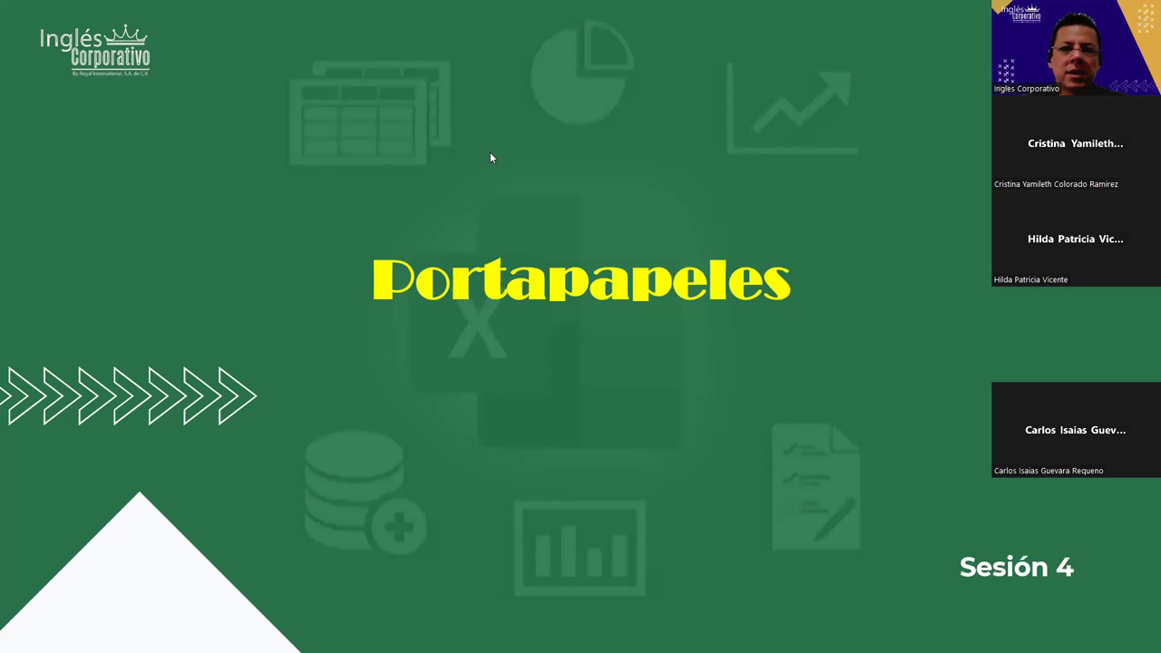
Advance the PowerPoint slideshow to the Objetivo slide, then switch to the empty Excel workbook Libro1.
{"action": "right_click", "coordinate": [929, 609]}
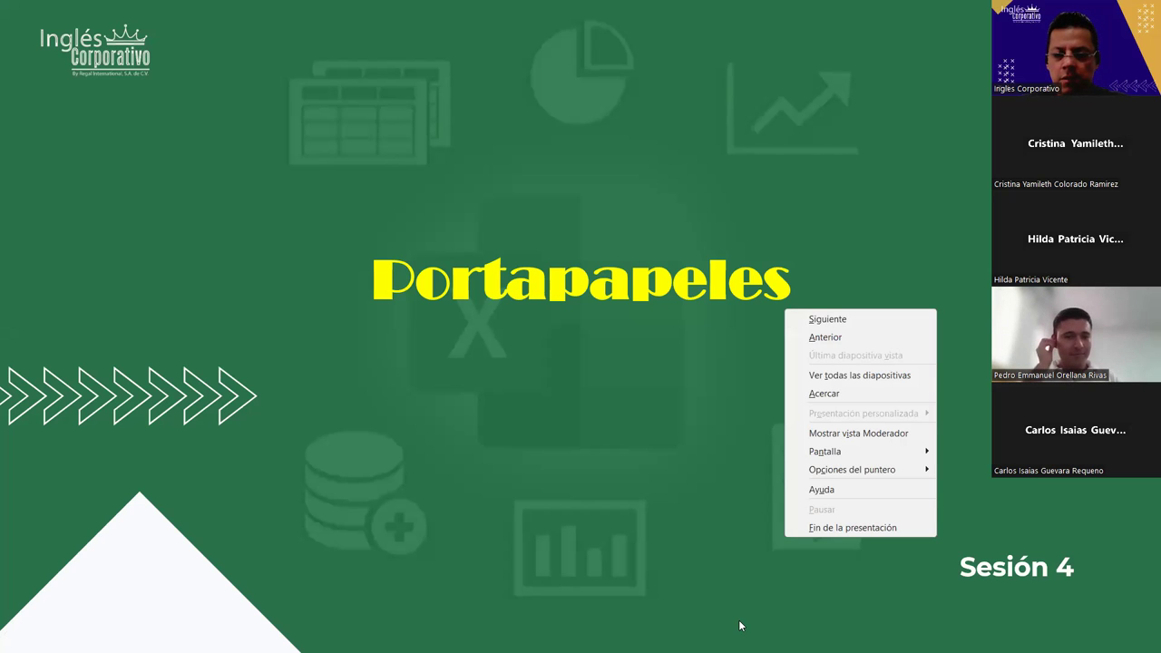
{"action": "key", "text": "Down"}
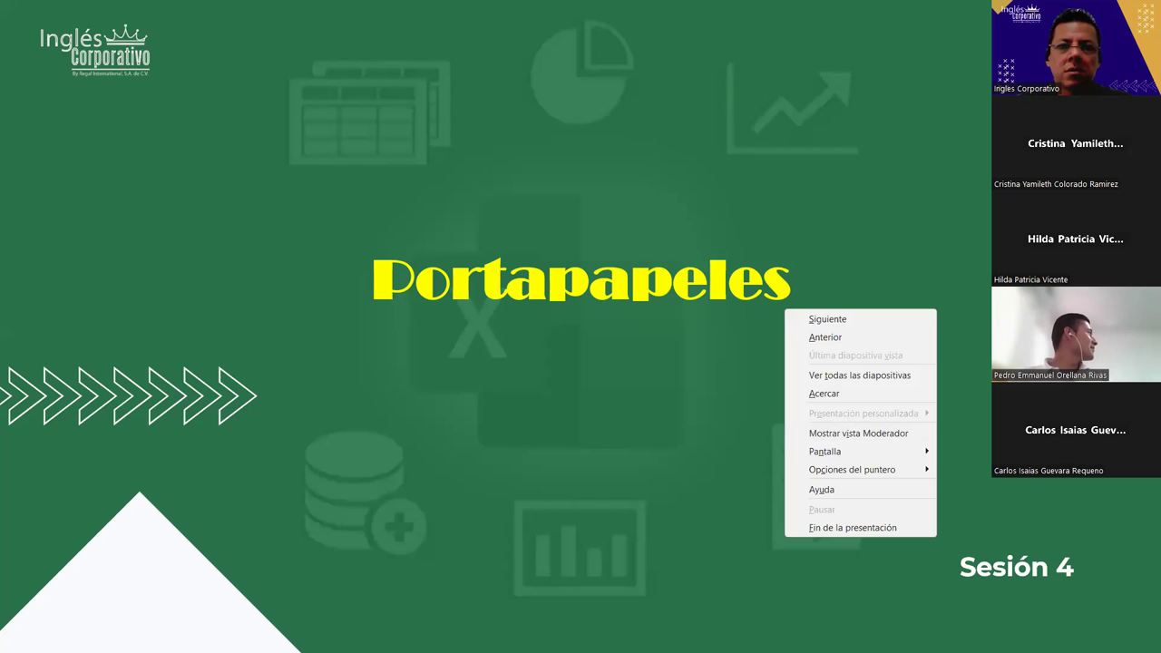
{"action": "left_click", "coordinate": [782, 295]}
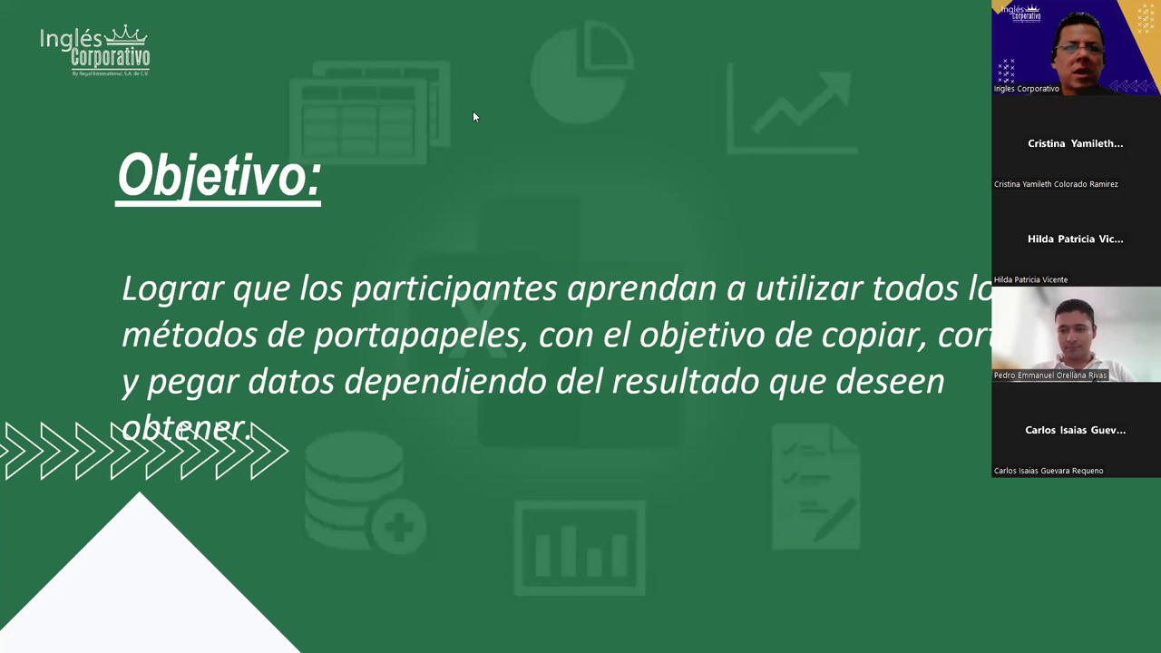
{"action": "key", "text": "alt+Tab"}
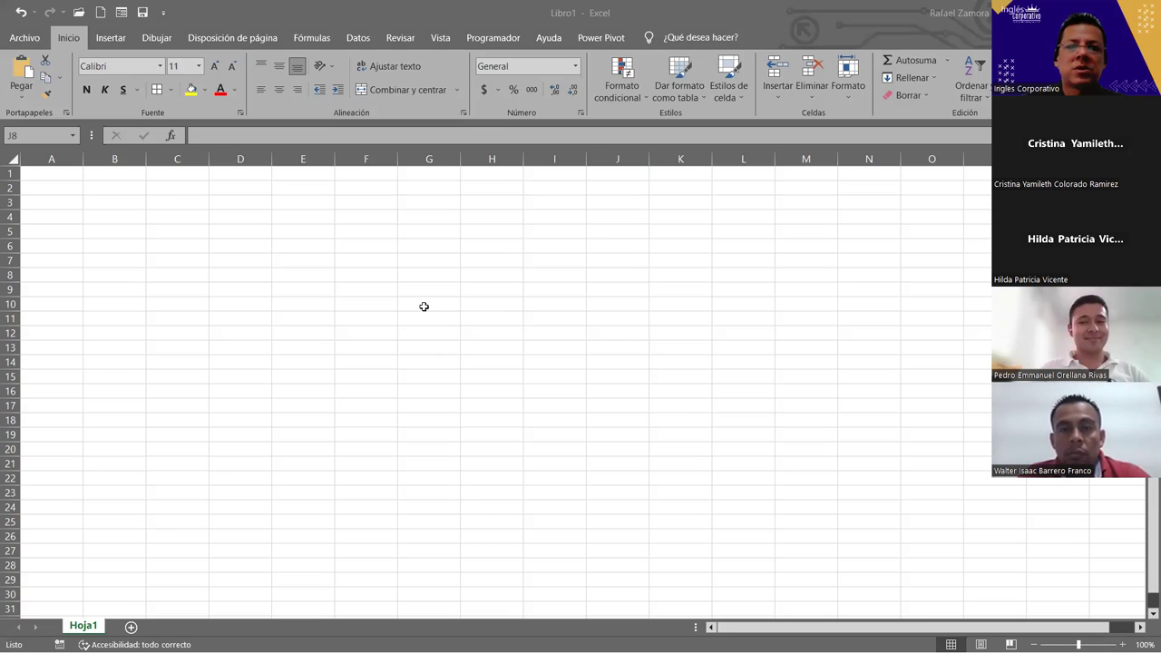
{"action": "left_click", "coordinate": [258, 272]}
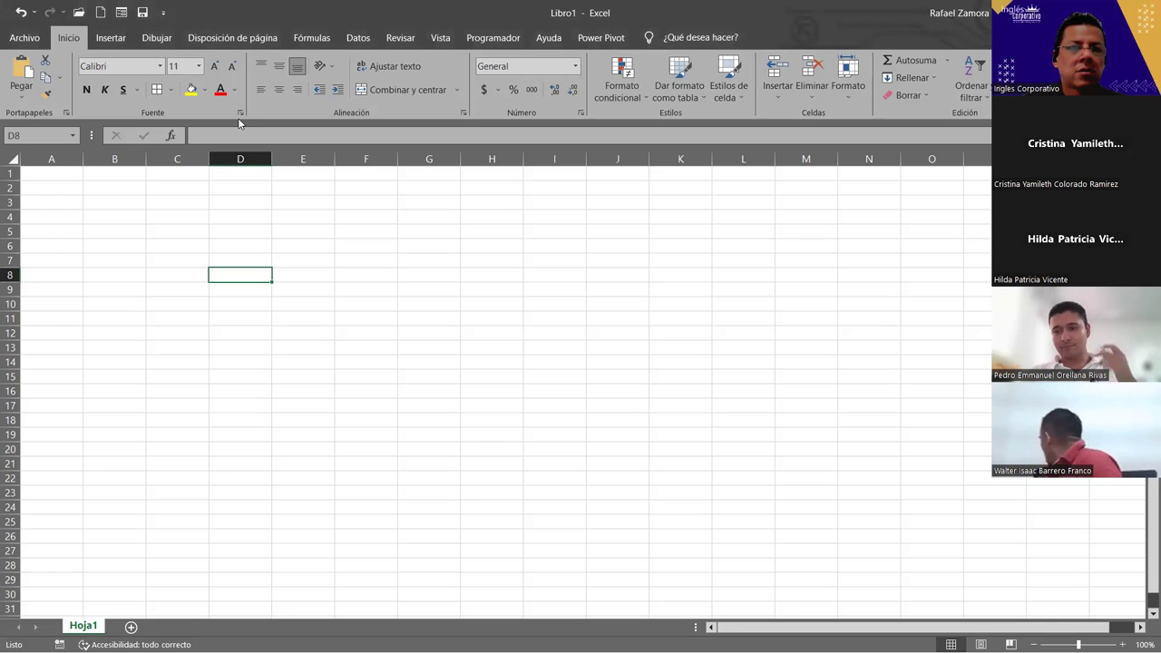
{"action": "left_click", "coordinate": [241, 113]}
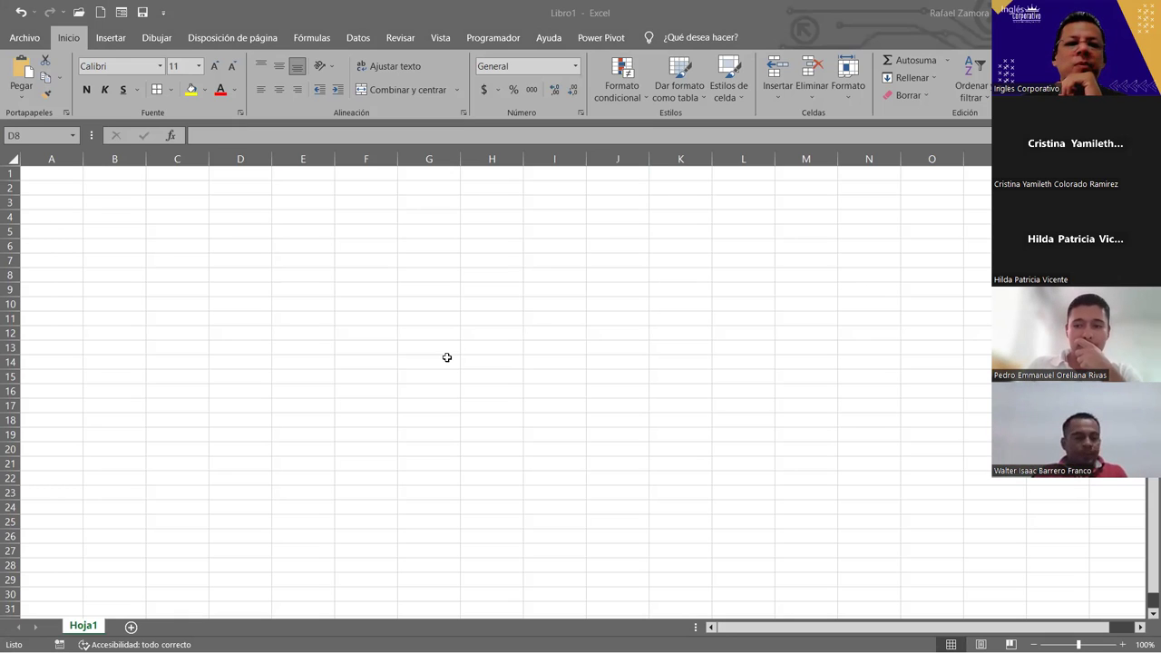
{"action": "left_click", "coordinate": [161, 231]}
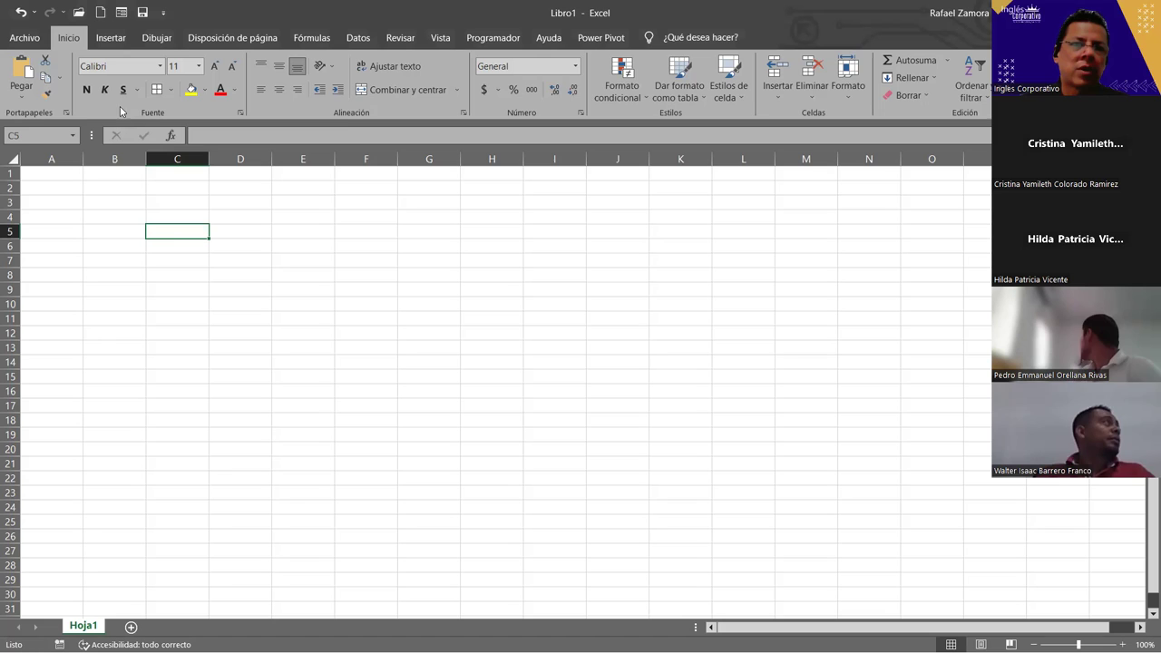
Enter Excel in B3 and Excel Básico in B4, correcting the typo in B4.
{"action": "scroll", "coordinate": [218, 412], "scroll_direction": "up", "scroll_amount": 2}
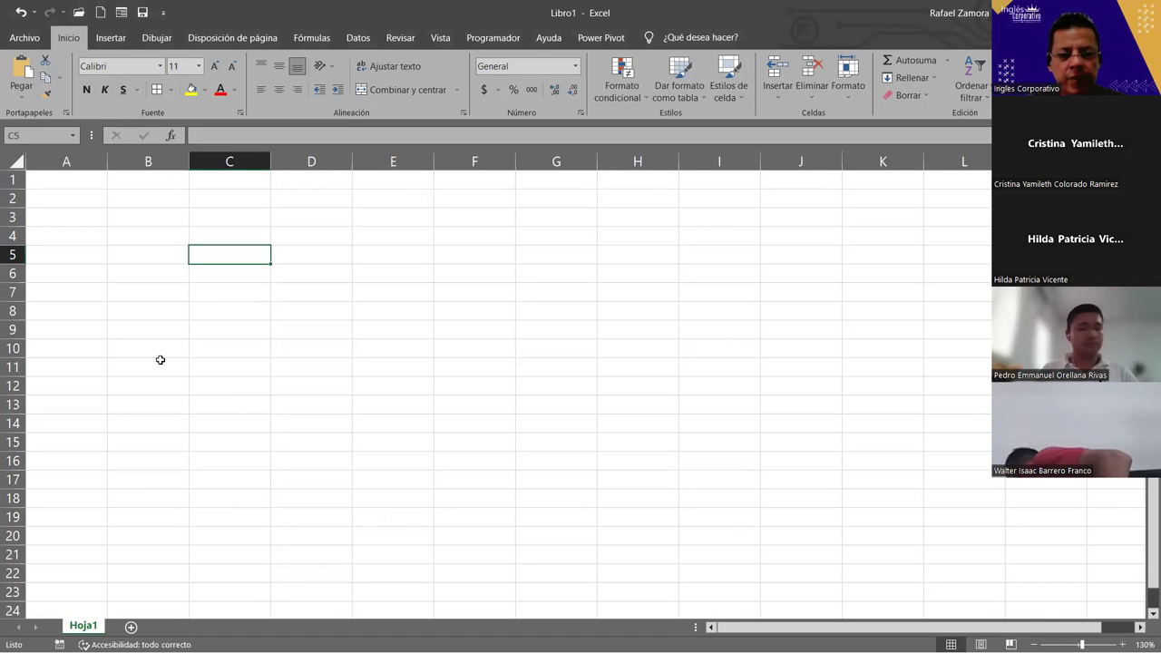
{"action": "left_click", "coordinate": [161, 211]}
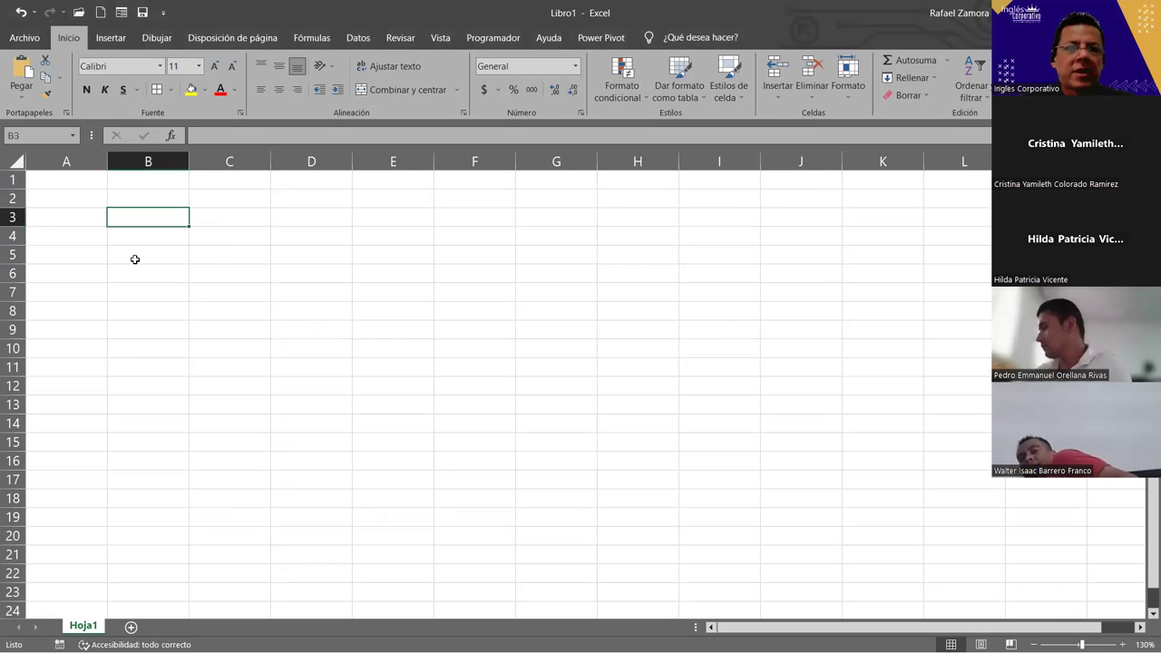
{"action": "type", "text": "Excel"}
{"action": "key", "text": "Return"}
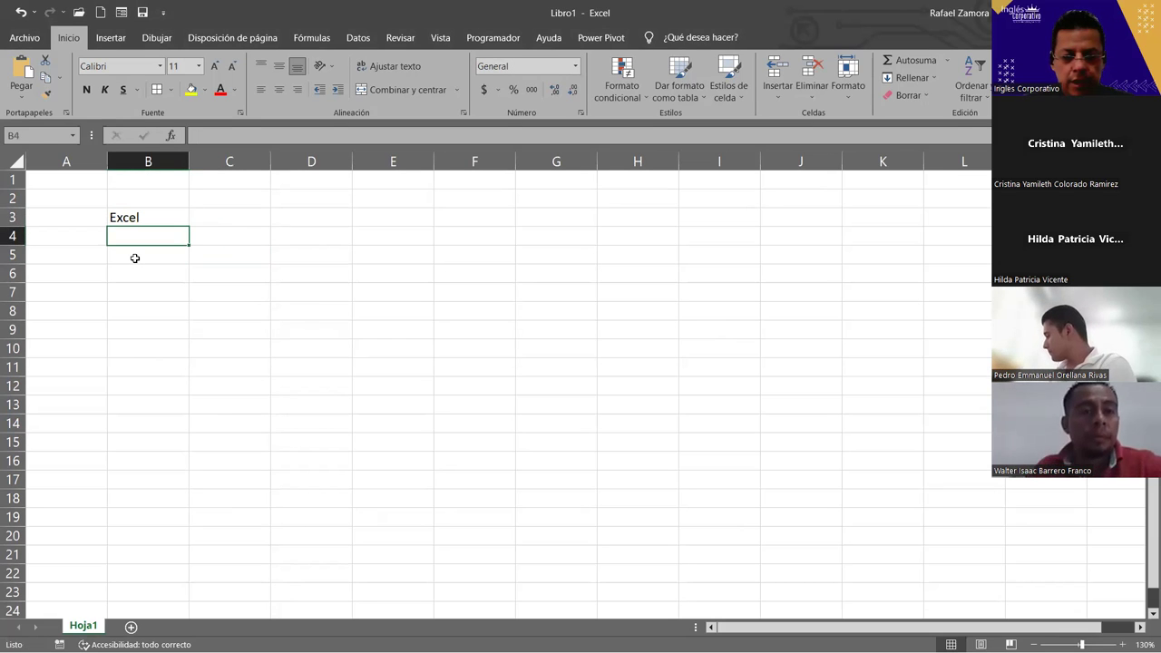
{"action": "type", "text": "Excel "}
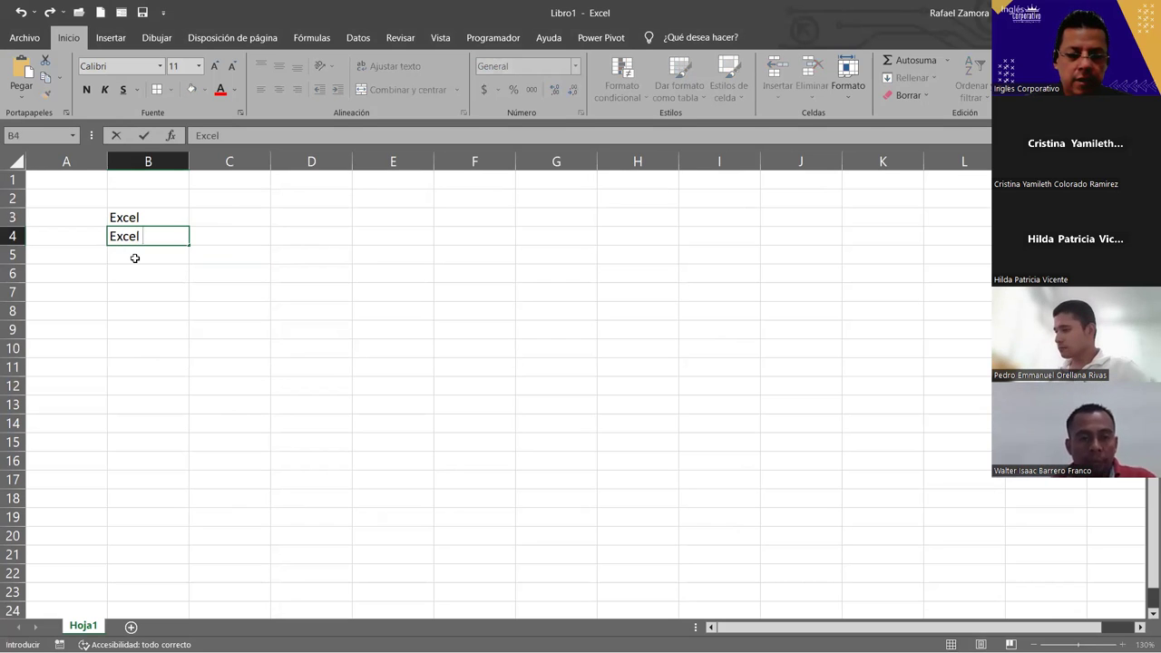
{"action": "type", "text": "B[asicos"}
{"action": "key", "text": "Return"}
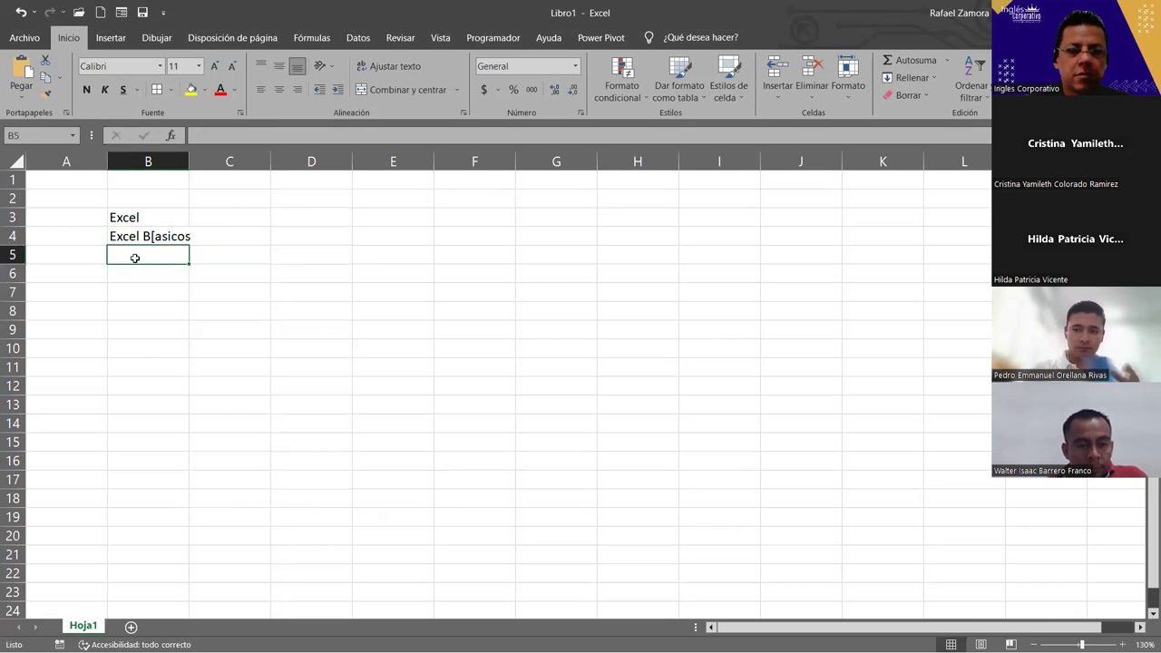
{"action": "key", "text": "Up"}
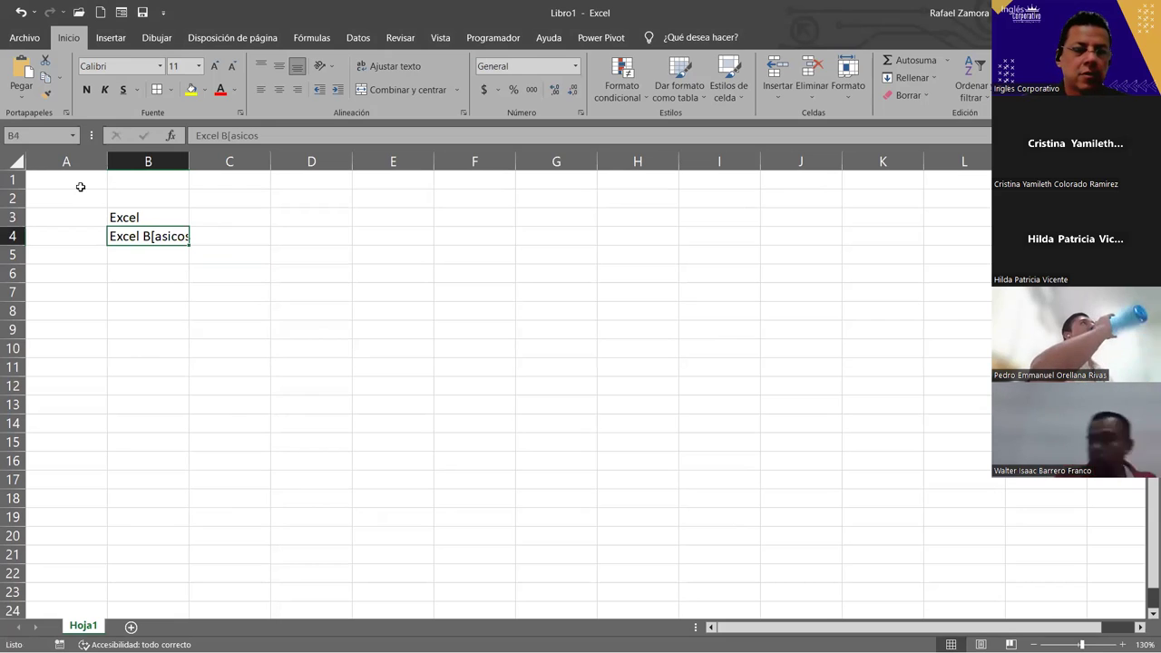
{"action": "double_click", "coordinate": [159, 236]}
{"action": "key", "text": "BackSpace"}
{"action": "key", "text": "BackSpace"}
{"action": "type", "text": "á"}
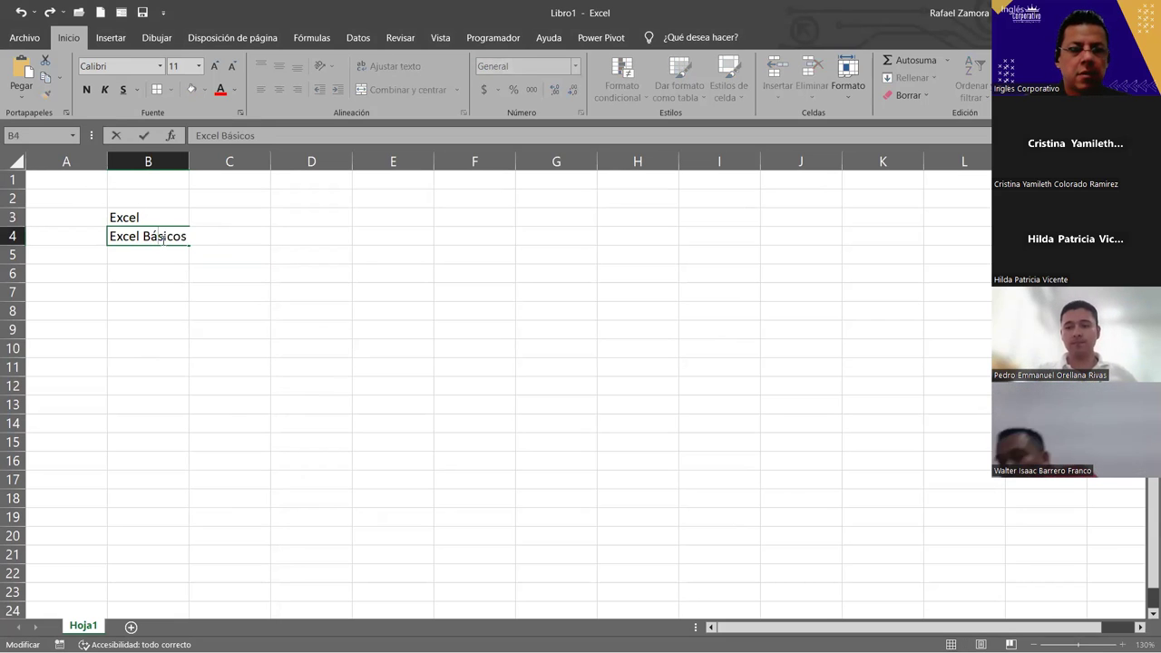
{"action": "key", "text": "Right"}
{"action": "key", "text": "Right"}
{"action": "key", "text": "Right"}
{"action": "key", "text": "BackSpace"}
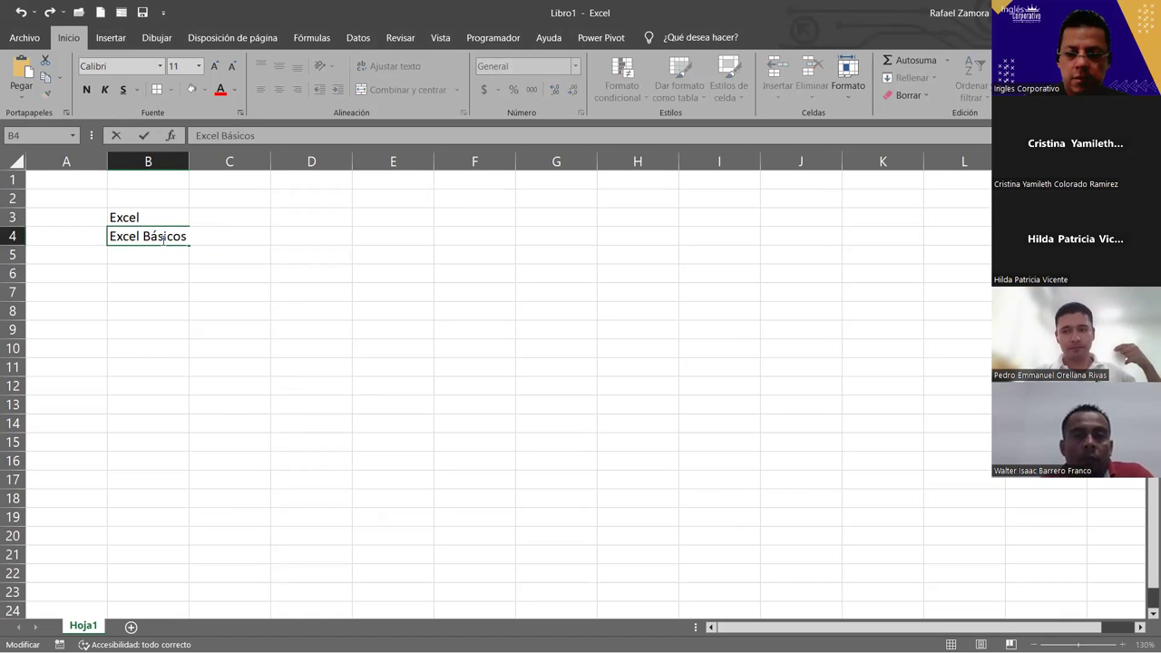
{"action": "key", "text": "Return"}
Add Excel Intermedio in B5 and Excel Avanzado in B6.
{"action": "type", "text": "E"}
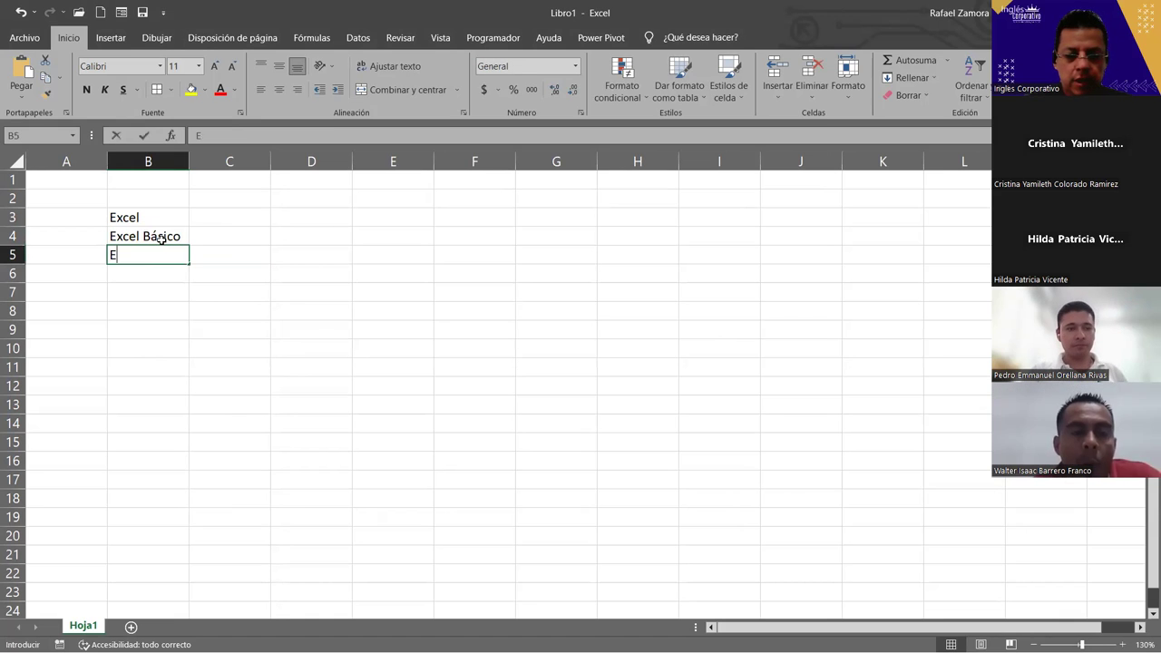
{"action": "type", "text": "xcel Intemr"}
{"action": "key", "text": "BackSpace"}
{"action": "key", "text": "BackSpace"}
{"action": "type", "text": "r"}
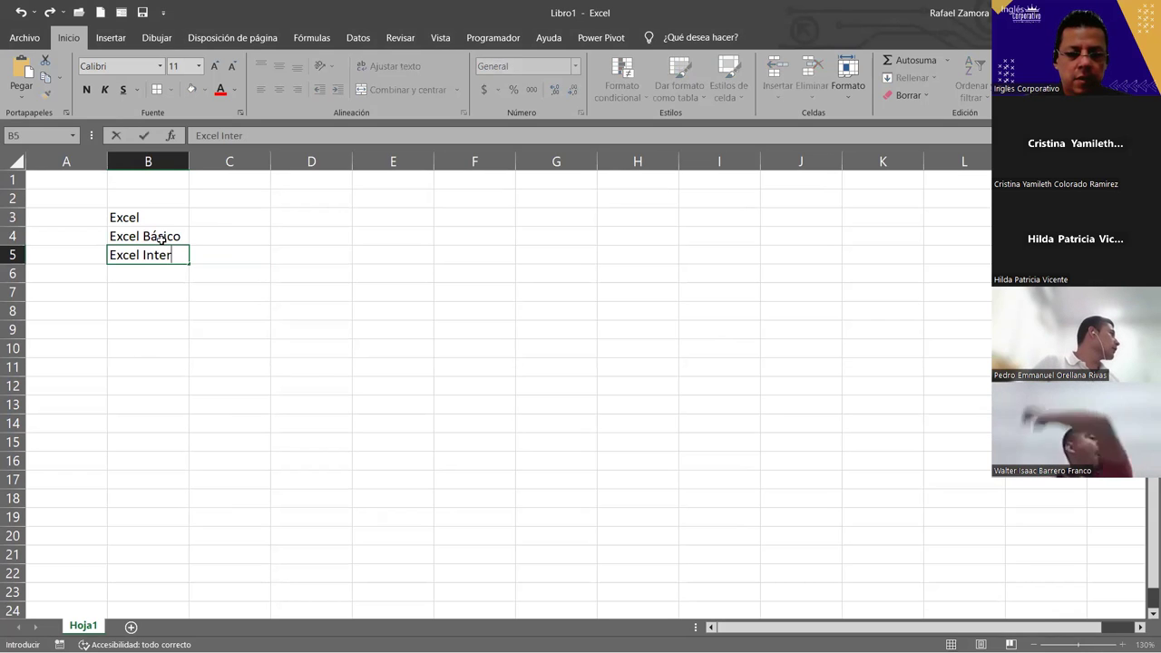
{"action": "type", "text": "medio"}
{"action": "key", "text": "Return"}
{"action": "type", "text": "E"}
{"action": "type", "text": "xcek"}
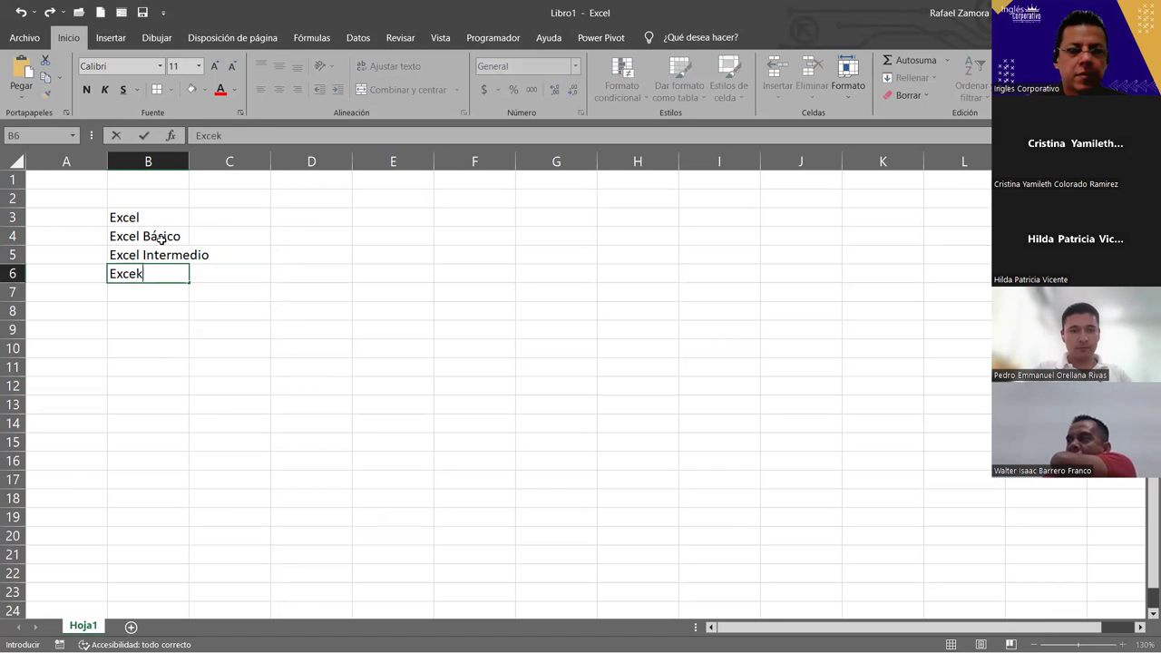
{"action": "type", "text": "Avanzado"}
{"action": "key", "text": "Return"}
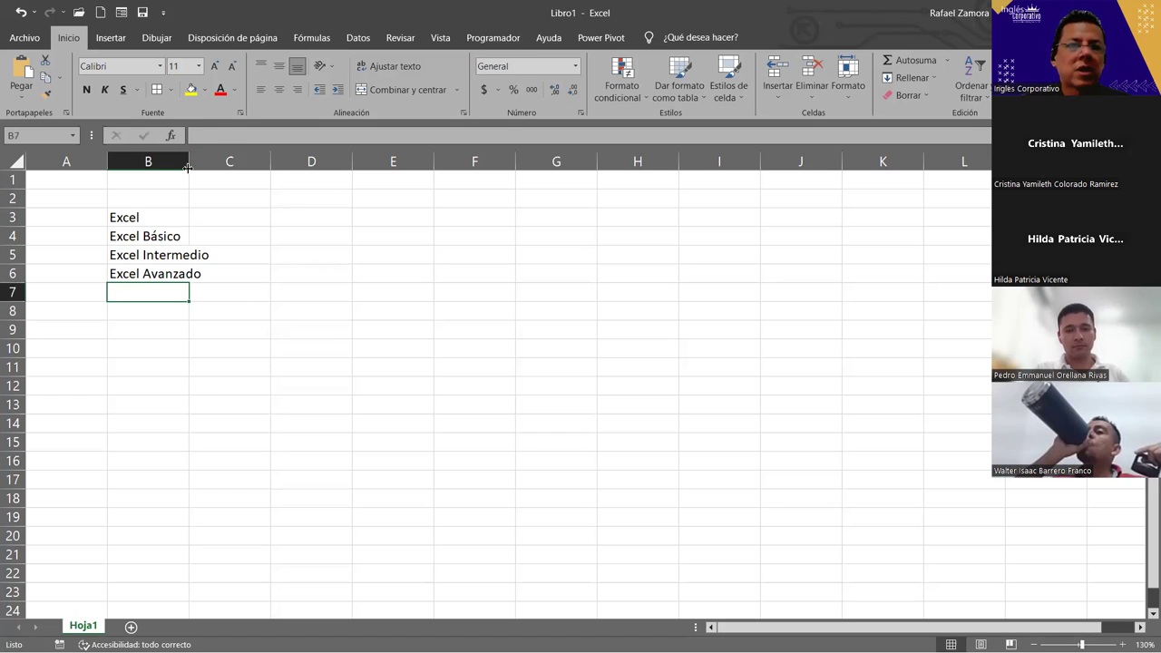
Autofit column B, make Excel Básico bold and Excel Avanzado italic.
{"action": "double_click", "coordinate": [188, 167]}
{"action": "left_click", "coordinate": [151, 234]}
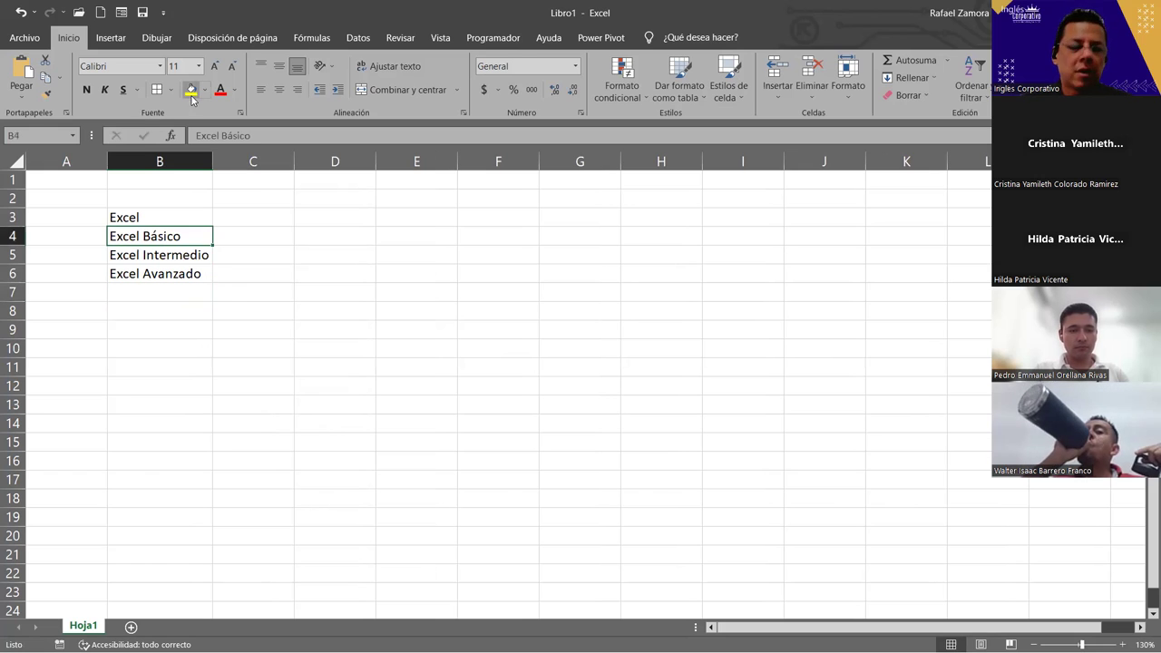
{"action": "key", "text": "ctrl+n"}
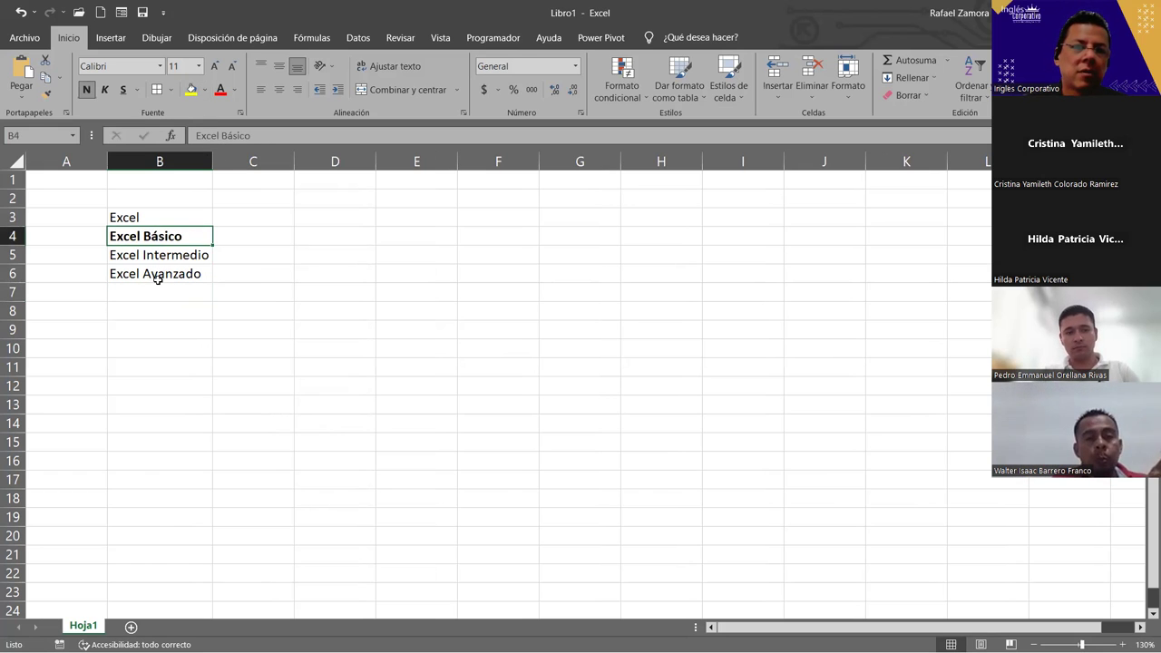
{"action": "left_click", "coordinate": [156, 275]}
{"action": "key", "text": "ctrl+k"}
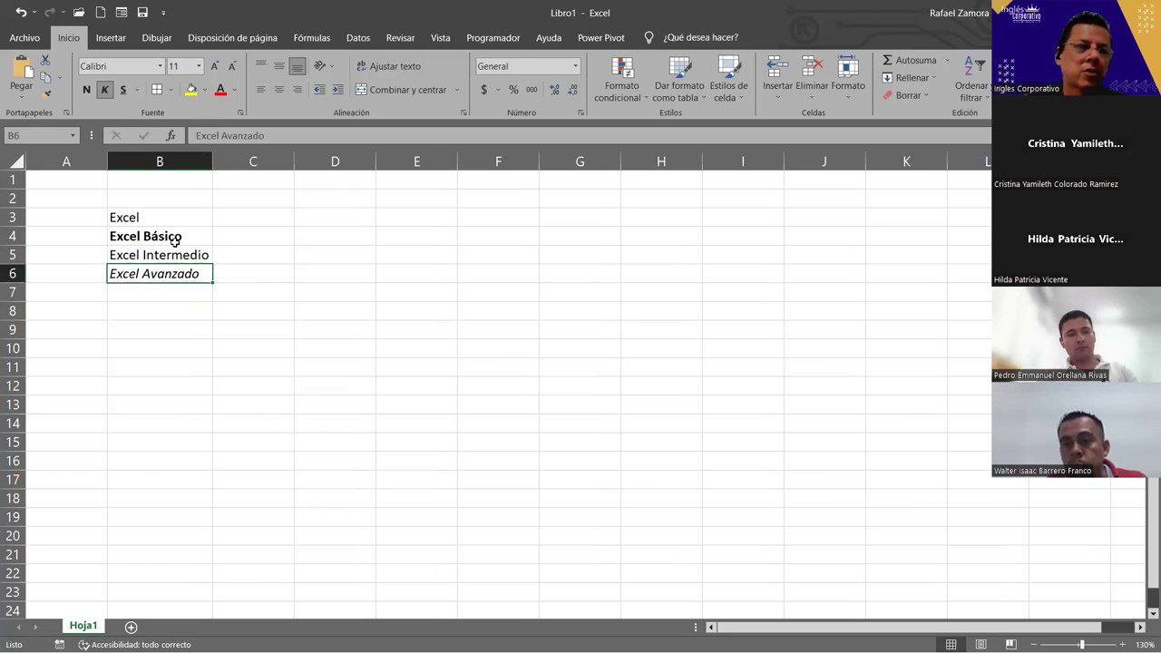
Colour the Excel Intermedio text blue and fill cell B3 orange.
{"action": "left_click", "coordinate": [163, 255]}
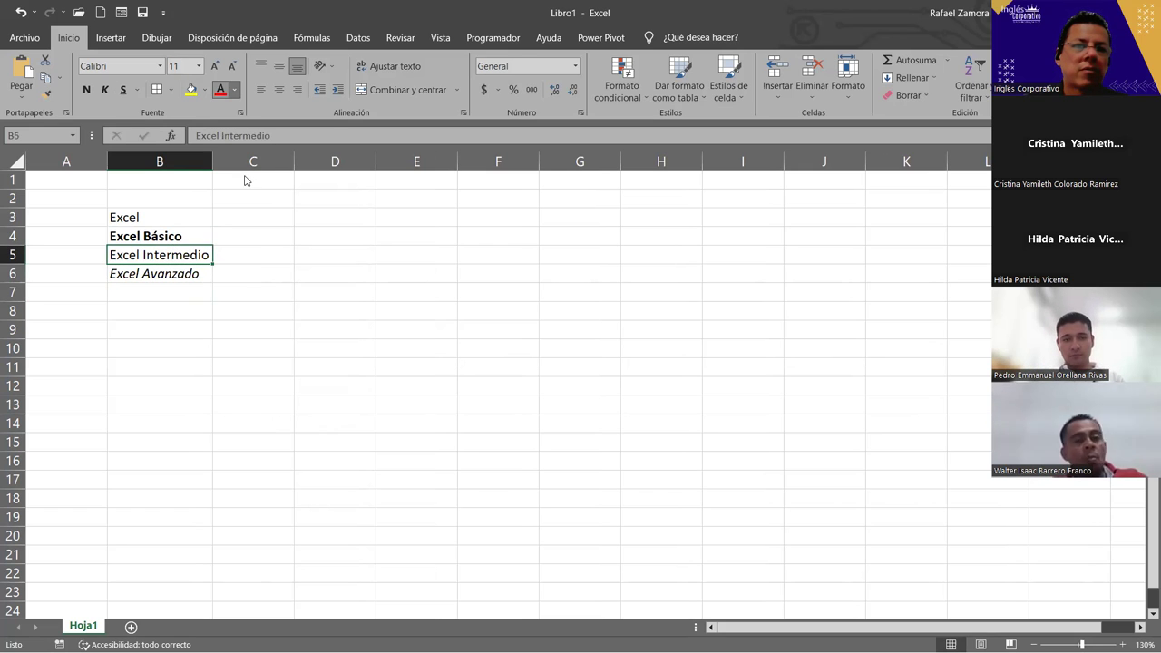
{"action": "left_click", "coordinate": [236, 90]}
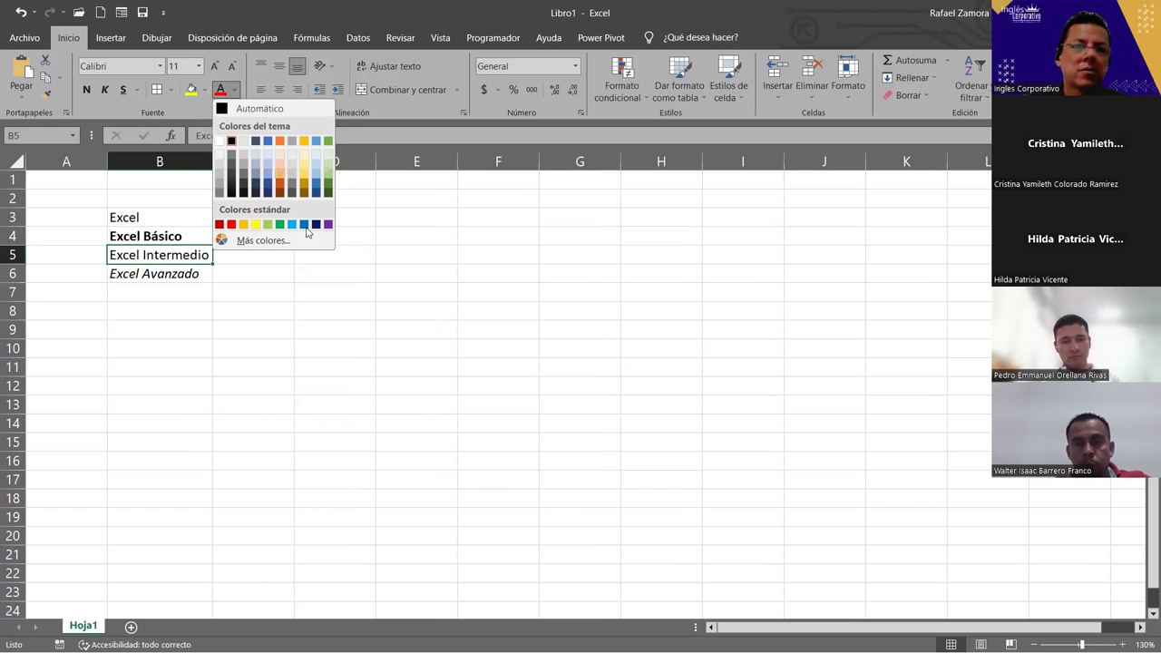
{"action": "left_click", "coordinate": [305, 225]}
{"action": "left_click", "coordinate": [305, 225]}
{"action": "left_click", "coordinate": [163, 222]}
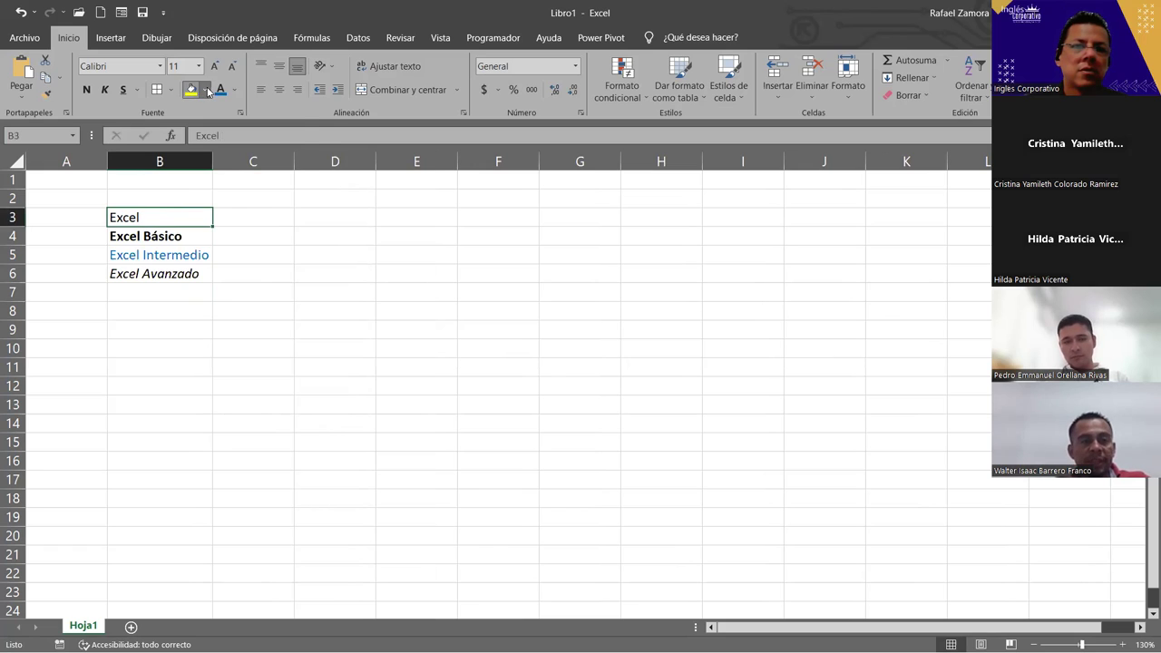
{"action": "left_click", "coordinate": [207, 90]}
{"action": "left_click", "coordinate": [250, 159]}
{"action": "left_click", "coordinate": [336, 298]}
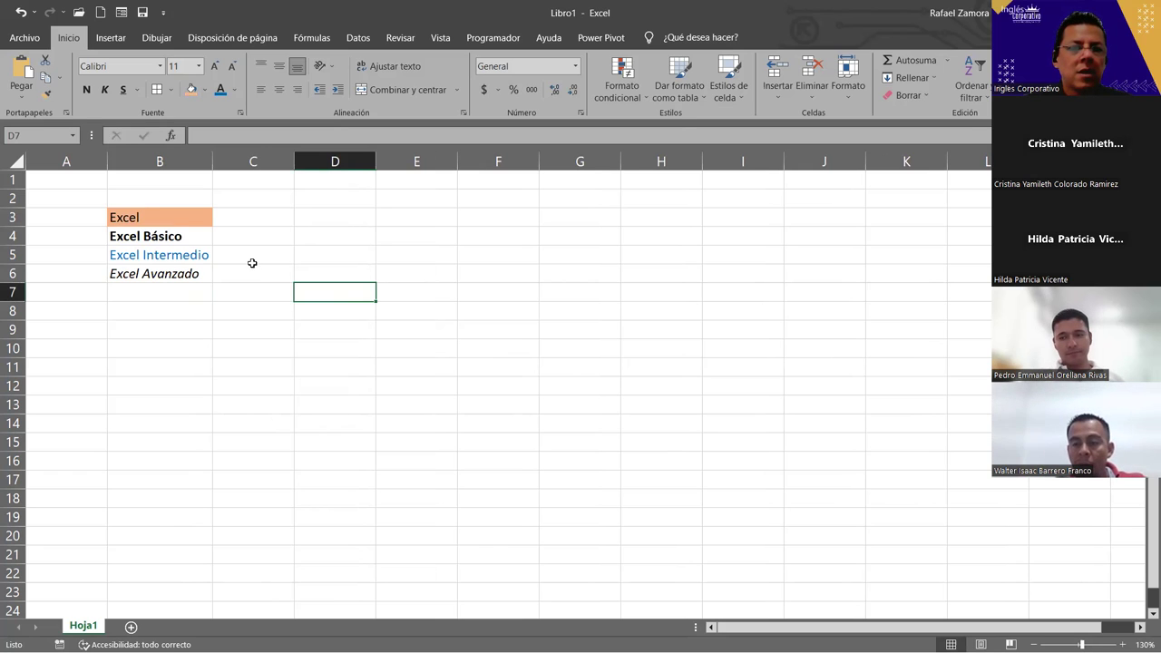
{"action": "left_click", "coordinate": [188, 299]}
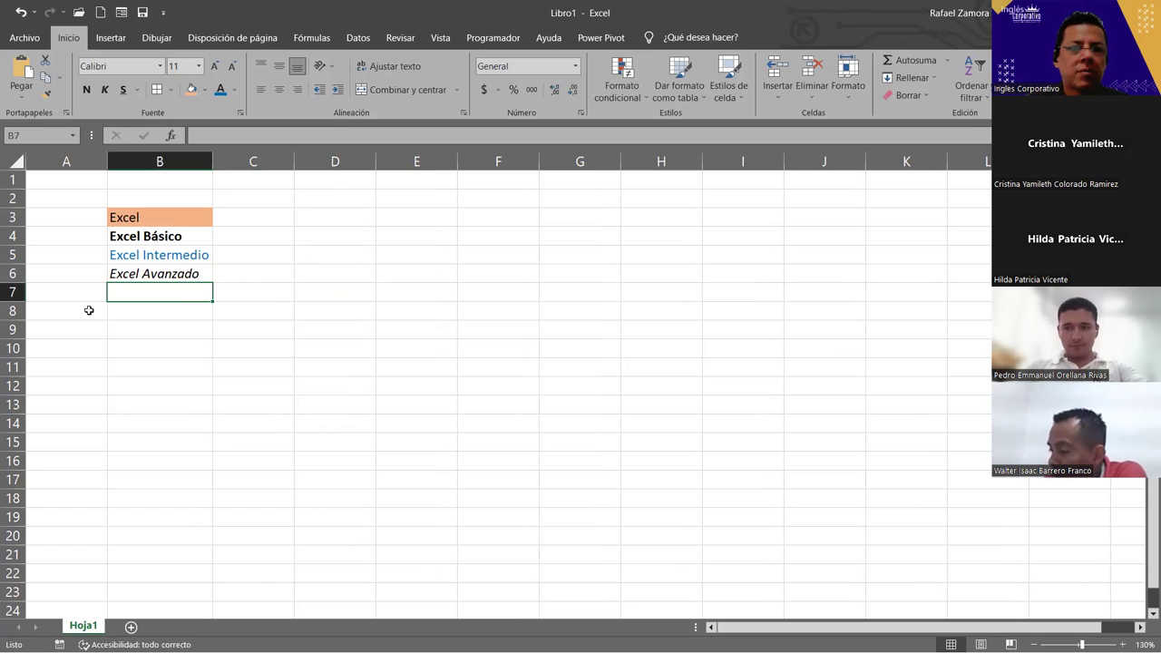
{"action": "left_click_drag", "start_coordinate": [260, 210], "coordinate": [257, 268]}
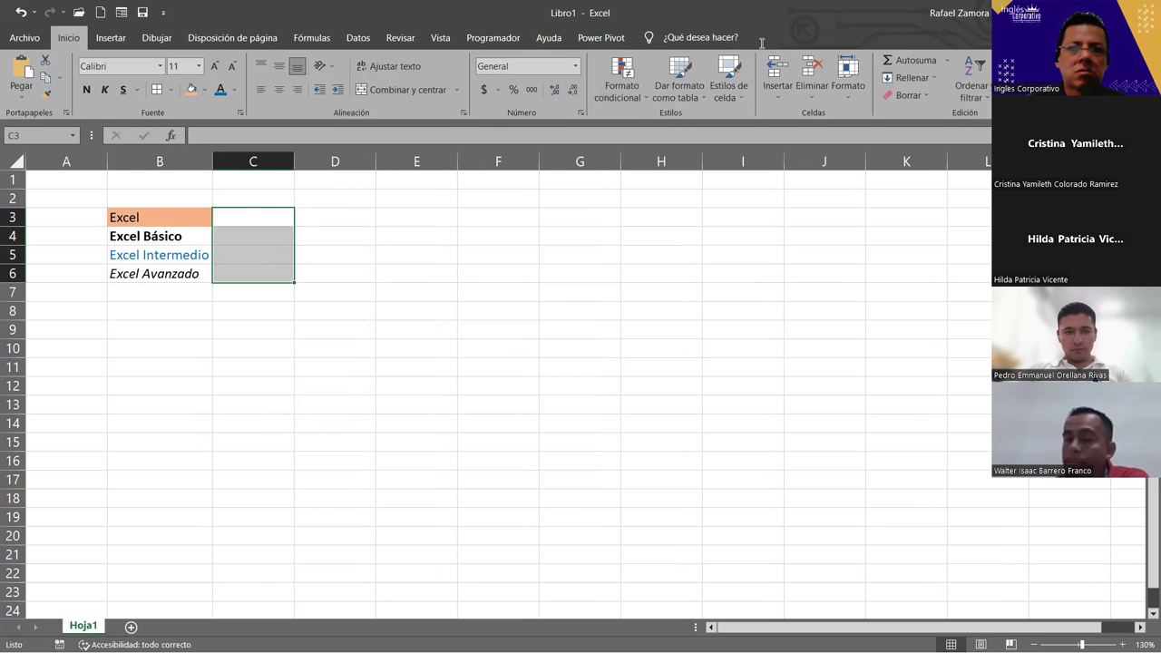
Apply Accounting format to C3:C6 and enter prices 100, 200, 145 and 52.
{"action": "left_click", "coordinate": [481, 92]}
{"action": "left_click", "coordinate": [263, 217]}
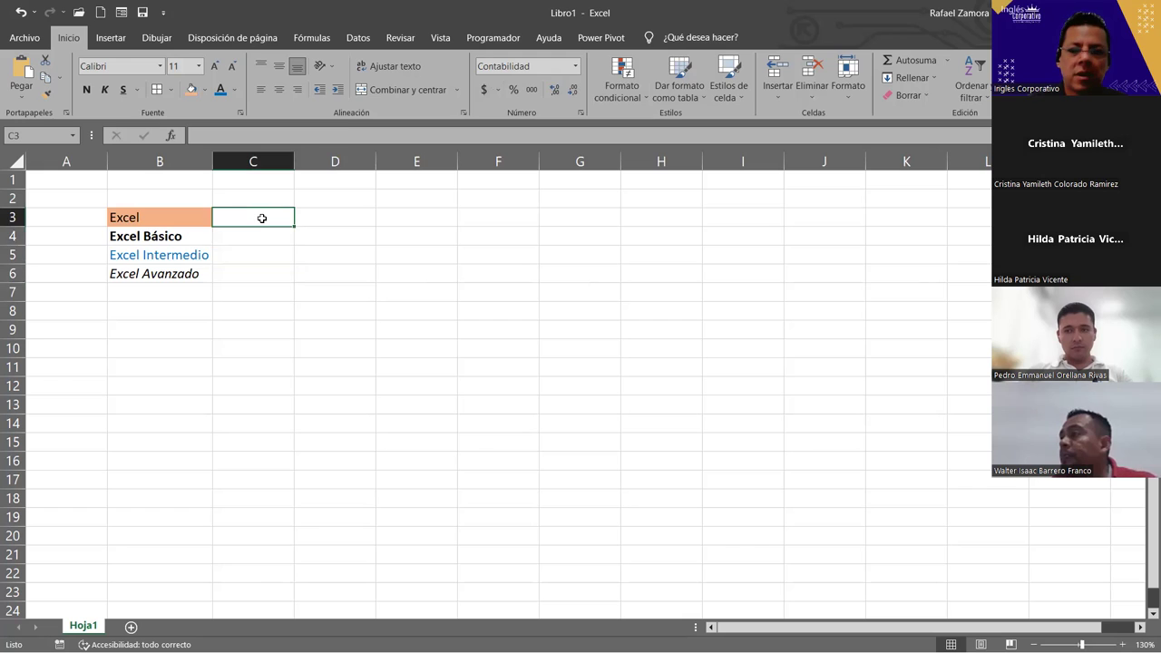
{"action": "type", "text": "100"}
{"action": "key", "text": "Return"}
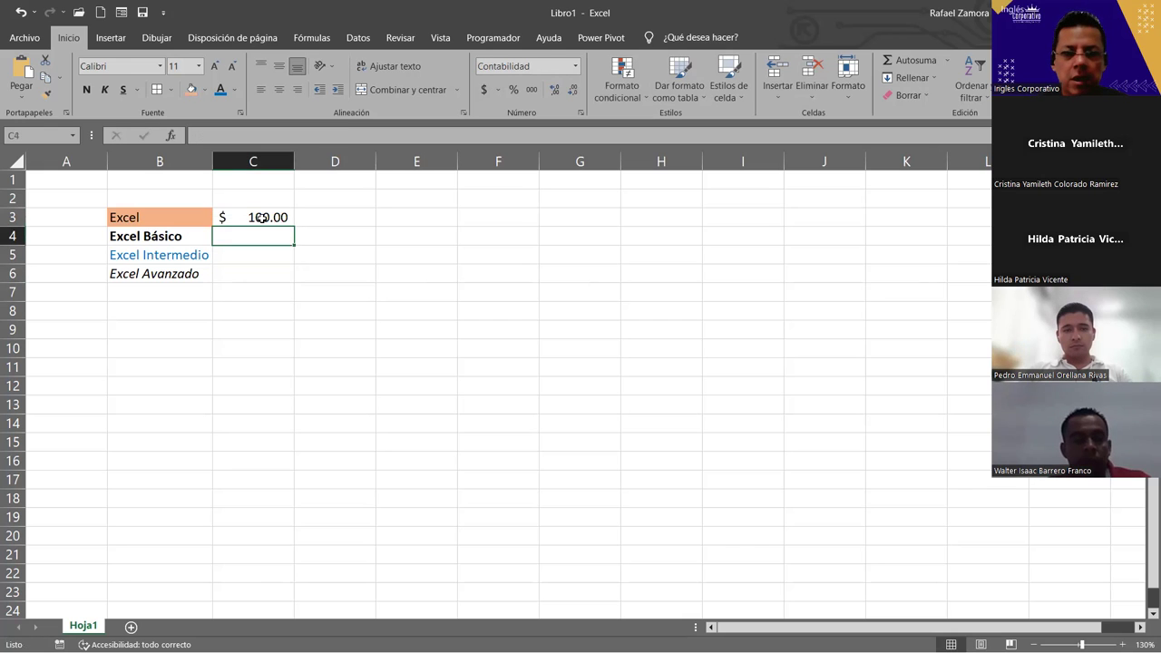
{"action": "type", "text": "200"}
{"action": "key", "text": "Return"}
{"action": "type", "text": "145"}
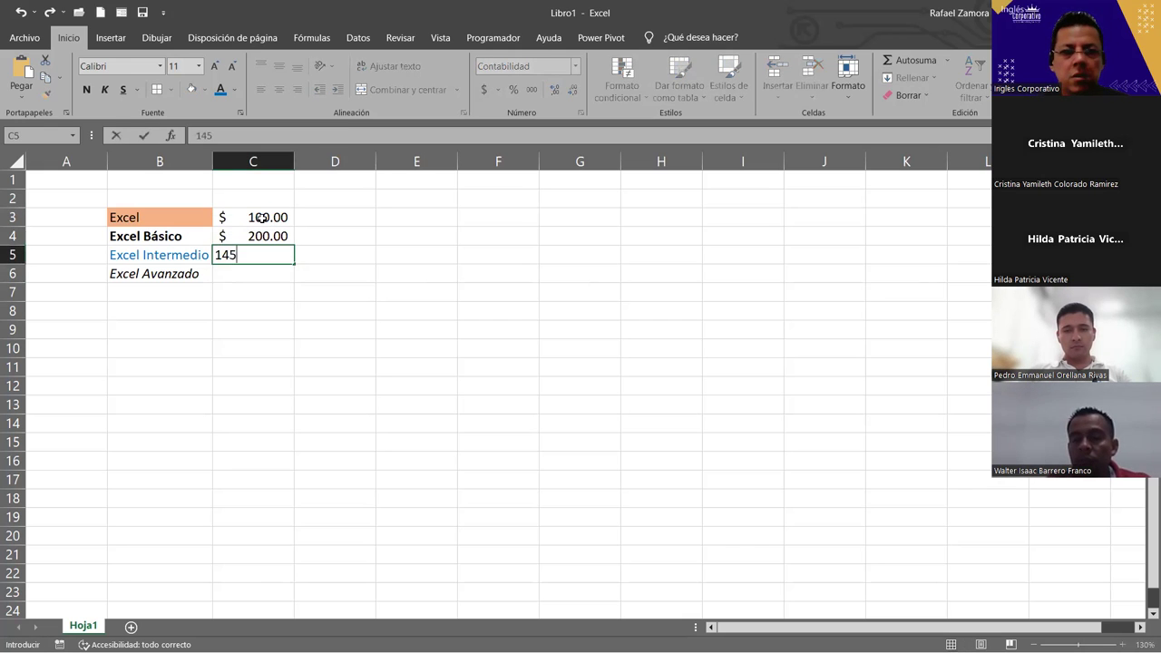
{"action": "key", "text": "Return"}
{"action": "type", "text": "5"}
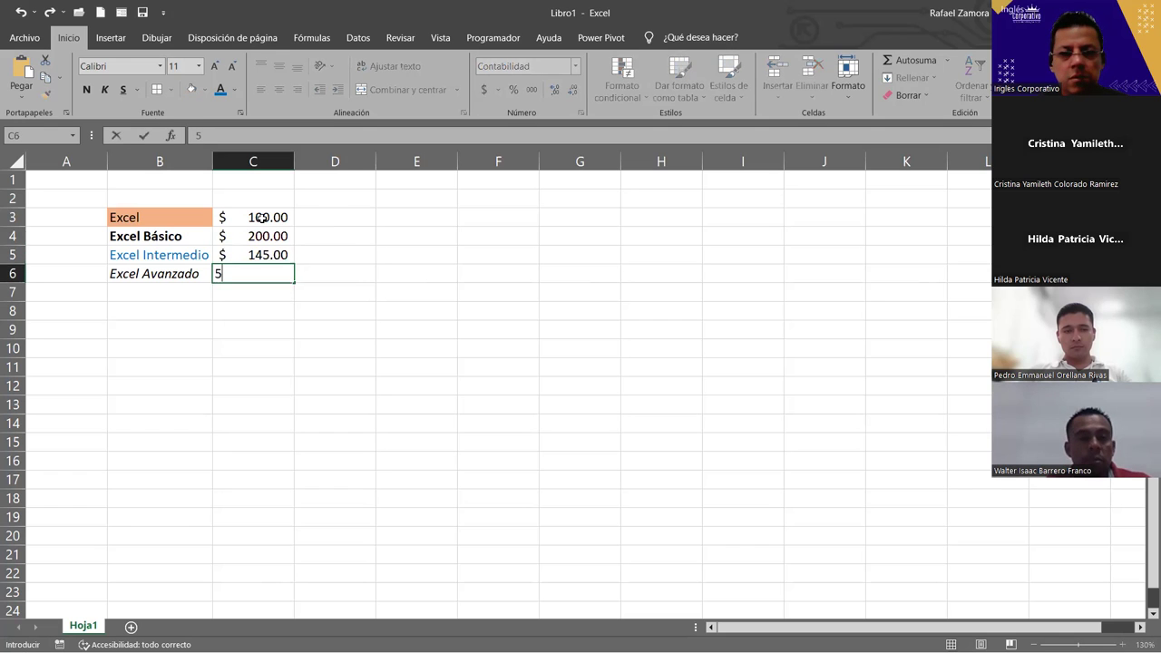
{"action": "type", "text": "2"}
{"action": "key", "text": "Return"}
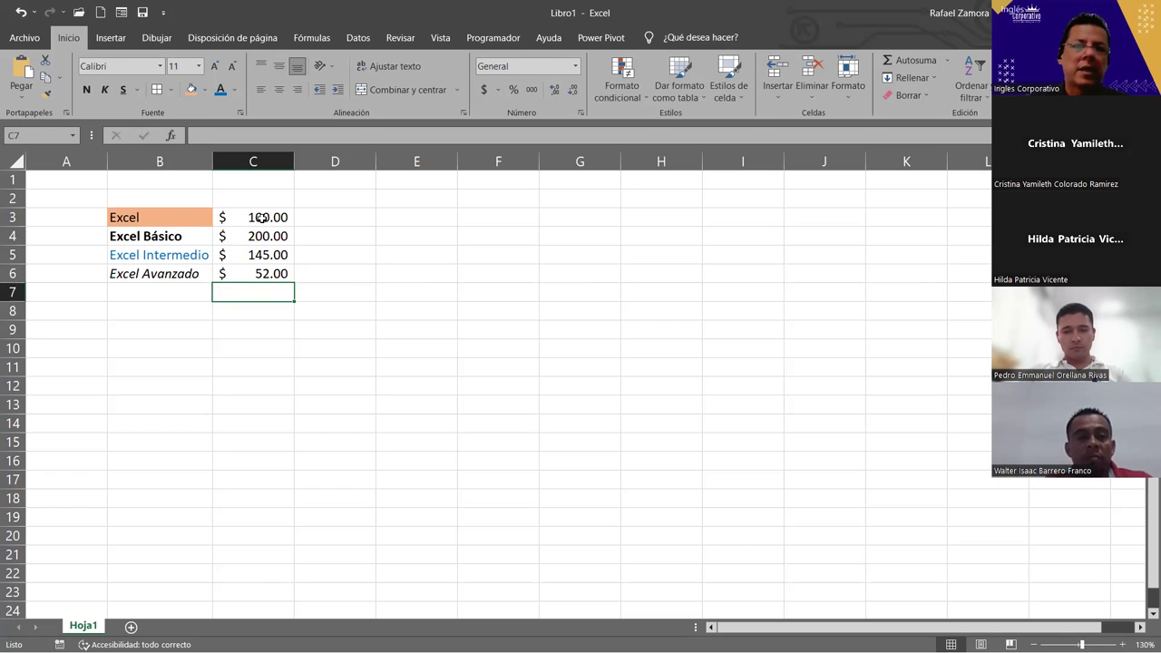
Fill the 145 cell C5 light yellow and make the 100 in C3 red.
{"action": "left_click", "coordinate": [270, 254]}
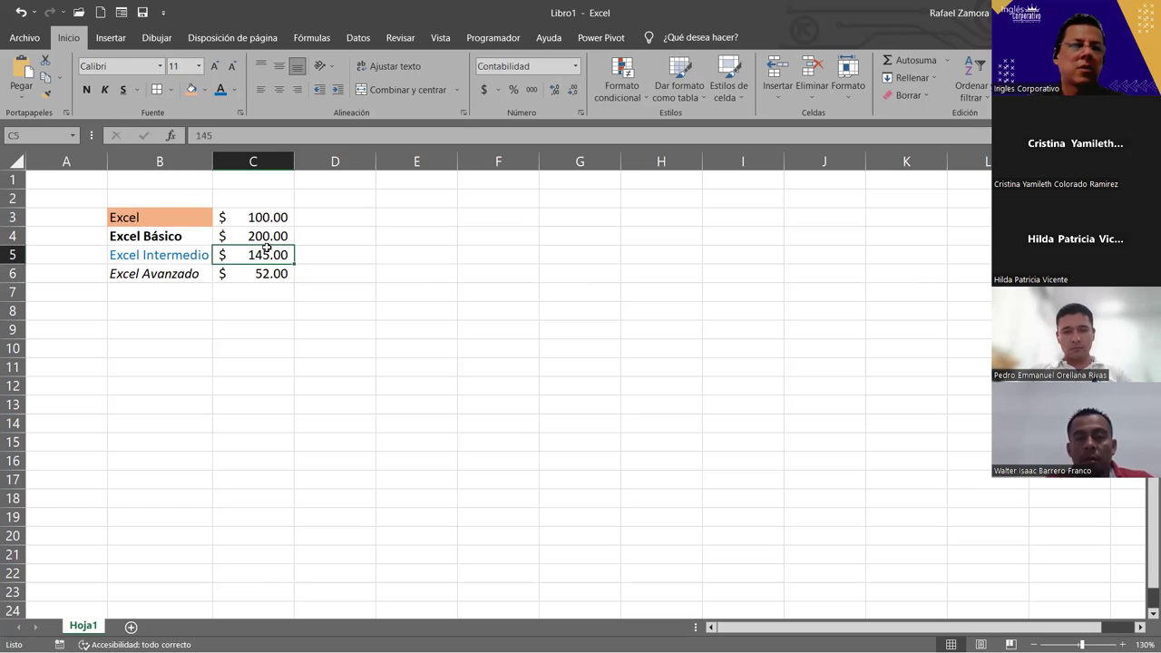
{"action": "left_click", "coordinate": [205, 90]}
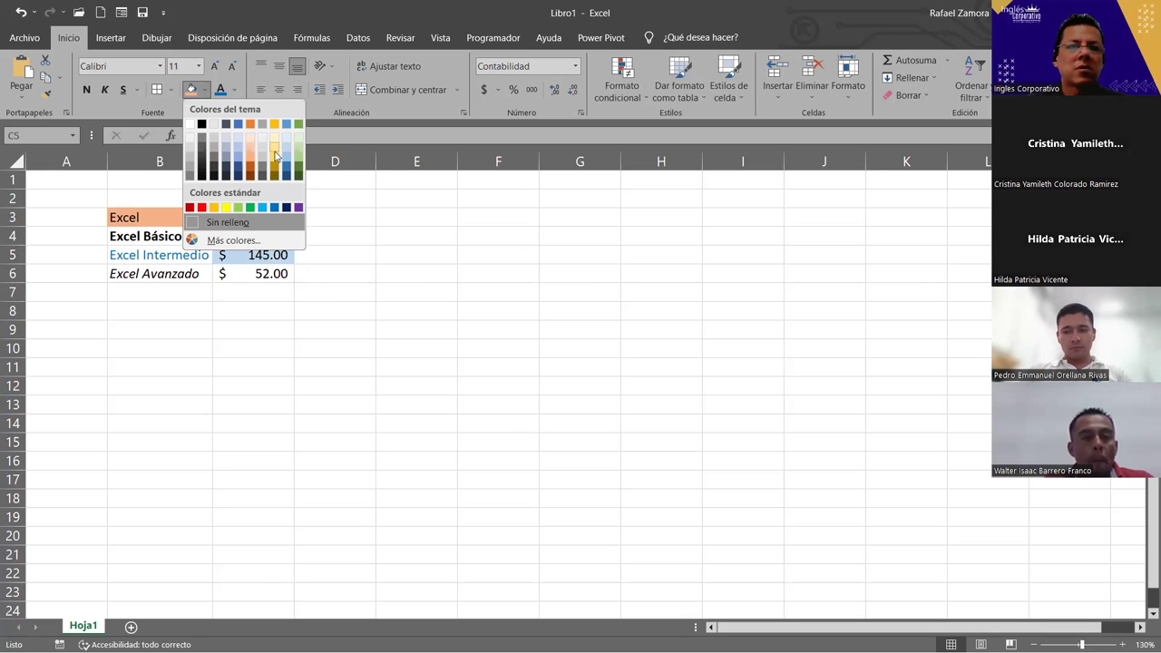
{"action": "left_click", "coordinate": [276, 156]}
{"action": "left_click", "coordinate": [258, 218]}
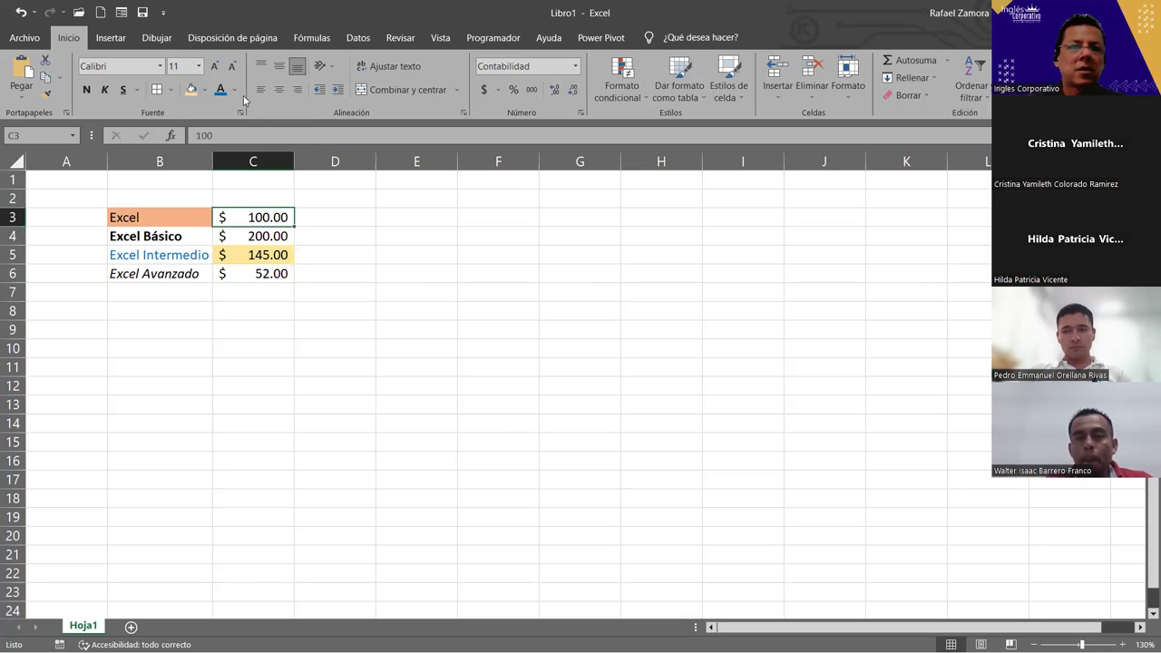
{"action": "left_click", "coordinate": [237, 90]}
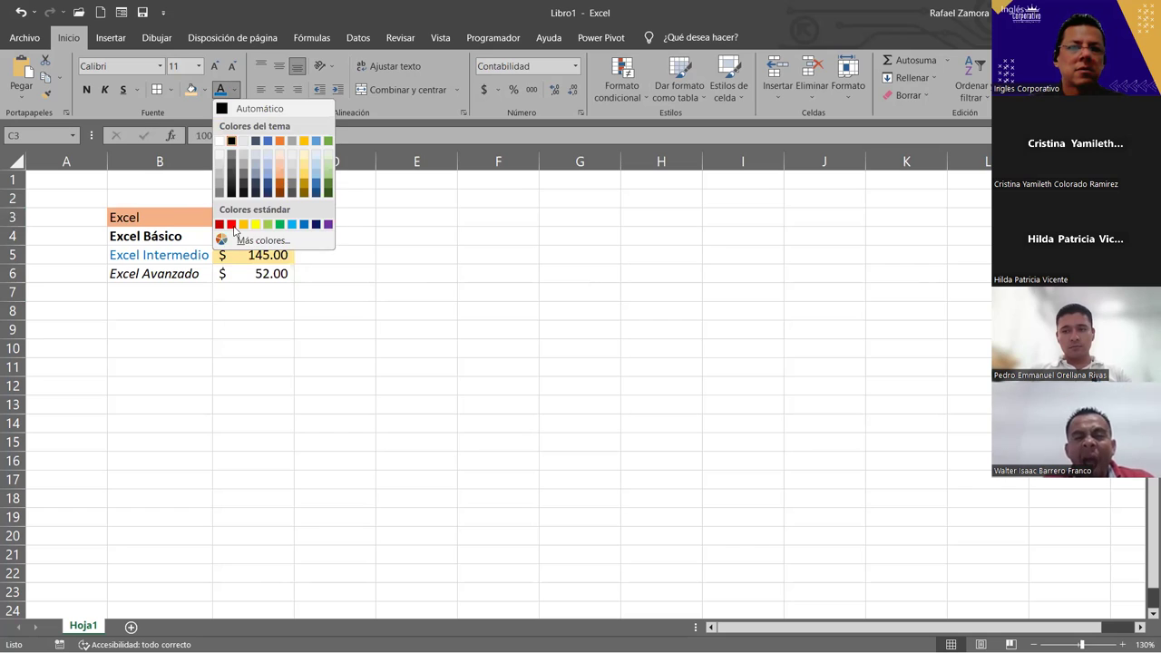
{"action": "left_click", "coordinate": [275, 277]}
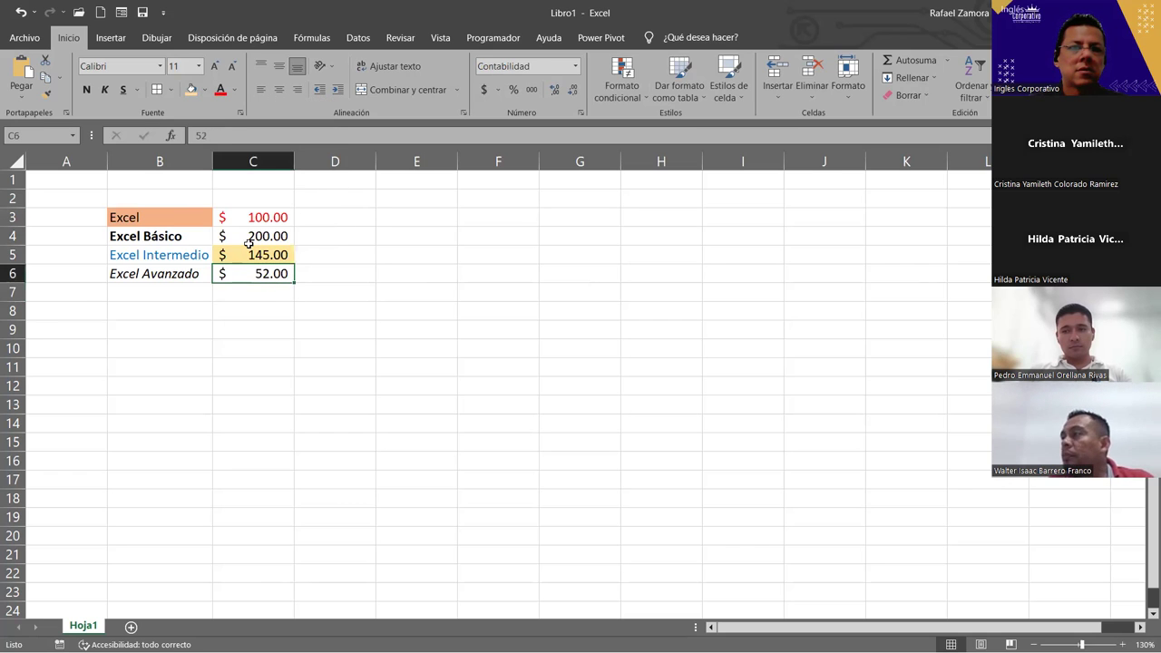
{"action": "left_click", "coordinate": [303, 347]}
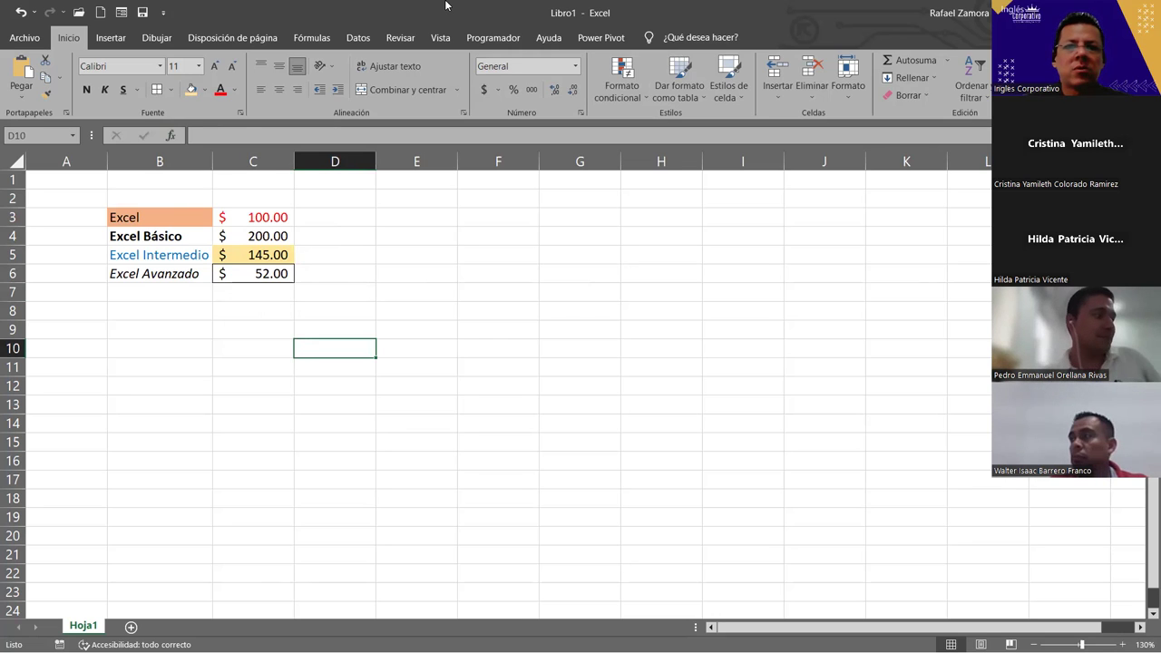
{"action": "left_click", "coordinate": [587, 269]}
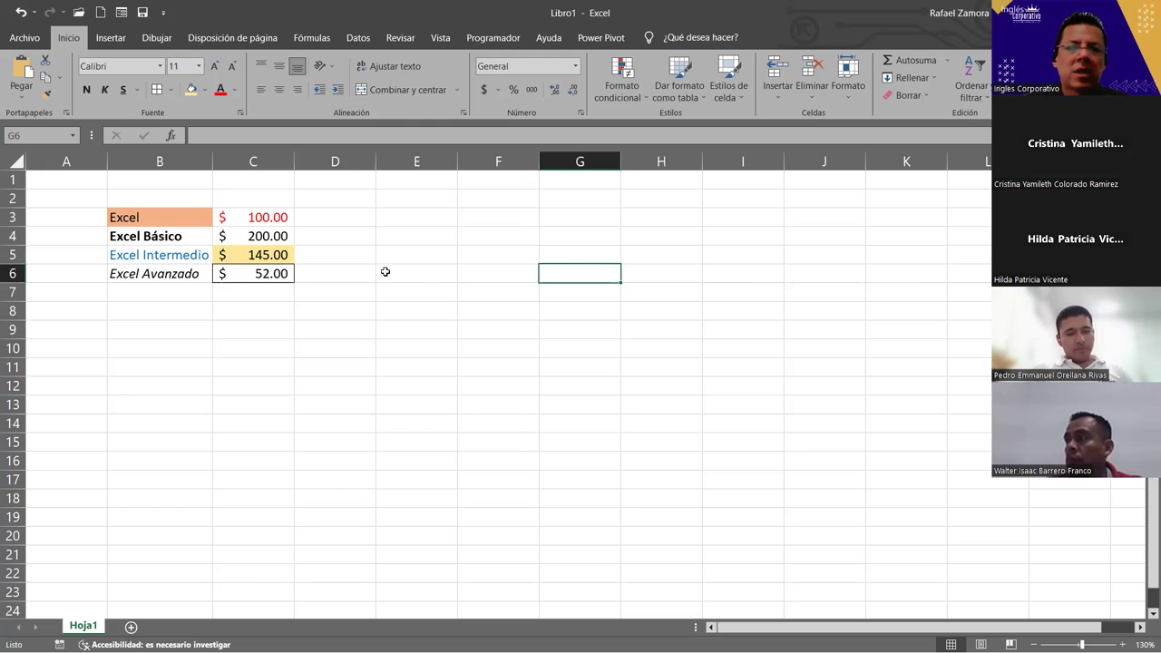
Copy the price table B3:C6 with Ctrl+C and paste it at B9.
{"action": "left_click", "coordinate": [519, 327]}
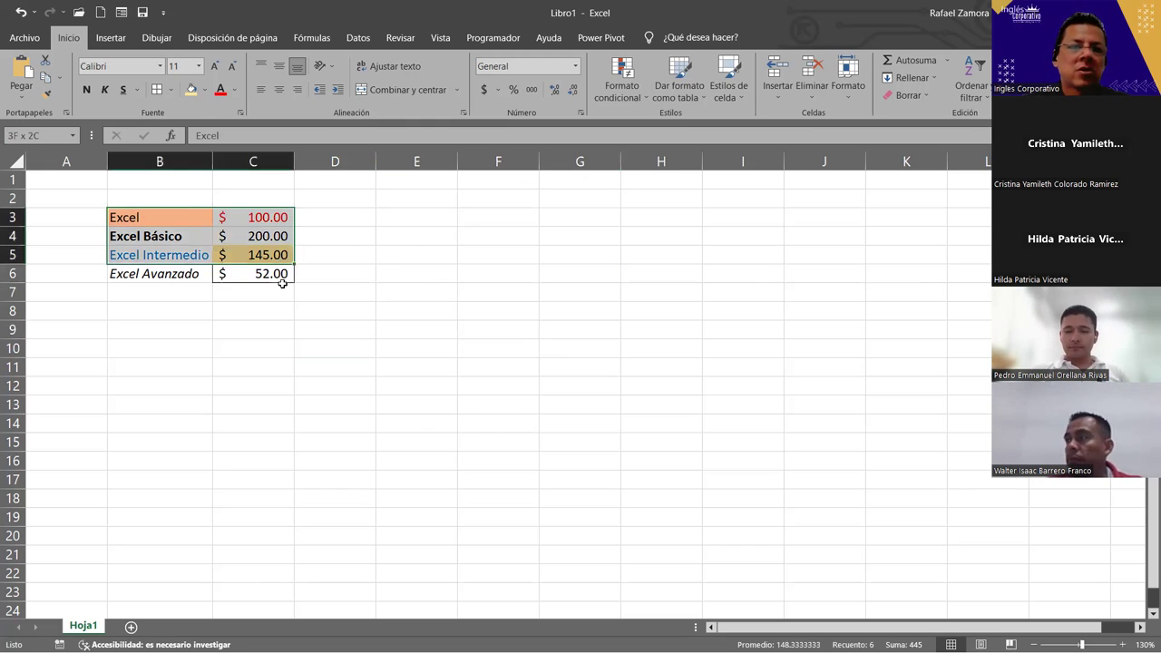
{"action": "left_click_drag", "start_coordinate": [144, 220], "coordinate": [276, 277]}
{"action": "left_click_drag", "start_coordinate": [184, 215], "coordinate": [262, 277]}
{"action": "key", "text": "ctrl+c"}
{"action": "left_click", "coordinate": [184, 337]}
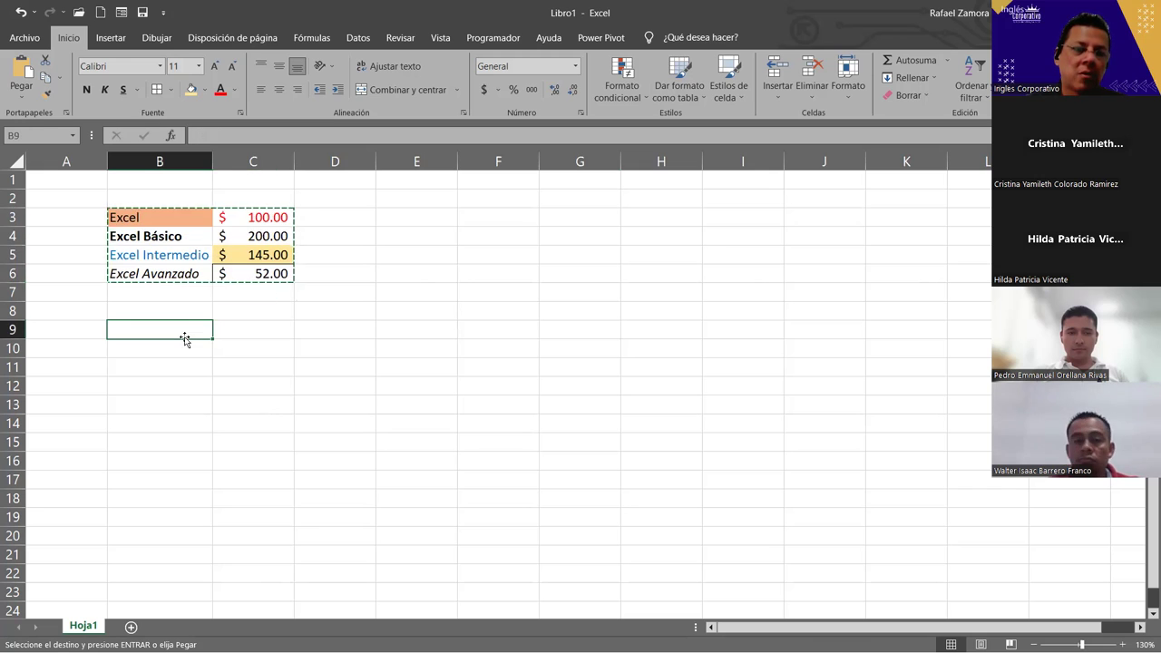
{"action": "key", "text": "ctrl+v"}
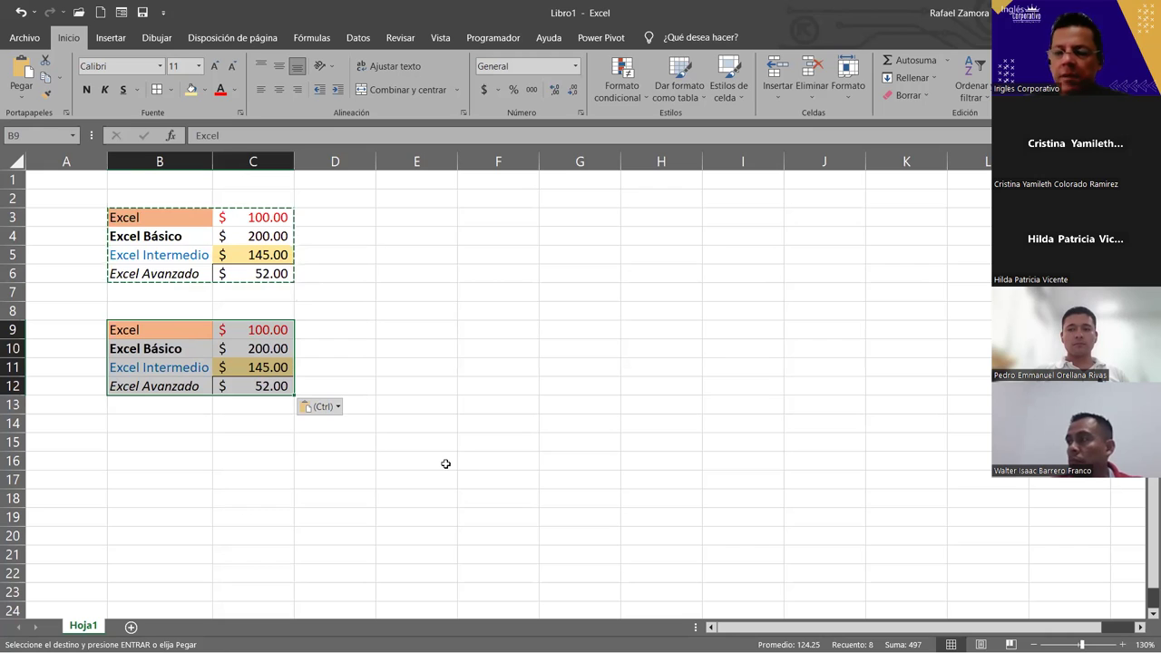
Paste another copy of the B3:C6 price table starting at cell E3.
{"action": "left_click_drag", "start_coordinate": [155, 217], "coordinate": [269, 264]}
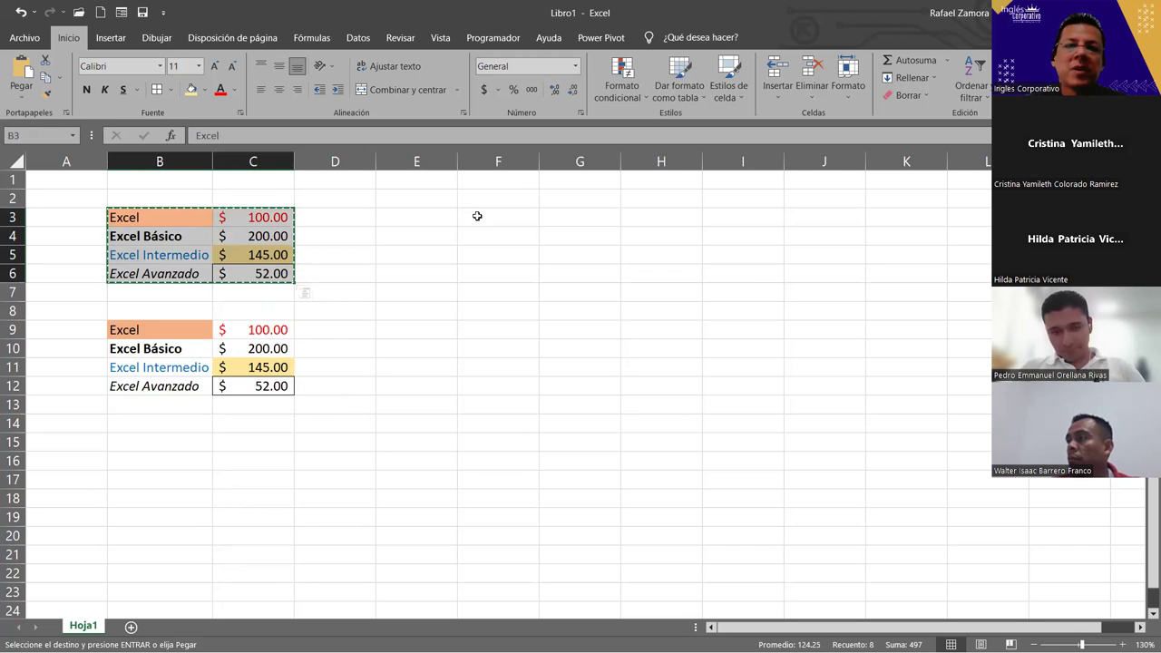
{"action": "left_click", "coordinate": [405, 217]}
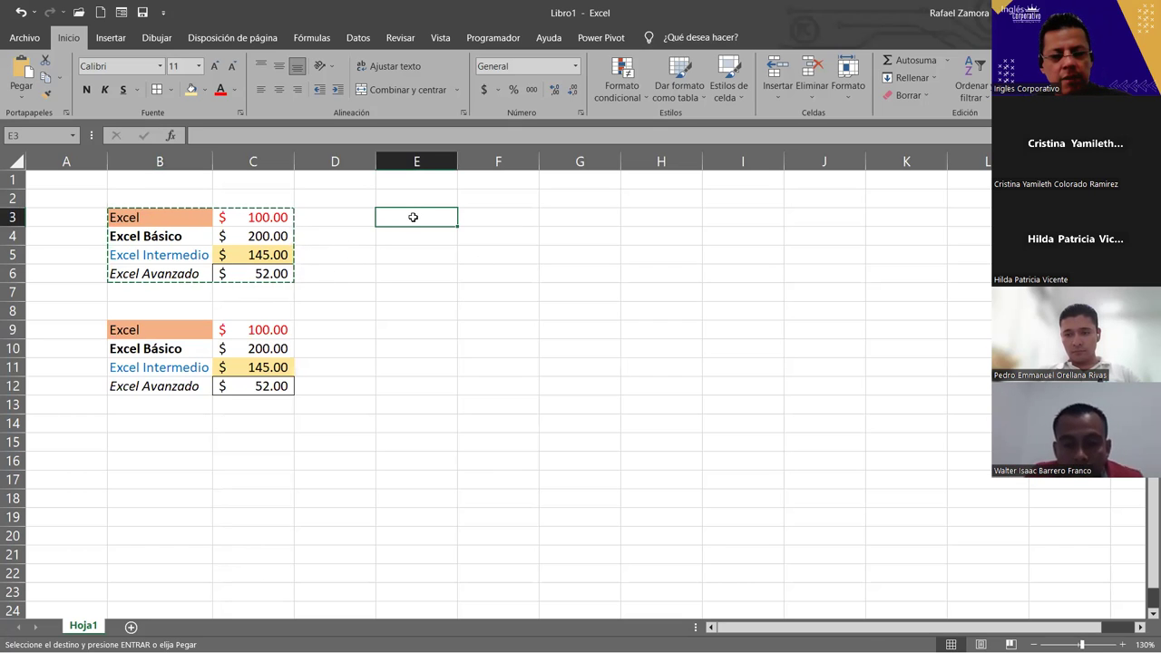
{"action": "key", "text": "ctrl+v"}
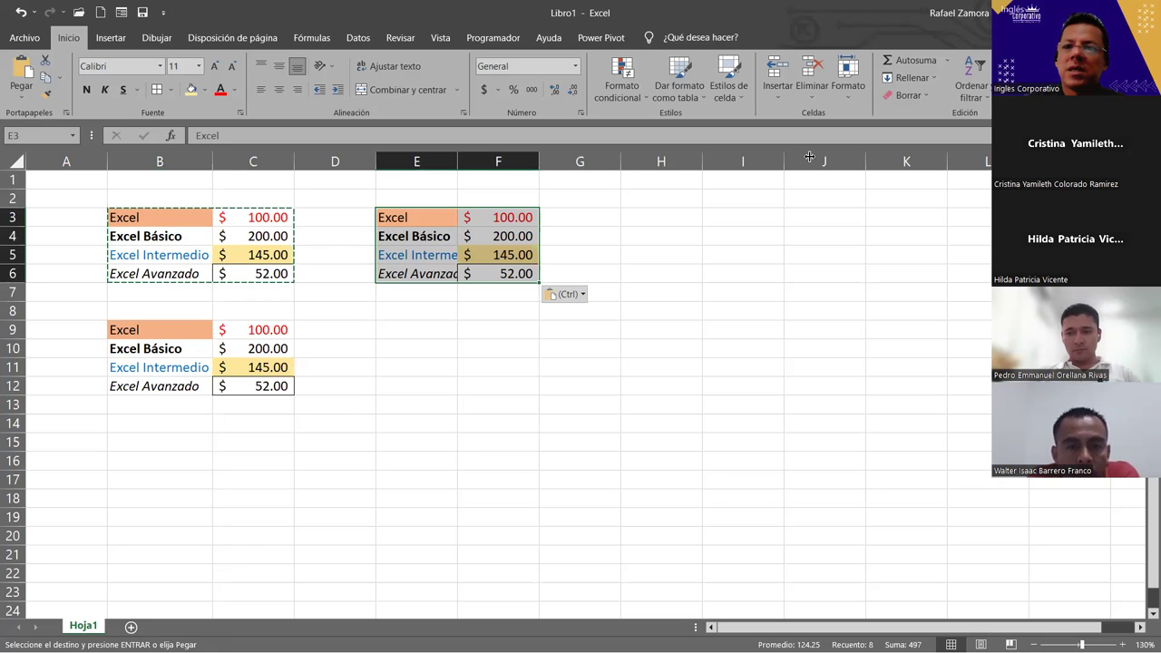
Clear all formats from E3:F6 with Borrar formatos and autofit column E.
{"action": "left_click", "coordinate": [815, 215]}
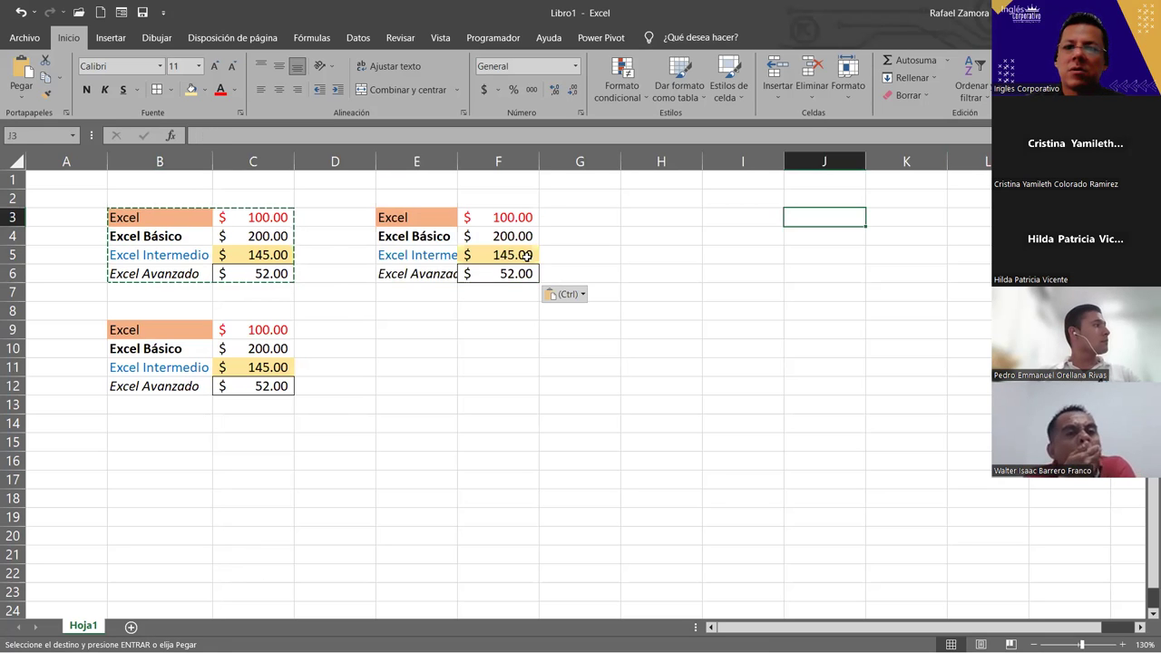
{"action": "left_click_drag", "start_coordinate": [390, 218], "coordinate": [470, 272]}
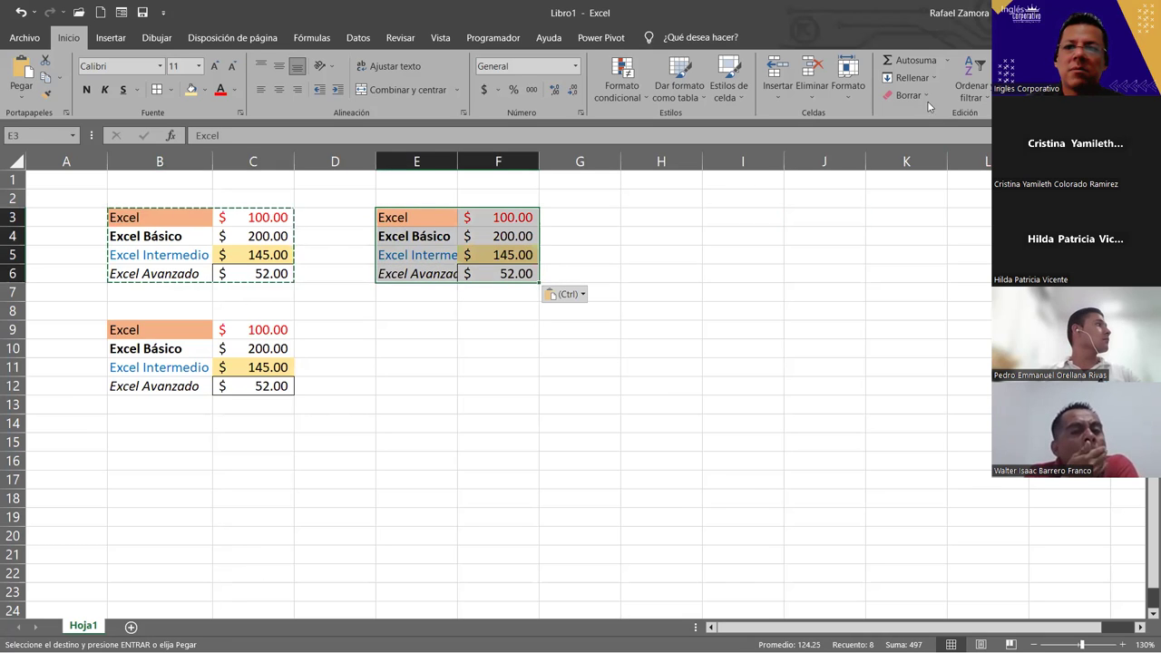
{"action": "left_click", "coordinate": [927, 97]}
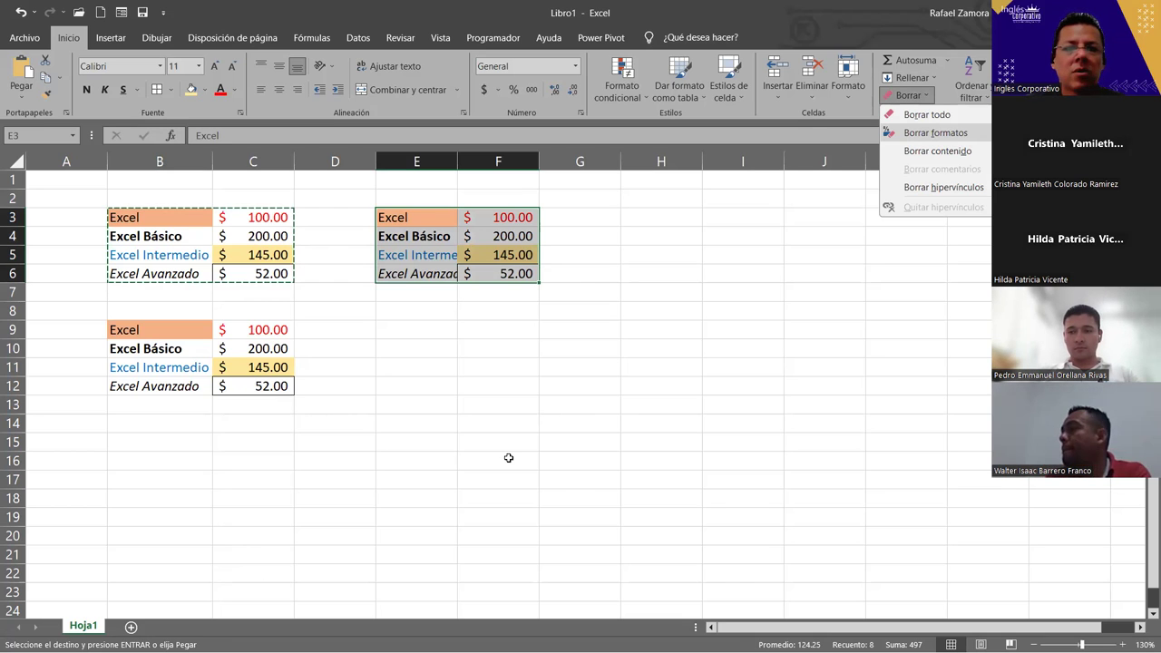
{"action": "key", "text": "Return"}
{"action": "left_click", "coordinate": [424, 425]}
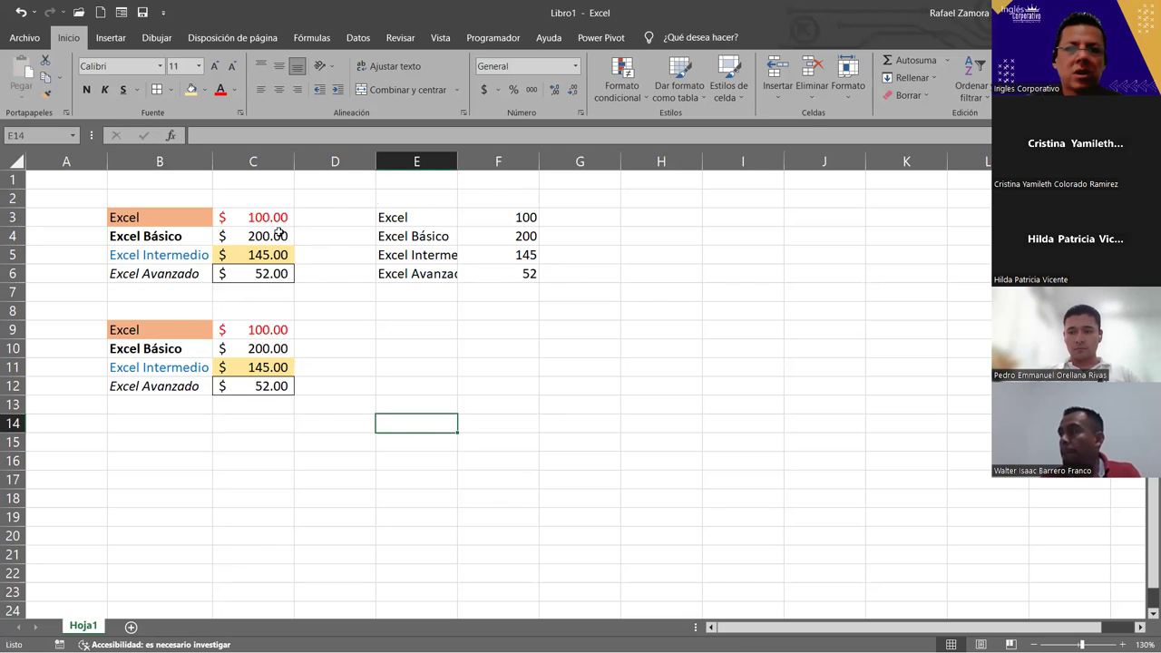
{"action": "left_click_drag", "start_coordinate": [502, 219], "coordinate": [510, 272]}
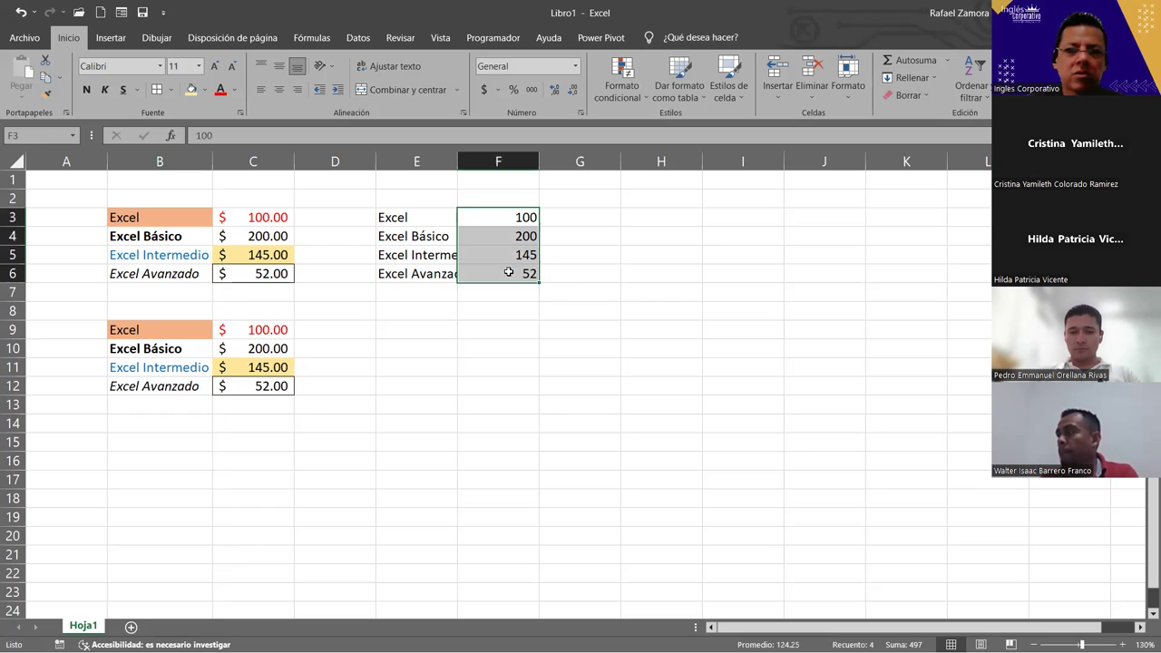
{"action": "left_click", "coordinate": [501, 364]}
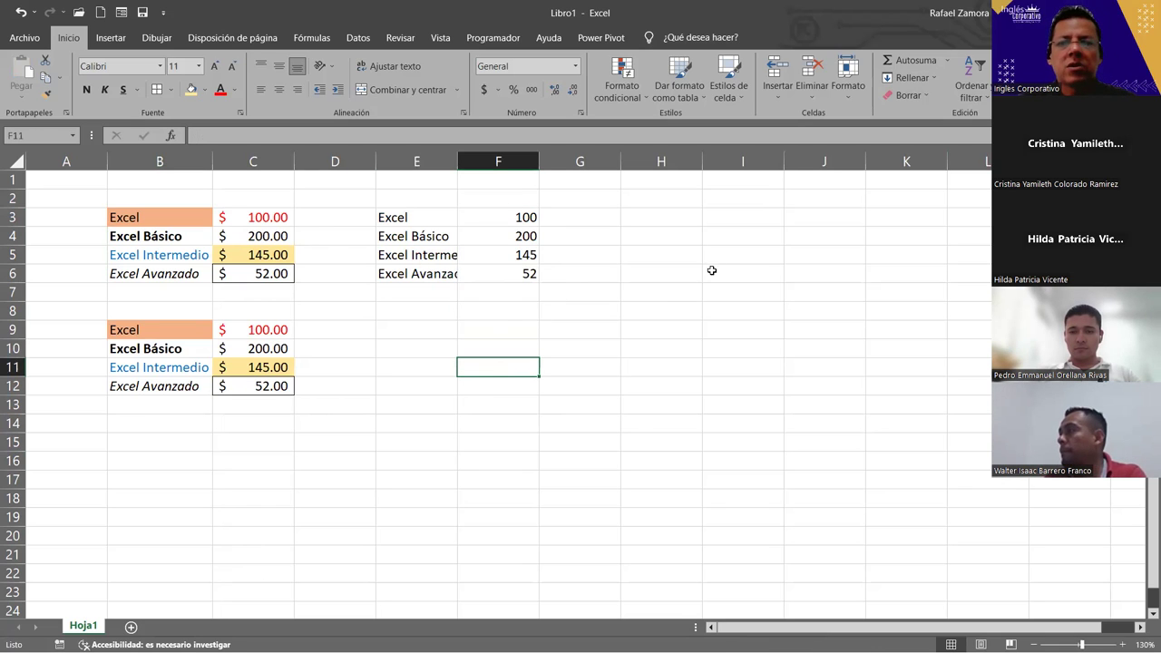
{"action": "left_click", "coordinate": [515, 350]}
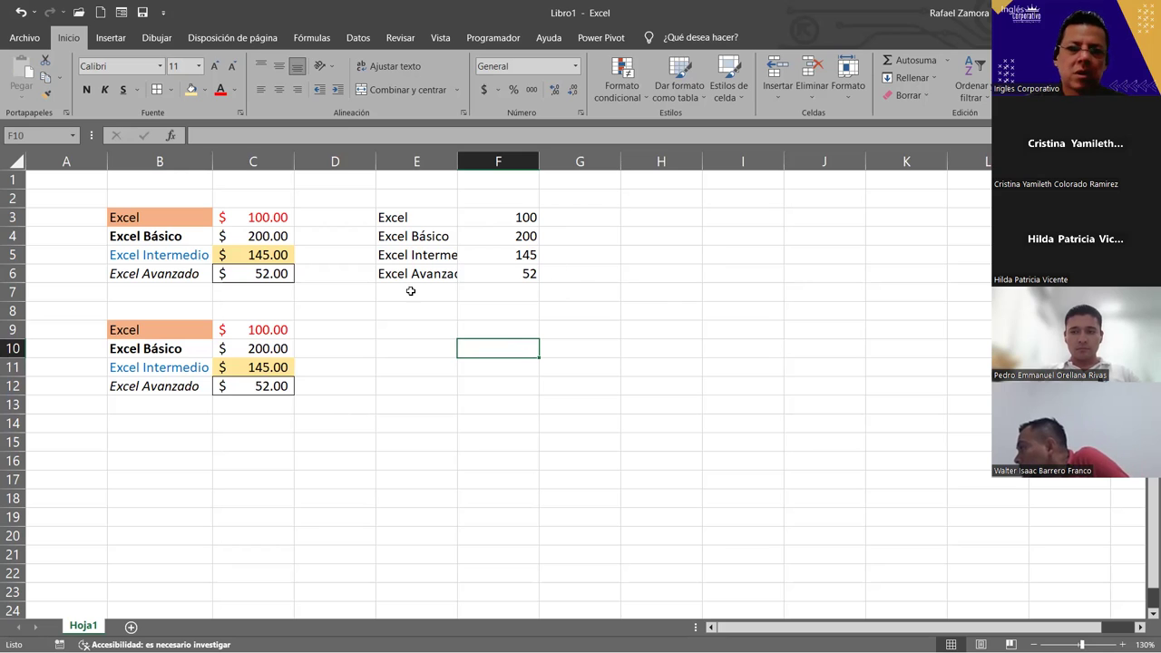
{"action": "double_click", "coordinate": [454, 162]}
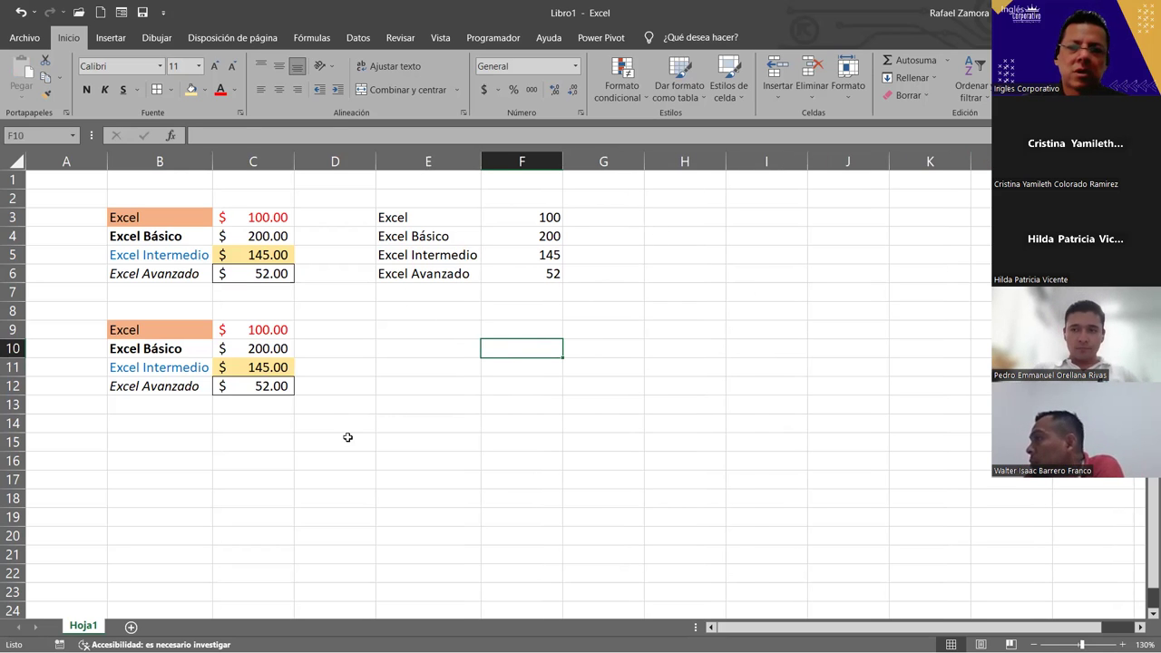
{"action": "left_click", "coordinate": [271, 257]}
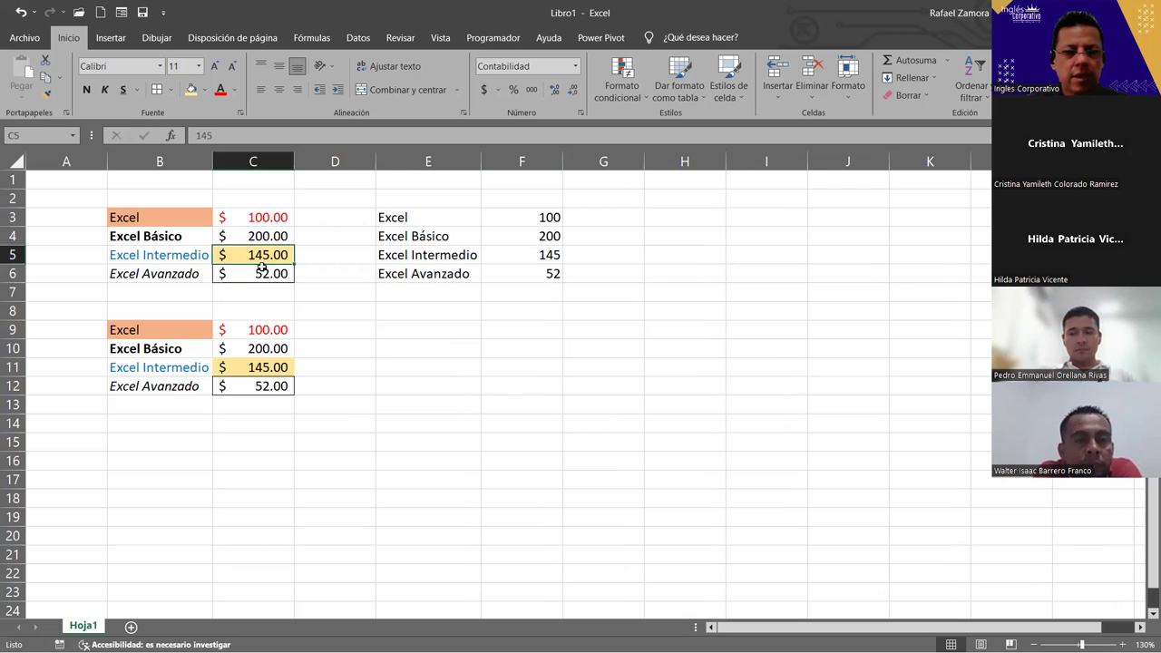
{"action": "key", "text": "ctrl+c"}
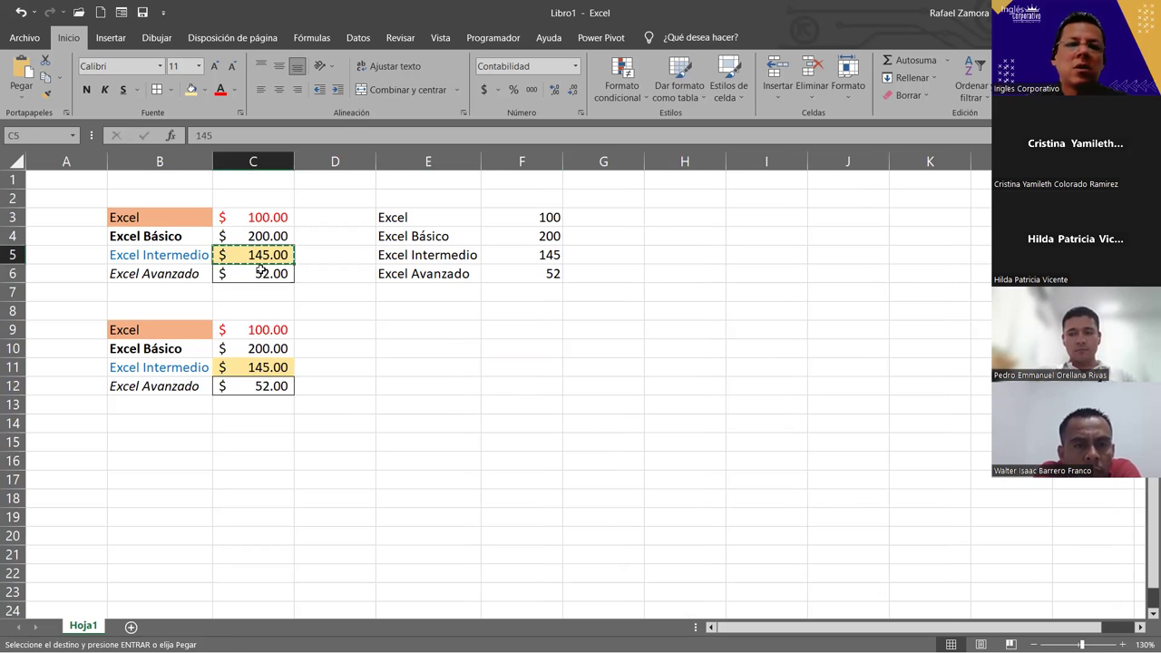
{"action": "key", "text": "Escape"}
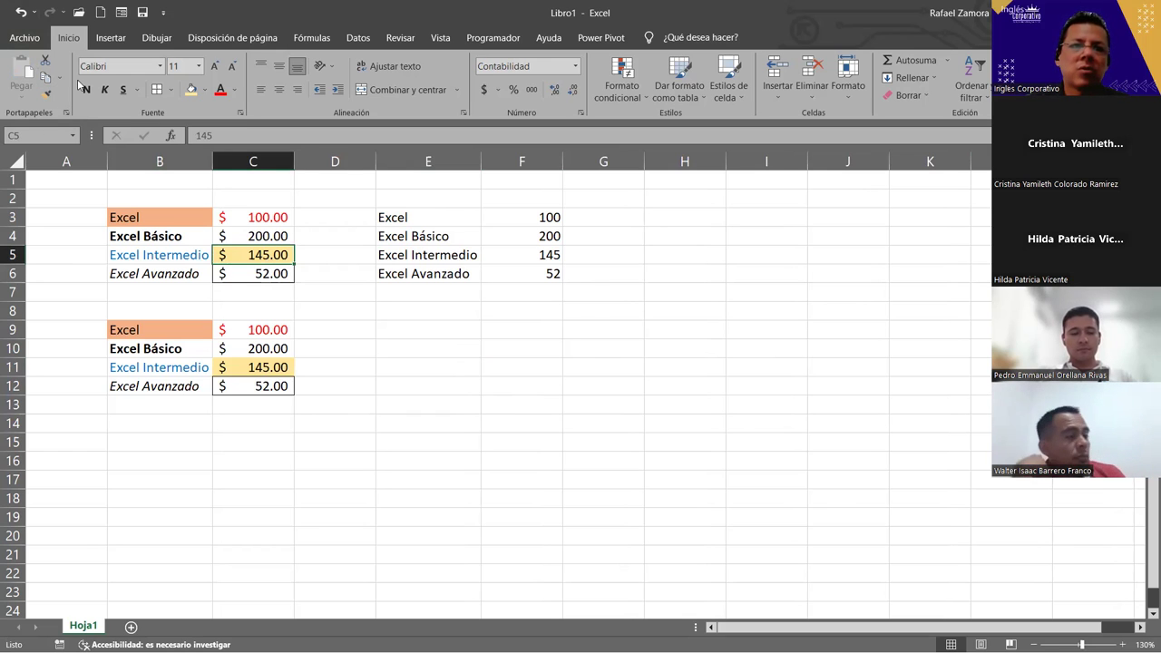
{"action": "left_click", "coordinate": [48, 94]}
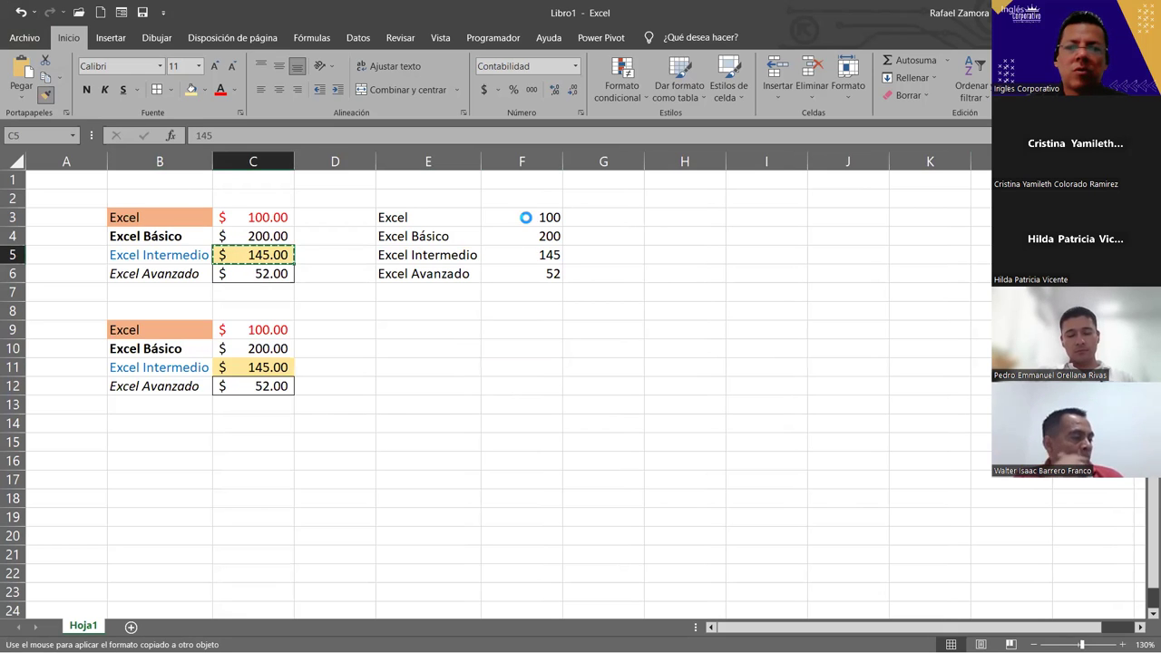
{"action": "left_click", "coordinate": [526, 217]}
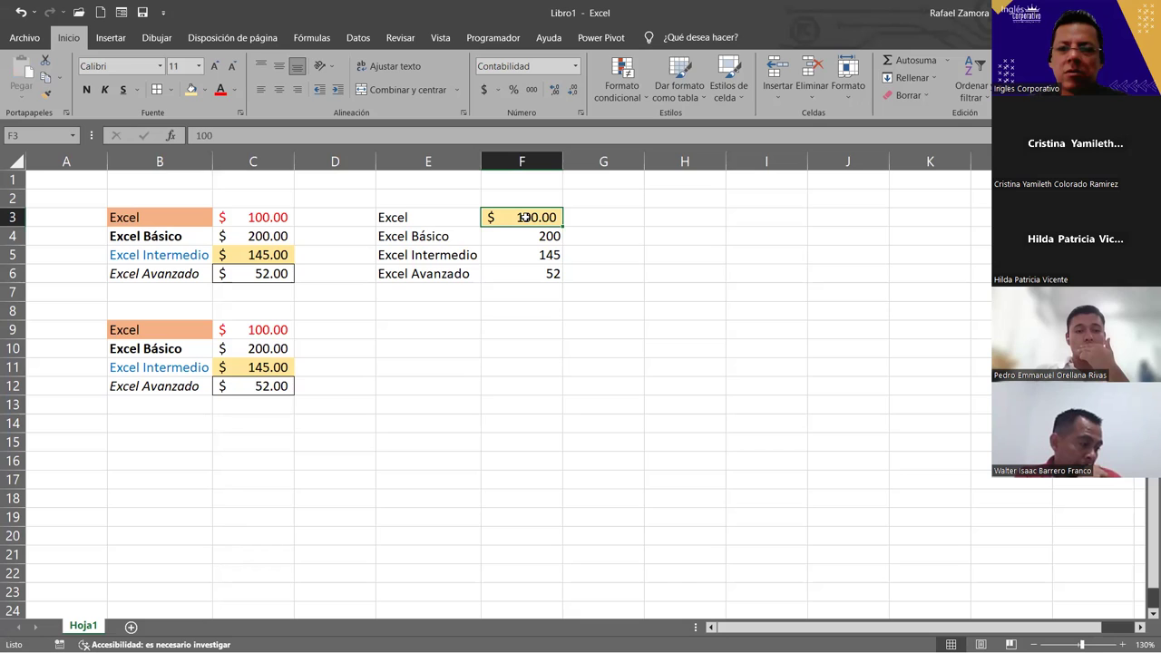
{"action": "key", "text": "ctrl+z"}
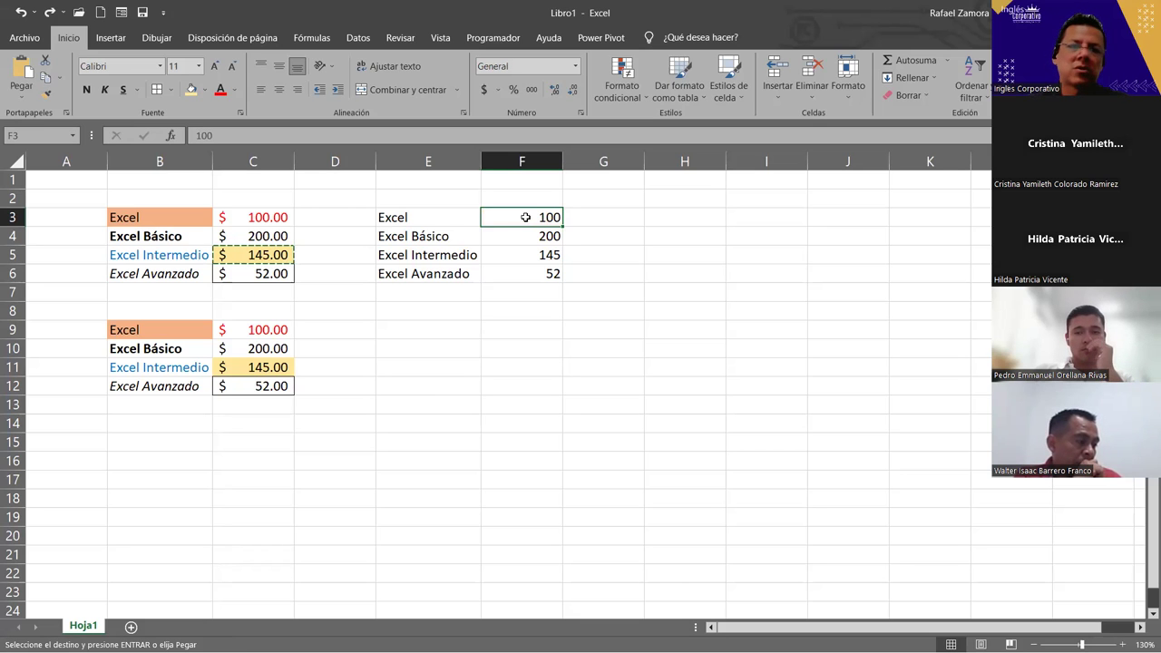
{"action": "left_click", "coordinate": [261, 254]}
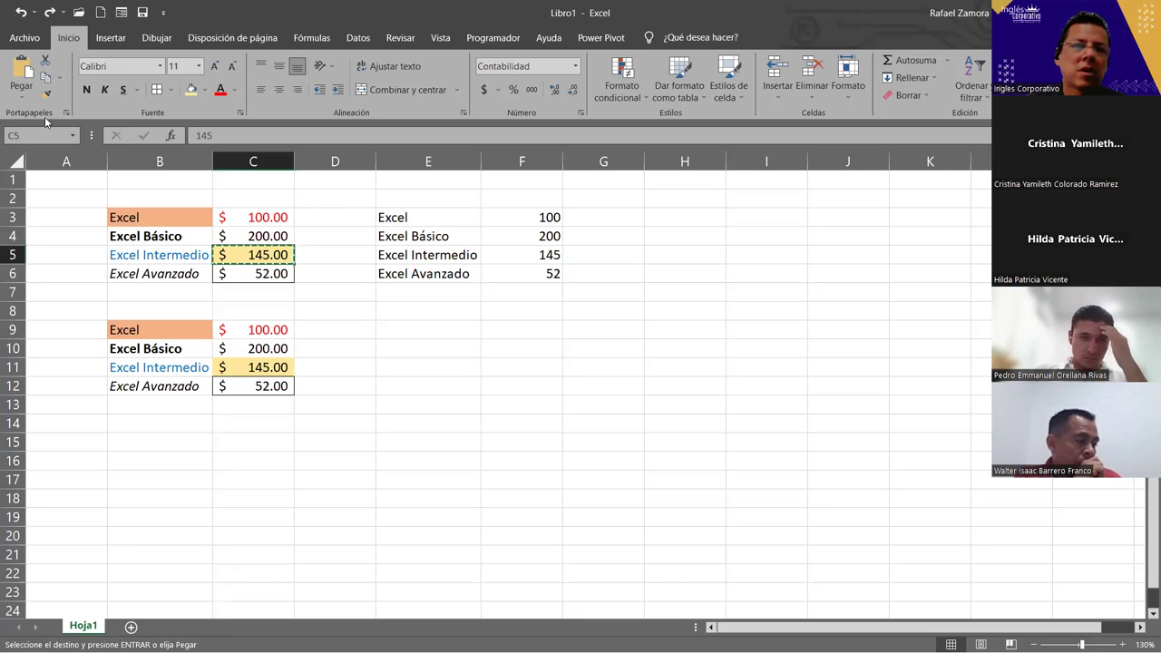
{"action": "left_click", "coordinate": [48, 93]}
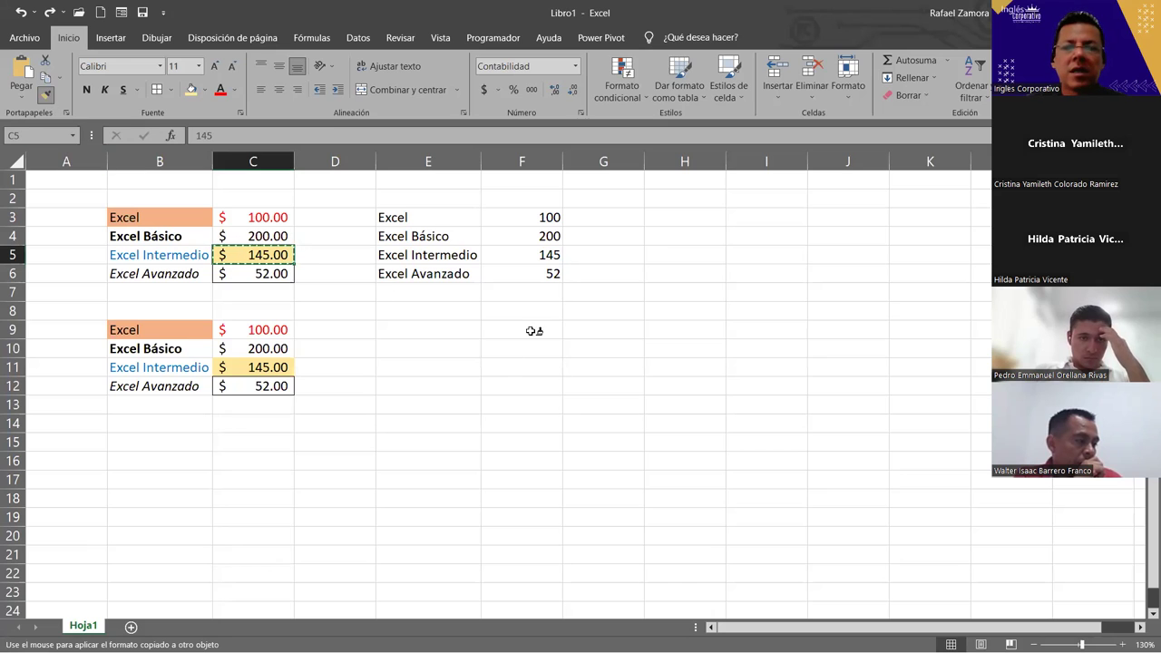
{"action": "left_click_drag", "start_coordinate": [539, 217], "coordinate": [547, 272]}
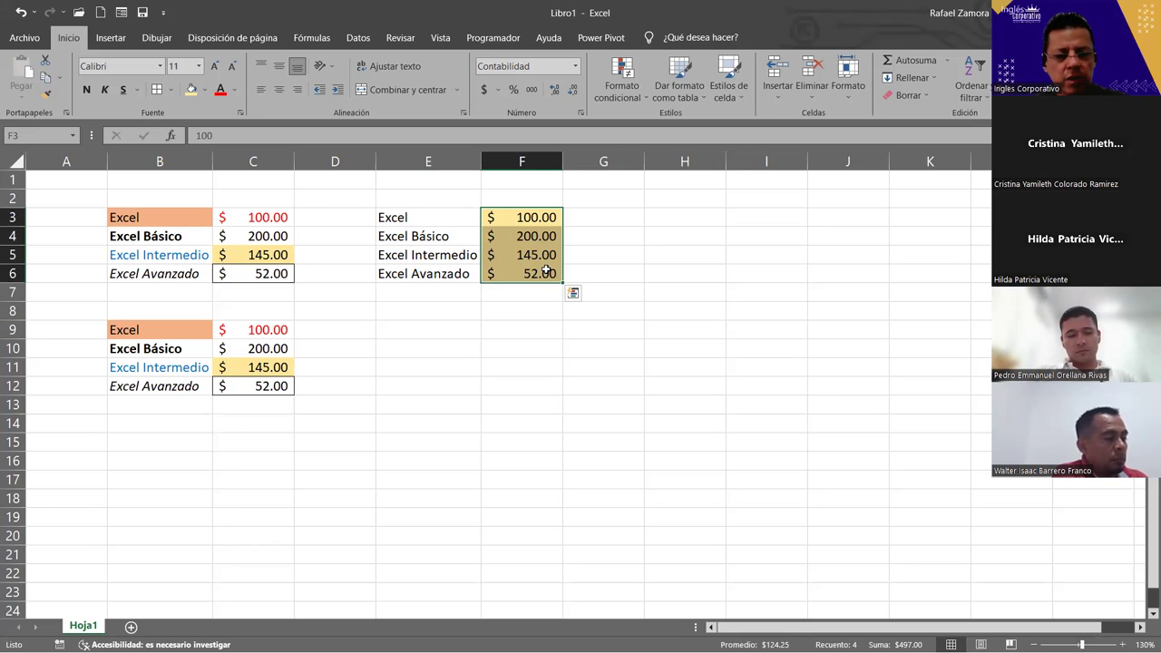
{"action": "key", "text": "ctrl+z"}
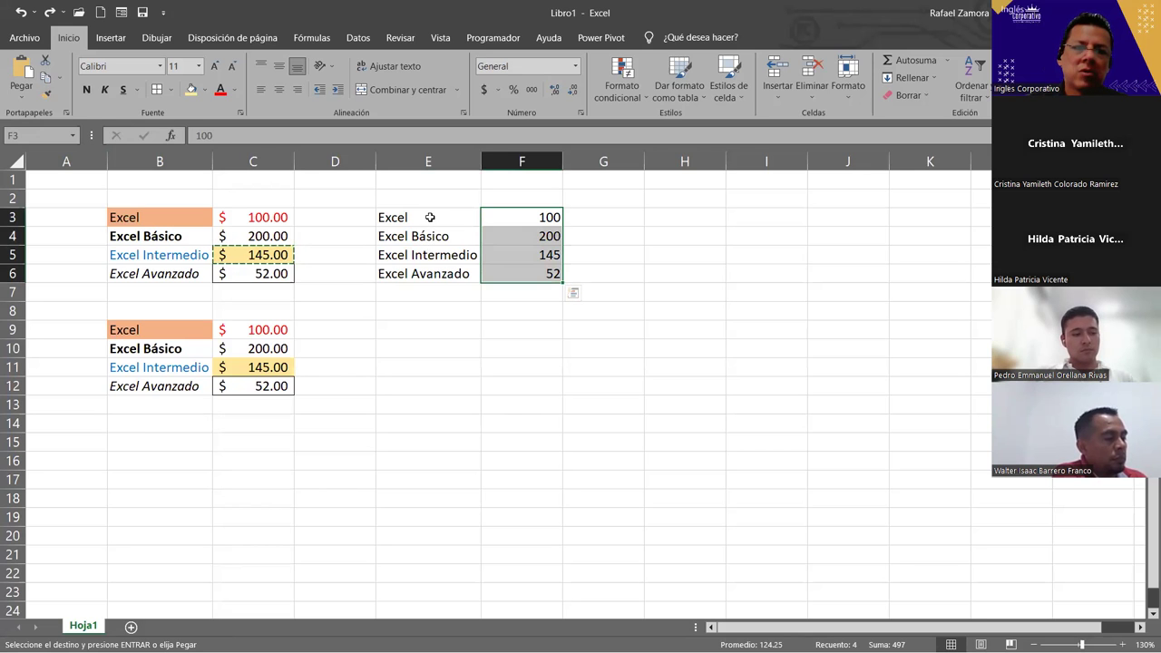
{"action": "left_click_drag", "start_coordinate": [430, 216], "coordinate": [444, 273]}
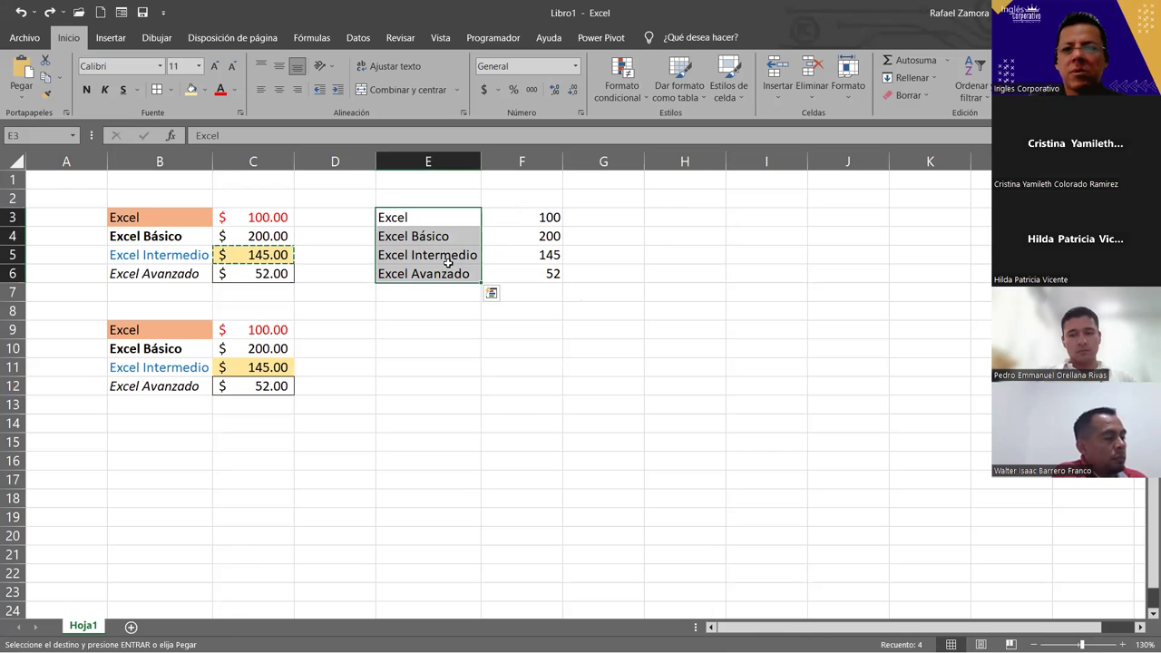
Enter Lunes in E9 and drag the fill handle to E15 to fill through Domingo.
{"action": "left_click", "coordinate": [446, 201]}
{"action": "left_click", "coordinate": [443, 218]}
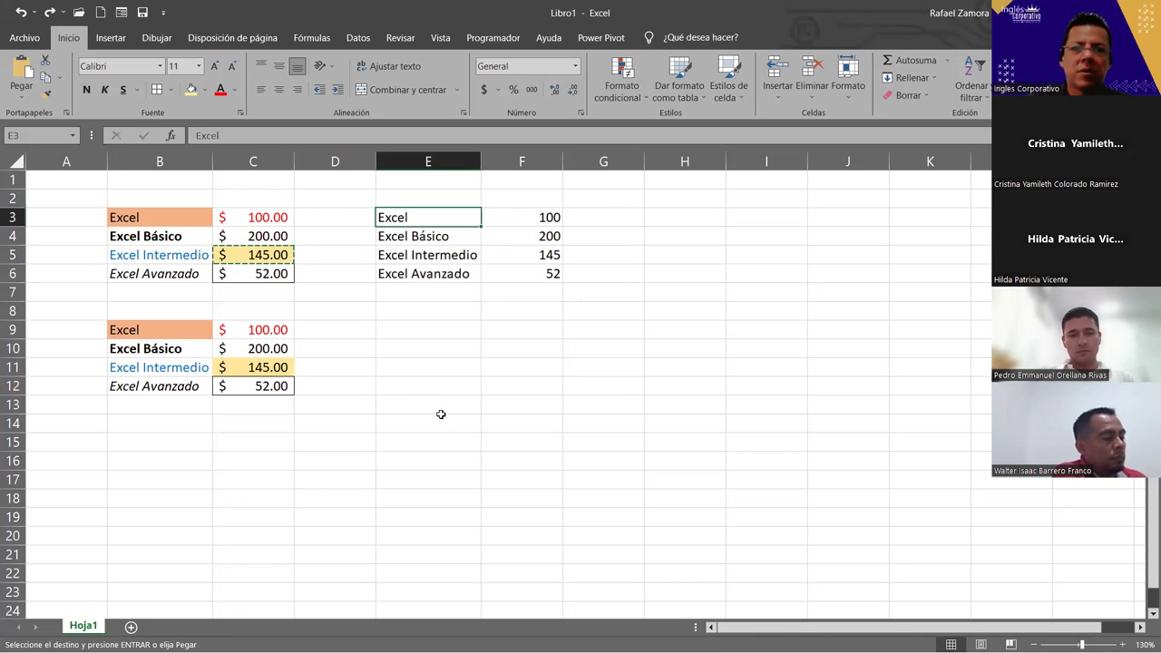
{"action": "left_click", "coordinate": [414, 330]}
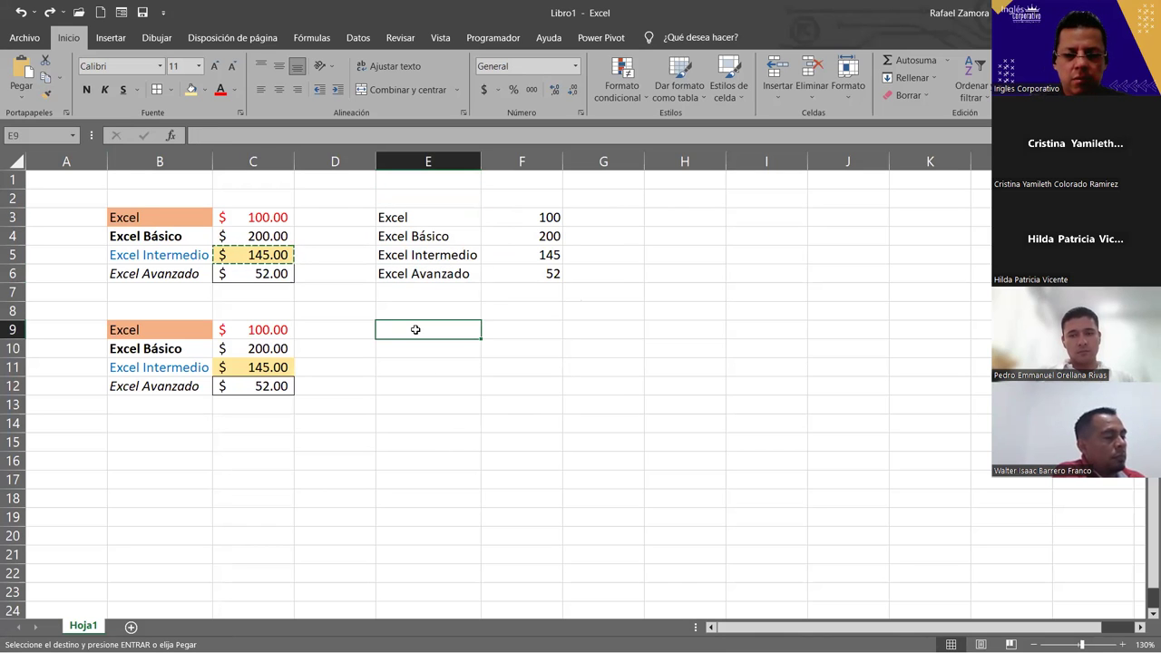
{"action": "type", "text": "Lunes"}
{"action": "key", "text": "Return"}
{"action": "left_click", "coordinate": [443, 324]}
{"action": "left_click_drag", "start_coordinate": [482, 339], "coordinate": [480, 343]}
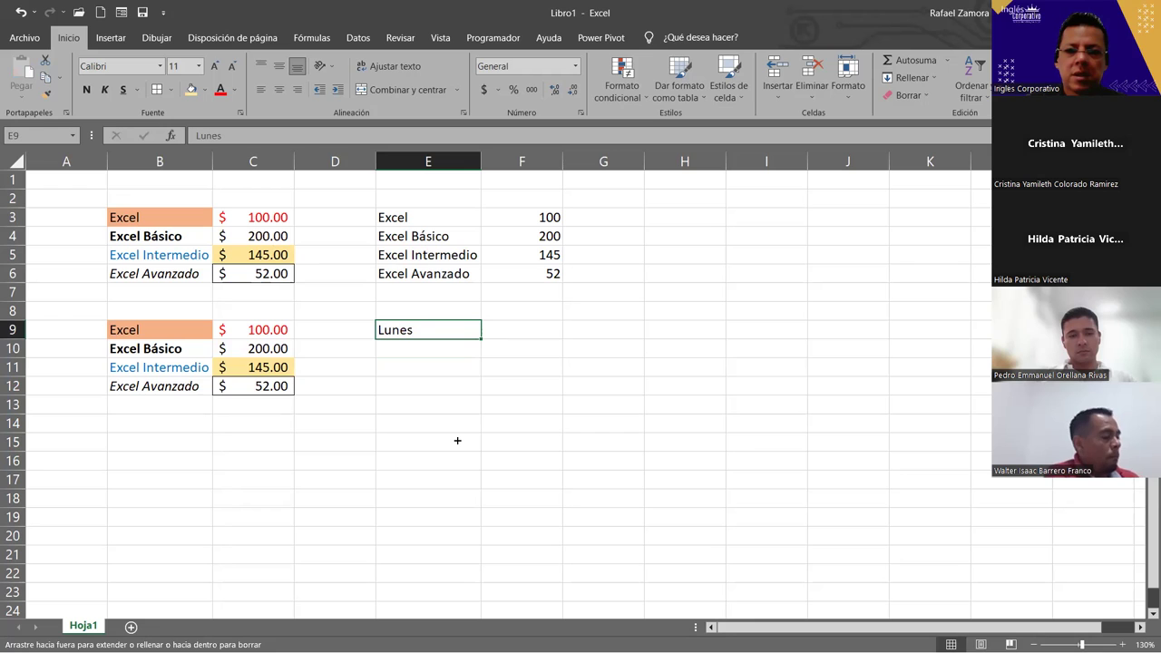
{"action": "left_click_drag", "start_coordinate": [467, 434], "coordinate": [484, 440]}
{"action": "left_click", "coordinate": [603, 498]}
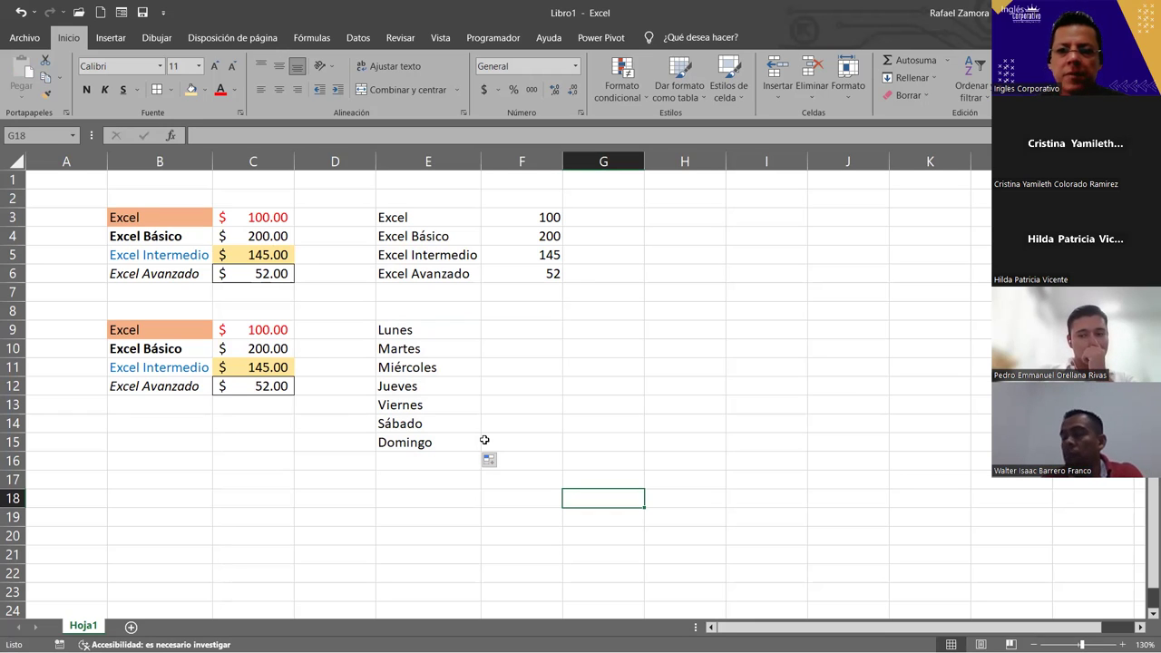
{"action": "left_click_drag", "start_coordinate": [917, 629], "coordinate": [923, 629]}
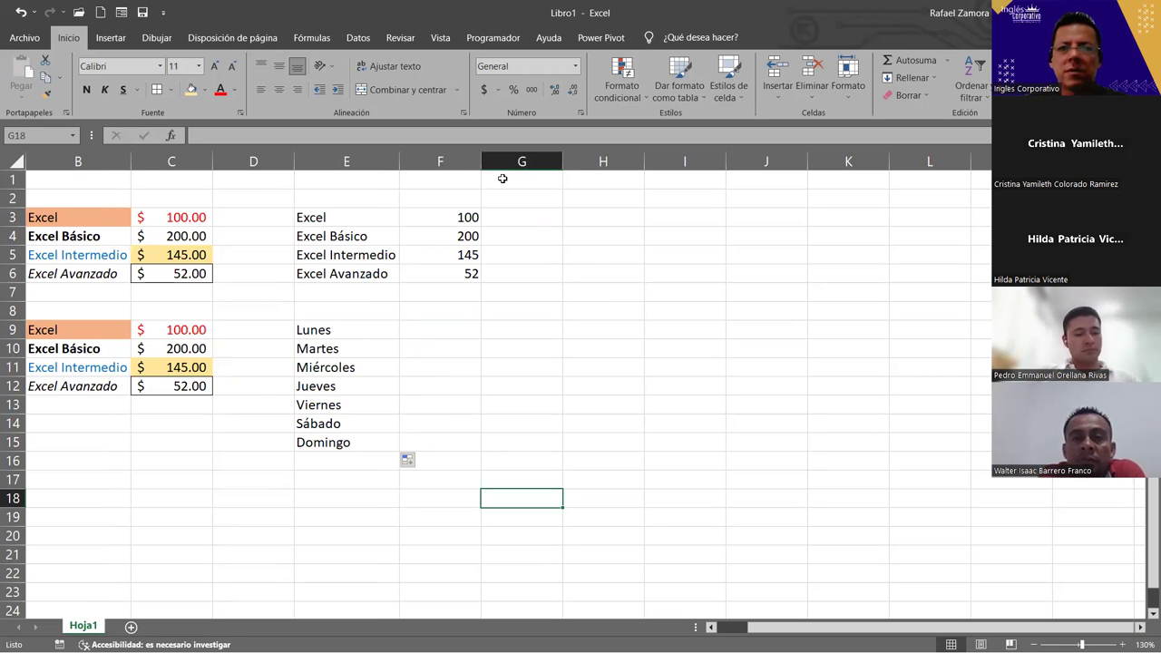
Copy the weekday list in E9:E15.
{"action": "left_click", "coordinate": [325, 331]}
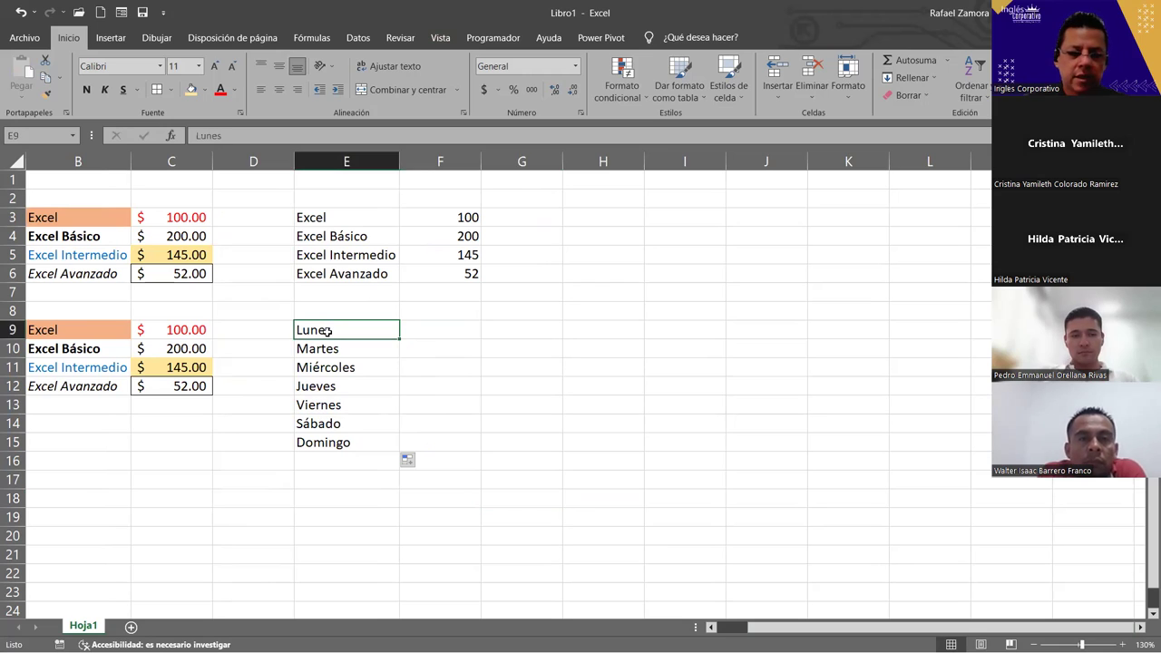
{"action": "key", "text": "shift+Down"}
{"action": "key", "text": "shift+Down"}
{"action": "key", "text": "shift+Down"}
{"action": "key", "text": "shift+Down"}
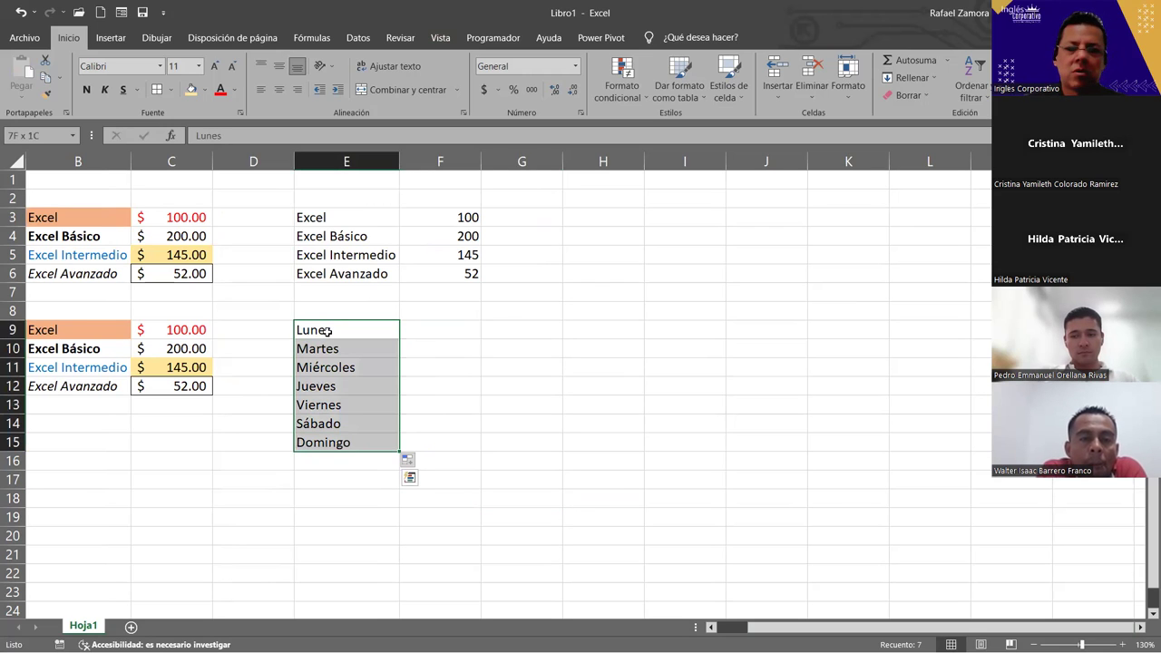
{"action": "key", "text": "ctrl+c"}
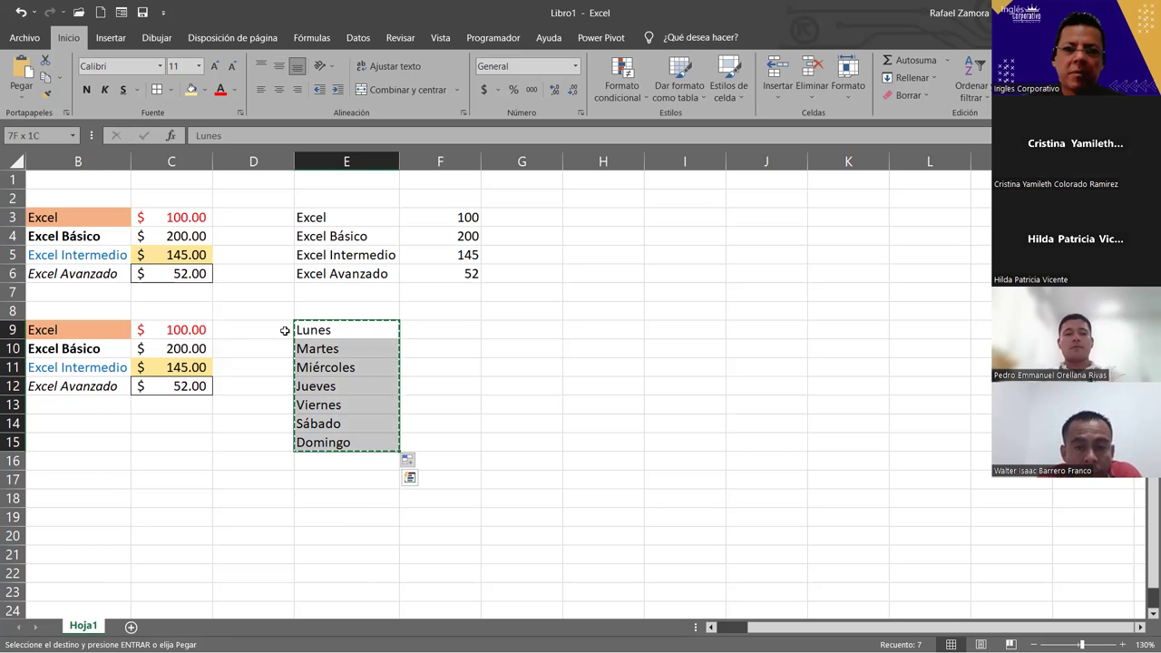
Paste the weekdays transposed across G8:M8, then delete them again.
{"action": "left_click", "coordinate": [514, 309]}
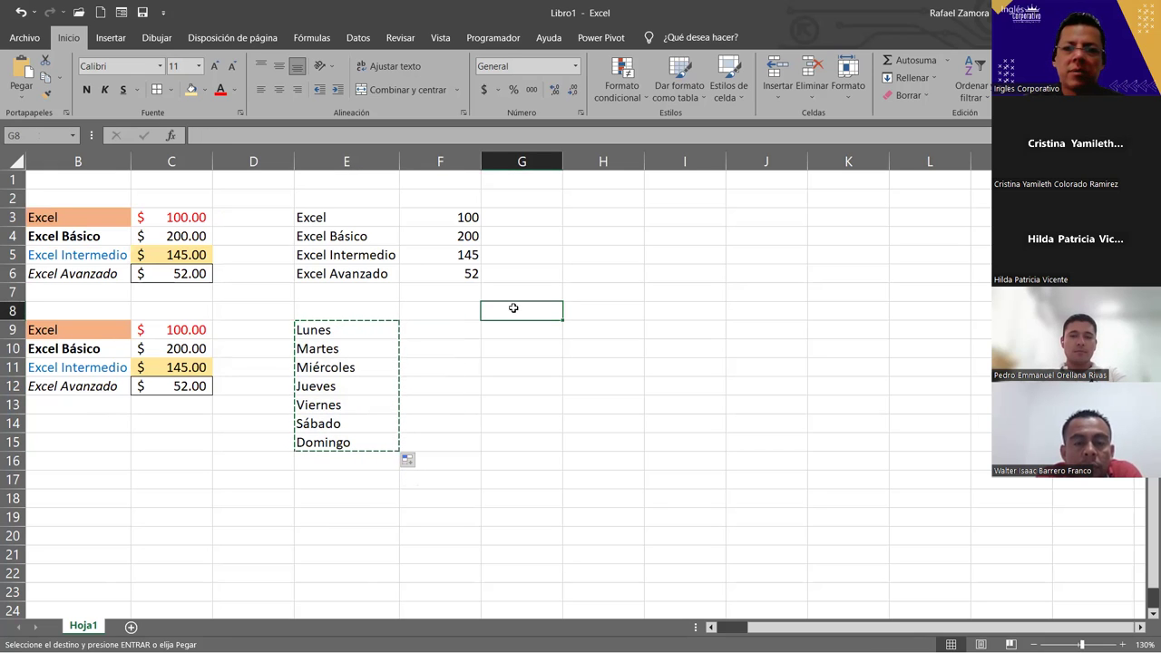
{"action": "right_click", "coordinate": [514, 308]}
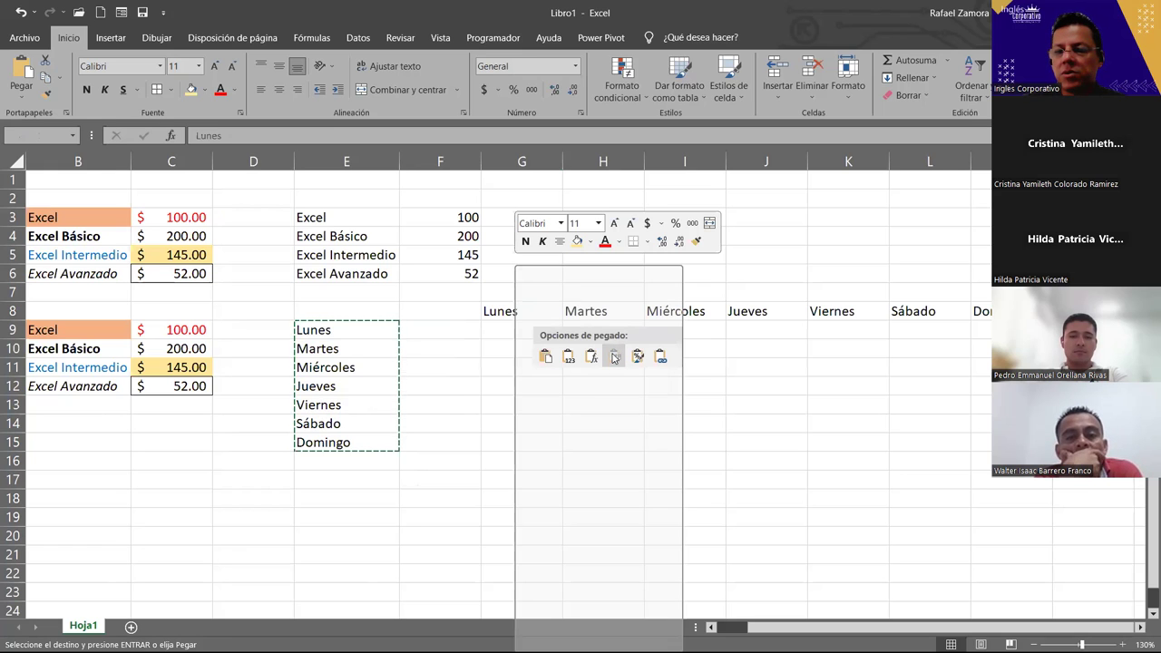
{"action": "left_click", "coordinate": [614, 359]}
{"action": "scroll", "coordinate": [585, 390], "scroll_direction": "right", "scroll_amount": 1}
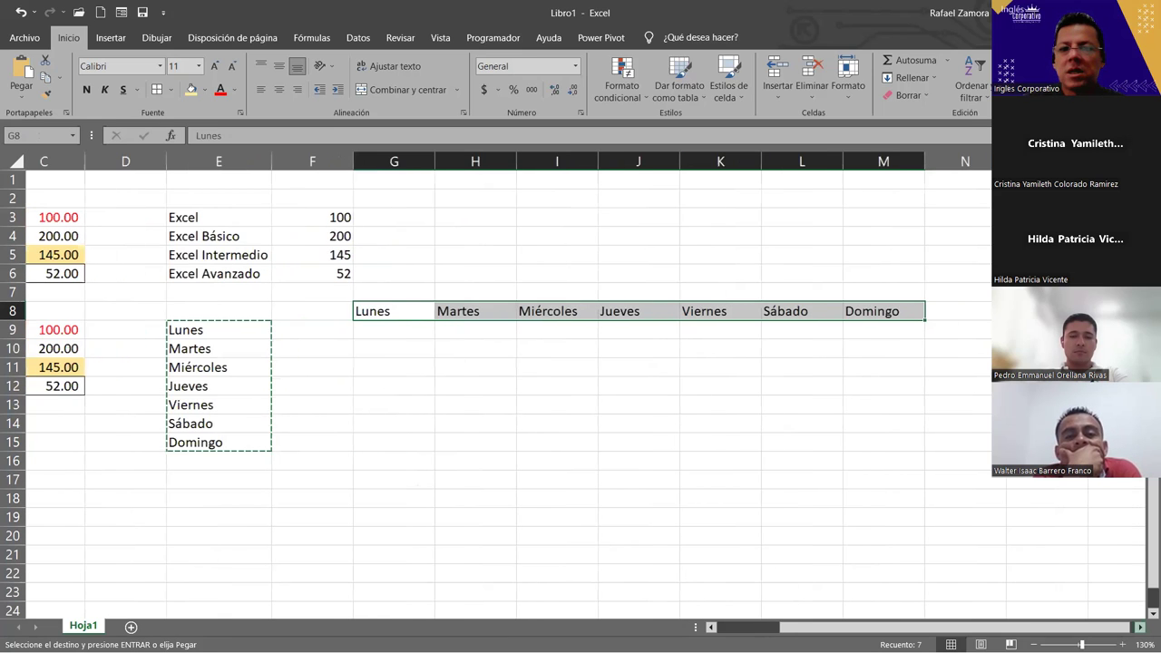
{"action": "scroll", "coordinate": [848, 443], "scroll_direction": "right", "scroll_amount": 1}
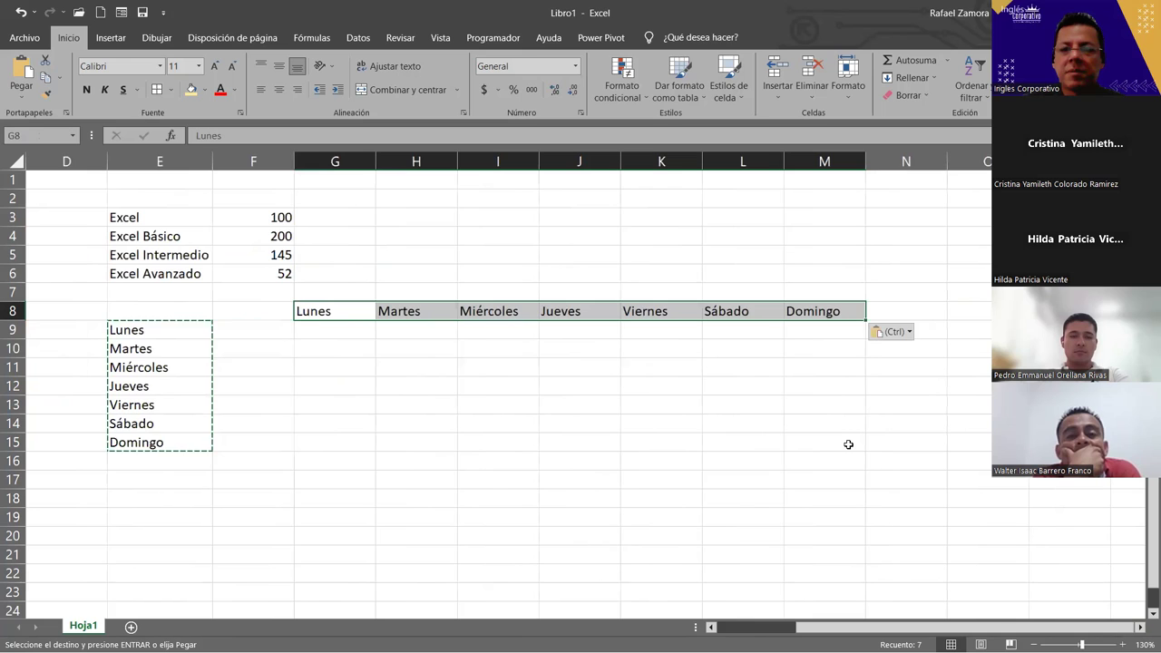
{"action": "key", "text": "Delete"}
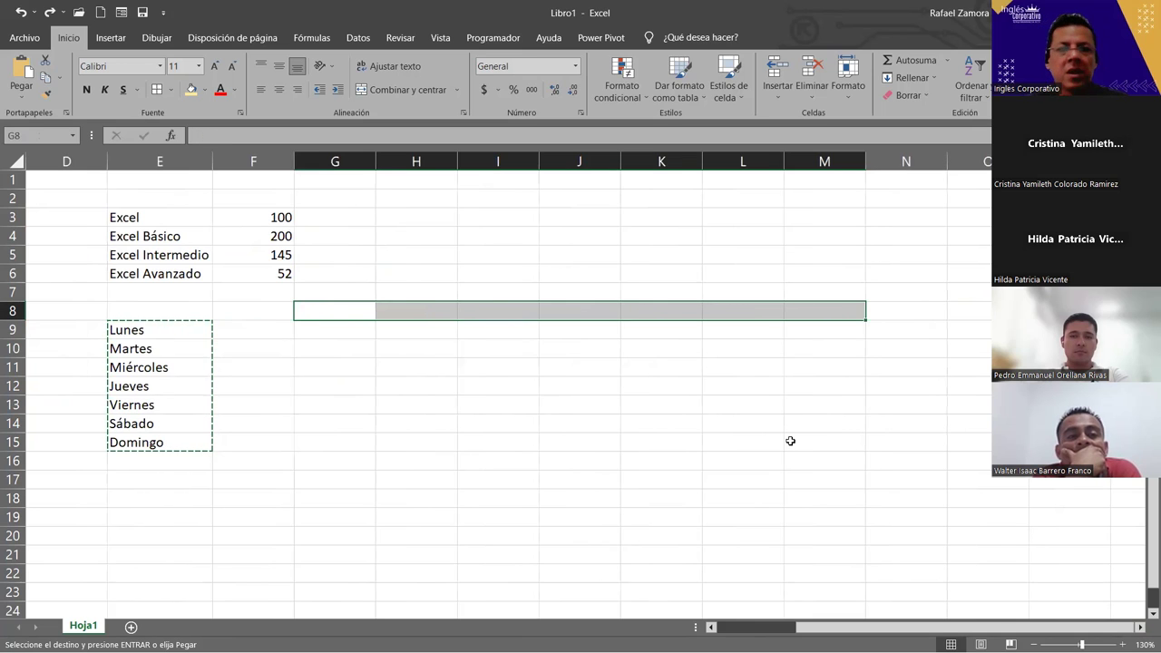
Make the weekday list E9:E15 bold, italic and red, then copy it.
{"action": "left_click_drag", "start_coordinate": [172, 330], "coordinate": [152, 442]}
{"action": "key", "text": "ctrl+v"}
{"action": "key", "text": "ctrl+k"}
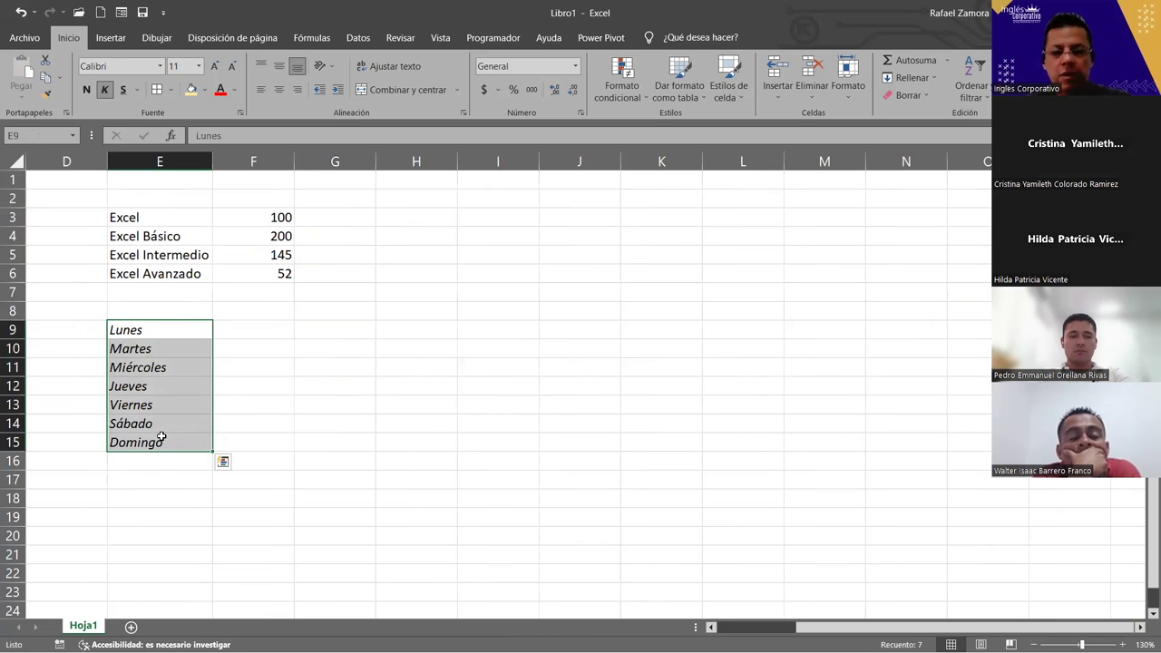
{"action": "key", "text": "ctrl+n"}
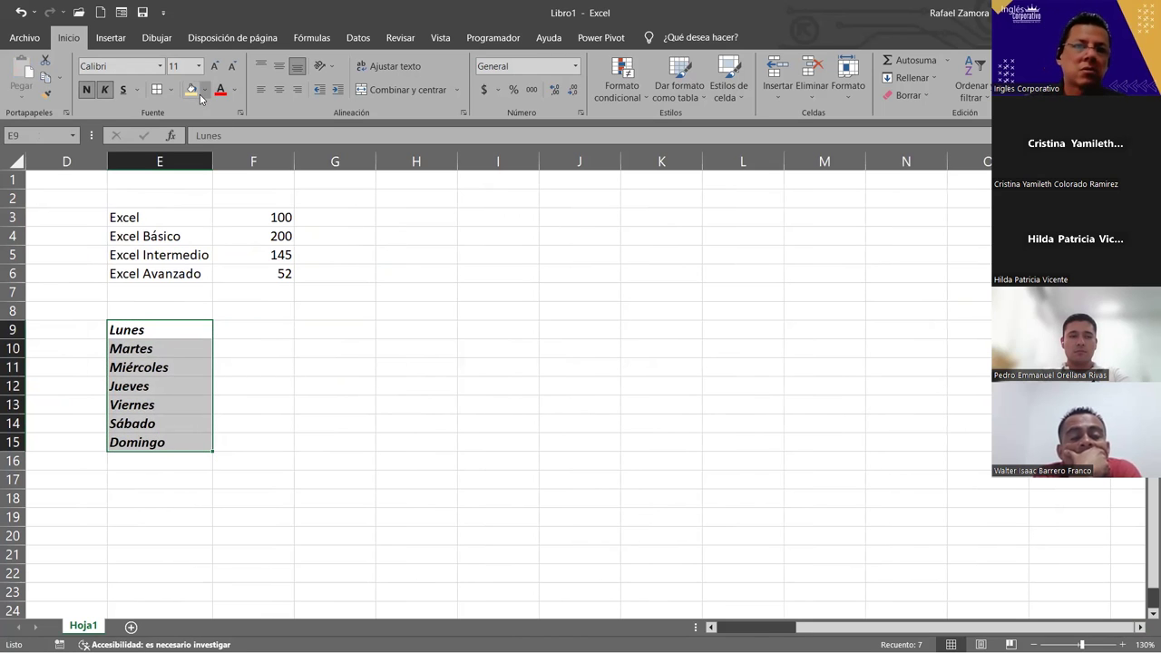
{"action": "left_click", "coordinate": [204, 89]}
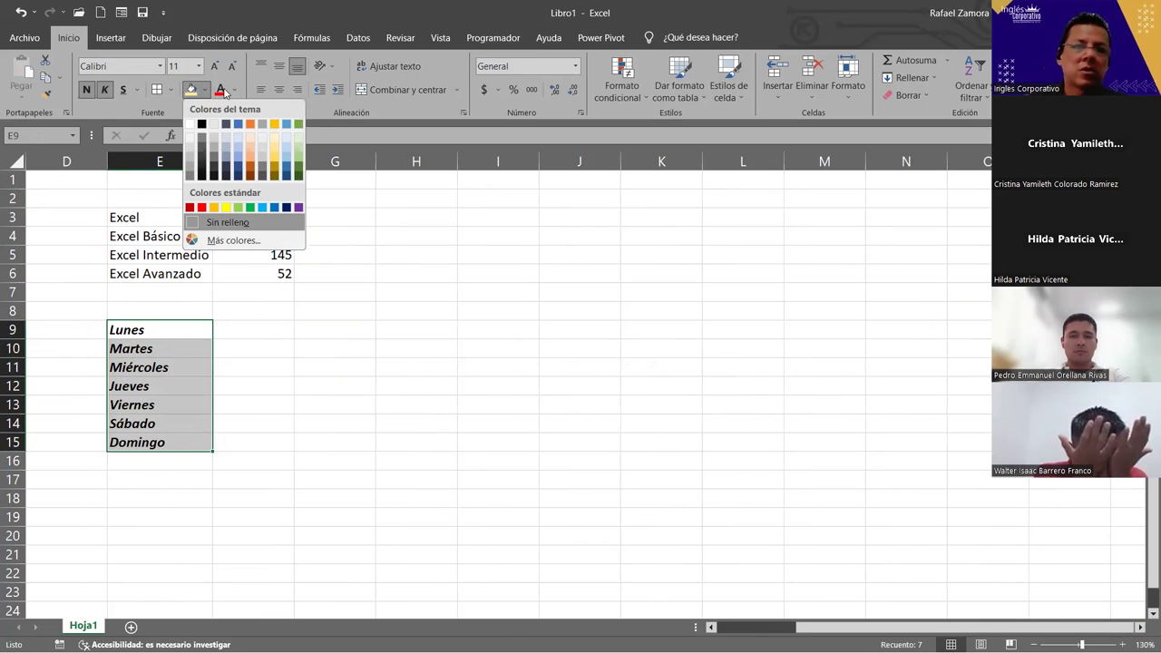
{"action": "left_click", "coordinate": [424, 529]}
{"action": "left_click_drag", "start_coordinate": [136, 331], "coordinate": [155, 442]}
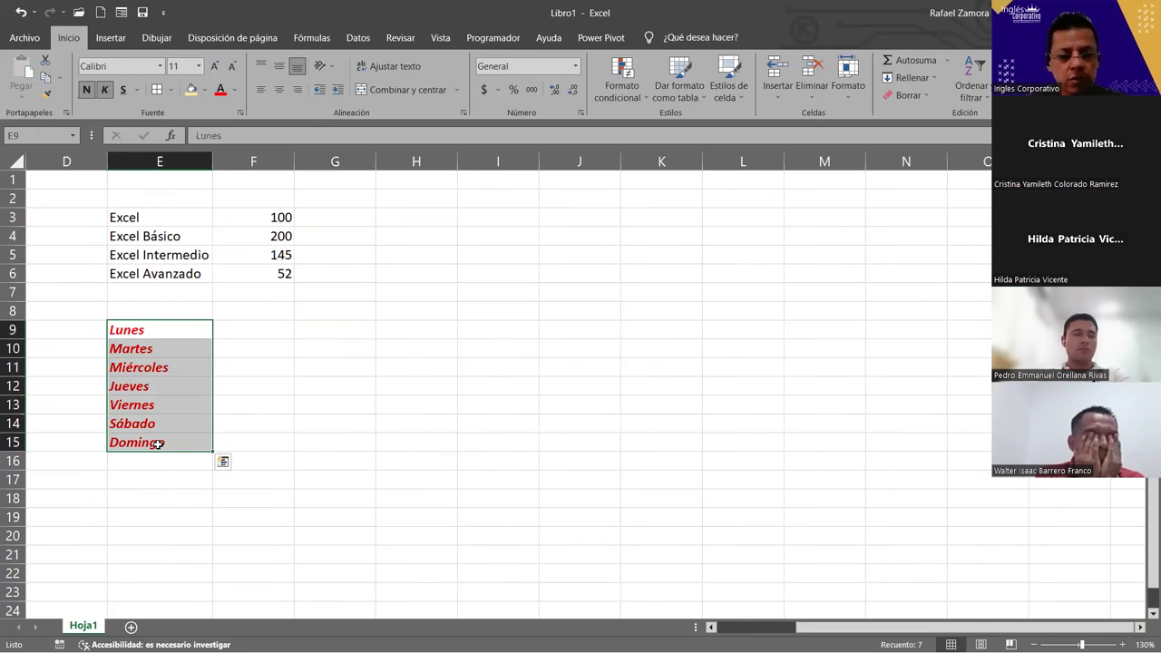
{"action": "key", "text": "ctrl+c"}
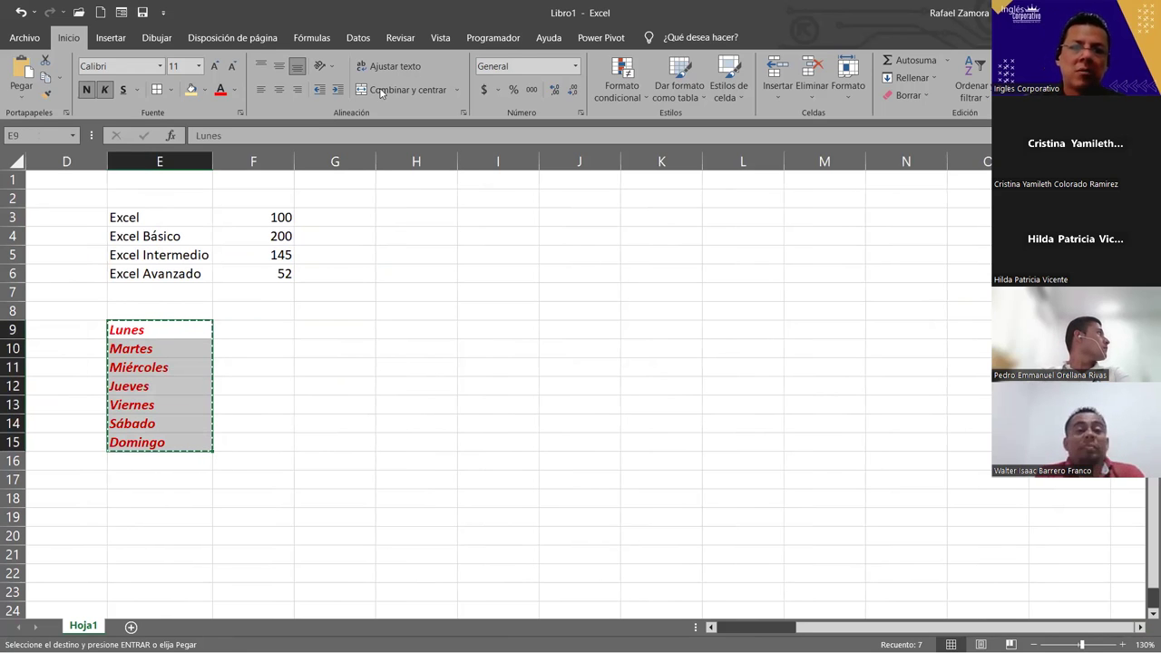
Paste Special the list into G8 as Valores only, then undo it.
{"action": "left_click", "coordinate": [318, 308]}
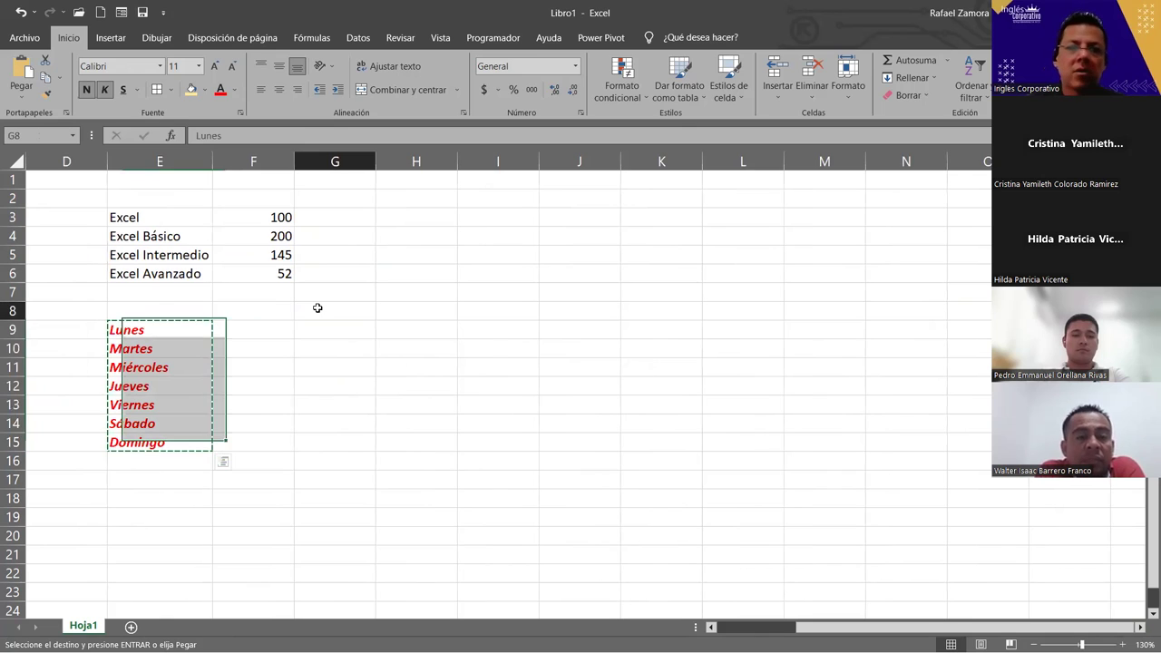
{"action": "right_click", "coordinate": [320, 310]}
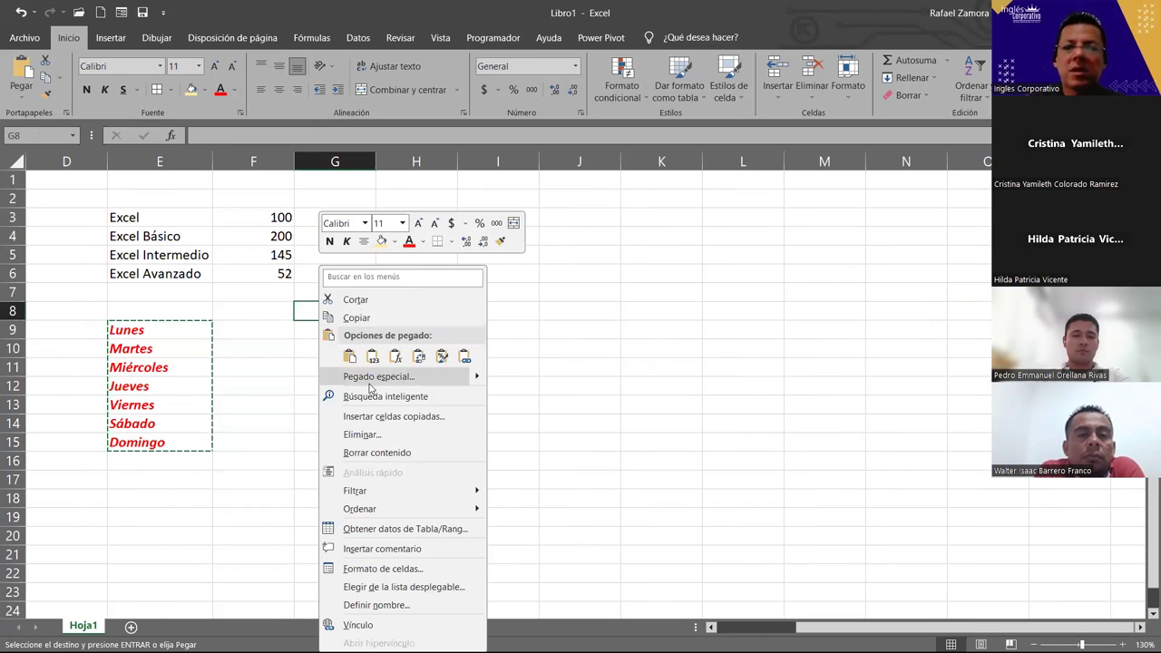
{"action": "key", "text": "Return"}
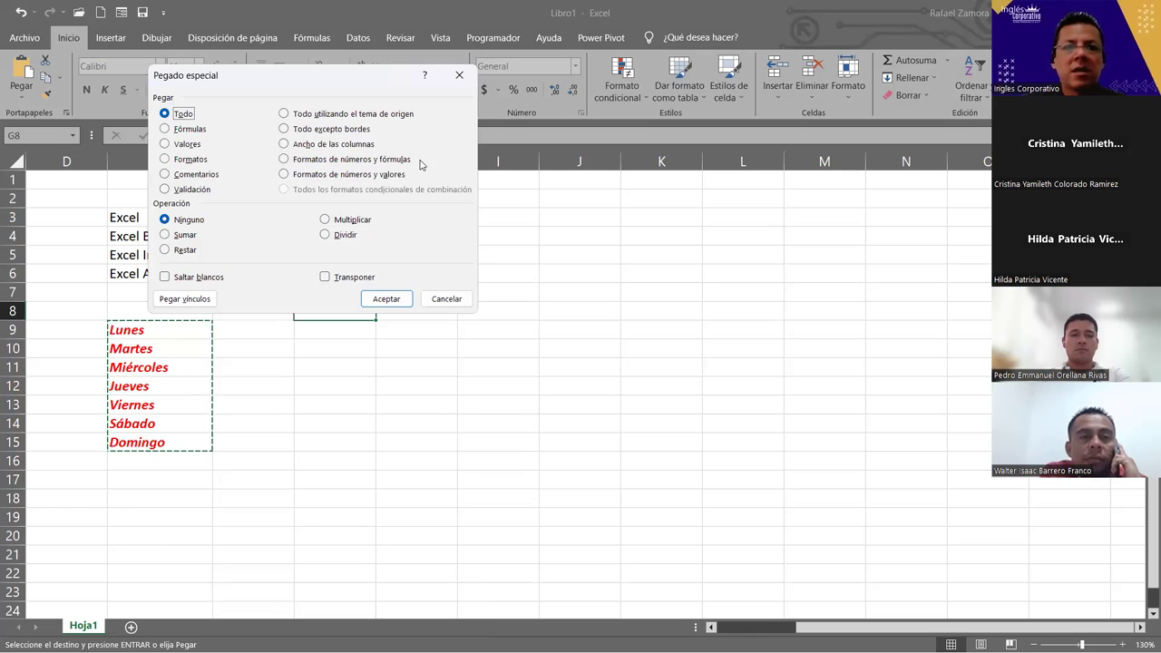
{"action": "left_click", "coordinate": [187, 144]}
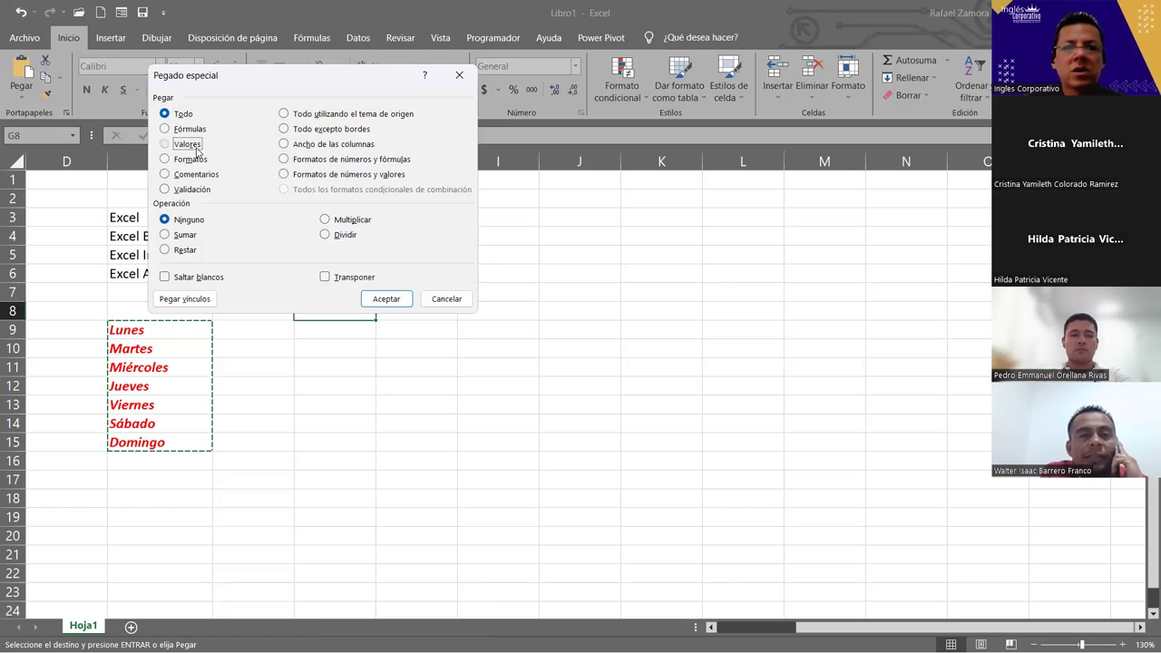
{"action": "left_click", "coordinate": [388, 300]}
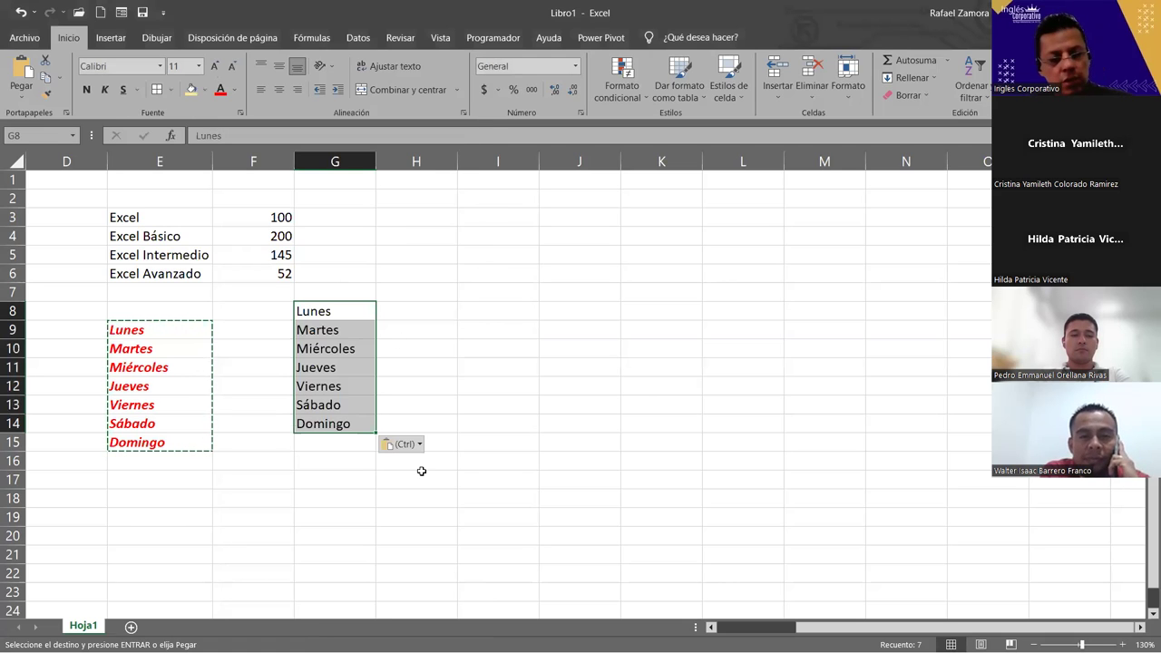
{"action": "key", "text": "ctrl+z"}
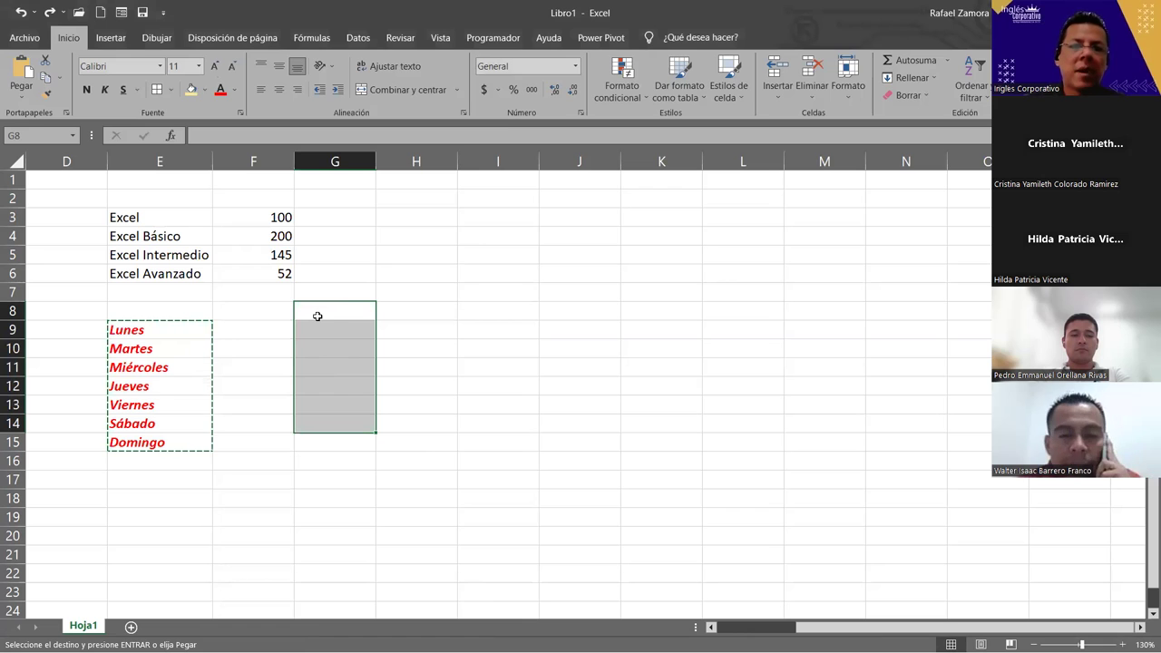
Paste Special the list into G8 with Valores and Transponer, then undo it.
{"action": "right_click", "coordinate": [297, 313]}
{"action": "left_click", "coordinate": [306, 308]}
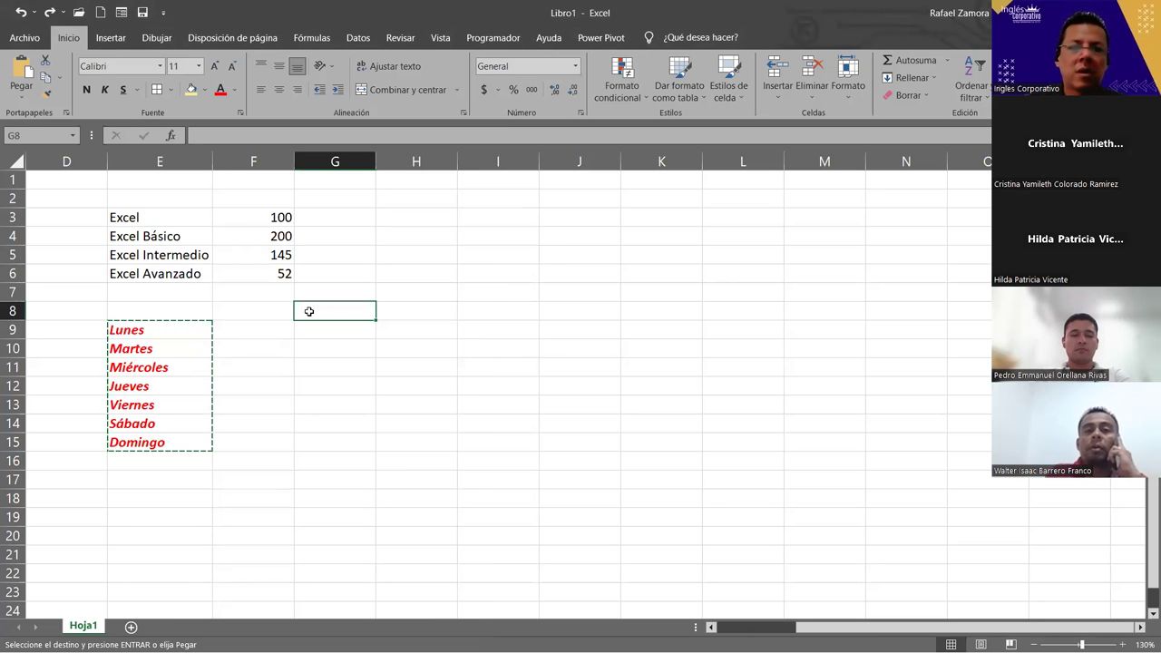
{"action": "right_click", "coordinate": [304, 310]}
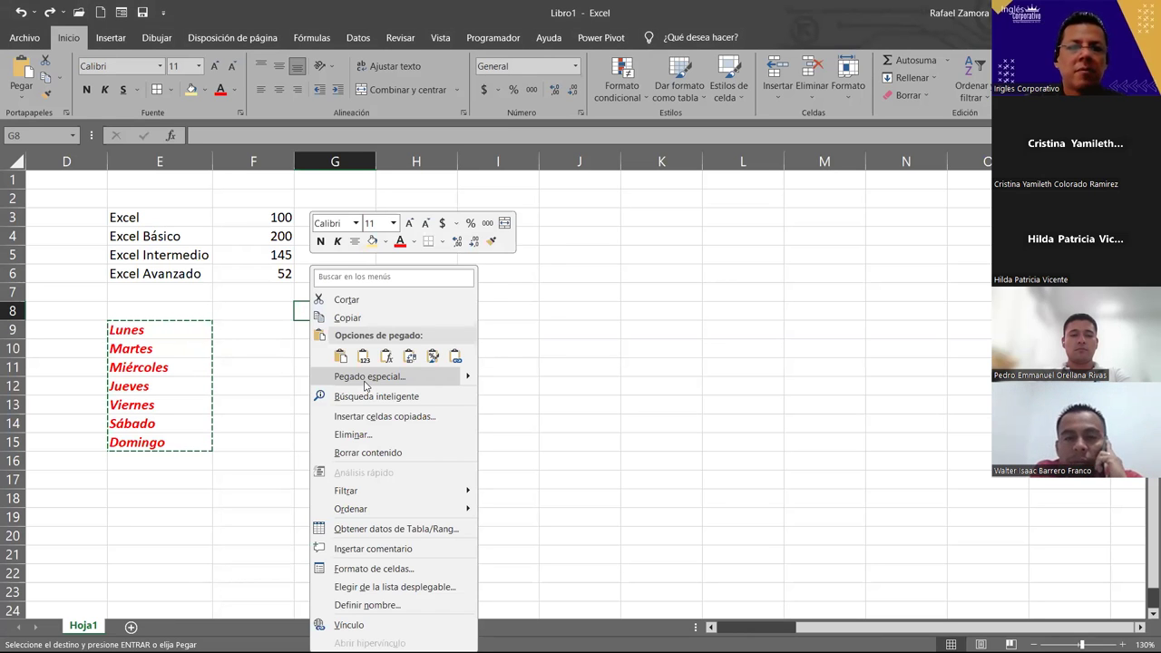
{"action": "left_click", "coordinate": [365, 378]}
{"action": "left_click", "coordinate": [237, 353]}
{"action": "left_click", "coordinate": [404, 487]}
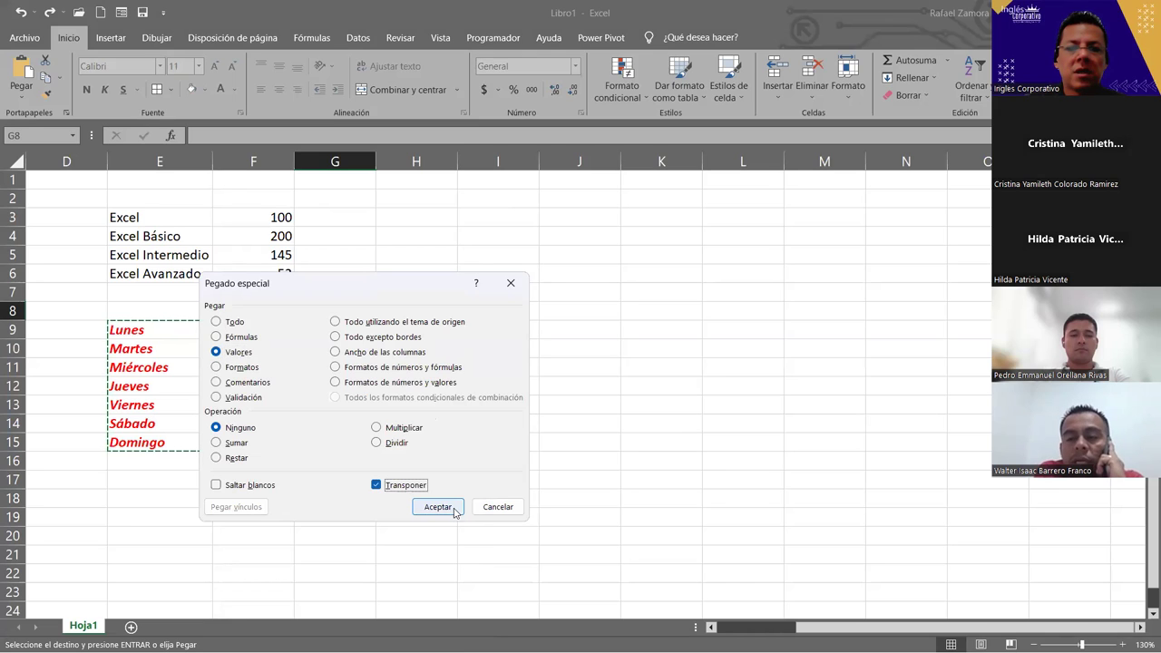
{"action": "left_click", "coordinate": [438, 507]}
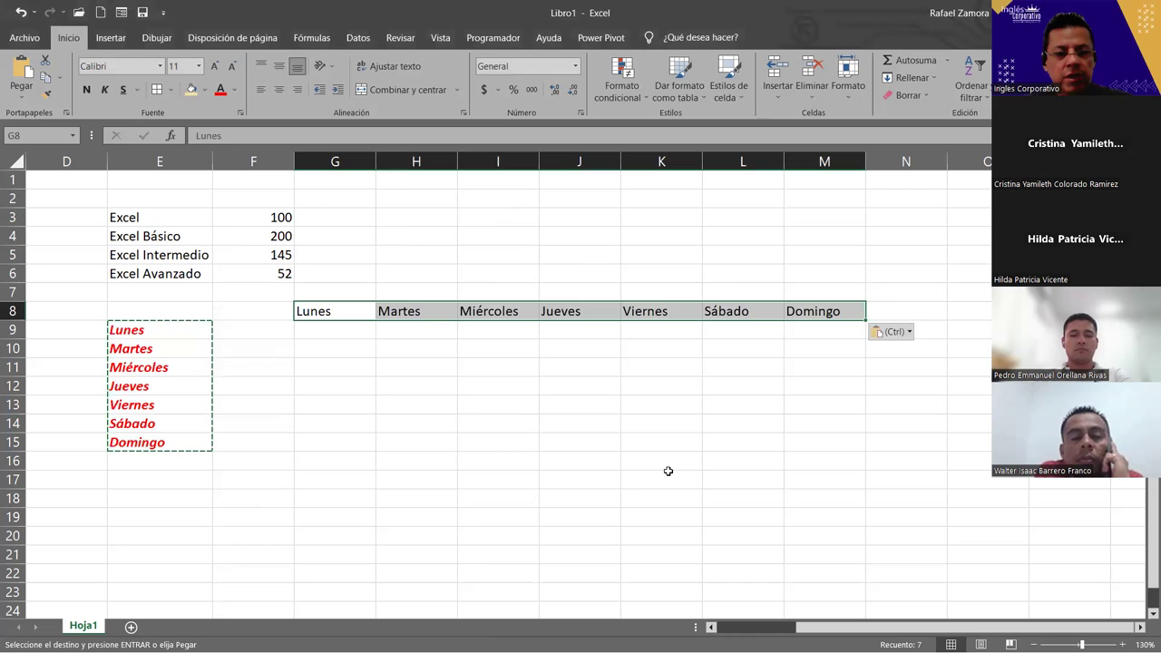
{"action": "key", "text": "ctrl+z"}
{"action": "left_click", "coordinate": [334, 310]}
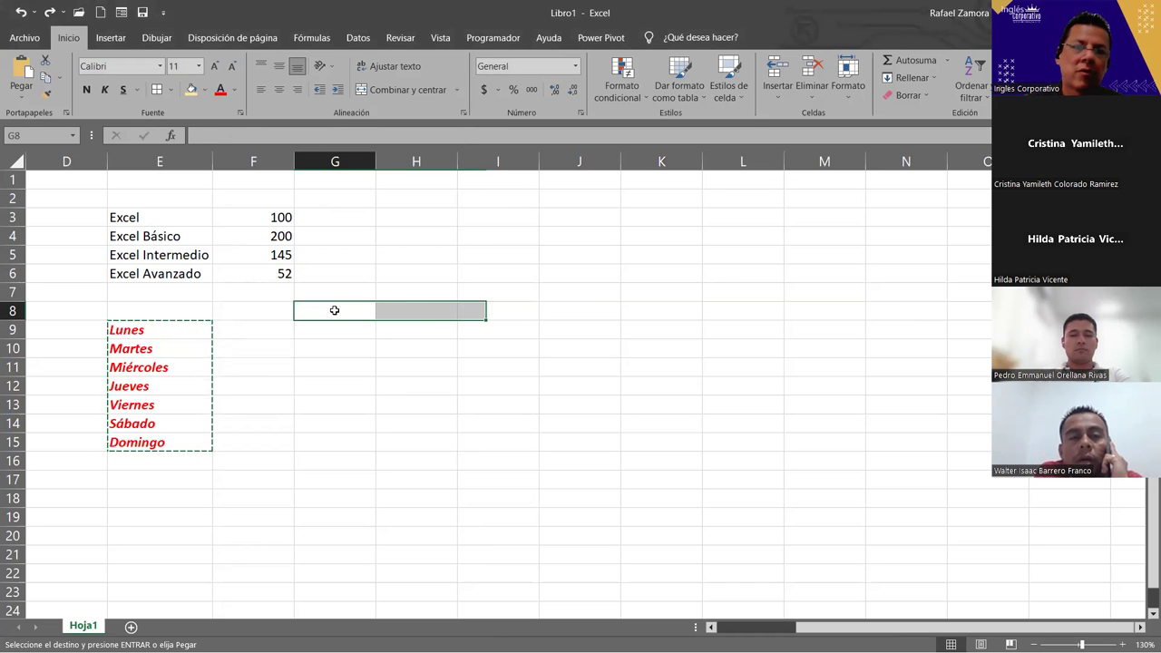
{"action": "left_click", "coordinate": [334, 310]}
{"action": "right_click", "coordinate": [337, 310]}
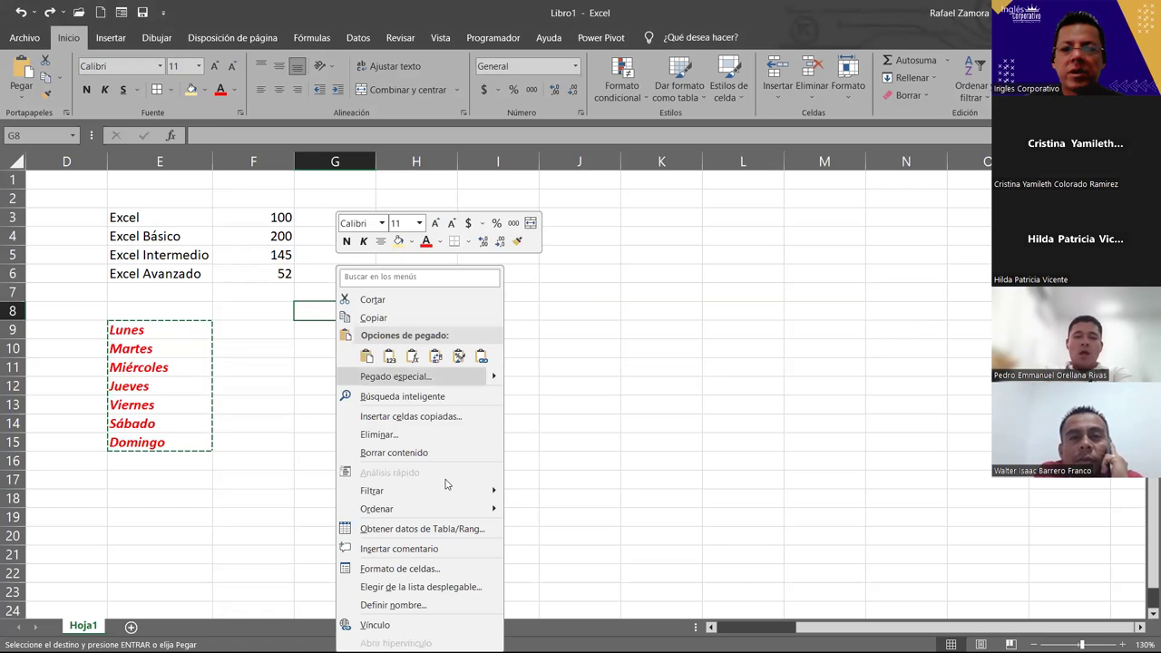
{"action": "key", "text": "s"}
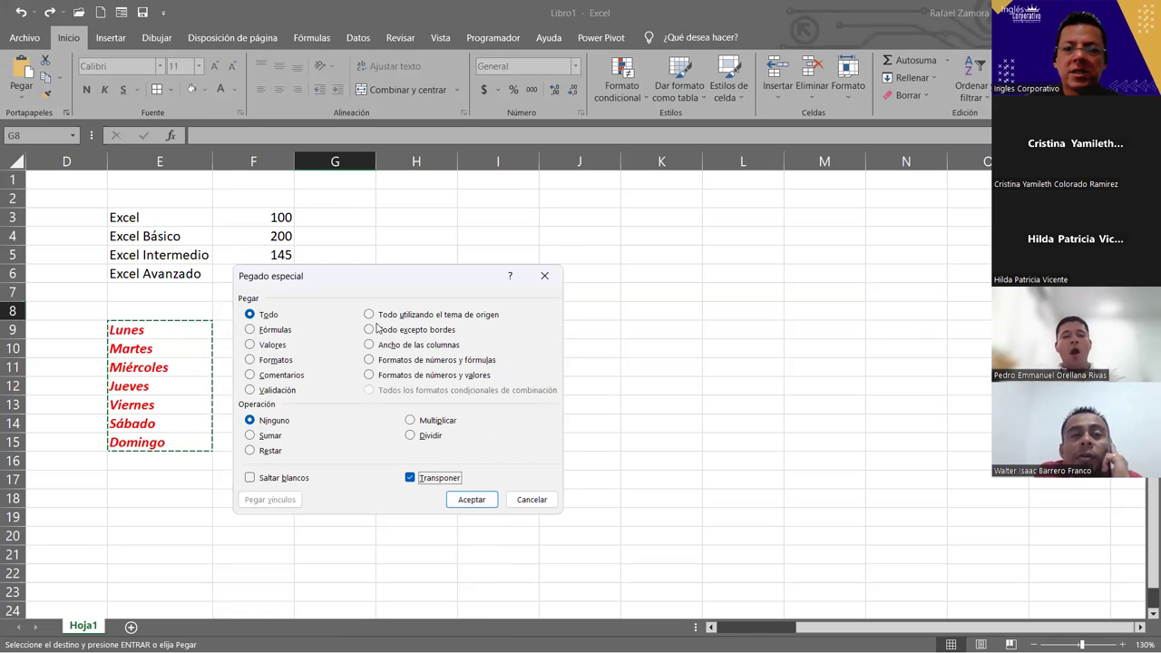
{"action": "left_click", "coordinate": [452, 505]}
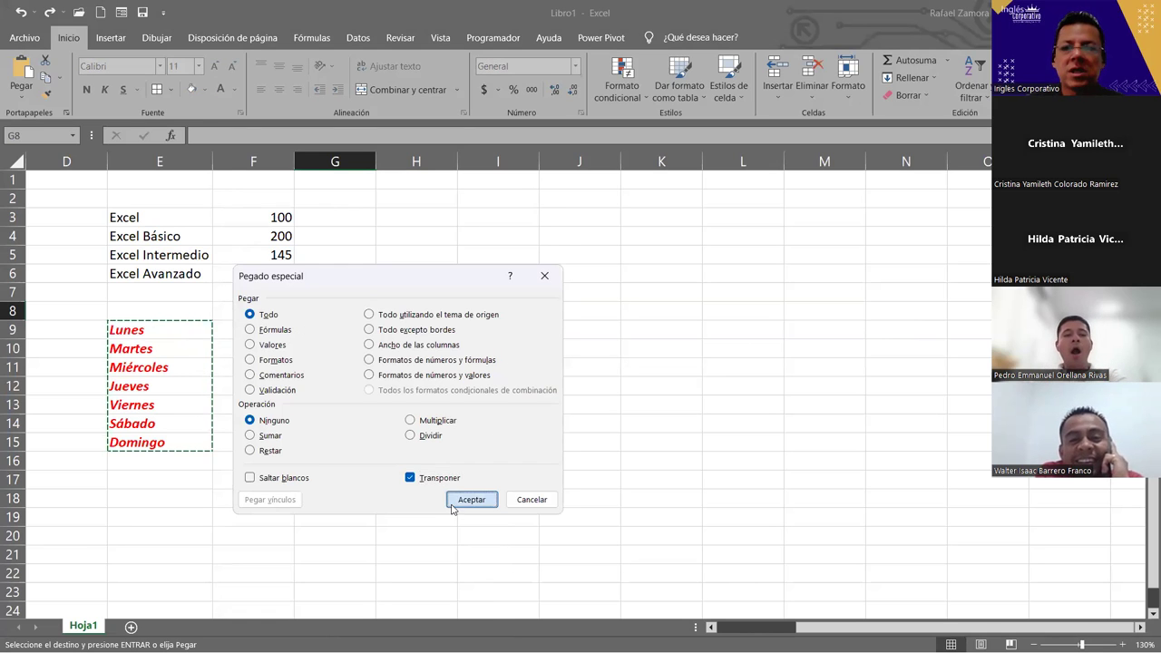
{"action": "left_click", "coordinate": [456, 492]}
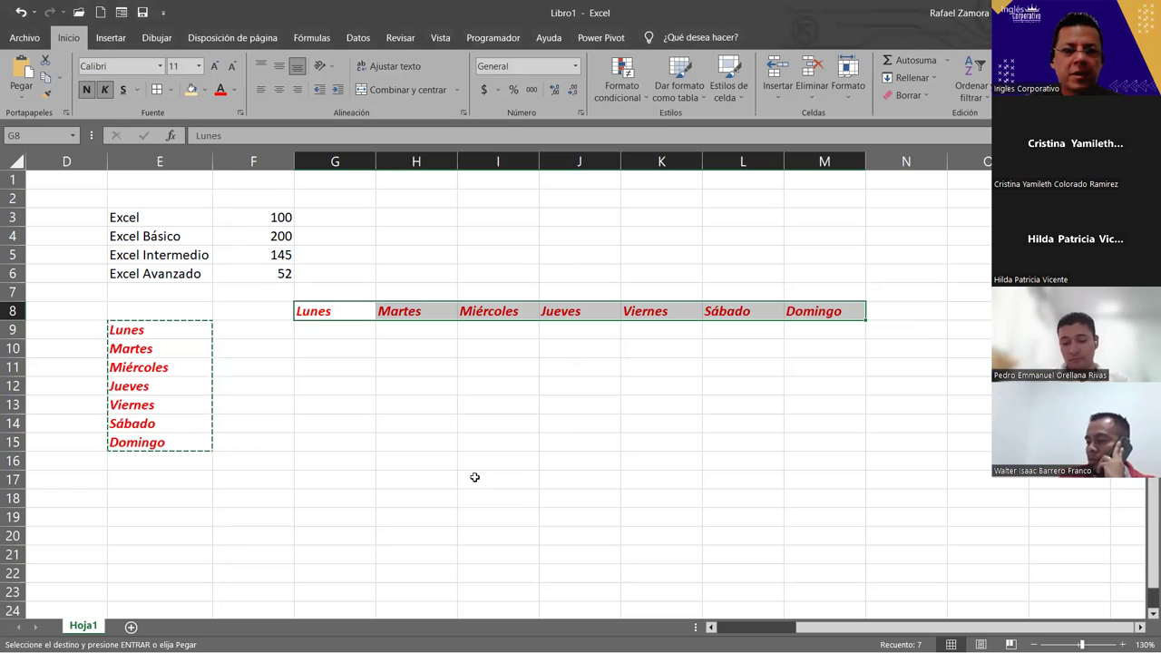
{"action": "key", "text": "ctrl+z"}
{"action": "left_click", "coordinate": [472, 477]}
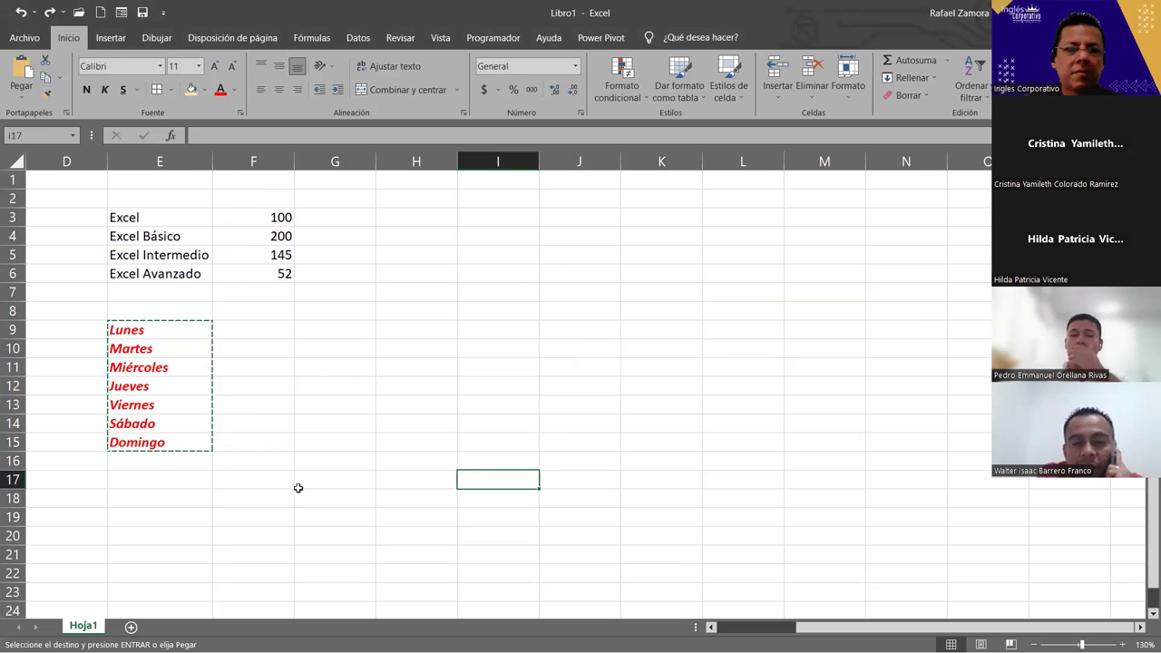
Select the B3:C6 price table, preview the Copiar como imagen settings, then cancel without copying.
{"action": "left_click_drag", "start_coordinate": [780, 627], "coordinate": [716, 632]}
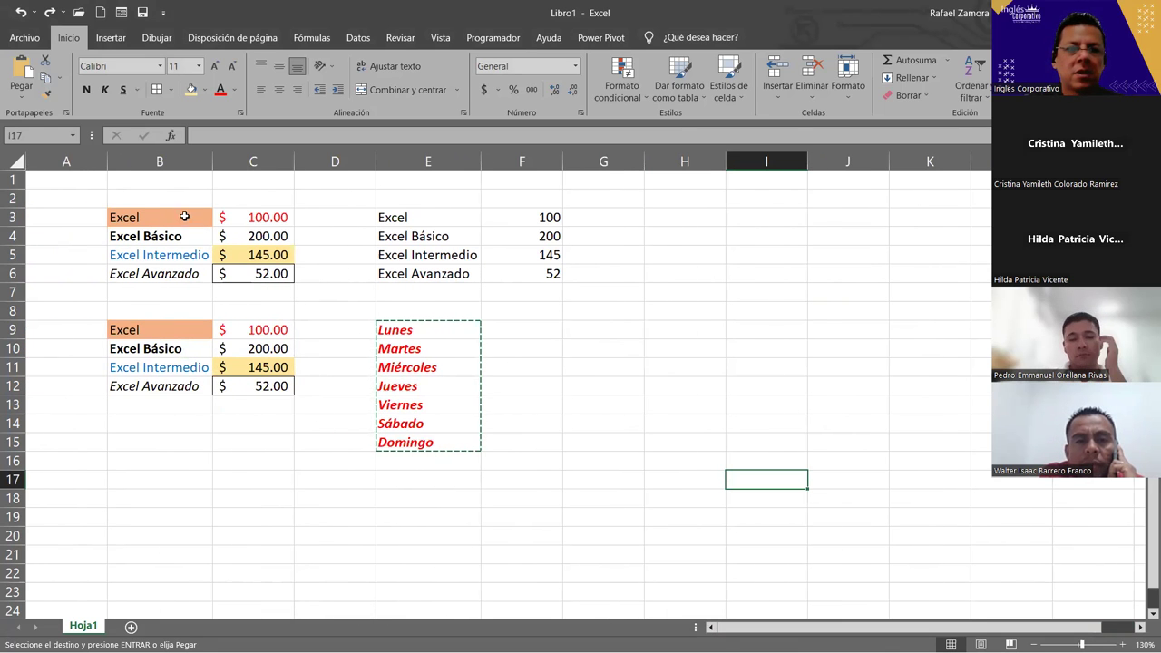
{"action": "left_click_drag", "start_coordinate": [130, 216], "coordinate": [269, 274]}
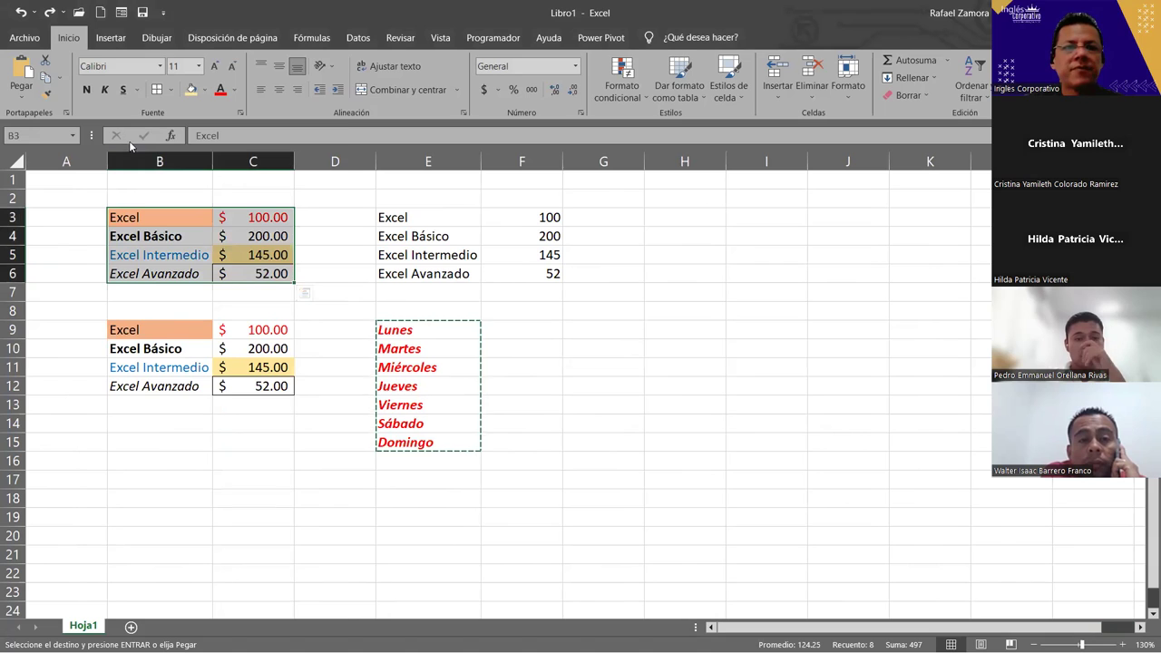
{"action": "left_click", "coordinate": [59, 78]}
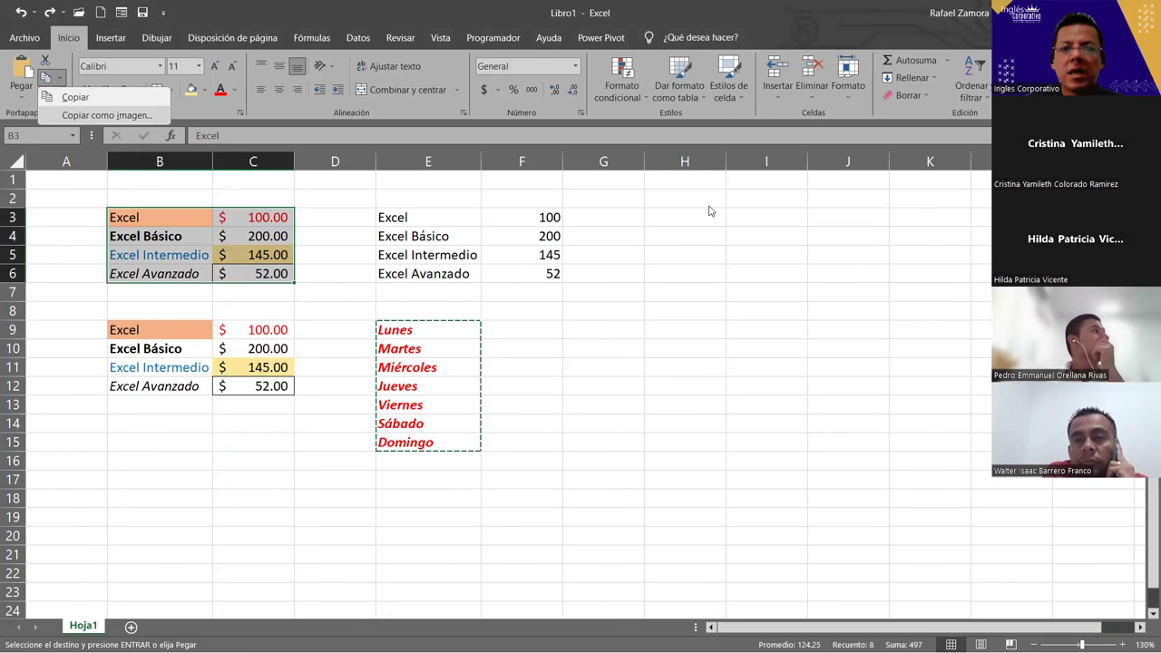
{"action": "key", "text": "Return"}
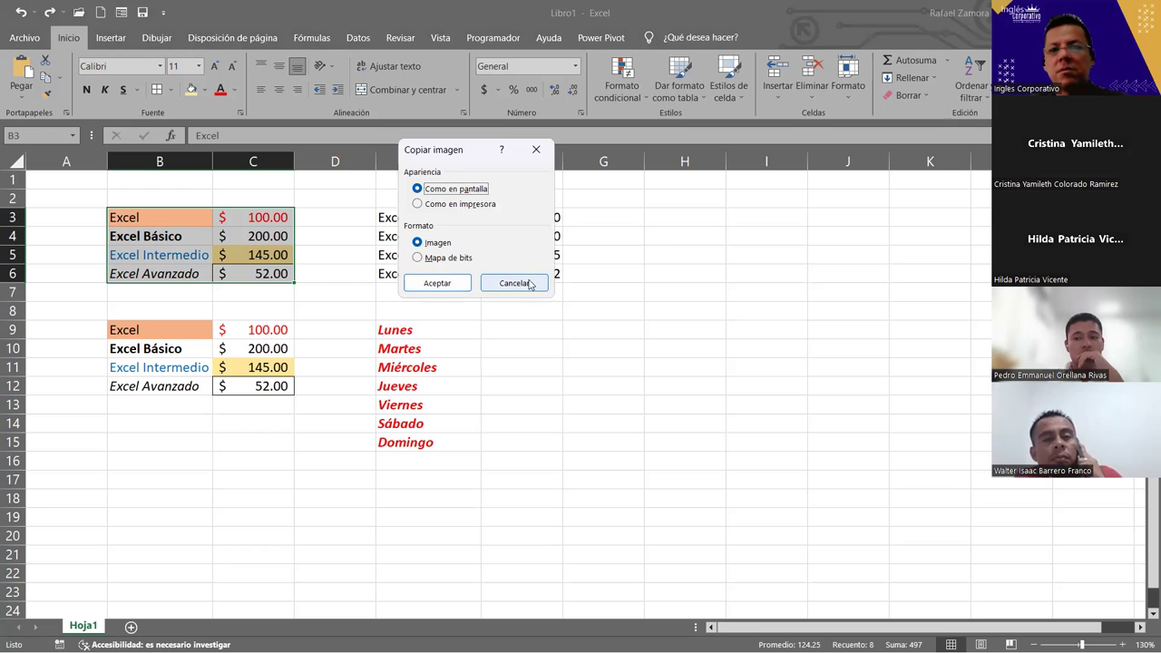
{"action": "key", "text": "Return"}
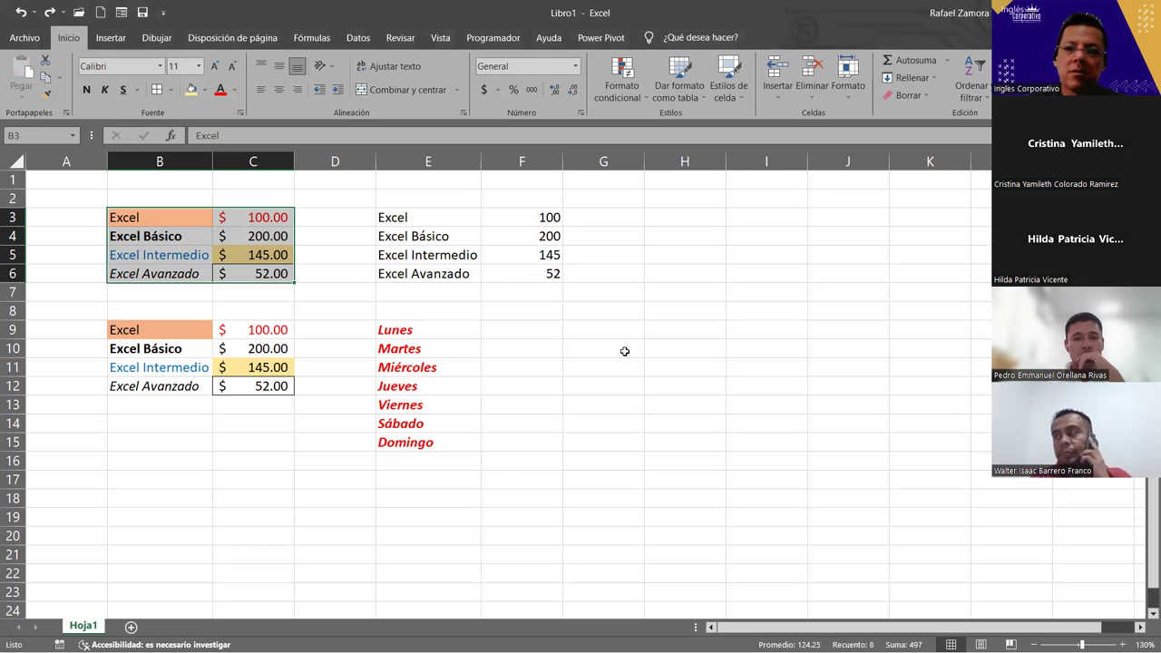
Enter the labels 'Mapa de Bits' in G9 and 'Imagen' in I9.
{"action": "left_click", "coordinate": [623, 324]}
{"action": "type", "text": "M"}
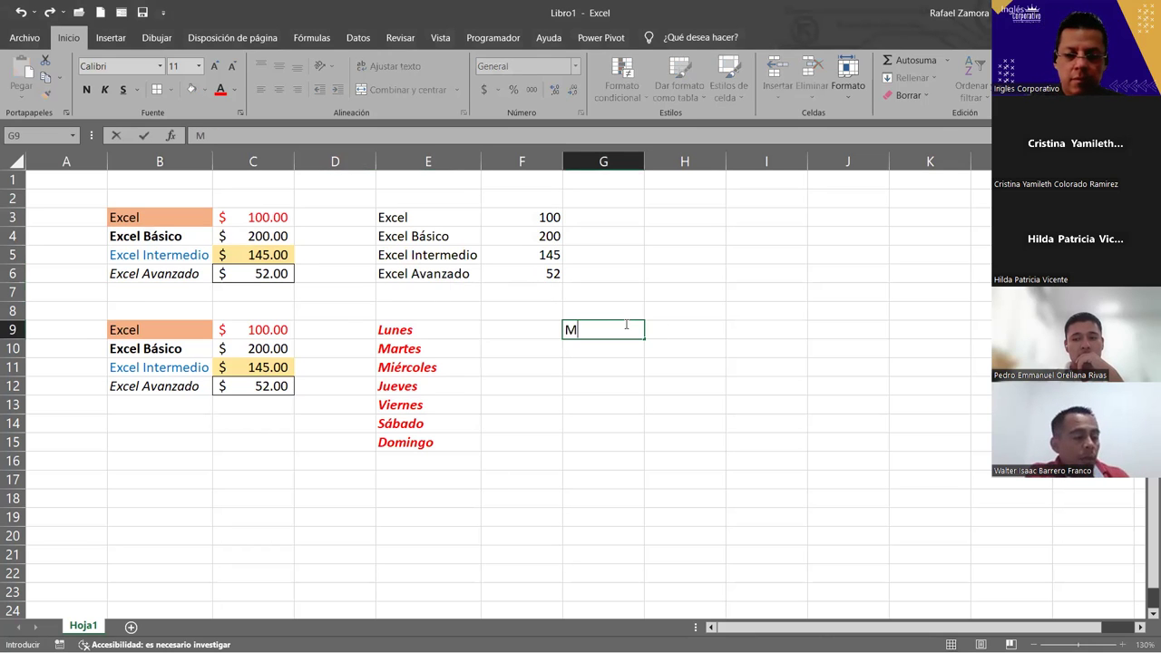
{"action": "type", "text": "apa de Bits"}
{"action": "key", "text": "Tab"}
{"action": "key", "text": "Tab"}
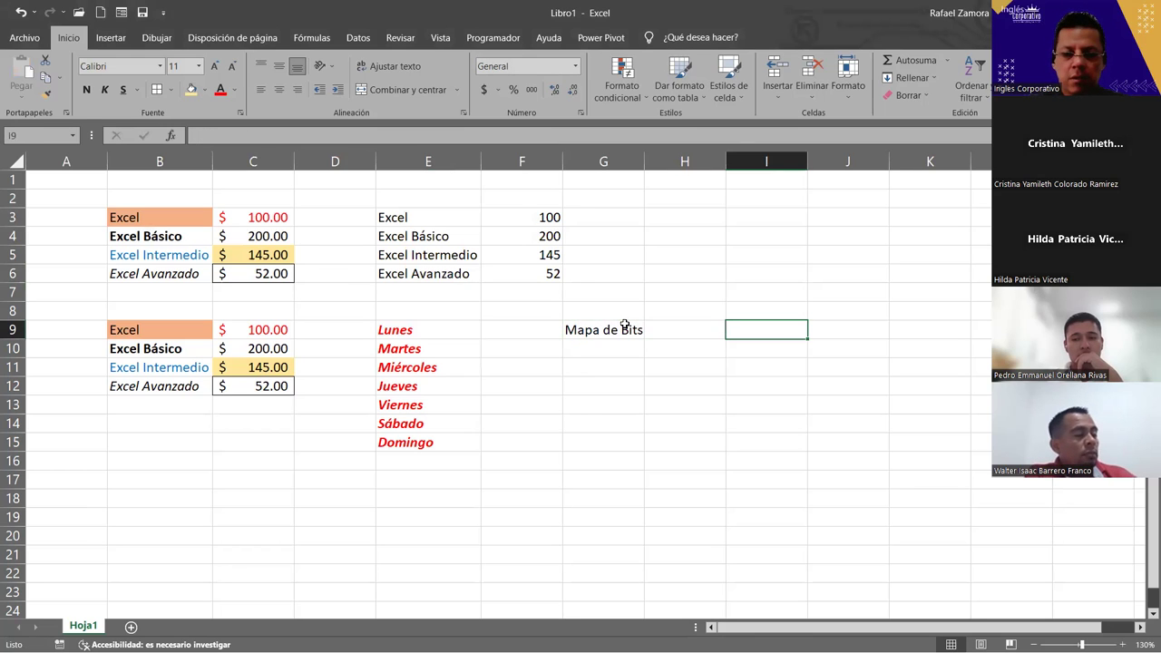
{"action": "type", "text": "Imagen"}
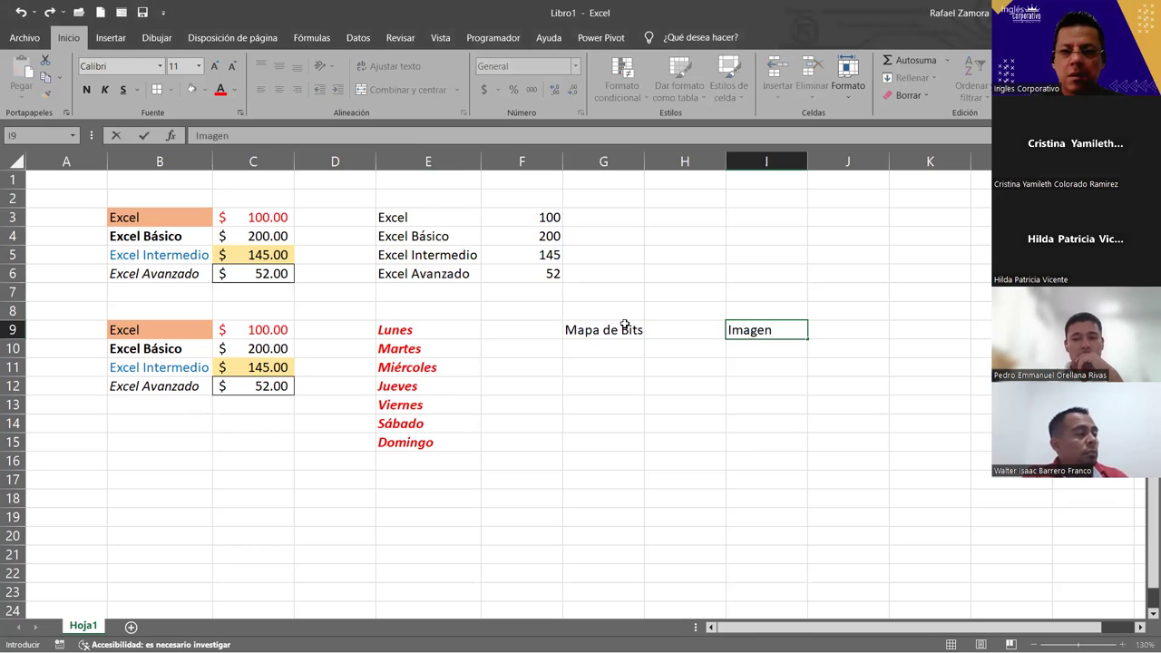
{"action": "key", "text": "Return"}
Centre the labels across G9:I9.
{"action": "left_click_drag", "start_coordinate": [623, 328], "coordinate": [736, 328]}
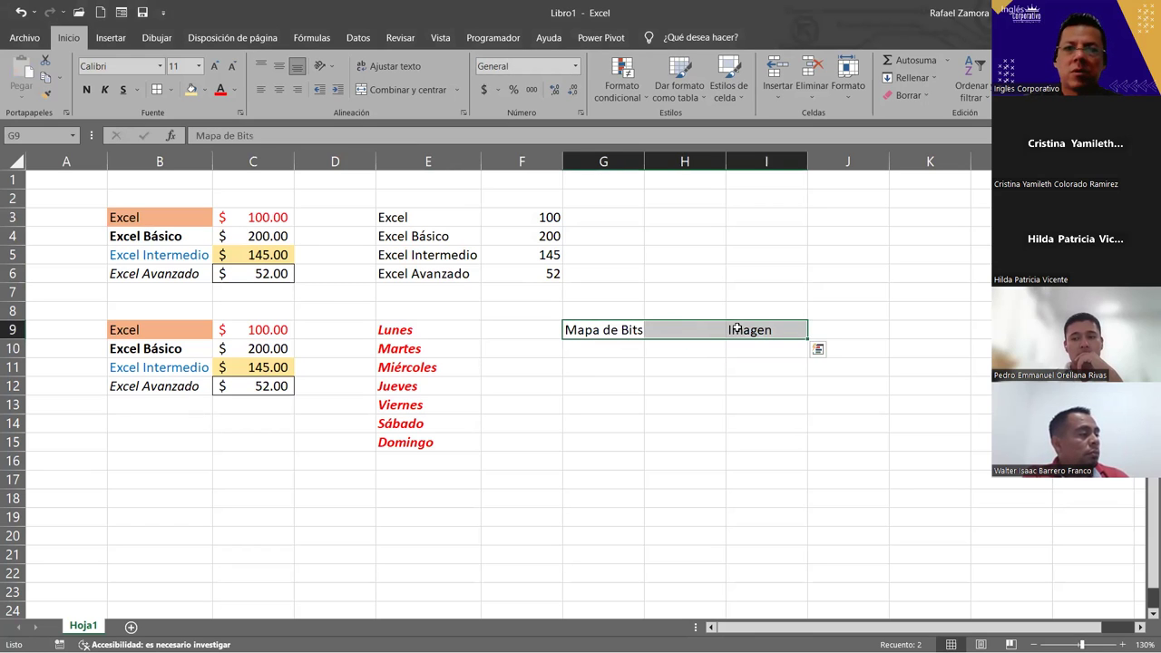
{"action": "left_click", "coordinate": [279, 89]}
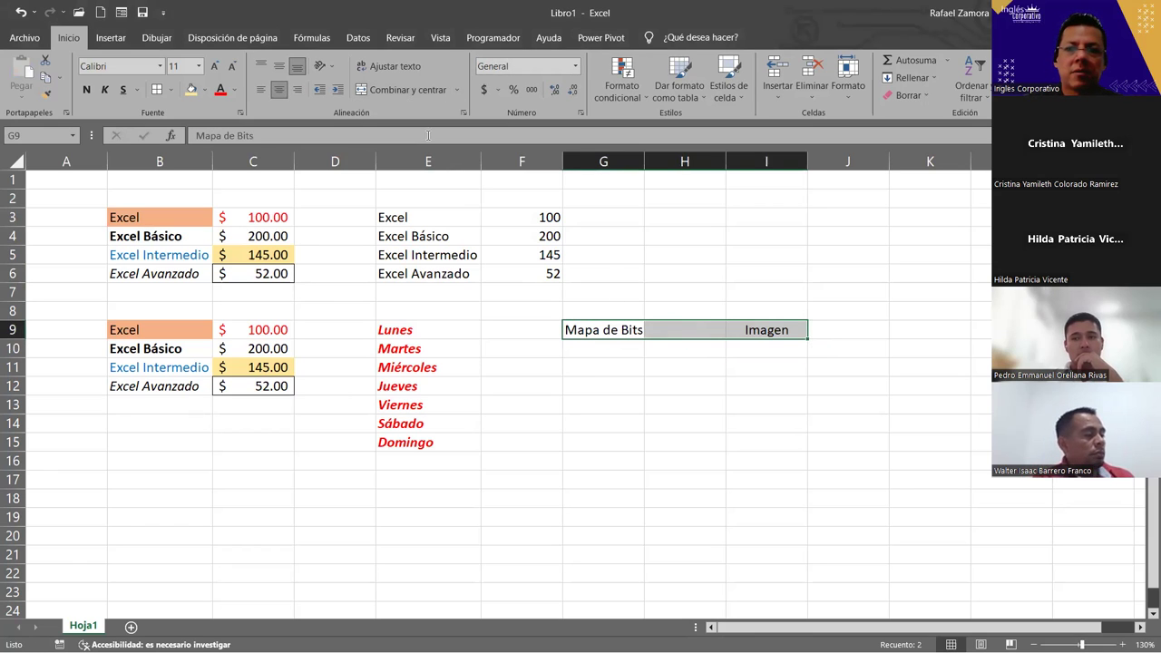
{"action": "left_click", "coordinate": [713, 485]}
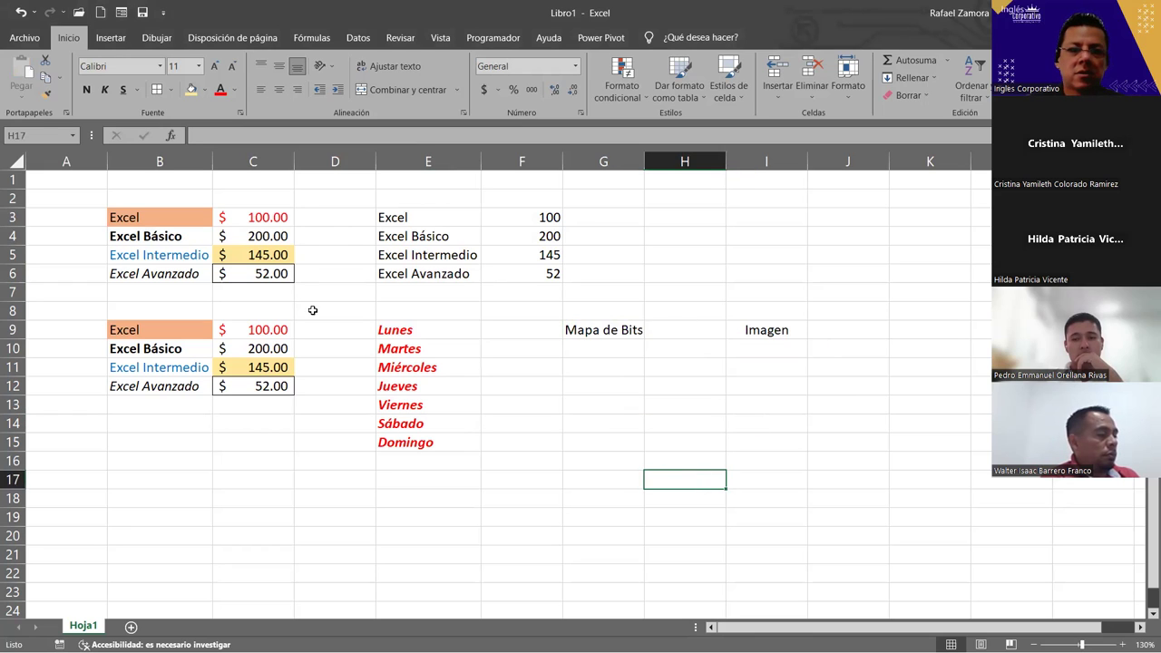
Copy the prices in C3:C6 as a bitmap picture via Copiar como imagen.
{"action": "left_click_drag", "start_coordinate": [284, 217], "coordinate": [261, 270]}
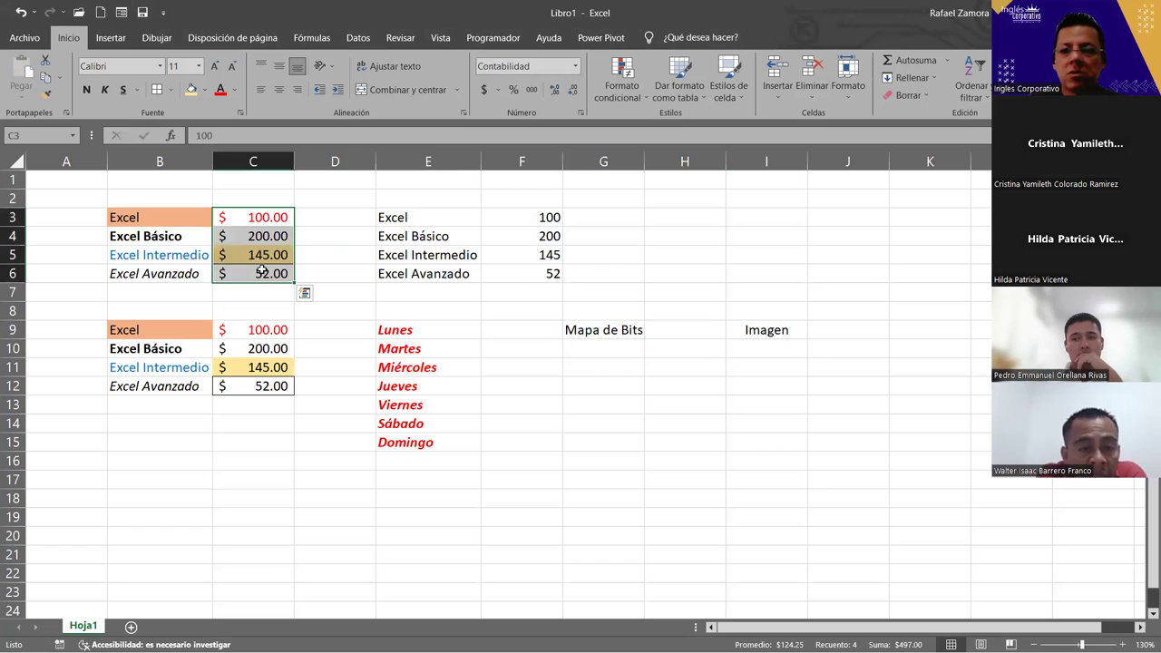
{"action": "left_click", "coordinate": [58, 78]}
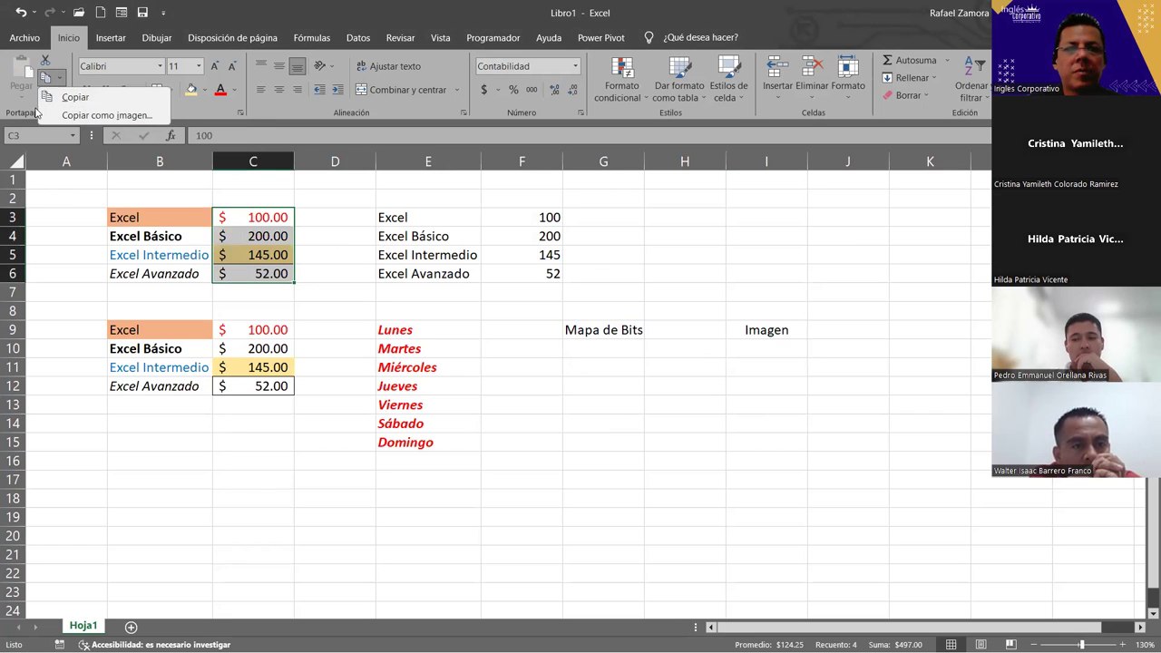
{"action": "left_click", "coordinate": [94, 116]}
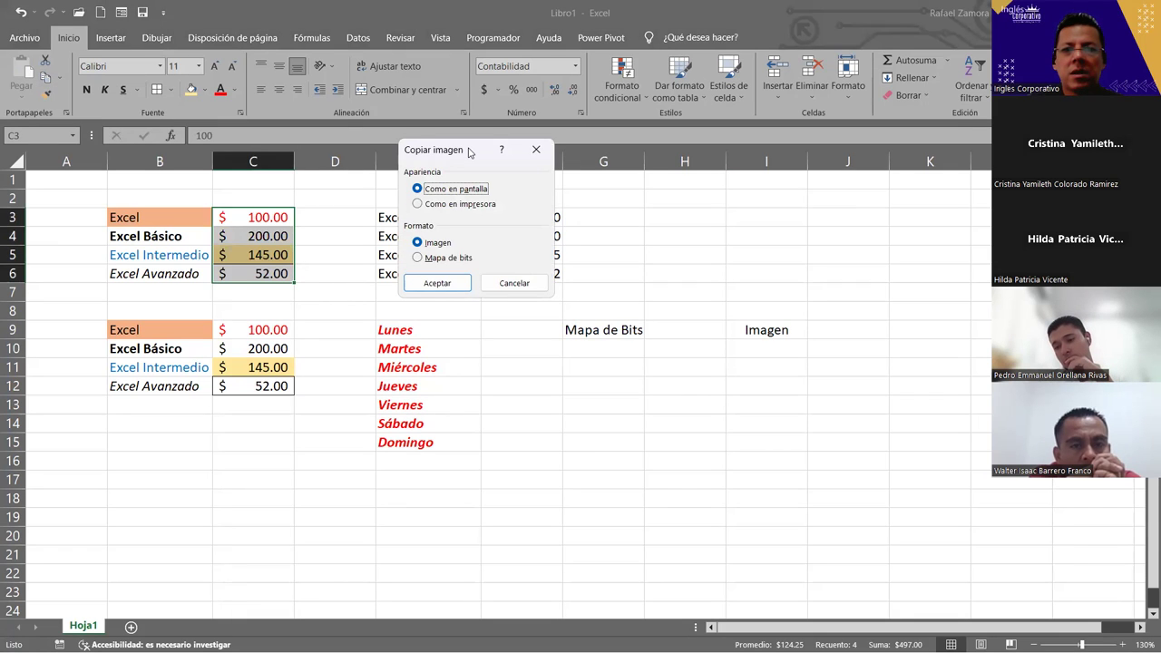
{"action": "left_click_drag", "start_coordinate": [469, 153], "coordinate": [302, 108]}
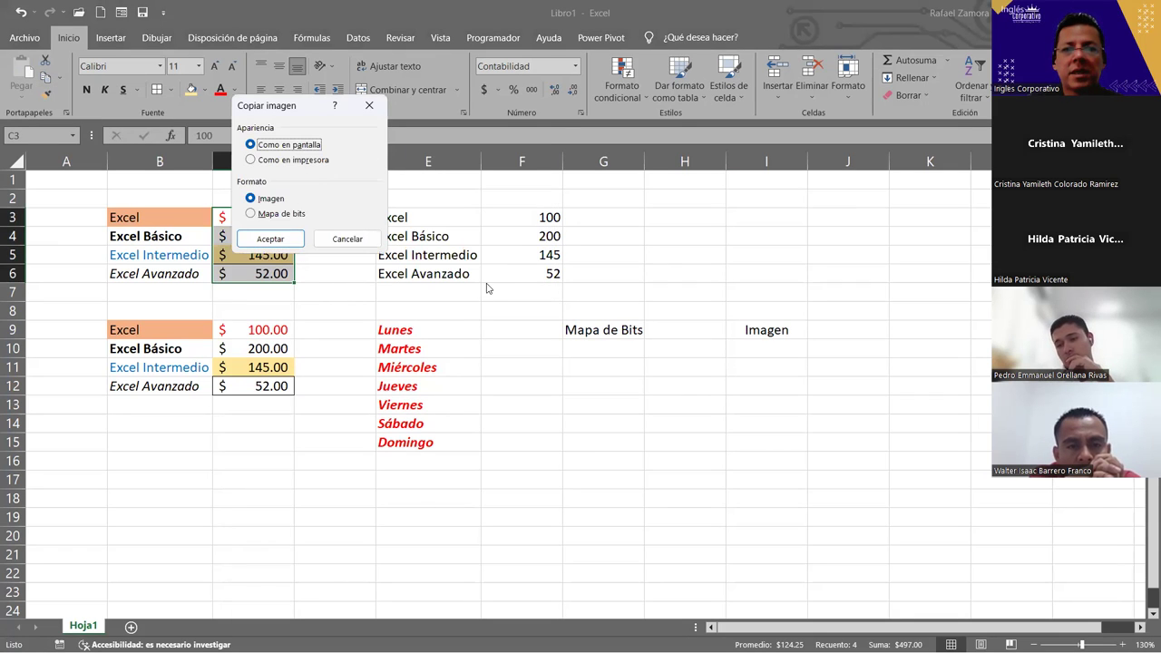
{"action": "left_click", "coordinate": [302, 215]}
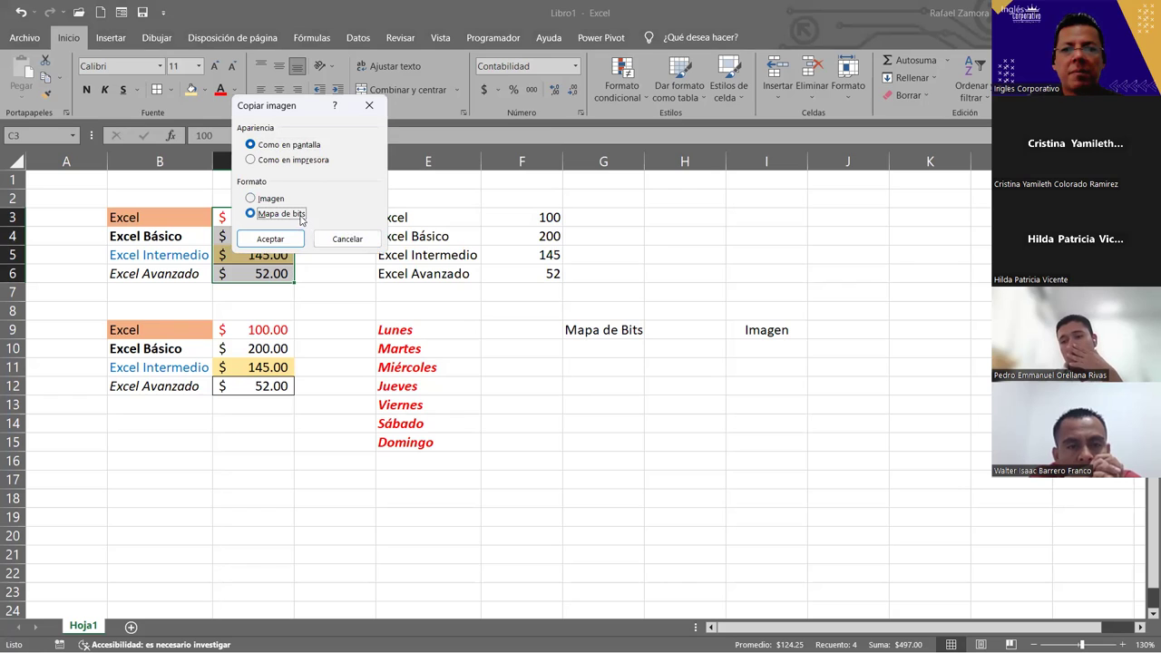
{"action": "left_click", "coordinate": [277, 240]}
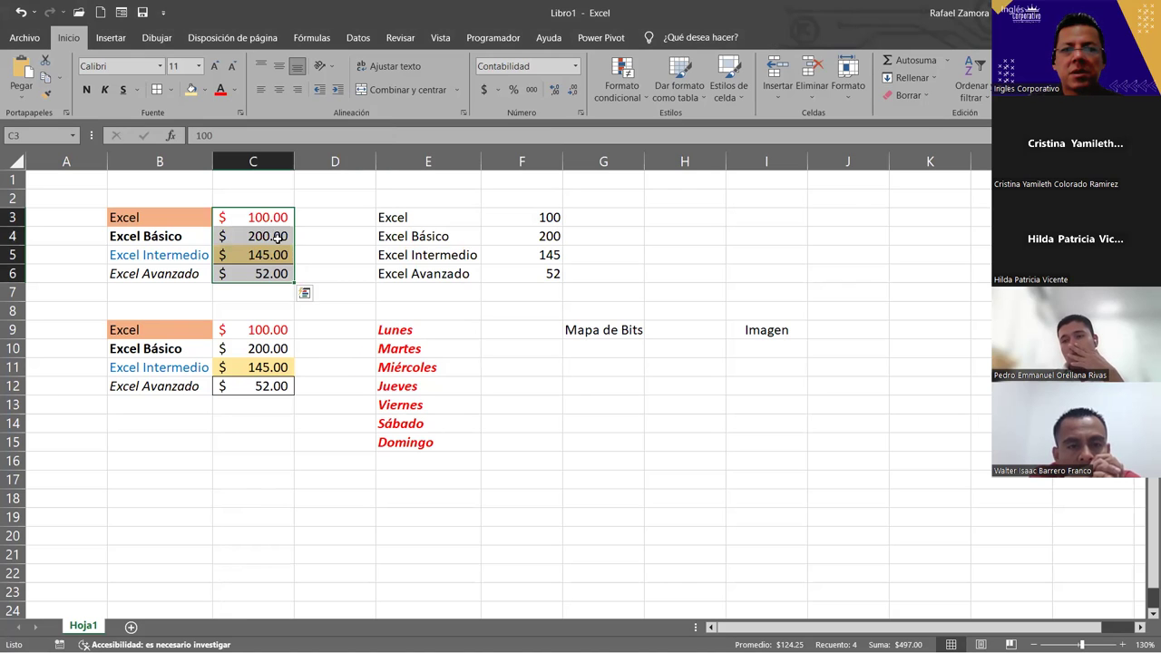
Try pasting, then reselect the prices and pick cell G12 under Mapa de Bits.
{"action": "key", "text": "ctrl+v"}
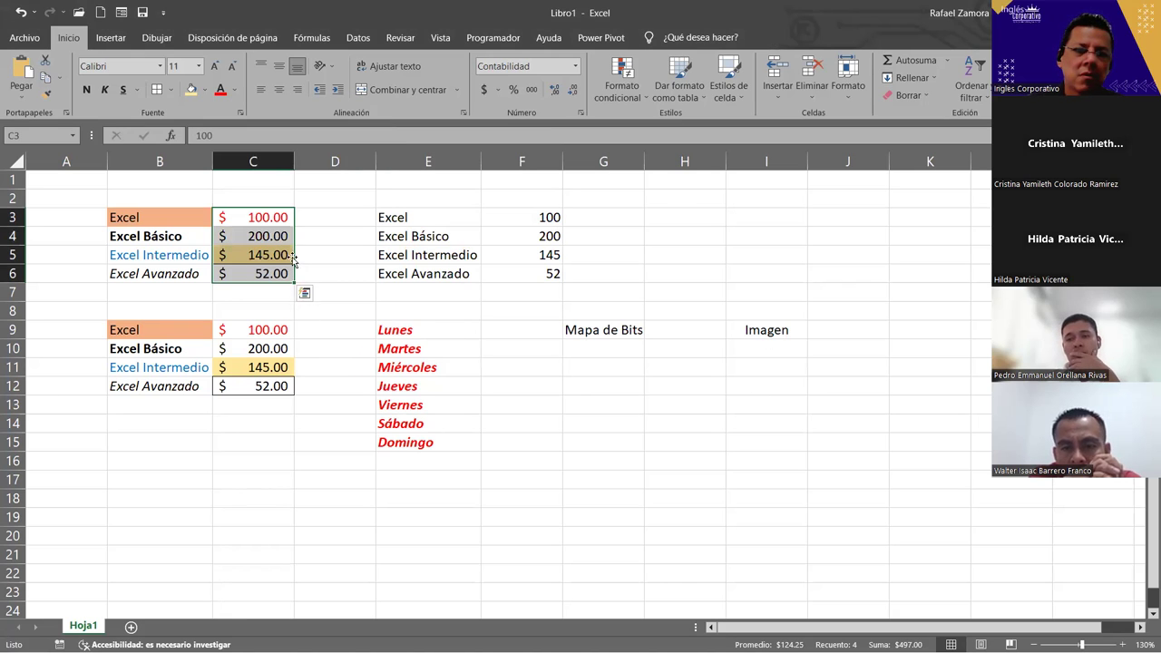
{"action": "left_click", "coordinate": [292, 242]}
{"action": "left_click", "coordinate": [521, 385]}
{"action": "left_click", "coordinate": [603, 386]}
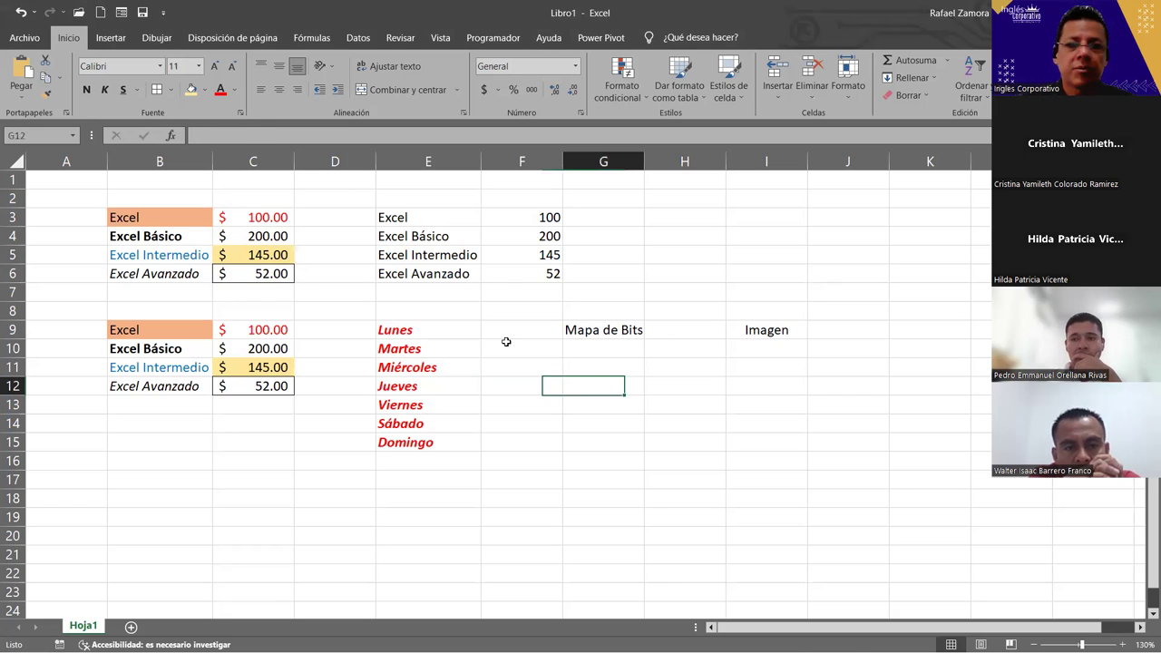
Copy prices C3:C6 as a bitmap picture and select cell G10.
{"action": "left_click_drag", "start_coordinate": [272, 218], "coordinate": [271, 278]}
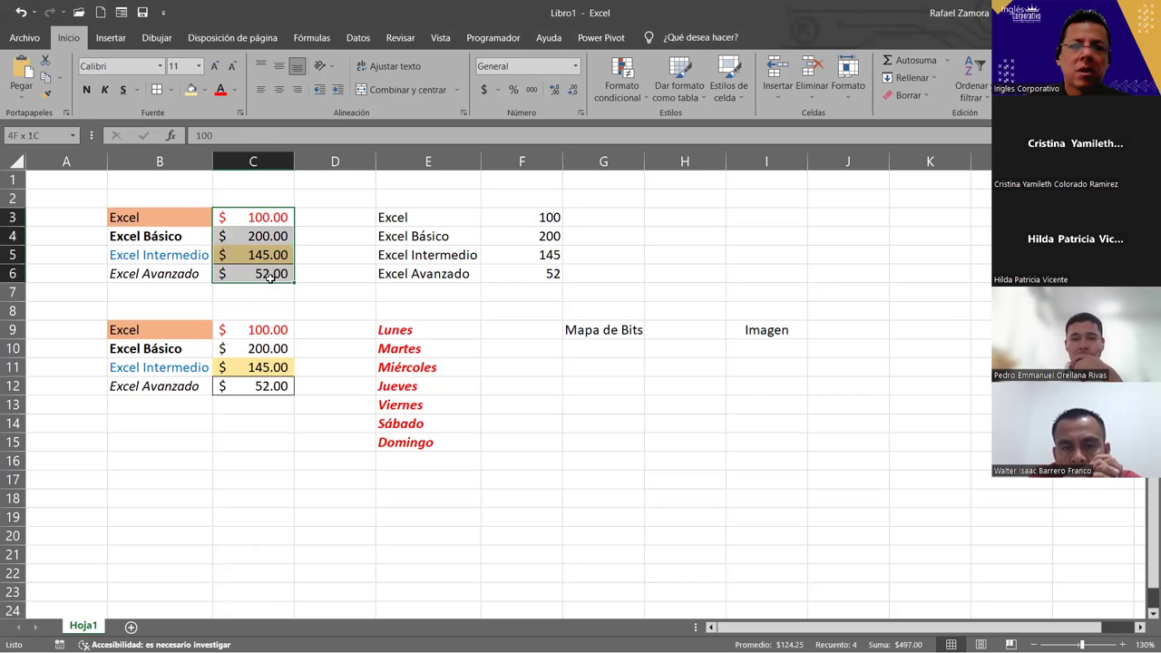
{"action": "left_click", "coordinate": [60, 78]}
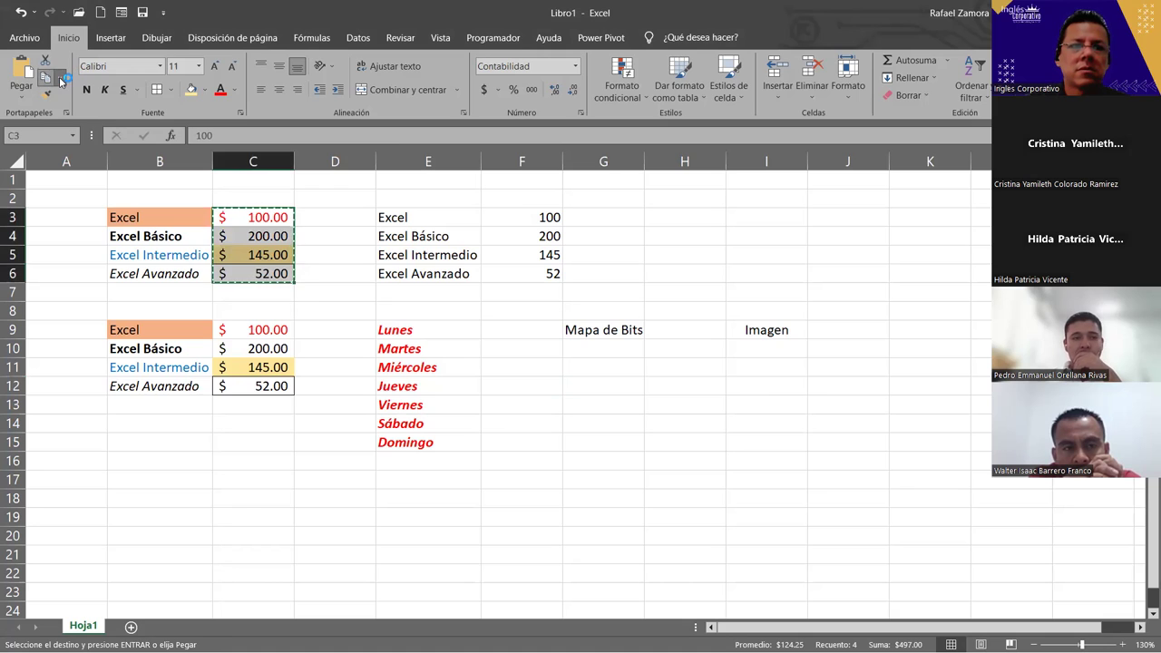
{"action": "left_click", "coordinate": [60, 78]}
{"action": "left_click", "coordinate": [76, 121]}
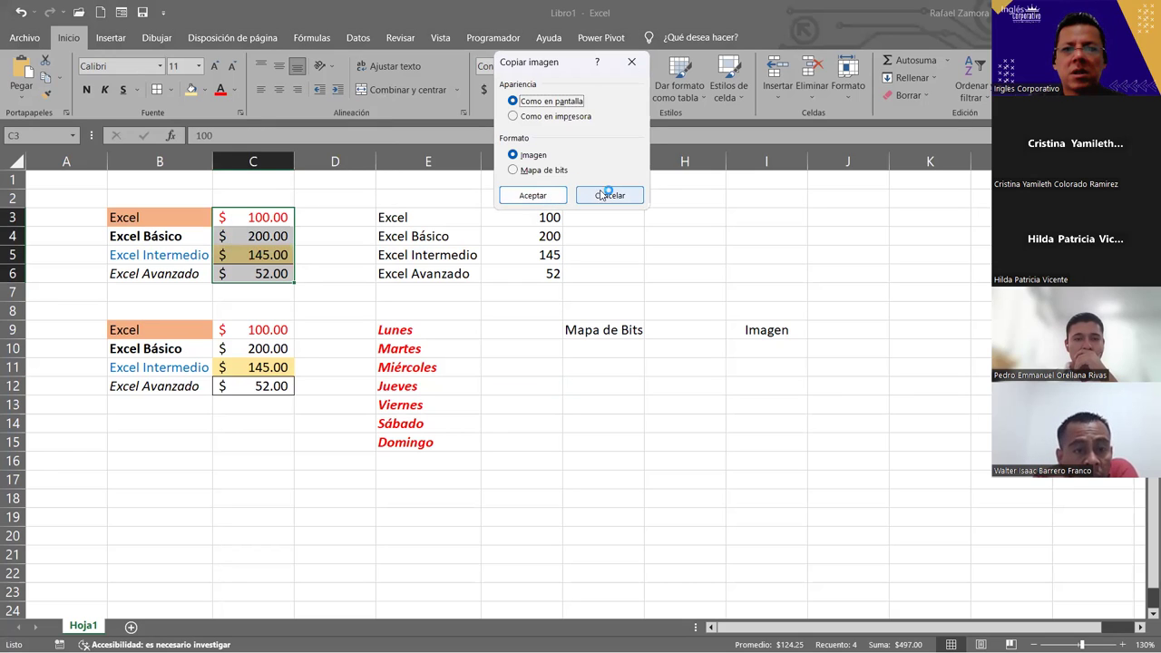
{"action": "left_click", "coordinate": [531, 170]}
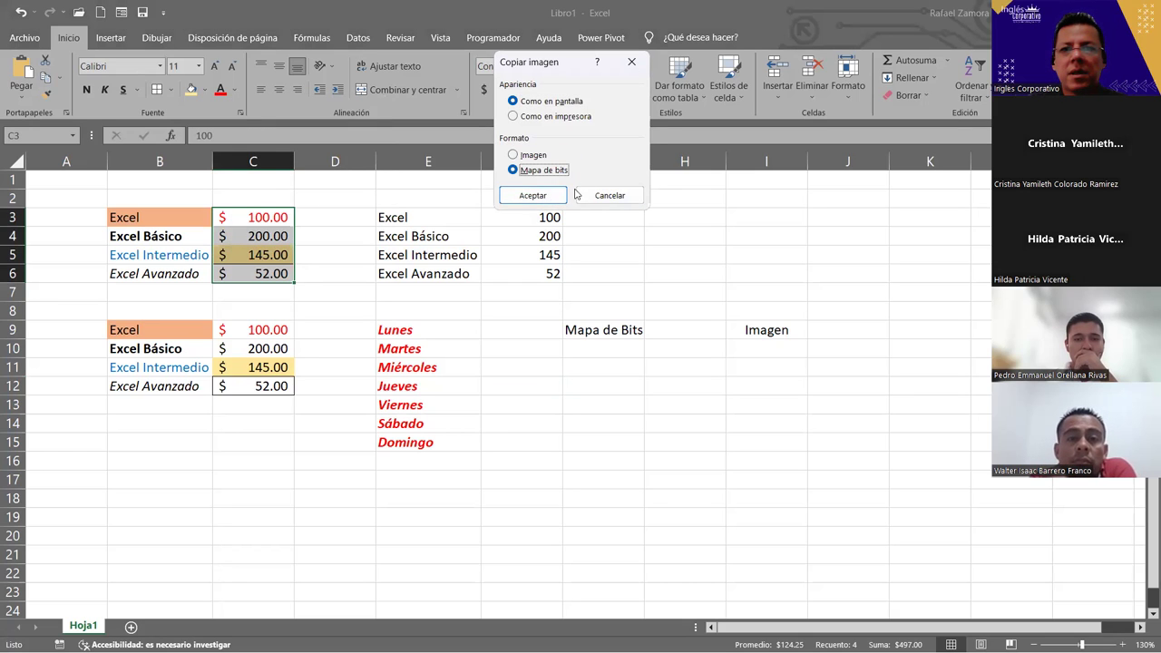
{"action": "left_click", "coordinate": [516, 194]}
{"action": "left_click", "coordinate": [419, 435]}
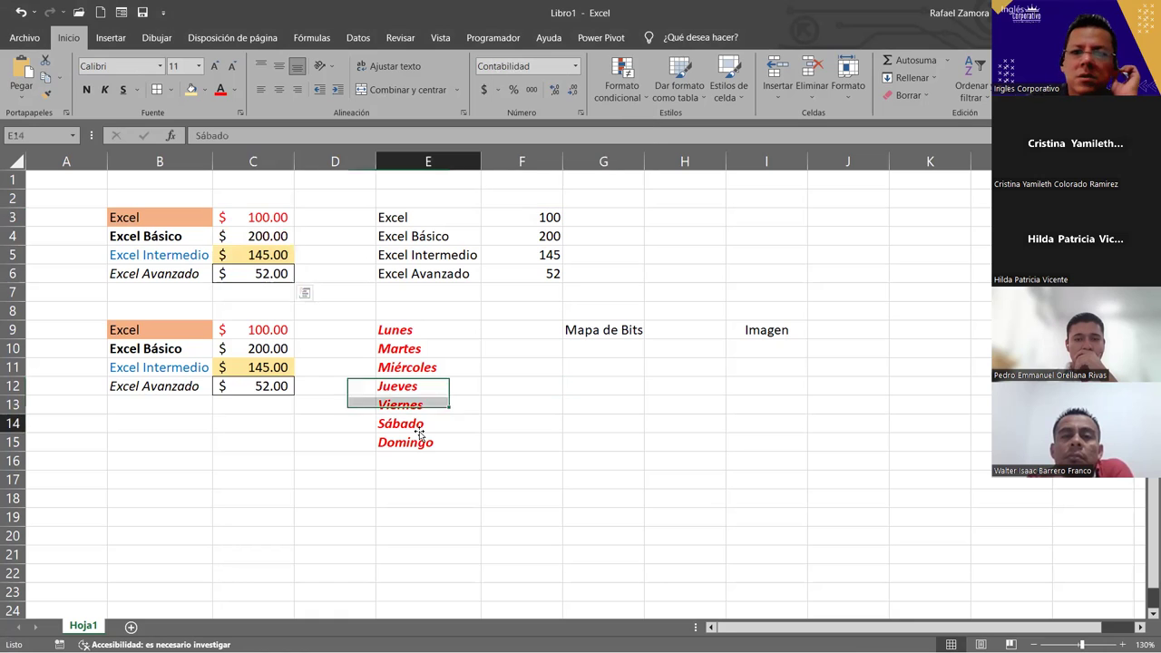
{"action": "left_click", "coordinate": [601, 350]}
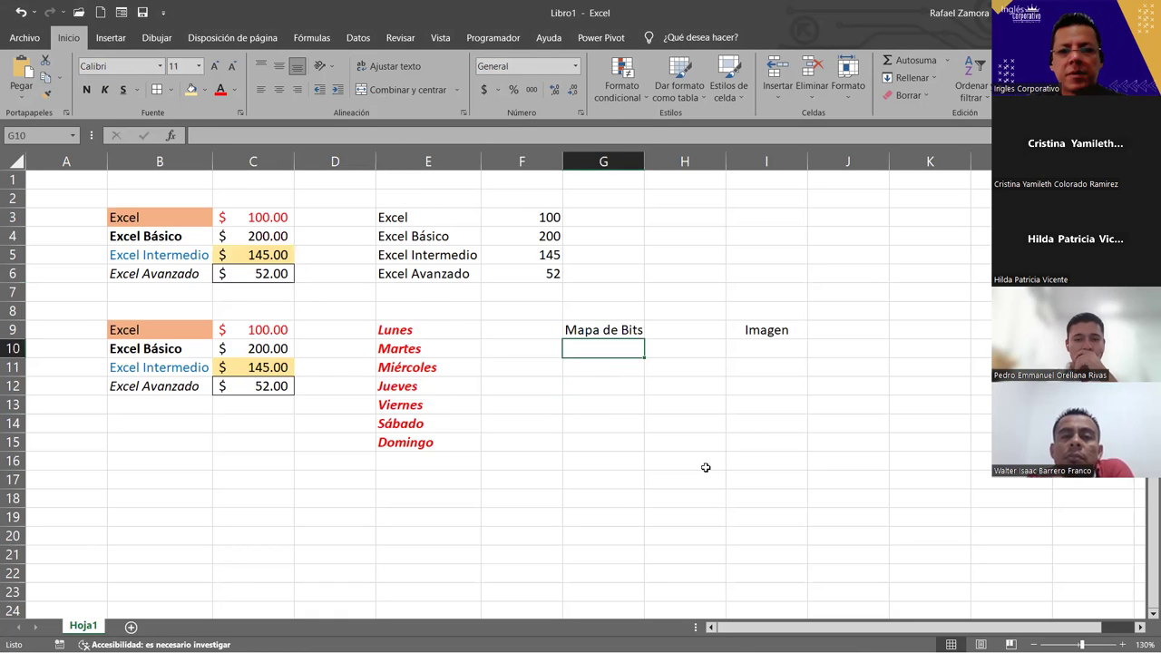
{"action": "scroll", "coordinate": [596, 474], "scroll_direction": "up", "scroll_amount": 2}
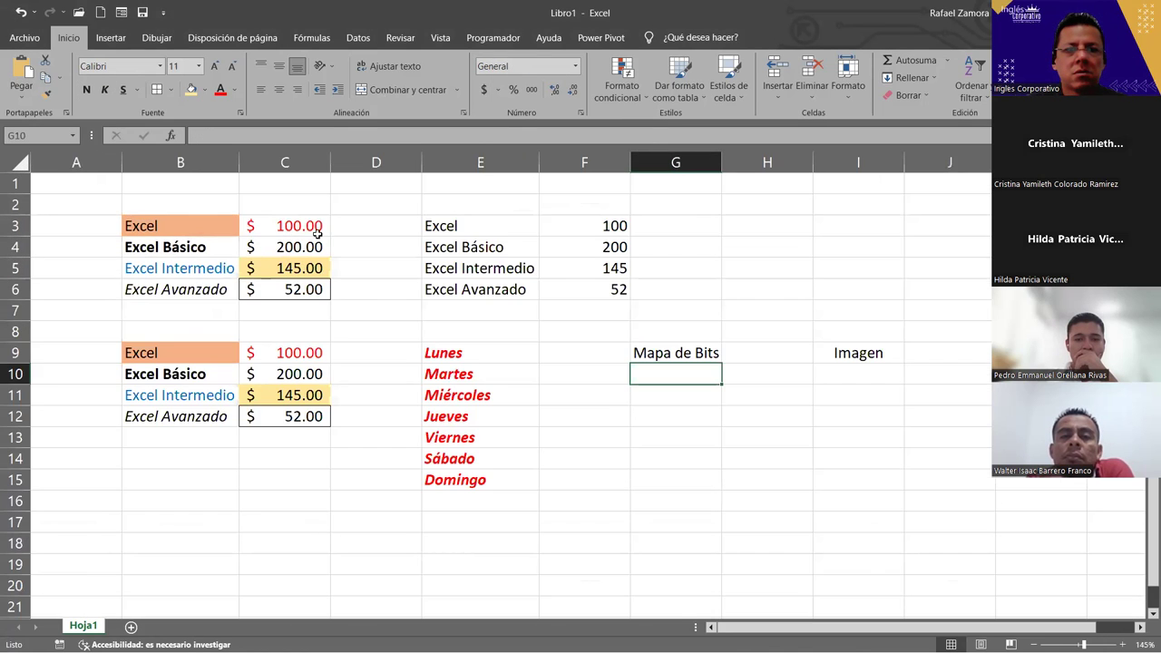
Copy C3:C6 again as a picture in Imagen format, then select cell G12.
{"action": "left_click_drag", "start_coordinate": [317, 233], "coordinate": [313, 292]}
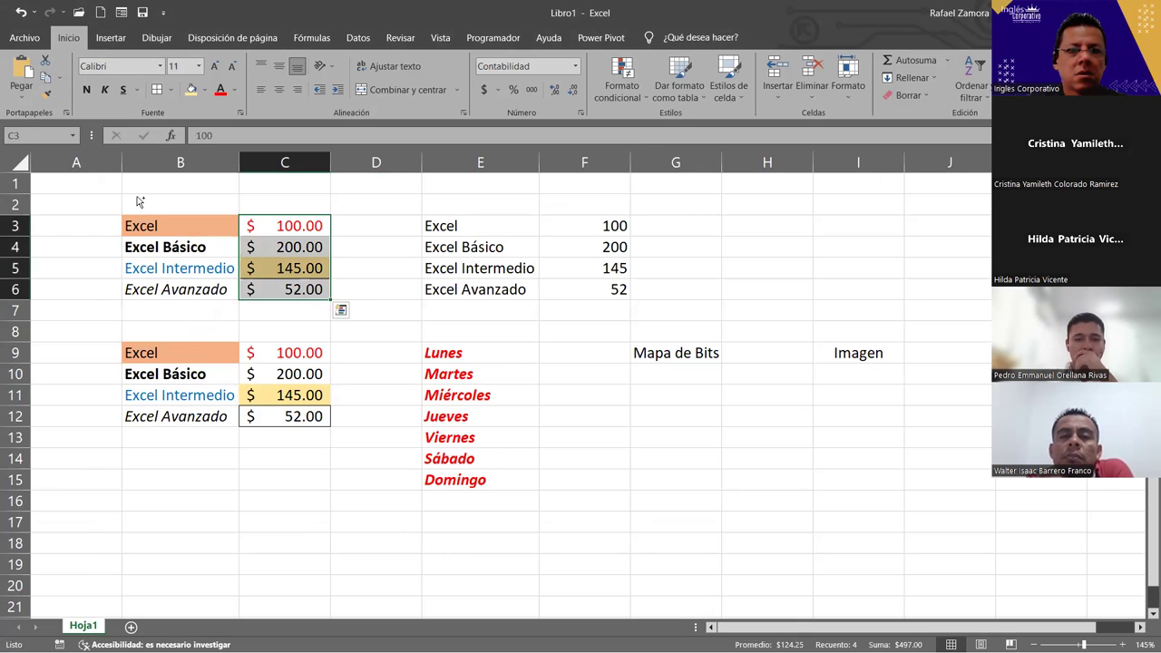
{"action": "key", "text": "ctrl+q"}
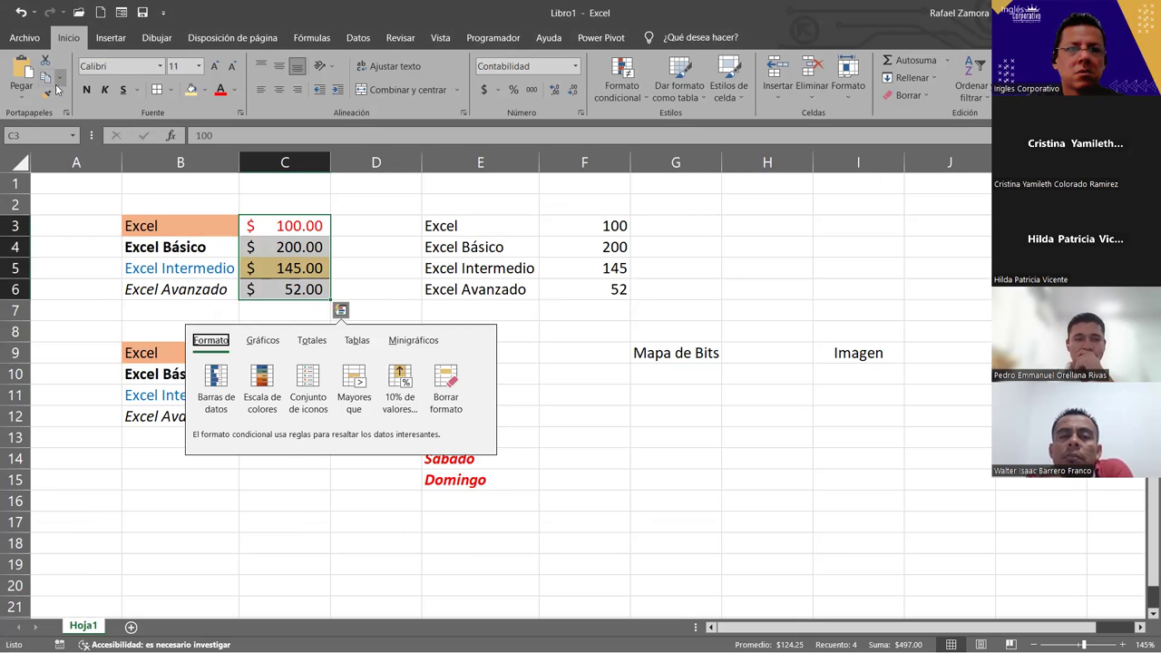
{"action": "left_click", "coordinate": [58, 79]}
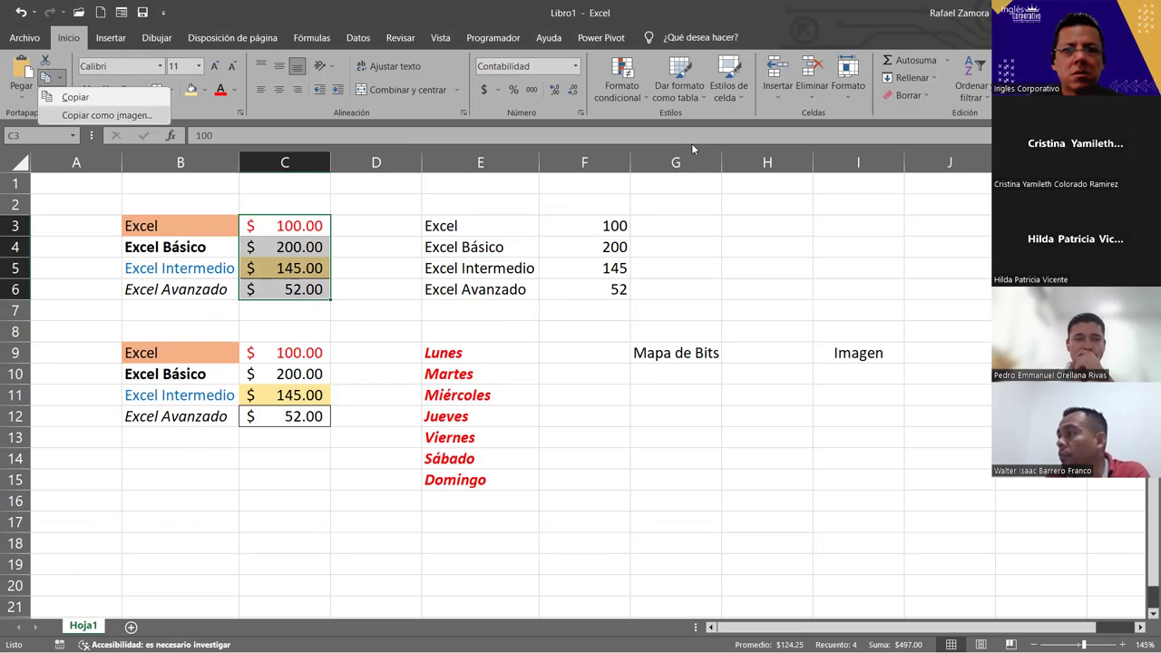
{"action": "key", "text": "Return"}
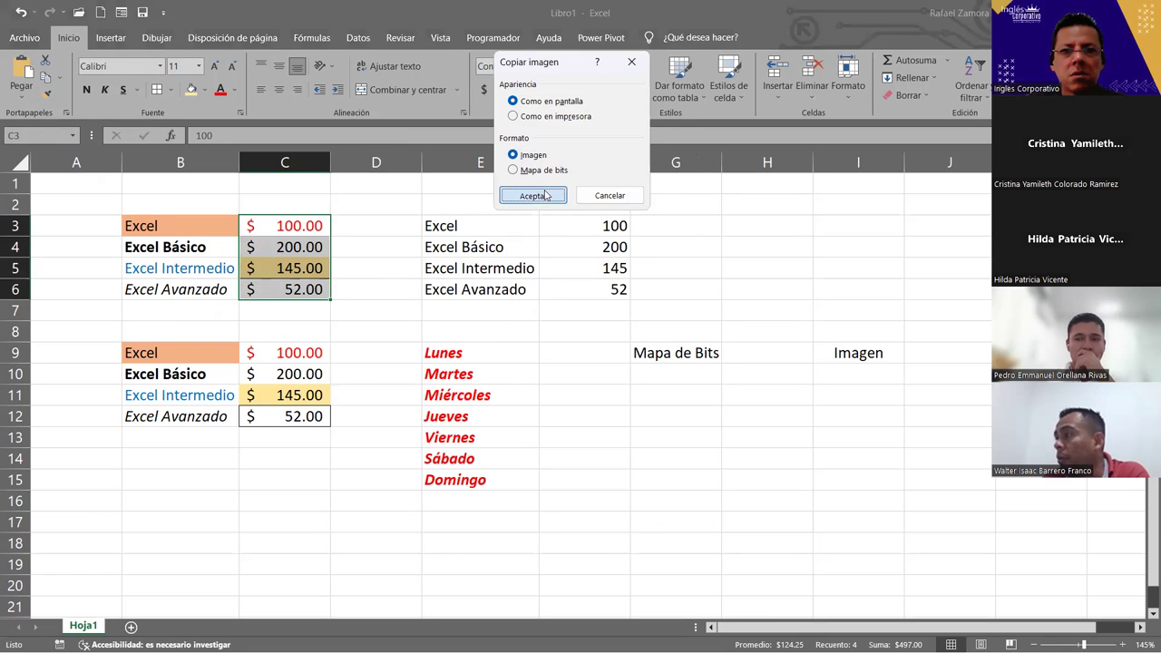
{"action": "left_click", "coordinate": [545, 195]}
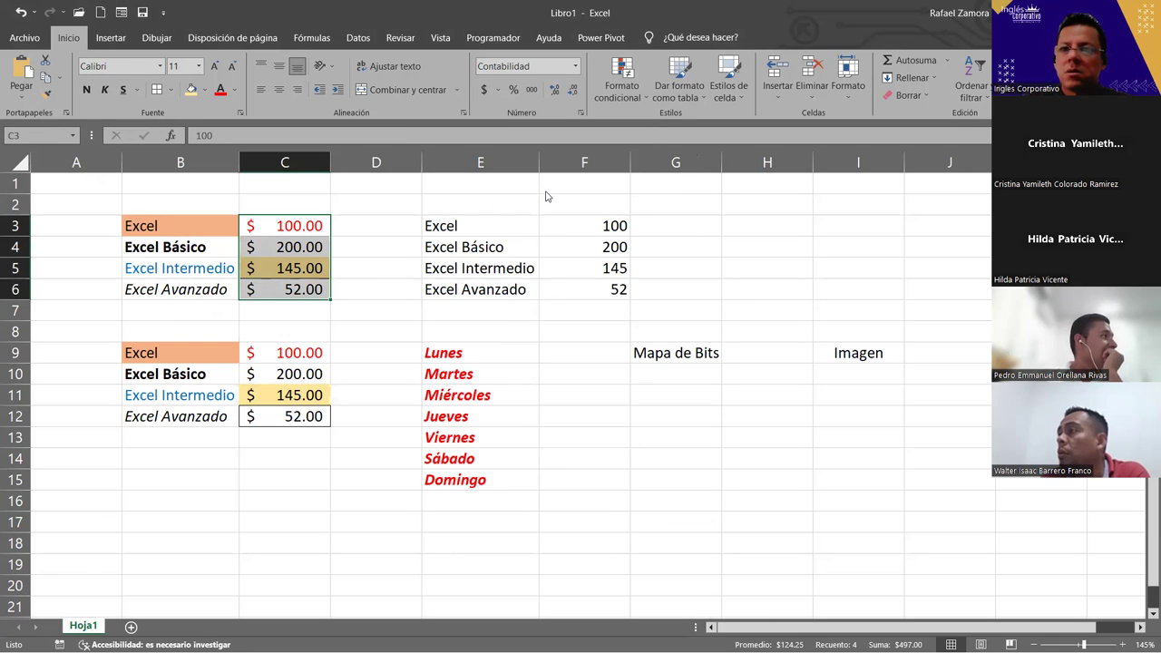
{"action": "scroll", "coordinate": [829, 397], "scroll_direction": "down", "scroll_amount": 8}
{"action": "scroll", "coordinate": [570, 477], "scroll_direction": "up", "scroll_amount": 3}
{"action": "scroll", "coordinate": [529, 448], "scroll_direction": "up", "scroll_amount": 4}
{"action": "left_click", "coordinate": [603, 386]}
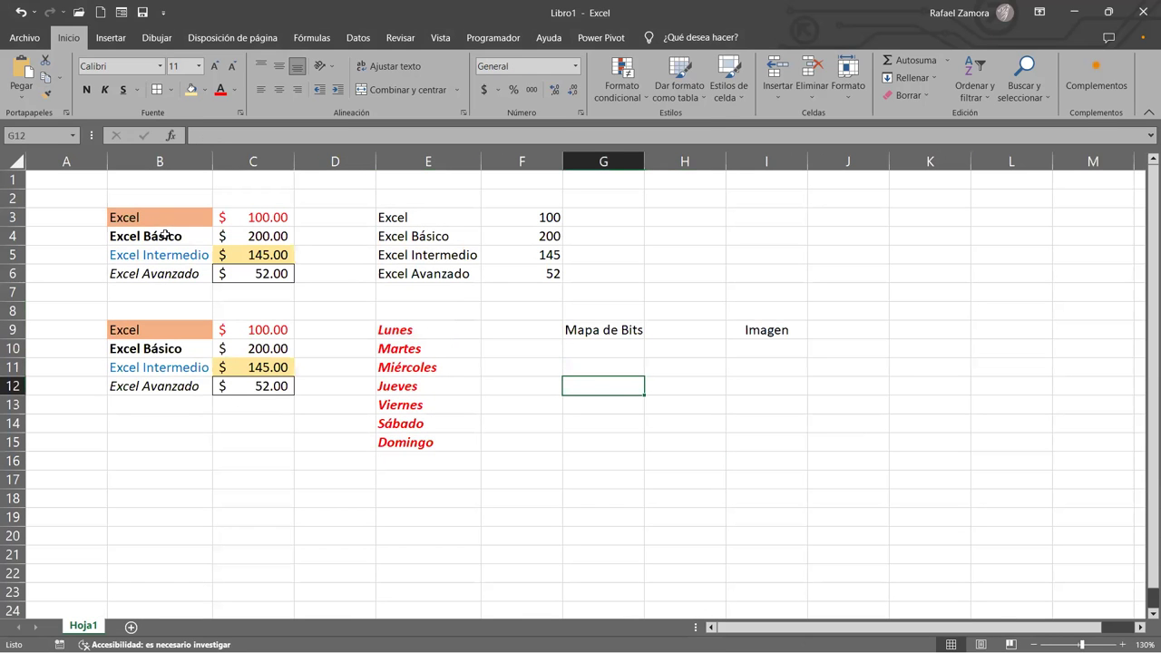
Copy the whole B3:C6 price table as a picture.
{"action": "left_click_drag", "start_coordinate": [167, 220], "coordinate": [289, 283]}
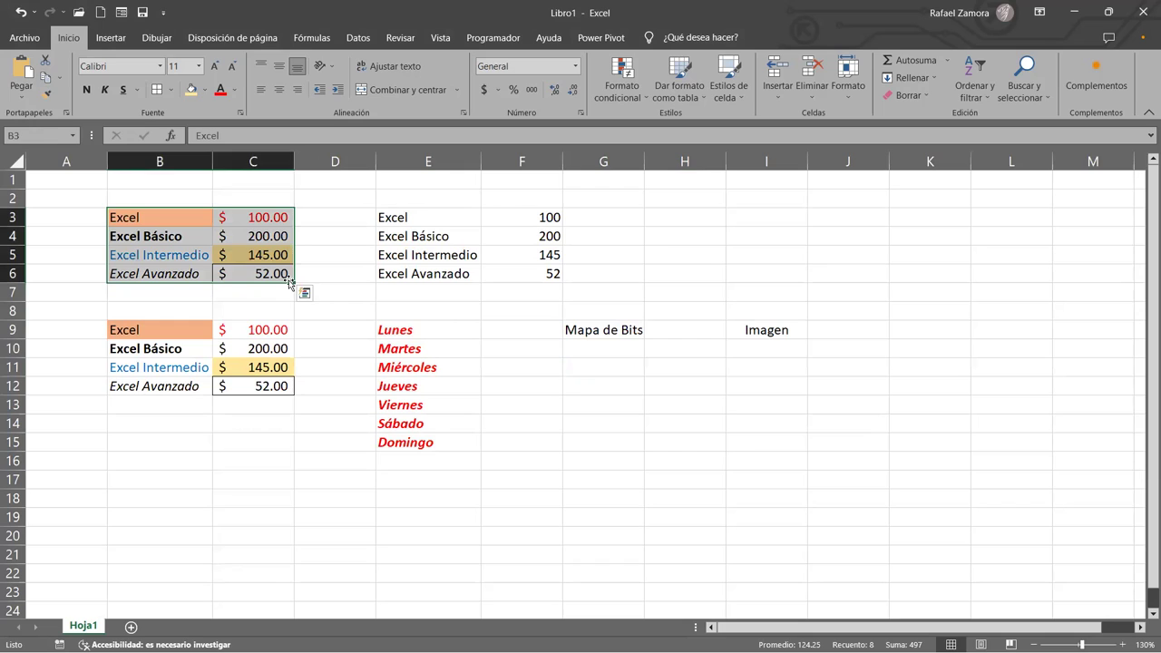
{"action": "left_click", "coordinate": [62, 83]}
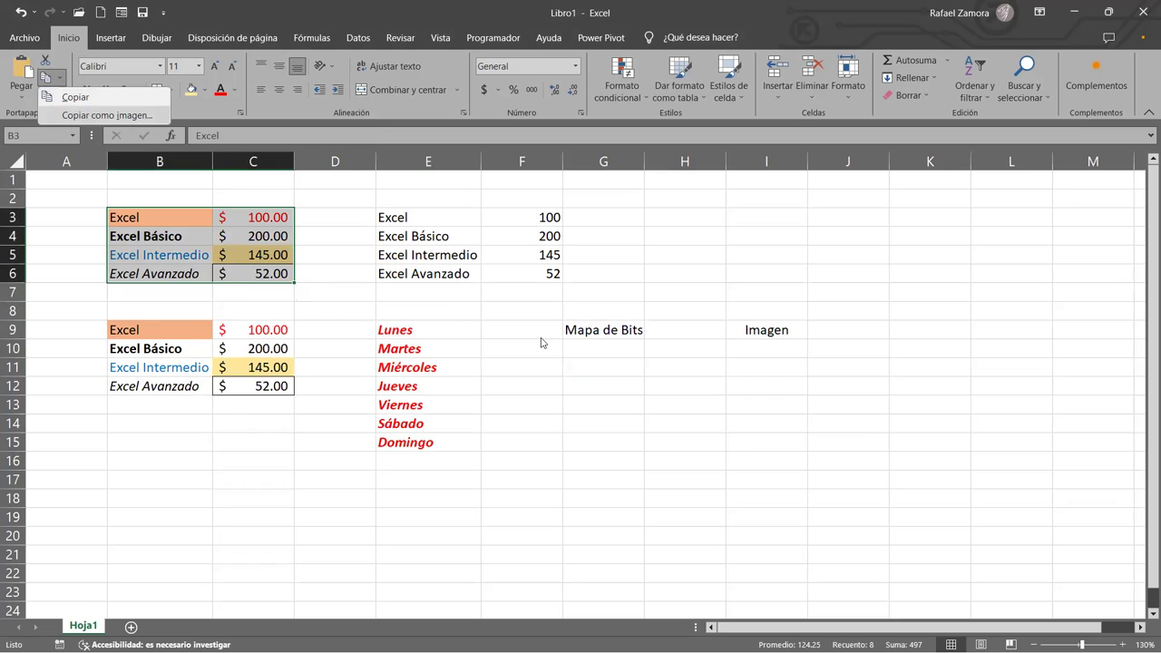
{"action": "key", "text": "Down"}
{"action": "key", "text": "Return"}
{"action": "left_click", "coordinate": [546, 193]}
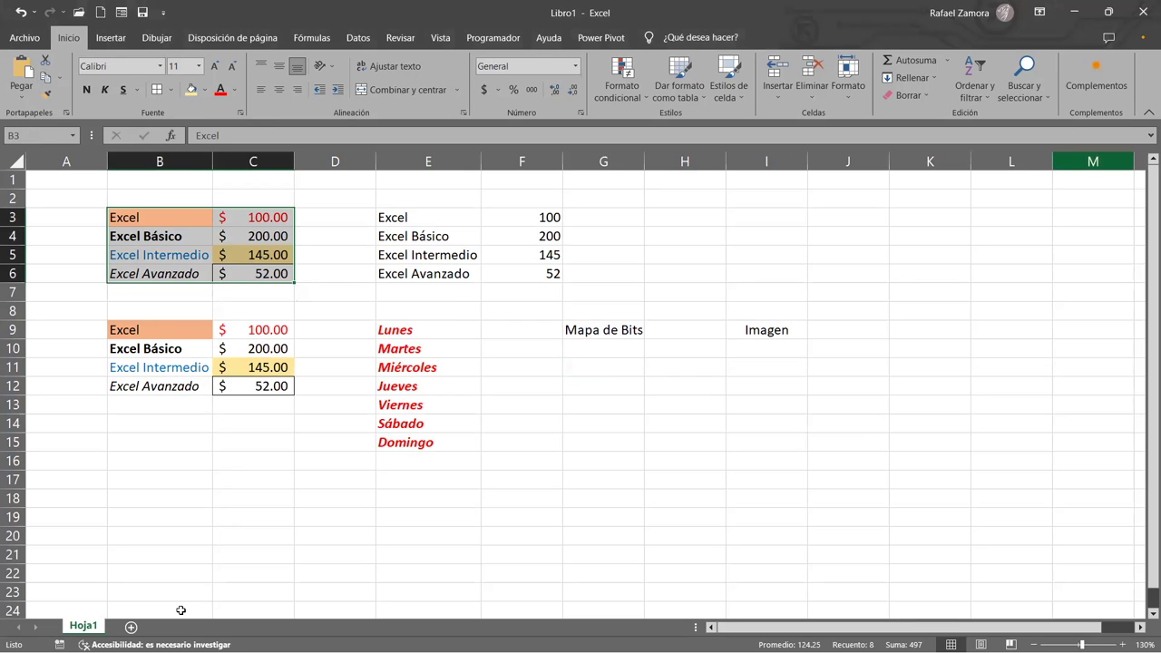
Add a new sheet Hoja2 and return to Hoja1.
{"action": "left_click", "coordinate": [130, 626]}
{"action": "left_click", "coordinate": [83, 626]}
{"action": "scroll", "coordinate": [424, 528], "scroll_direction": "up", "scroll_amount": 1}
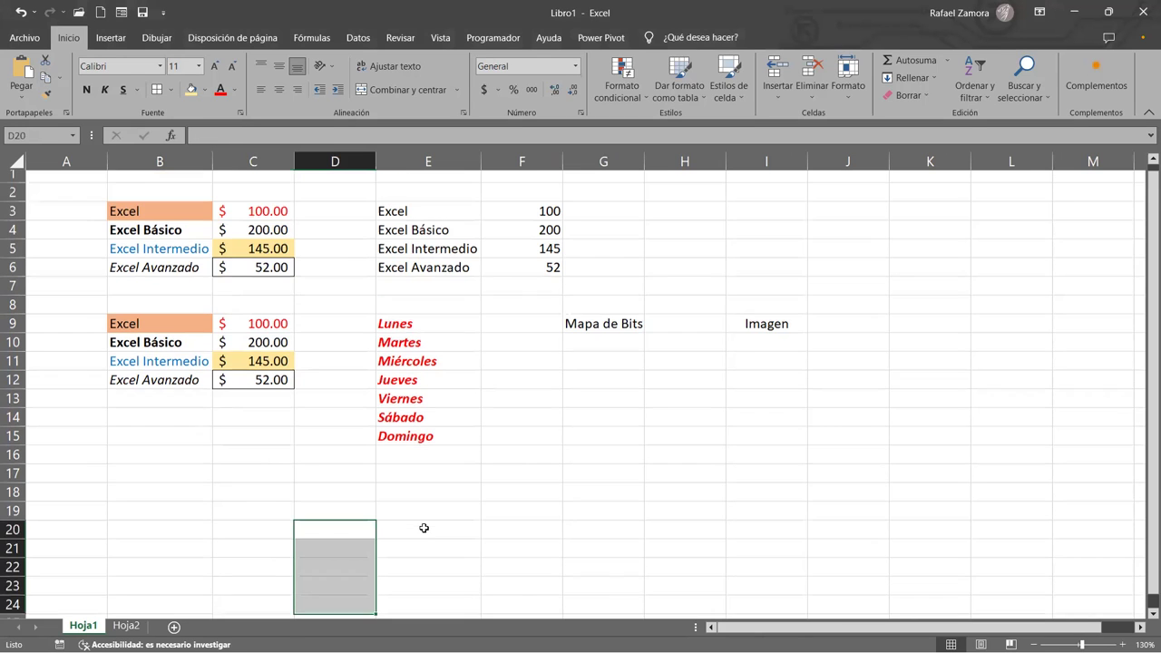
{"action": "scroll", "coordinate": [538, 474], "scroll_direction": "down", "scroll_amount": 1}
{"action": "scroll", "coordinate": [533, 478], "scroll_direction": "up", "scroll_amount": 1}
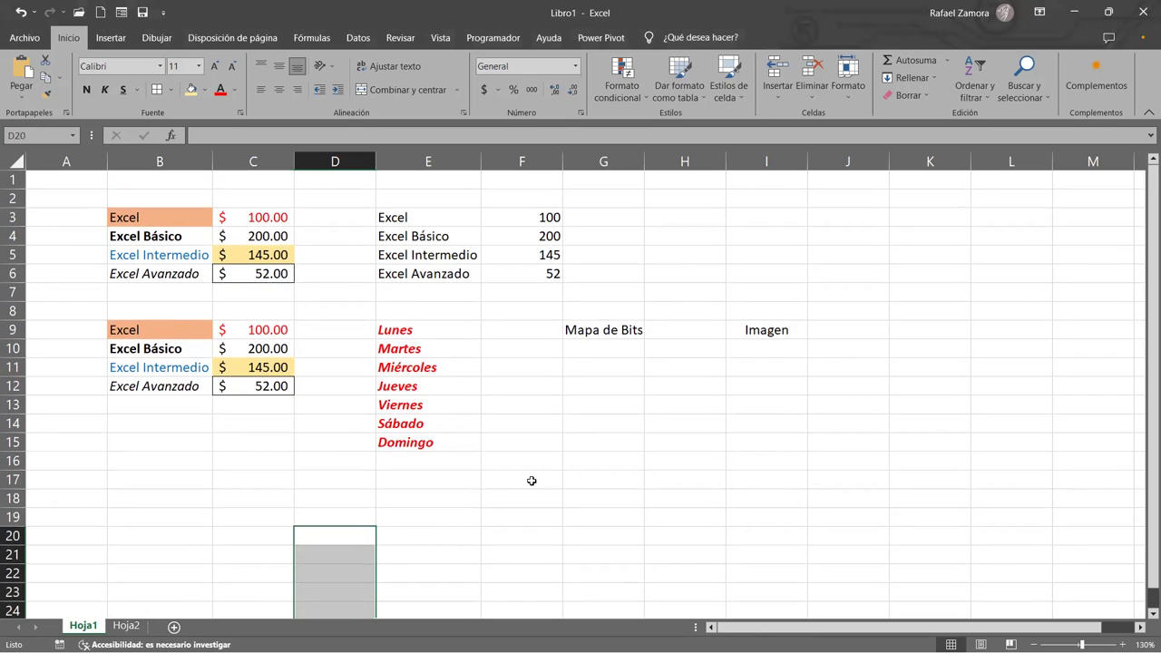
Paste the table picture at G10 under Mapa de Bits and adjust its position.
{"action": "left_click", "coordinate": [591, 368]}
{"action": "right_click", "coordinate": [593, 371]}
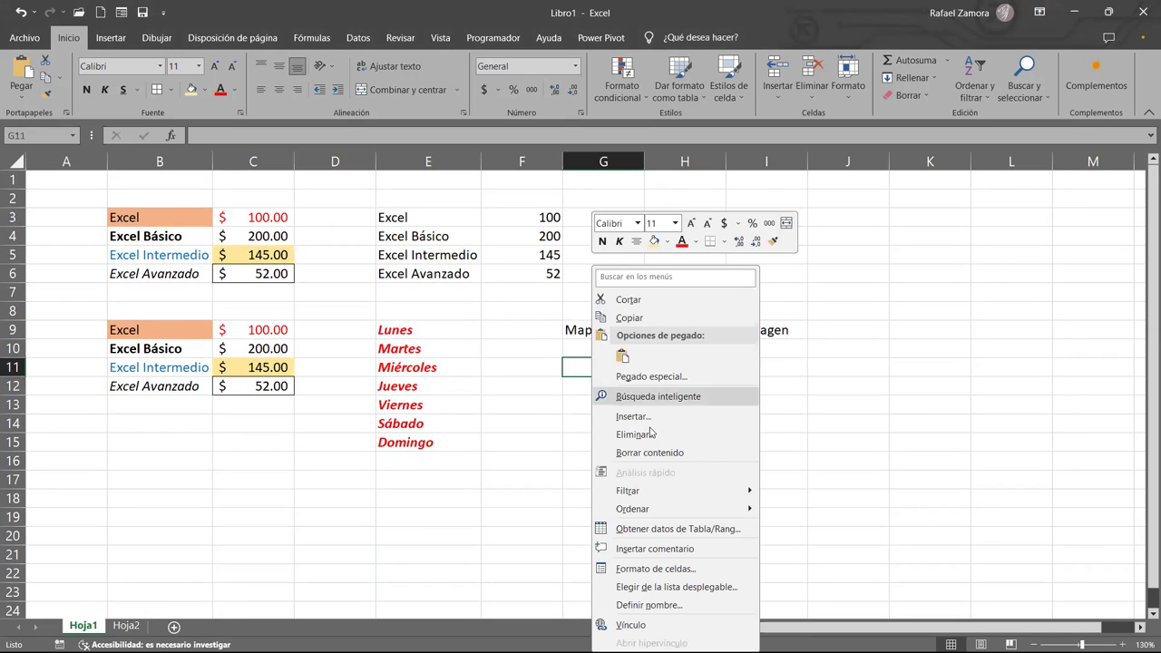
{"action": "left_click", "coordinate": [589, 347]}
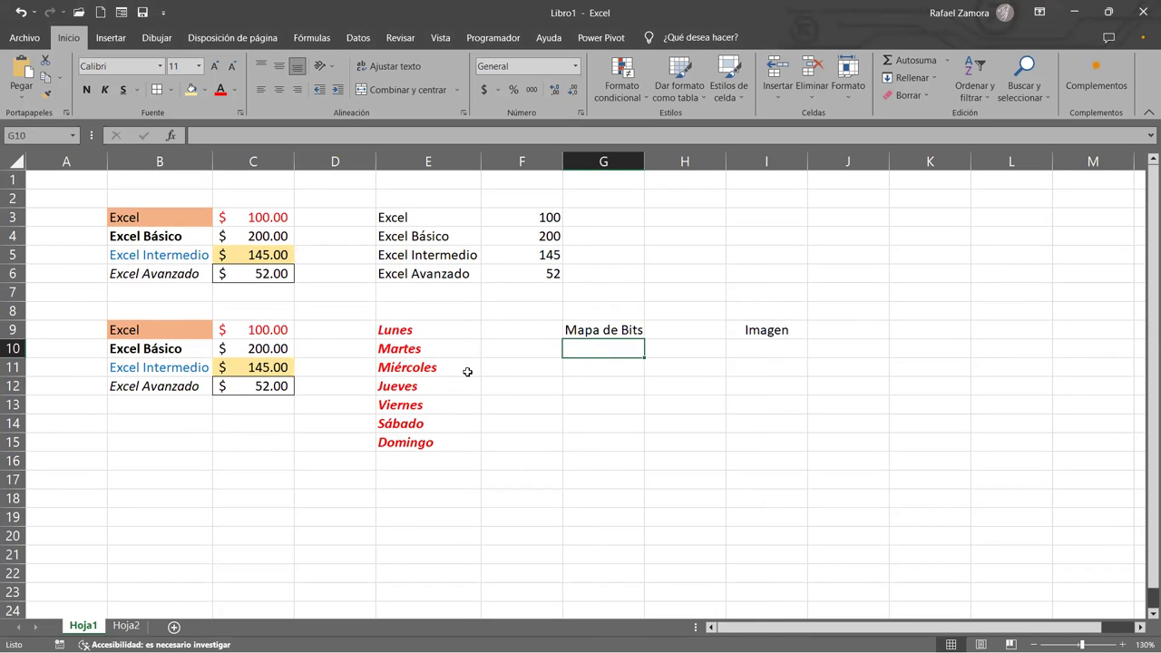
{"action": "key", "text": "ctrl+v"}
{"action": "mouse_move", "coordinate": [642, 362]}
{"action": "left_mouse_down"}
{"action": "mouse_move", "coordinate": [642, 402]}
{"action": "mouse_move", "coordinate": [636, 367]}
{"action": "left_mouse_up"}
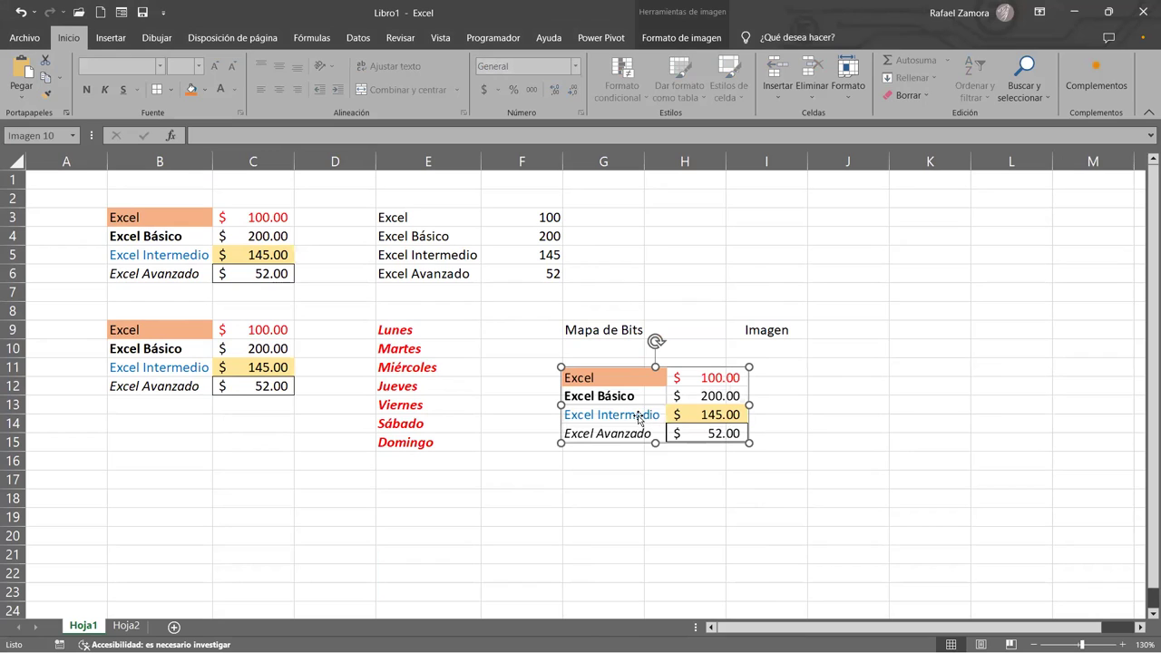
{"action": "mouse_move", "coordinate": [668, 405]}
{"action": "left_mouse_down"}
{"action": "mouse_move", "coordinate": [671, 394]}
{"action": "mouse_move", "coordinate": [684, 405]}
{"action": "left_mouse_up"}
Drag the trial picture toward Imagen, then delete it, leaving the cells empty.
{"action": "left_click", "coordinate": [710, 474]}
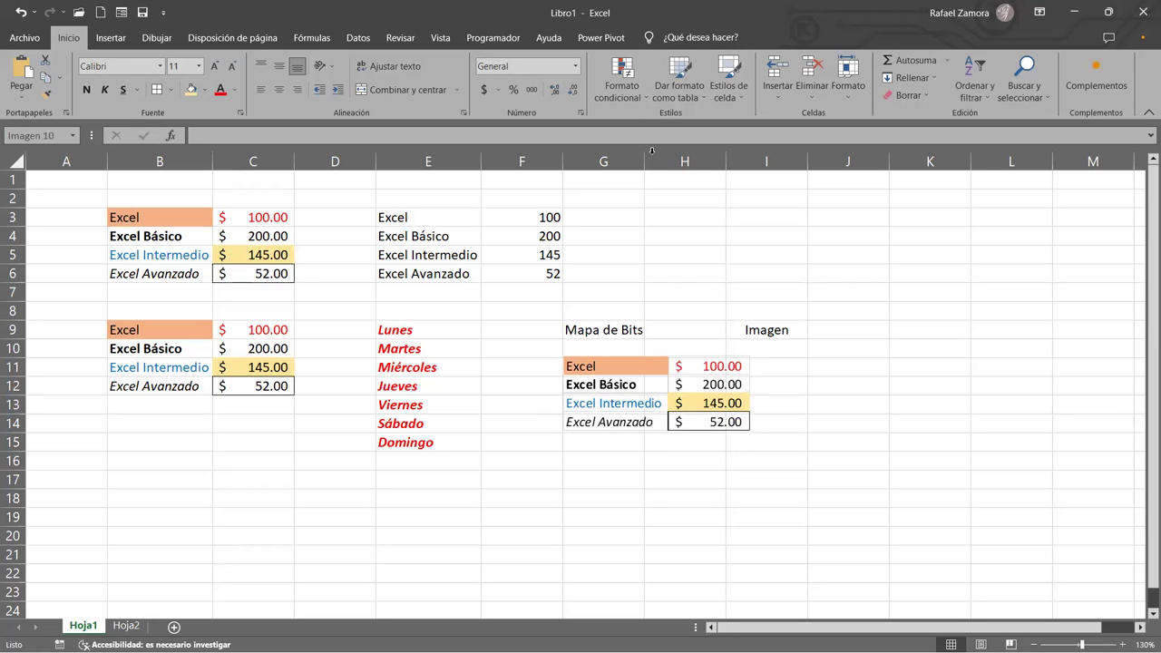
{"action": "left_click", "coordinate": [742, 561]}
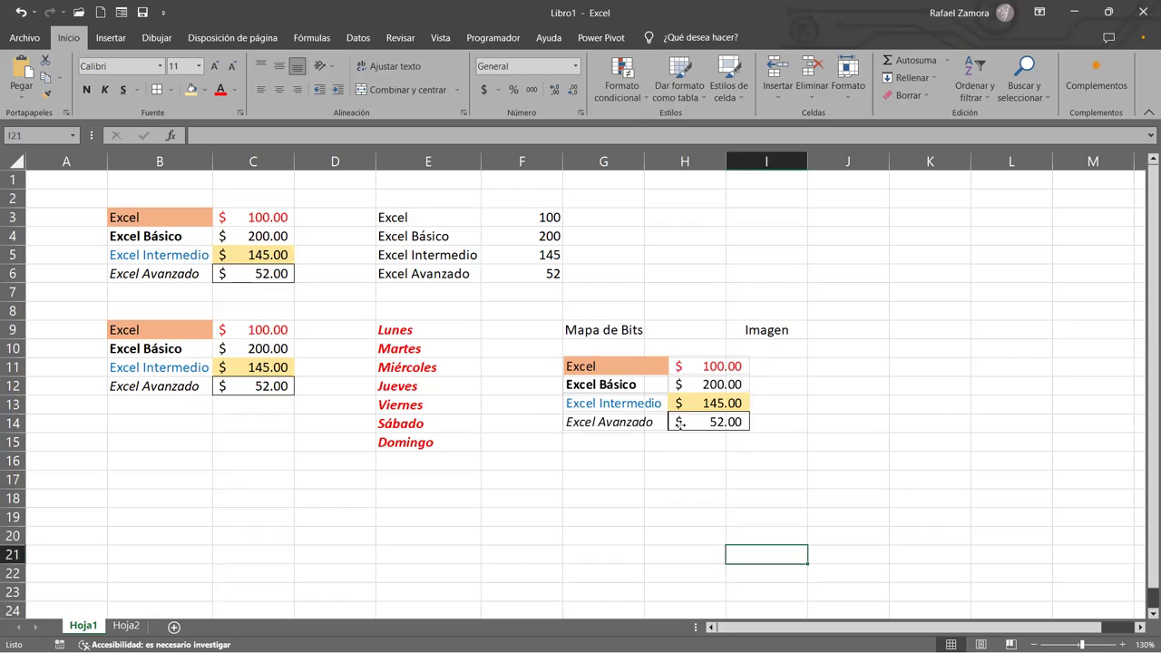
{"action": "left_click_drag", "start_coordinate": [679, 422], "coordinate": [819, 419]}
{"action": "left_click_drag", "start_coordinate": [936, 407], "coordinate": [979, 403]}
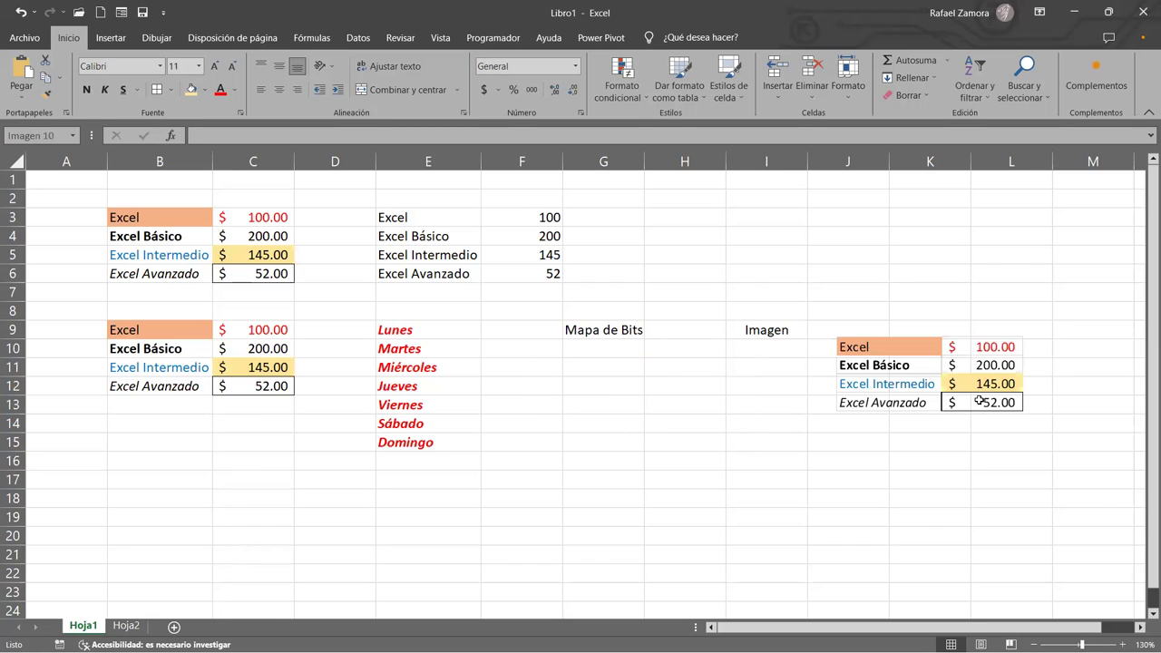
{"action": "key", "text": "Delete"}
{"action": "left_click", "coordinate": [694, 482]}
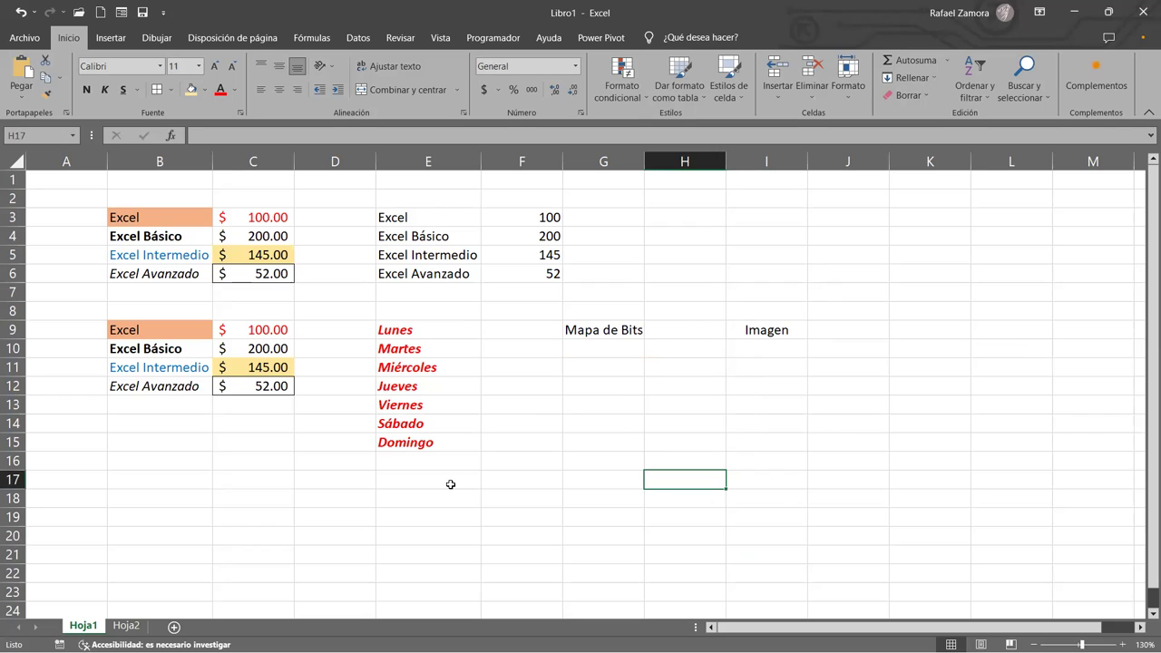
{"action": "left_click", "coordinate": [594, 450]}
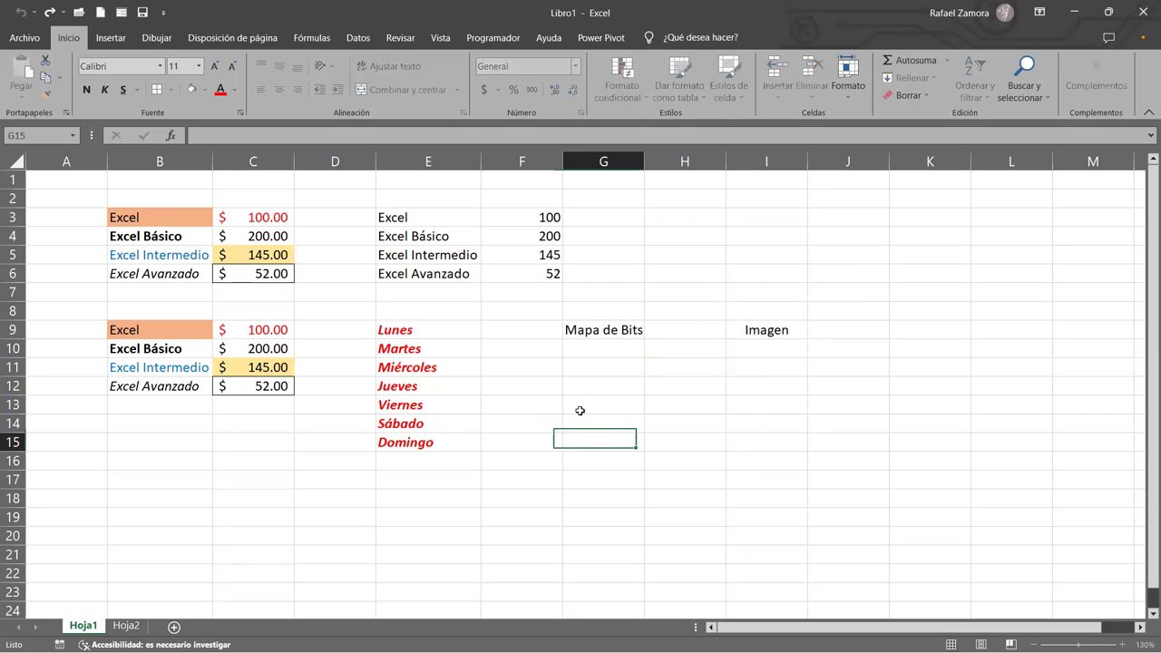
Paste a bitmap picture of the C3:C6 prices ($100.00 to $52.00) below the Mapa de Bits label.
{"action": "left_click", "coordinate": [569, 478]}
{"action": "key", "text": "Up"}
{"action": "key", "text": "Up"}
{"action": "key", "text": "Up"}
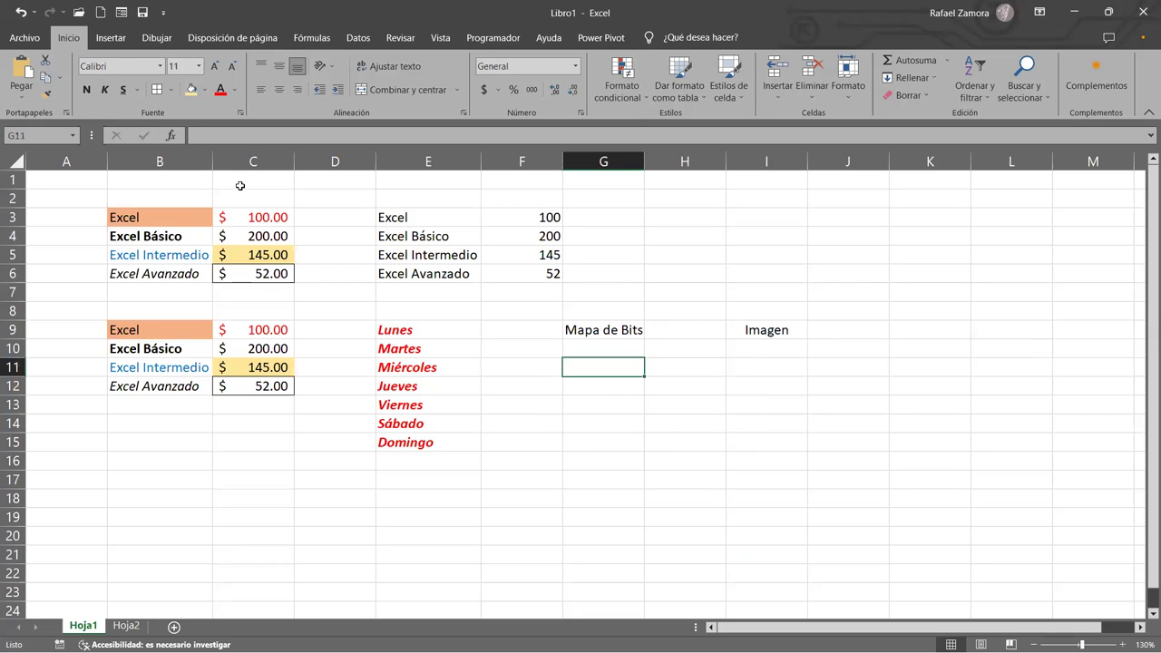
{"action": "left_click_drag", "start_coordinate": [253, 219], "coordinate": [259, 278]}
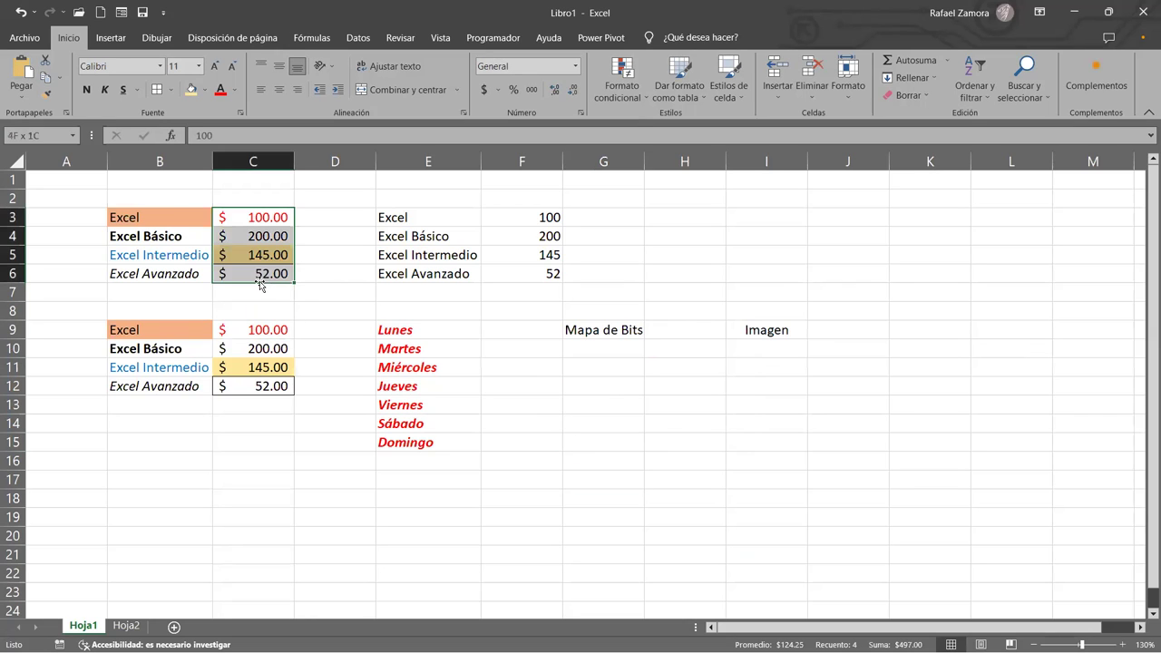
{"action": "left_click", "coordinate": [62, 85]}
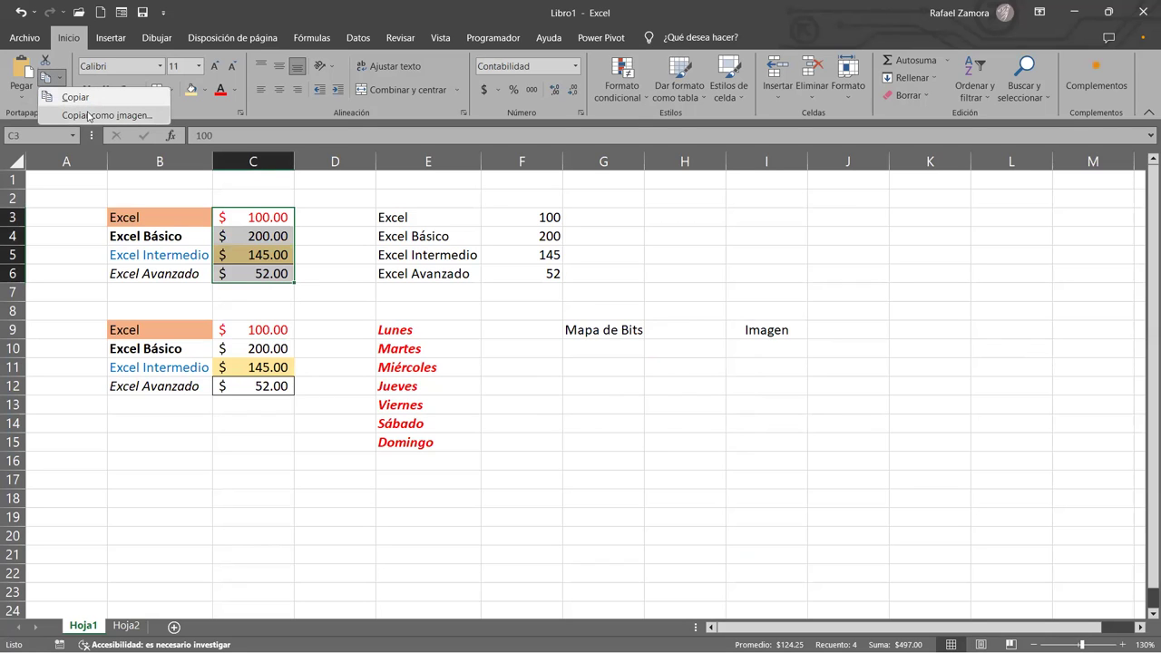
{"action": "left_click", "coordinate": [107, 116]}
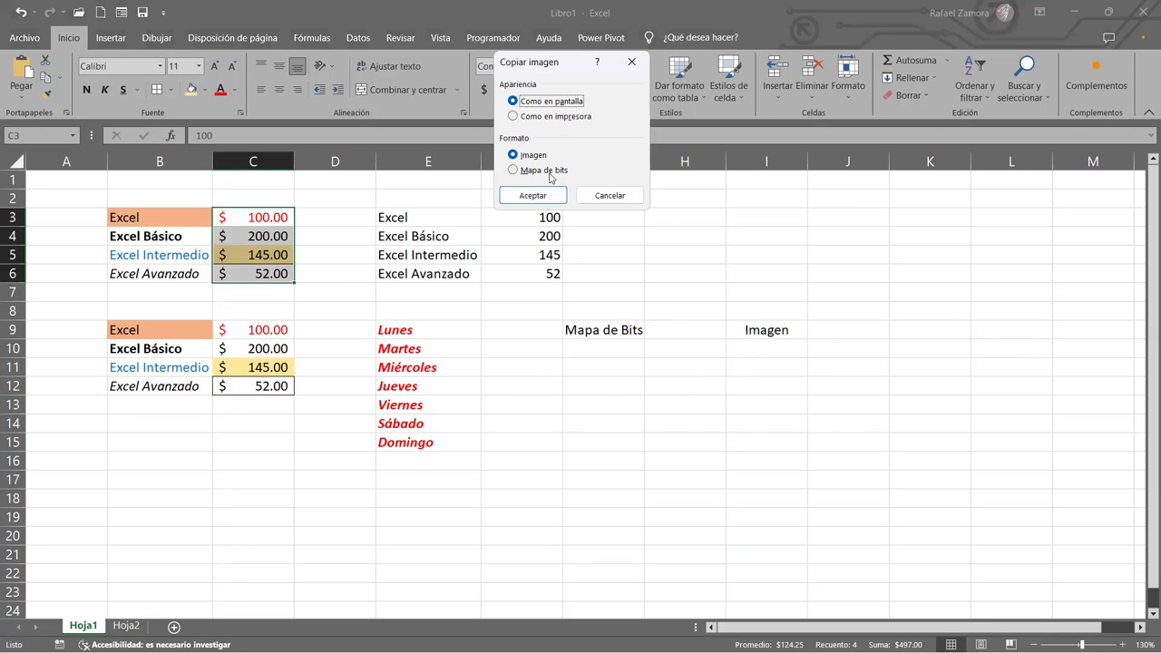
{"action": "left_click", "coordinate": [548, 171]}
{"action": "key", "text": "Return"}
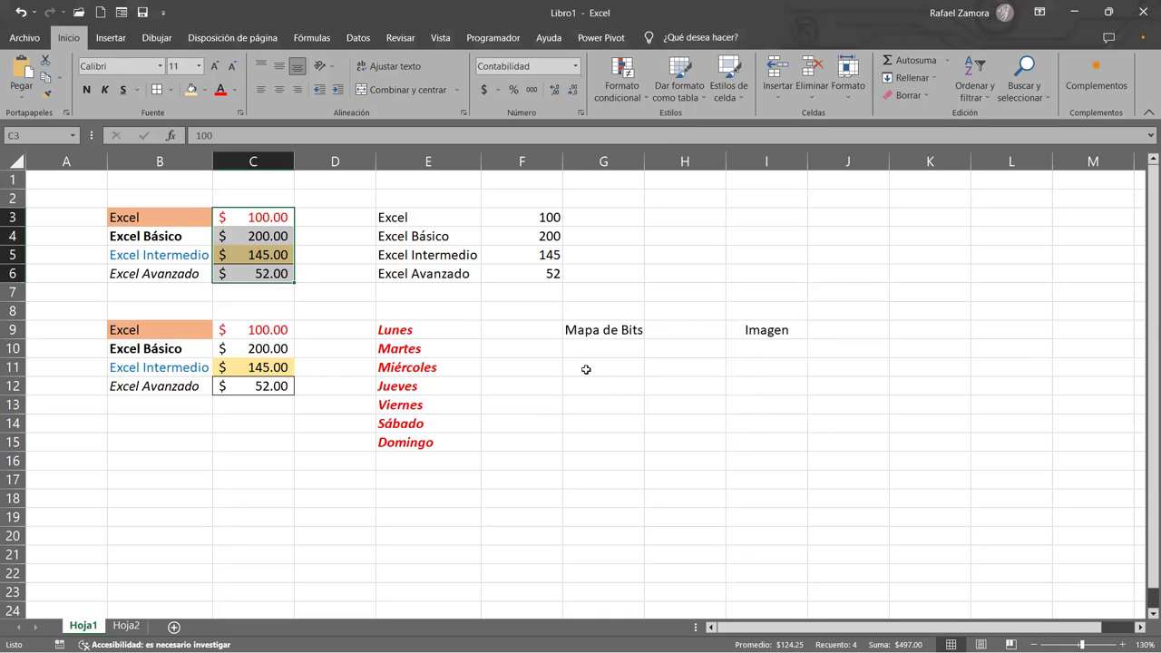
{"action": "key", "text": "ctrl+v"}
{"action": "left_click_drag", "start_coordinate": [265, 227], "coordinate": [616, 364]}
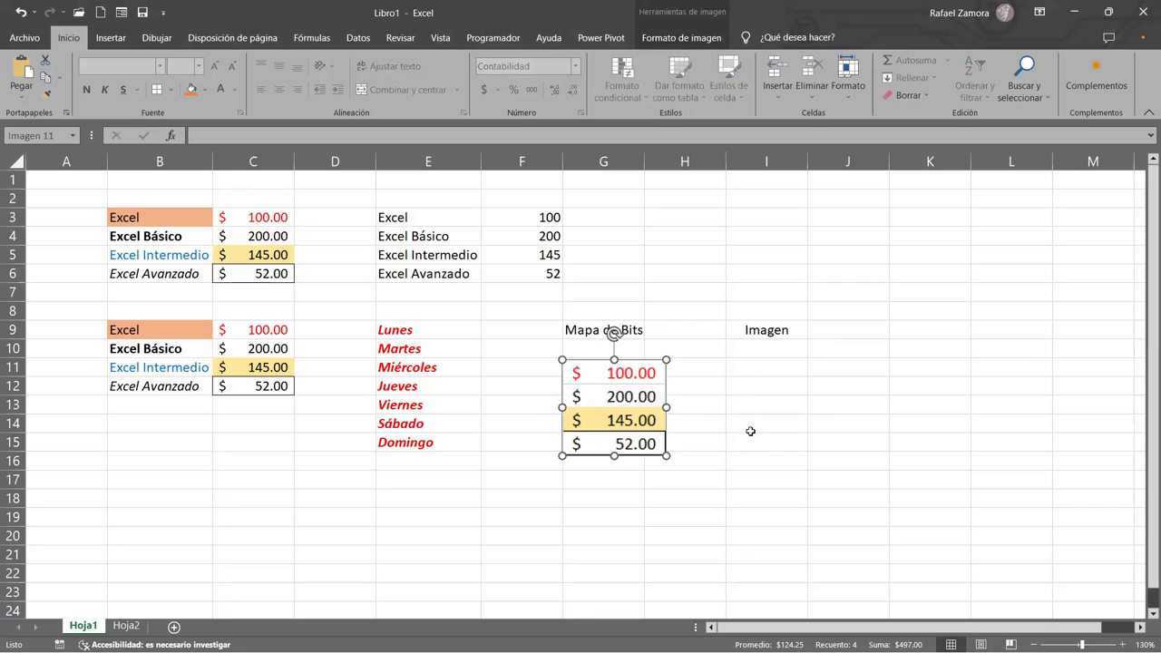
{"action": "left_click", "coordinate": [707, 409]}
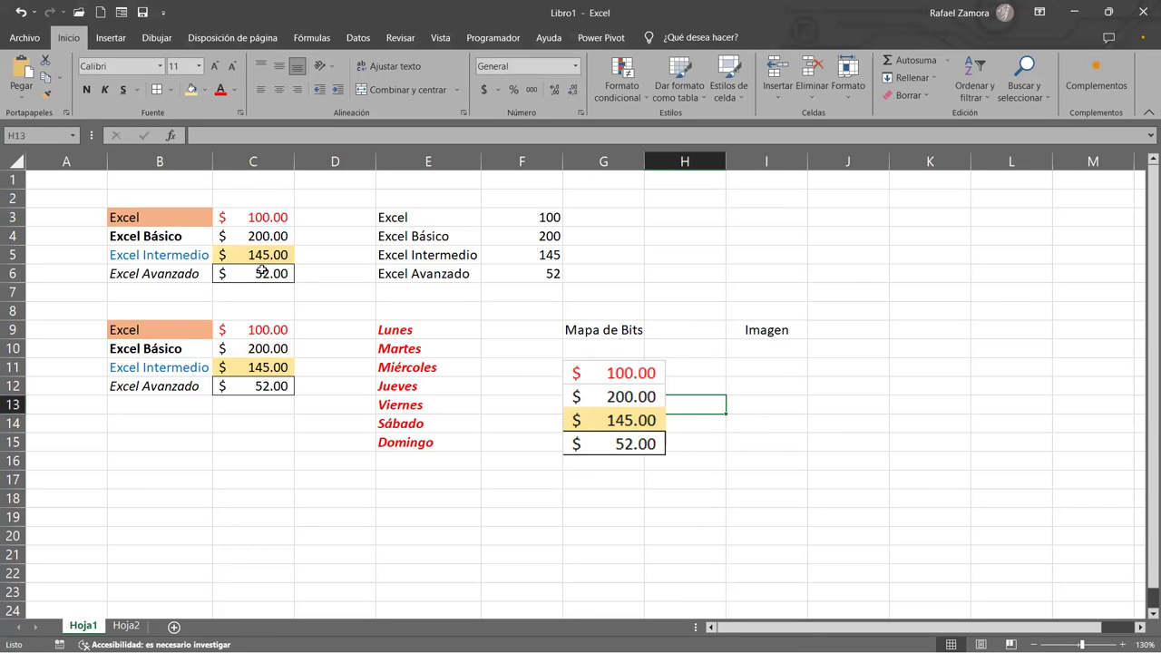
Paste an Imagen-format, as-shown-on-screen picture of the C3:C6 prices below the Imagen label.
{"action": "left_click_drag", "start_coordinate": [273, 215], "coordinate": [261, 276]}
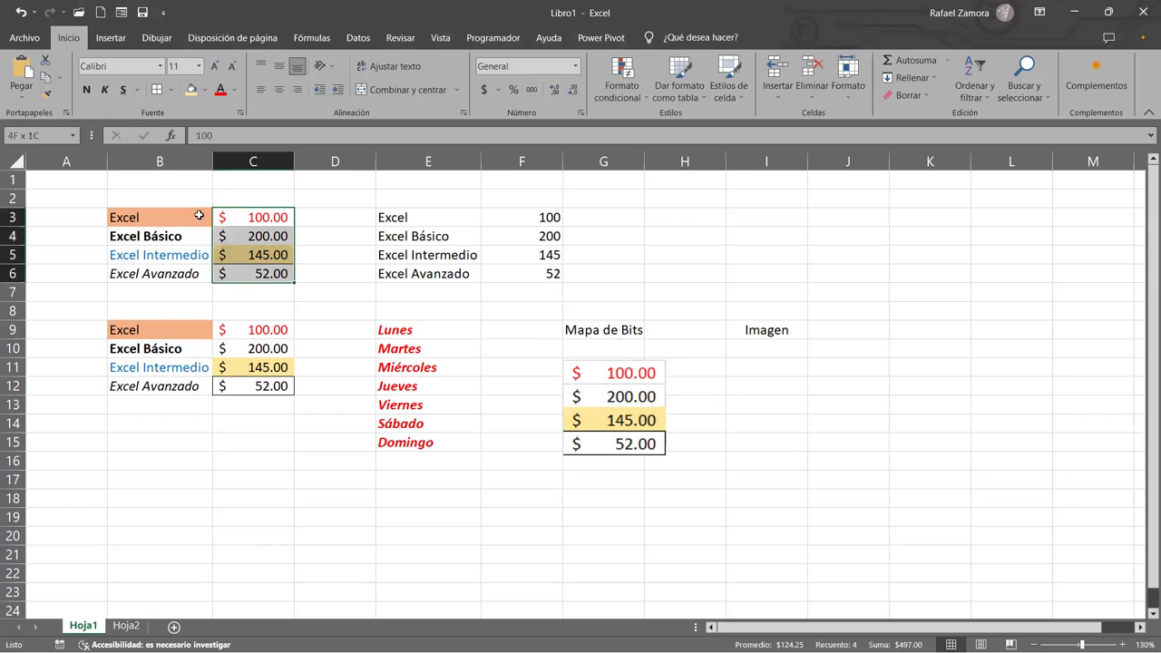
{"action": "left_click", "coordinate": [60, 79]}
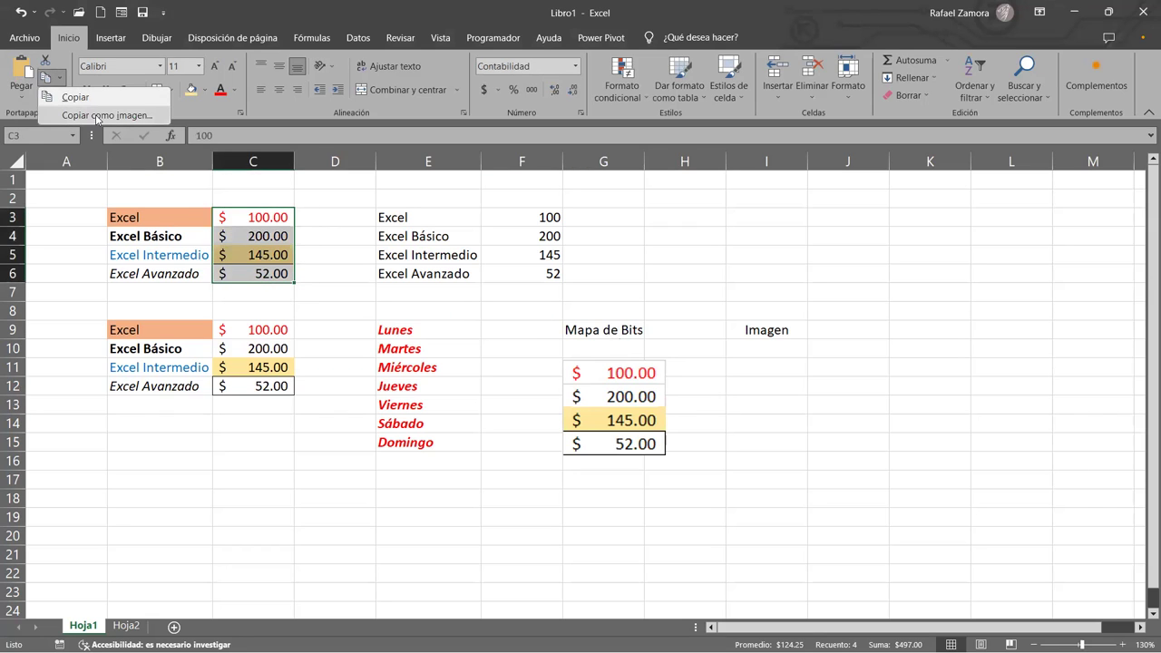
{"action": "left_click", "coordinate": [107, 116]}
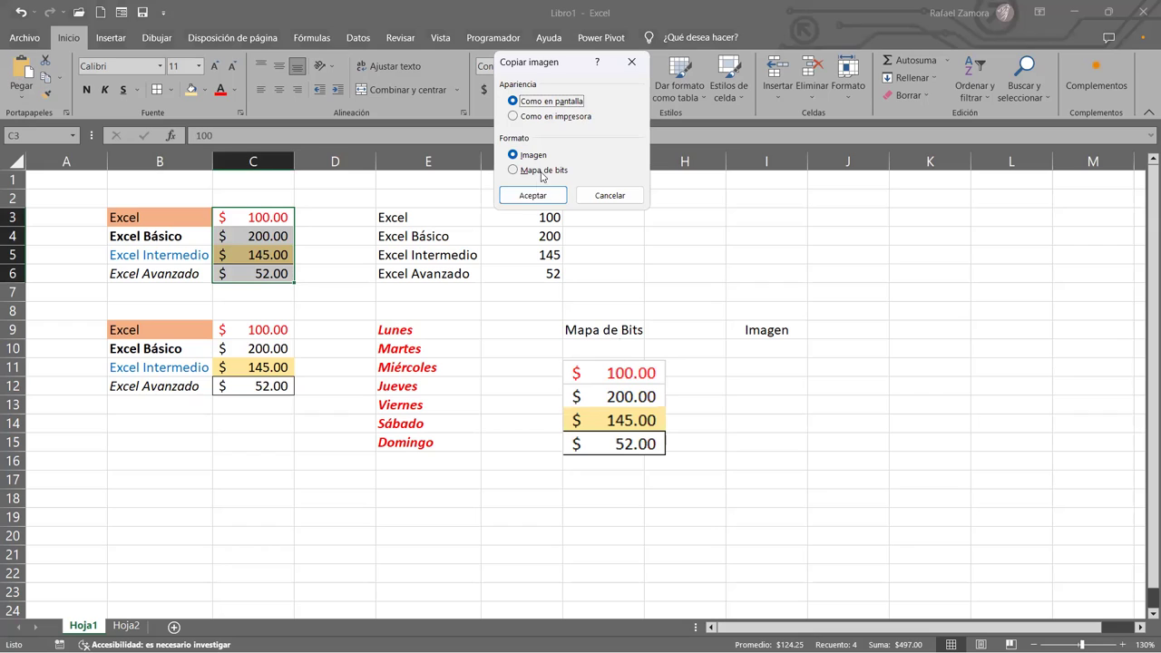
{"action": "left_click", "coordinate": [546, 197]}
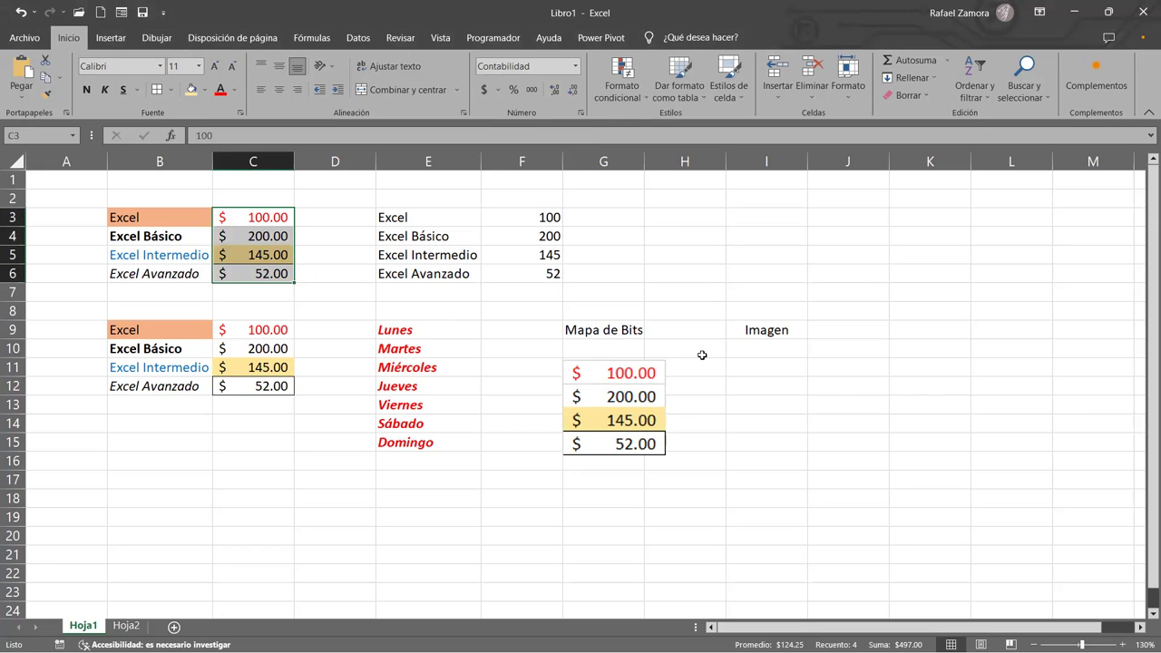
{"action": "key", "text": "ctrl+v"}
{"action": "left_click_drag", "start_coordinate": [257, 259], "coordinate": [767, 406]}
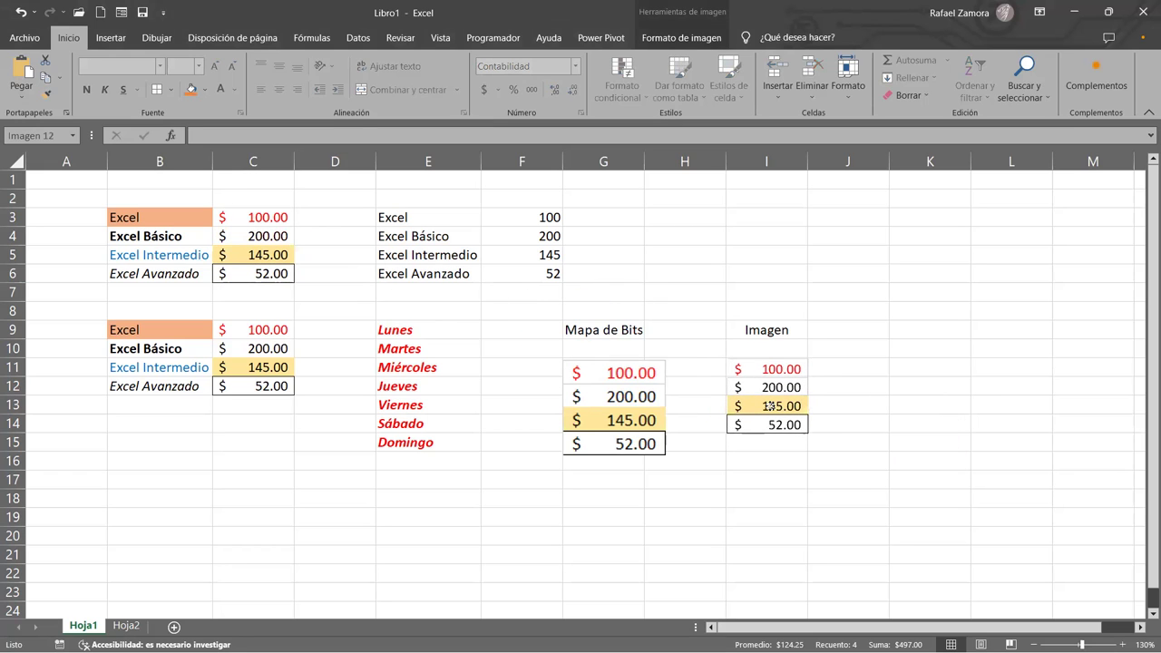
{"action": "left_click", "coordinate": [933, 500]}
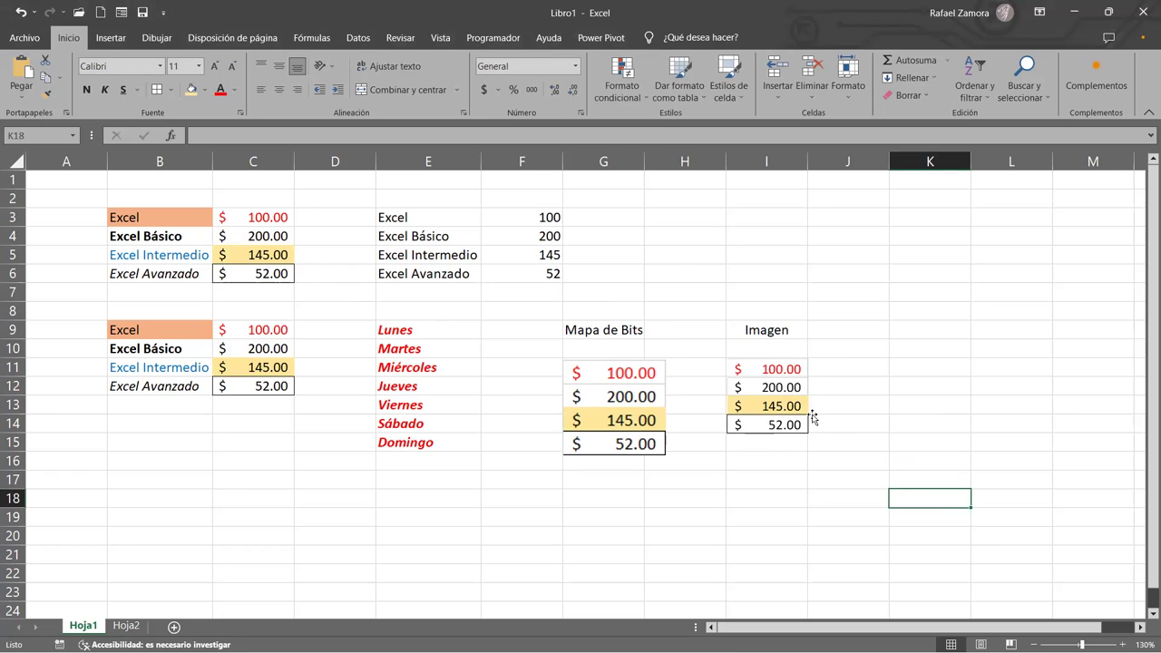
{"action": "left_click", "coordinate": [780, 394]}
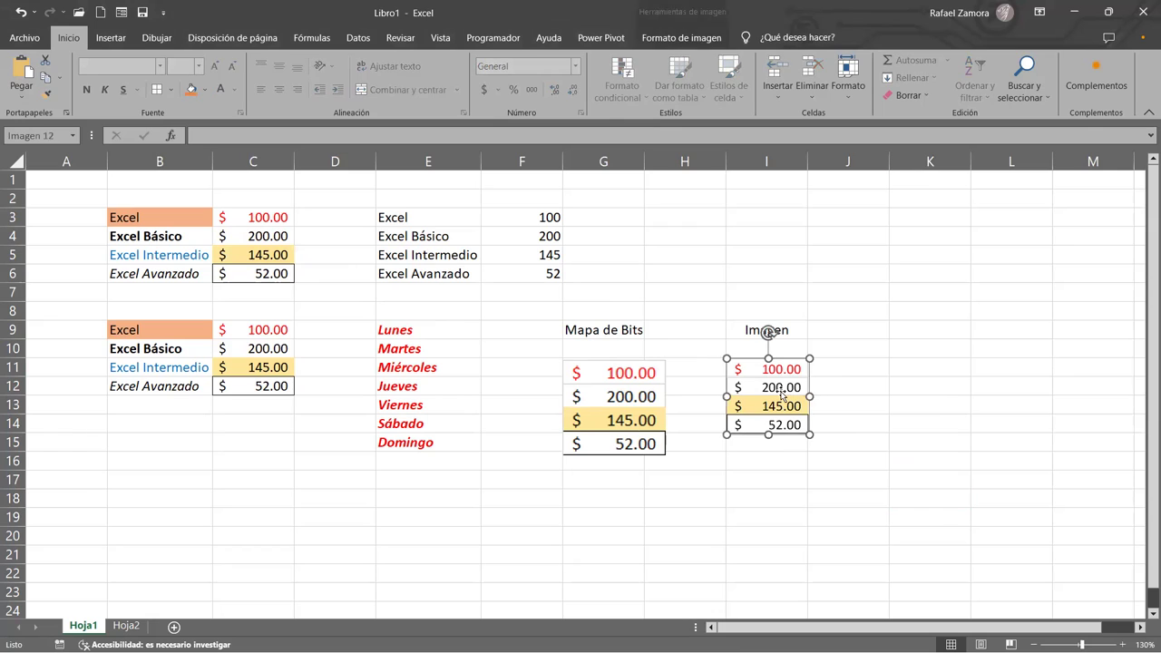
{"action": "left_click", "coordinate": [839, 388]}
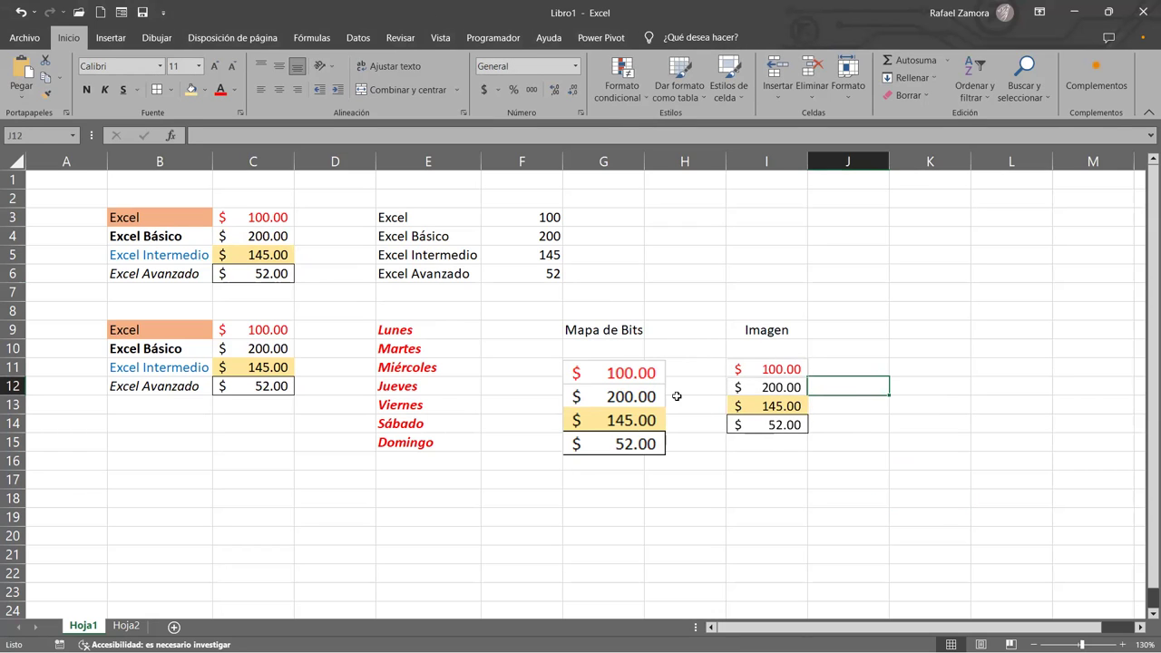
{"action": "left_click_drag", "start_coordinate": [637, 410], "coordinate": [638, 409]}
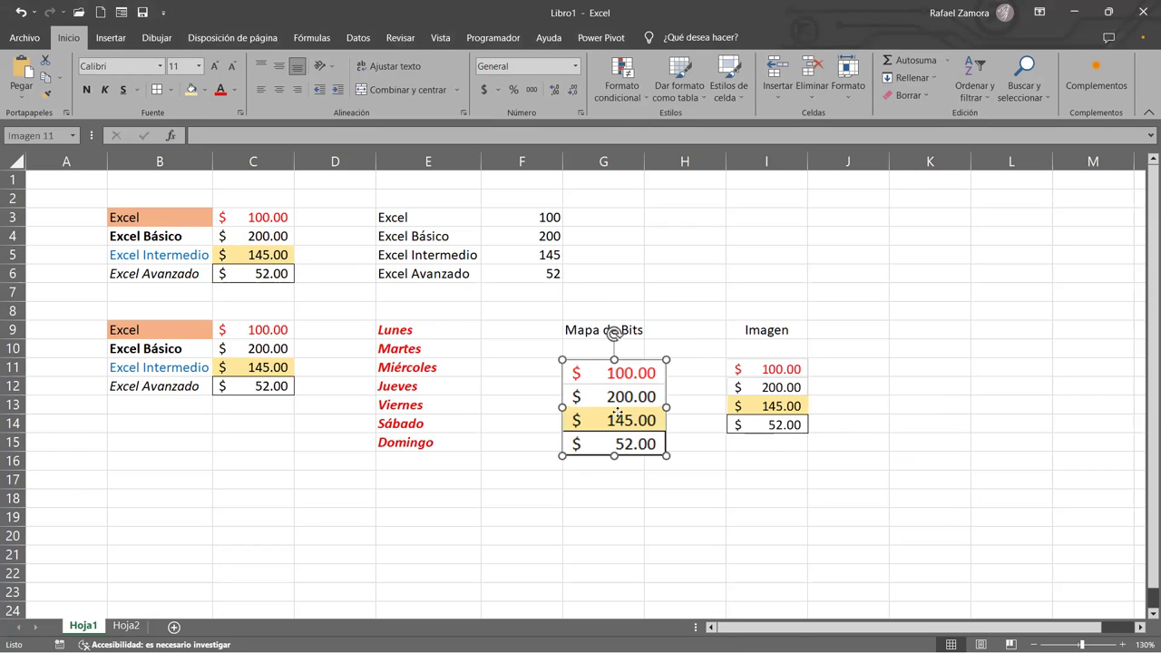
{"action": "left_click", "coordinate": [855, 406]}
{"action": "left_click", "coordinate": [794, 392]}
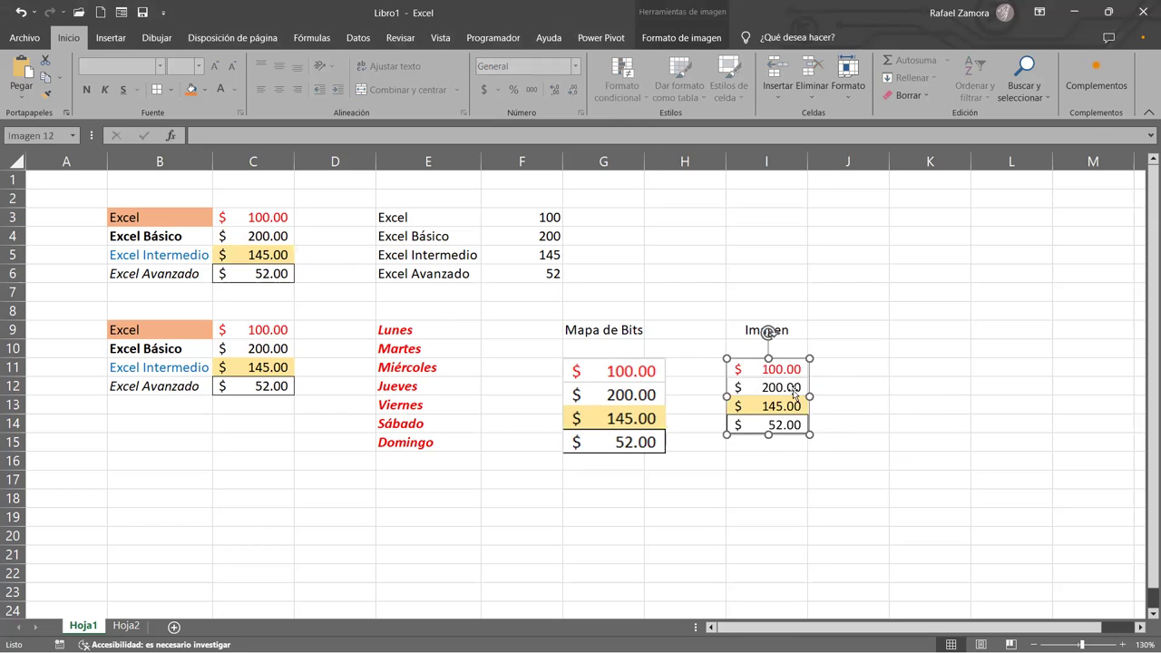
{"action": "left_click", "coordinate": [610, 417]}
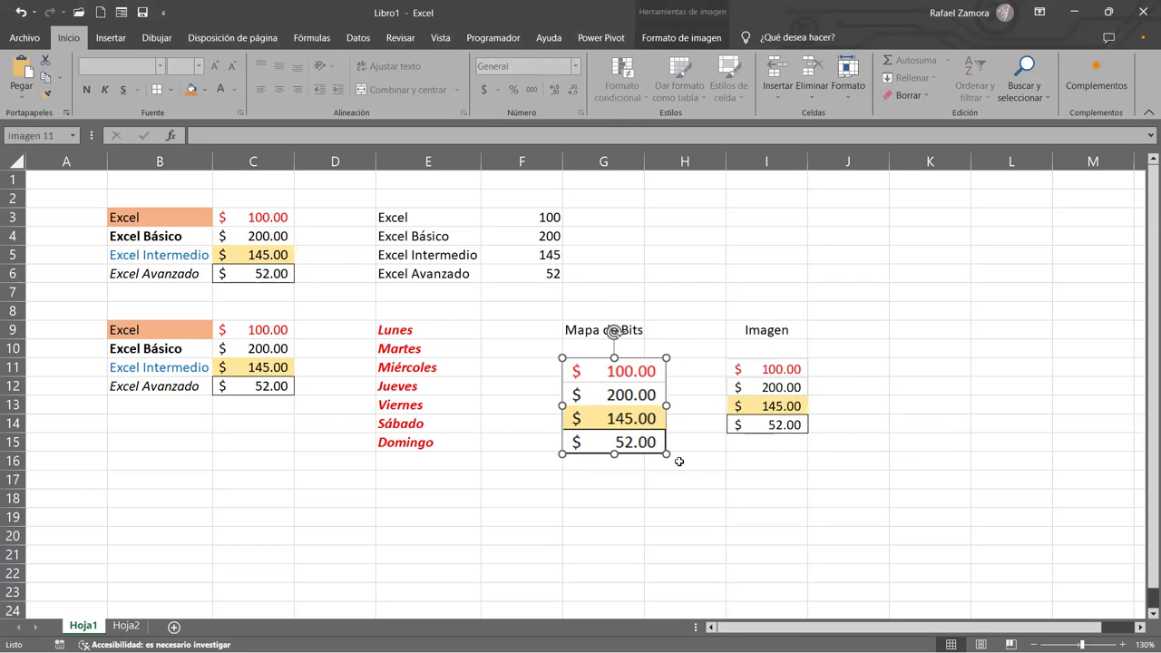
{"action": "left_click_drag", "start_coordinate": [666, 454], "coordinate": [819, 613]}
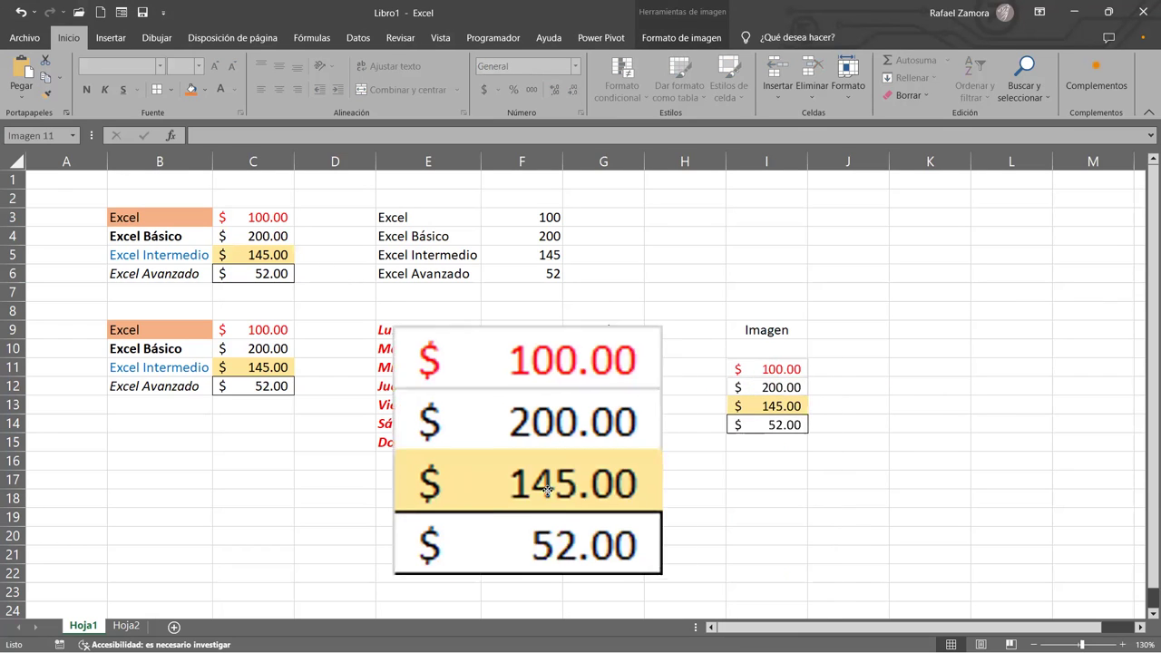
{"action": "left_click_drag", "start_coordinate": [698, 508], "coordinate": [492, 474]}
{"action": "left_click", "coordinate": [756, 384]}
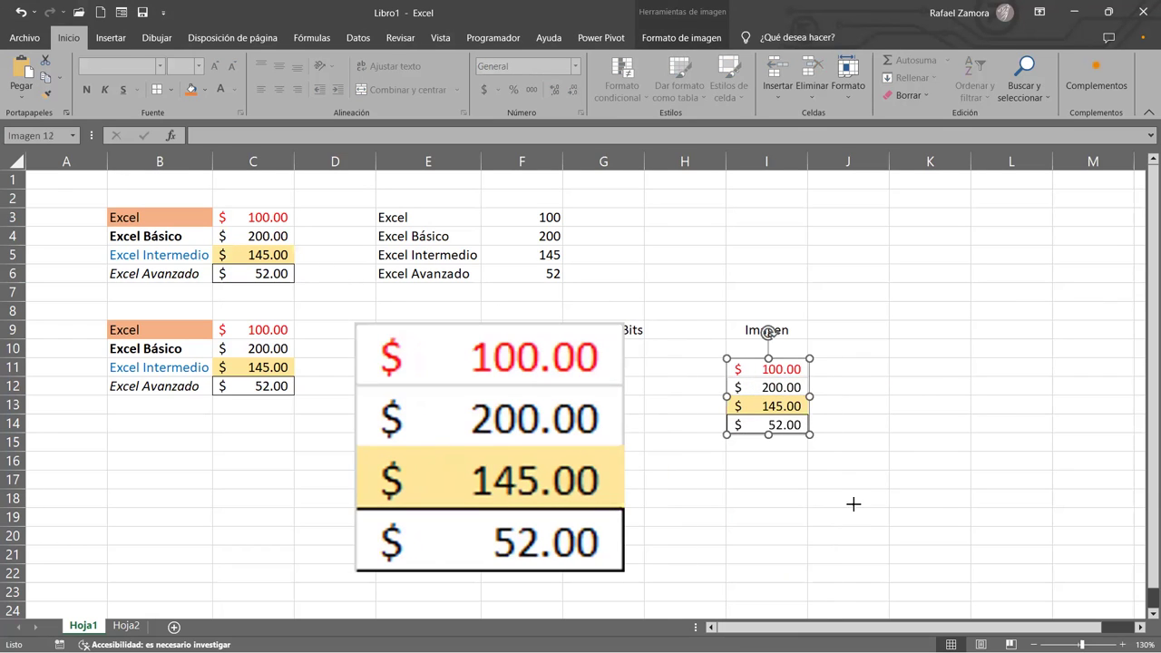
{"action": "left_click_drag", "start_coordinate": [852, 504], "coordinate": [922, 587]}
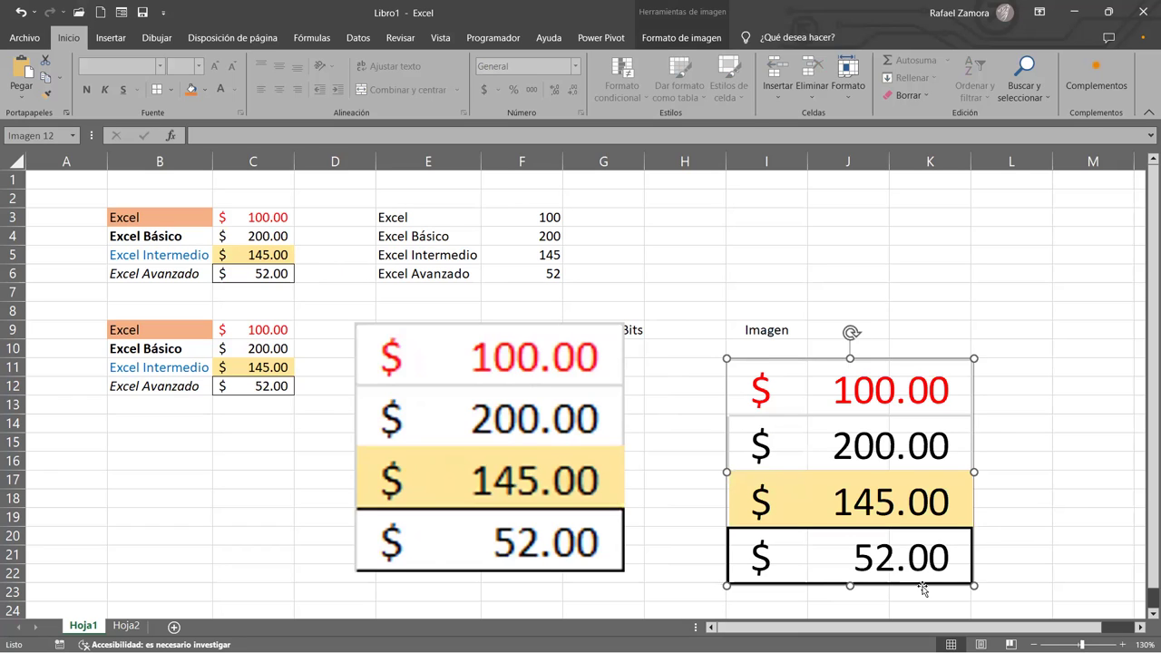
{"action": "left_click", "coordinate": [610, 366]}
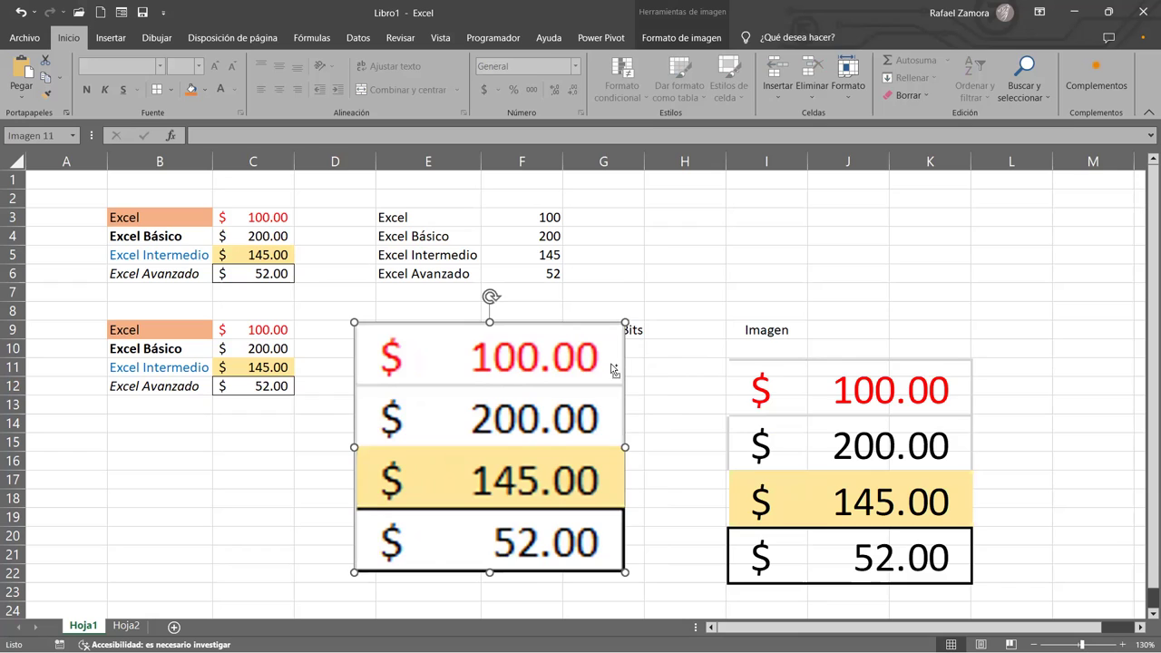
{"action": "key", "text": "ctrl+z"}
{"action": "key", "text": "ctrl+z"}
{"action": "key", "text": "ctrl+z"}
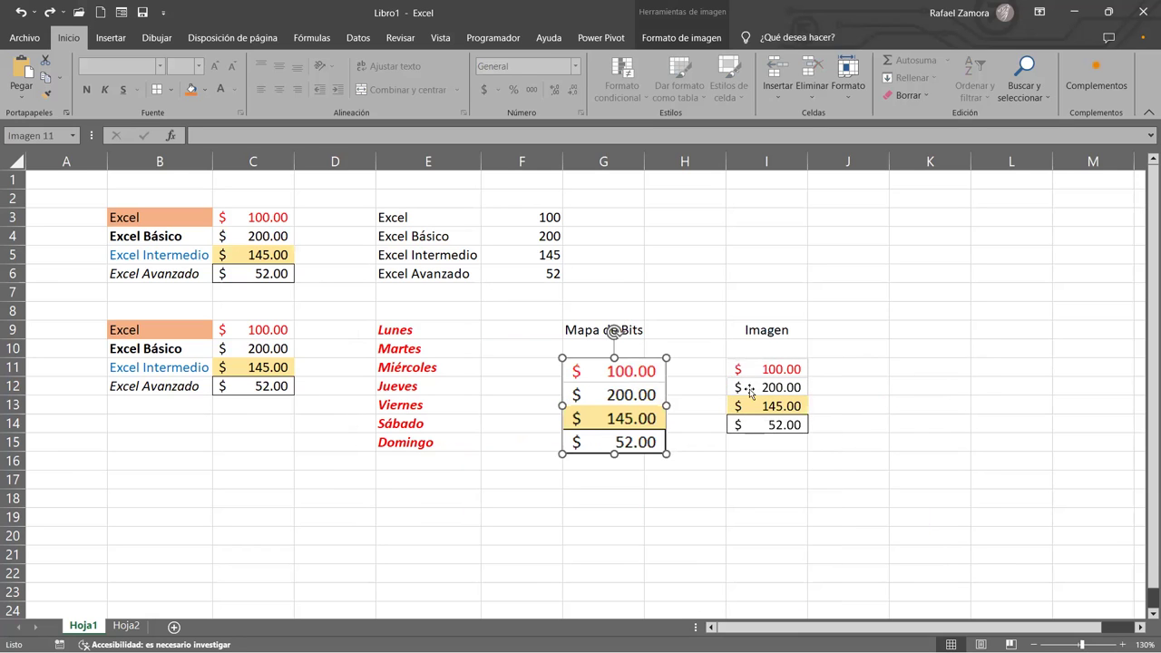
{"action": "left_click", "coordinate": [805, 531]}
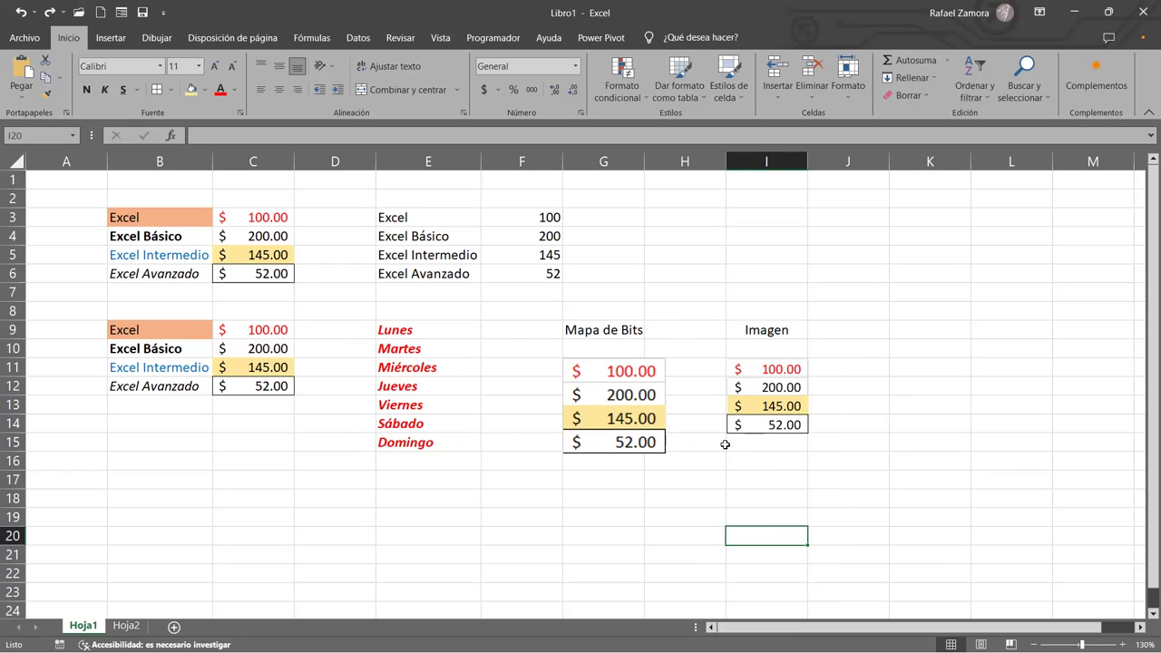
{"action": "left_click", "coordinate": [667, 527]}
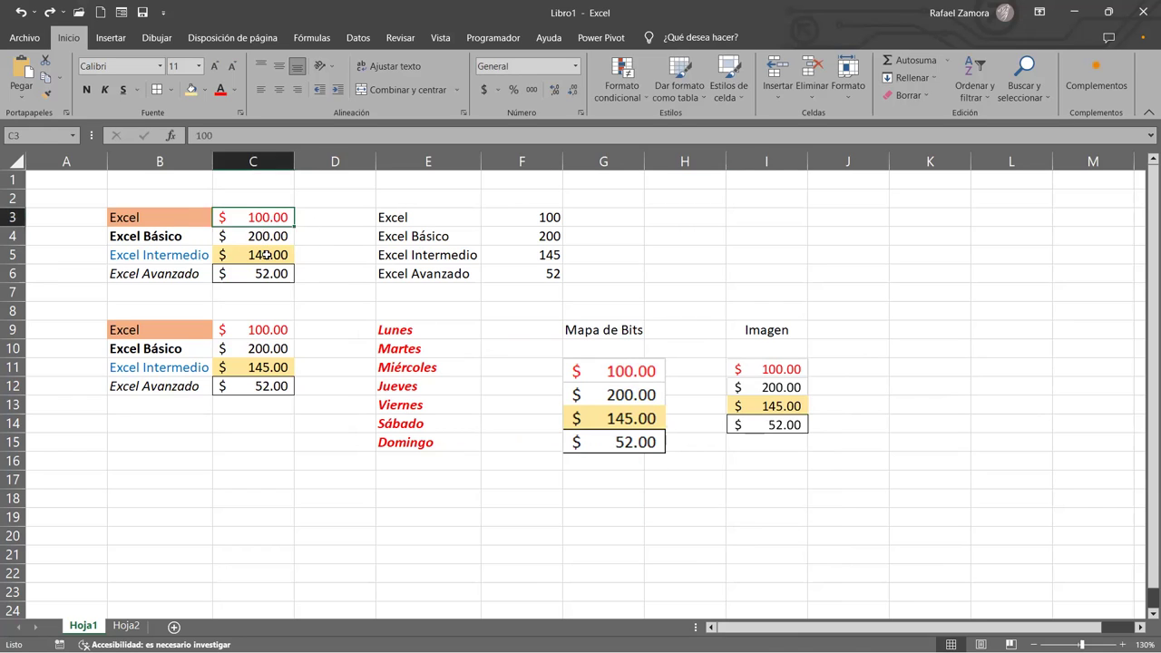
Paste the C3:C6 prices as a linked picture and place it in K10:K14.
{"action": "left_click_drag", "start_coordinate": [273, 217], "coordinate": [264, 274]}
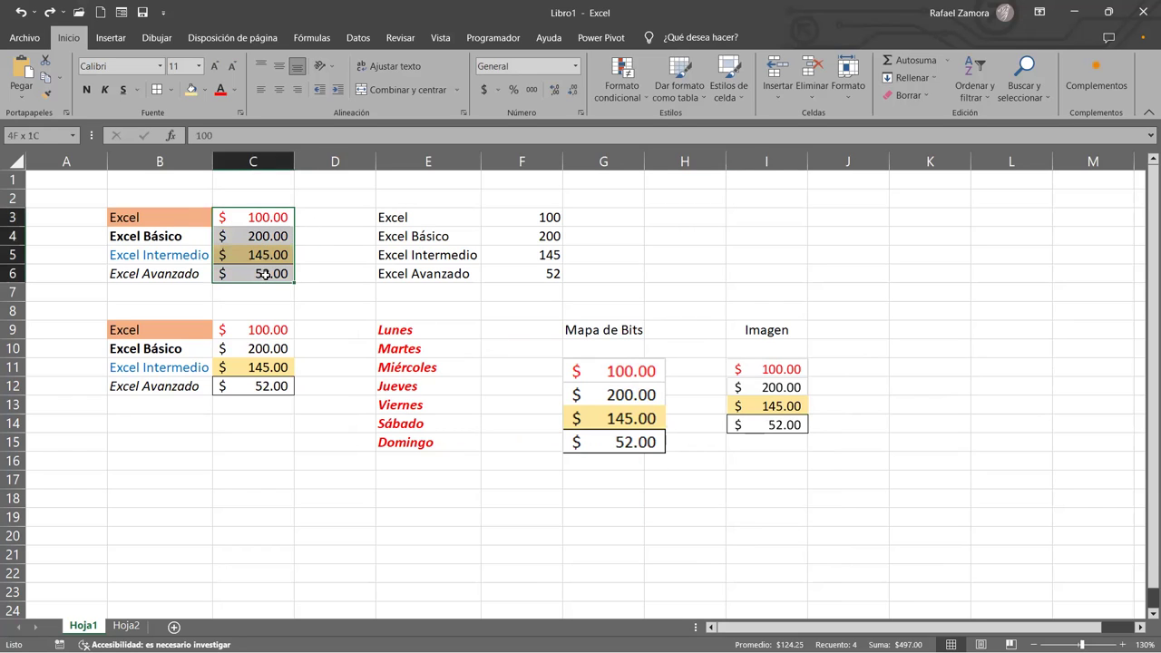
{"action": "left_click", "coordinate": [60, 78]}
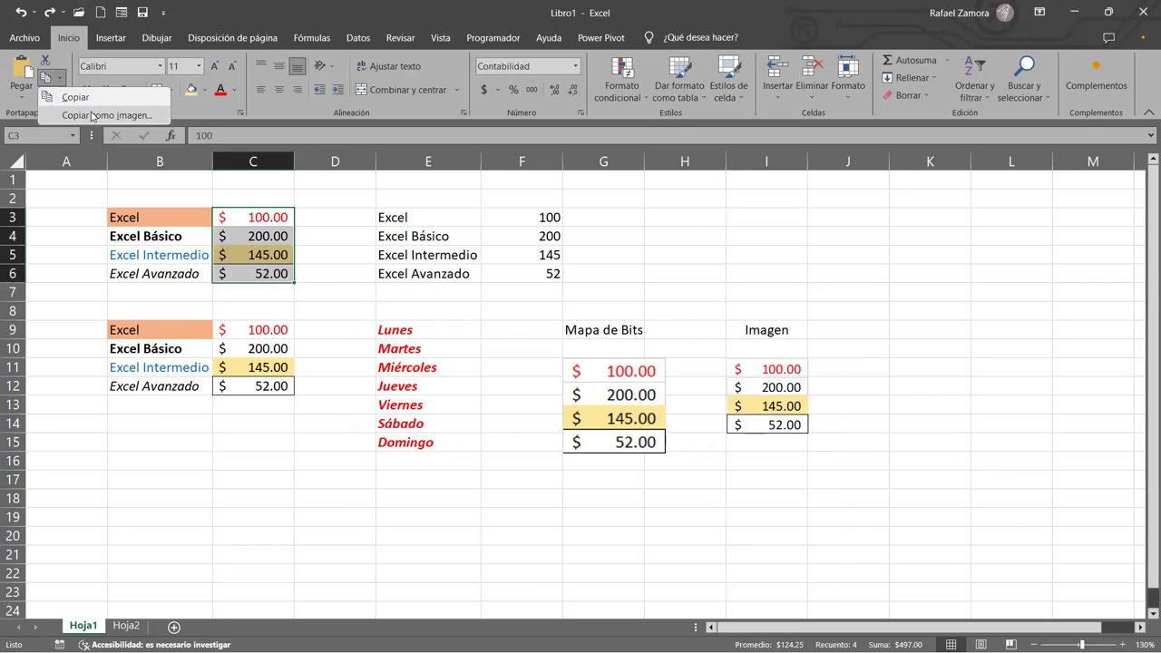
{"action": "left_click", "coordinate": [76, 97]}
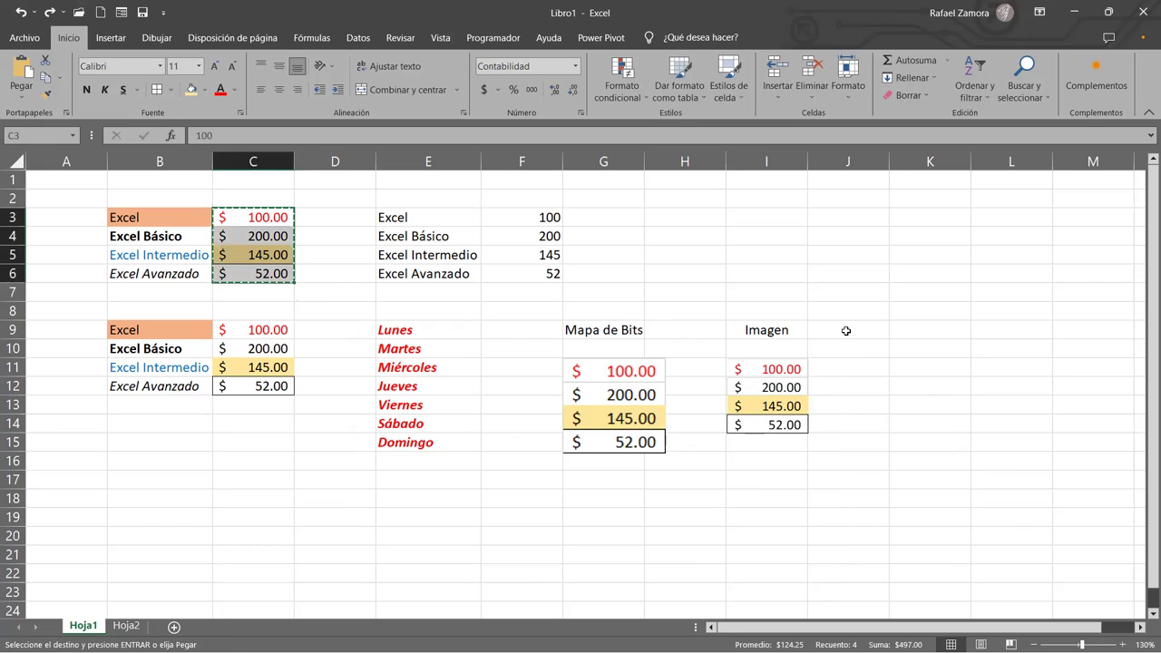
{"action": "left_click", "coordinate": [905, 367]}
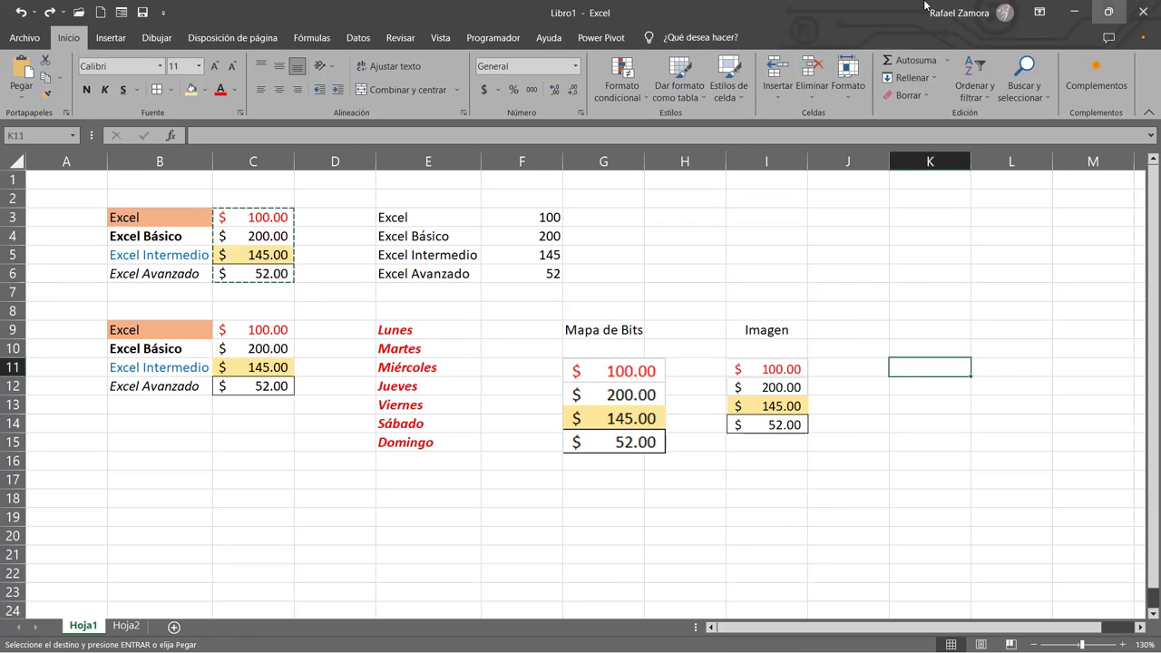
{"action": "left_click", "coordinate": [21, 92]}
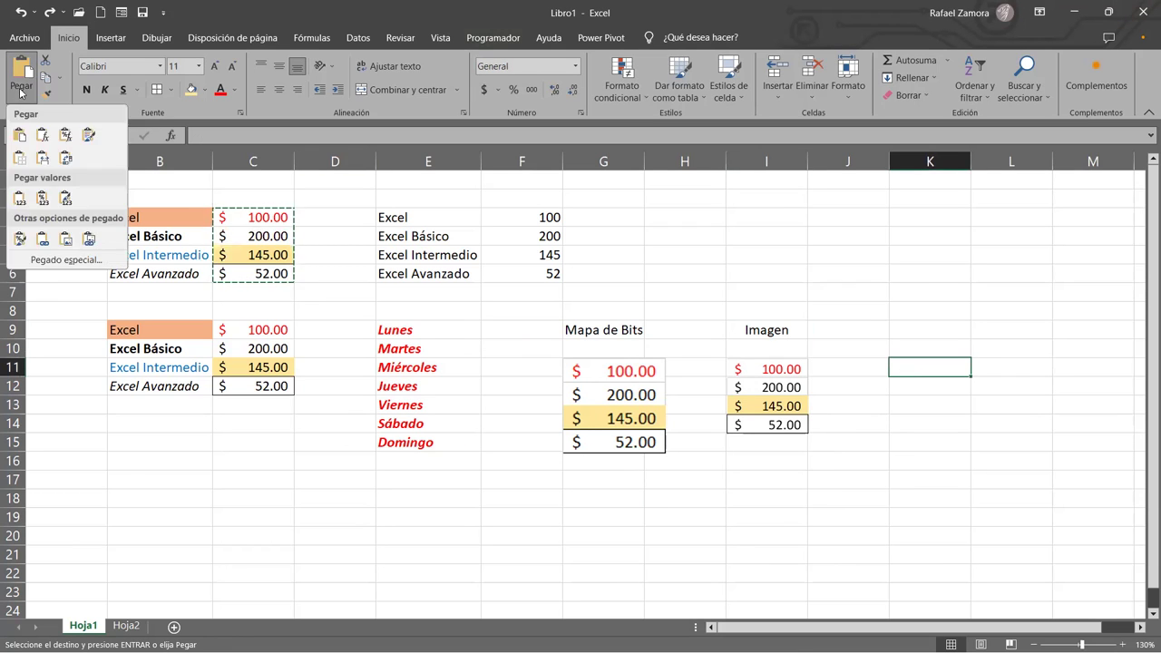
{"action": "left_click", "coordinate": [88, 240]}
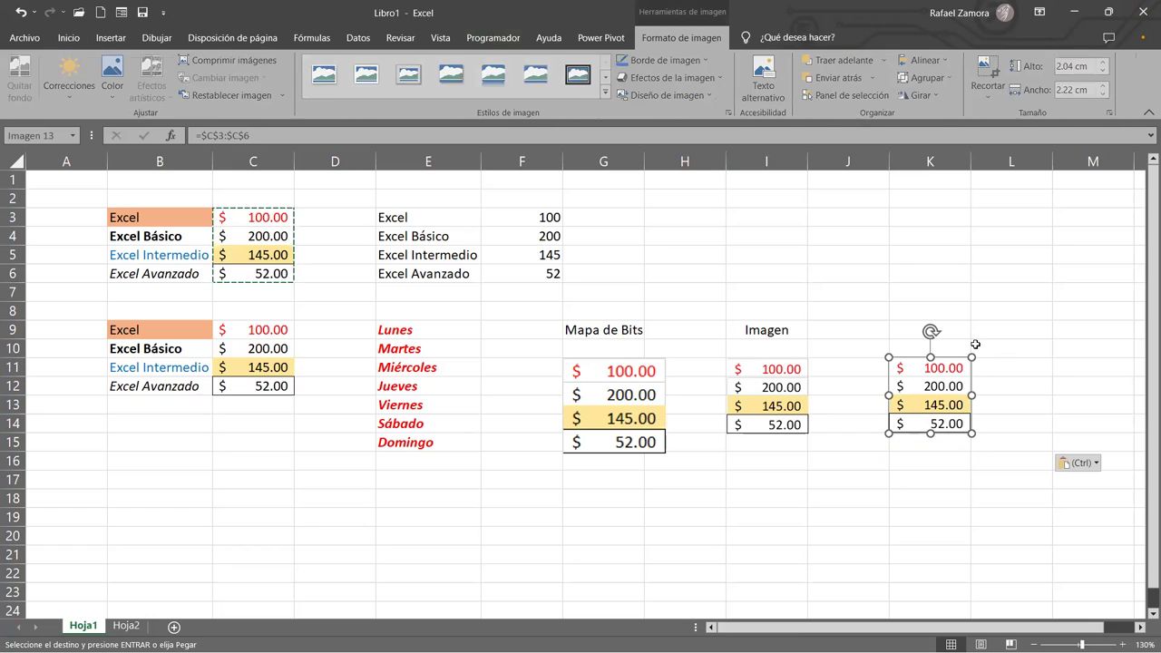
{"action": "left_click_drag", "start_coordinate": [929, 374], "coordinate": [939, 339]}
{"action": "left_click_drag", "start_coordinate": [939, 287], "coordinate": [814, 323]}
{"action": "key", "text": "ctrl+z"}
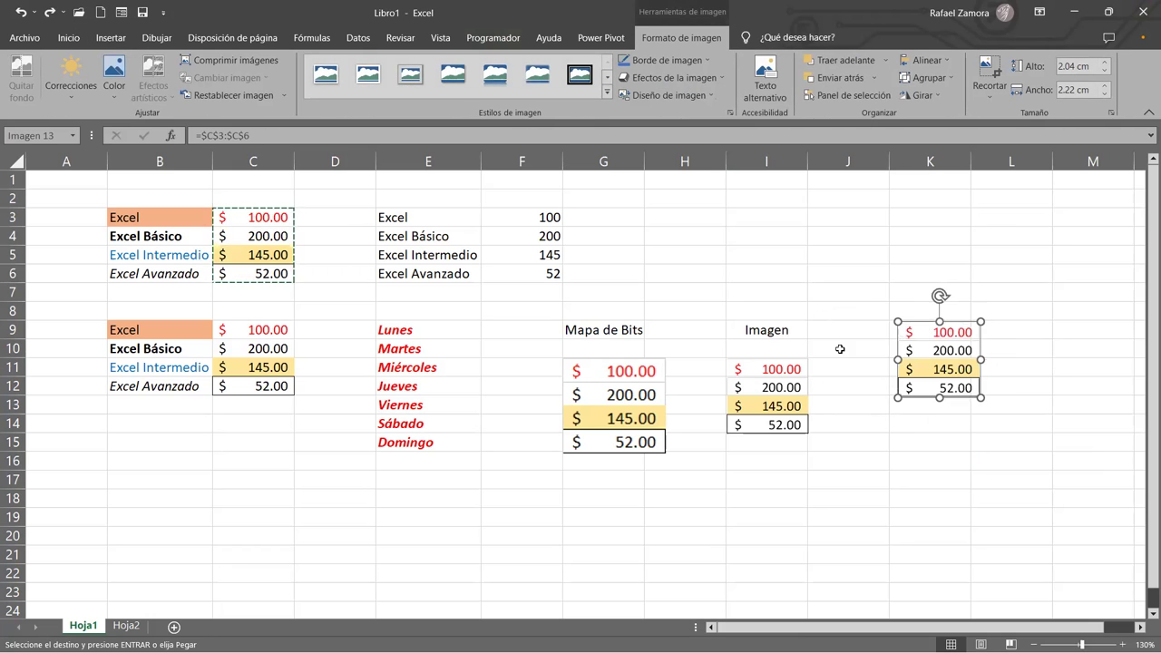
{"action": "left_click_drag", "start_coordinate": [946, 363], "coordinate": [937, 405]}
{"action": "left_click", "coordinate": [735, 242]}
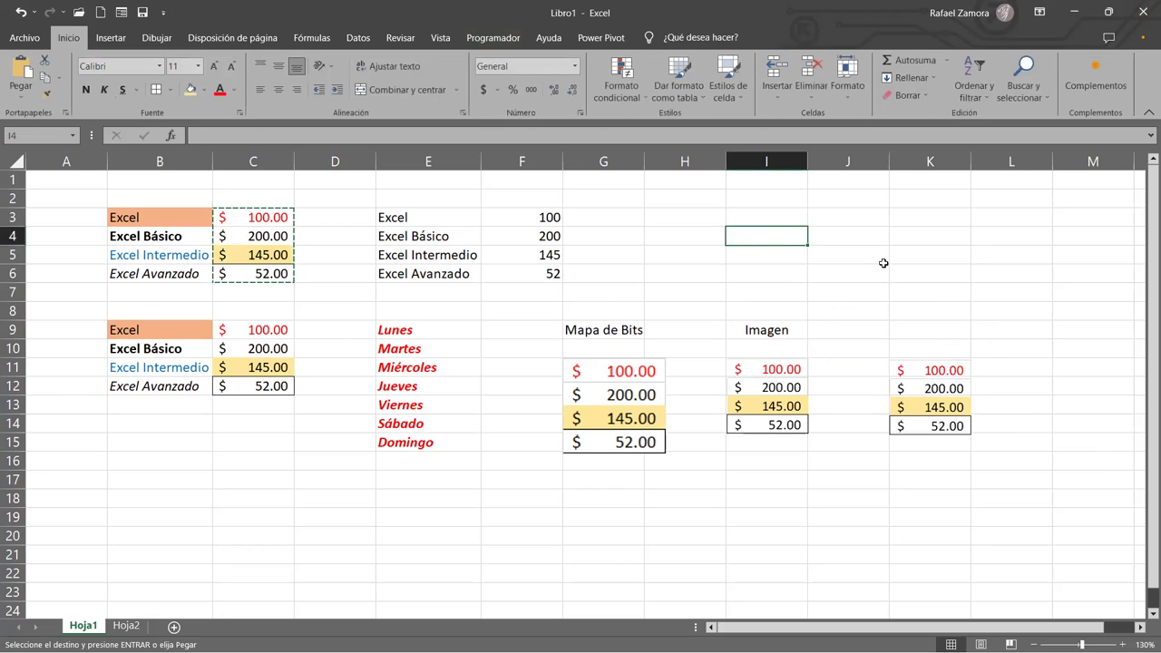
Add the heading 'Vinculo' in K9 above the linked picture.
{"action": "left_click", "coordinate": [940, 325]}
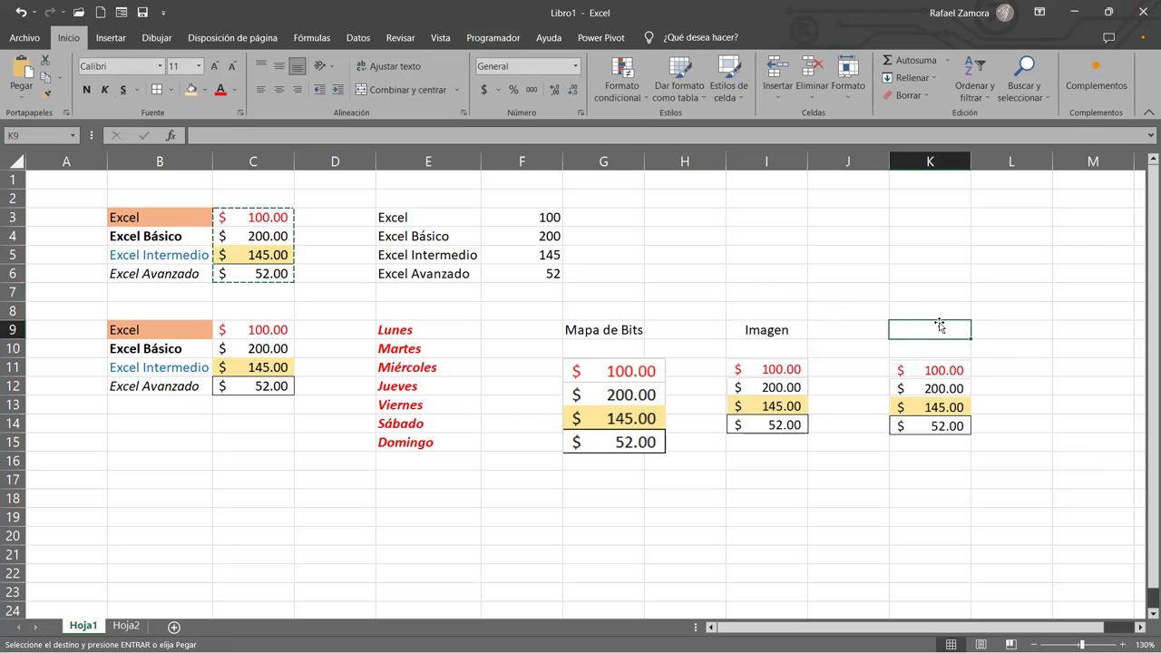
{"action": "type", "text": "Vinculo"}
{"action": "key", "text": "Return"}
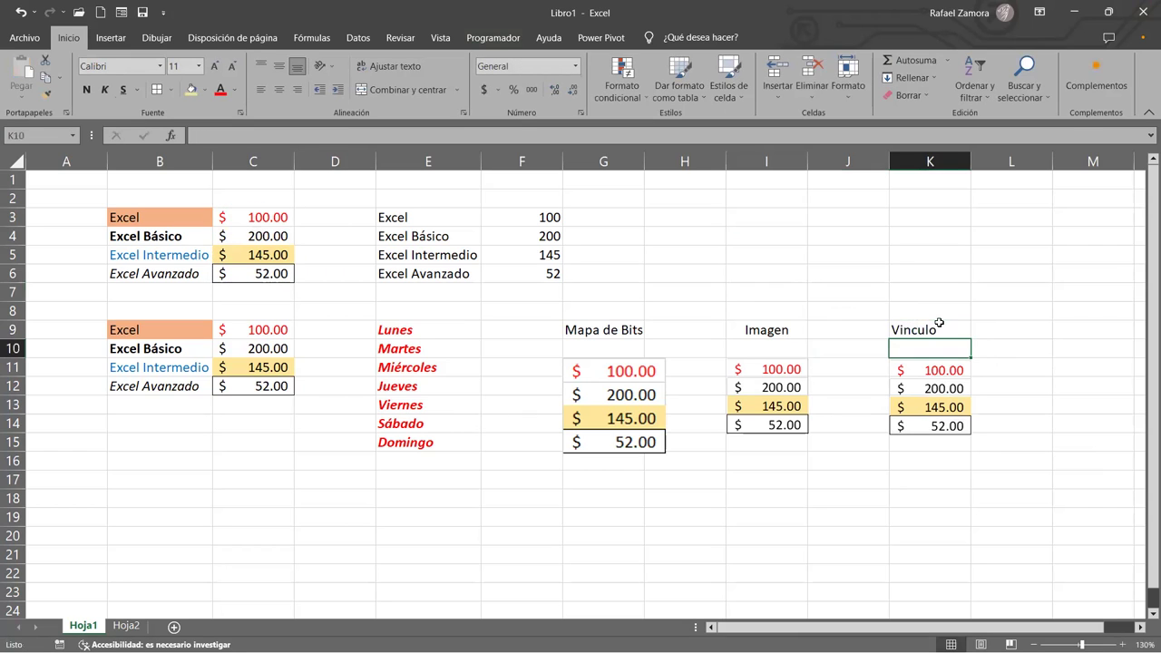
Change the Excel price in C3 to 500 and the Excel Básico price in C4 to 25.
{"action": "left_click", "coordinate": [297, 215]}
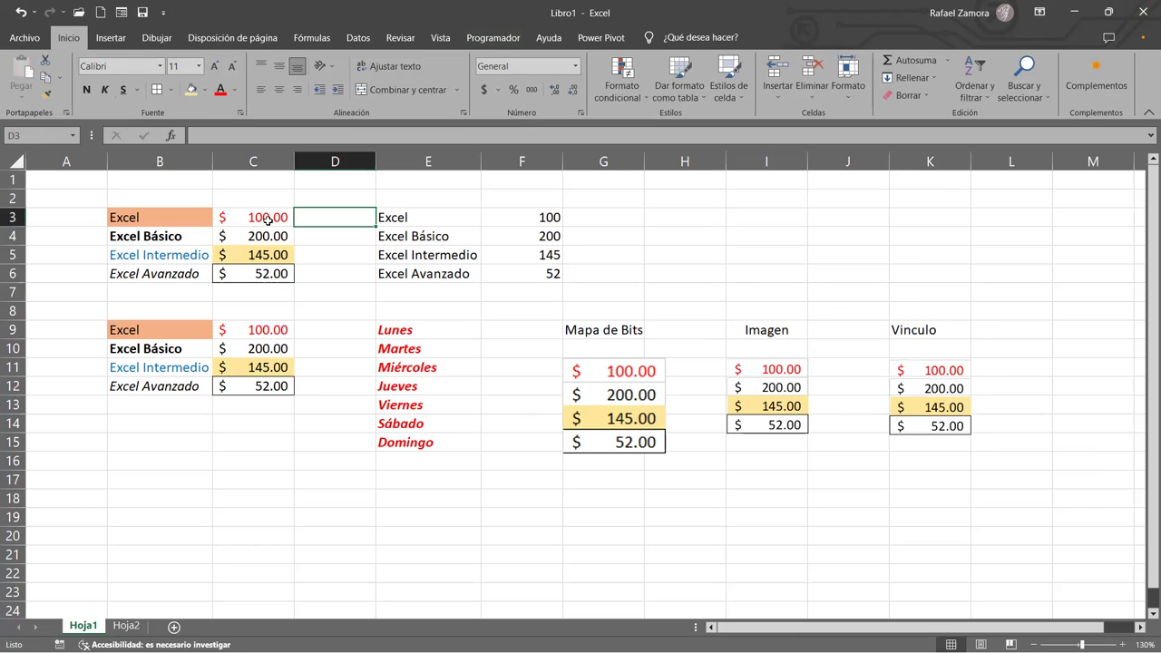
{"action": "left_click", "coordinate": [268, 220]}
{"action": "type", "text": "500"}
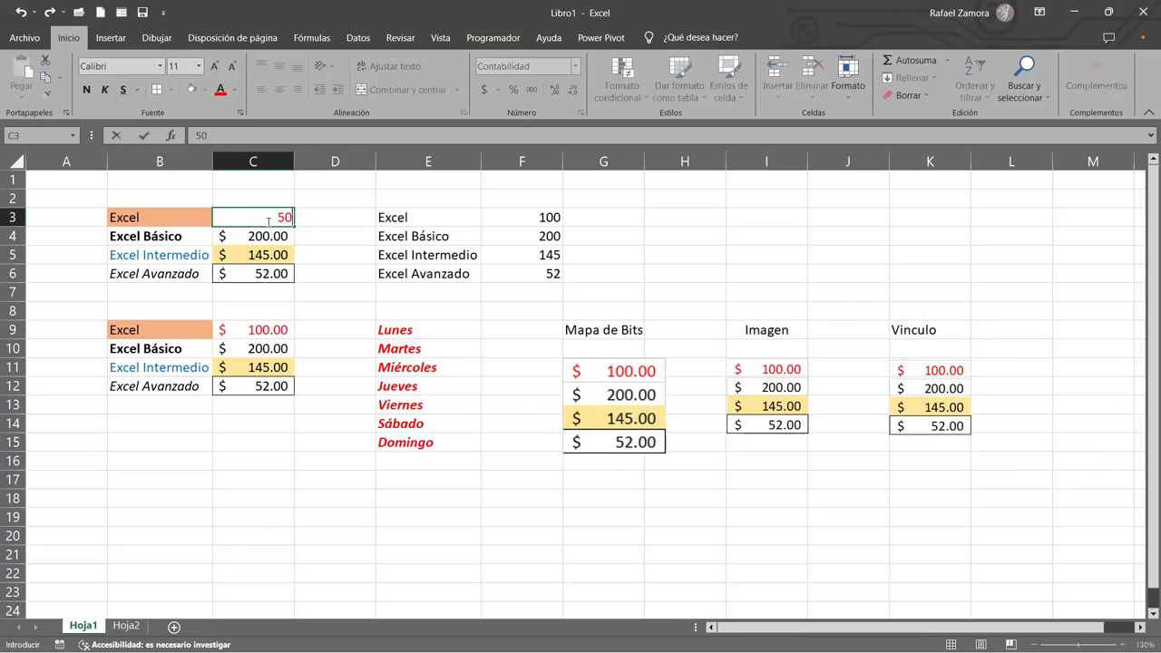
{"action": "key", "text": "Return"}
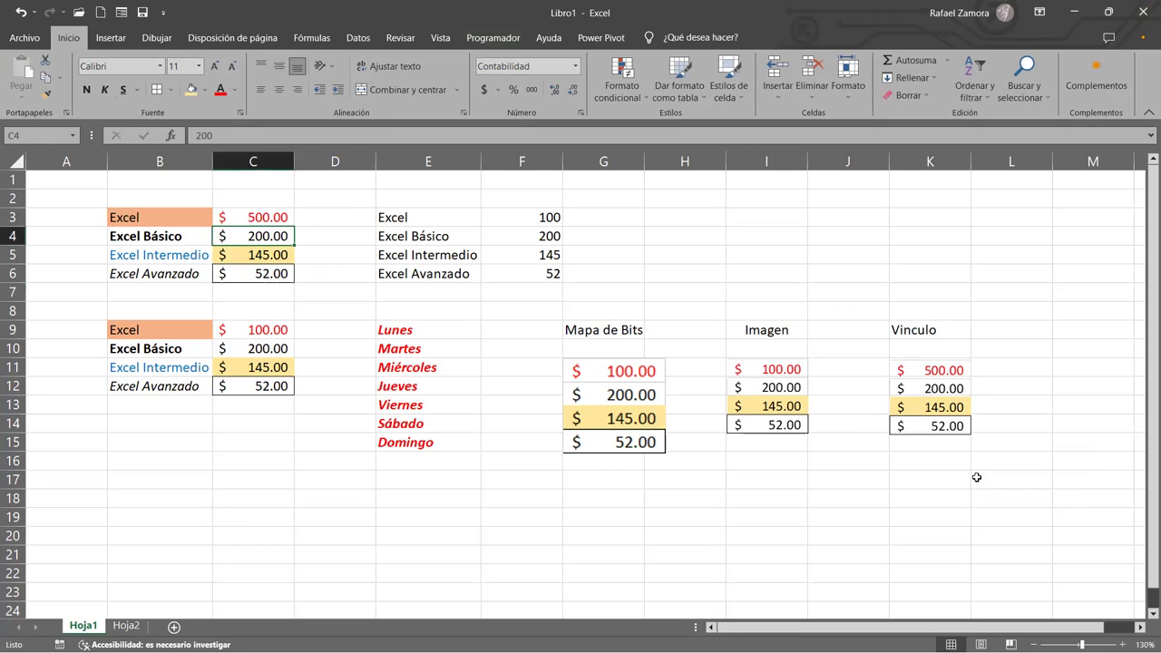
{"action": "left_click", "coordinate": [939, 381]}
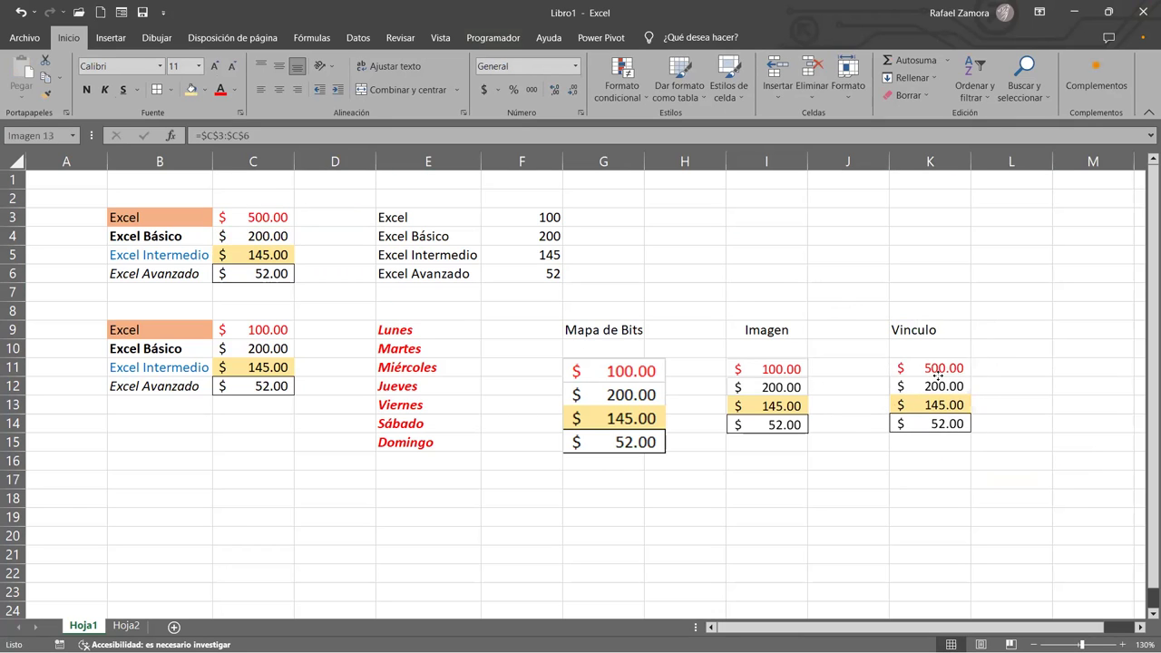
{"action": "left_click", "coordinate": [982, 491]}
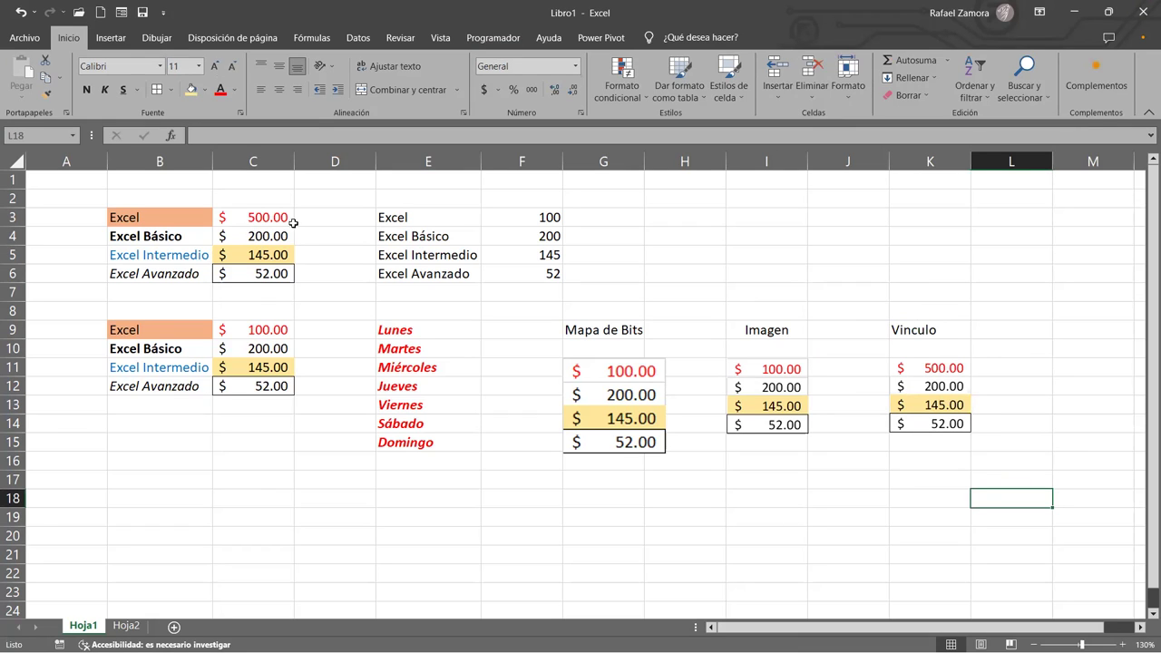
{"action": "left_click", "coordinate": [259, 235]}
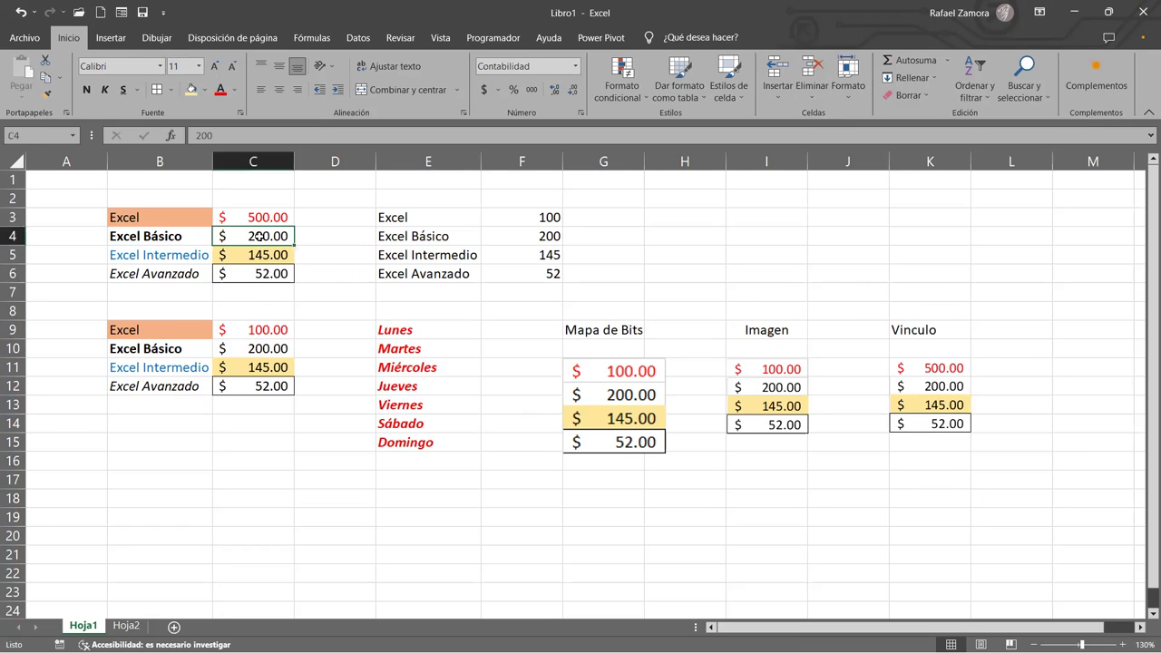
{"action": "type", "text": "25"}
{"action": "key", "text": "Return"}
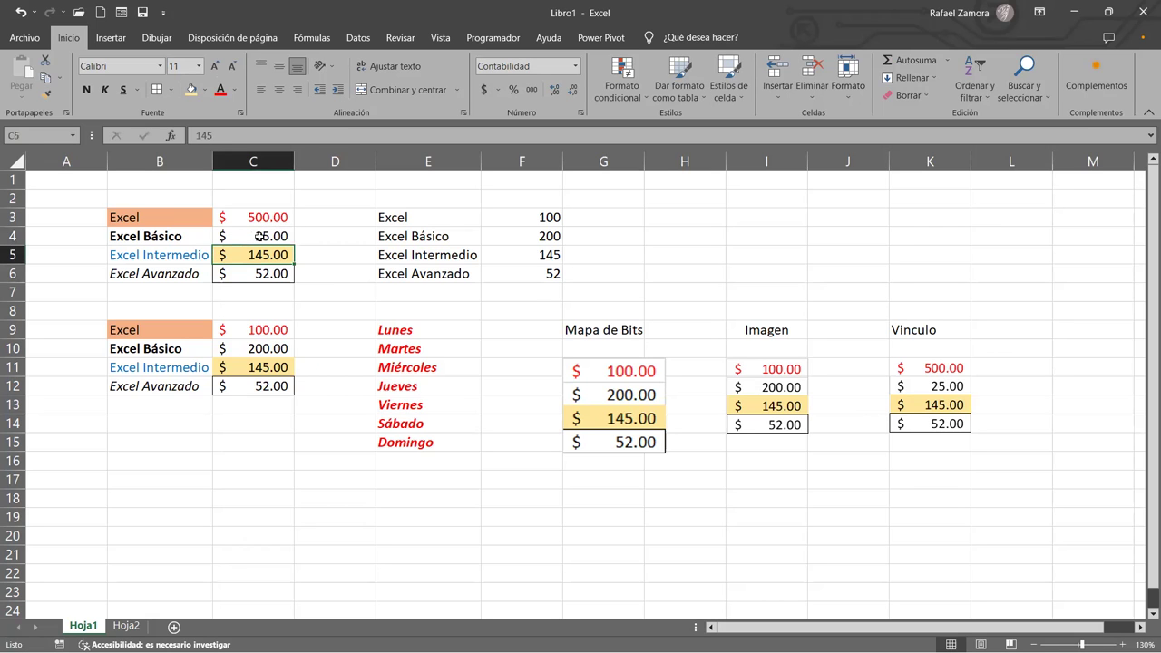
Enlarge the Vinculo linked picture to about twice its size.
{"action": "left_click_drag", "start_coordinate": [958, 384], "coordinate": [954, 381]}
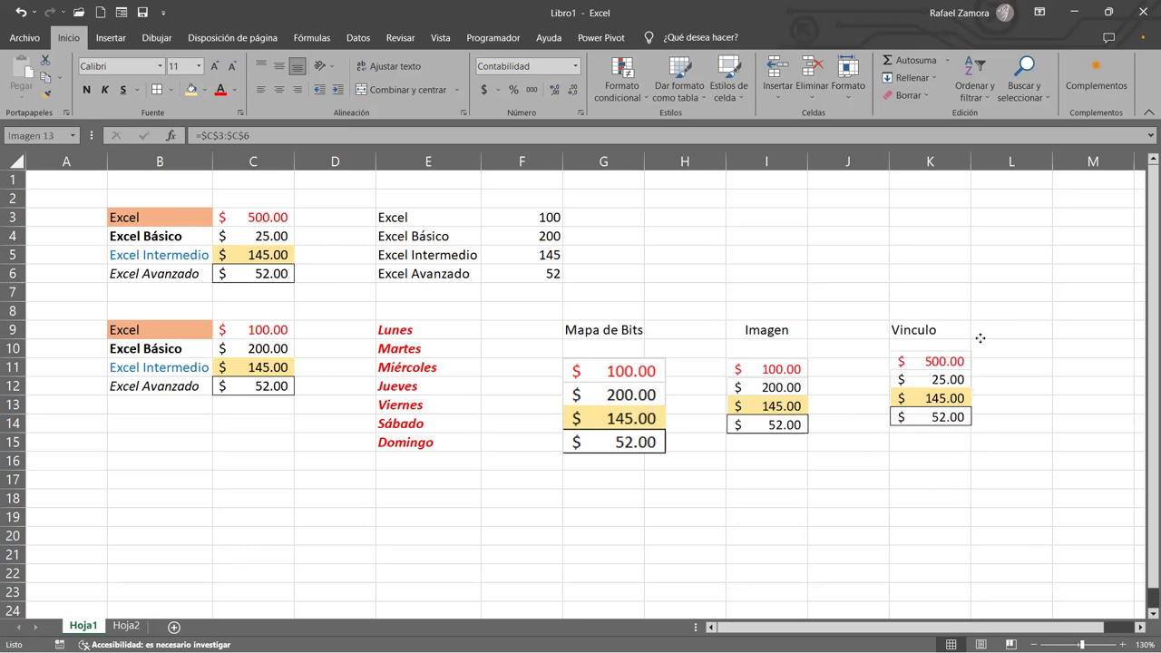
{"action": "left_click_drag", "start_coordinate": [966, 432], "coordinate": [1008, 513]}
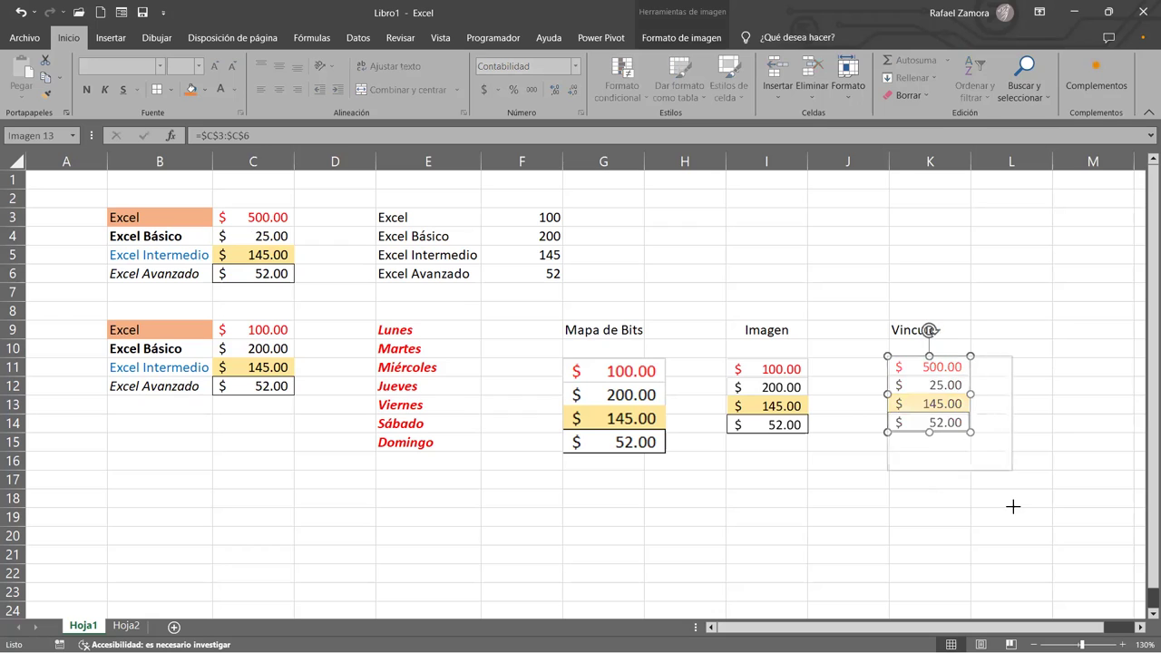
{"action": "left_click", "coordinate": [707, 549]}
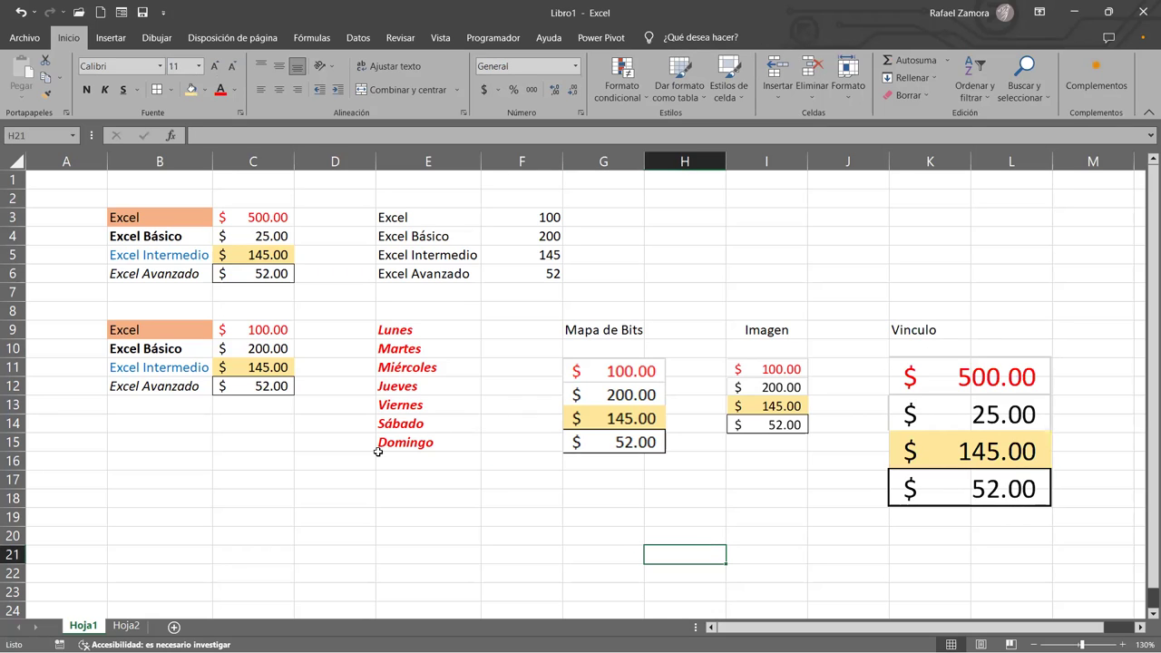
Change the Excel Intermedio price in C5 to 75.
{"action": "left_click", "coordinate": [272, 248]}
{"action": "type", "text": "75"}
{"action": "key", "text": "Return"}
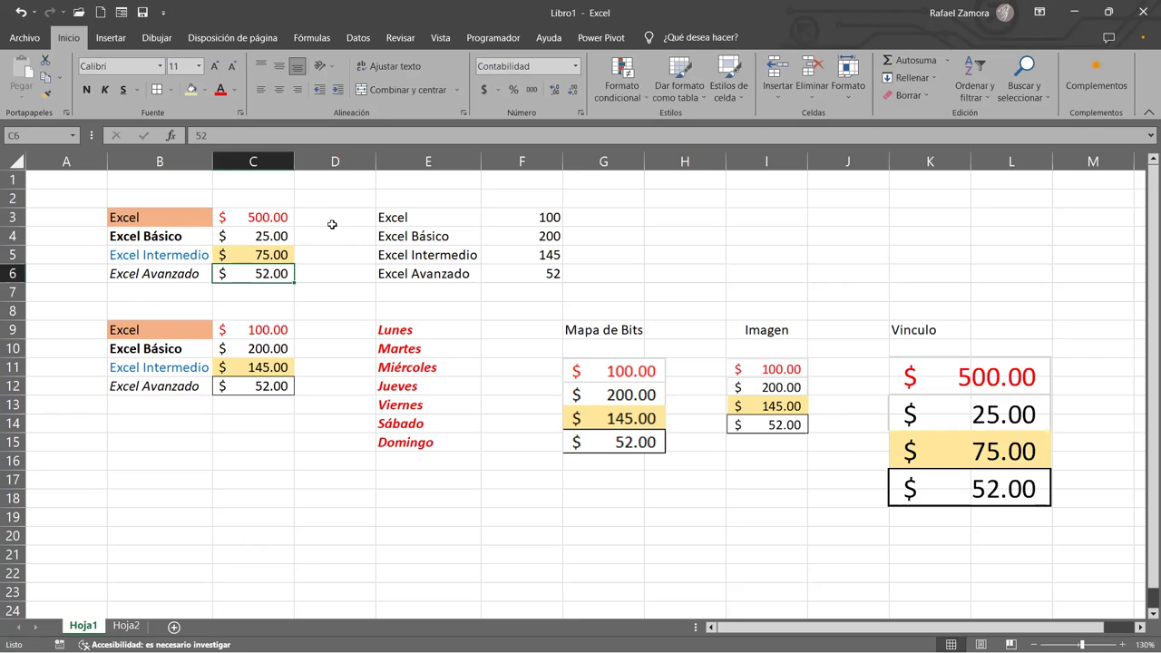
{"action": "left_click", "coordinate": [925, 405]}
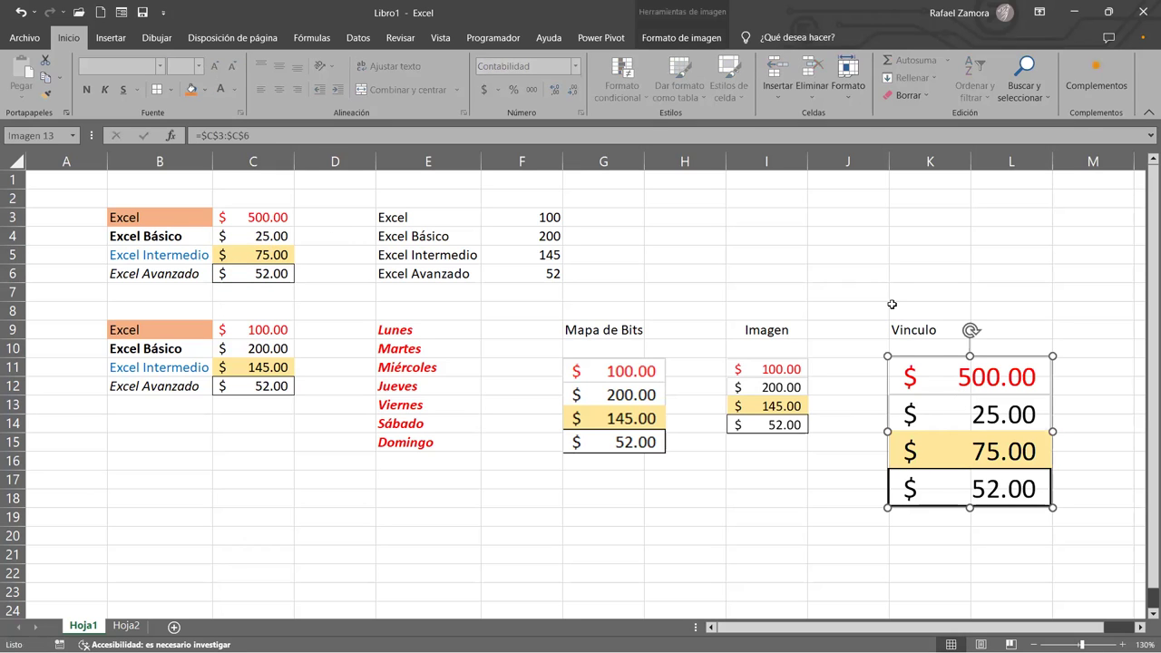
{"action": "left_click", "coordinate": [752, 494]}
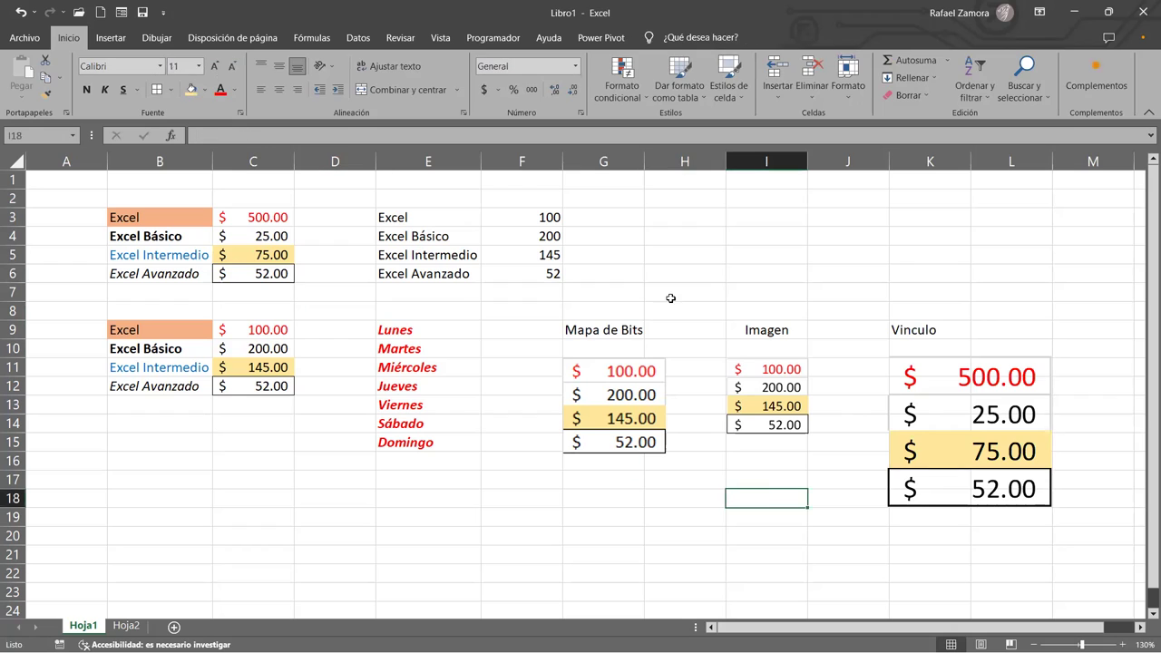
{"action": "left_click", "coordinate": [602, 330]}
{"action": "left_click", "coordinate": [760, 332]}
{"action": "left_click", "coordinate": [938, 338]}
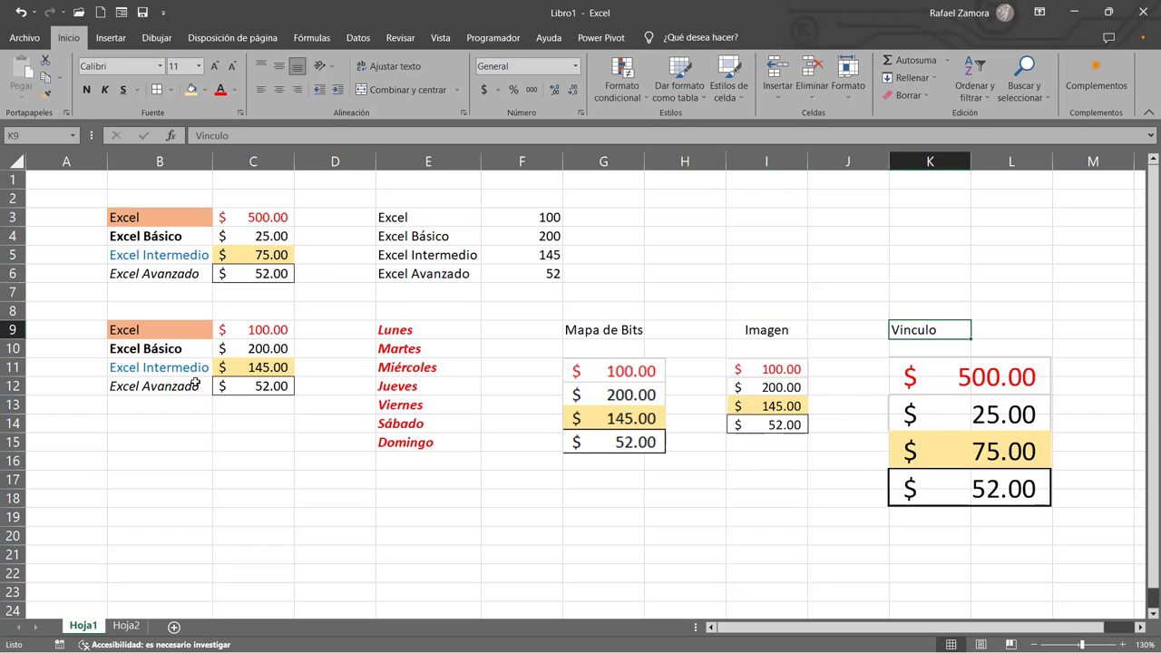
{"action": "left_click_drag", "start_coordinate": [256, 213], "coordinate": [265, 272]}
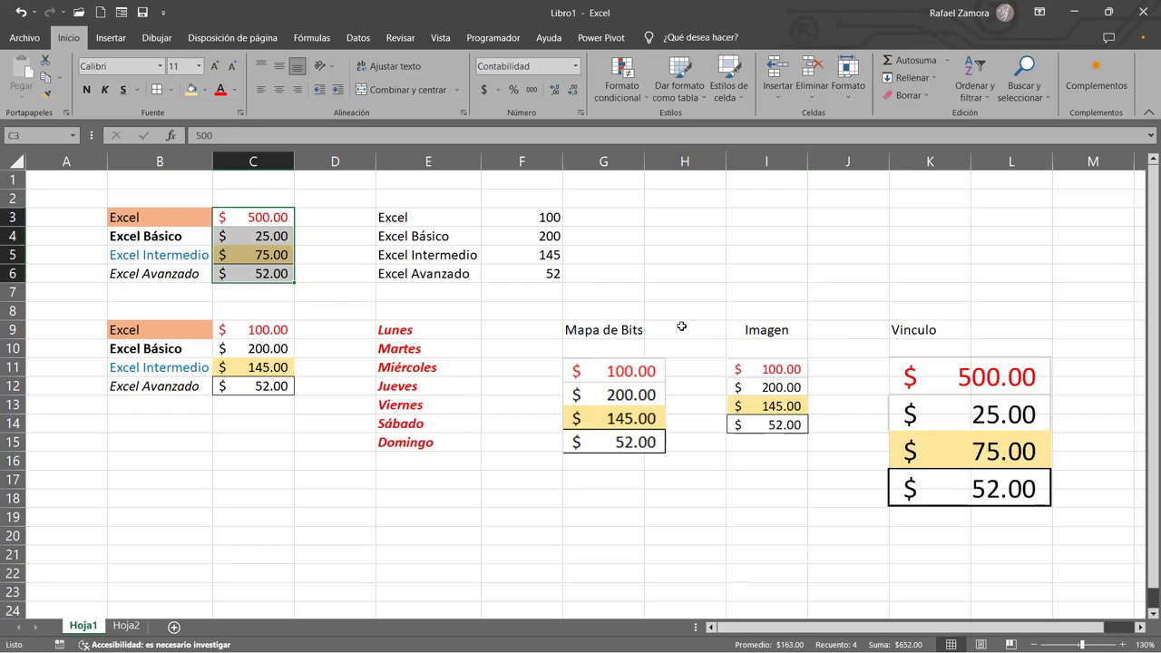
{"action": "left_click", "coordinate": [605, 490]}
{"action": "left_click", "coordinate": [689, 554]}
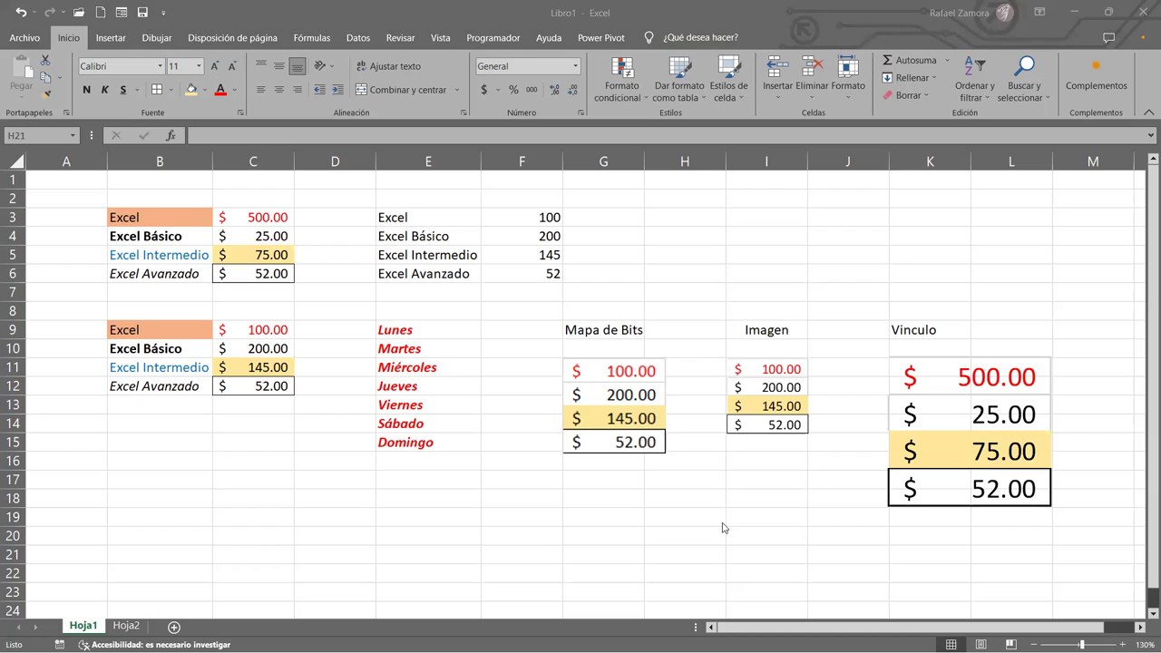
{"action": "left_click", "coordinate": [671, 555]}
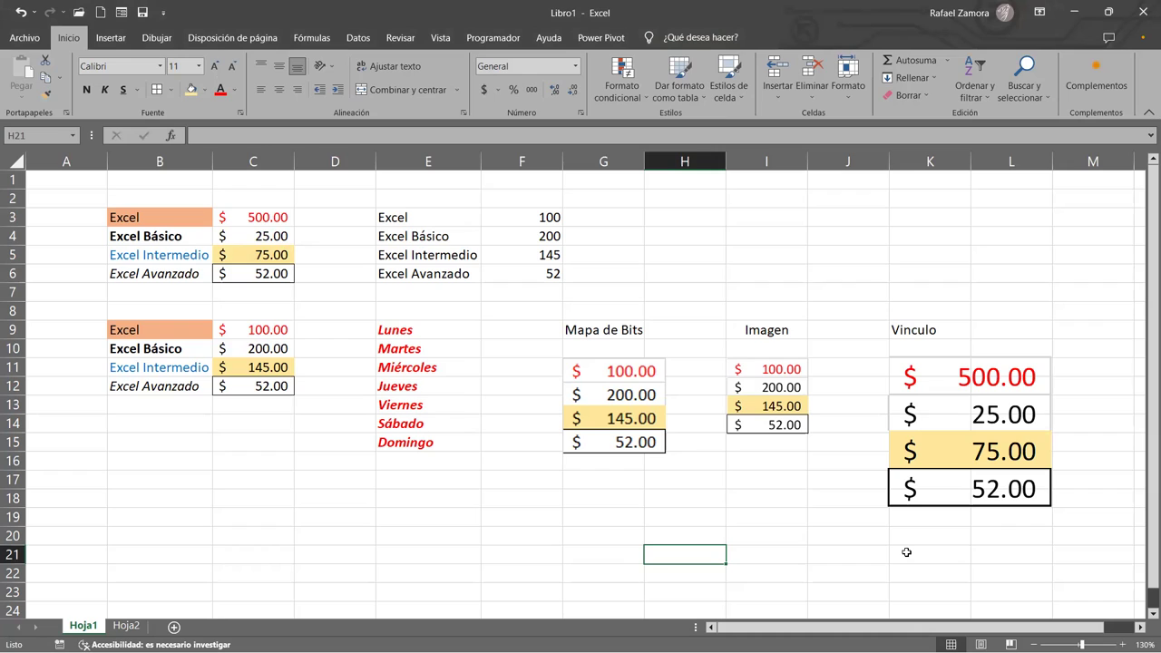
{"action": "left_click", "coordinate": [742, 272]}
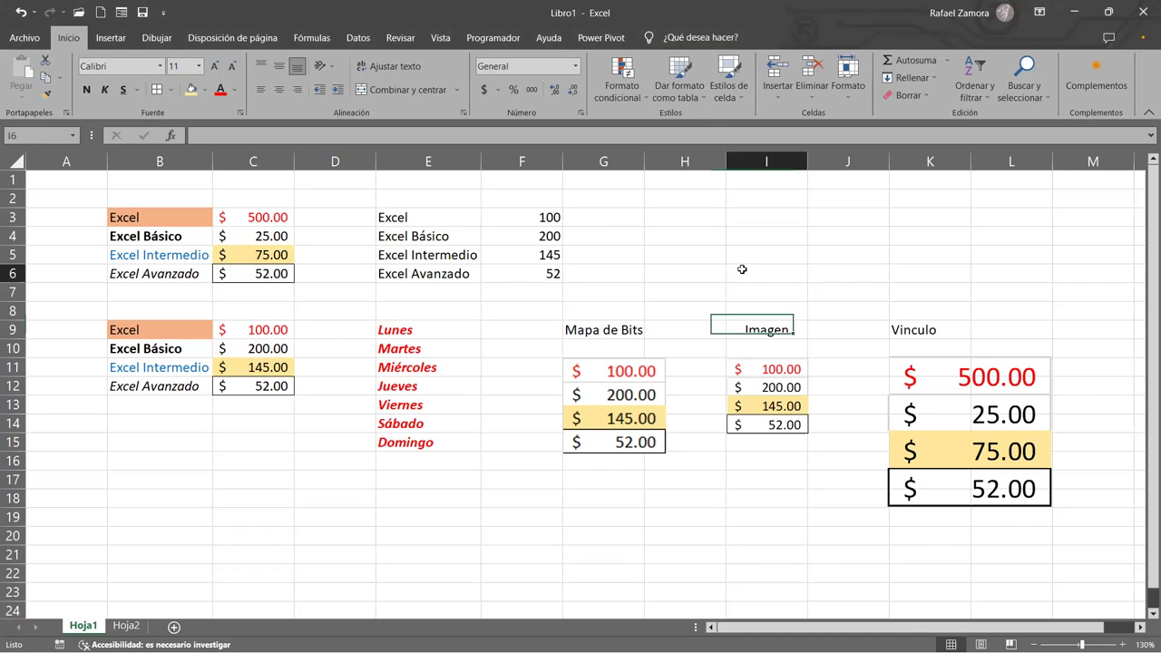
{"action": "left_click", "coordinate": [413, 486]}
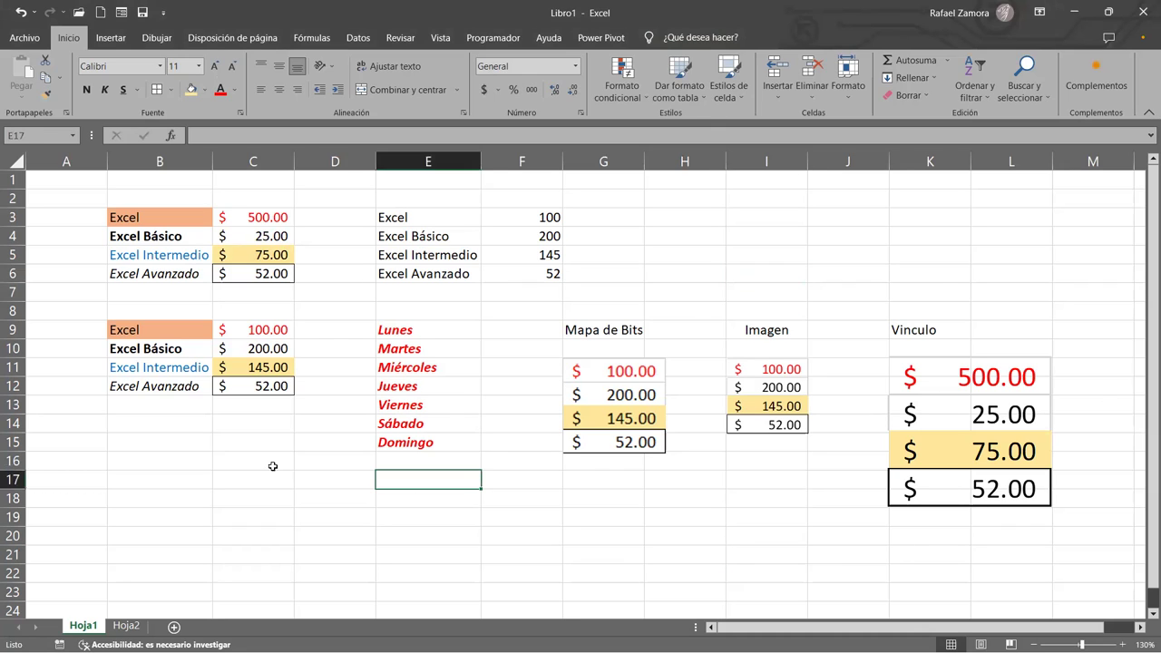
{"action": "left_click", "coordinate": [127, 626]}
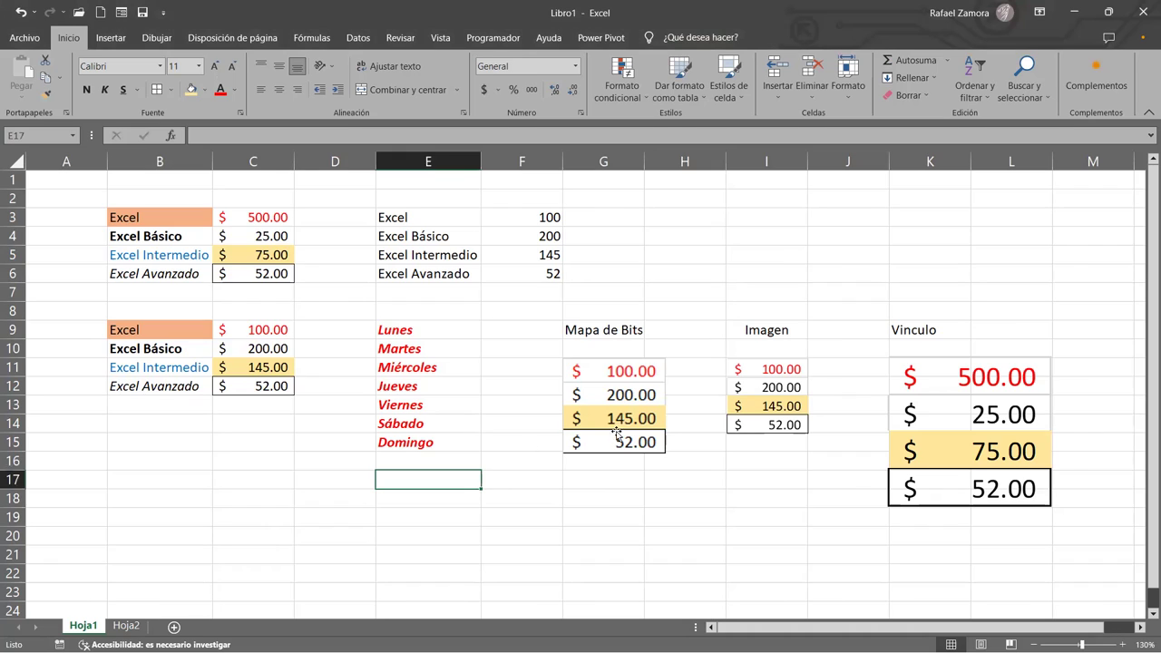
{"action": "left_click", "coordinate": [766, 498]}
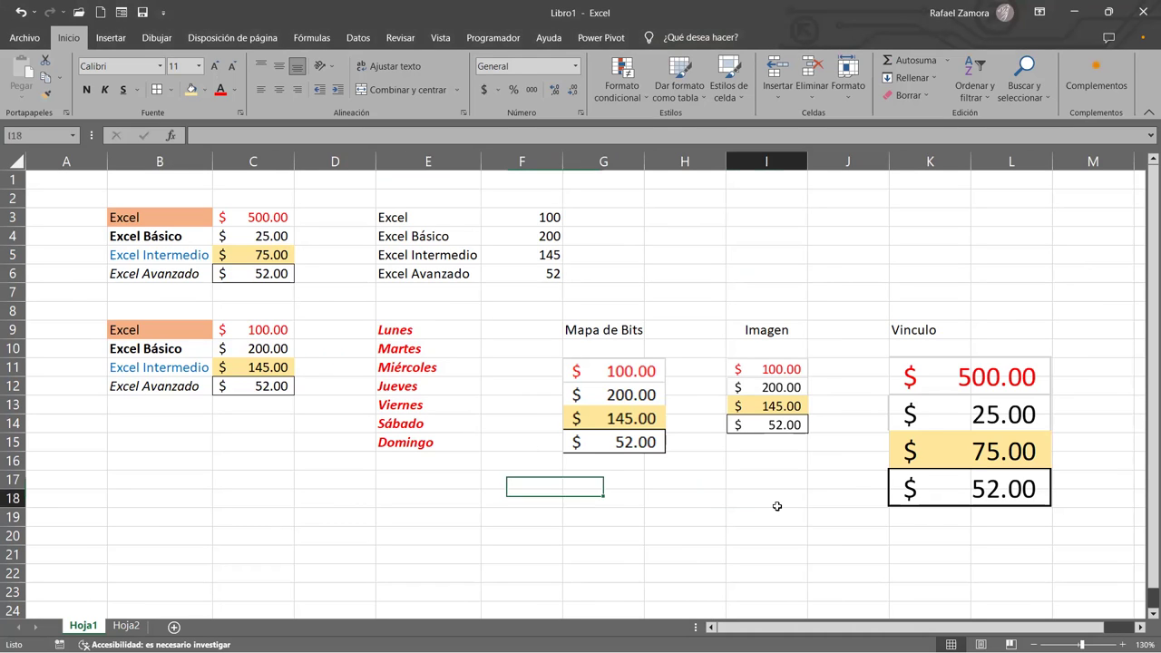
{"action": "left_click", "coordinate": [940, 420]}
Delete the old linked picture and copy the whole B3:C6 price table.
{"action": "key", "text": "Delete"}
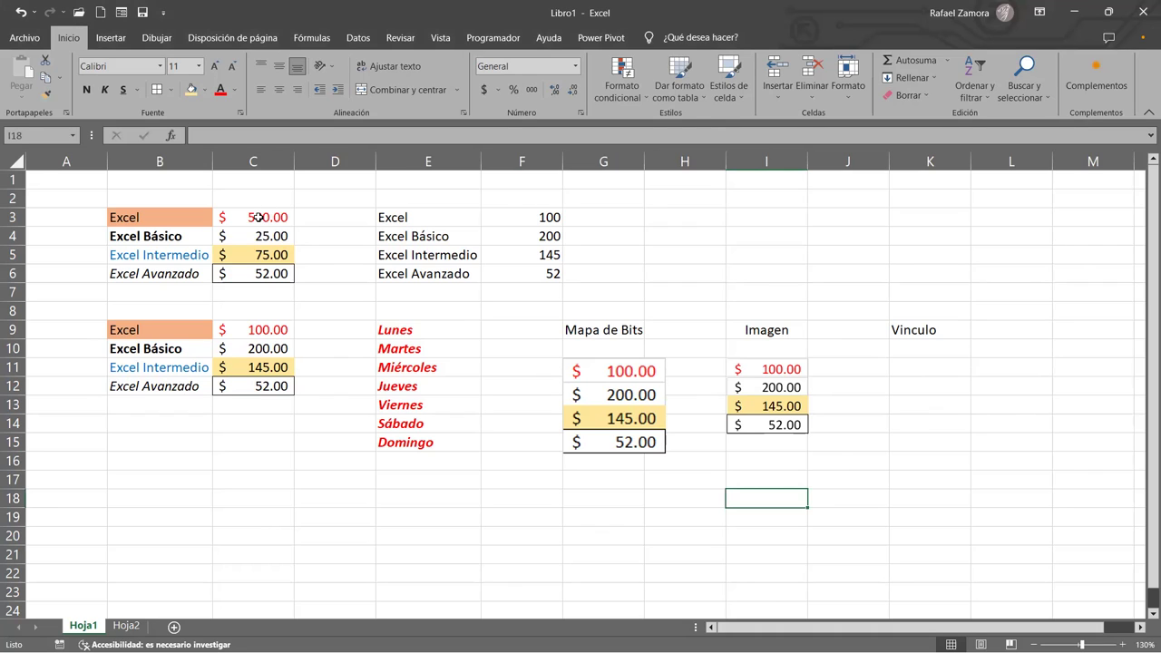
{"action": "left_click_drag", "start_coordinate": [258, 217], "coordinate": [261, 273]}
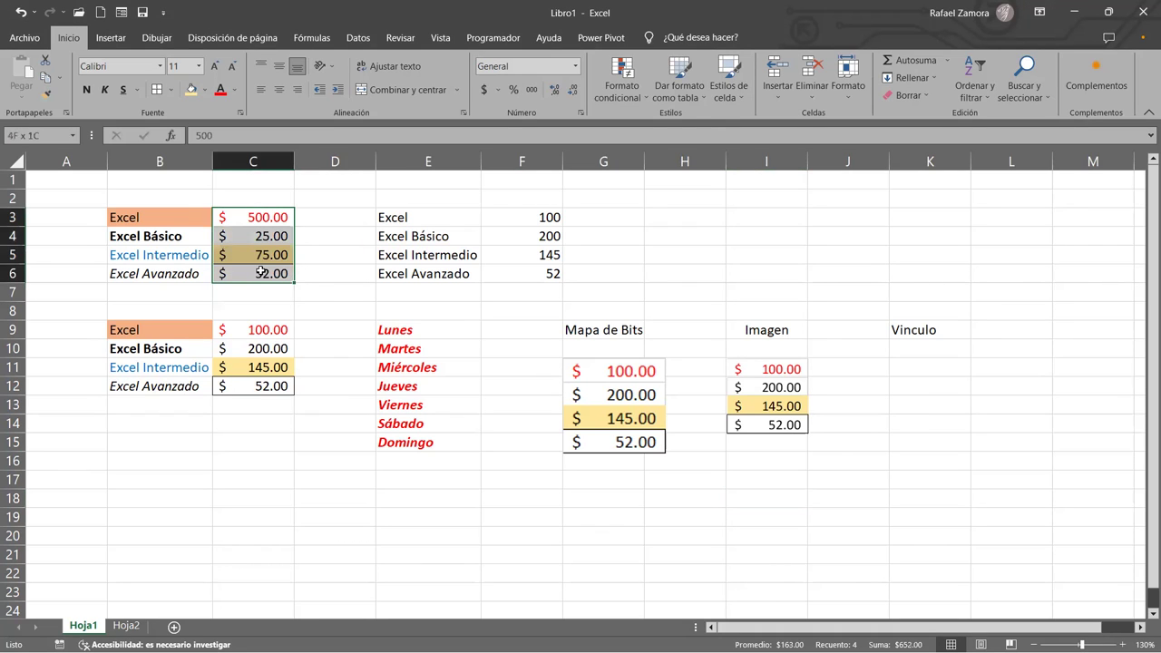
{"action": "left_click_drag", "start_coordinate": [150, 218], "coordinate": [247, 275]}
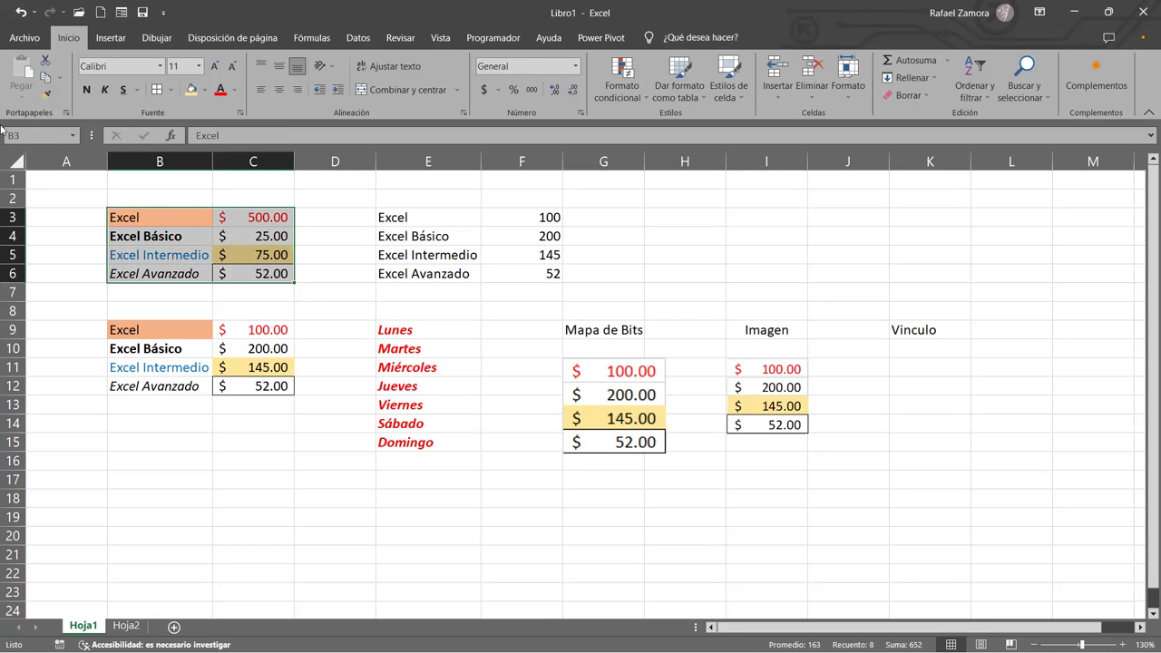
{"action": "left_click", "coordinate": [60, 77]}
{"action": "left_click", "coordinate": [68, 93]}
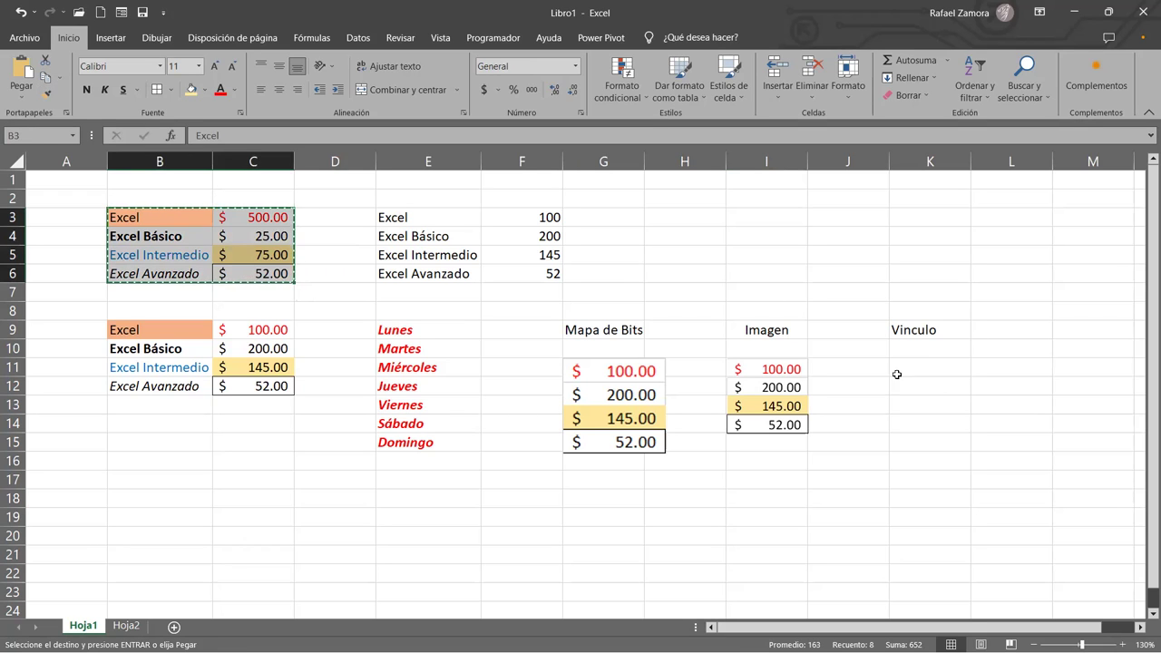
Paste the table as a linked picture, moved up near columns H–K and enlarged.
{"action": "left_click", "coordinate": [609, 504]}
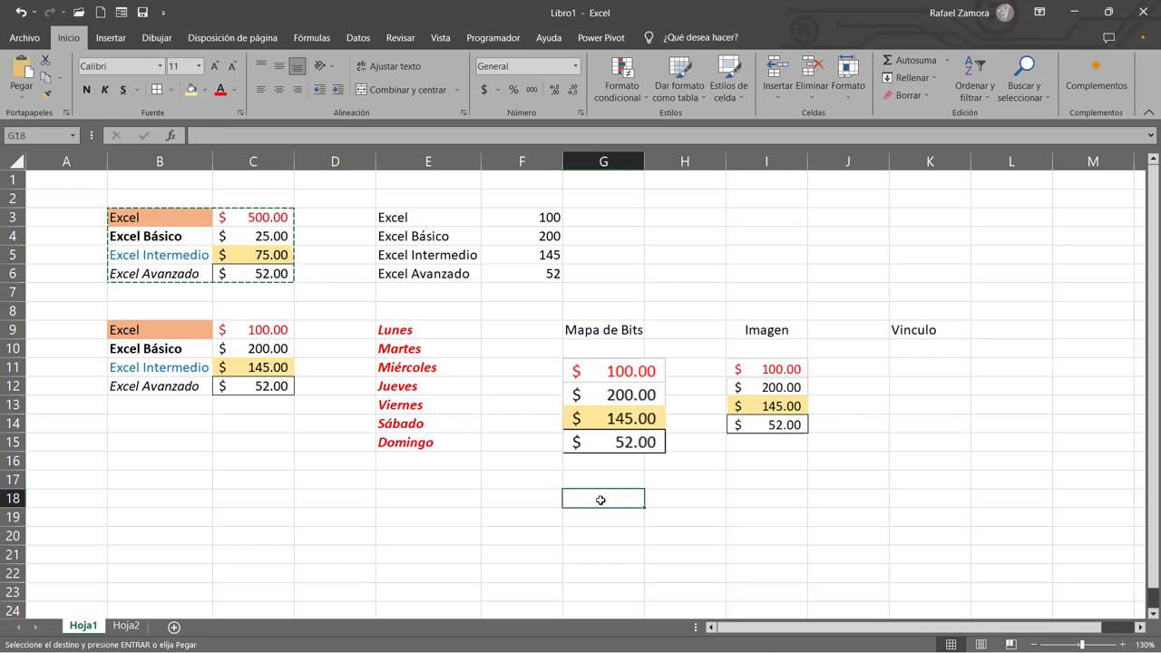
{"action": "left_click", "coordinate": [21, 95]}
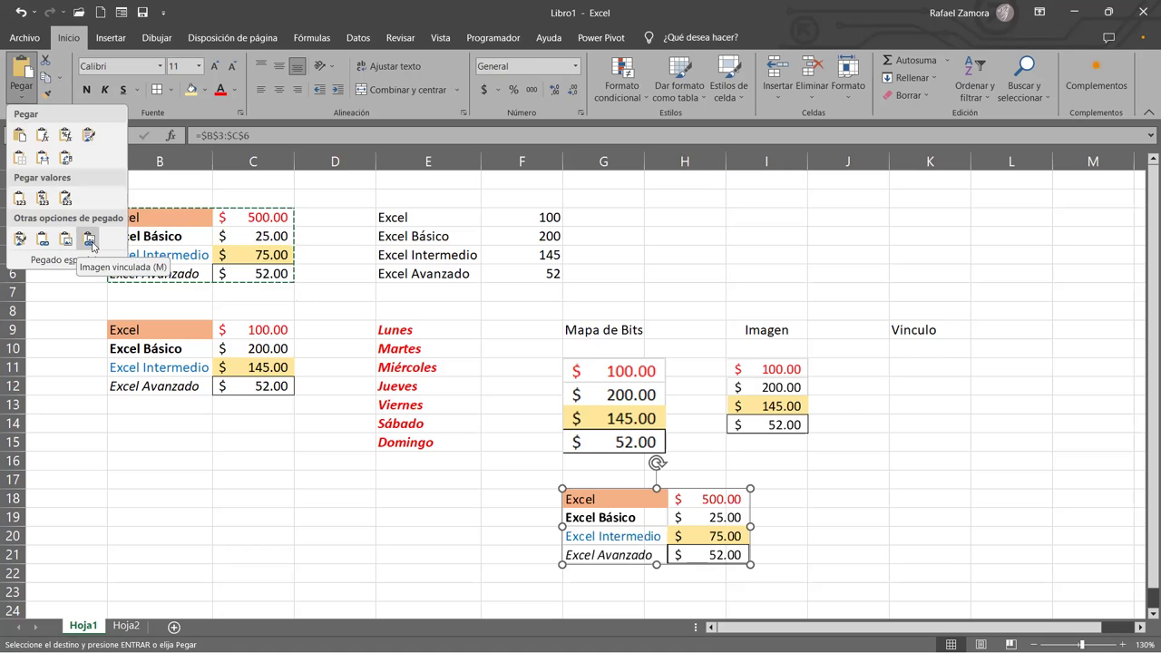
{"action": "left_click", "coordinate": [92, 244]}
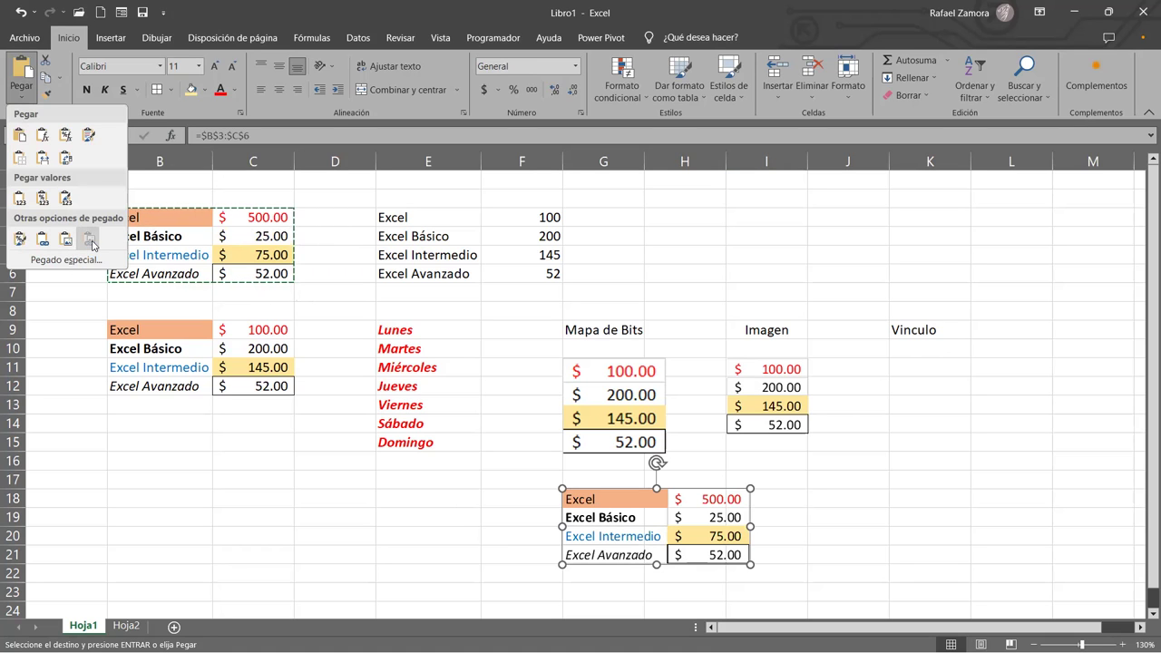
{"action": "left_click_drag", "start_coordinate": [697, 519], "coordinate": [795, 214]}
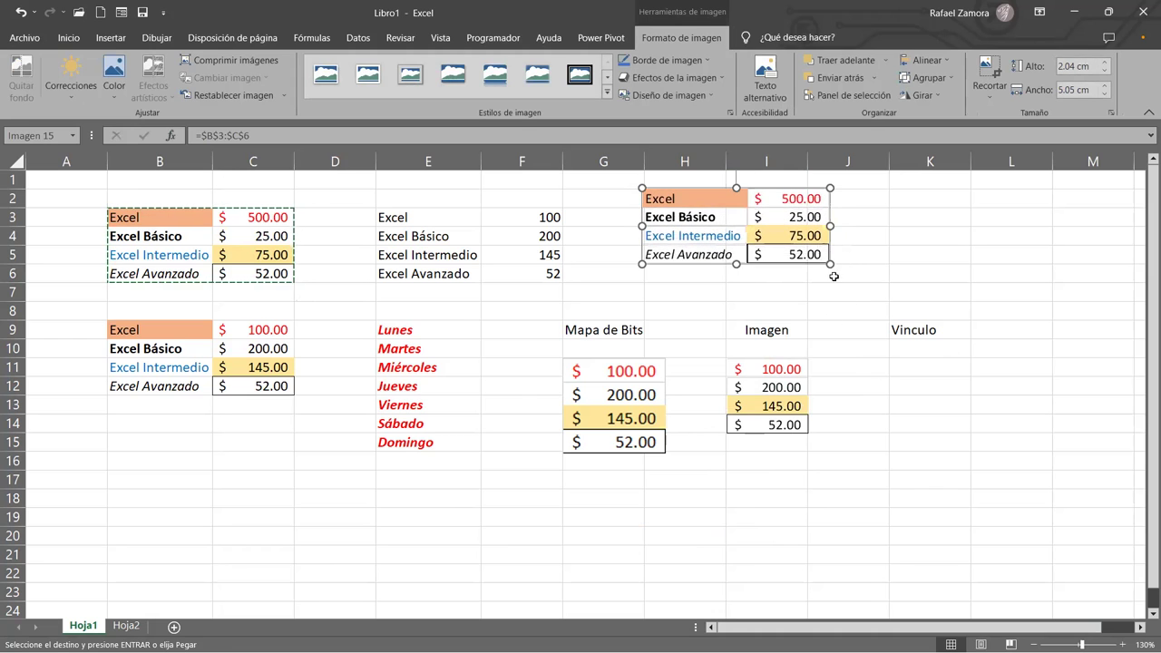
{"action": "left_click_drag", "start_coordinate": [832, 264], "coordinate": [938, 308]}
{"action": "left_click", "coordinate": [930, 461]}
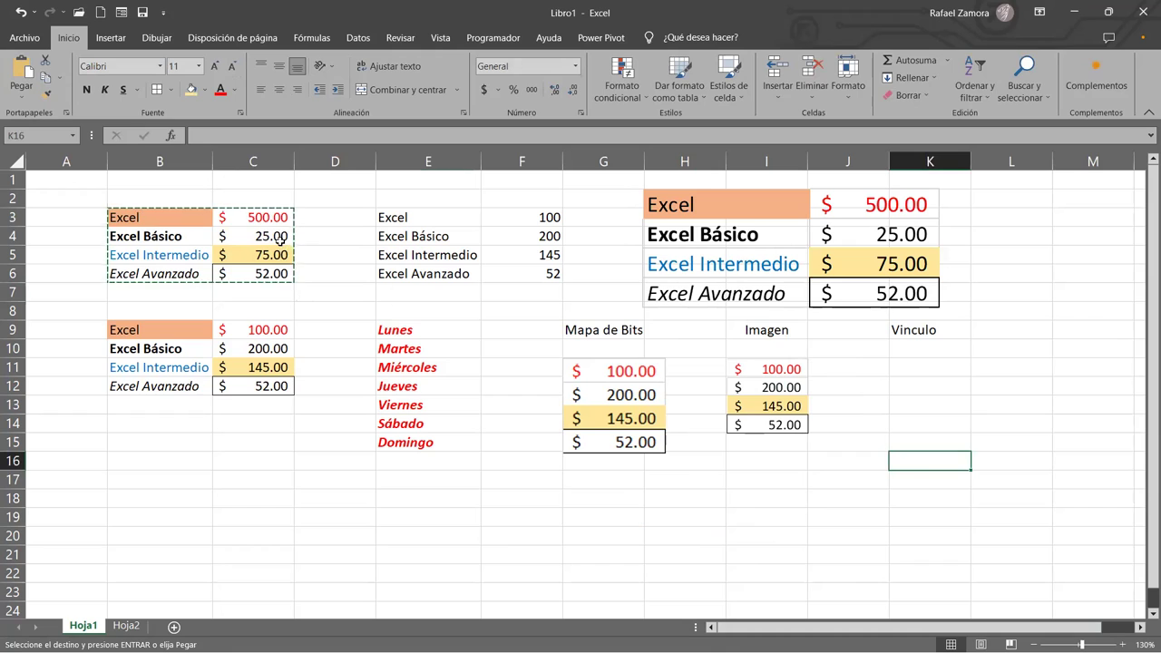
Change the Excel Básico price in C4 to 150 and the Excel price in C3 to 85.
{"action": "left_click", "coordinate": [280, 239]}
{"action": "type", "text": "150"}
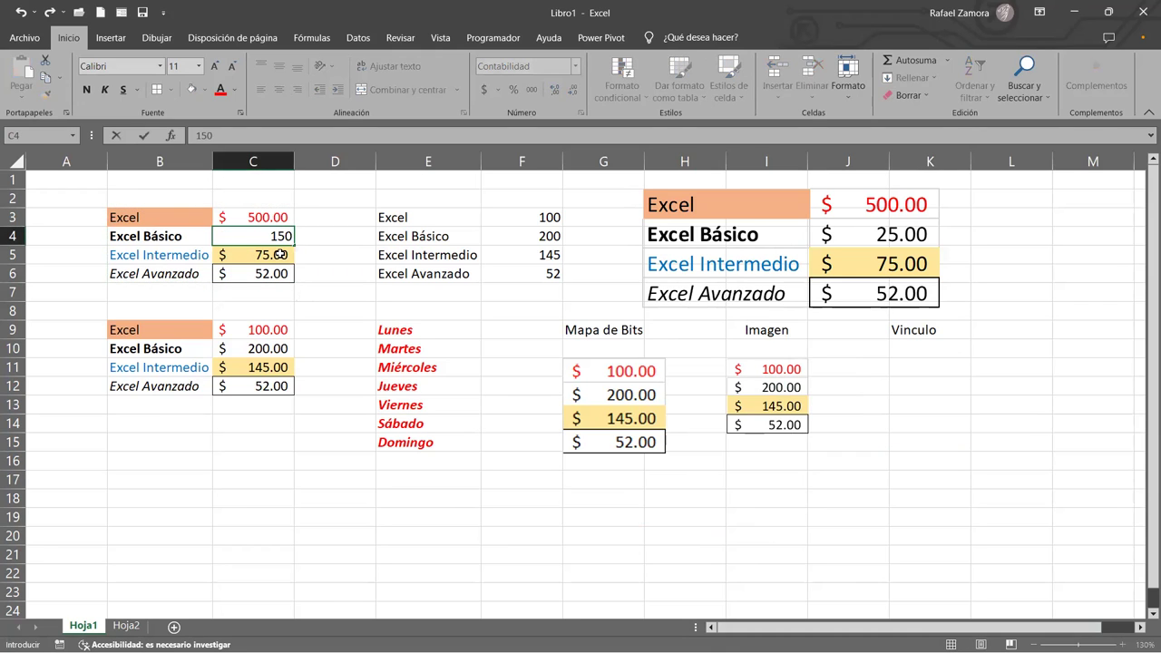
{"action": "key", "text": "Return"}
{"action": "key", "text": "Return"}
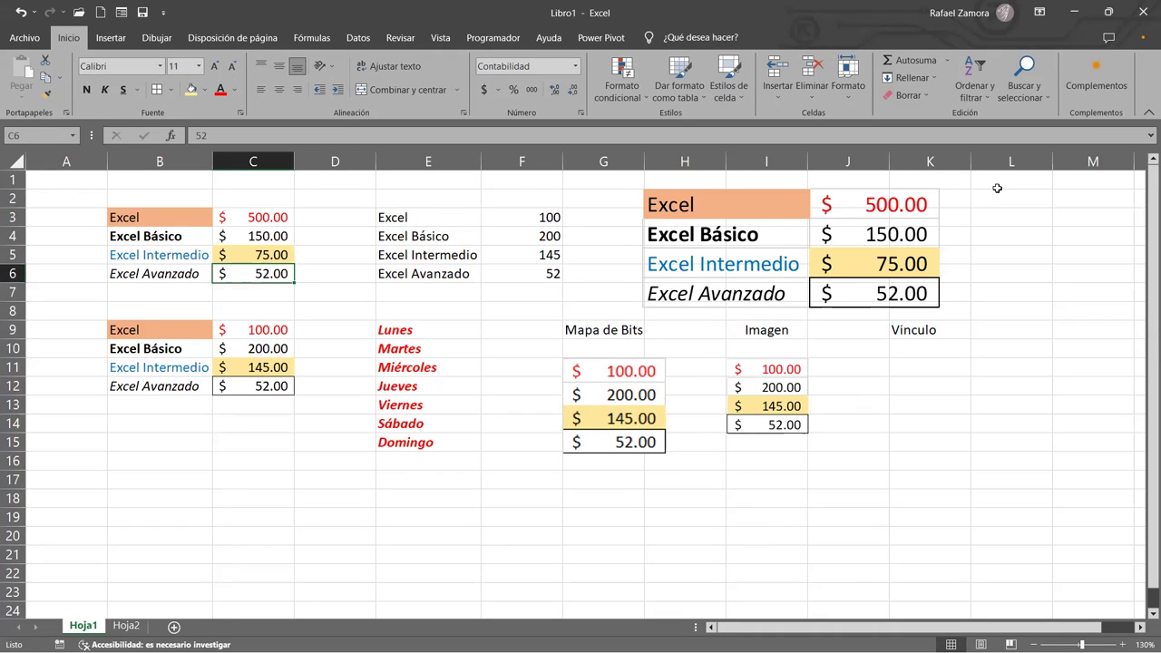
{"action": "left_click", "coordinate": [269, 223]}
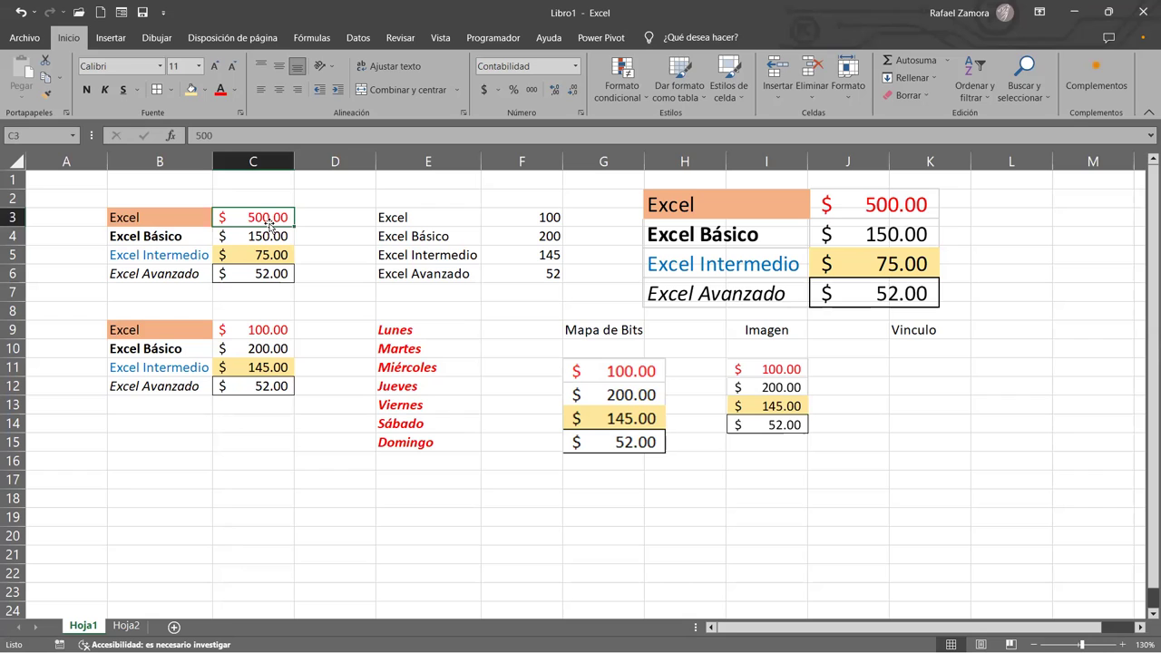
{"action": "type", "text": "85"}
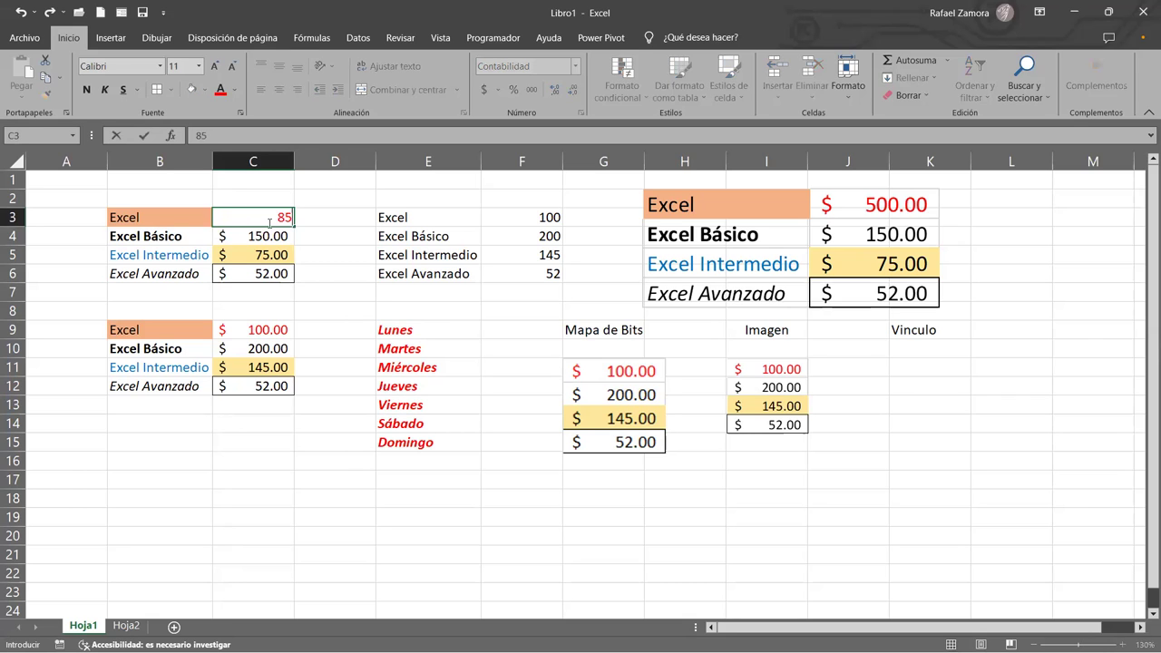
{"action": "key", "text": "Return"}
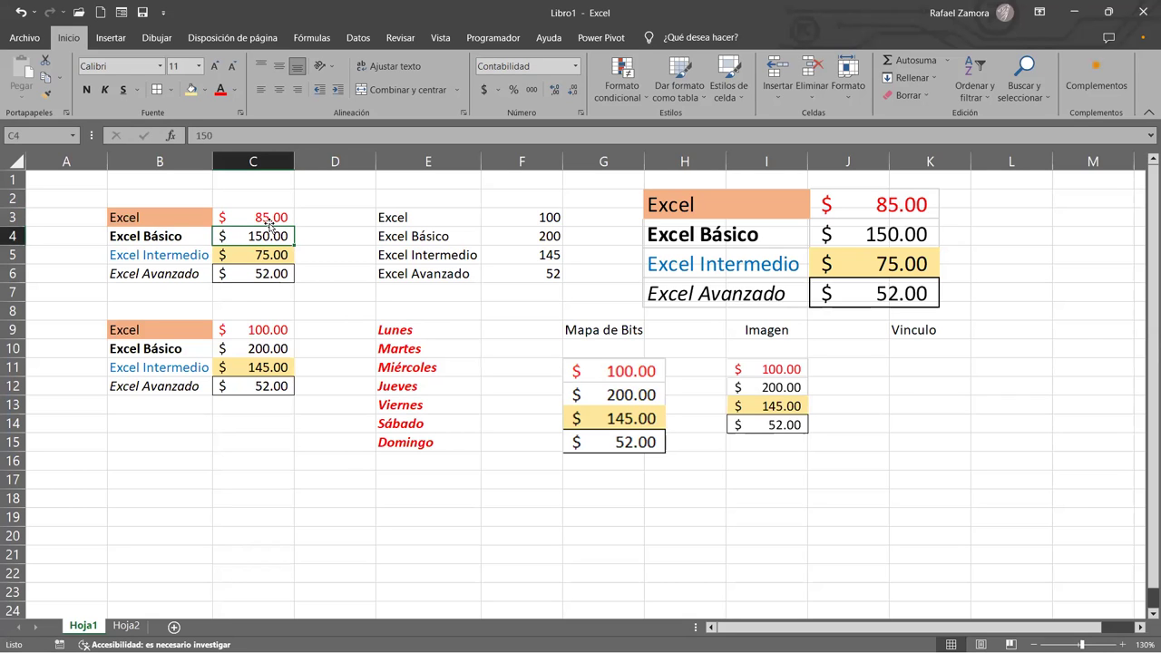
Move the linked picture to the lower left and undo a trial rotation.
{"action": "mouse_move", "coordinate": [740, 263]}
{"action": "left_mouse_down"}
{"action": "mouse_move", "coordinate": [531, 523]}
{"action": "mouse_move", "coordinate": [217, 542]}
{"action": "left_mouse_up"}
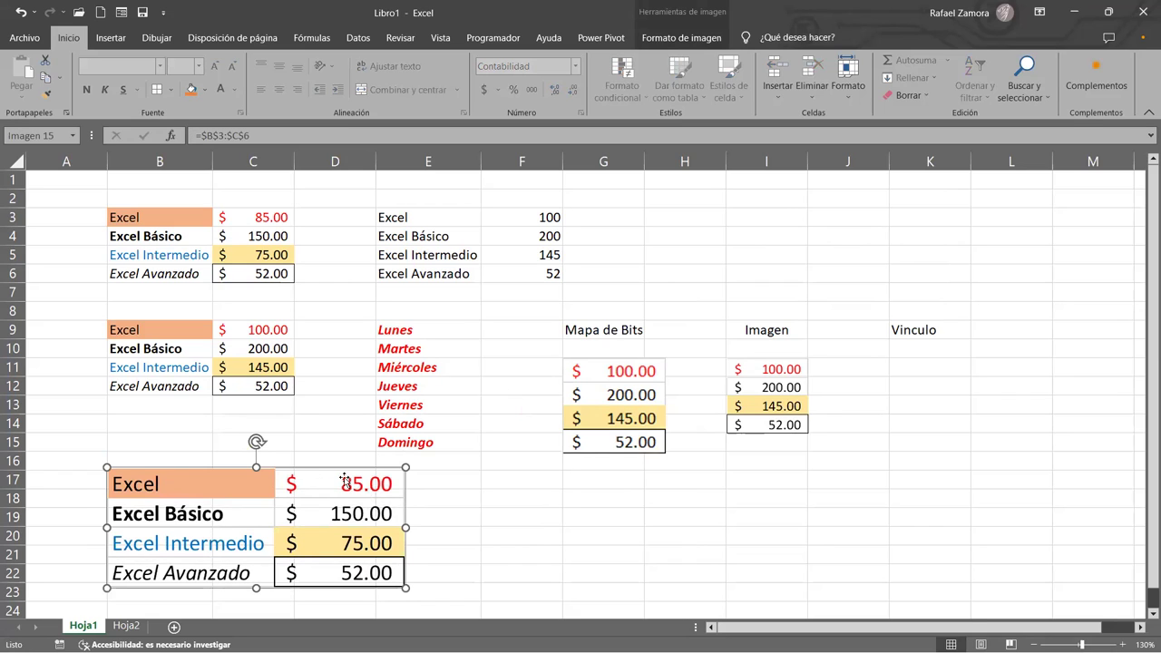
{"action": "left_click_drag", "start_coordinate": [257, 442], "coordinate": [313, 373]}
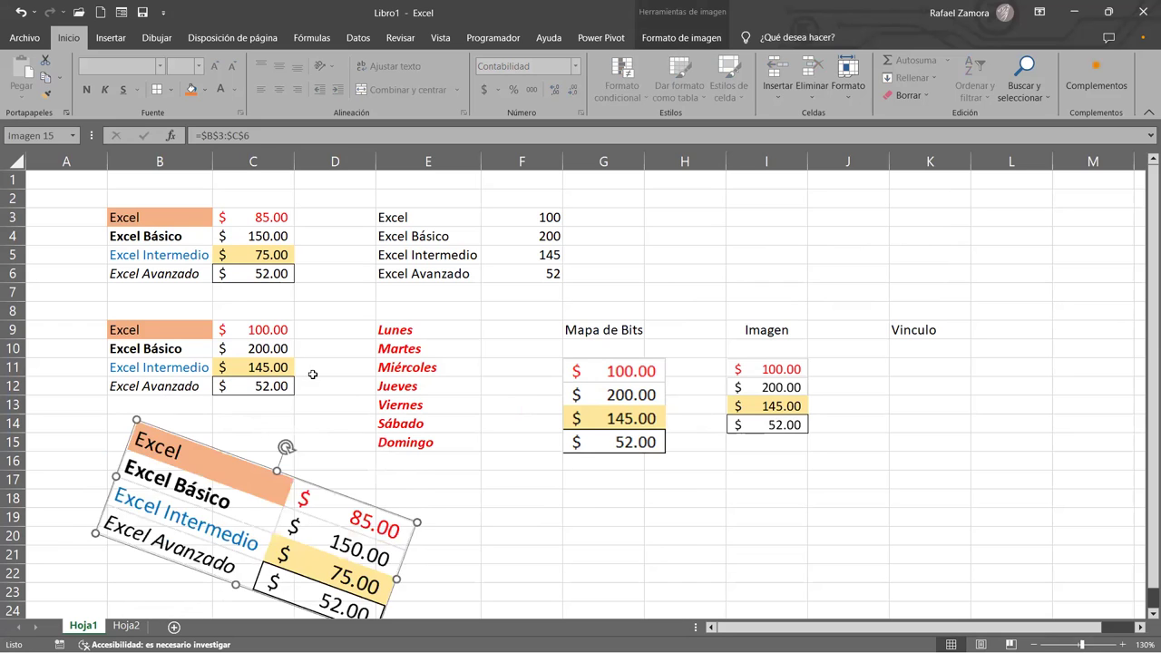
{"action": "key", "text": "ctrl+z"}
Browse the Estilos de imagen gallery without applying a style, with the picture moved back top right.
{"action": "left_click", "coordinate": [681, 38]}
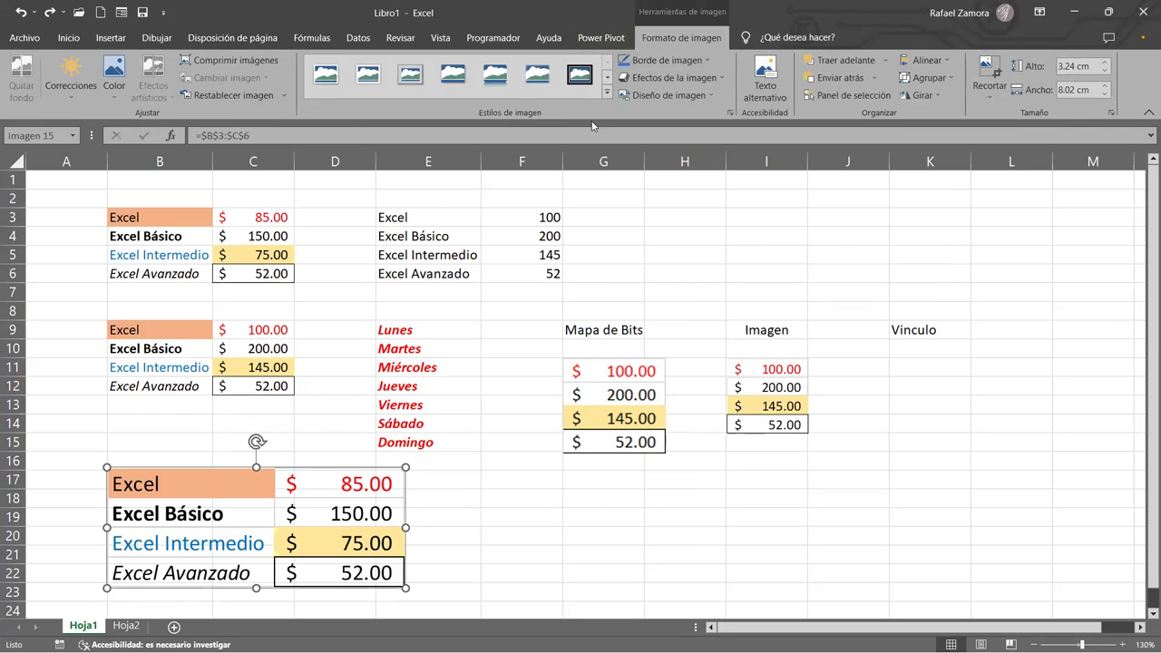
{"action": "left_click_drag", "start_coordinate": [279, 484], "coordinate": [820, 203]}
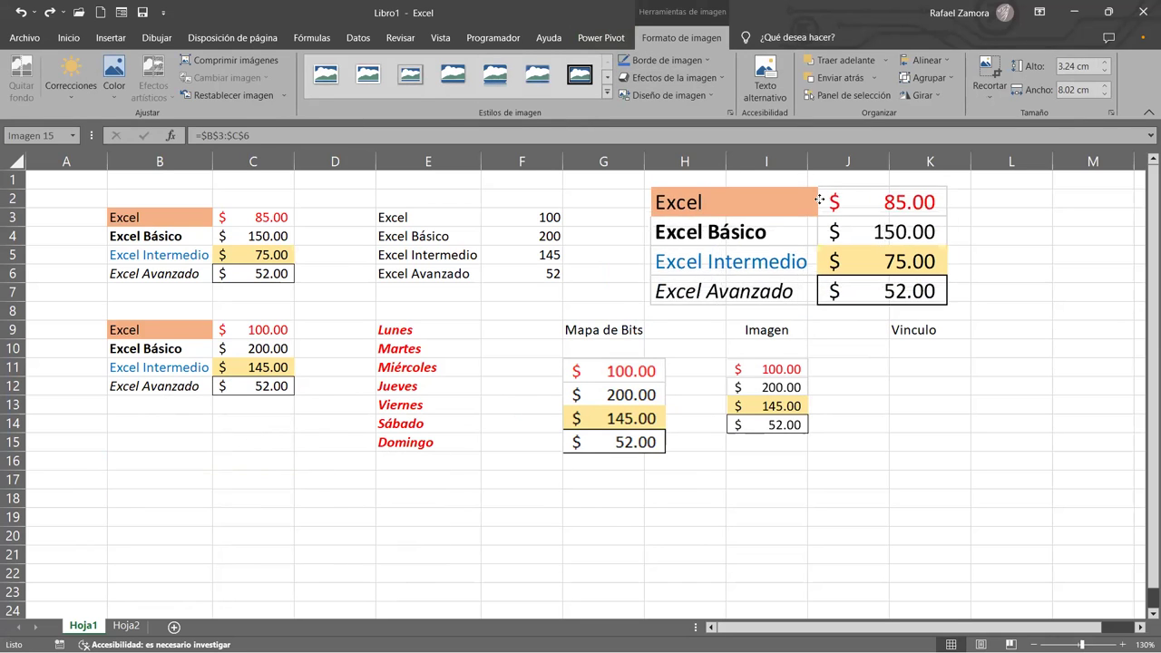
{"action": "left_click", "coordinate": [607, 94]}
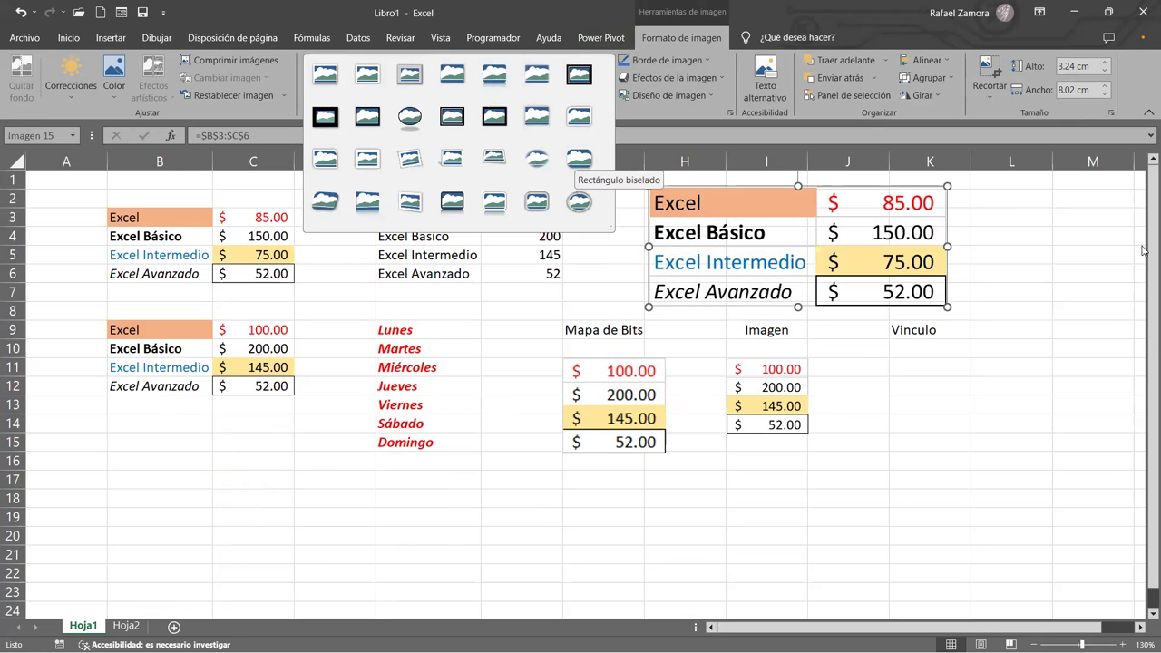
{"action": "left_click", "coordinate": [848, 329]}
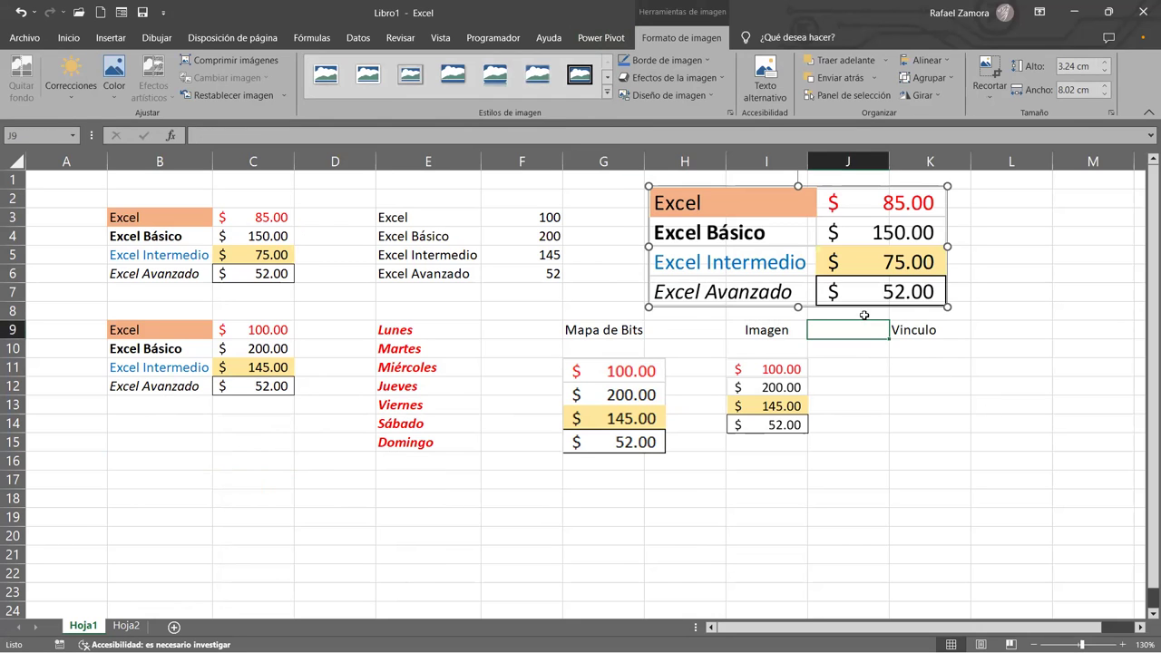
Position the linked picture around rows 17–22 below the Imagen table, then go to Hoja2.
{"action": "left_click_drag", "start_coordinate": [815, 205], "coordinate": [805, 465]}
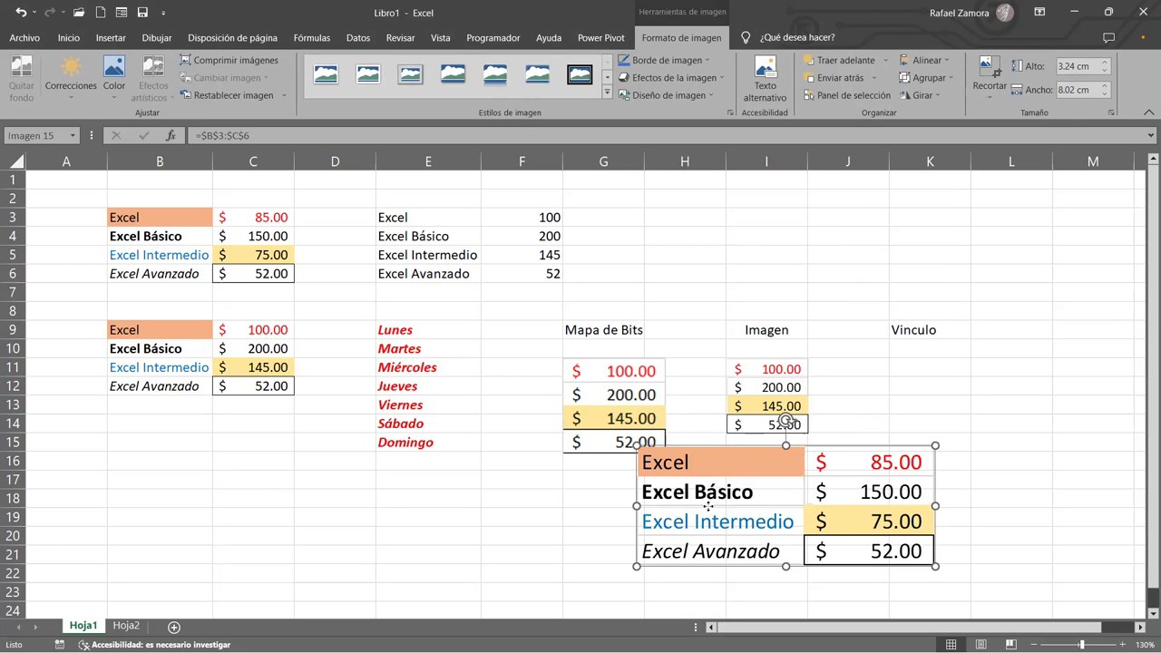
{"action": "left_click_drag", "start_coordinate": [708, 494], "coordinate": [749, 525]}
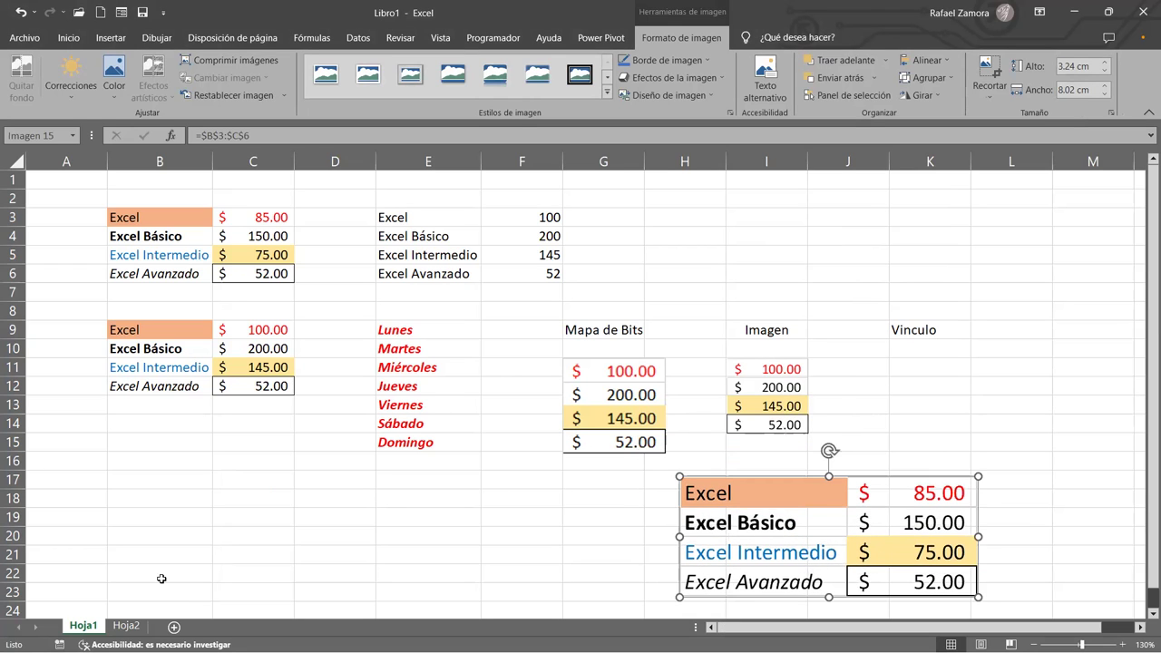
{"action": "left_click", "coordinate": [127, 626]}
Paste a smaller, repositioned picture of the Vendedor/Mes/Ventas sales table on Hoja2, then return to Hoja1.
{"action": "left_click", "coordinate": [547, 288]}
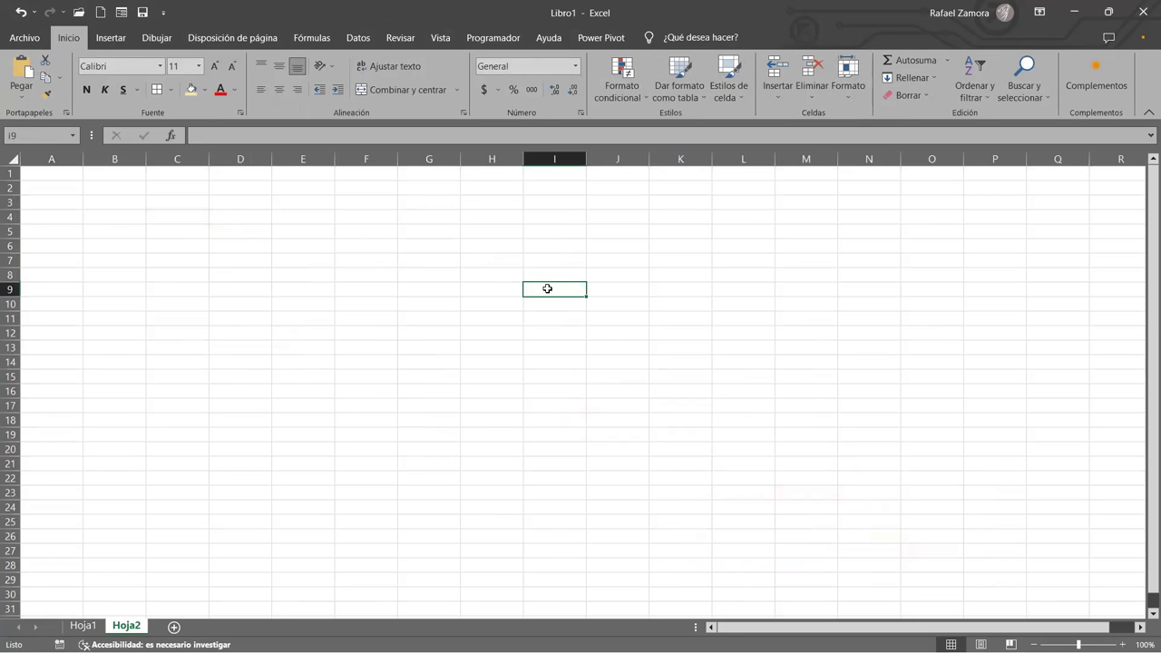
{"action": "key", "text": "ctrl+v"}
{"action": "mouse_move", "coordinate": [547, 337]}
{"action": "left_mouse_down"}
{"action": "mouse_move", "coordinate": [305, 229]}
{"action": "mouse_move", "coordinate": [381, 262]}
{"action": "left_mouse_up"}
{"action": "left_click_drag", "start_coordinate": [627, 348], "coordinate": [626, 331]}
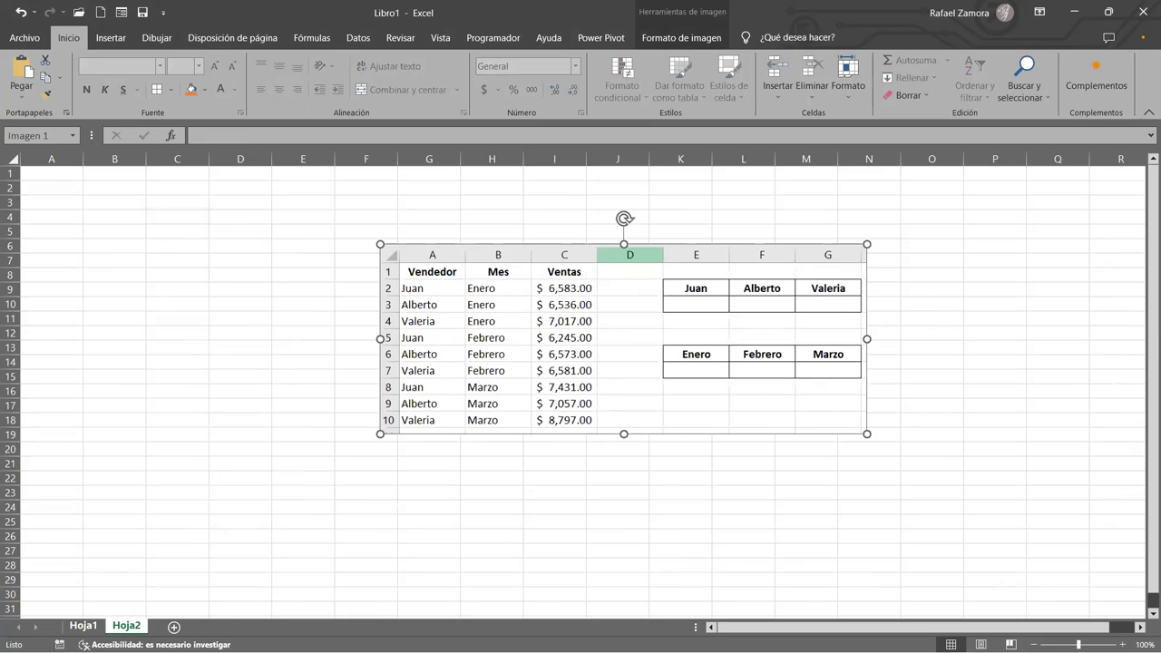
{"action": "left_click", "coordinate": [82, 625]}
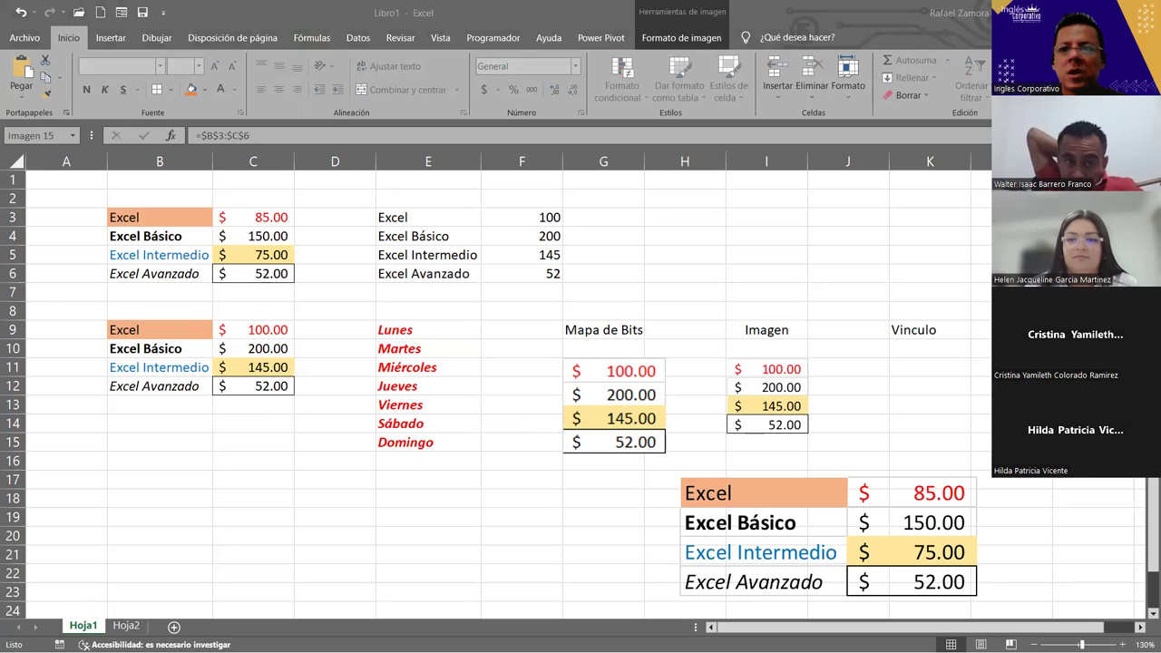
On Hoja2, move the sales-table picture up to span roughly columns E–M, rows 2–15.
{"action": "left_click", "coordinate": [132, 630]}
{"action": "mouse_move", "coordinate": [575, 304]}
{"action": "left_mouse_down"}
{"action": "mouse_move", "coordinate": [313, 330]}
{"action": "mouse_move", "coordinate": [459, 354]}
{"action": "left_mouse_up"}
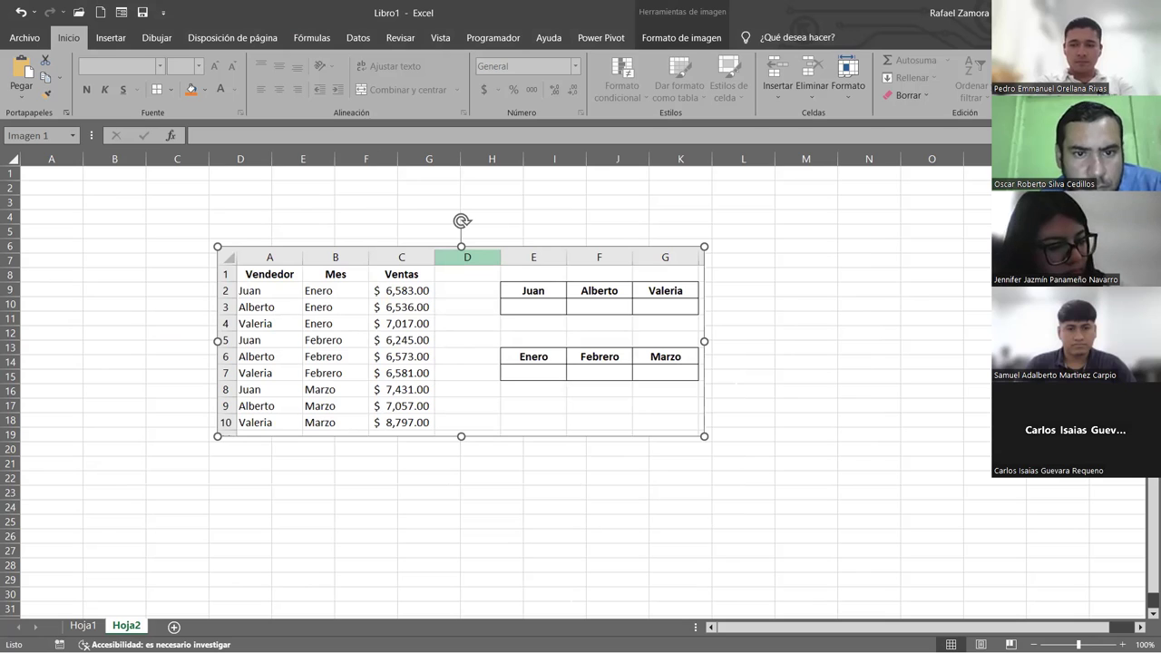
{"action": "mouse_move", "coordinate": [300, 358]}
{"action": "left_mouse_down"}
{"action": "mouse_move", "coordinate": [350, 437]}
{"action": "mouse_move", "coordinate": [384, 293]}
{"action": "left_mouse_up"}
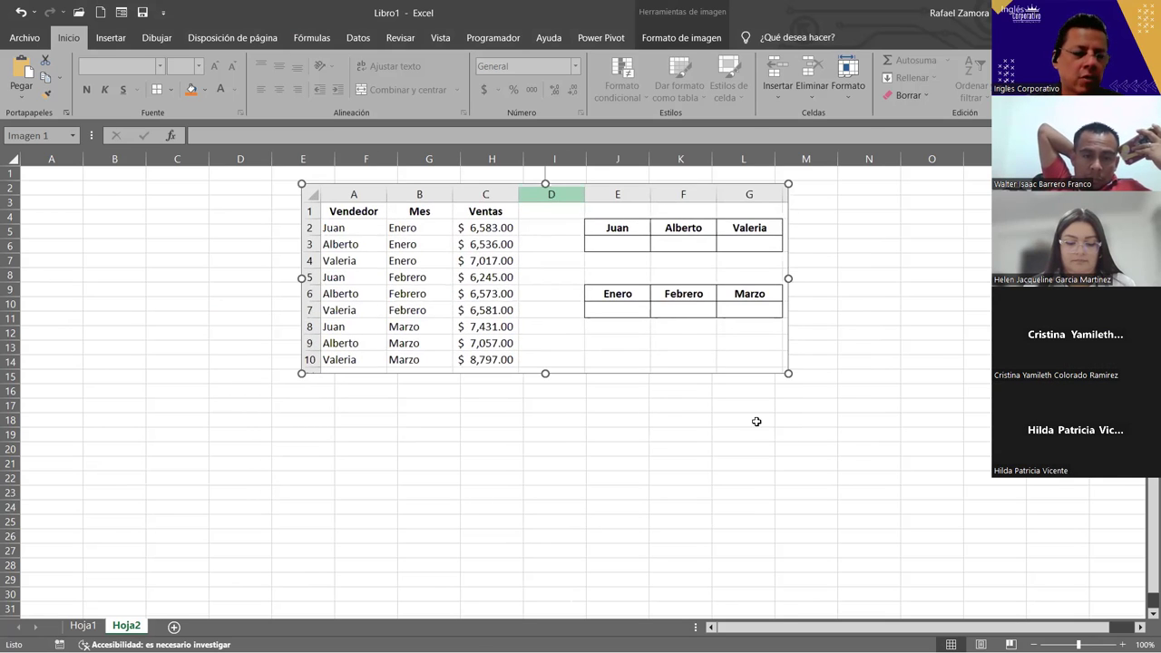
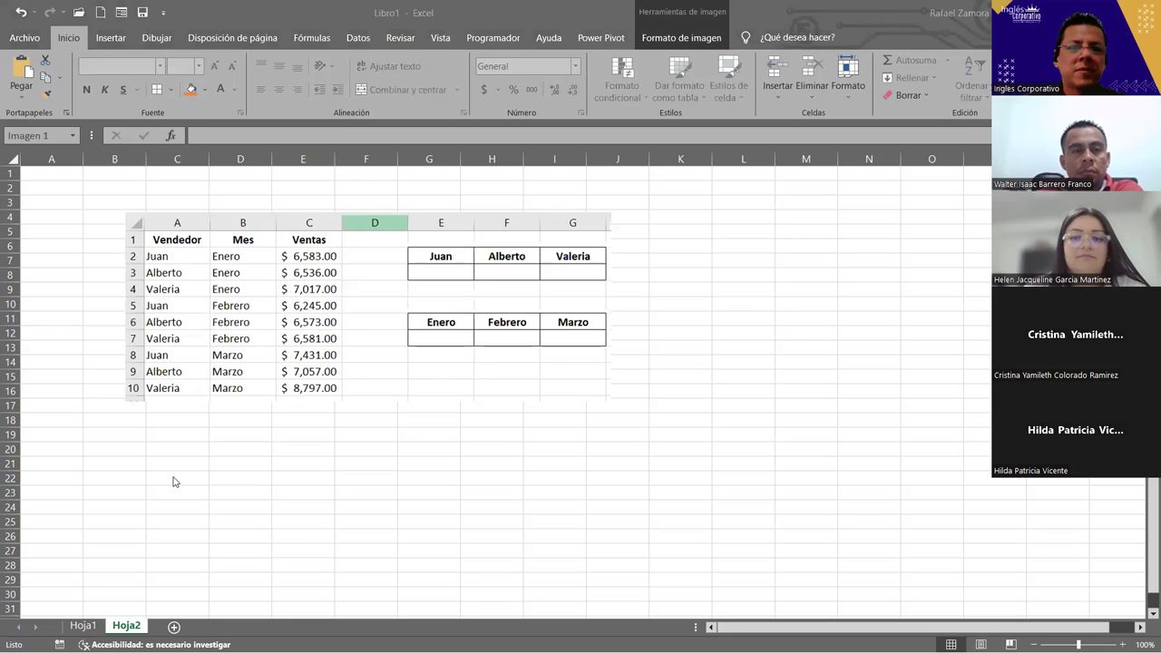
Enlarge the sales table picture and place it on the left, around columns B–L.
{"action": "left_click", "coordinate": [234, 318]}
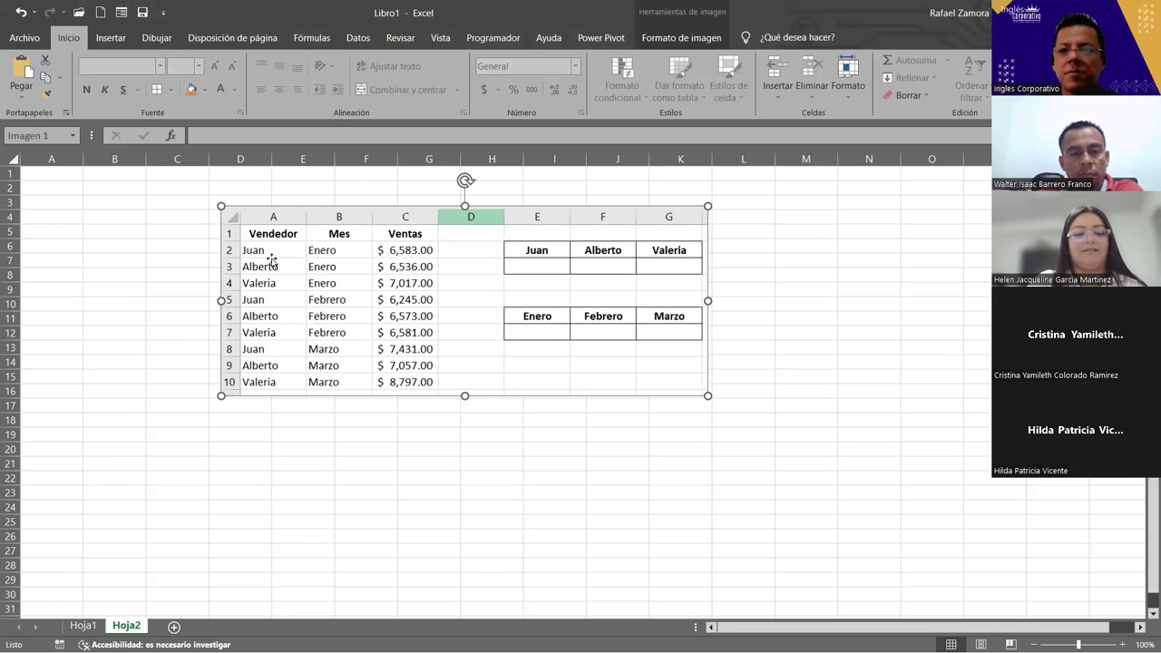
{"action": "mouse_move", "coordinate": [319, 275]}
{"action": "left_mouse_down"}
{"action": "mouse_move", "coordinate": [363, 343]}
{"action": "mouse_move", "coordinate": [373, 267]}
{"action": "left_mouse_up"}
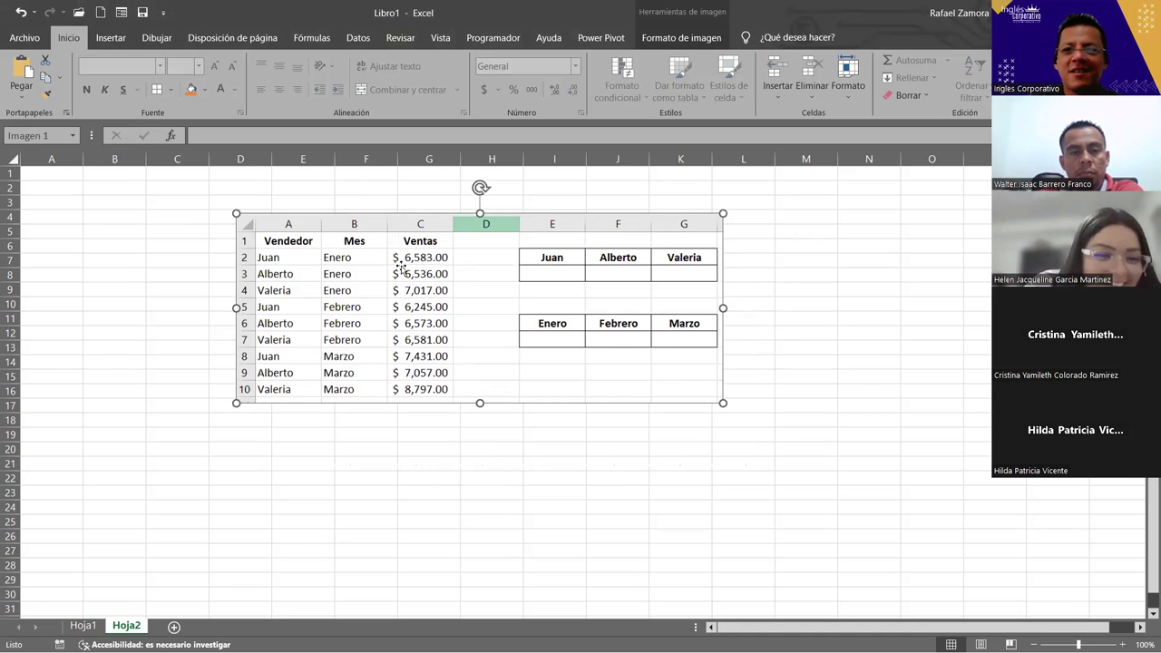
{"action": "left_click_drag", "start_coordinate": [399, 297], "coordinate": [459, 308]}
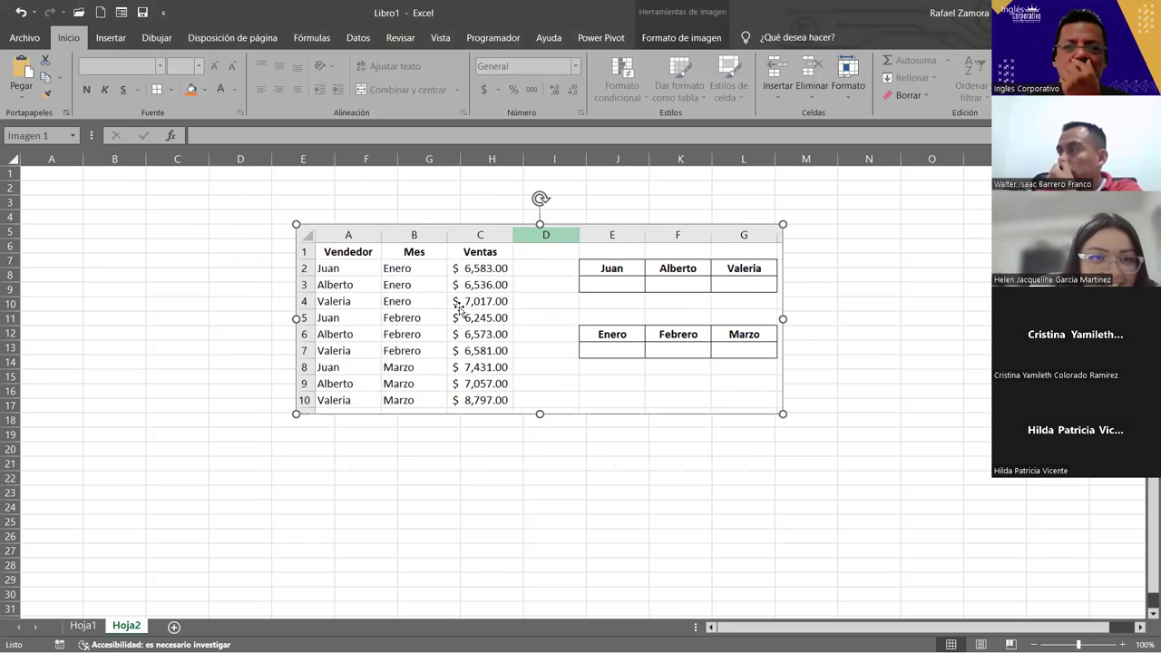
{"action": "left_click_drag", "start_coordinate": [422, 336], "coordinate": [441, 331]}
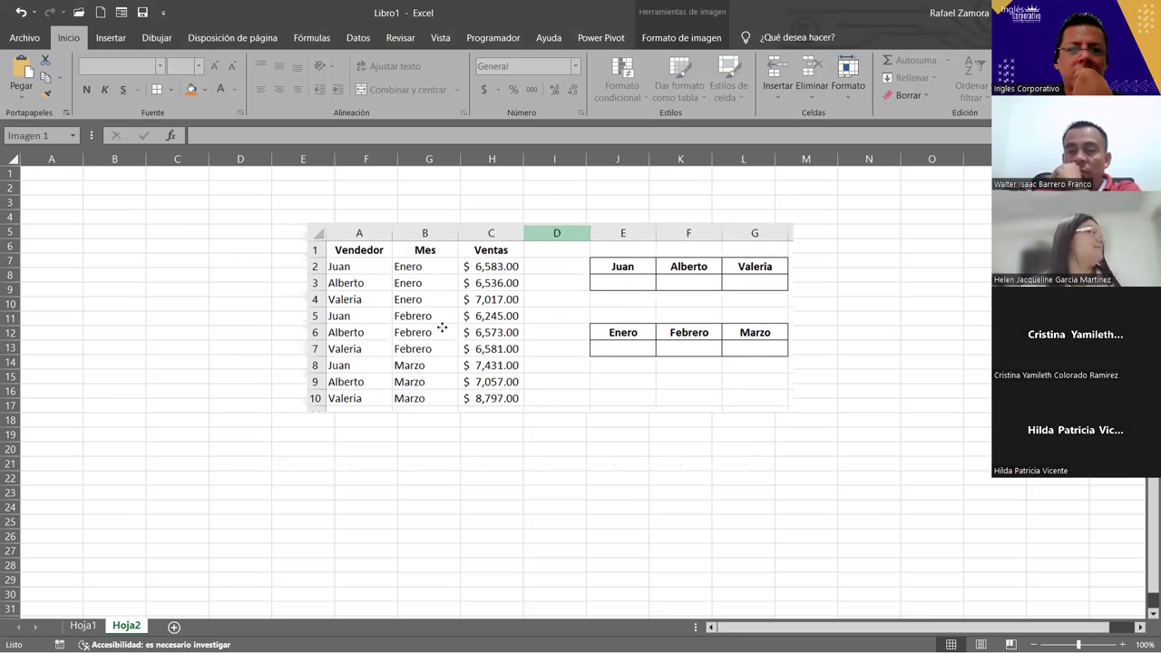
{"action": "mouse_move", "coordinate": [806, 411]}
{"action": "left_mouse_down"}
{"action": "mouse_move", "coordinate": [987, 483]}
{"action": "mouse_move", "coordinate": [749, 383]}
{"action": "left_mouse_up"}
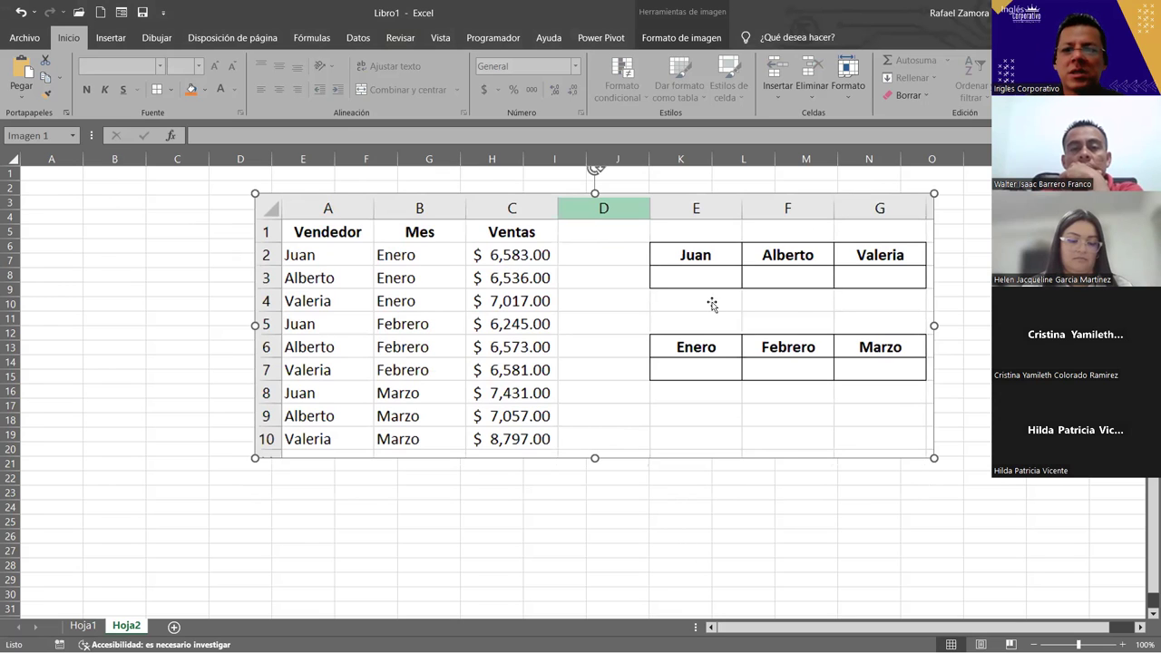
{"action": "mouse_move", "coordinate": [407, 369]}
{"action": "left_mouse_down"}
{"action": "mouse_move", "coordinate": [512, 366]}
{"action": "mouse_move", "coordinate": [490, 373]}
{"action": "left_mouse_up"}
{"action": "left_click", "coordinate": [538, 550]}
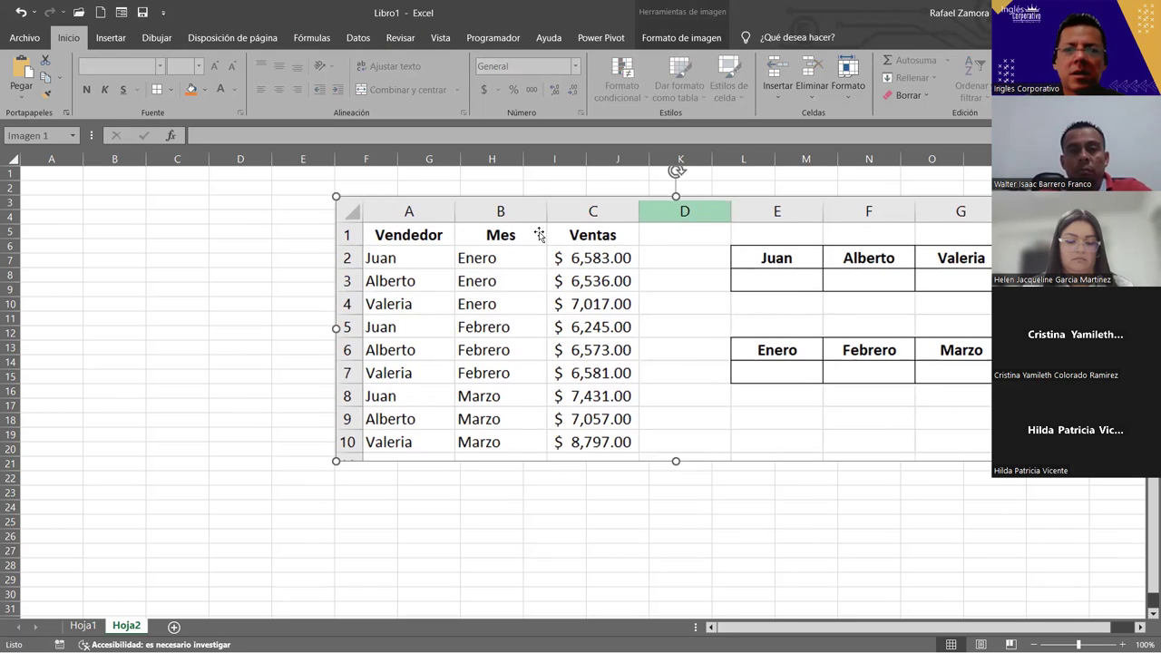
{"action": "left_click_drag", "start_coordinate": [585, 262], "coordinate": [357, 292]}
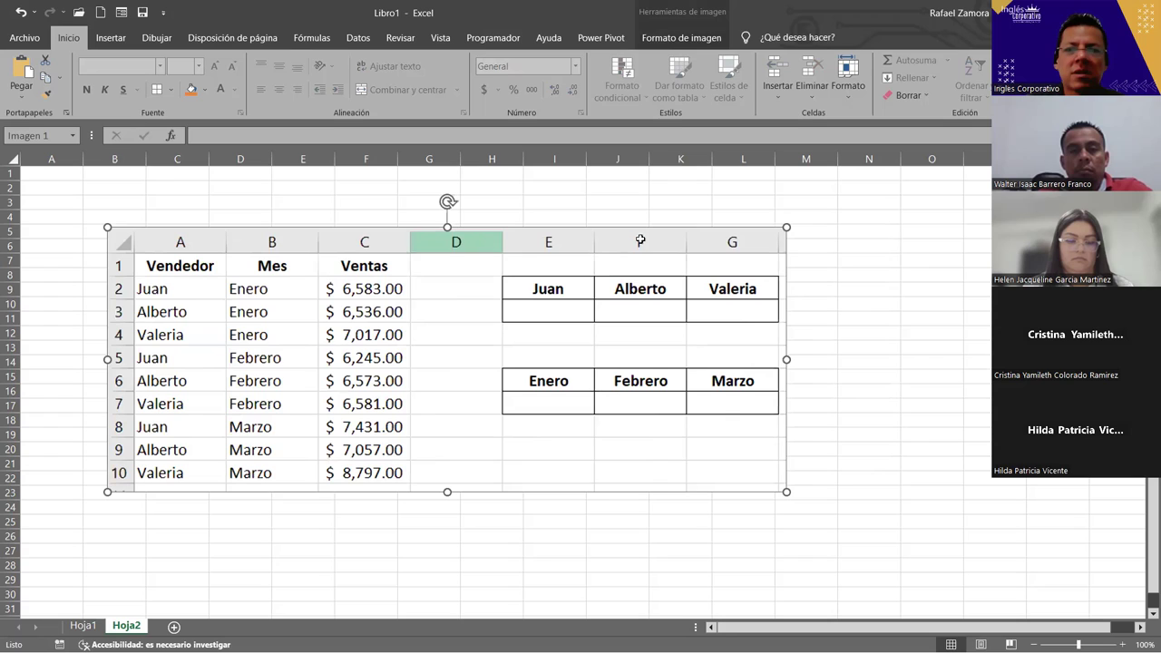
Crop the picture so only the Vendedor, Mes, Ventas table remains.
{"action": "left_click", "coordinate": [708, 38]}
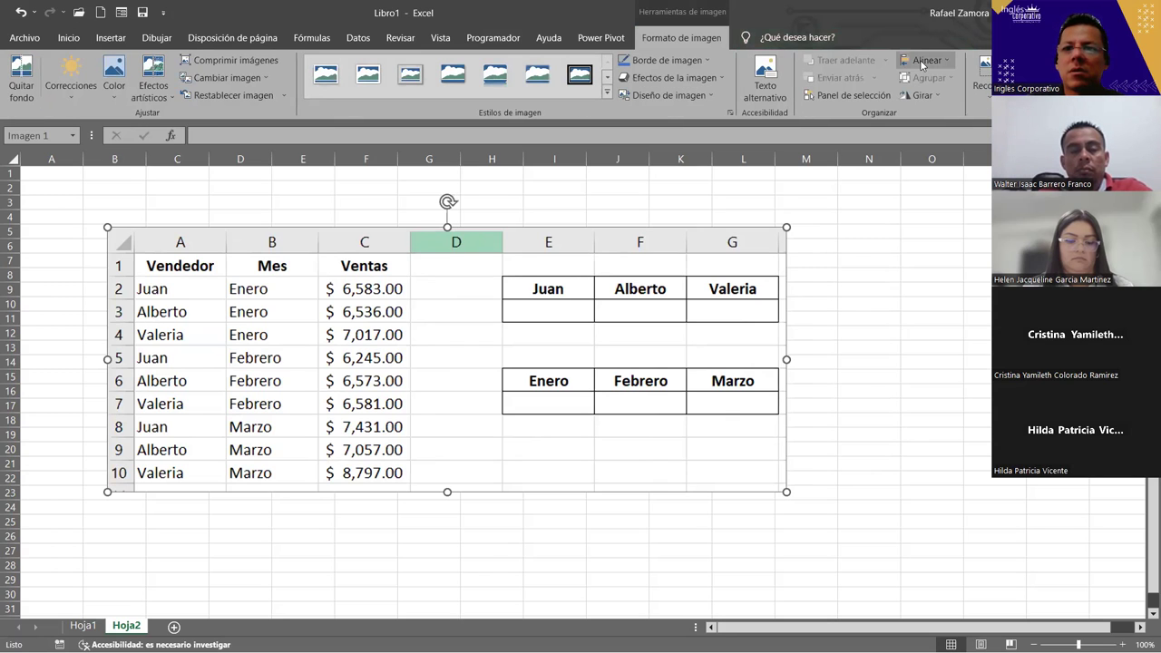
{"action": "left_click", "coordinate": [981, 85]}
{"action": "left_click_drag", "start_coordinate": [785, 359], "coordinate": [469, 501]}
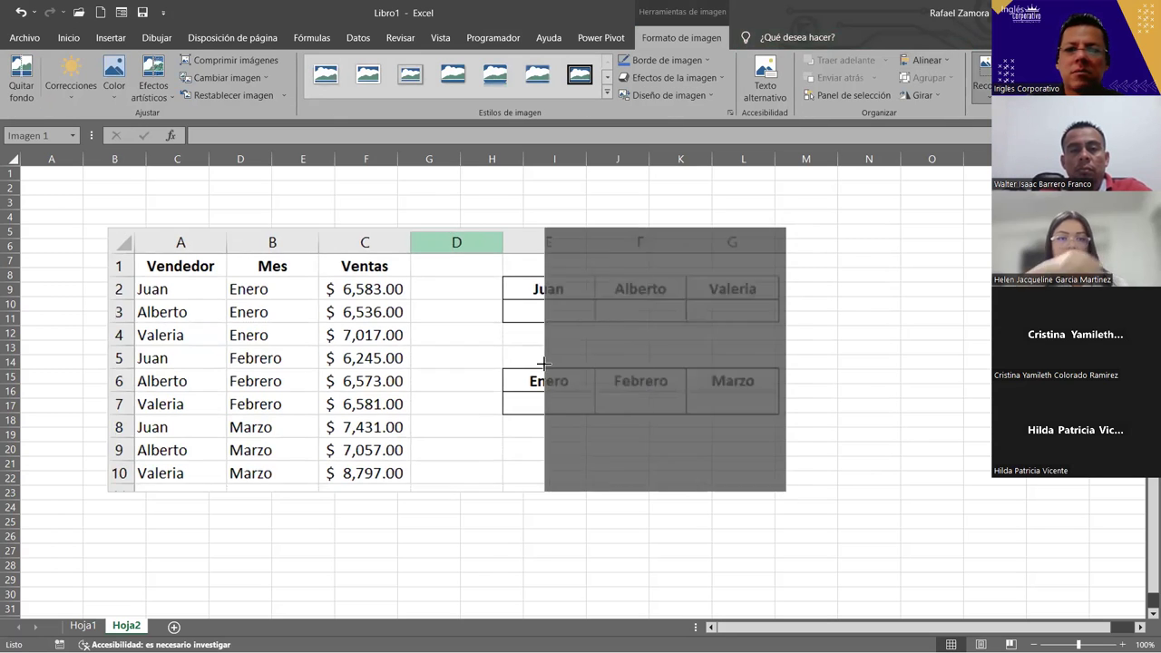
{"action": "left_click", "coordinate": [401, 521]}
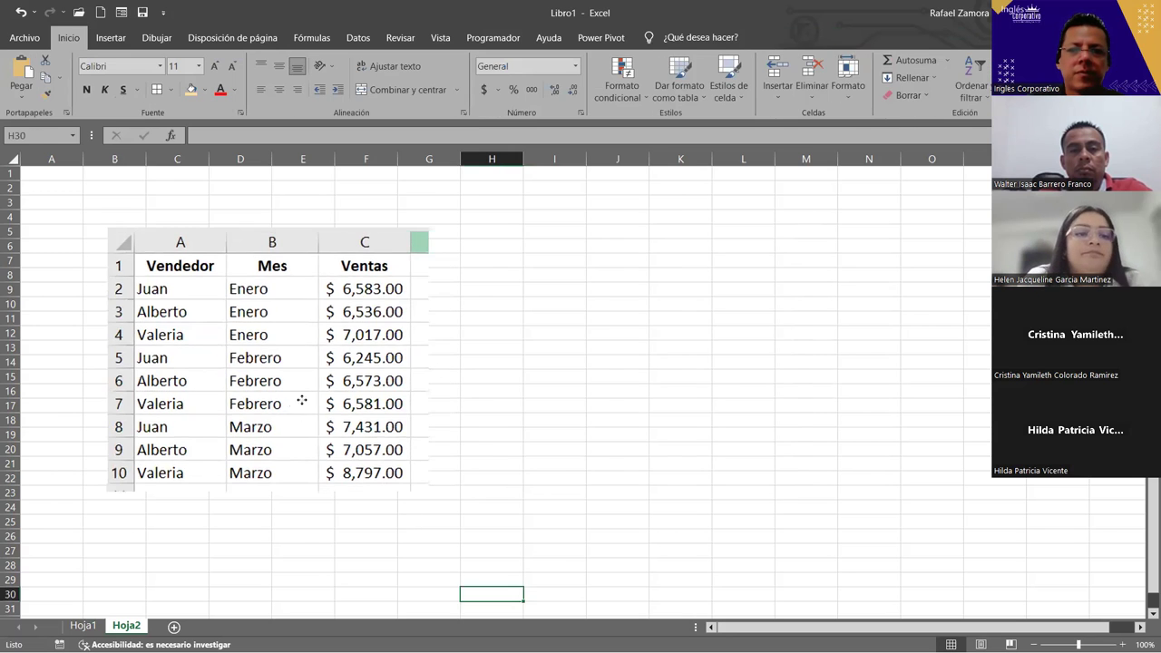
Move the cropped picture right to columns H–L.
{"action": "left_click_drag", "start_coordinate": [306, 402], "coordinate": [663, 372]}
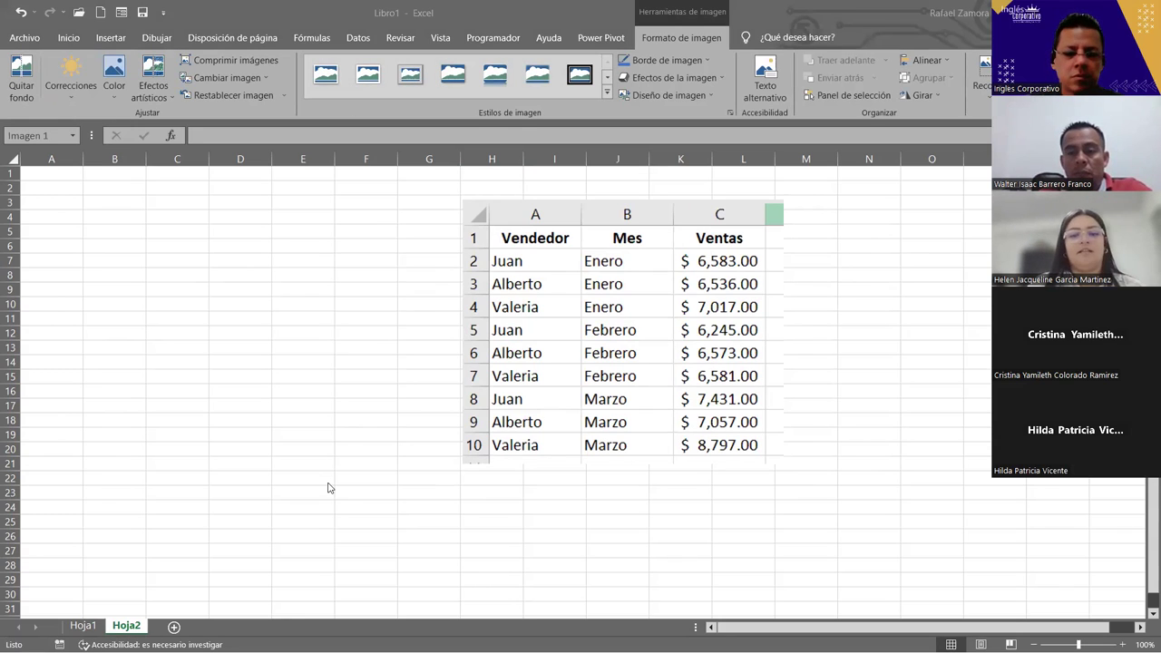
{"action": "key", "text": "ctrl+c"}
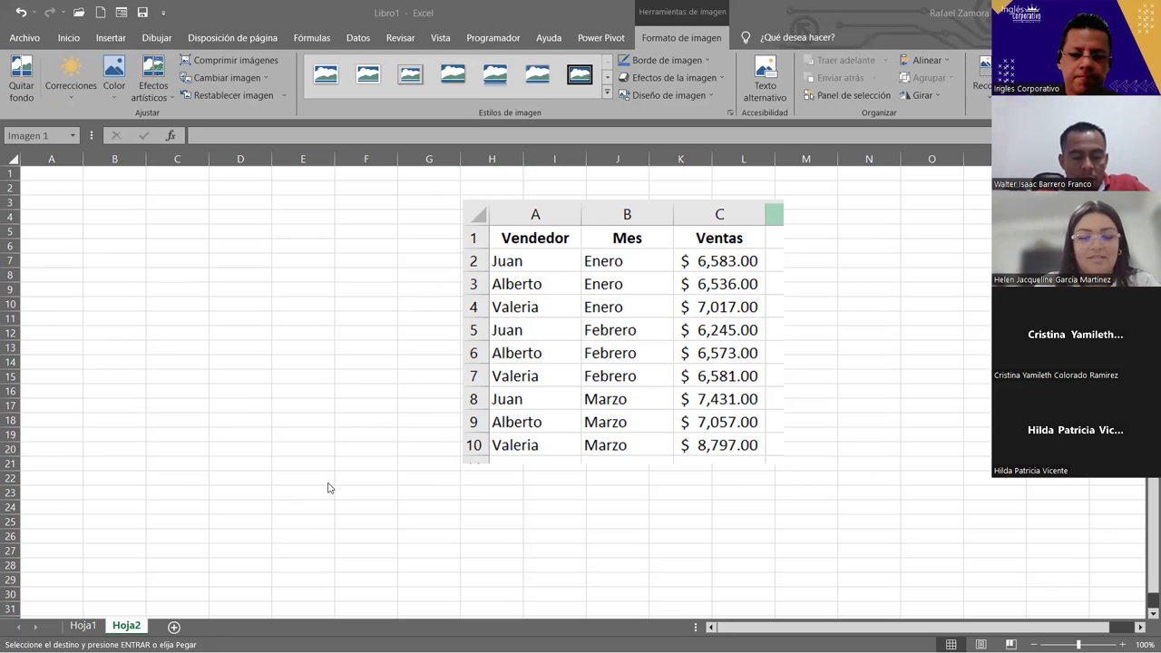
{"action": "key", "text": "Escape"}
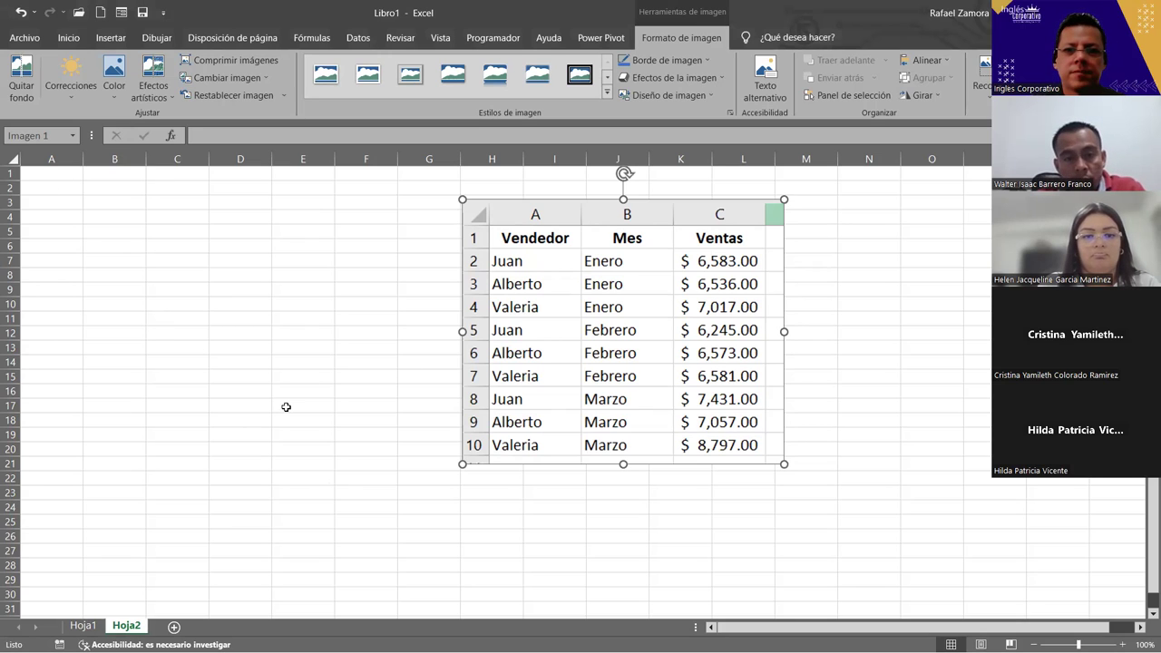
Enter the headers Vendedor, Mes and Ventas in A1:C1.
{"action": "left_click", "coordinate": [58, 176]}
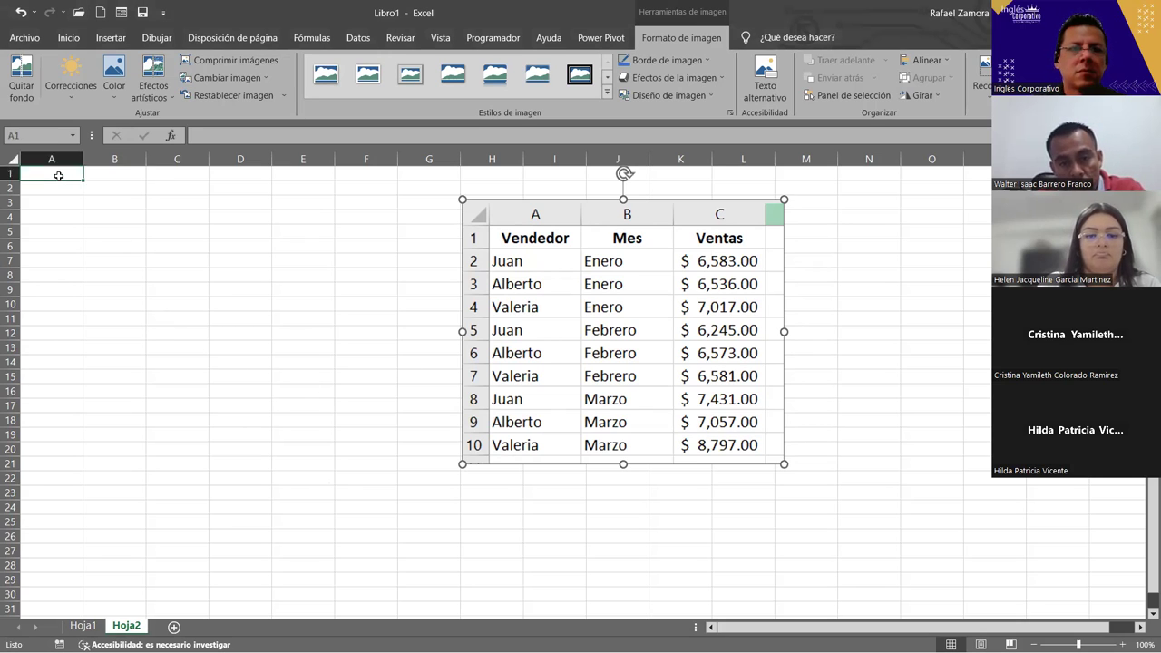
{"action": "type", "text": "Vendedor"}
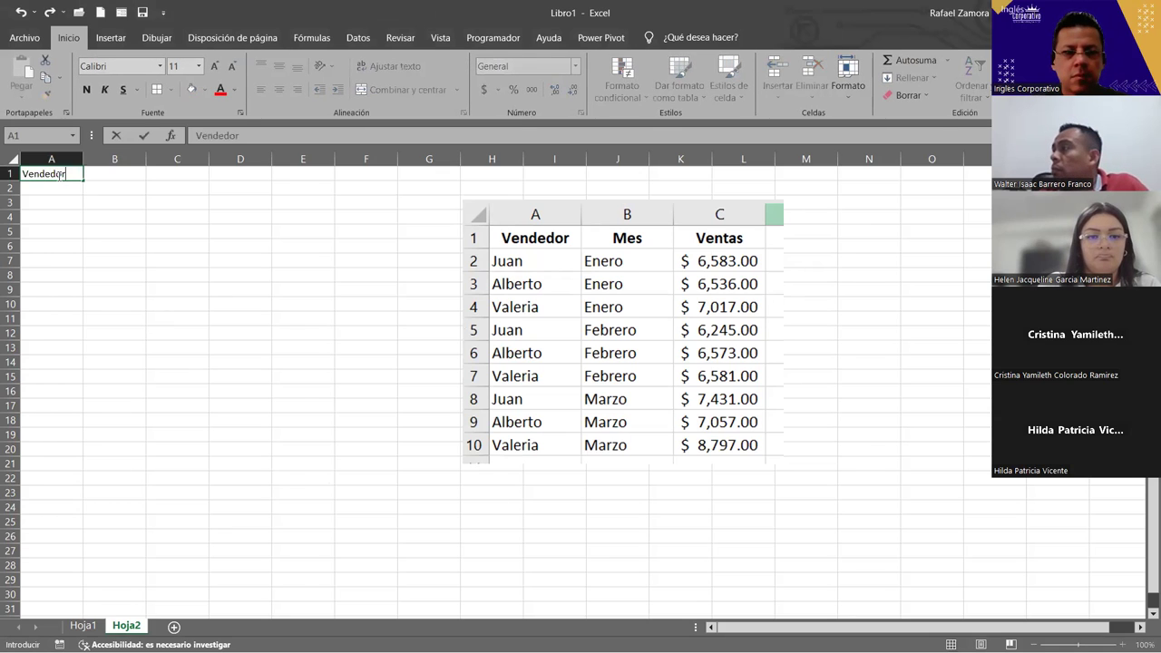
{"action": "key", "text": "Tab"}
{"action": "type", "text": "Me"}
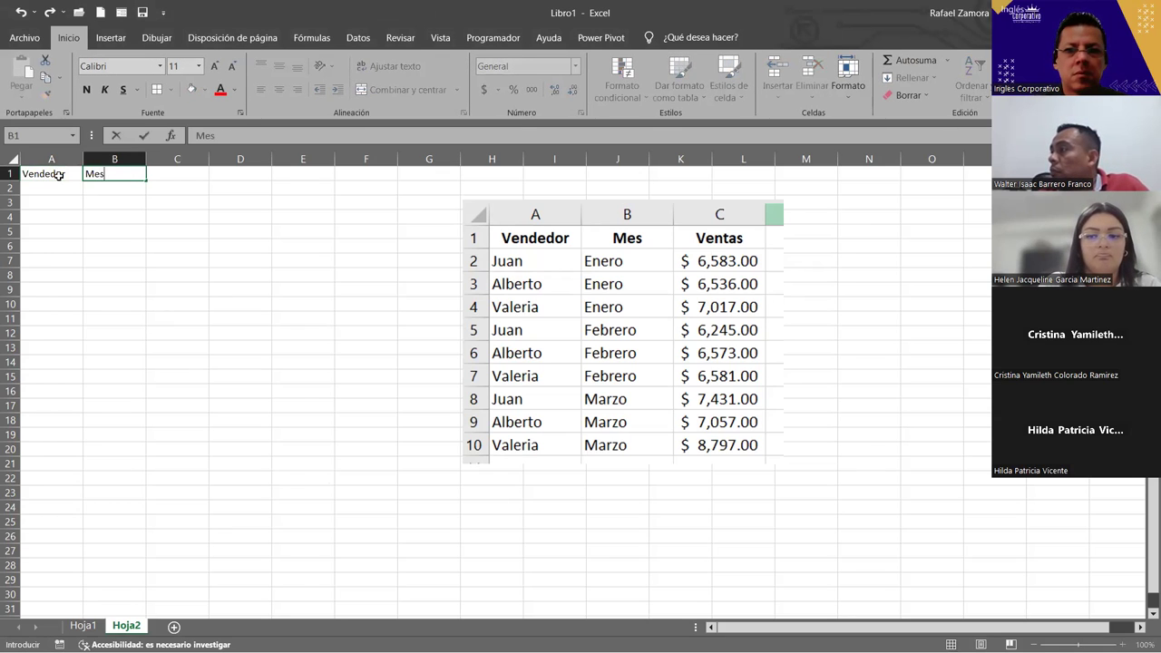
{"action": "key", "text": "Tab"}
{"action": "type", "text": "Ventas"}
{"action": "key", "text": "Down"}
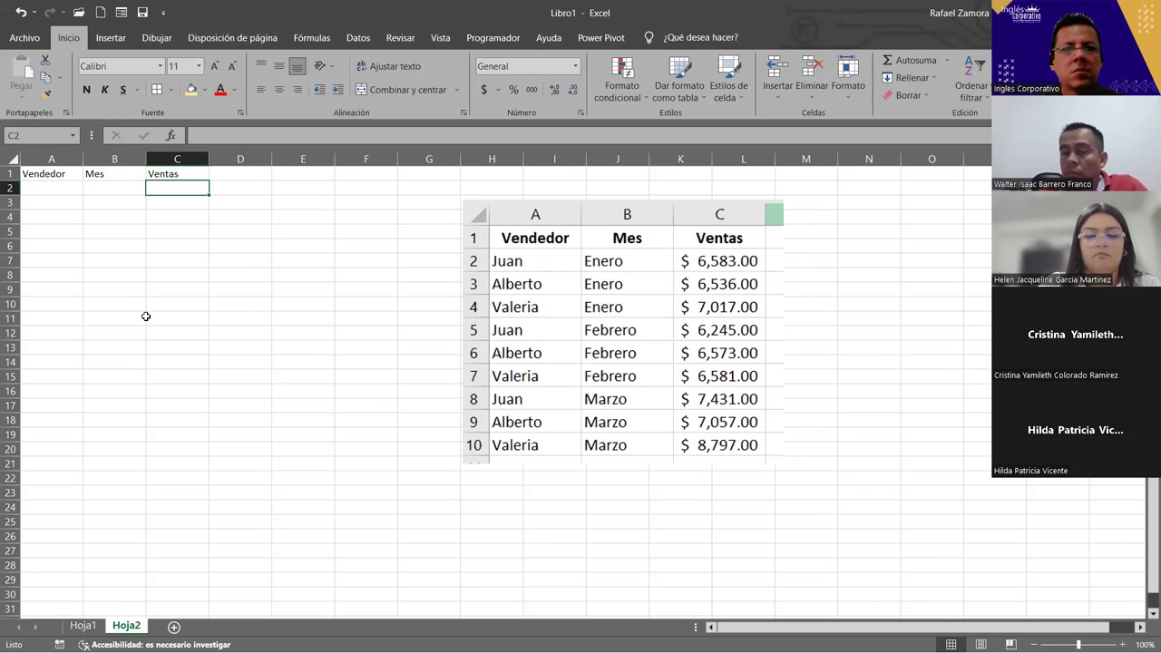
Shift the picture up-left and make the A1:C1 headers bold and centred.
{"action": "scroll", "coordinate": [146, 317], "scroll_direction": "up", "scroll_amount": 3, "text": "ctrl"}
{"action": "left_click_drag", "start_coordinate": [632, 293], "coordinate": [505, 271]}
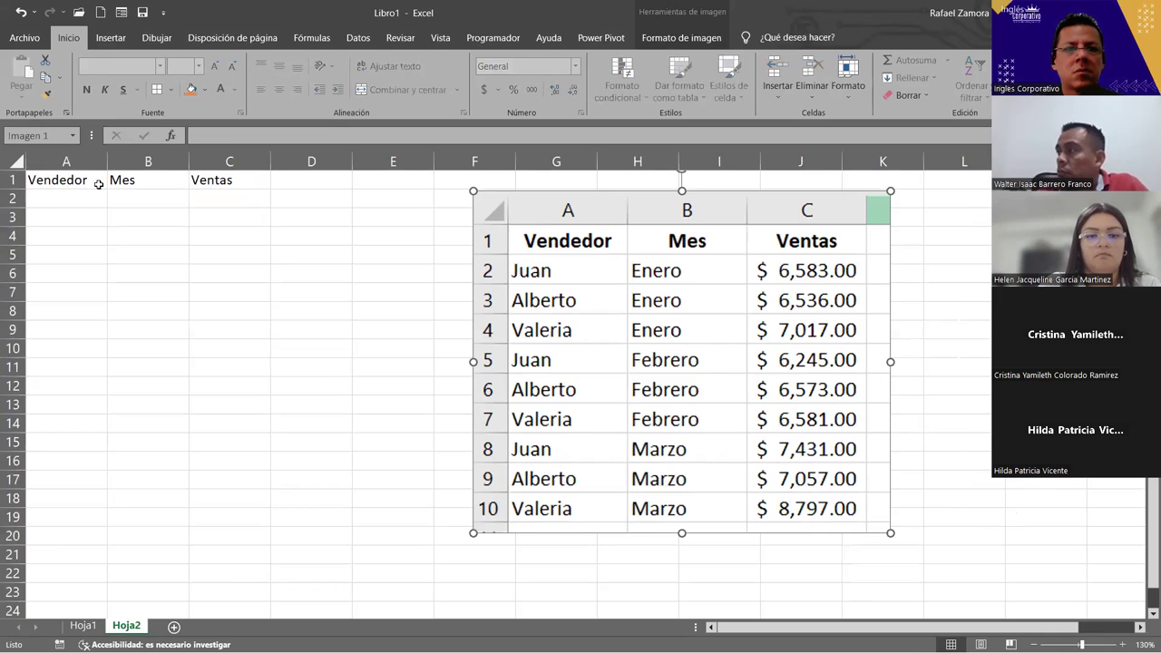
{"action": "left_click_drag", "start_coordinate": [97, 181], "coordinate": [233, 160]}
{"action": "key", "text": "ctrl+n"}
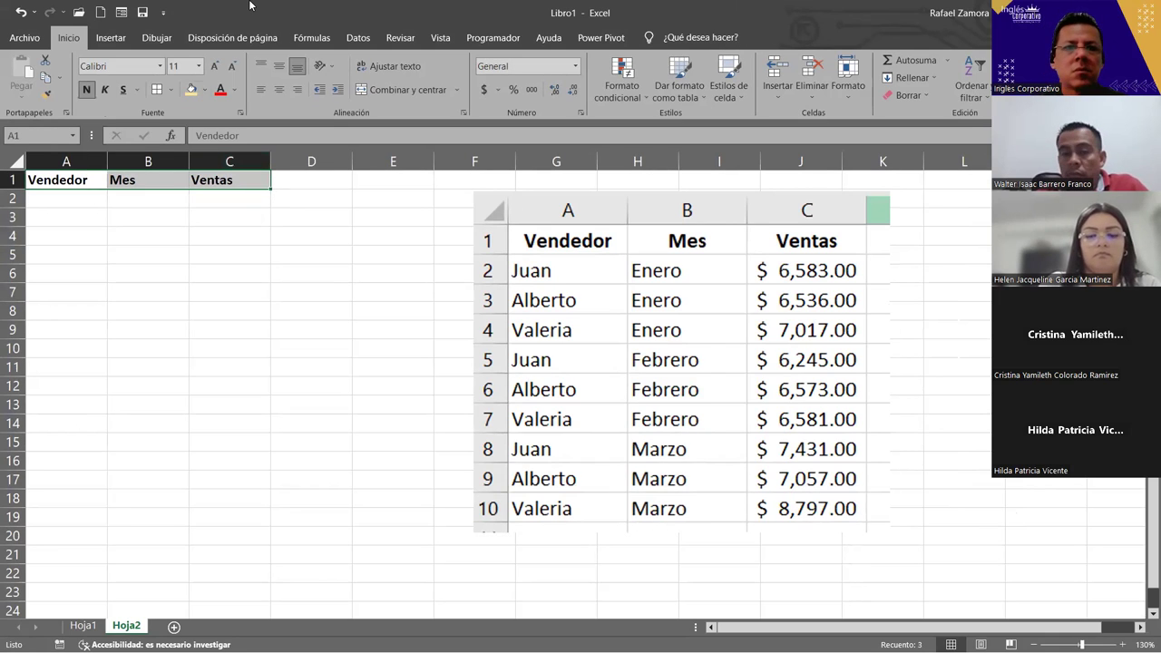
{"action": "key", "text": "ctrl+t"}
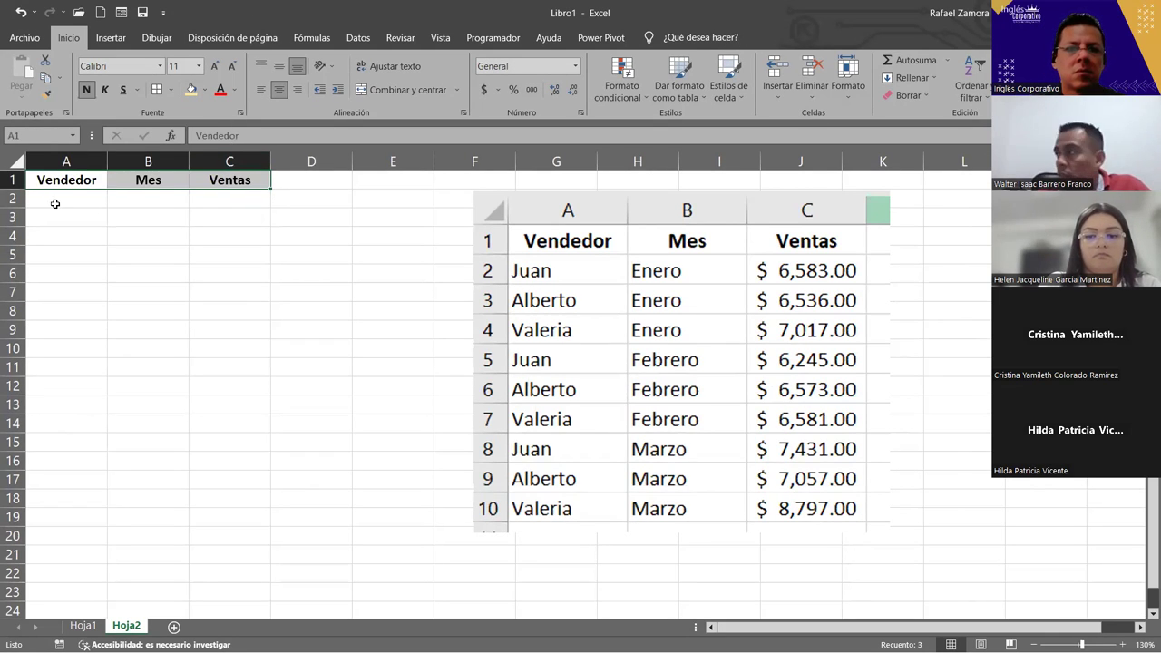
Enter Juan, Alberto and Valeria in A2:A4, then copy that range.
{"action": "left_click", "coordinate": [58, 202]}
{"action": "type", "text": "Jua"}
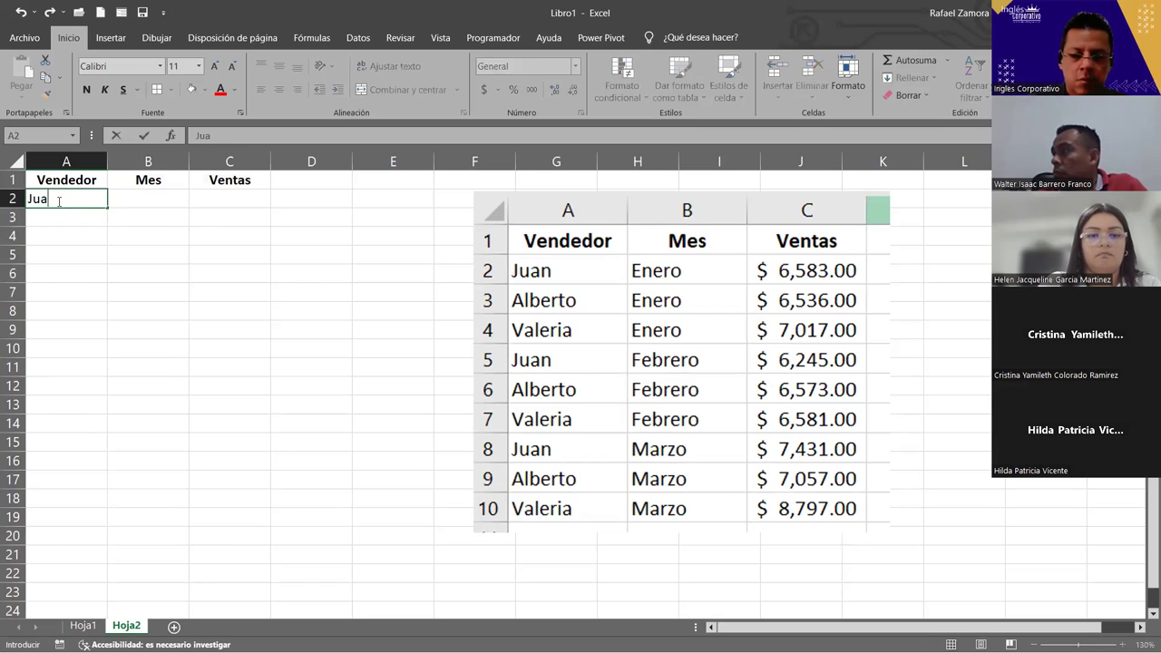
{"action": "type", "text": "n"}
{"action": "key", "text": "Return"}
{"action": "type", "text": "Alberto"}
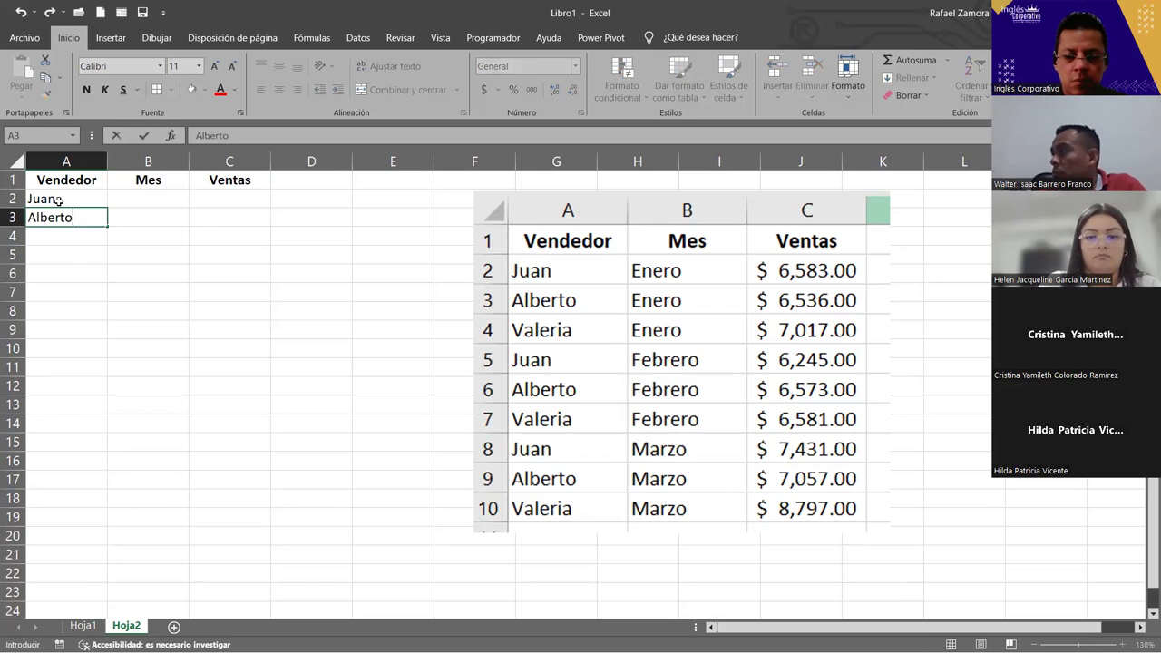
{"action": "key", "text": "Return"}
{"action": "type", "text": "Vleria"}
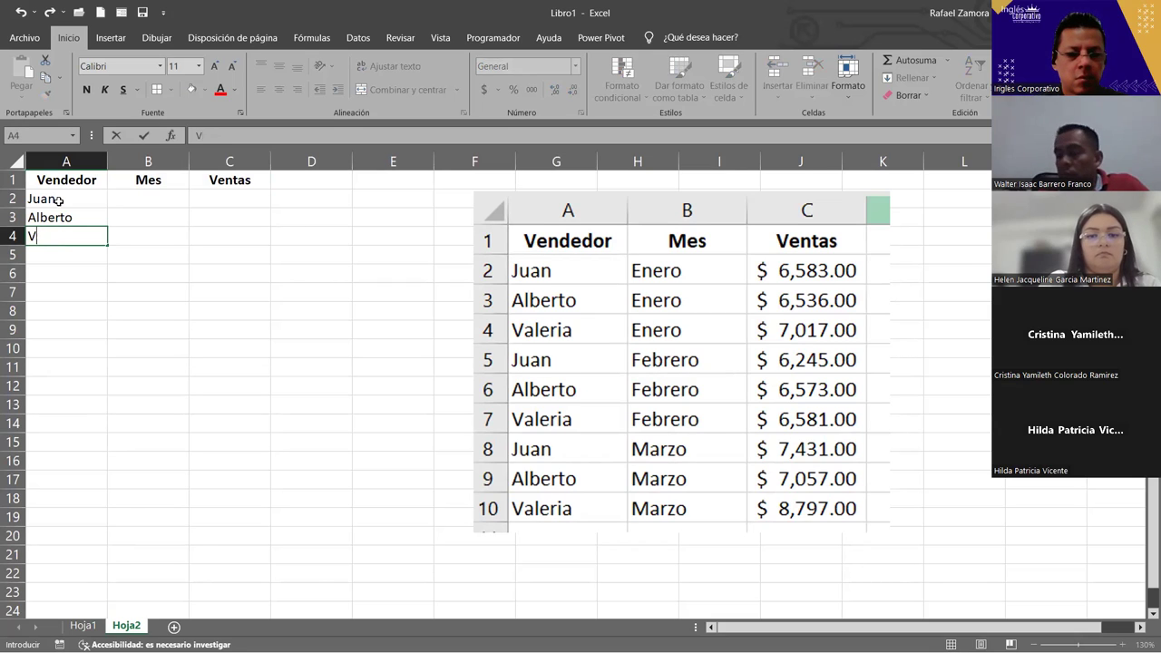
{"action": "key", "text": "BackSpace"}
{"action": "type", "text": "alera"}
{"action": "key", "text": "Return"}
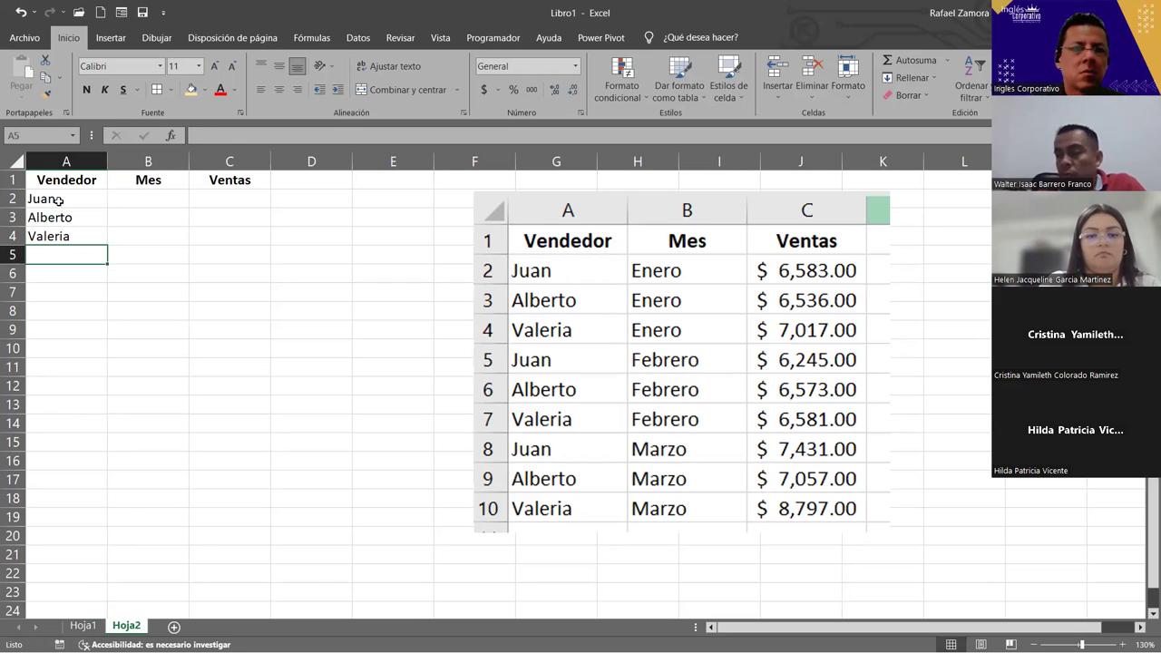
{"action": "left_click_drag", "start_coordinate": [58, 201], "coordinate": [58, 237]}
{"action": "key", "text": "ctrl+c"}
Paste the three seller names into A5:A7 and A8:A10.
{"action": "key", "text": "ctrl+v"}
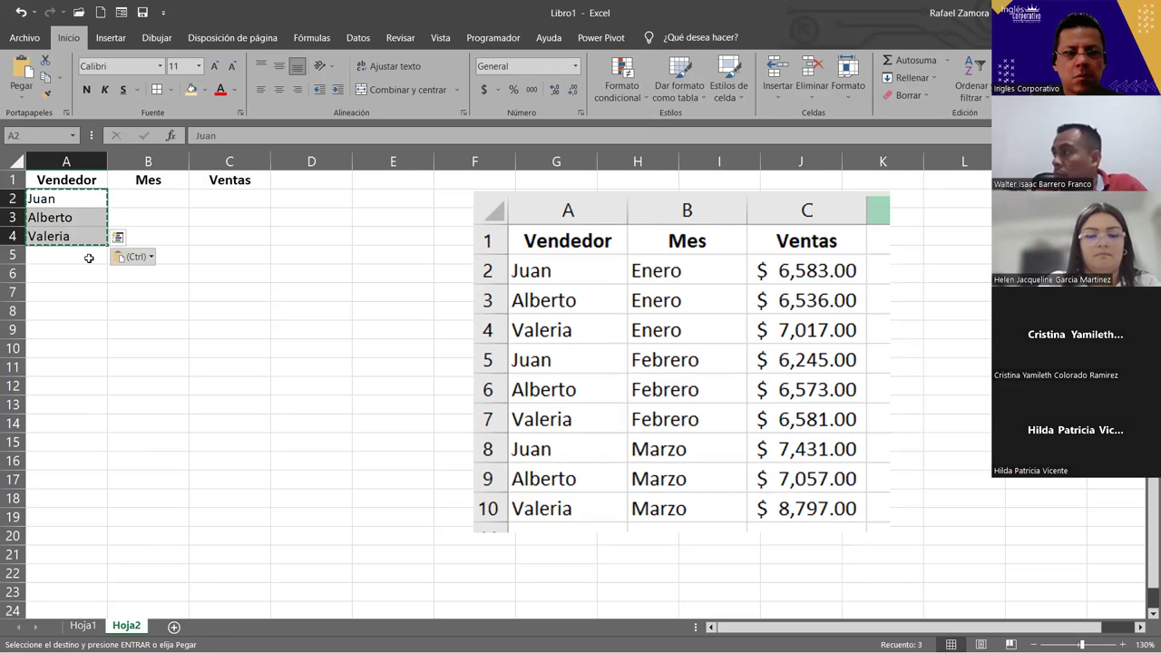
{"action": "left_click", "coordinate": [89, 258]}
{"action": "key", "text": "ctrl+v"}
{"action": "left_click", "coordinate": [78, 313]}
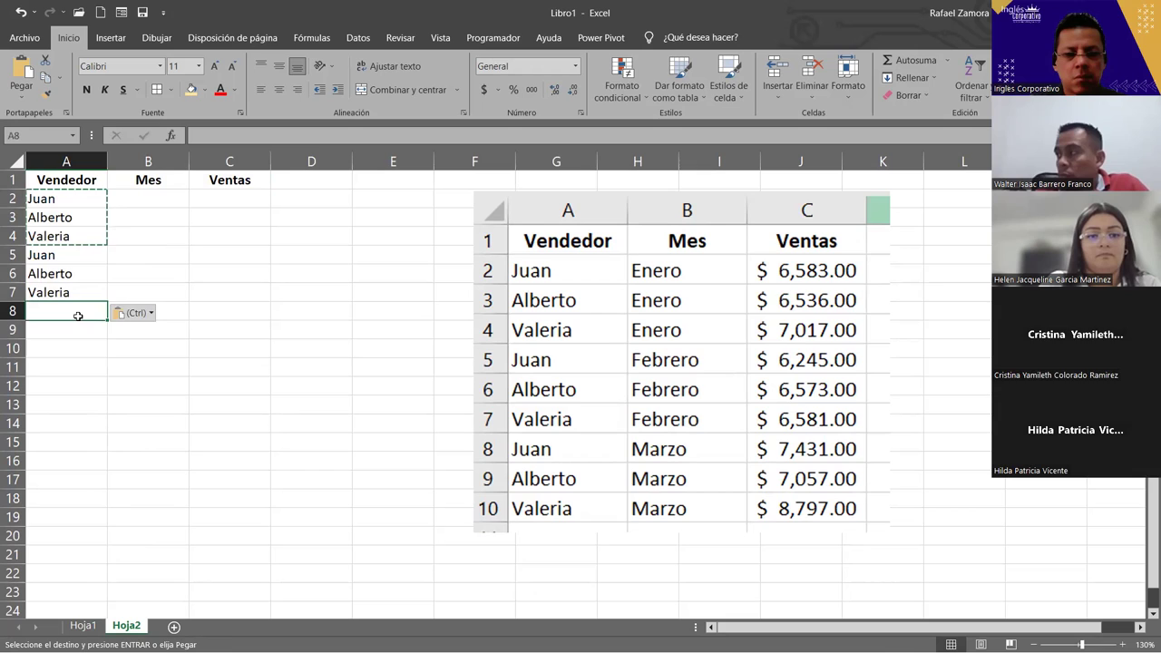
{"action": "key", "text": "ctrl+v"}
Fill B2:B4 with Enero.
{"action": "left_click", "coordinate": [160, 199]}
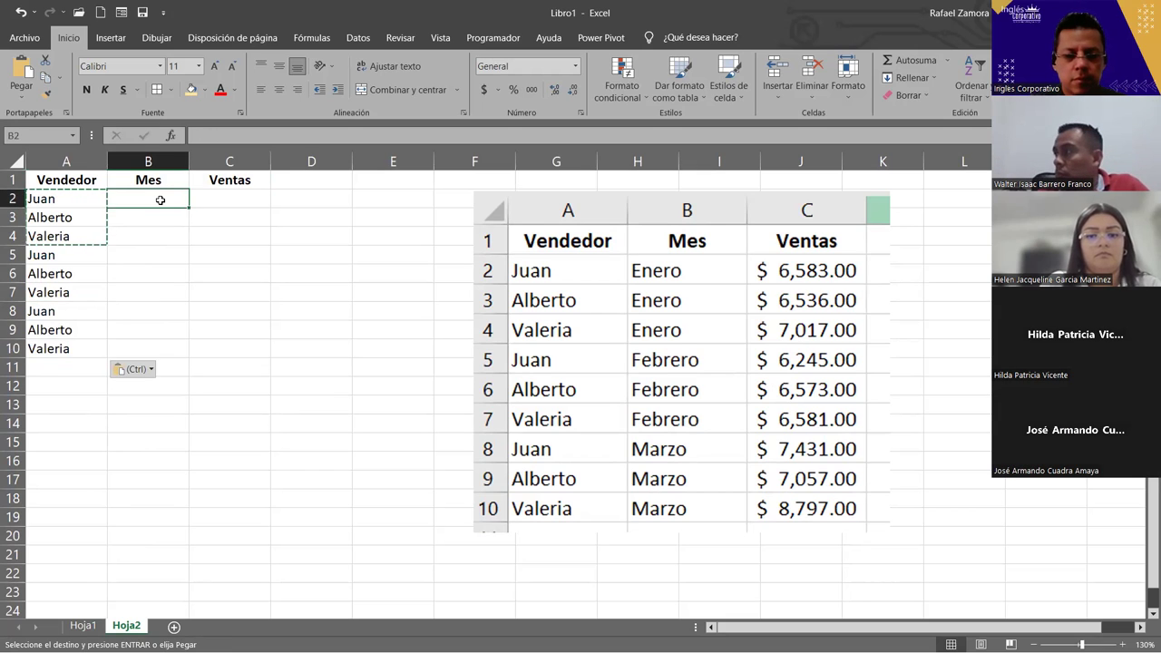
{"action": "type", "text": "Enero"}
{"action": "key", "text": "Return"}
{"action": "double_click", "coordinate": [161, 199]}
{"action": "left_click", "coordinate": [176, 233]}
{"action": "left_click", "coordinate": [172, 199]}
{"action": "key", "text": "ctrl+c"}
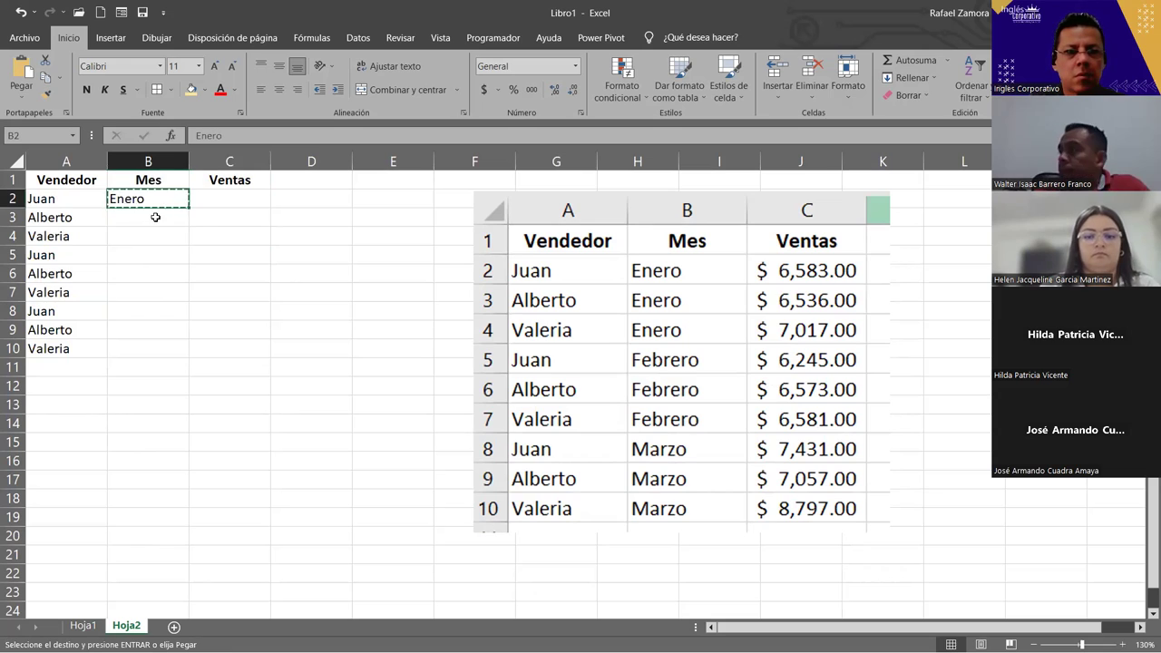
{"action": "left_click_drag", "start_coordinate": [156, 218], "coordinate": [154, 234]}
{"action": "key", "text": "Return"}
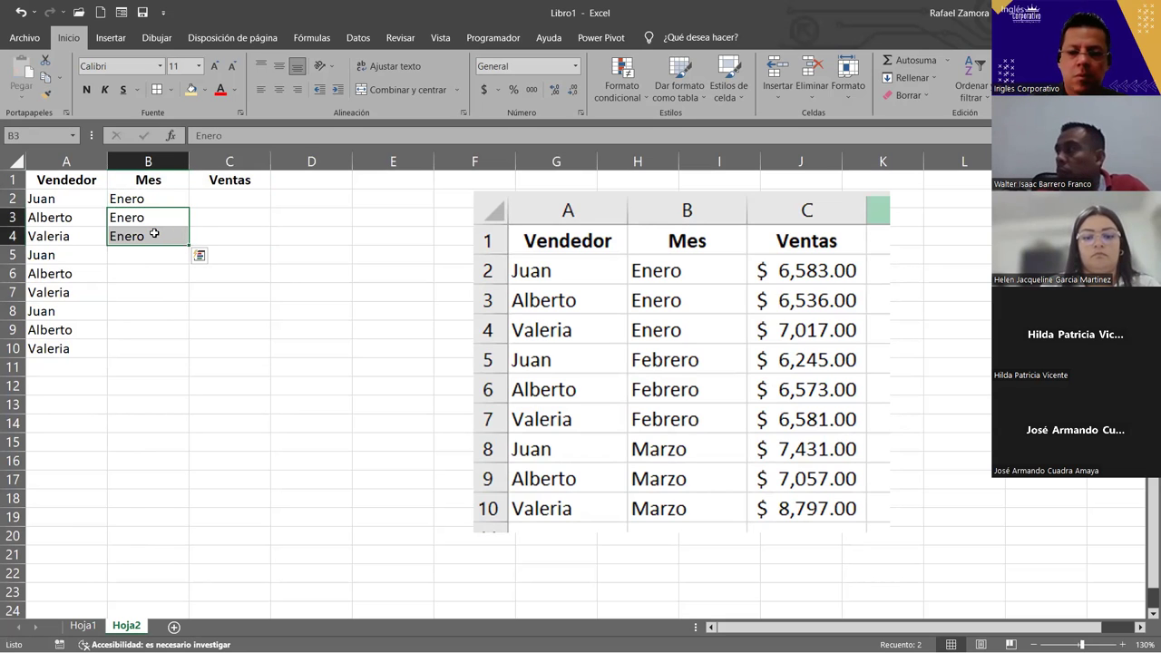
{"action": "key", "text": "Escape"}
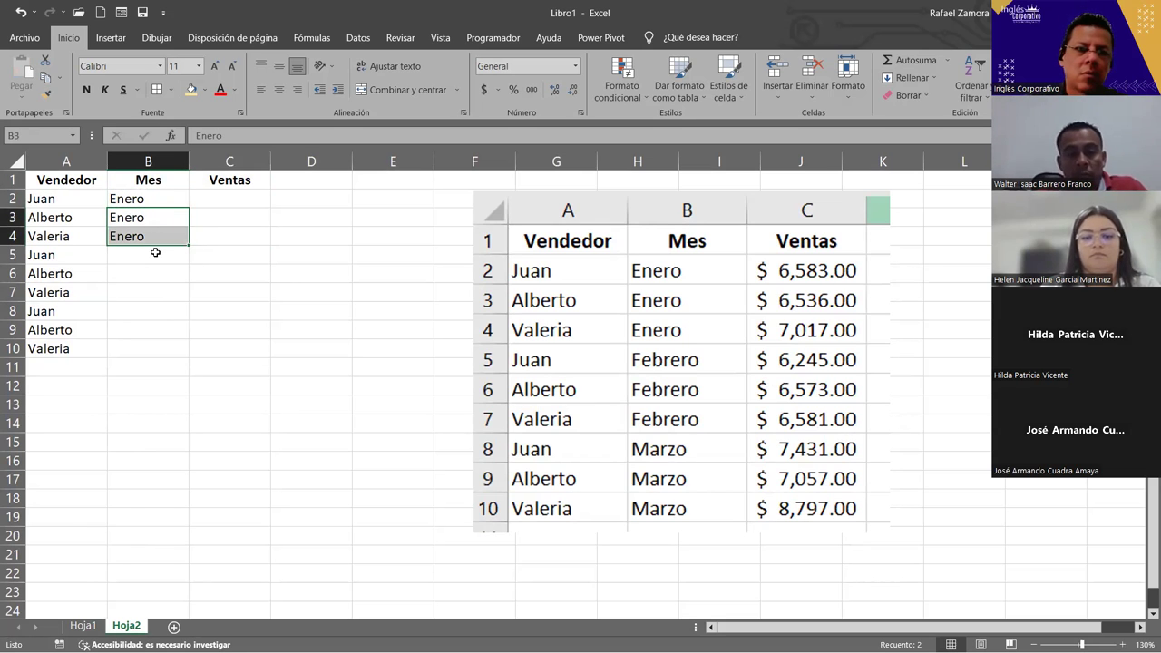
Fill B5:B7 with Febrero, choosing Copiar celdas instead of a series.
{"action": "left_click", "coordinate": [155, 252]}
{"action": "type", "text": "Febrero"}
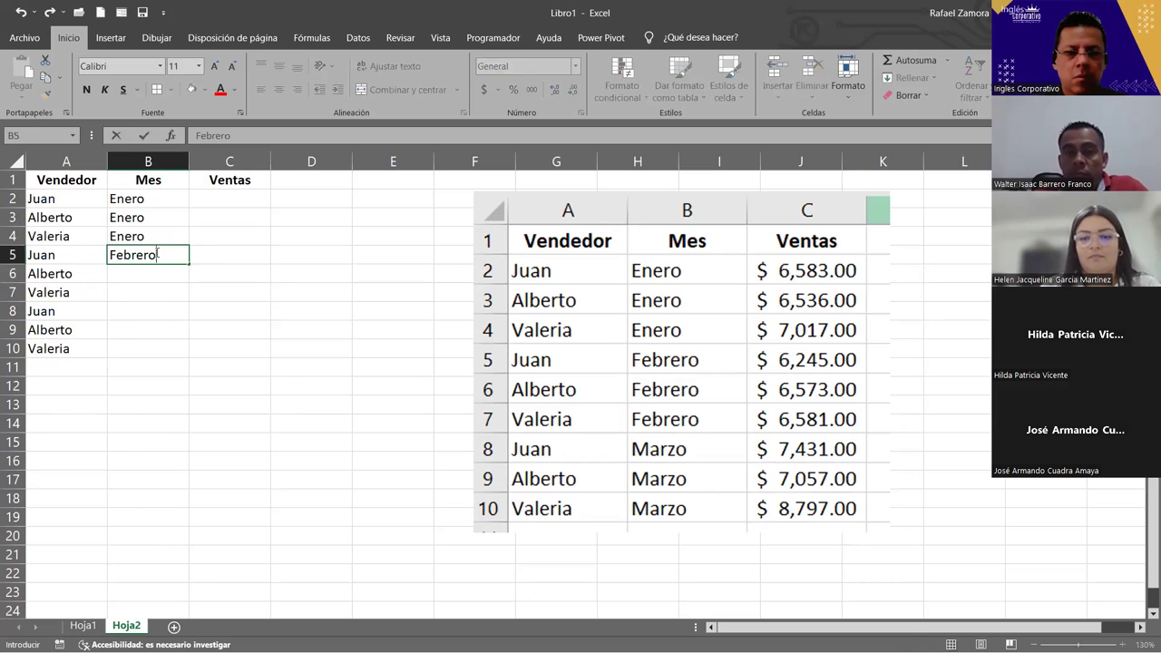
{"action": "key", "text": "Return"}
{"action": "left_click", "coordinate": [156, 254]}
{"action": "left_click_drag", "start_coordinate": [188, 265], "coordinate": [184, 291]}
{"action": "left_click", "coordinate": [198, 311]}
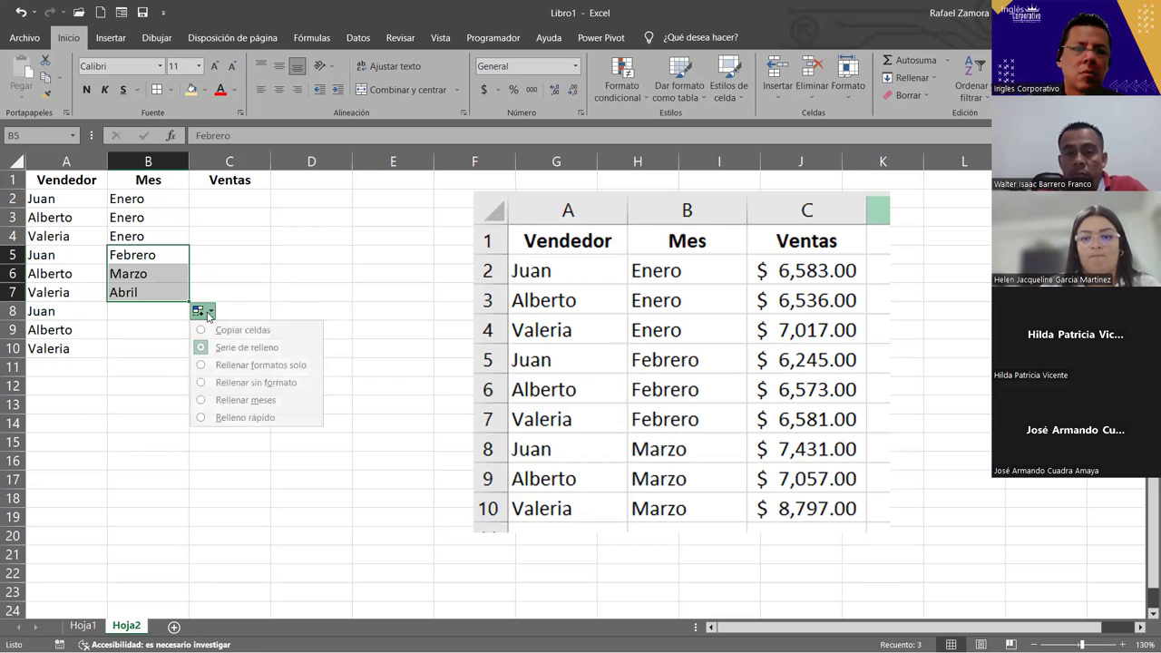
{"action": "left_click", "coordinate": [152, 352]}
Fill B8:B10 with Marzo.
{"action": "left_click", "coordinate": [161, 316]}
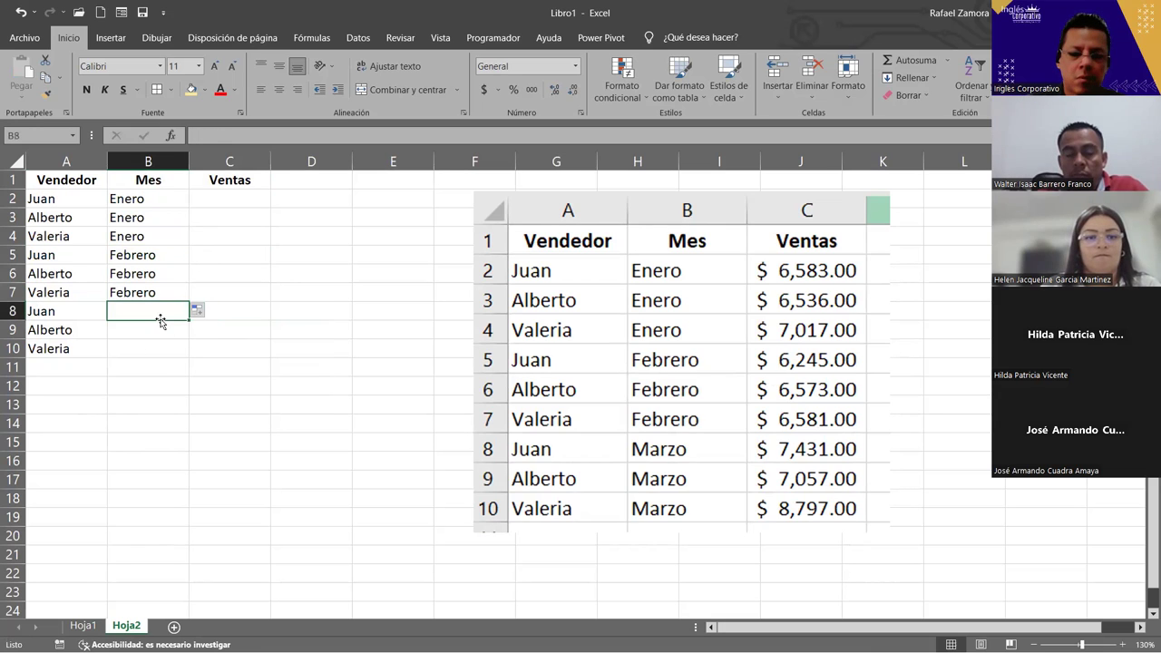
{"action": "type", "text": "Marzo"}
{"action": "key", "text": "Return"}
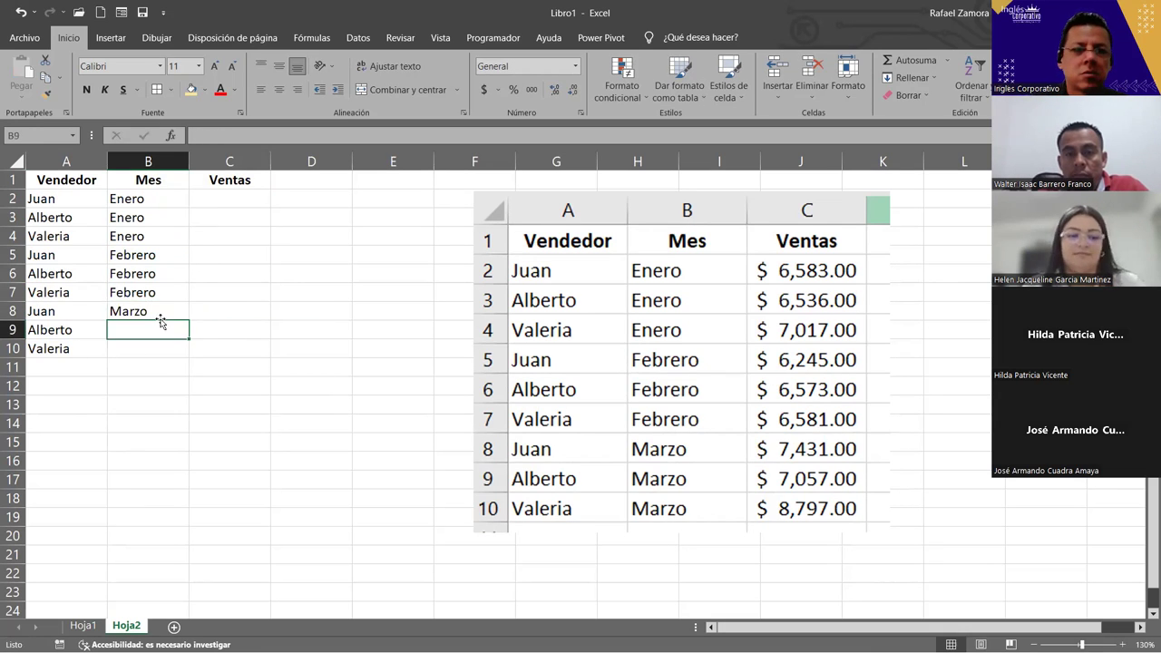
{"action": "left_click", "coordinate": [164, 311]}
{"action": "key", "text": "ctrl+c"}
{"action": "left_click_drag", "start_coordinate": [152, 330], "coordinate": [152, 347]}
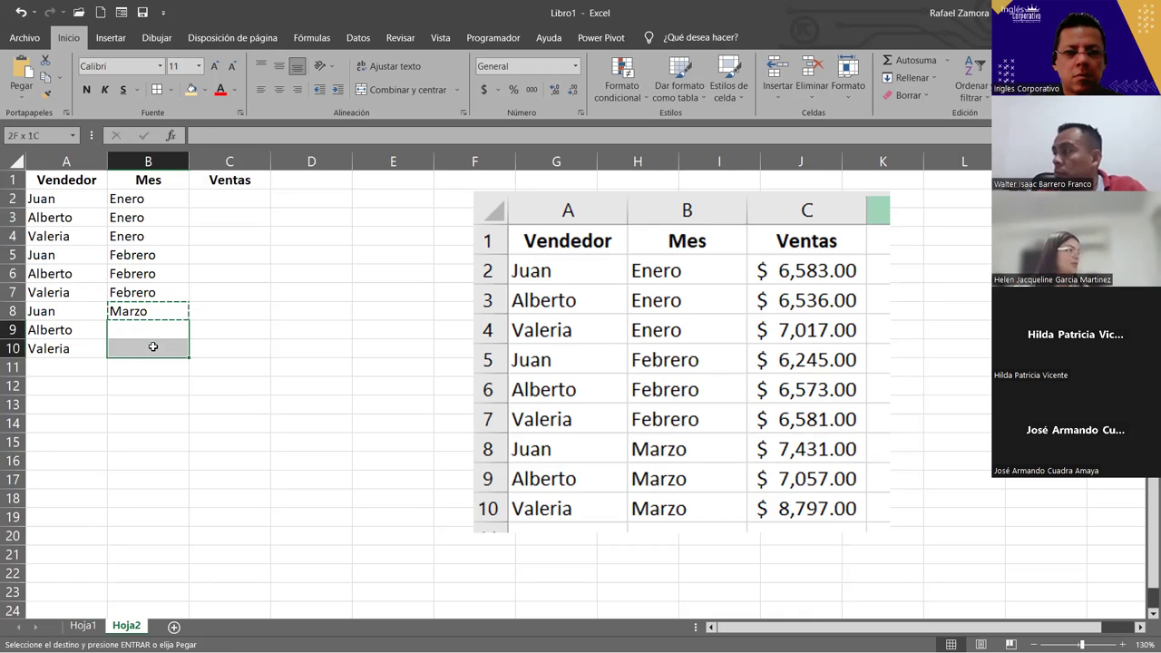
{"action": "key", "text": "Return"}
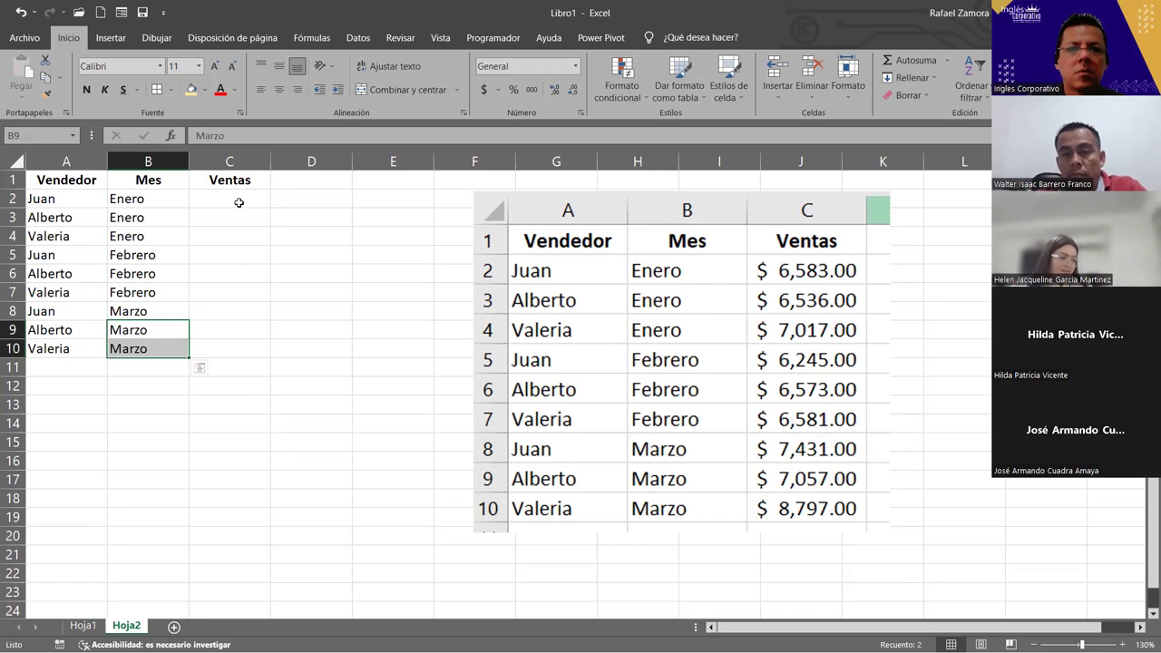
{"action": "left_click_drag", "start_coordinate": [239, 200], "coordinate": [238, 353]}
Apply accounting format to C2:C10 and enter 6583, 6536, 7017, 6245 in C2:C5.
{"action": "left_click", "coordinate": [484, 89]}
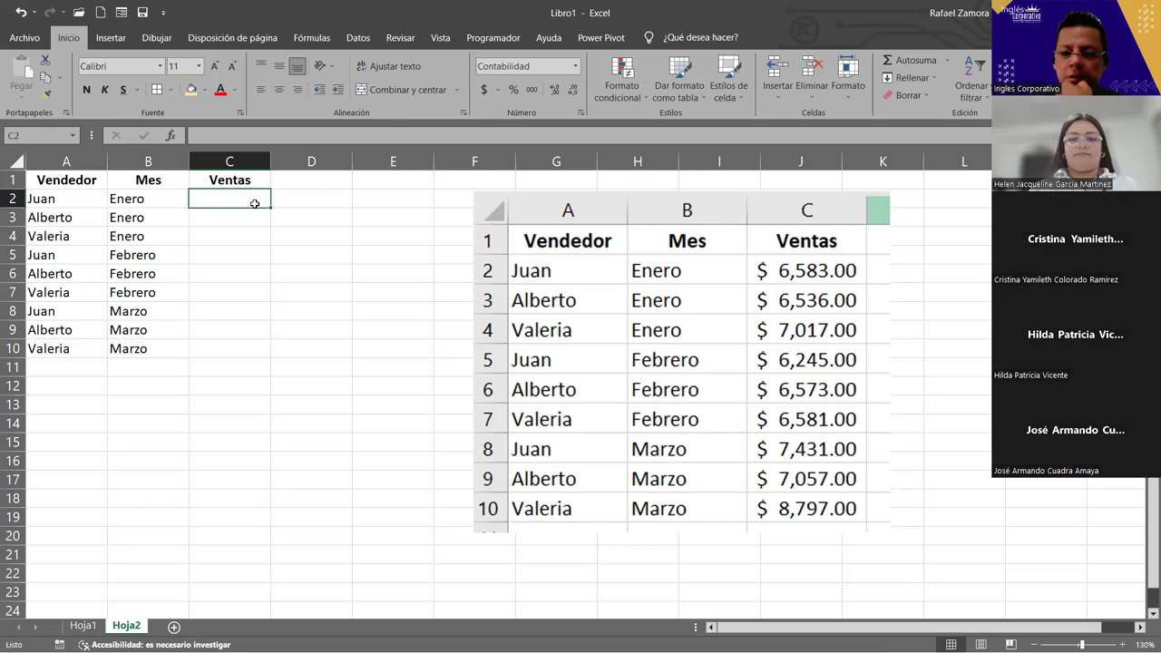
{"action": "type", "text": "6583"}
{"action": "key", "text": "Return"}
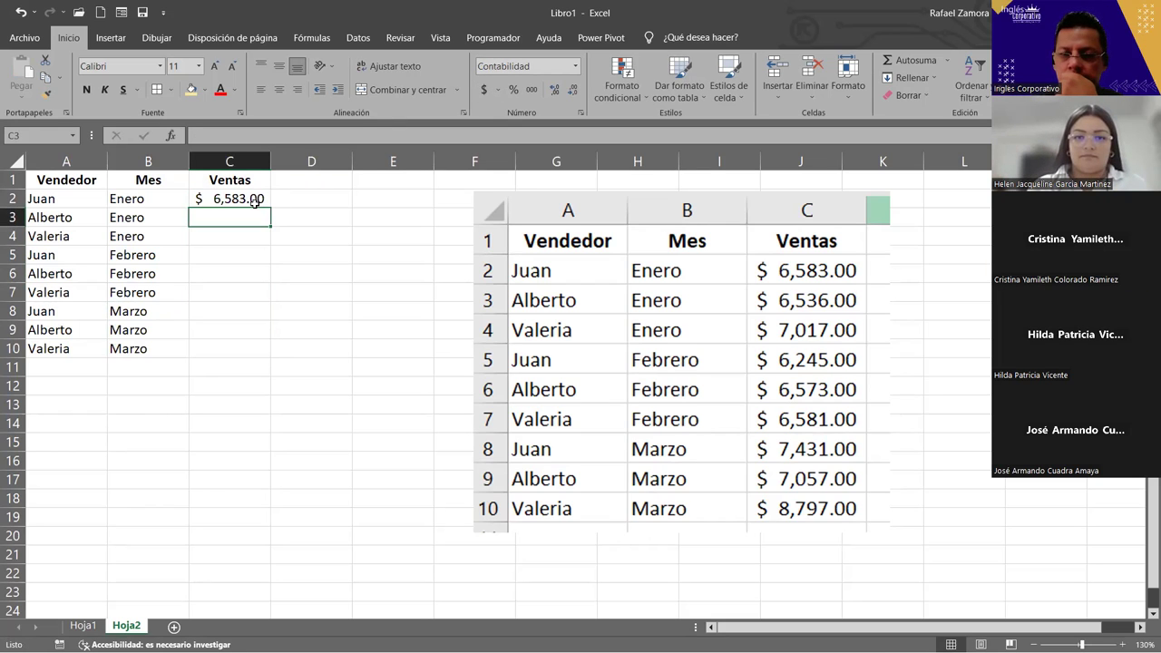
{"action": "type", "text": "6,536.00"}
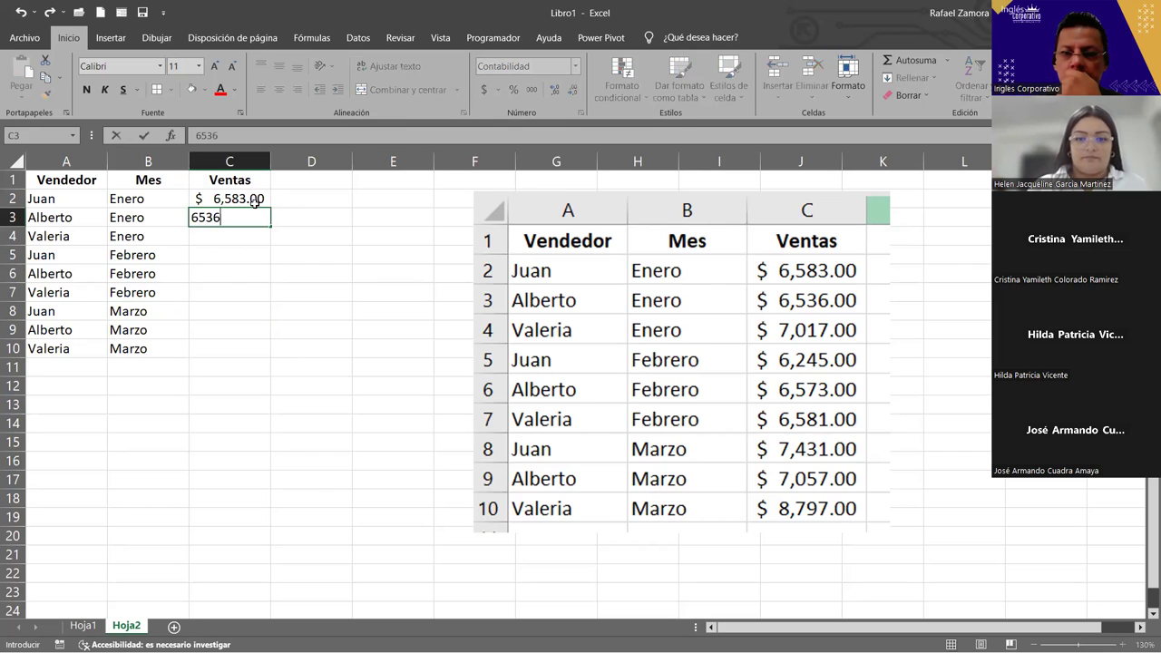
{"action": "key", "text": "Return"}
{"action": "type", "text": "7017"}
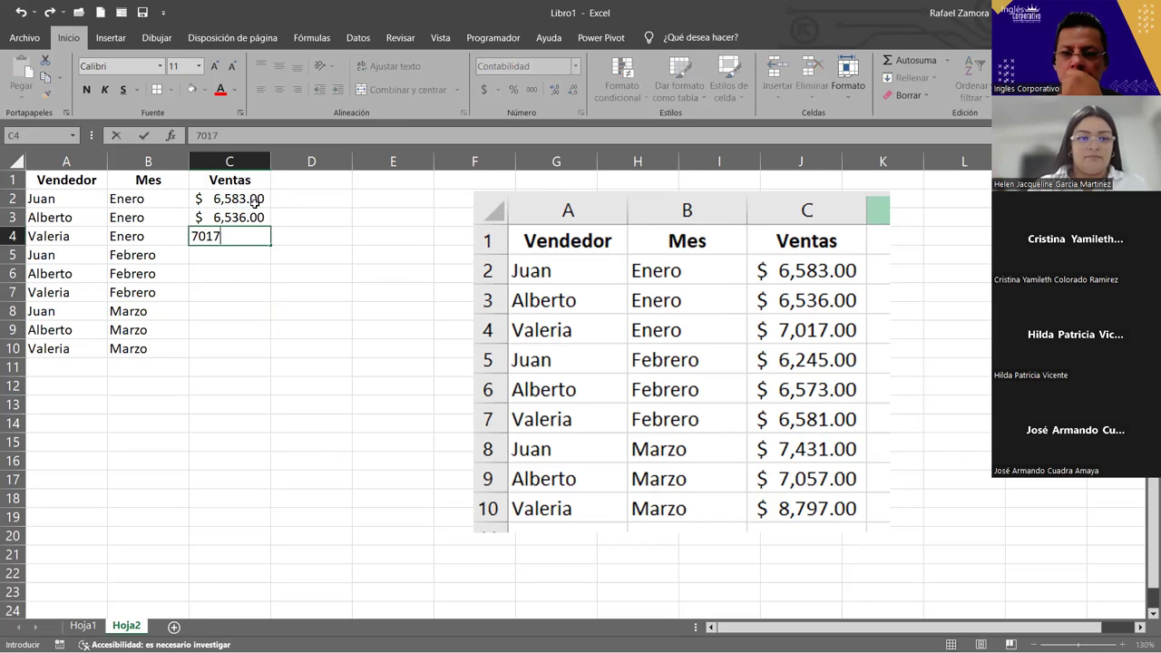
{"action": "key", "text": "Return"}
{"action": "type", "text": "6245"}
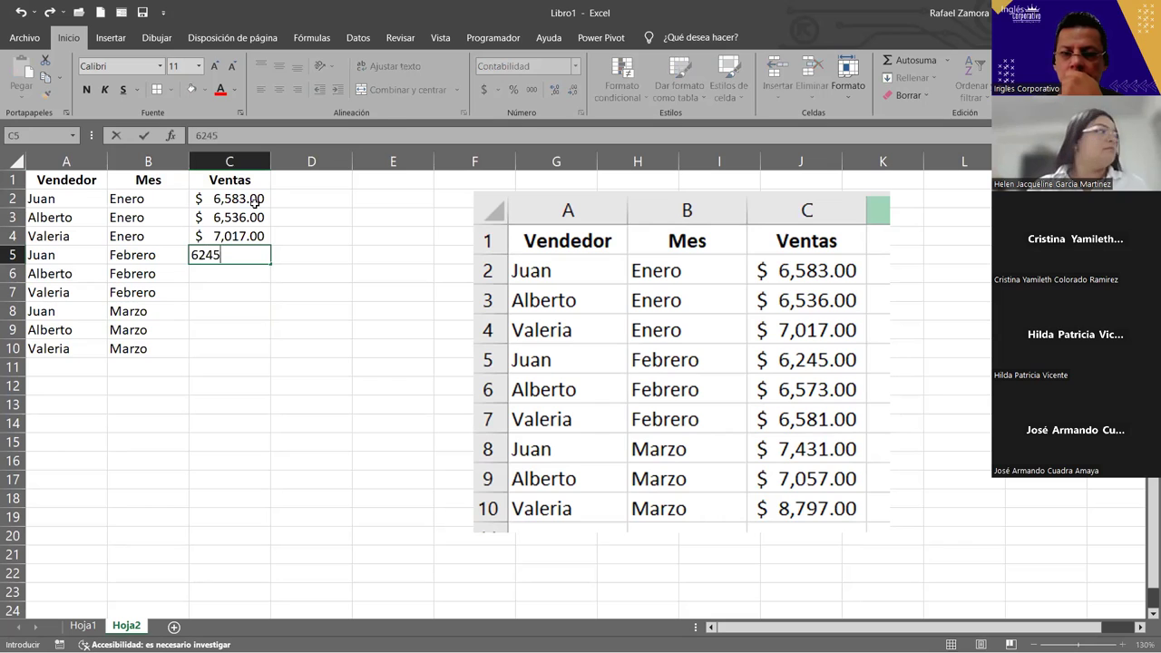
{"action": "key", "text": "Return"}
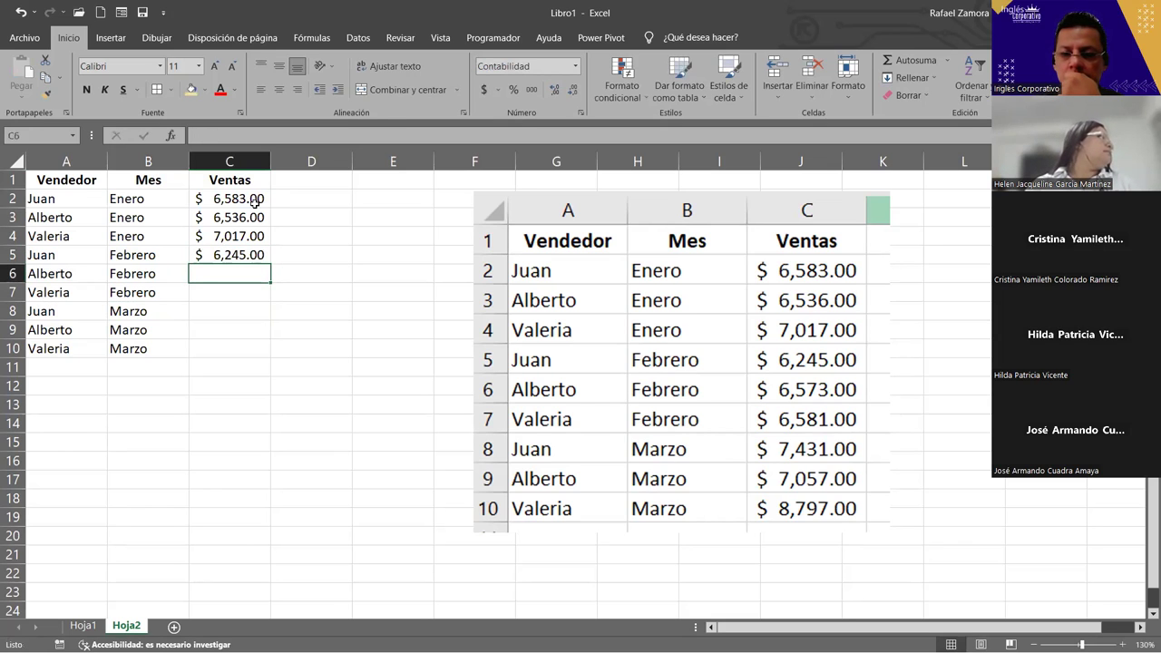
Enter 6573, 6581, 7431, 7057, 8797 in C6:C10 and delete the reference picture.
{"action": "type", "text": "6573"}
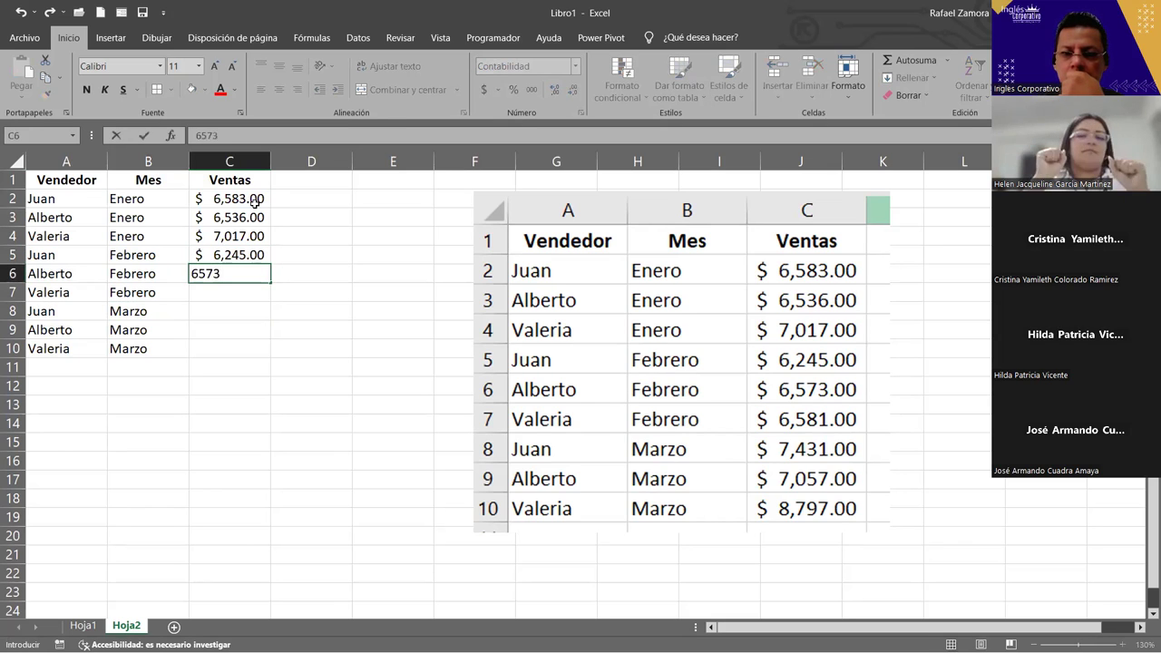
{"action": "key", "text": "Return"}
{"action": "type", "text": "6,581"}
{"action": "key", "text": "Return"}
{"action": "type", "text": "7,431"}
{"action": "key", "text": "Return"}
{"action": "type", "text": "7,057"}
{"action": "key", "text": "Return"}
{"action": "type", "text": "8,797"}
{"action": "key", "text": "Return"}
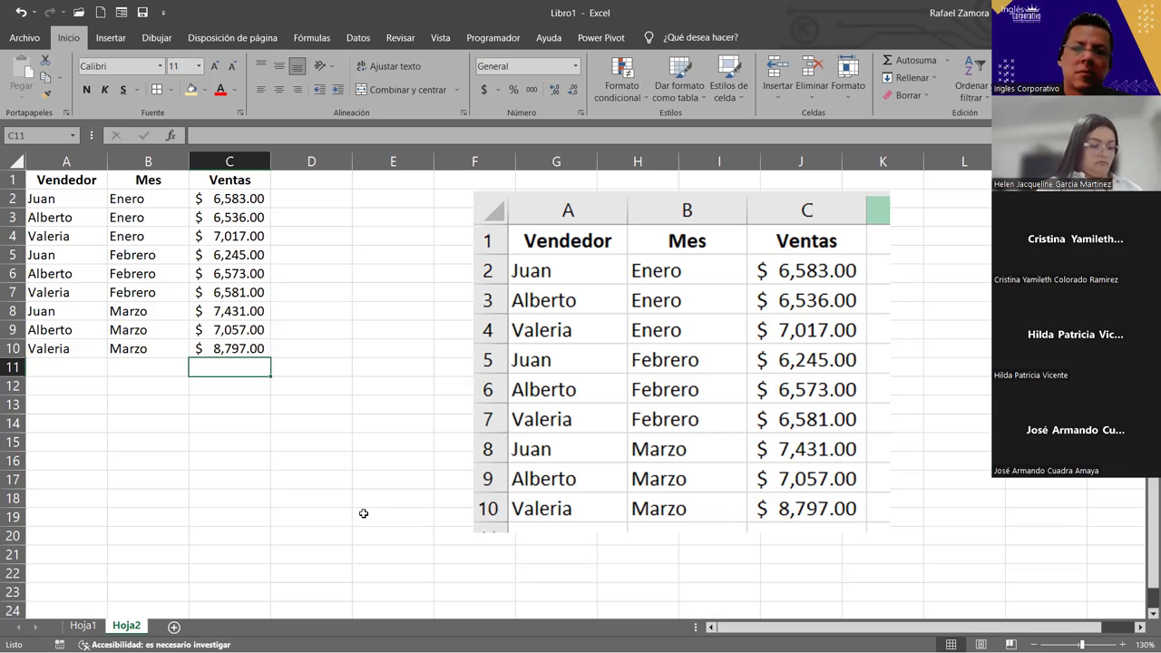
{"action": "left_click", "coordinate": [798, 418]}
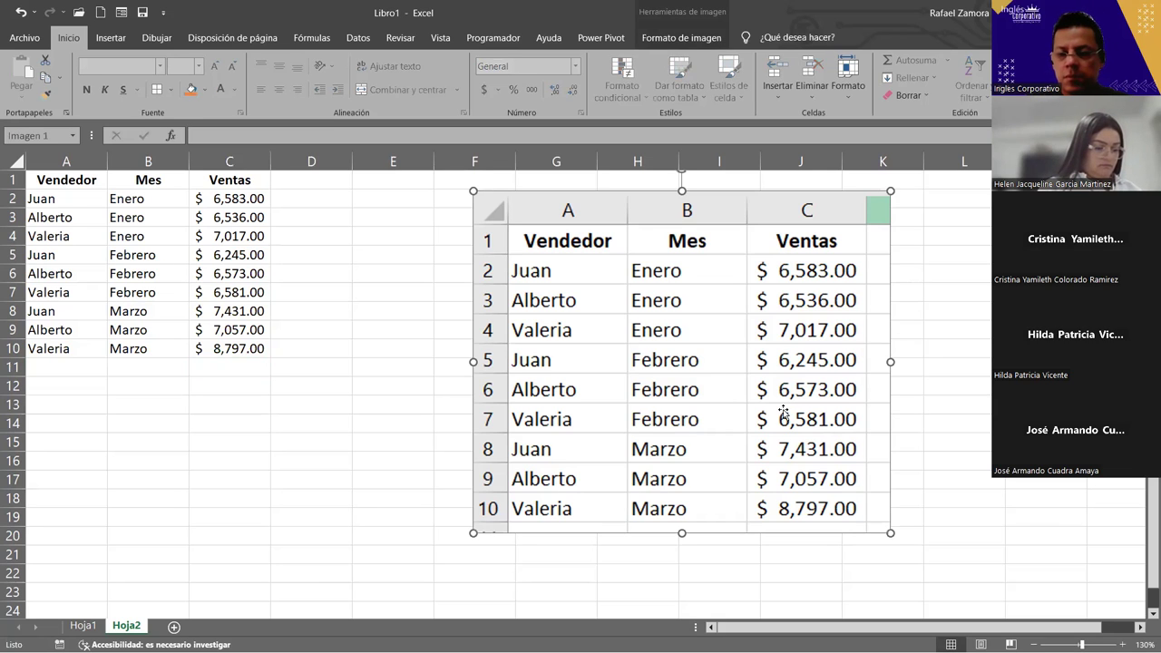
{"action": "key", "text": "Delete"}
{"action": "scroll", "coordinate": [266, 492], "scroll_direction": "up", "scroll_amount": 3, "text": "ctrl"}
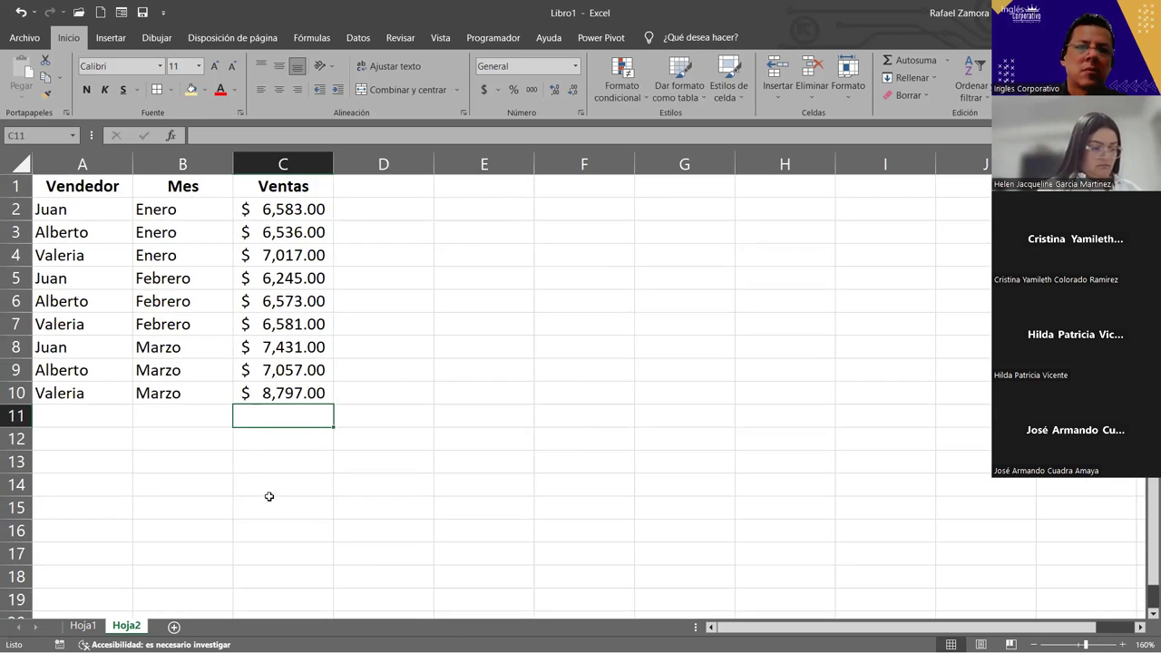
{"action": "scroll", "coordinate": [268, 496], "scroll_direction": "up", "scroll_amount": 1, "text": "ctrl"}
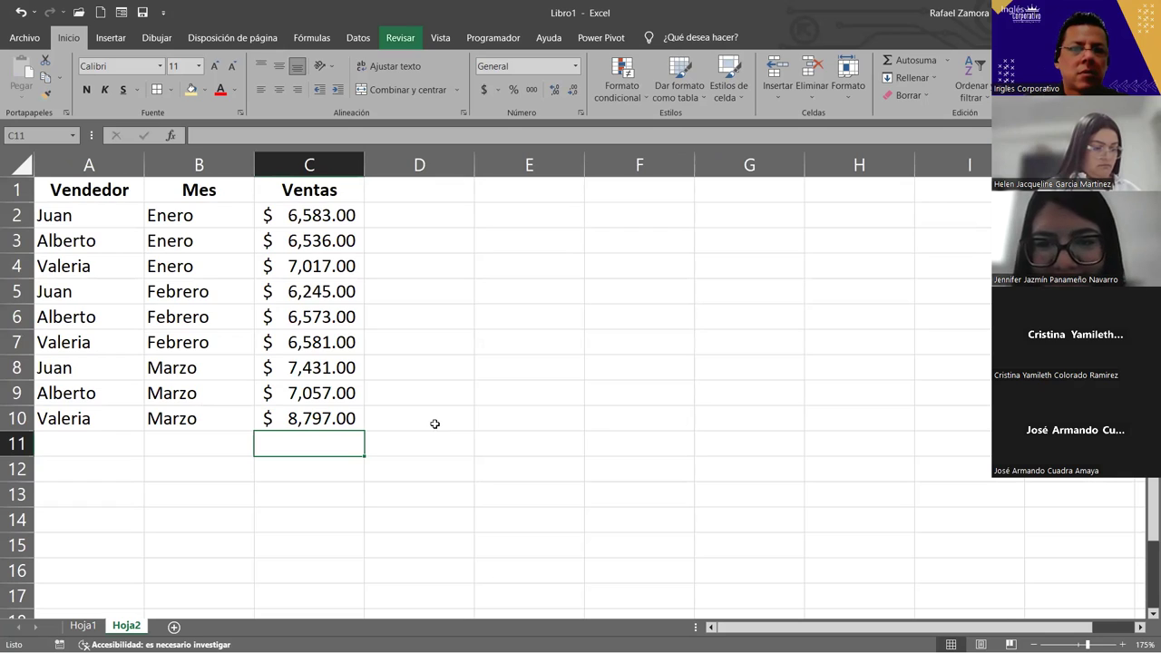
{"action": "key", "text": "Right"}
{"action": "key", "text": "Up"}
{"action": "key", "text": "Up"}
{"action": "key", "text": "Up"}
{"action": "key", "text": "Up"}
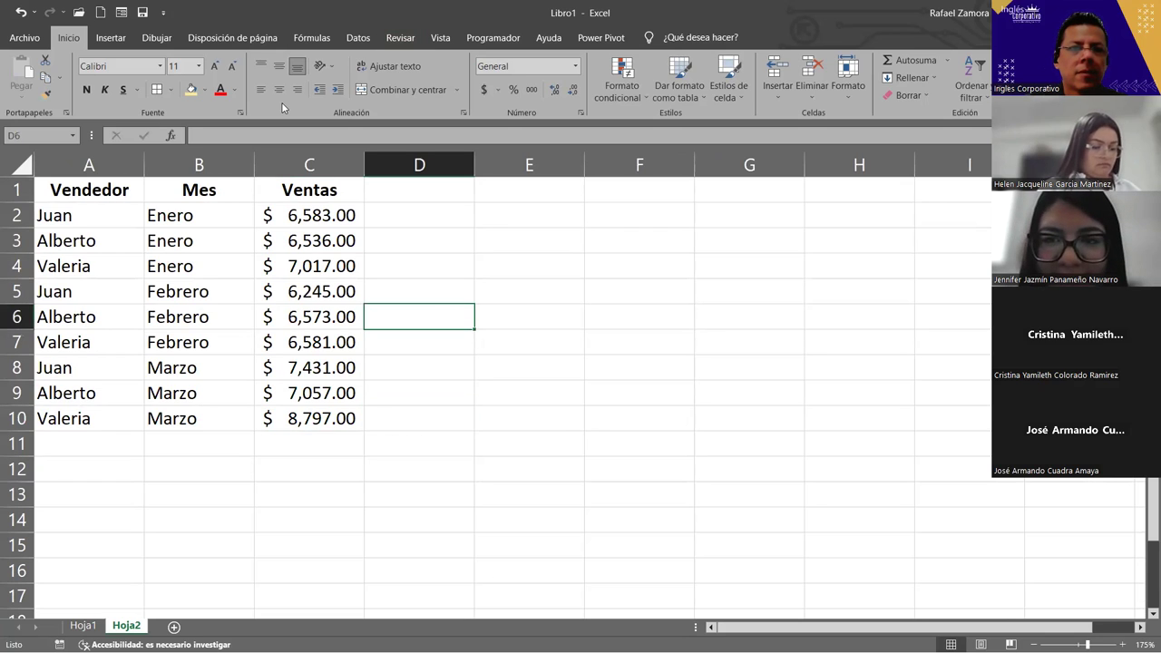
{"action": "left_click", "coordinate": [490, 264]}
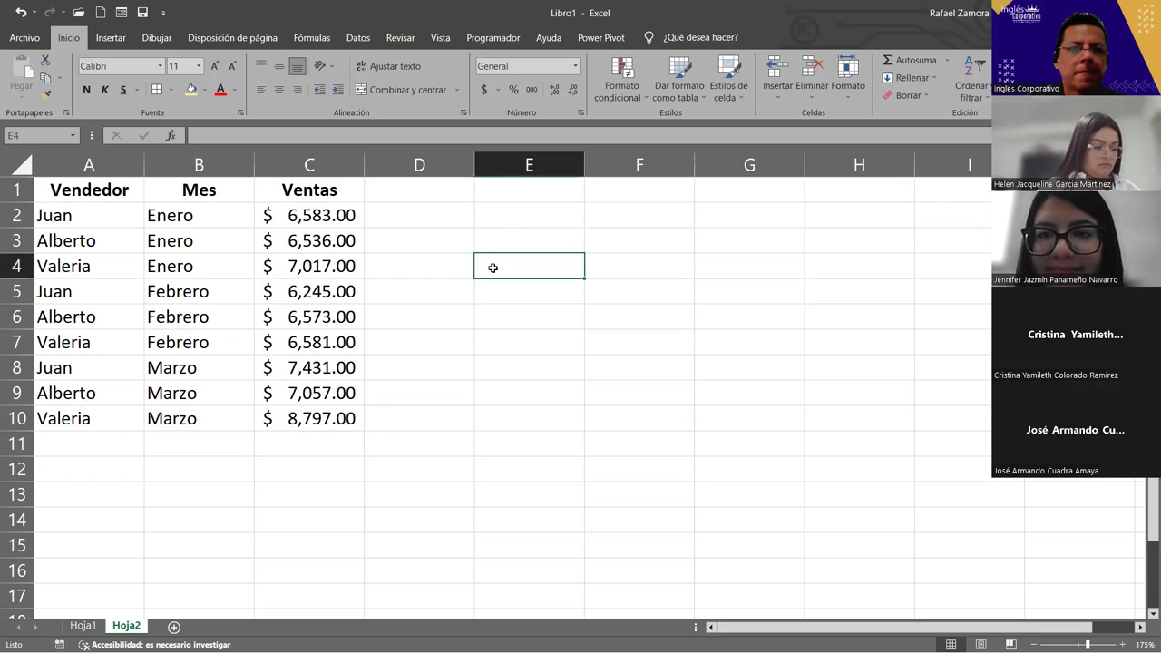
{"action": "left_click", "coordinate": [338, 215]}
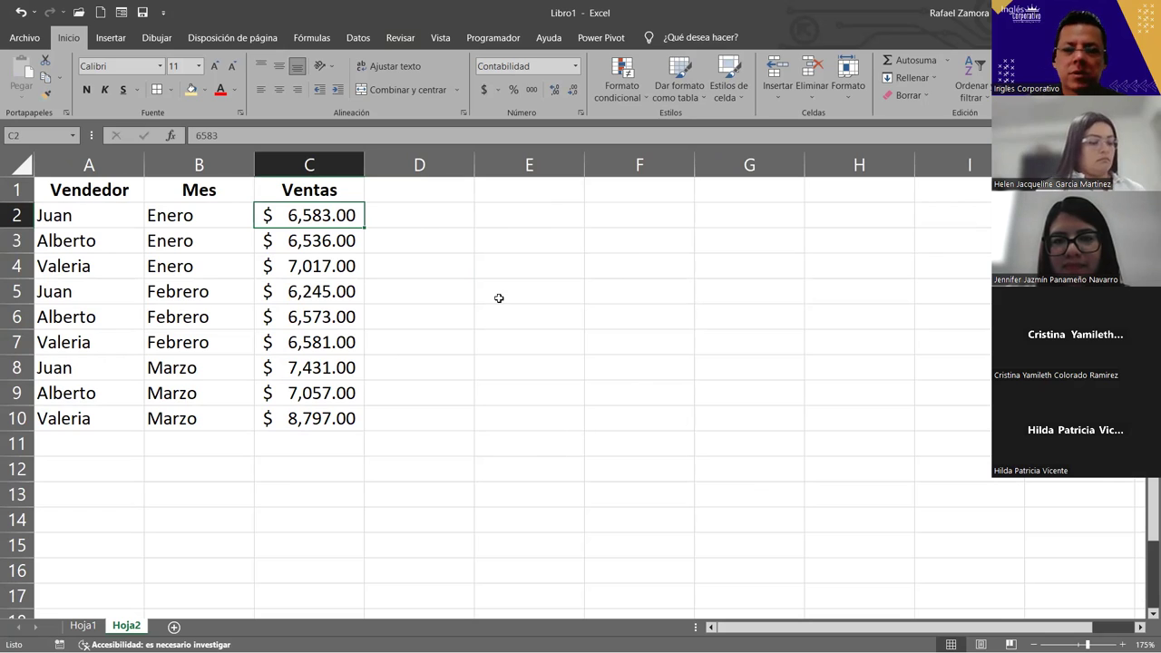
{"action": "left_click", "coordinate": [119, 207]}
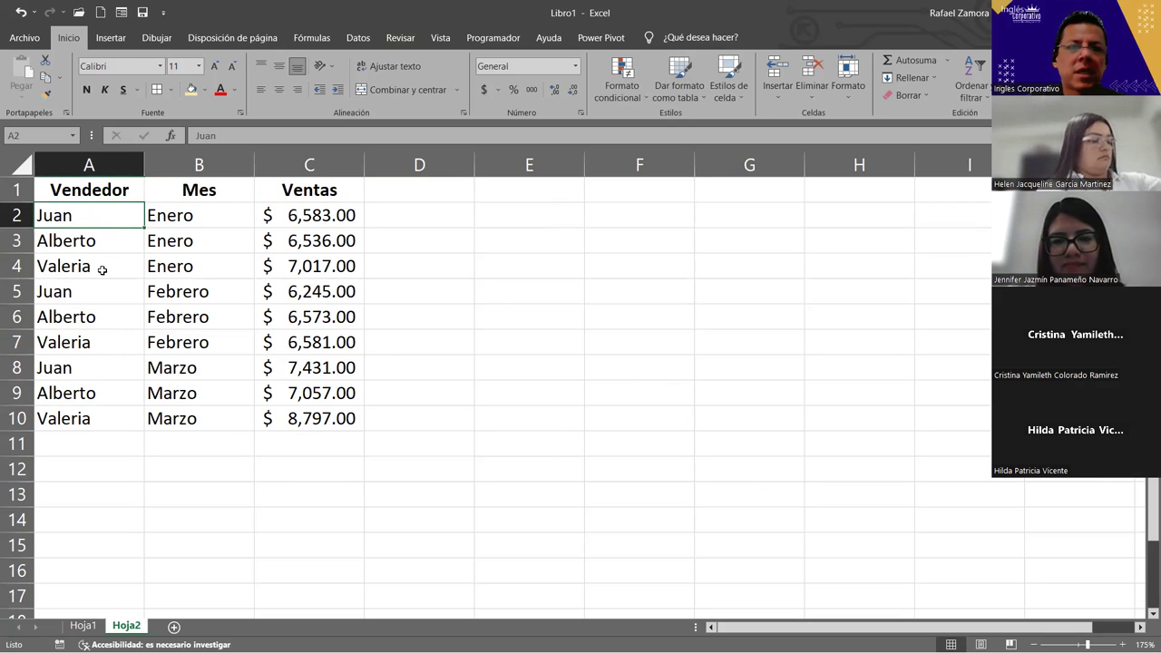
{"action": "left_click_drag", "start_coordinate": [96, 218], "coordinate": [96, 269]}
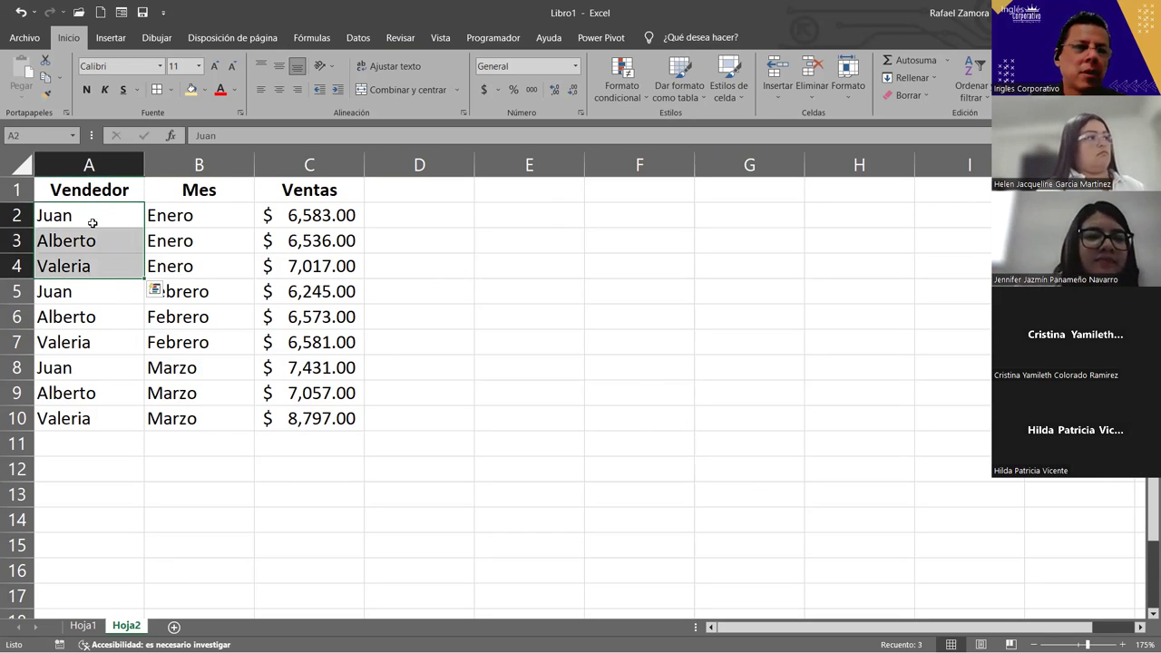
{"action": "left_click", "coordinate": [522, 214]}
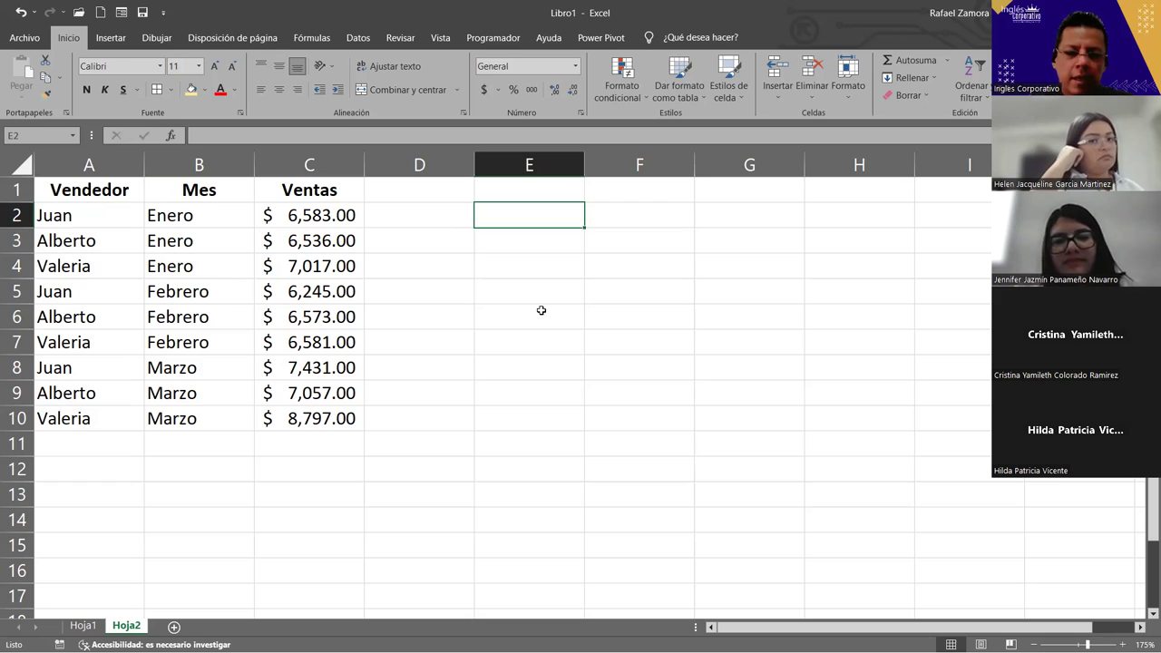
Enter Juan, Alberto and Valeria in E2:E4.
{"action": "type", "text": "Juan"}
{"action": "key", "text": "Return"}
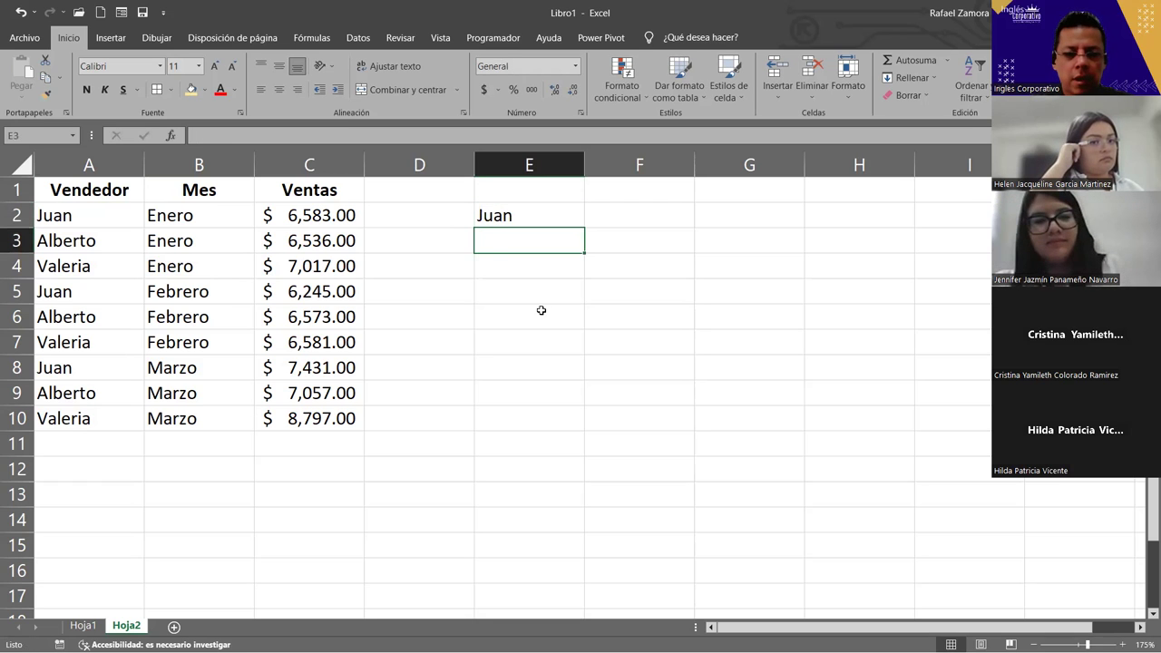
{"action": "type", "text": "Alberto"}
{"action": "key", "text": "Return"}
{"action": "type", "text": "Valeria"}
{"action": "key", "text": "Return"}
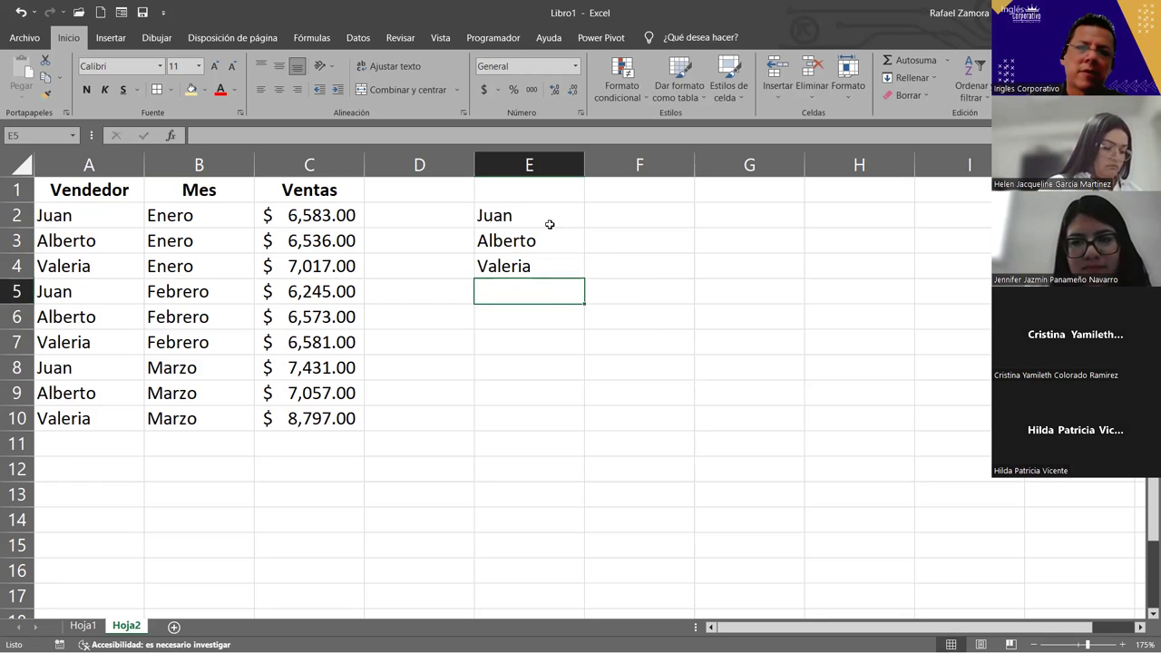
Try filling and pasting the names down column E, then undo those attempts.
{"action": "left_click_drag", "start_coordinate": [550, 224], "coordinate": [549, 267]}
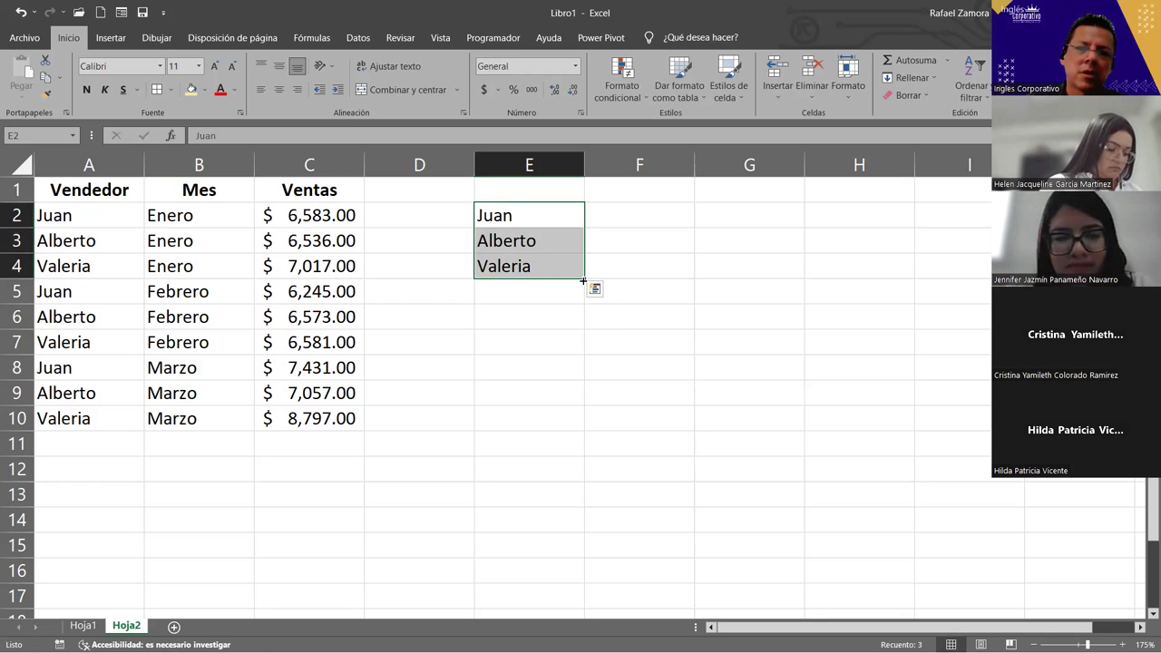
{"action": "left_click_drag", "start_coordinate": [584, 441], "coordinate": [586, 439]}
{"action": "key", "text": "ctrl+z"}
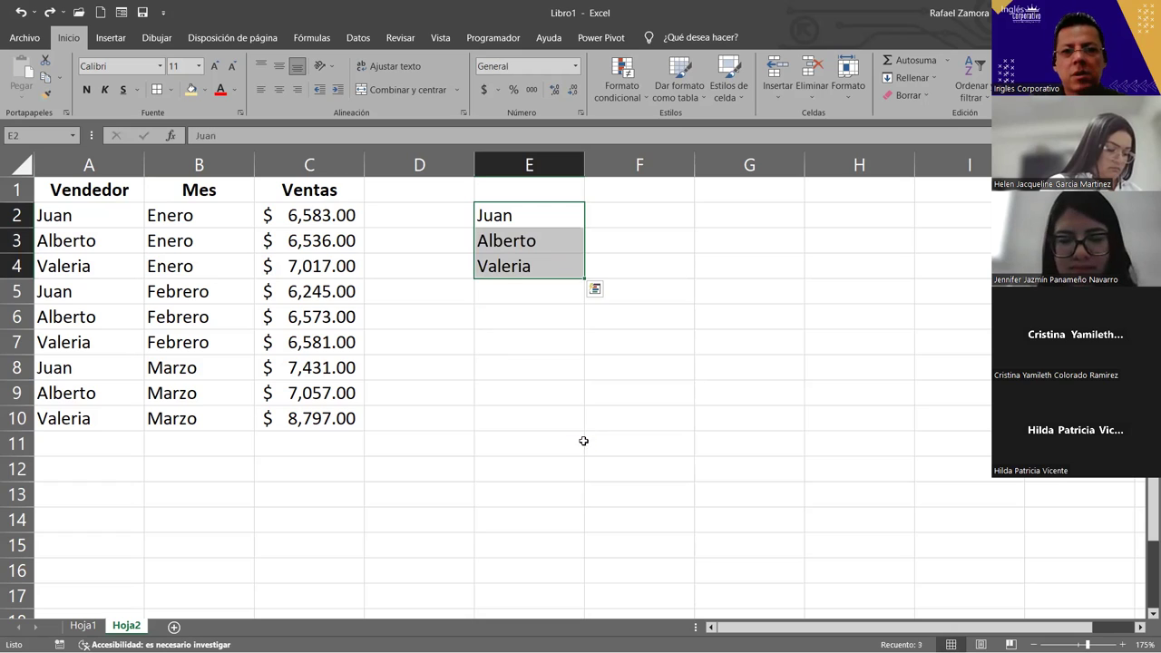
{"action": "key", "text": "ctrl+c"}
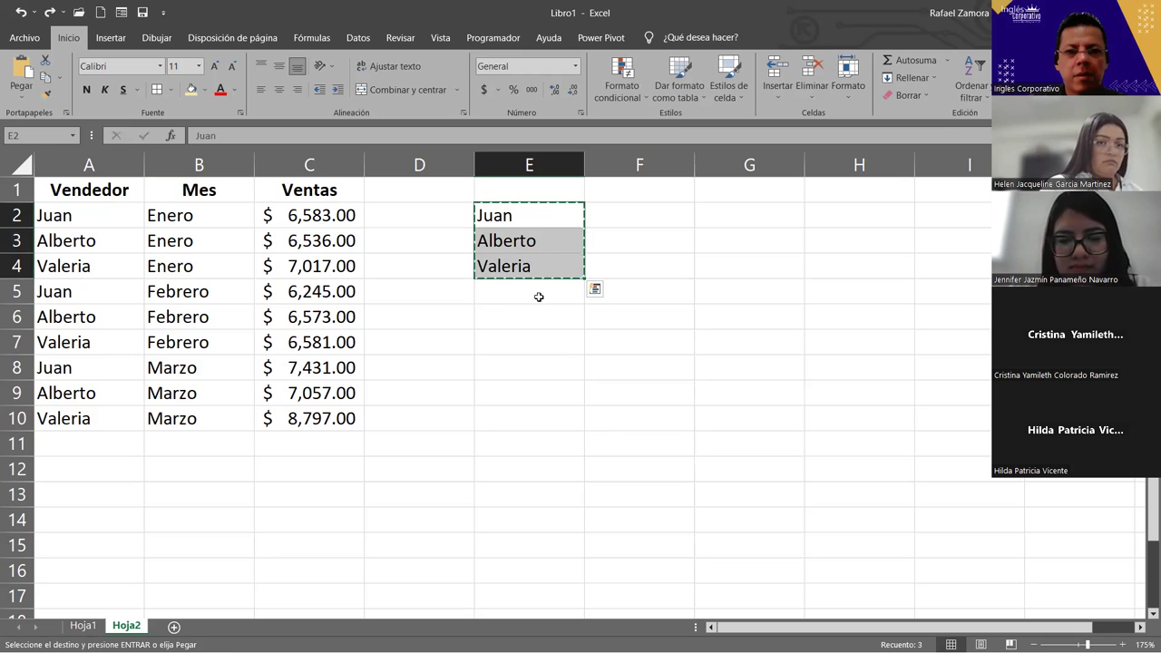
{"action": "left_click", "coordinate": [538, 296]}
{"action": "key", "text": "ctrl+v"}
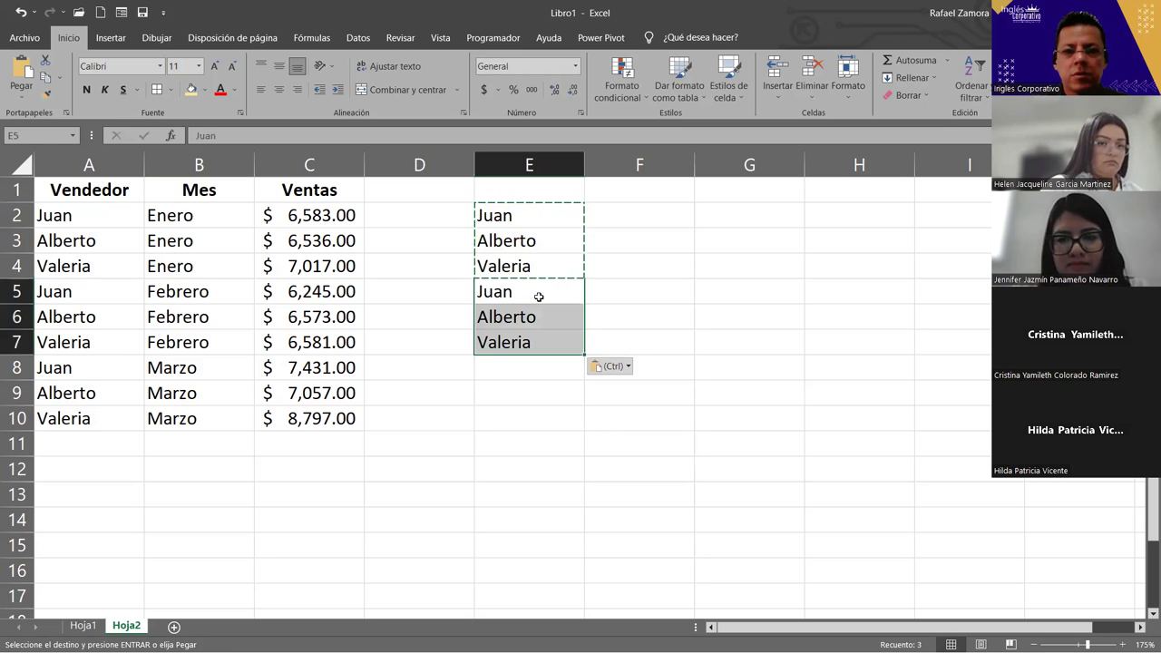
{"action": "left_click", "coordinate": [508, 372]}
{"action": "key", "text": "ctrl+v"}
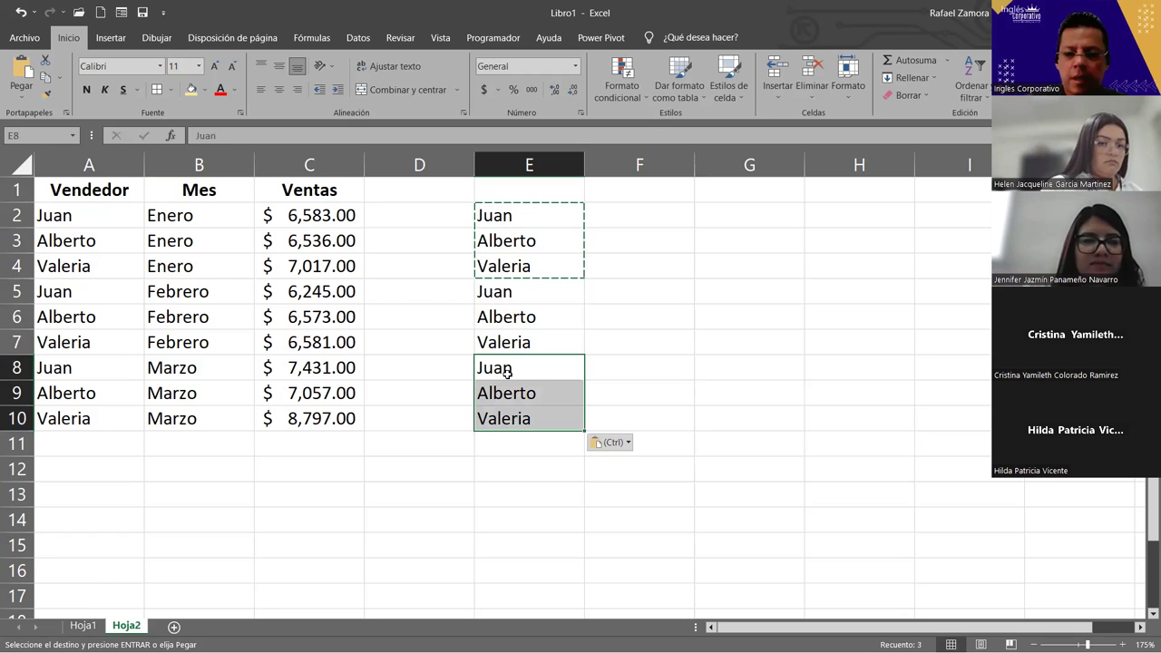
{"action": "key", "text": "ctrl+z"}
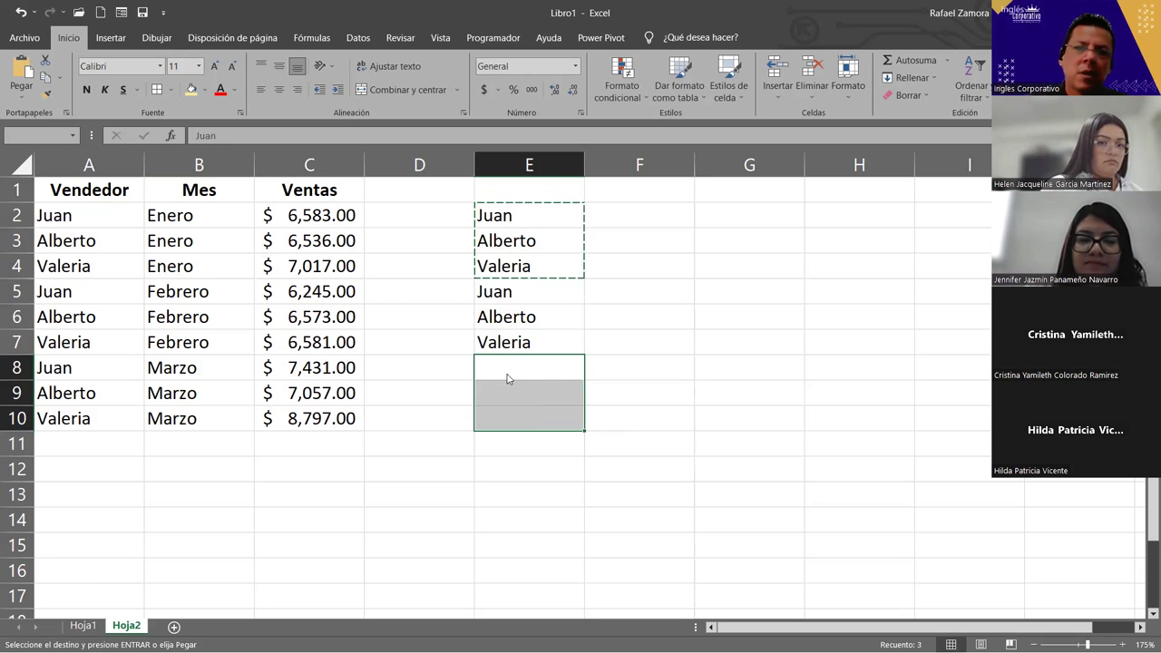
{"action": "key", "text": "Return"}
{"action": "key", "text": "ctrl+z"}
Copy the E2:E4 names into E5:E10.
{"action": "left_click_drag", "start_coordinate": [542, 212], "coordinate": [542, 266]}
{"action": "key", "text": "ctrl+v"}
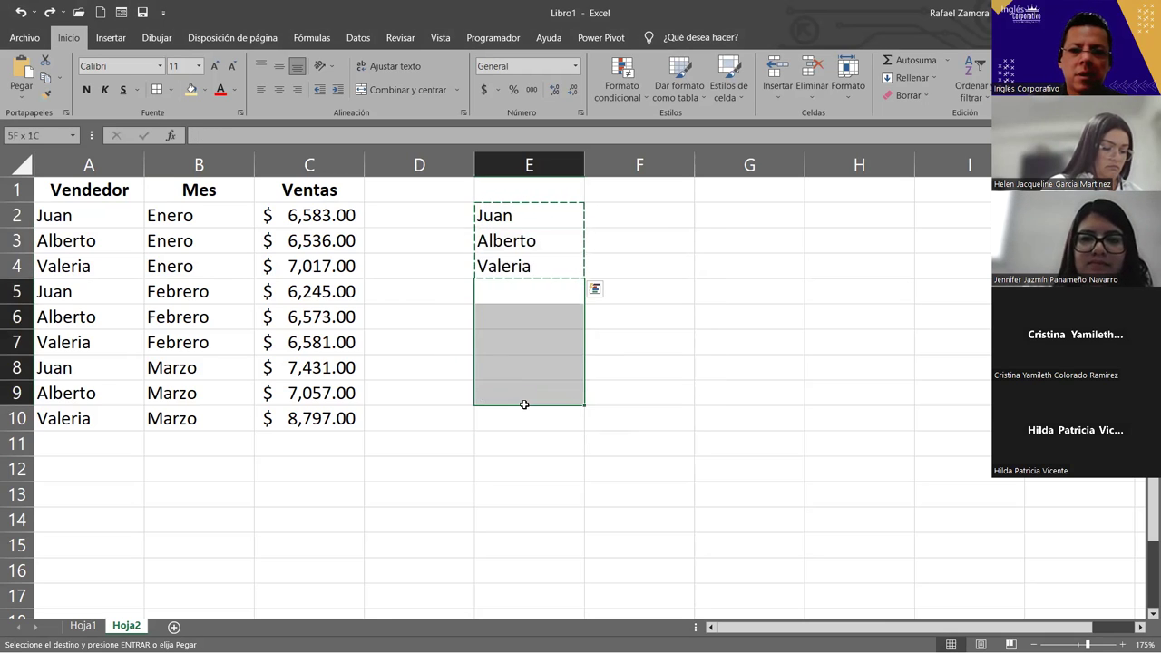
{"action": "left_click_drag", "start_coordinate": [525, 292], "coordinate": [532, 420]}
{"action": "key", "text": "Return"}
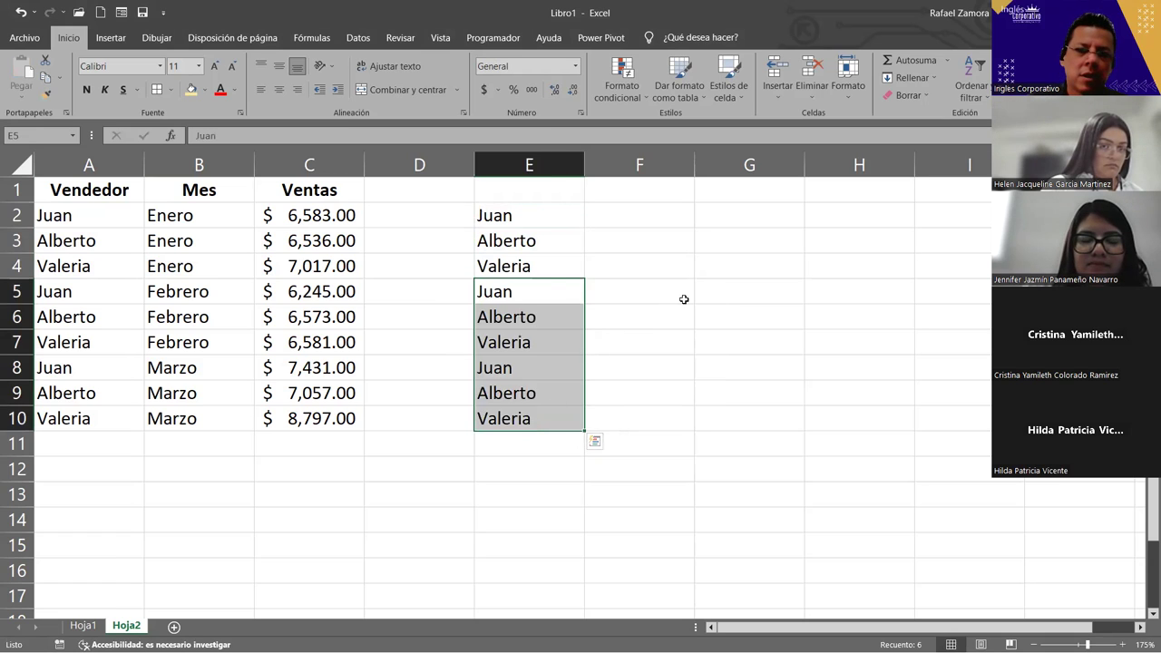
{"action": "left_click", "coordinate": [684, 299]}
Fill F2:F4 with Enero.
{"action": "left_click", "coordinate": [607, 215]}
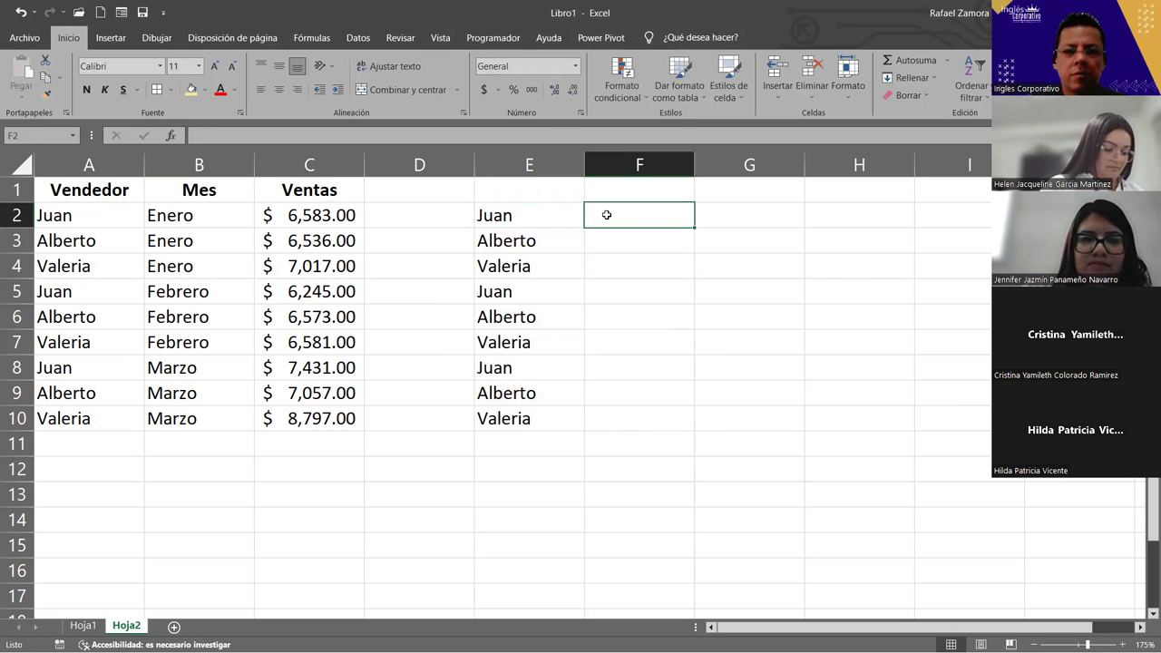
{"action": "type", "text": "Enero"}
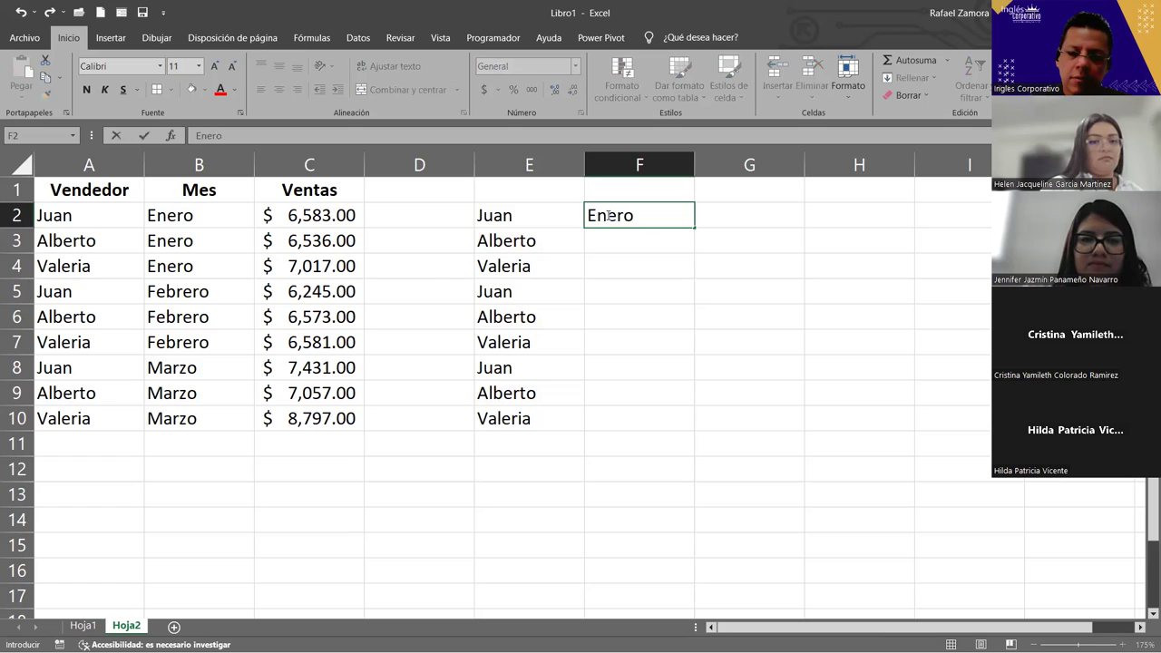
{"action": "key", "text": "Return"}
{"action": "left_click", "coordinate": [635, 218]}
{"action": "key", "text": "ctrl+c"}
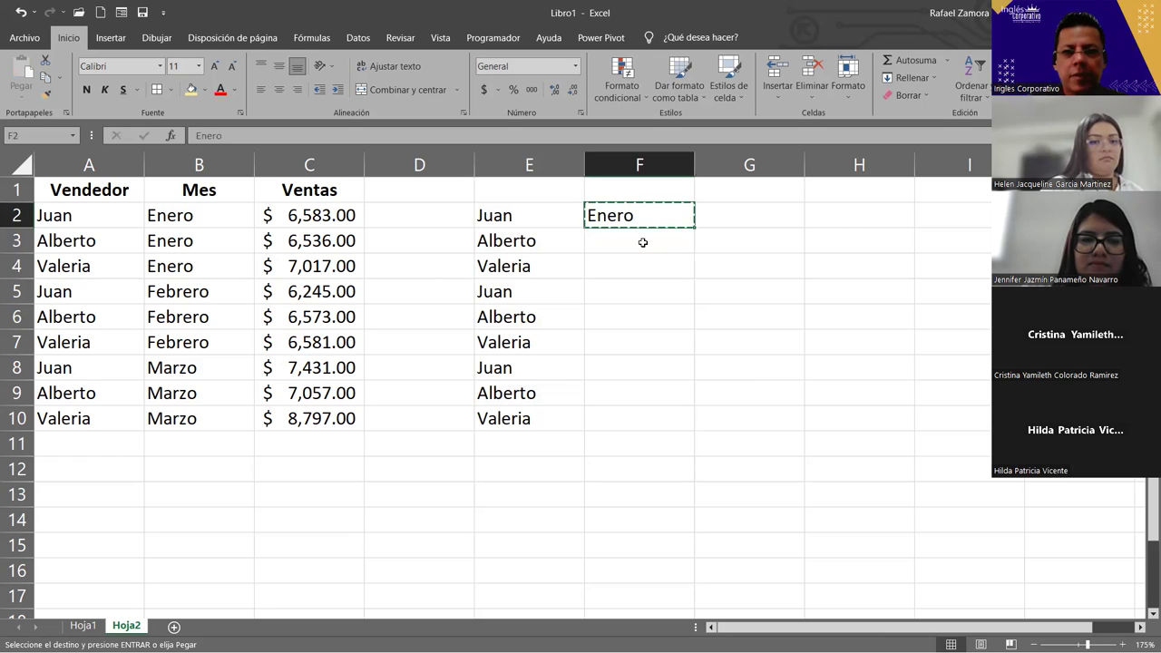
{"action": "left_click_drag", "start_coordinate": [642, 242], "coordinate": [640, 262]}
{"action": "key", "text": "Return"}
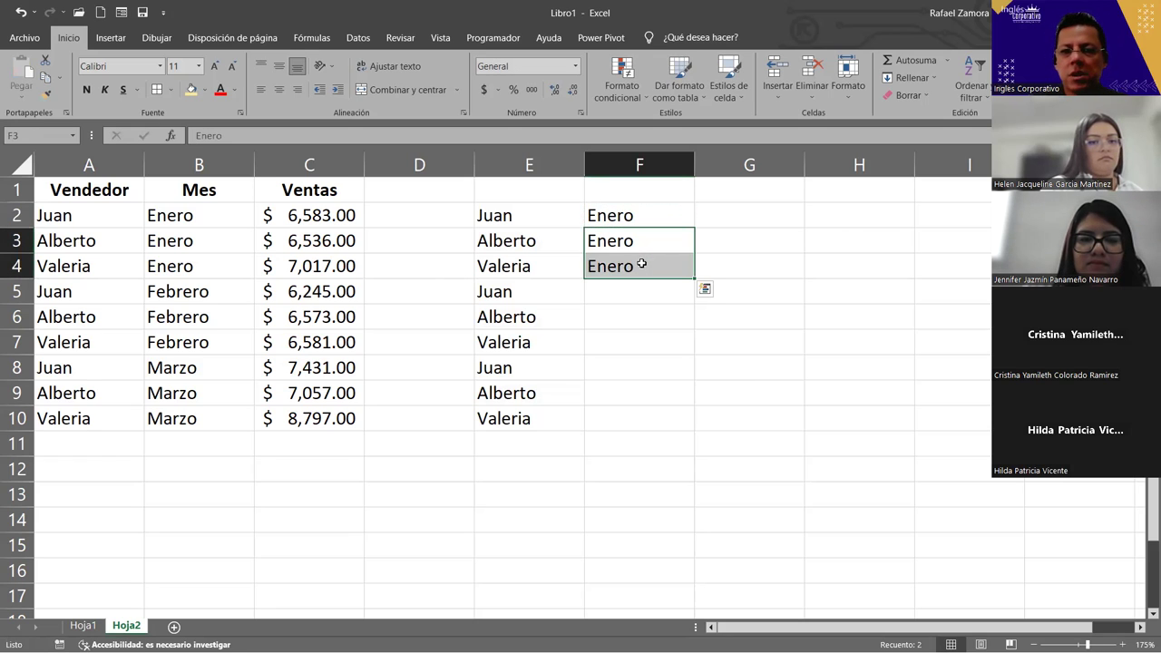
Fill F5:F7 with Febrero, repeating it instead of continuing the series.
{"action": "left_click", "coordinate": [641, 302]}
{"action": "type", "text": "Febrero"}
{"action": "key", "text": "Return"}
{"action": "left_click", "coordinate": [644, 301]}
{"action": "left_click_drag", "start_coordinate": [694, 303], "coordinate": [693, 354]}
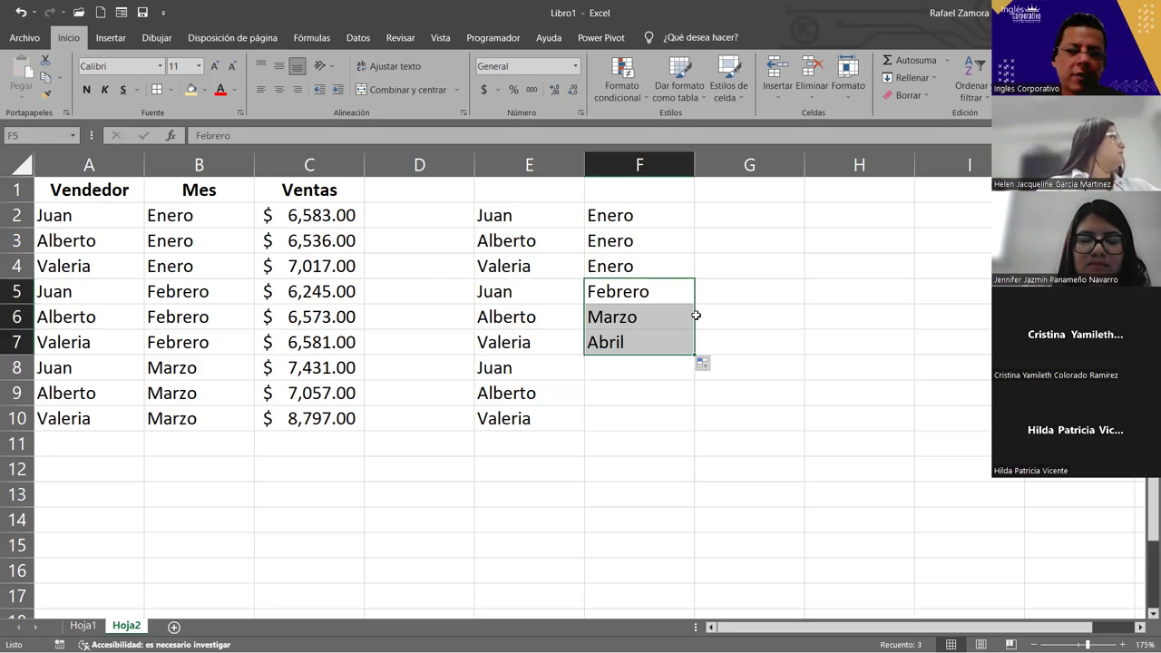
{"action": "left_click", "coordinate": [699, 370]}
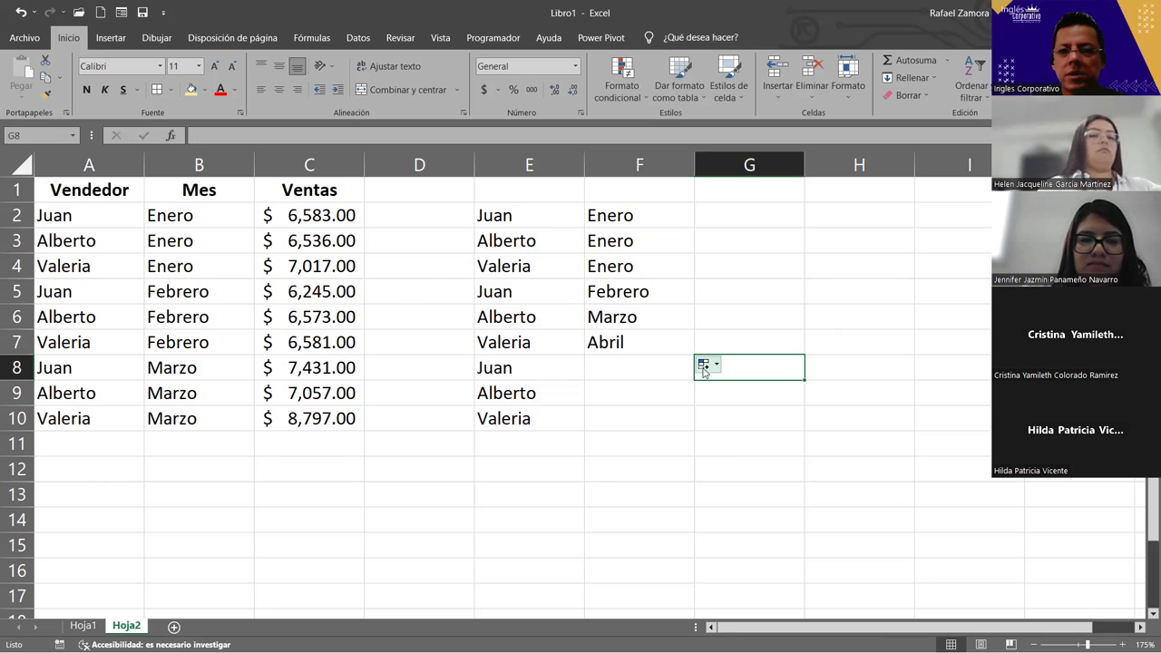
{"action": "left_click", "coordinate": [707, 364]}
{"action": "left_click", "coordinate": [749, 382]}
{"action": "left_click", "coordinate": [711, 423]}
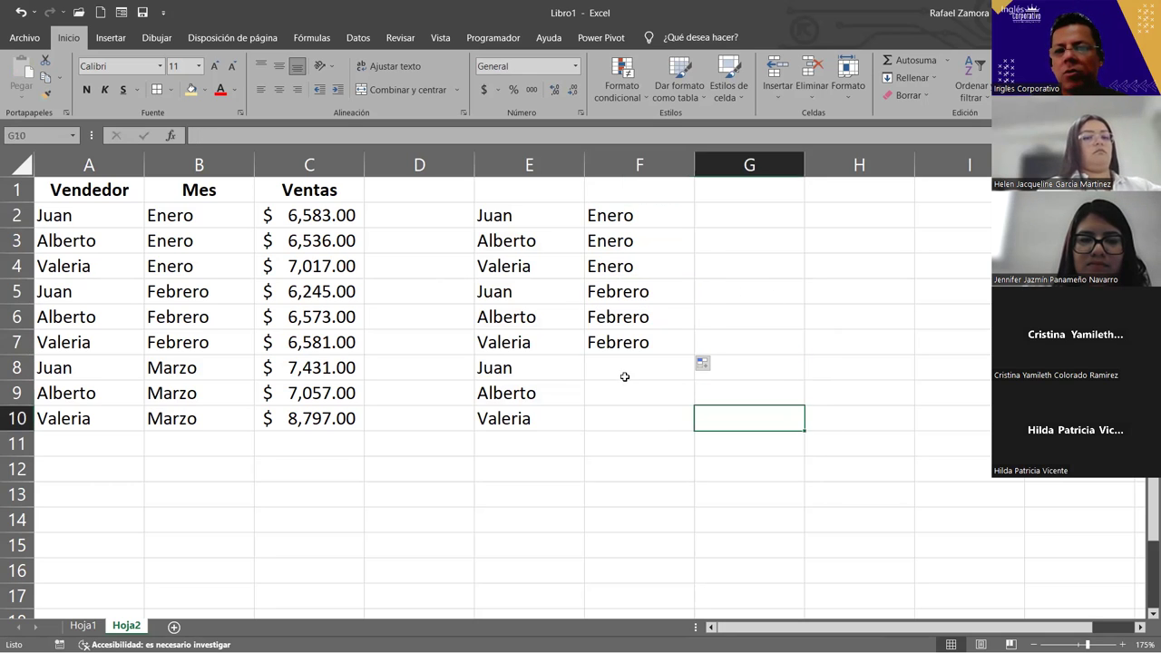
Fill F8:F10 with Marzo, then clear the helper lists in E2:F10.
{"action": "left_click", "coordinate": [624, 366]}
{"action": "type", "text": "Marzo"}
{"action": "key", "text": "Return"}
{"action": "left_click", "coordinate": [634, 368]}
{"action": "left_click", "coordinate": [721, 416]}
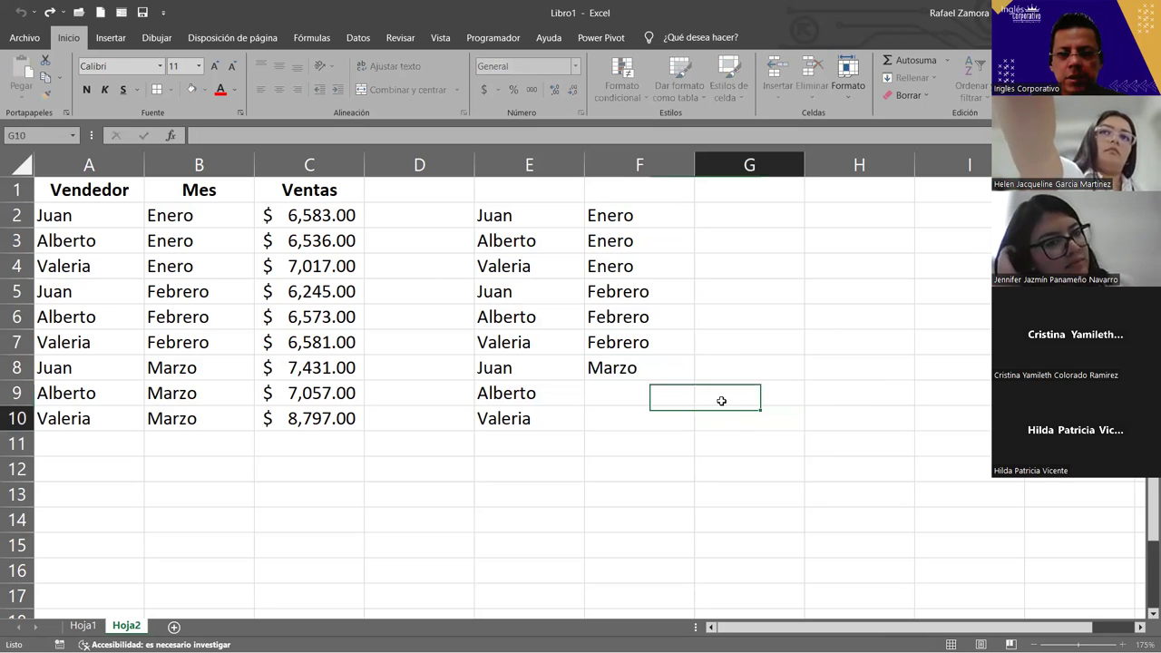
{"action": "left_click", "coordinate": [680, 370]}
{"action": "key", "text": "ctrl+c"}
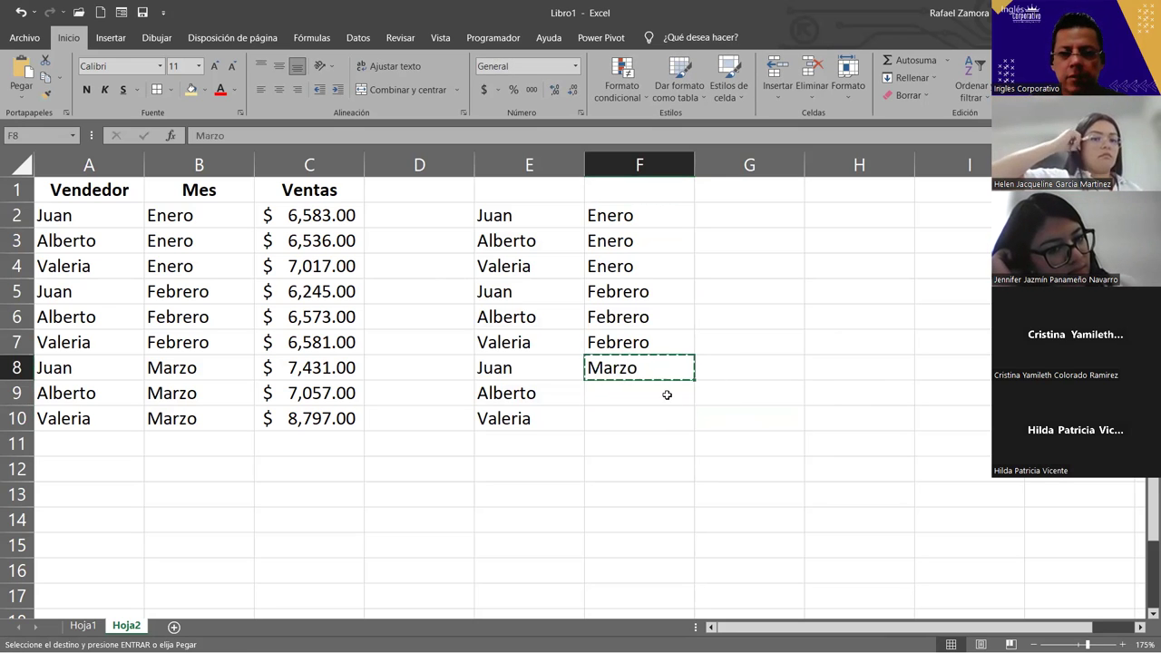
{"action": "left_click_drag", "start_coordinate": [667, 395], "coordinate": [663, 419]}
{"action": "key", "text": "Return"}
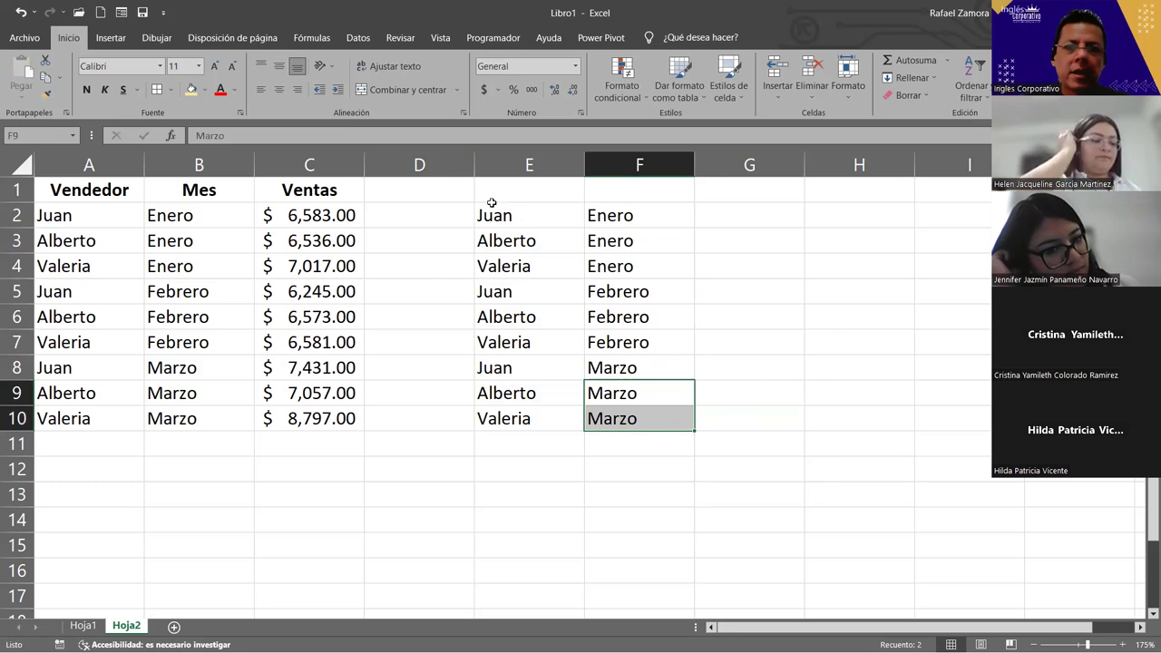
{"action": "left_click_drag", "start_coordinate": [490, 206], "coordinate": [658, 405]}
{"action": "key", "text": "Delete"}
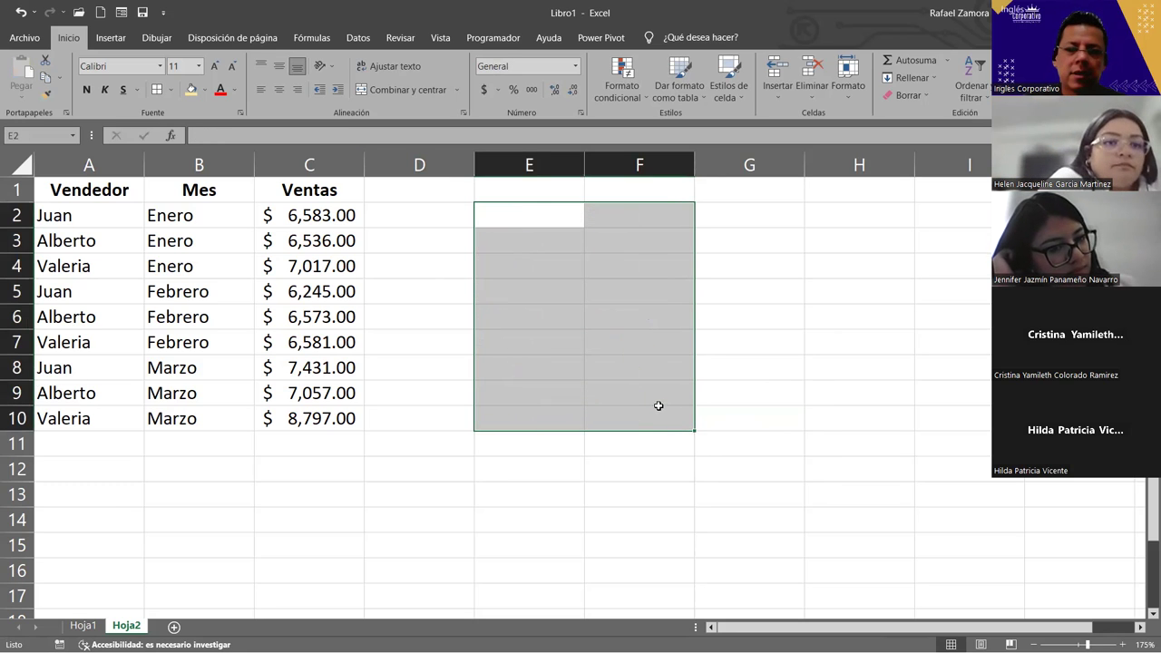
{"action": "left_click", "coordinate": [334, 215]}
{"action": "key", "text": "ctrl+shift+Down"}
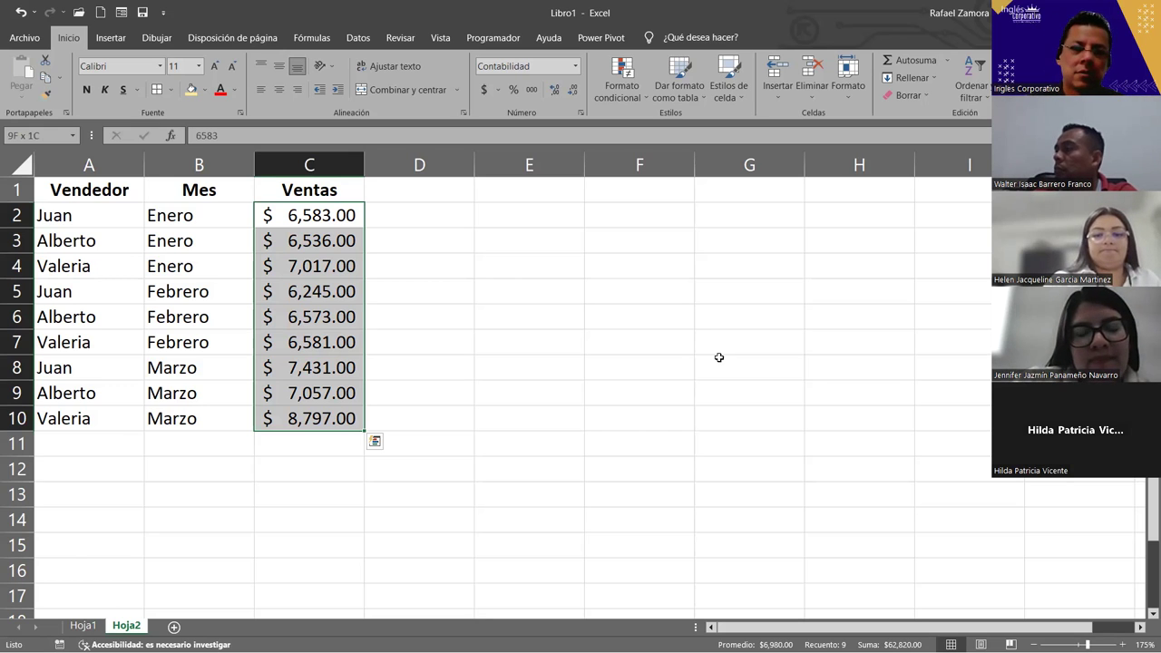
{"action": "left_click", "coordinate": [331, 441]}
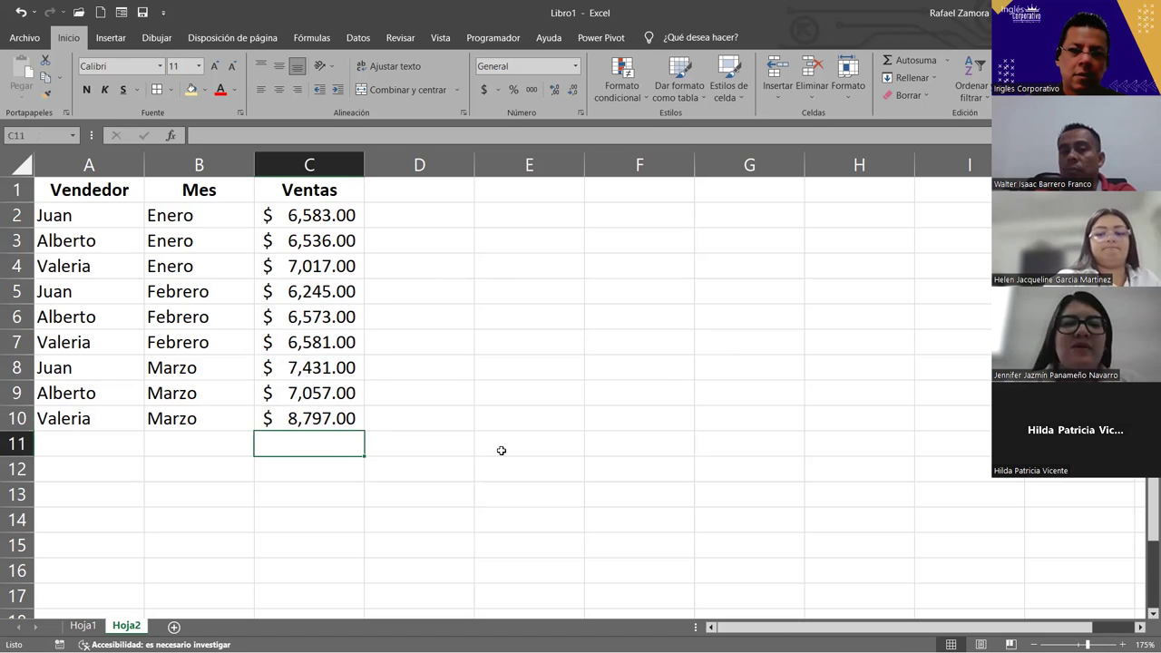
{"action": "left_click", "coordinate": [760, 397]}
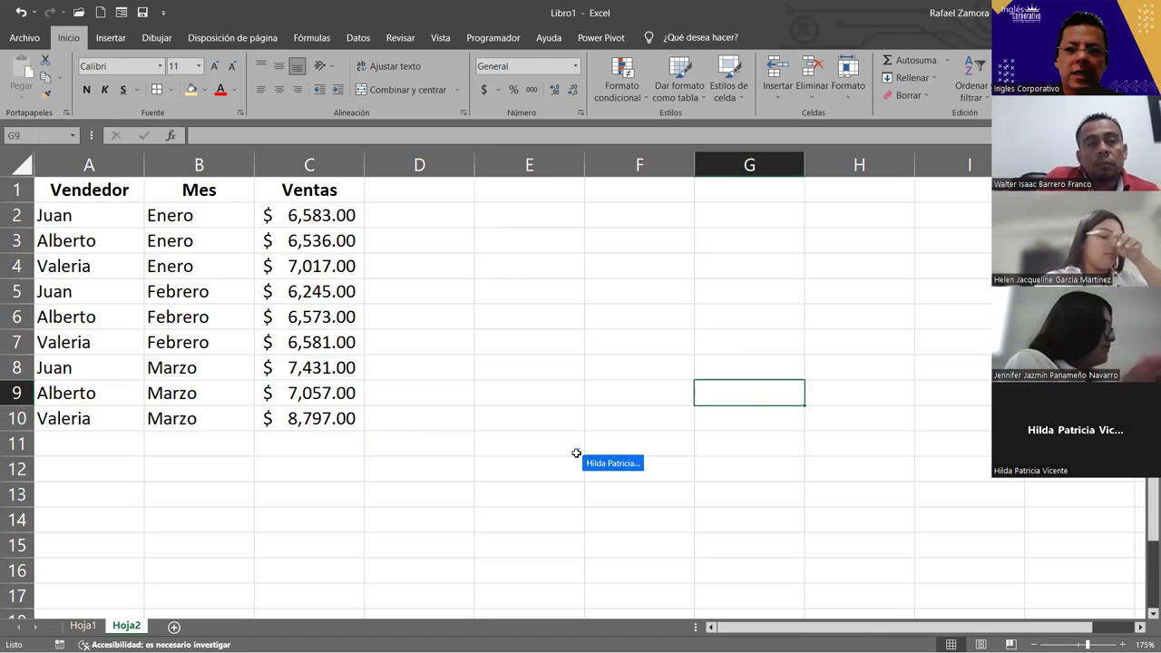
{"action": "left_click", "coordinate": [535, 513]}
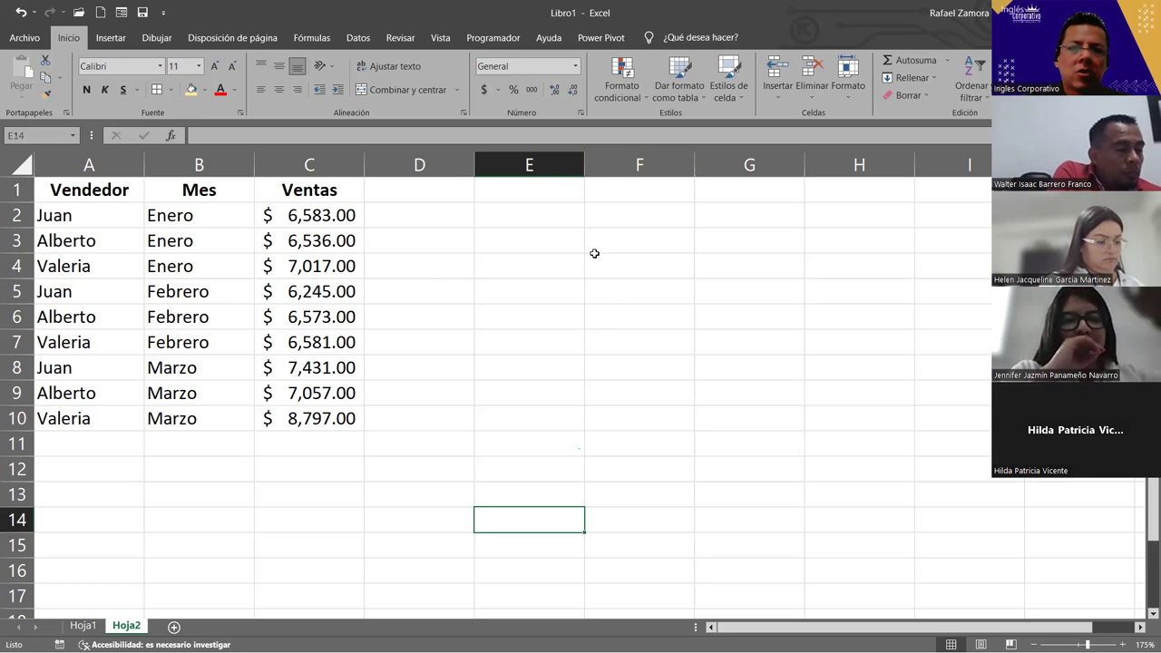
Enter Enero in E2, fill Febrero and Marzo to G2, then centre, border and bold E2:G3.
{"action": "double_click", "coordinate": [535, 215]}
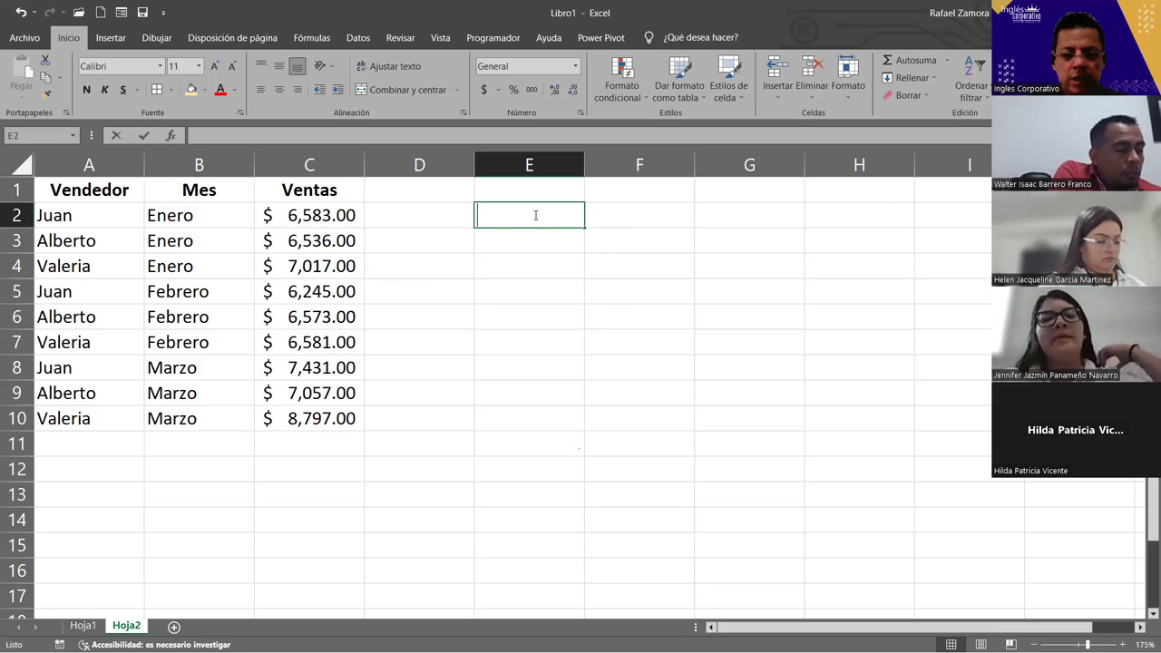
{"action": "type", "text": "Enero"}
{"action": "key", "text": "Return"}
{"action": "left_click", "coordinate": [534, 215]}
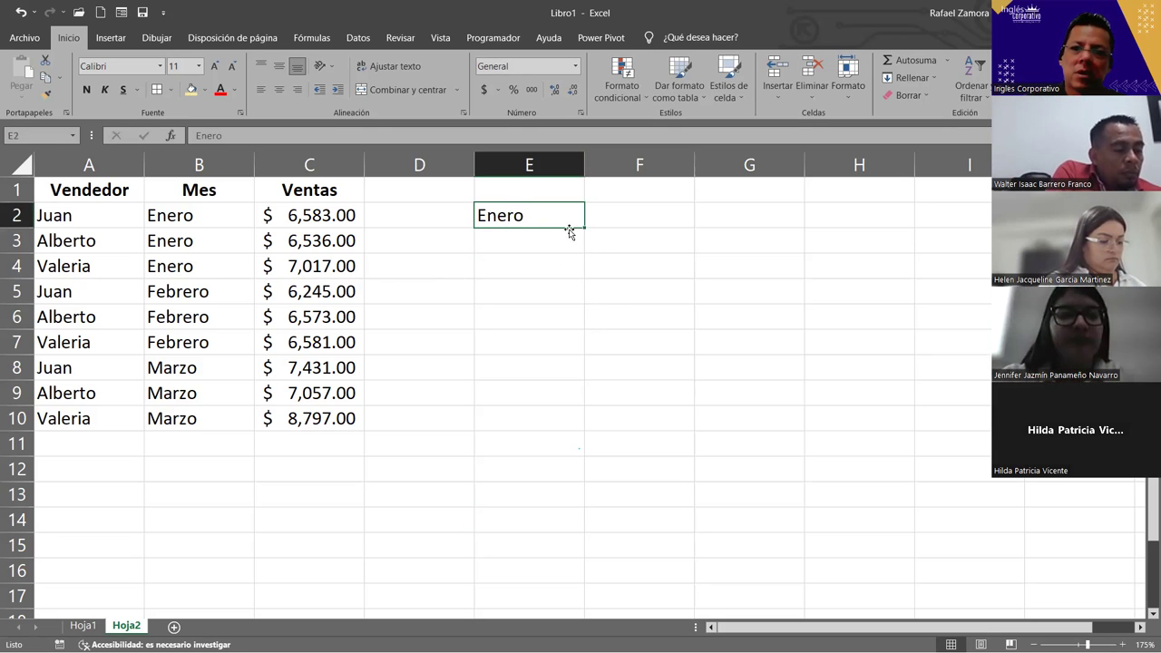
{"action": "left_click_drag", "start_coordinate": [584, 226], "coordinate": [760, 228]}
{"action": "left_click", "coordinate": [760, 241], "text": "shift"}
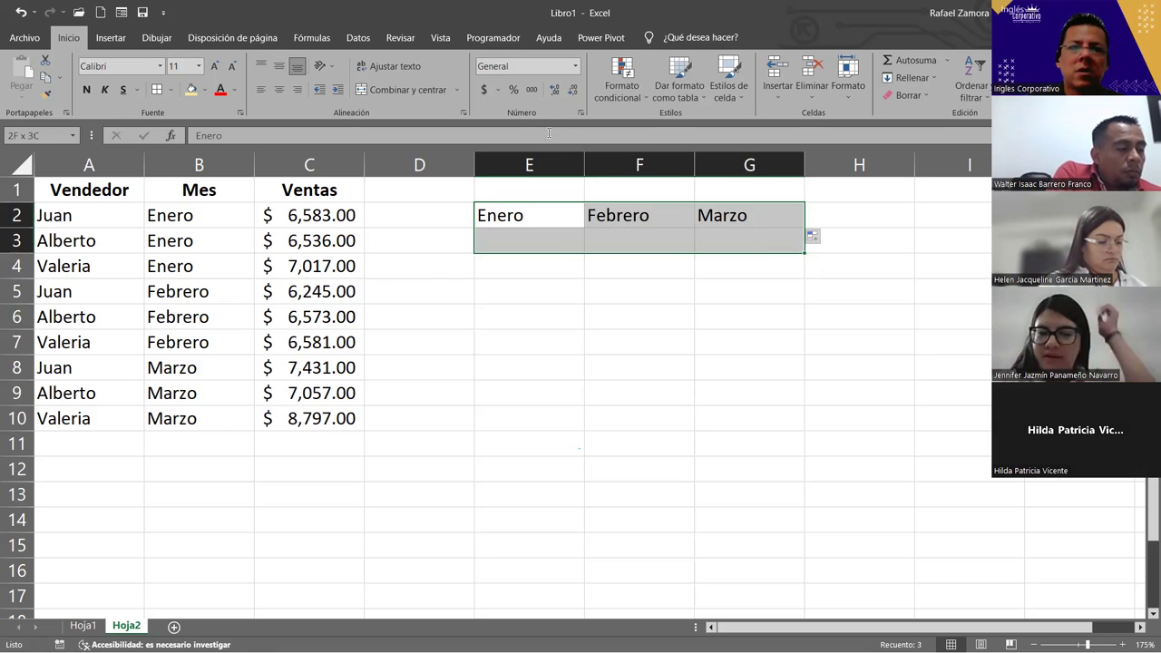
{"action": "left_click", "coordinate": [279, 89]}
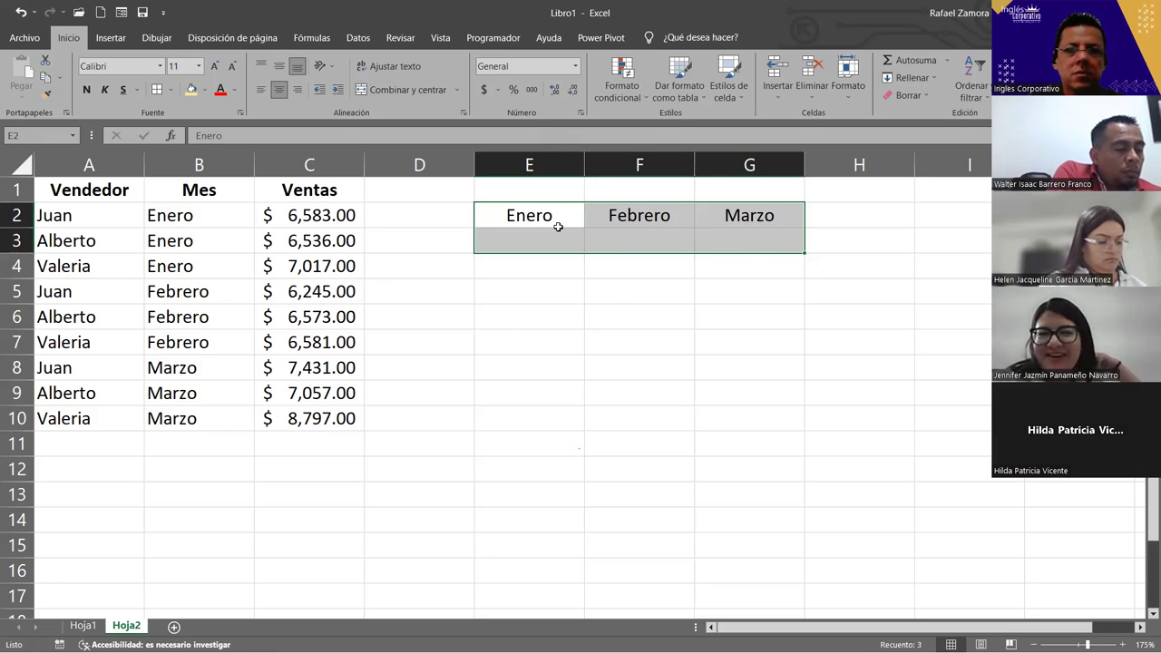
{"action": "left_click", "coordinate": [155, 89]}
{"action": "left_click_drag", "start_coordinate": [541, 212], "coordinate": [749, 209]}
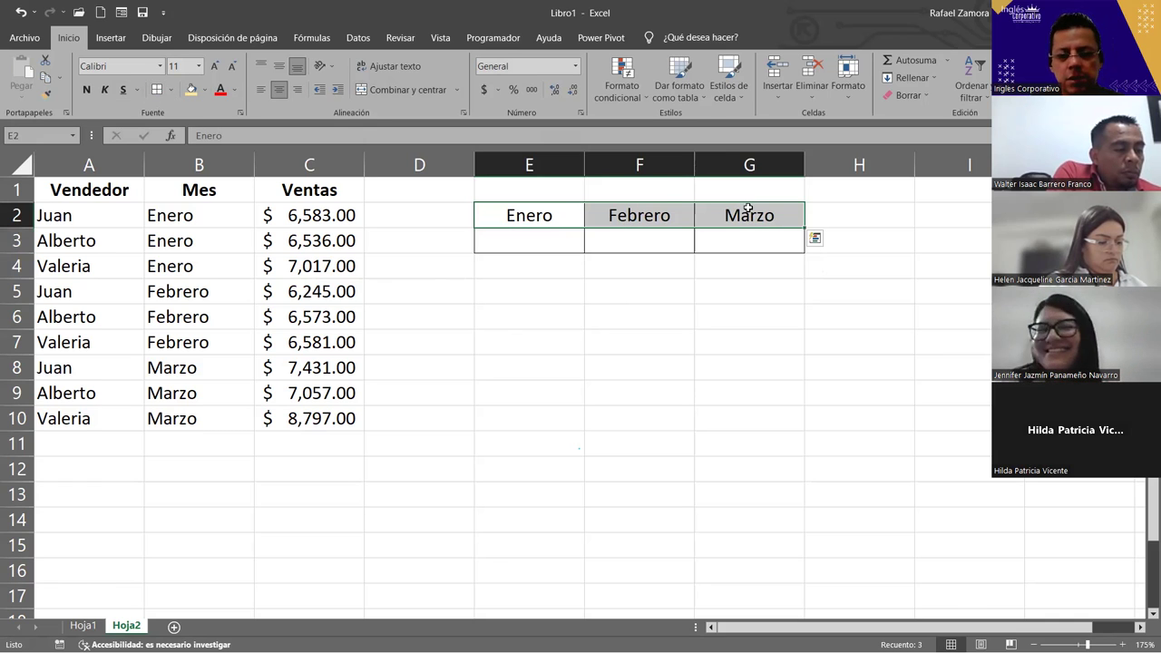
{"action": "key", "text": "ctrl+n"}
Copy the seller names in A2:A4 and bring up the paste options at E6.
{"action": "left_click", "coordinate": [528, 321]}
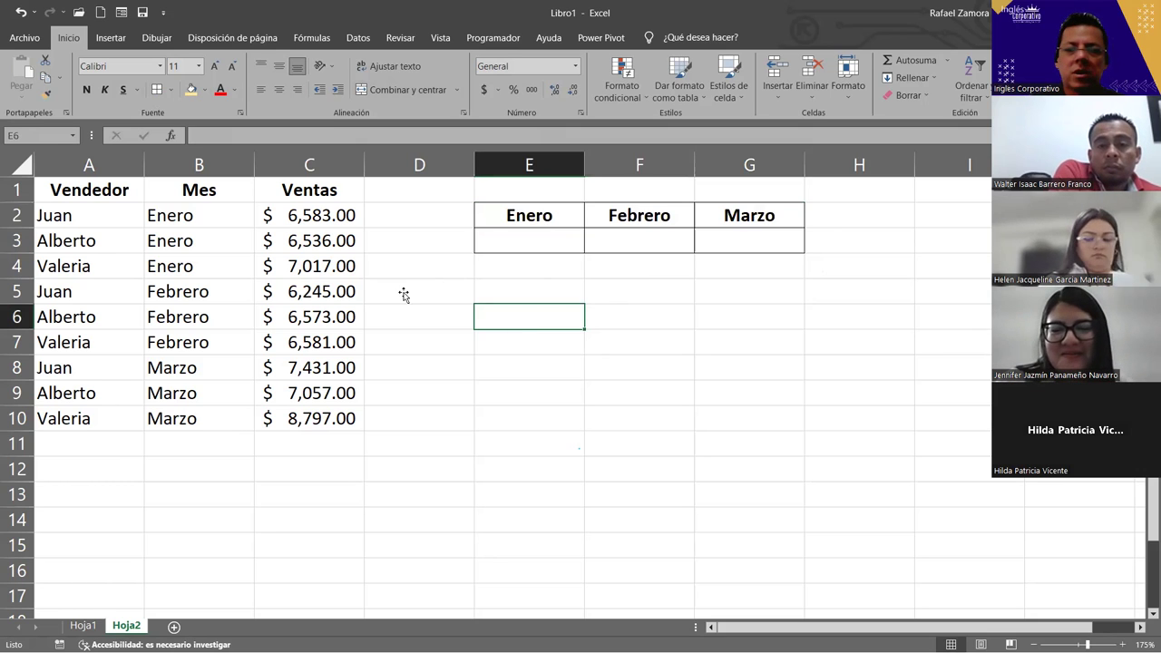
{"action": "left_click_drag", "start_coordinate": [81, 214], "coordinate": [84, 270]}
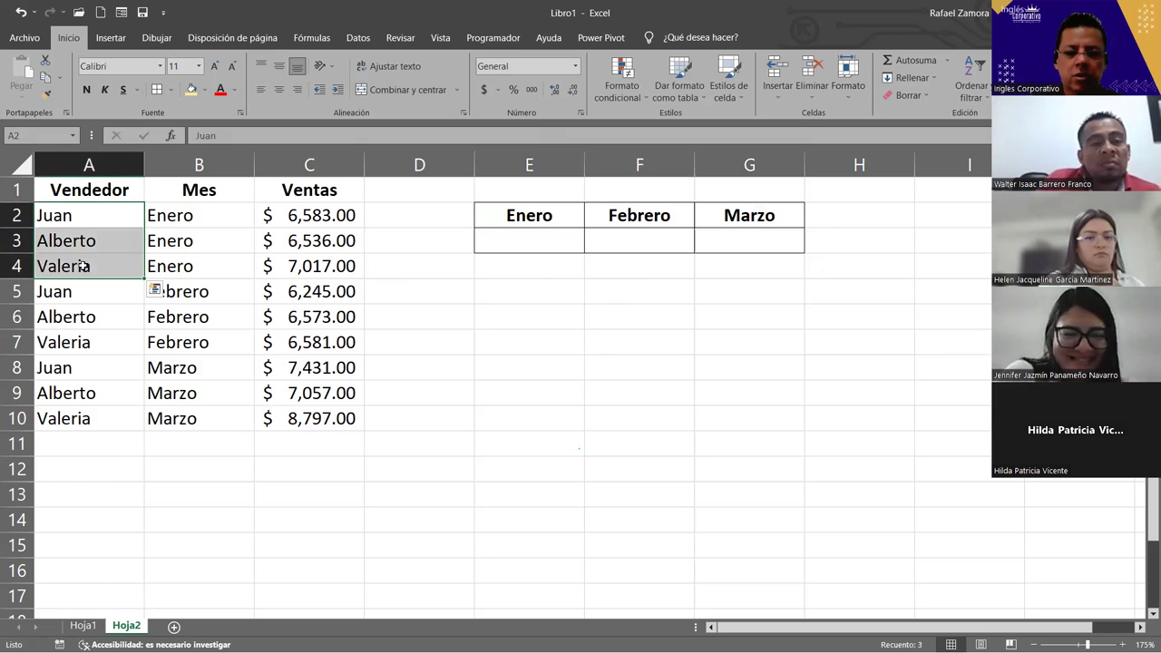
{"action": "key", "text": "ctrl+c"}
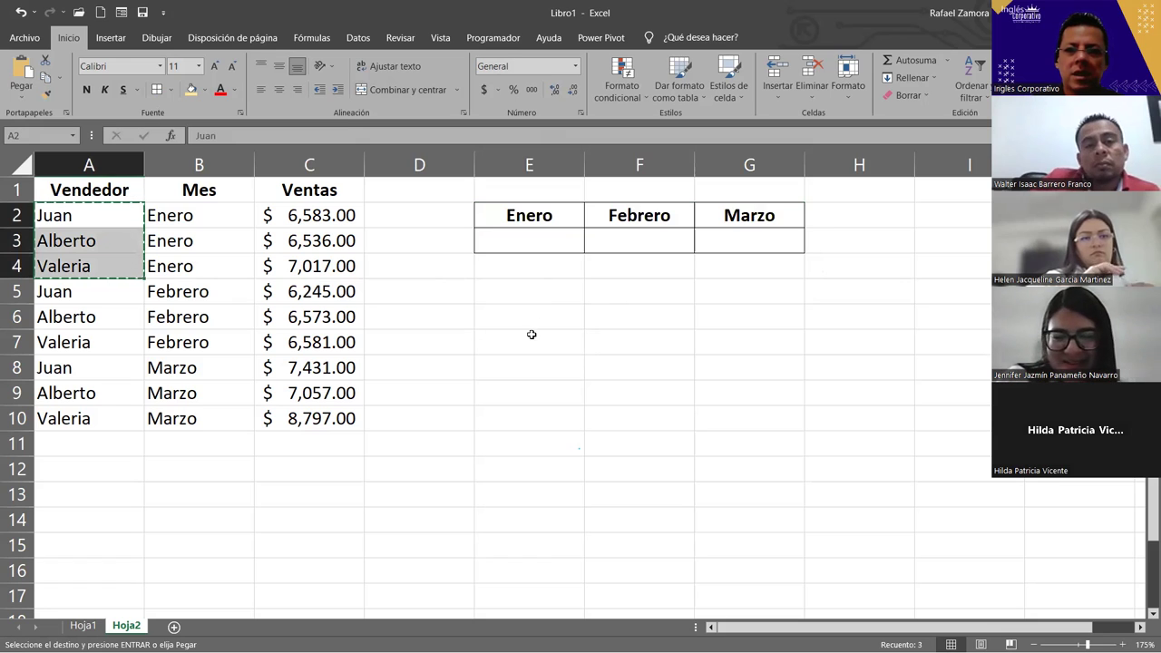
{"action": "left_click", "coordinate": [536, 324]}
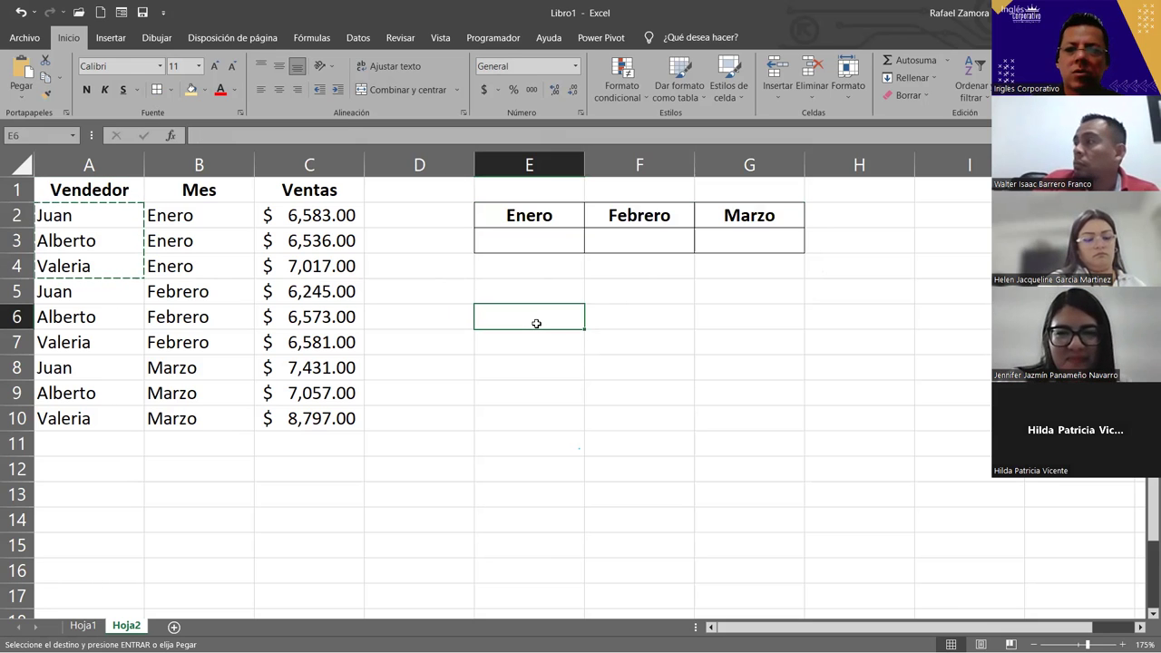
{"action": "right_click", "coordinate": [536, 324]}
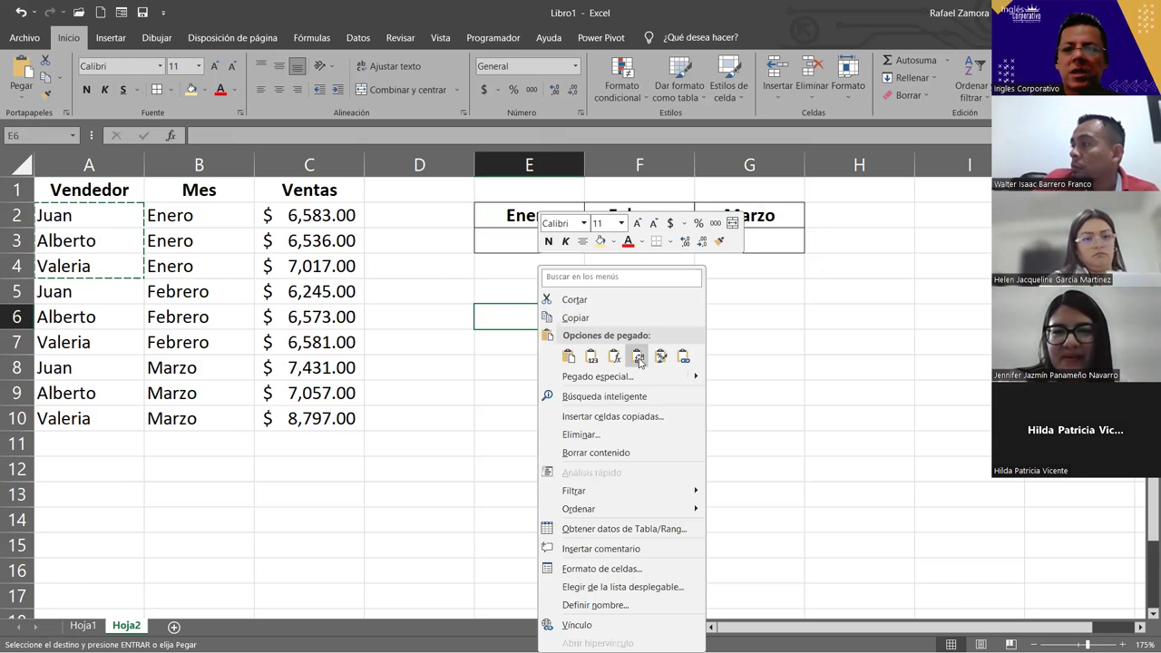
Paste Juan, Alberto and Valeria transposed across E6:G6, centred and bold.
{"action": "left_click", "coordinate": [639, 359]}
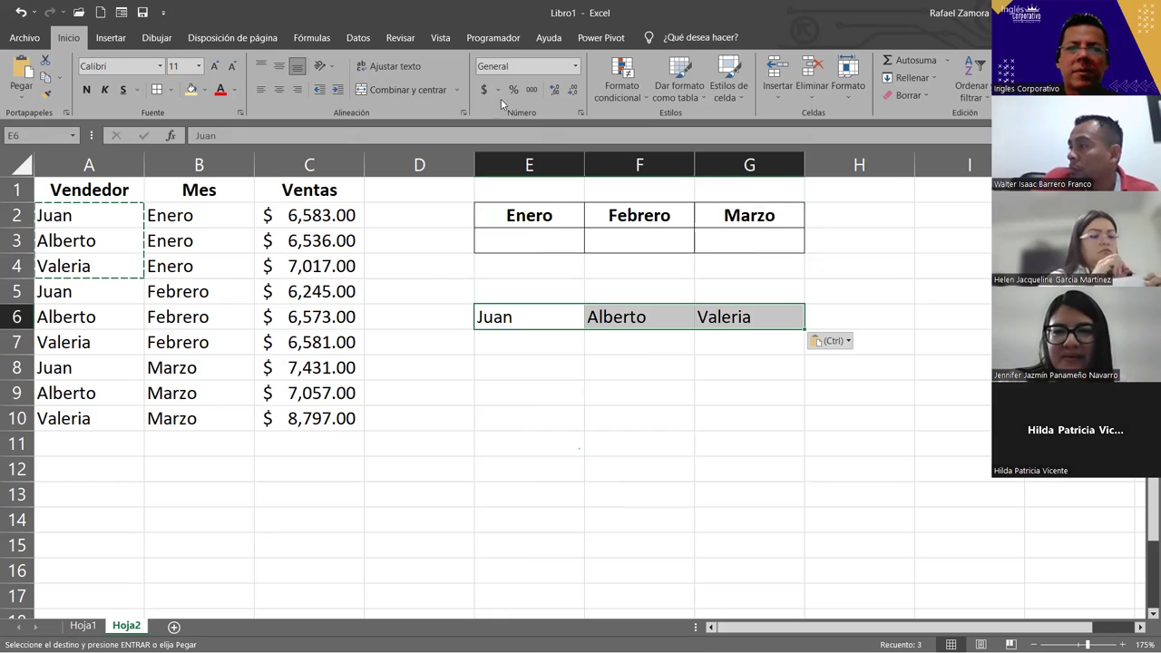
{"action": "left_click", "coordinate": [276, 90]}
{"action": "key", "text": "ctrl+n"}
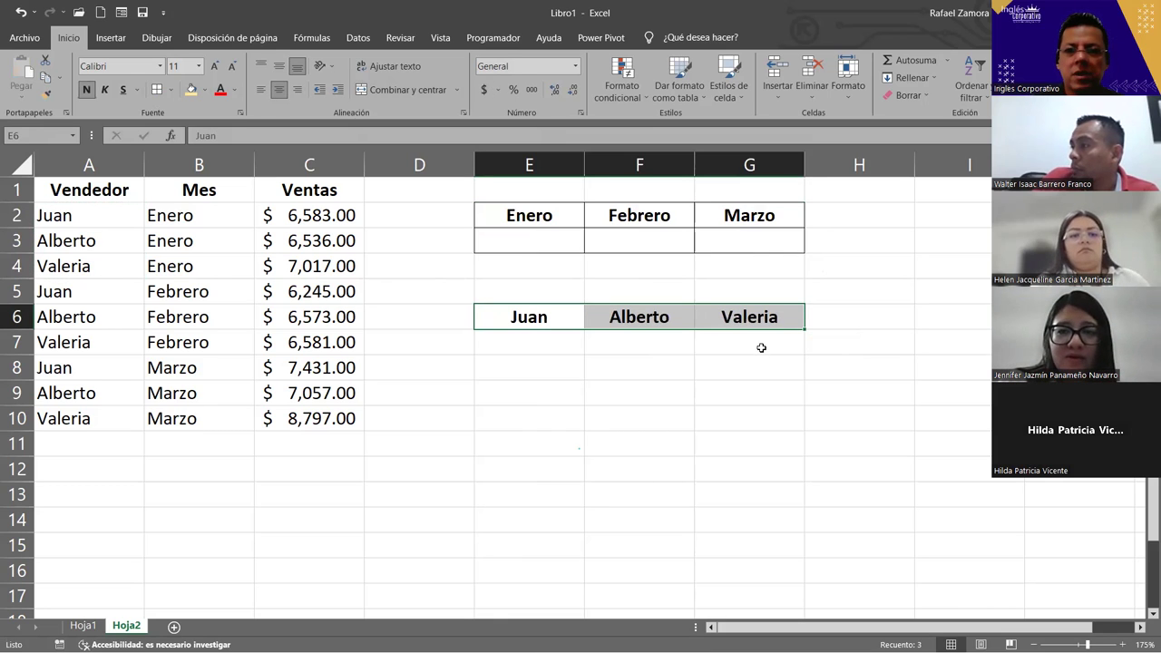
{"action": "left_click", "coordinate": [761, 347], "text": "shift"}
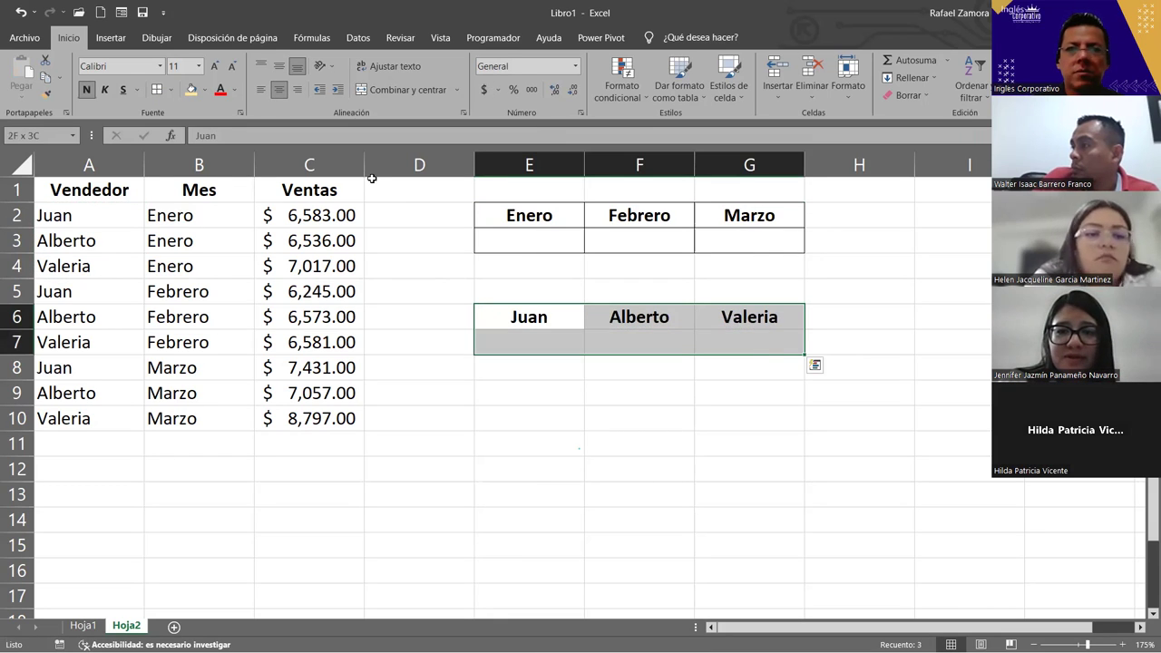
{"action": "left_click", "coordinate": [718, 442]}
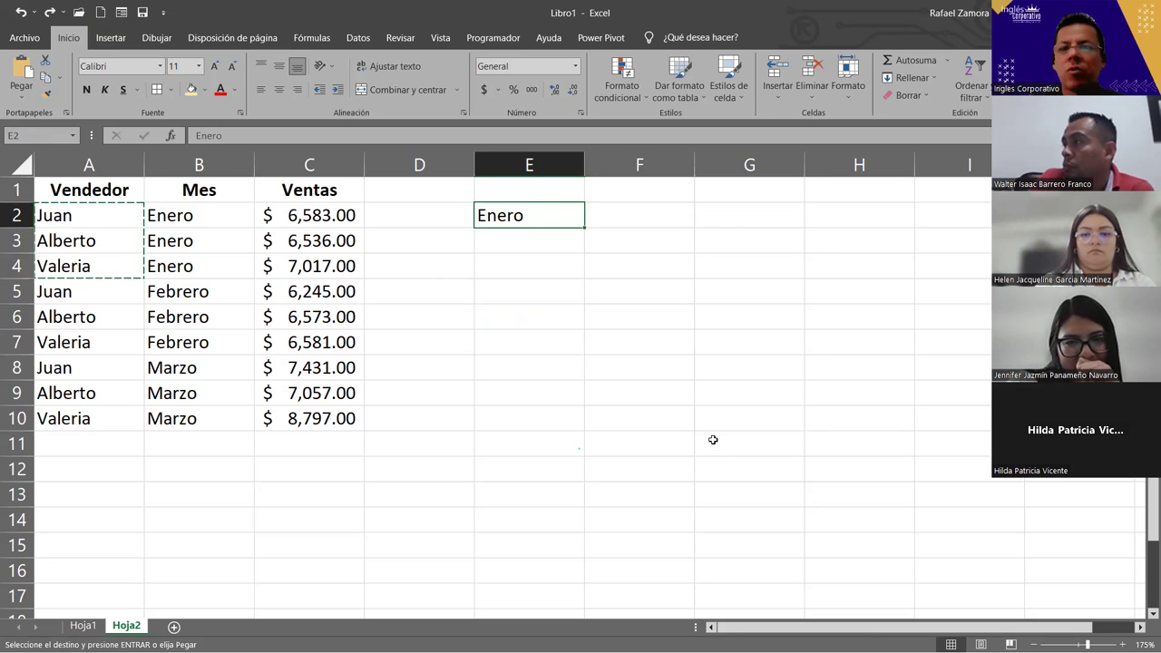
Fill Enero, Febrero, Marzo across E2:G2, centre and bold them, and border E2:G3.
{"action": "left_click_drag", "start_coordinate": [584, 227], "coordinate": [762, 221]}
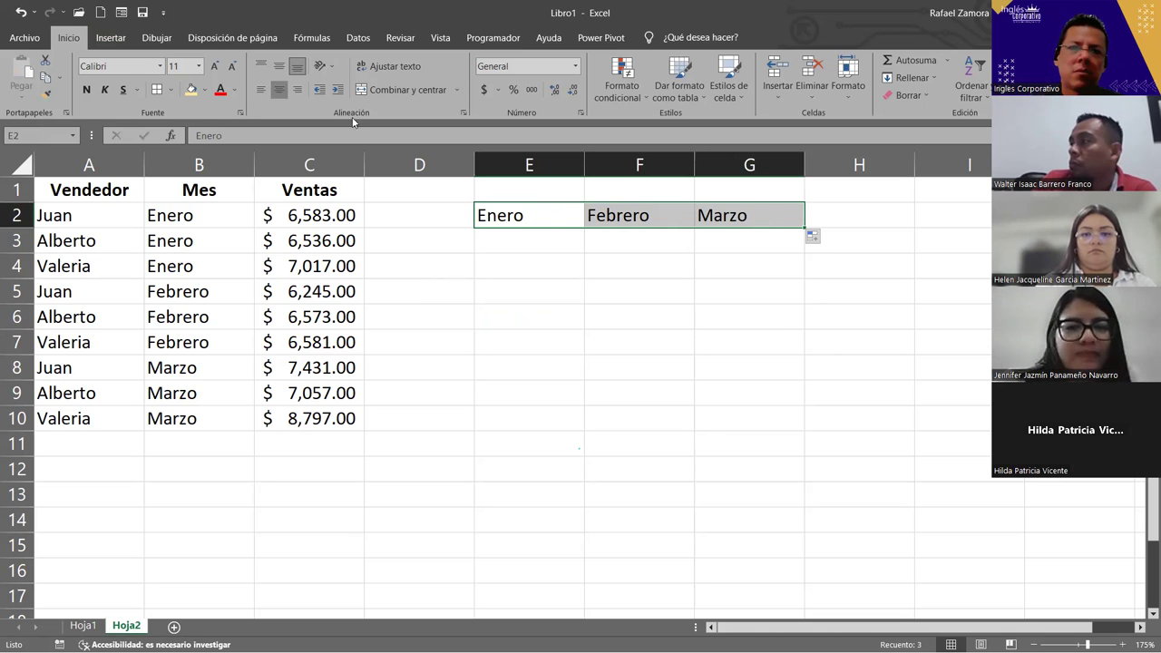
{"action": "left_click", "coordinate": [279, 89]}
{"action": "left_click", "coordinate": [742, 240], "text": "shift"}
{"action": "left_click", "coordinate": [156, 89]}
{"action": "left_click_drag", "start_coordinate": [551, 215], "coordinate": [715, 210]}
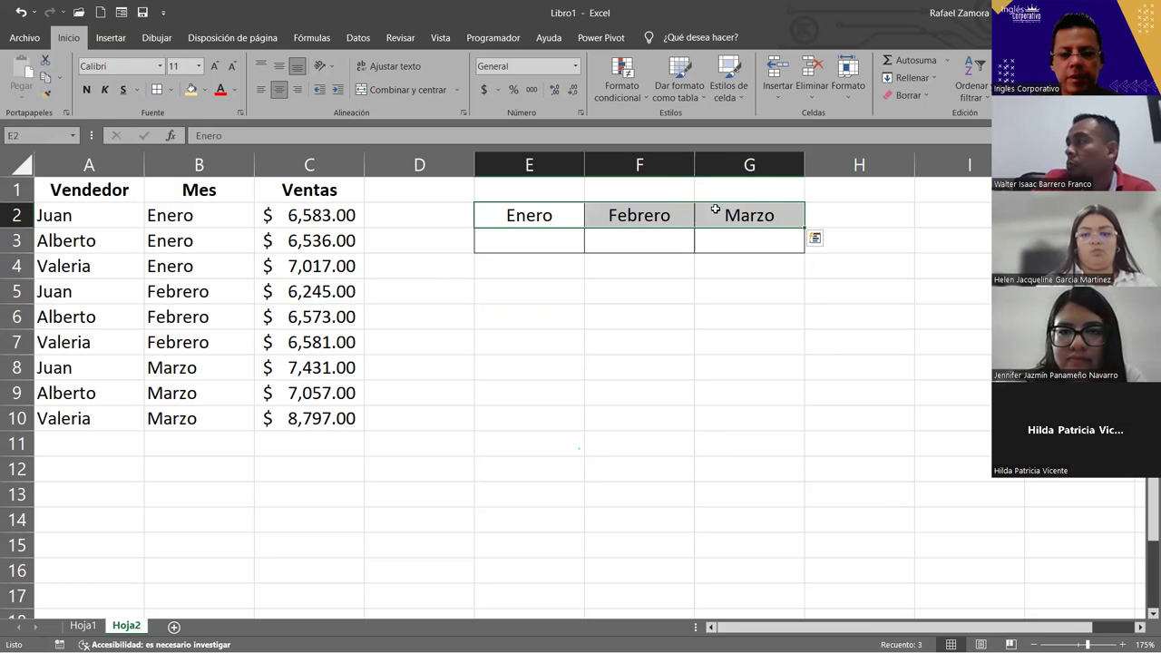
{"action": "key", "text": "ctrl+n"}
{"action": "left_click", "coordinate": [603, 342]}
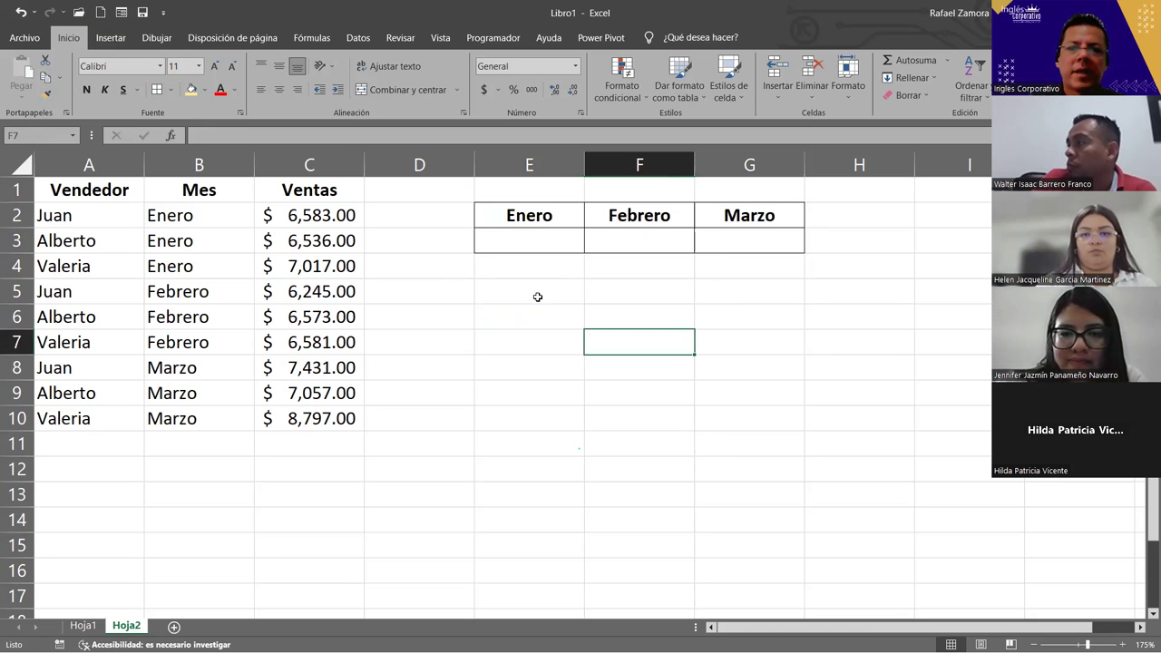
Paste seller names A2:A4 transposed into E5:G5, bold and centred, as a bordered E5:G6 table.
{"action": "left_click_drag", "start_coordinate": [93, 215], "coordinate": [95, 270]}
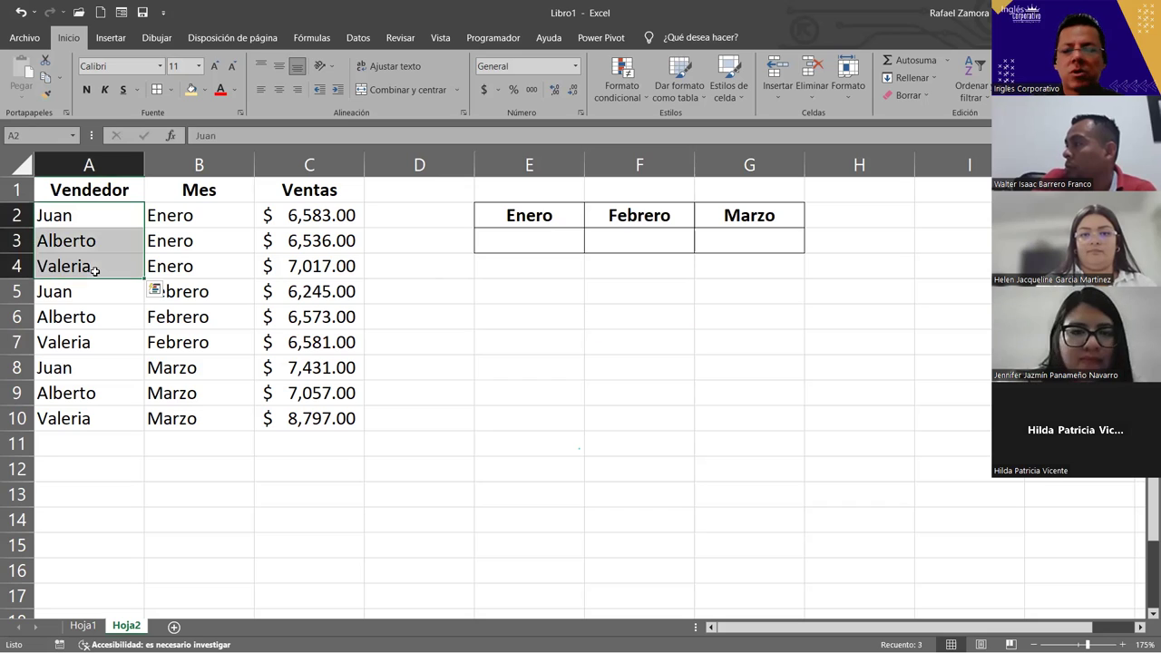
{"action": "key", "text": "ctrl+c"}
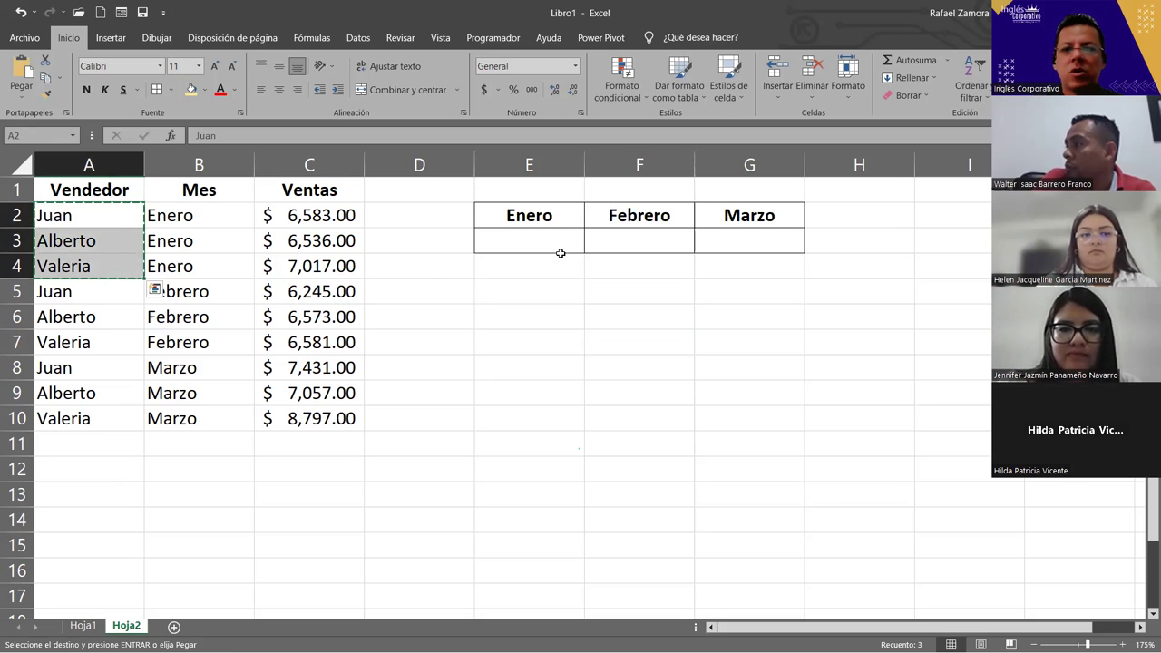
{"action": "left_click", "coordinate": [540, 293]}
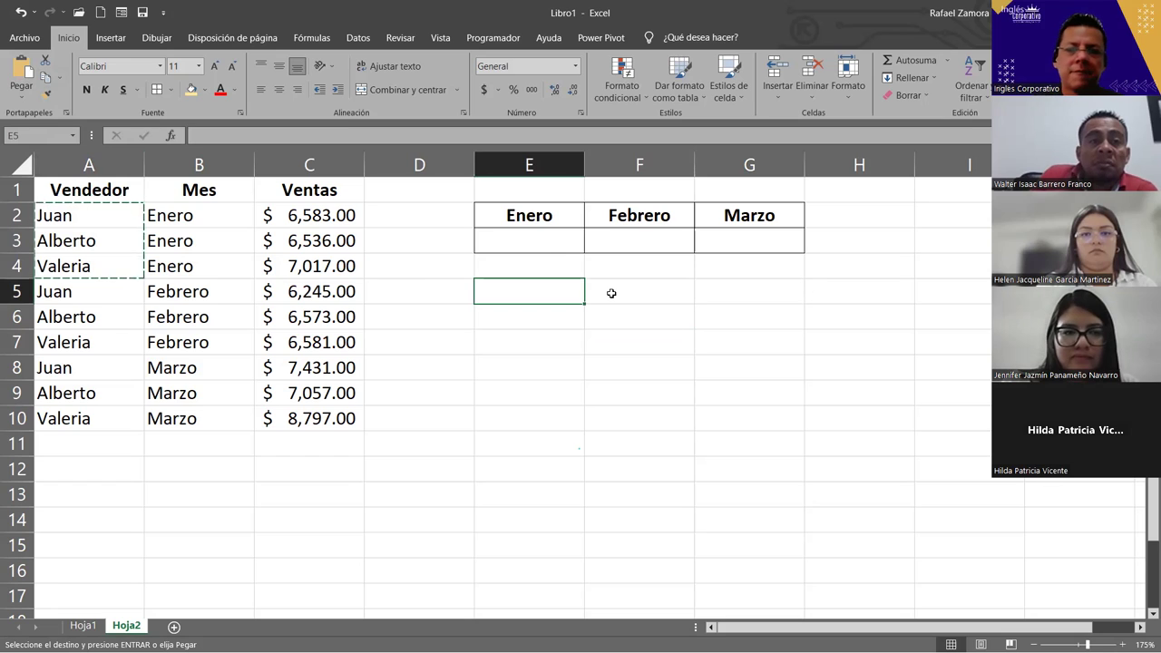
{"action": "right_click", "coordinate": [570, 289]}
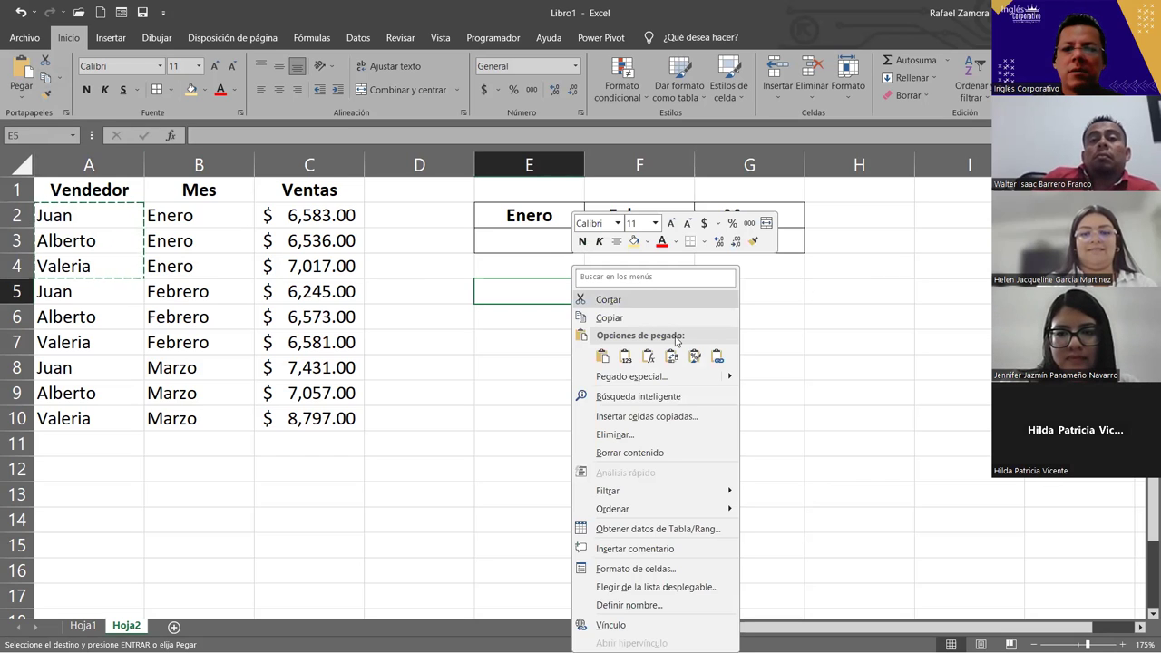
{"action": "left_click", "coordinate": [672, 357]}
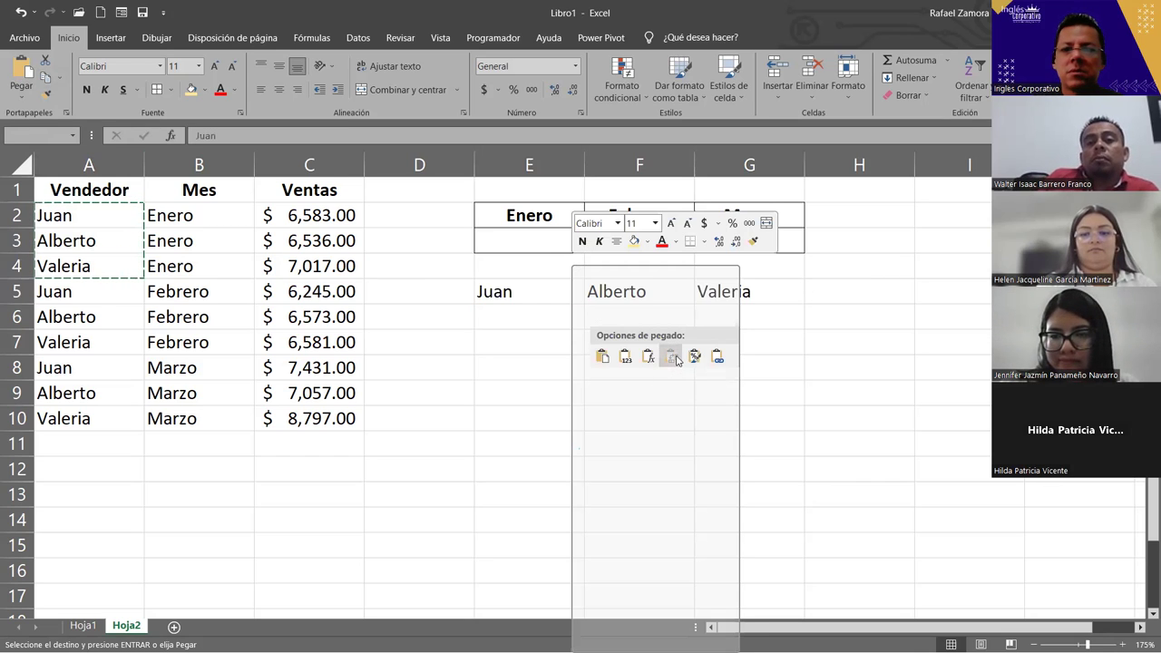
{"action": "key", "text": "ctrl+n"}
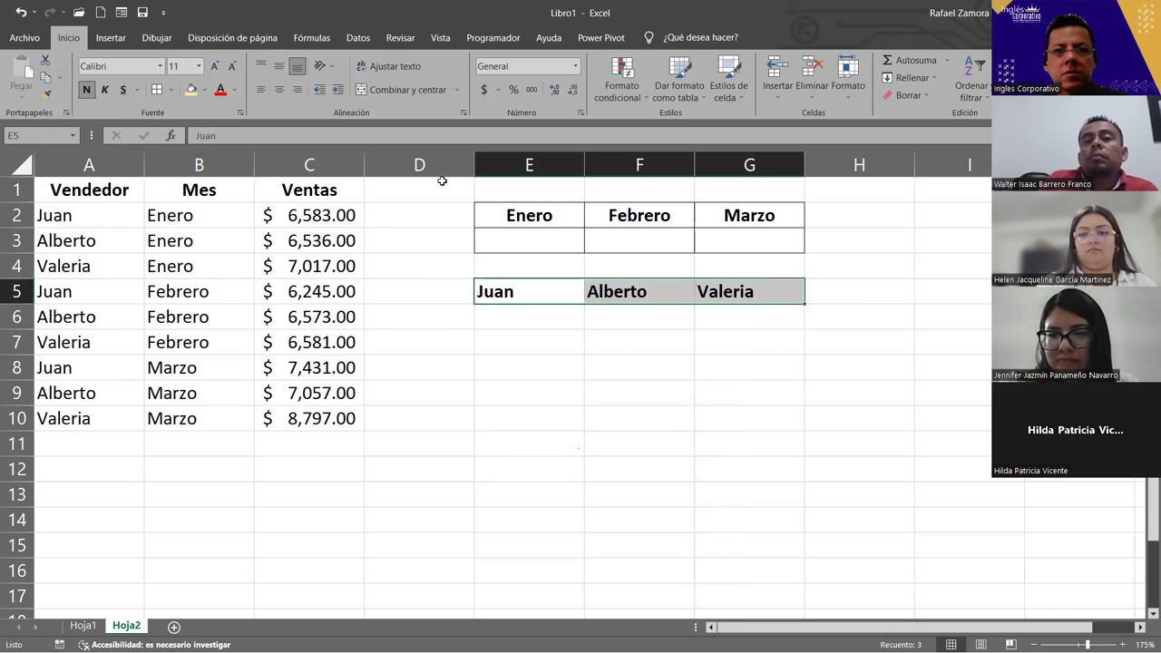
{"action": "left_click", "coordinate": [278, 89]}
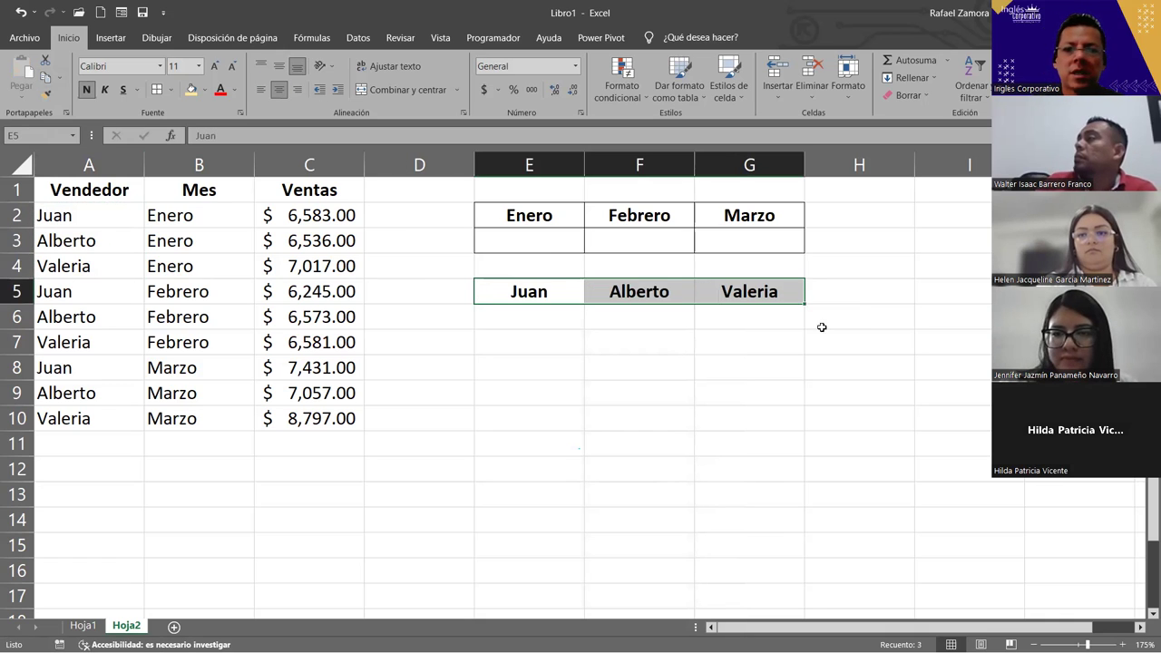
{"action": "left_click_drag", "start_coordinate": [772, 303], "coordinate": [813, 336]}
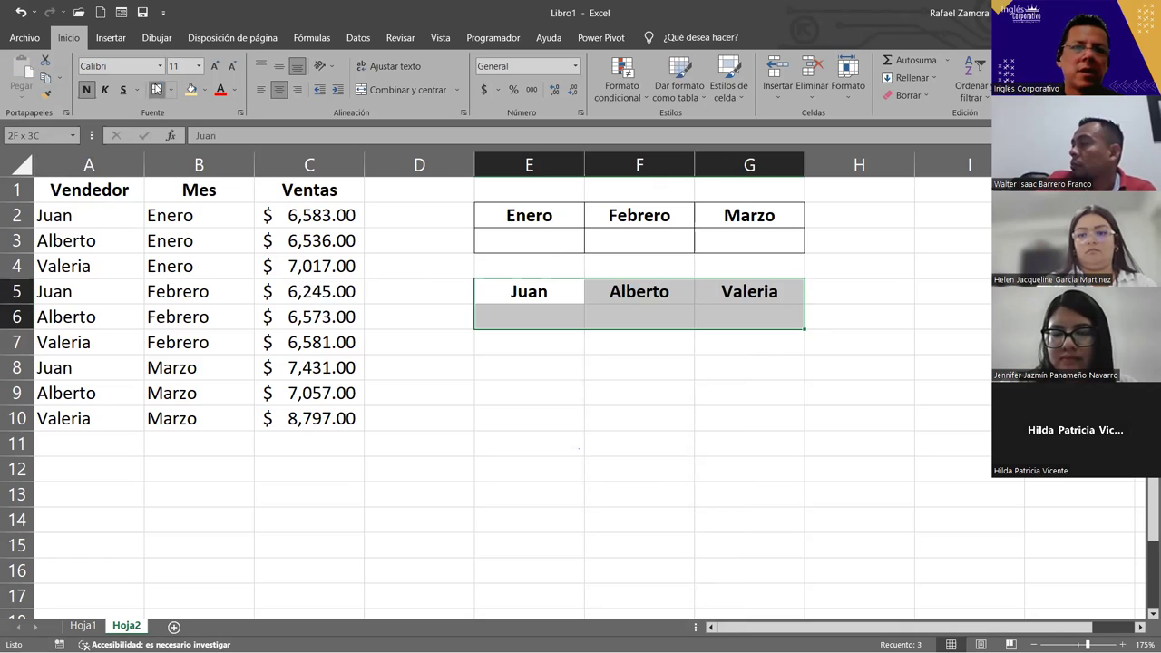
{"action": "left_click", "coordinate": [766, 434]}
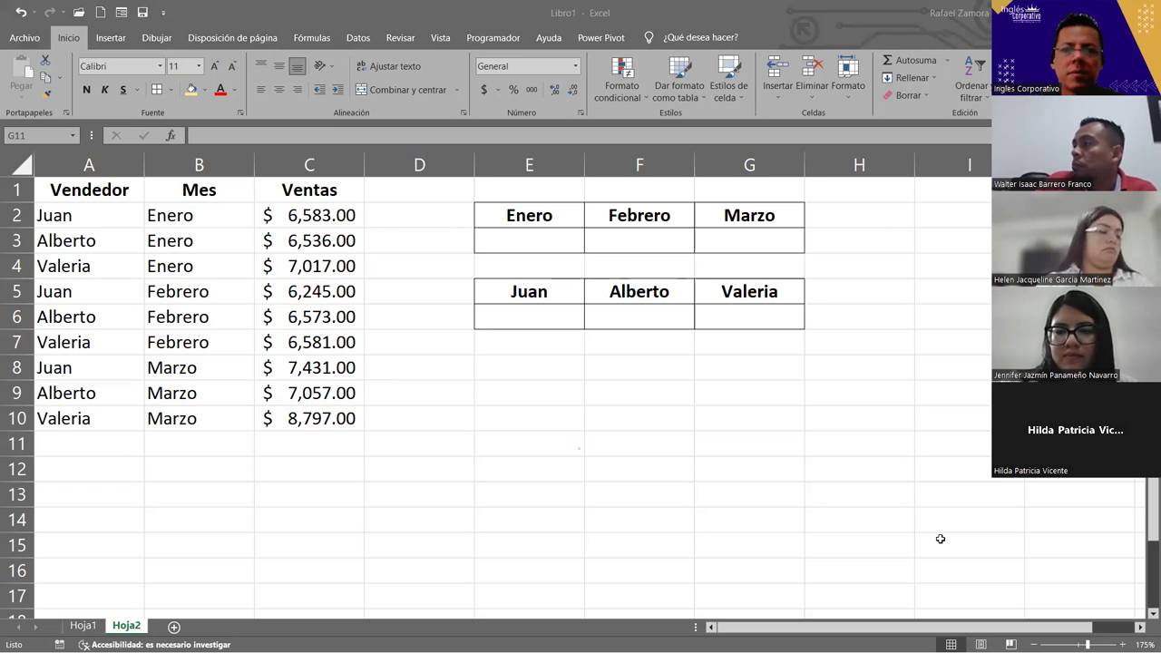
Select the empty total cells E3:G3 and E6:G6, ending with E3 selected.
{"action": "left_click", "coordinate": [581, 232]}
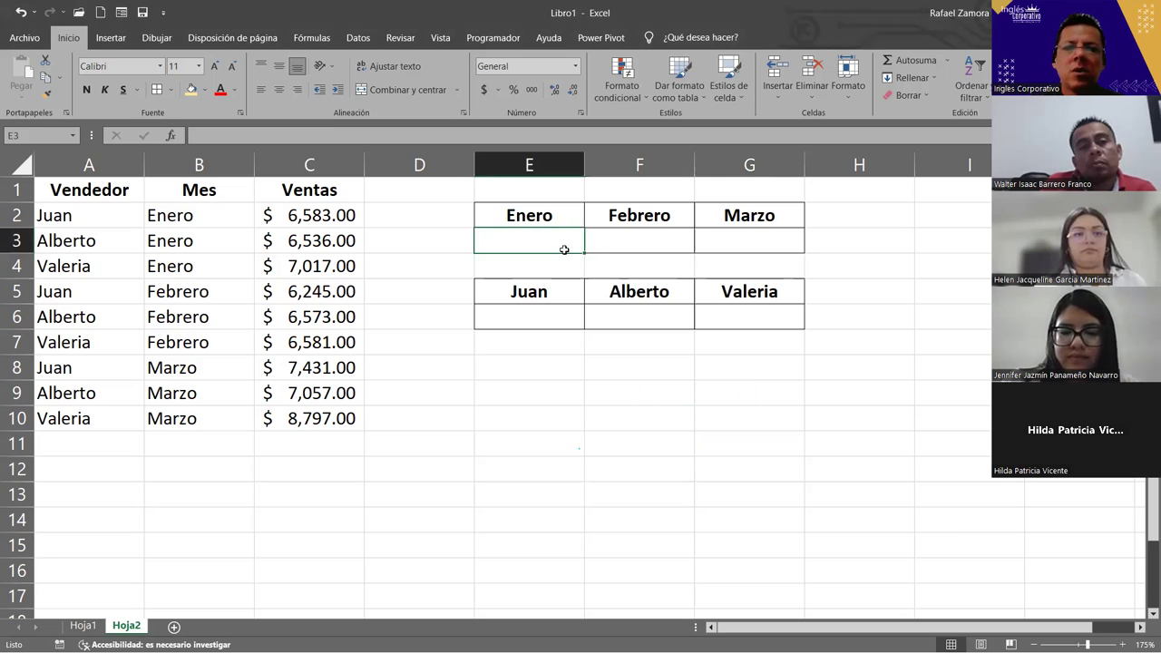
{"action": "left_click", "coordinate": [771, 241], "text": "ctrl"}
{"action": "left_click_drag", "start_coordinate": [553, 244], "coordinate": [776, 241]}
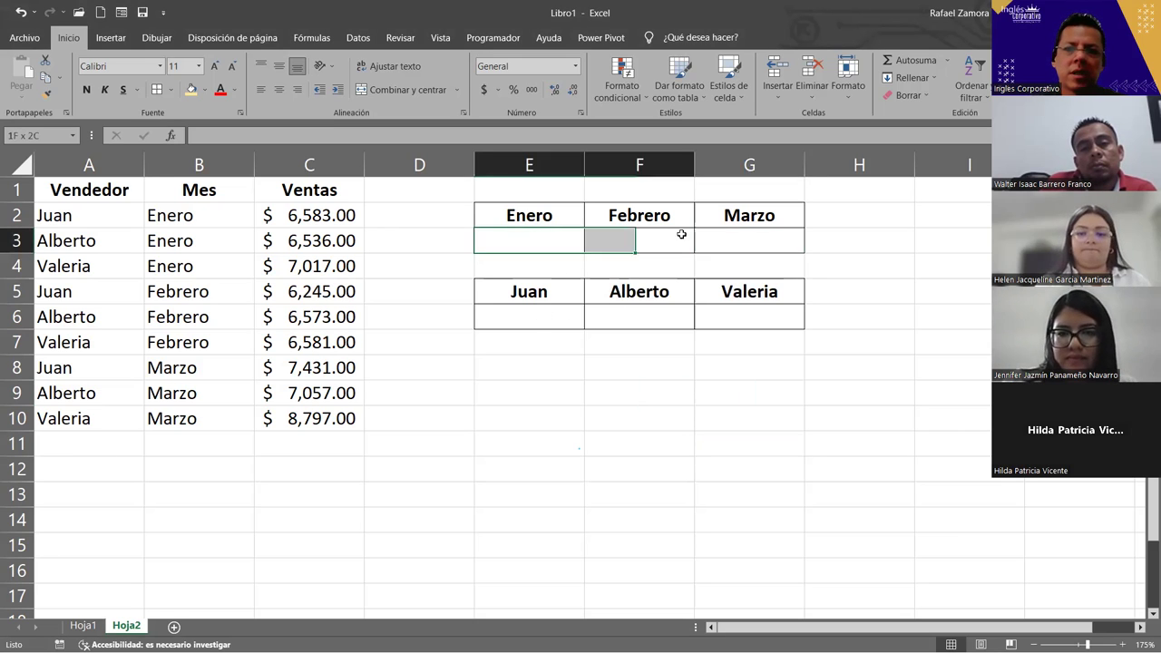
{"action": "left_click_drag", "start_coordinate": [542, 319], "coordinate": [742, 316], "text": "ctrl"}
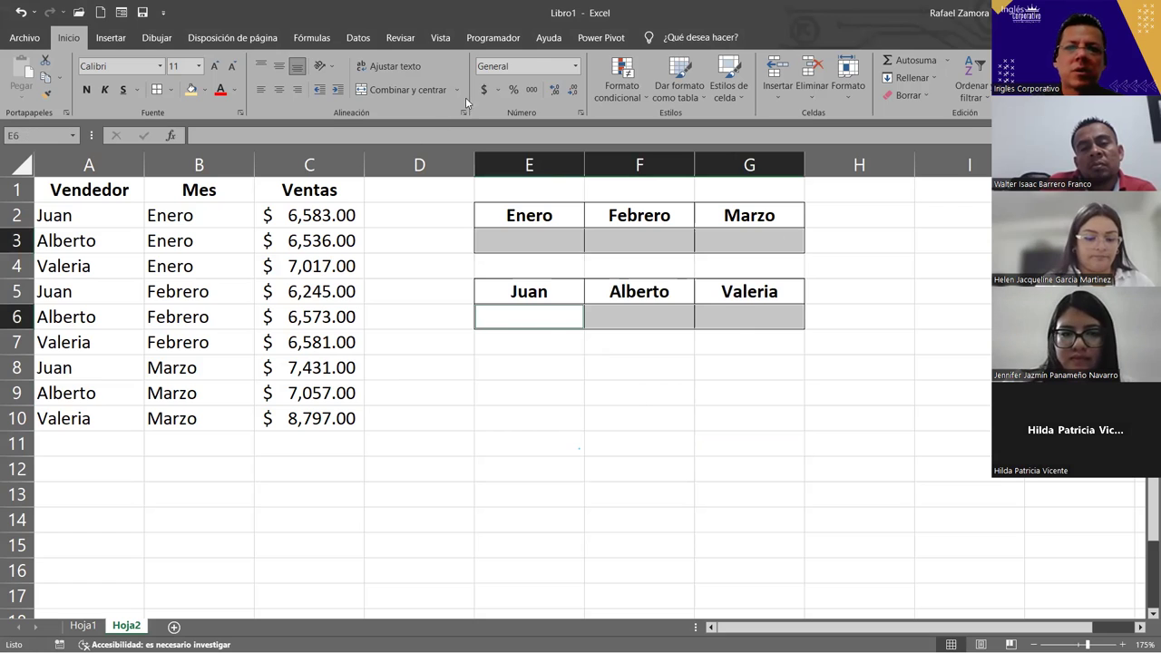
{"action": "left_click", "coordinate": [640, 544]}
{"action": "left_click_drag", "start_coordinate": [527, 238], "coordinate": [747, 237]}
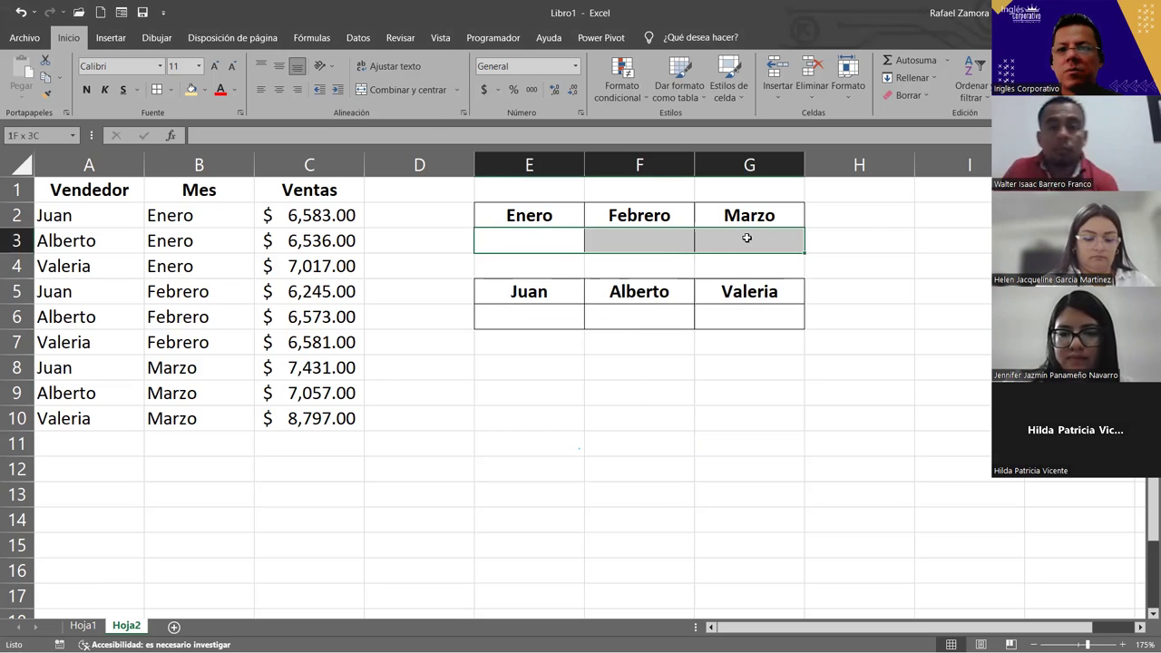
{"action": "left_click", "coordinate": [549, 241]}
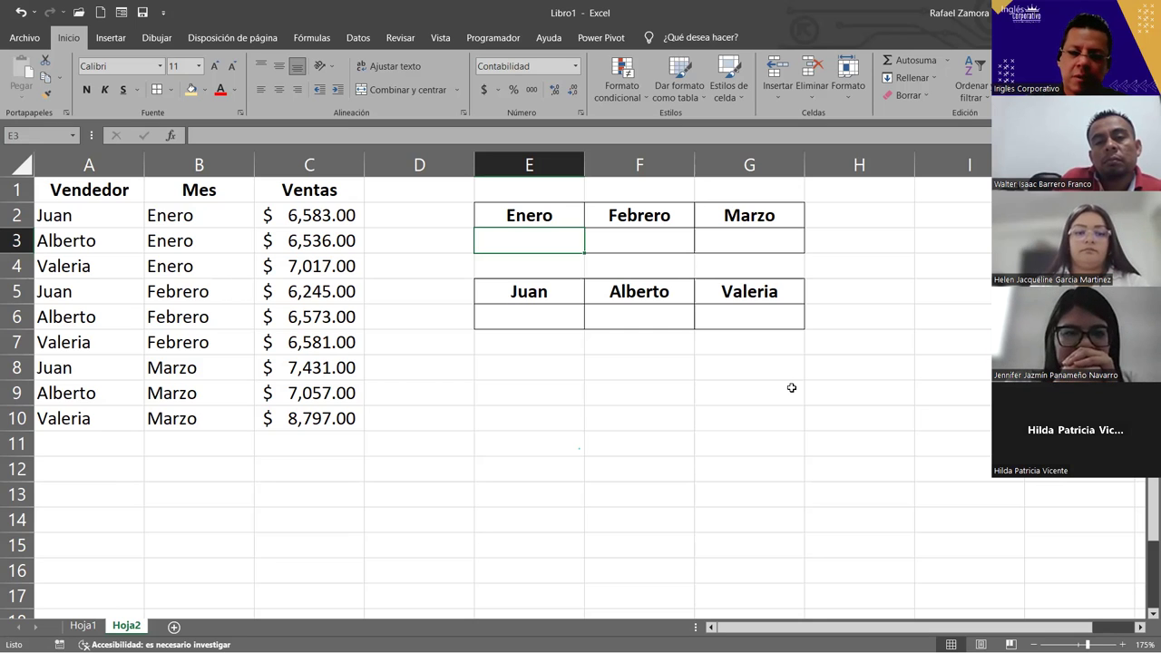
Enter =C2+C3+C4 in E3, removing the stray extra plus, giving $ 20,136.00.
{"action": "type", "text": "="}
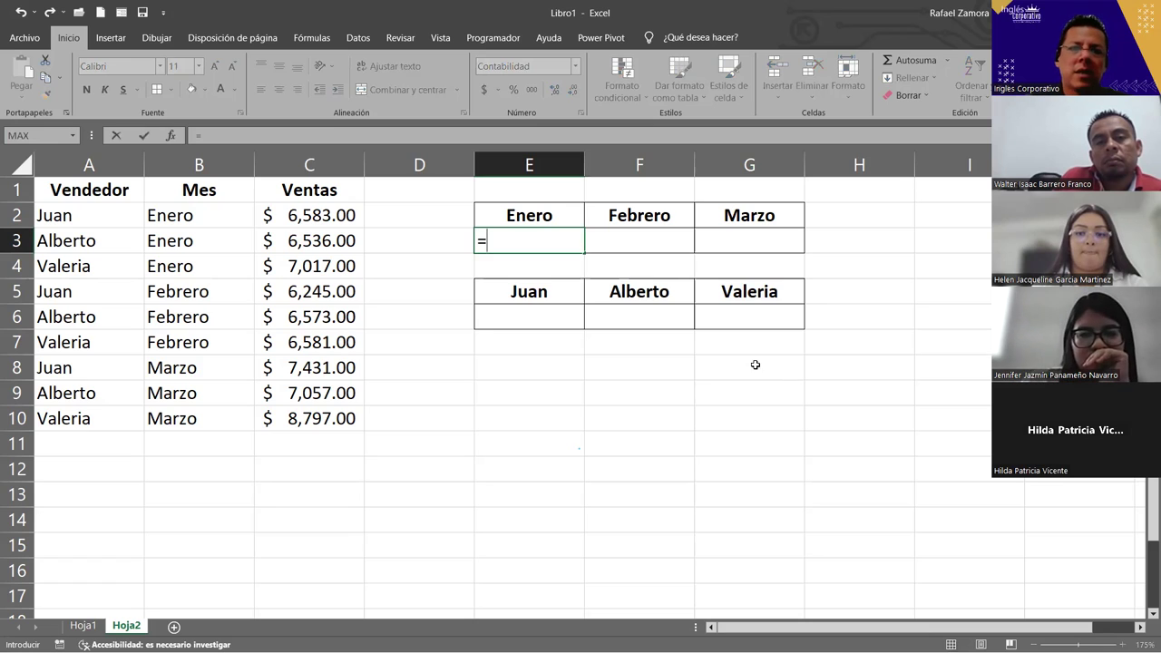
{"action": "left_click", "coordinate": [334, 220]}
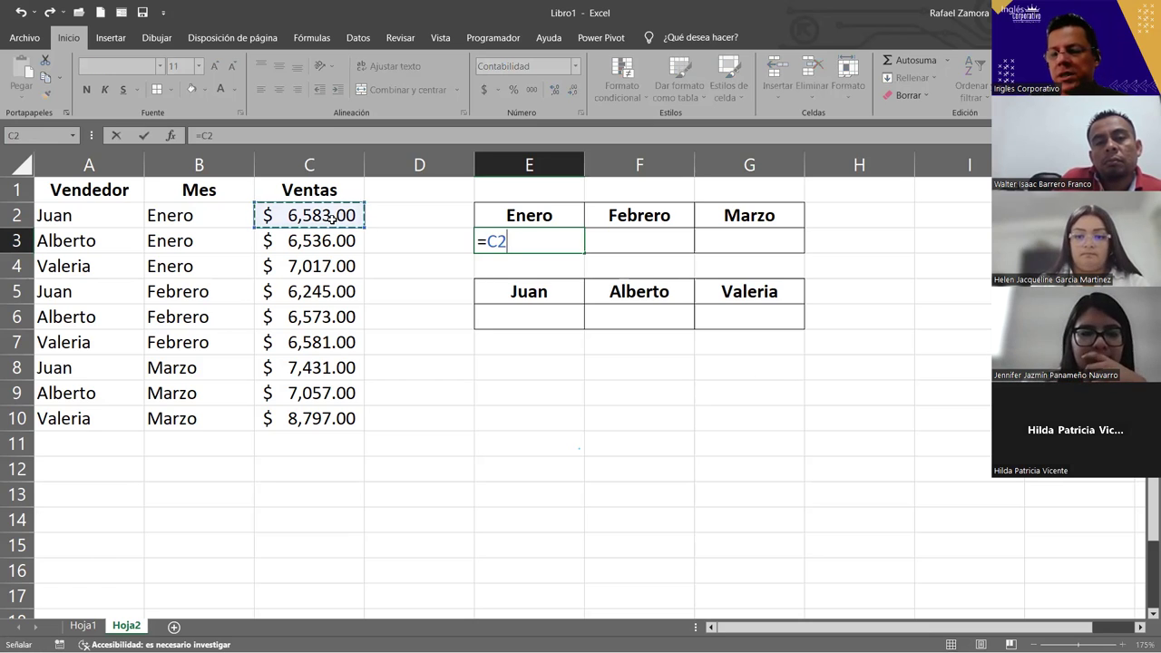
{"action": "type", "text": "++"}
{"action": "left_click", "coordinate": [308, 240]}
{"action": "type", "text": "+"}
{"action": "left_click", "coordinate": [309, 266]}
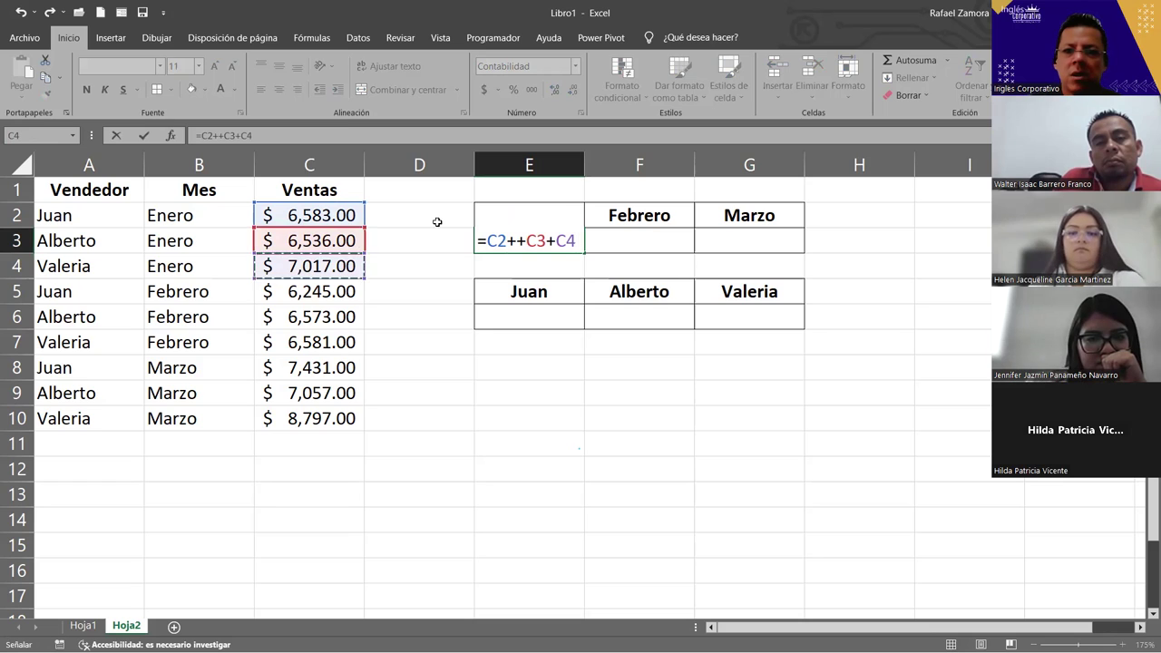
{"action": "left_click", "coordinate": [520, 240]}
{"action": "key", "text": "Delete"}
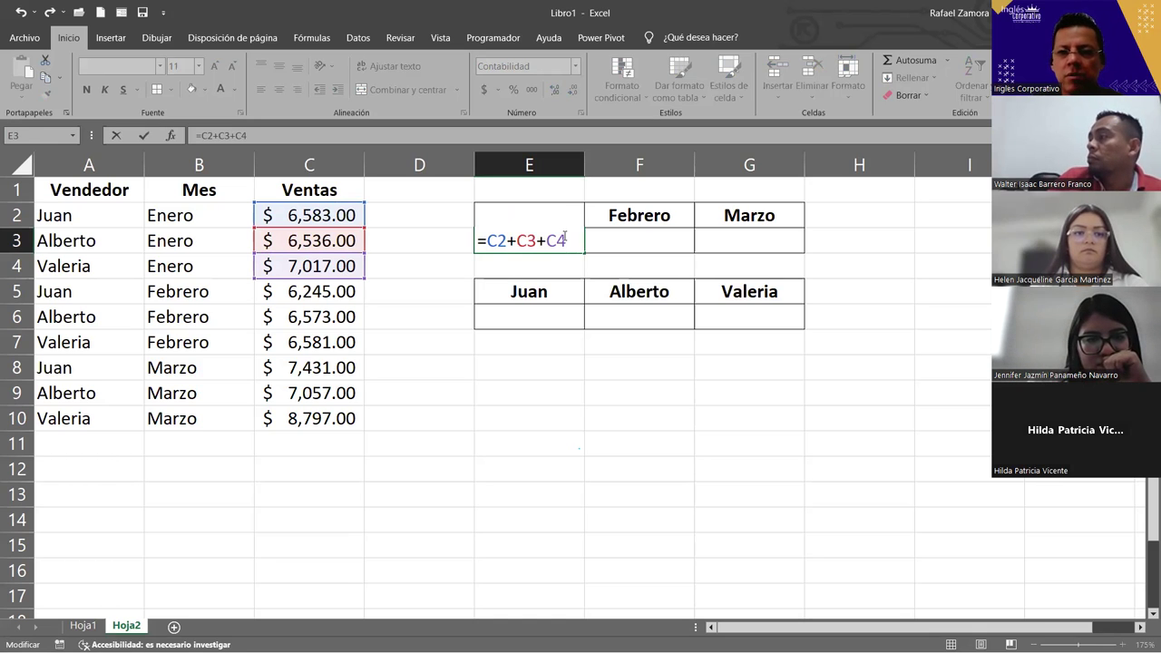
{"action": "key", "text": "Return"}
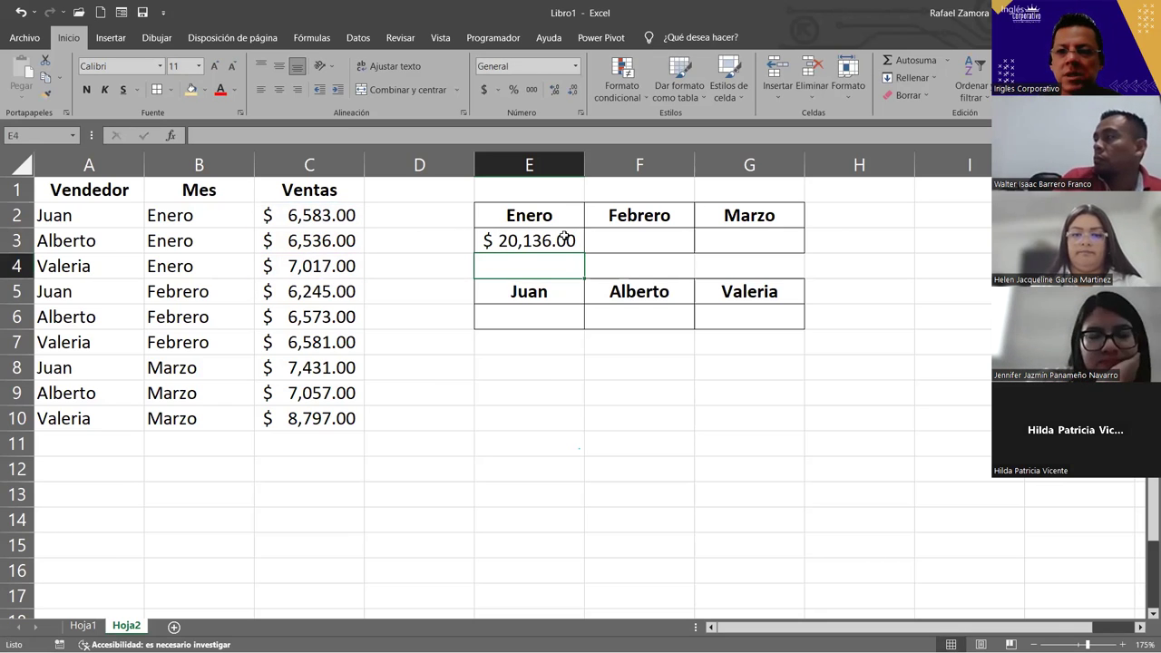
Review E3's formula without changes and select E6 for Juan's total.
{"action": "left_click", "coordinate": [563, 238]}
{"action": "double_click", "coordinate": [565, 237]}
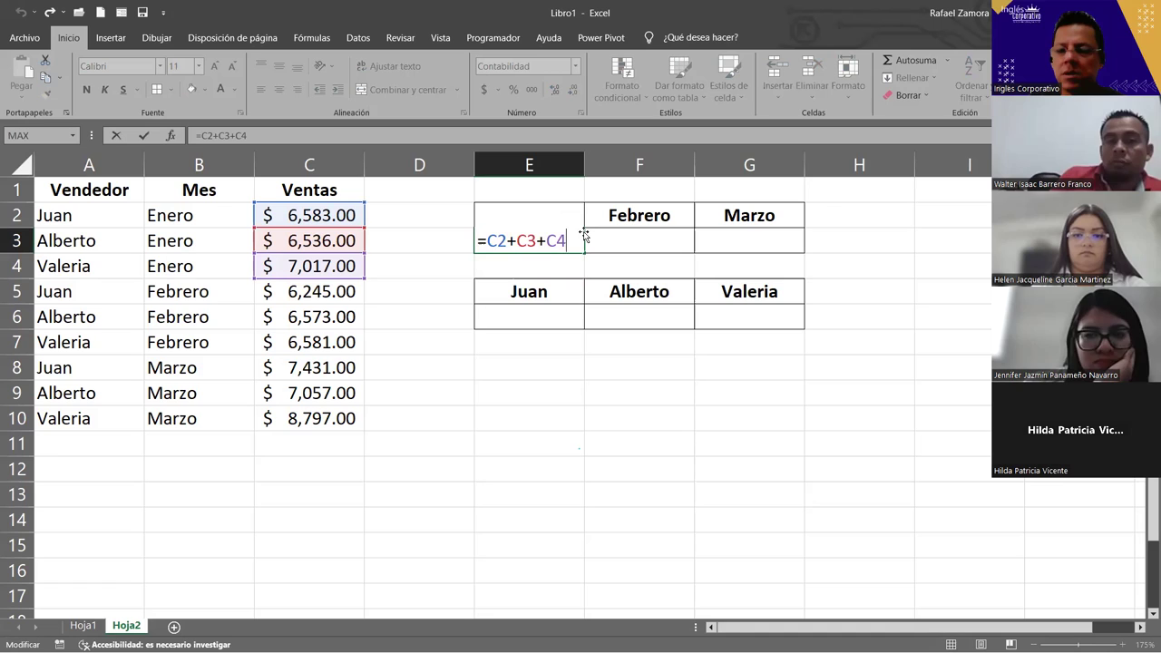
{"action": "key", "text": "Return"}
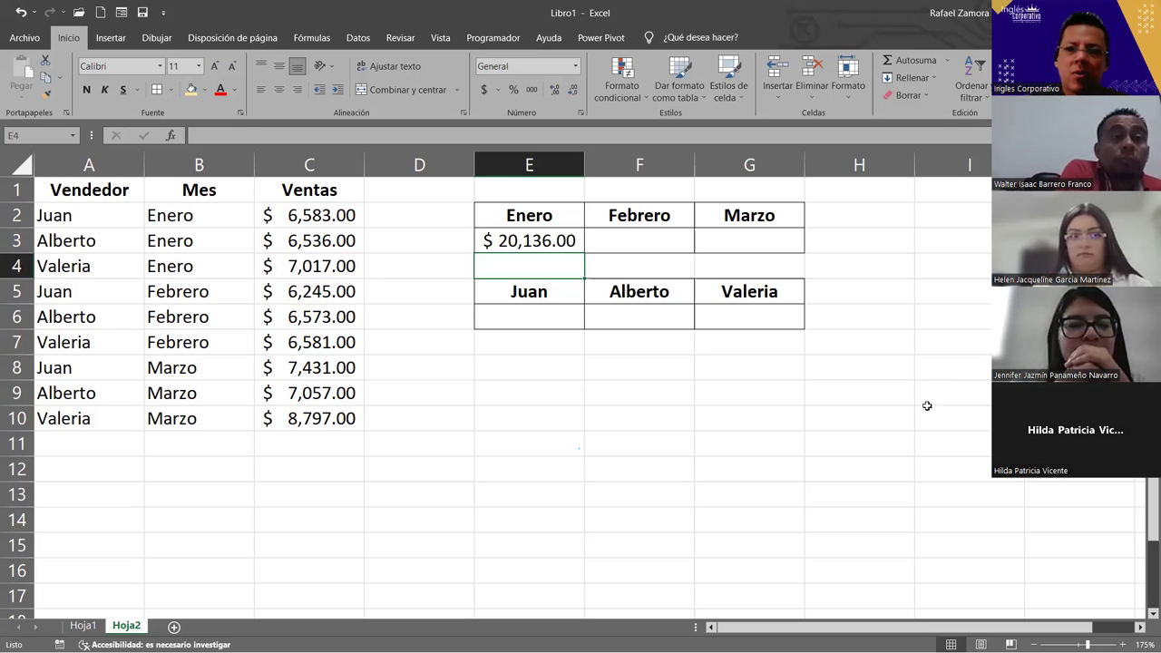
{"action": "left_click", "coordinate": [552, 314]}
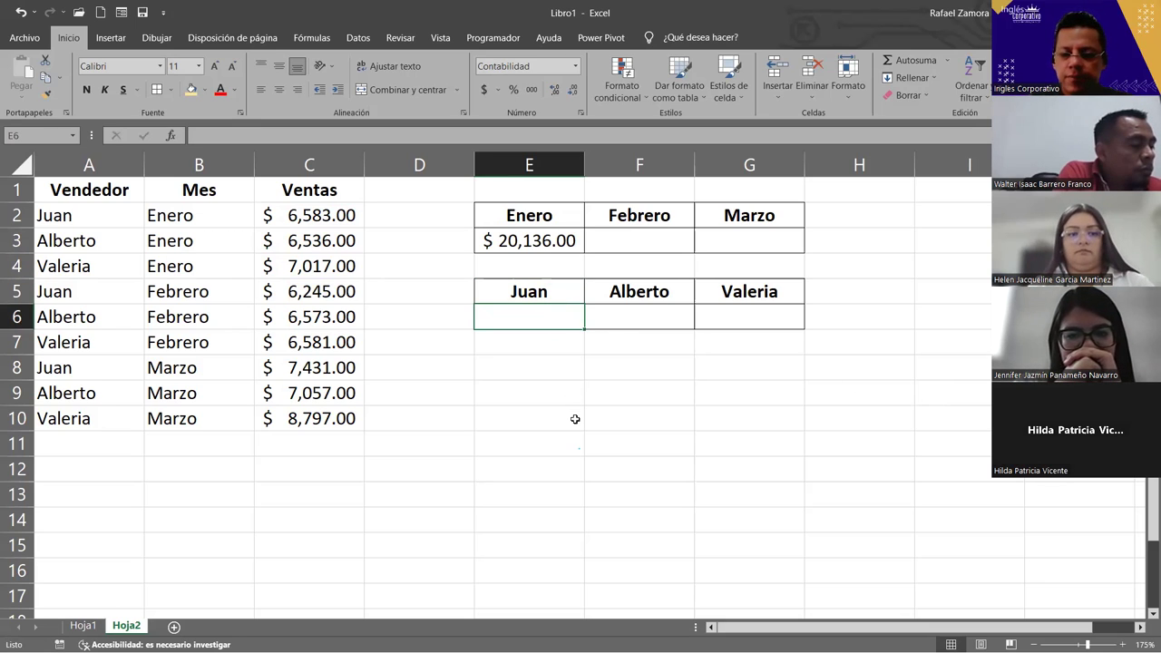
Start Juan's total in E6 as the comma-separated formula =C2,C5,C8.
{"action": "type", "text": "?"}
{"action": "key", "text": "Escape"}
{"action": "type", "text": "="}
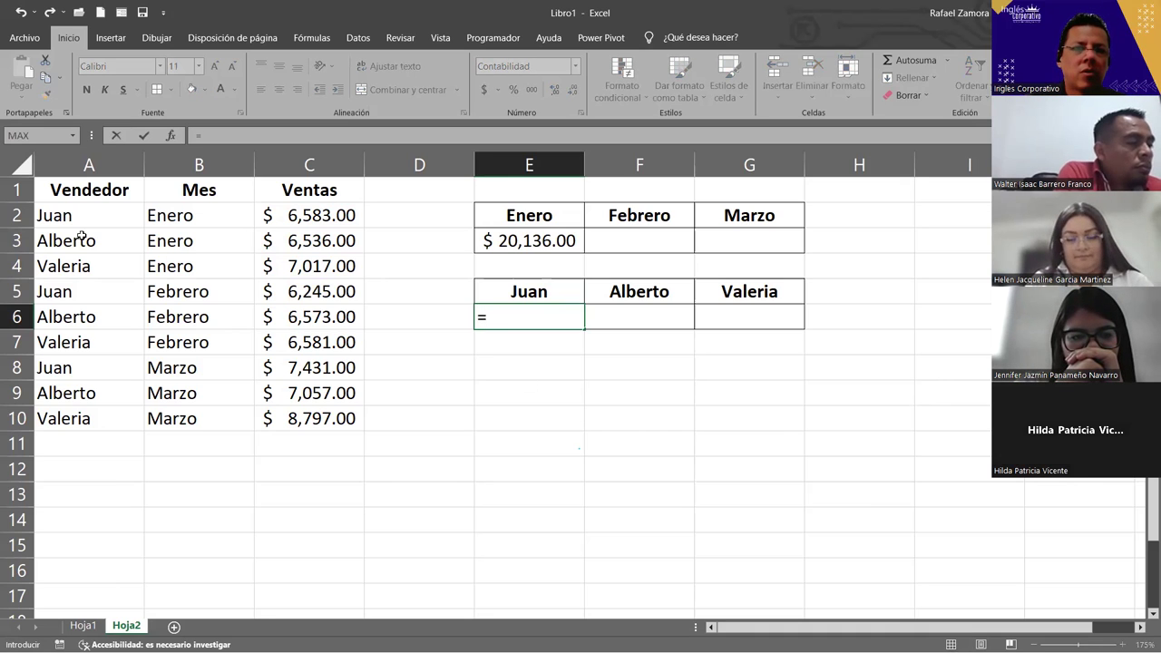
{"action": "left_click", "coordinate": [315, 219]}
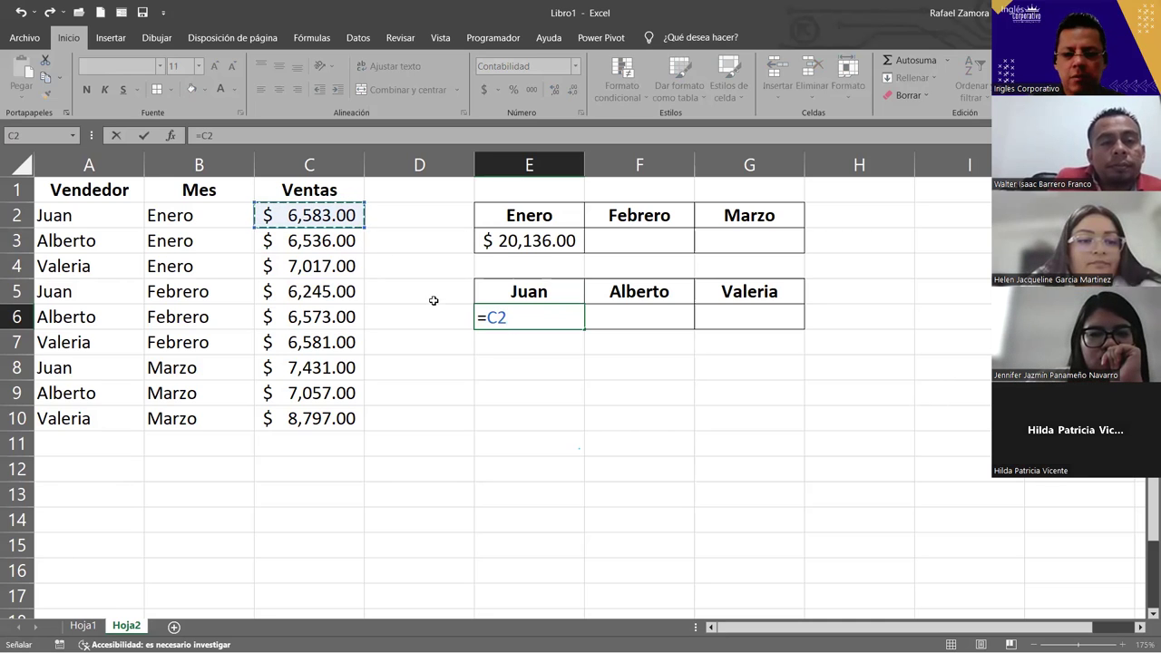
{"action": "type", "text": ","}
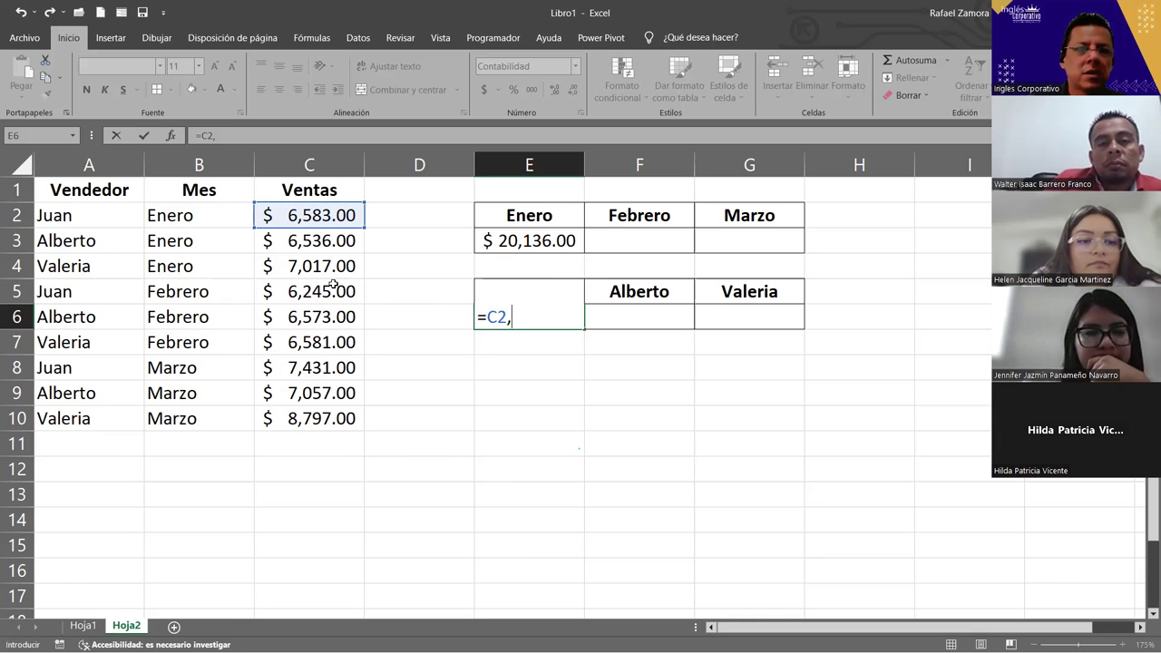
{"action": "left_click", "coordinate": [328, 291]}
{"action": "type", "text": ","}
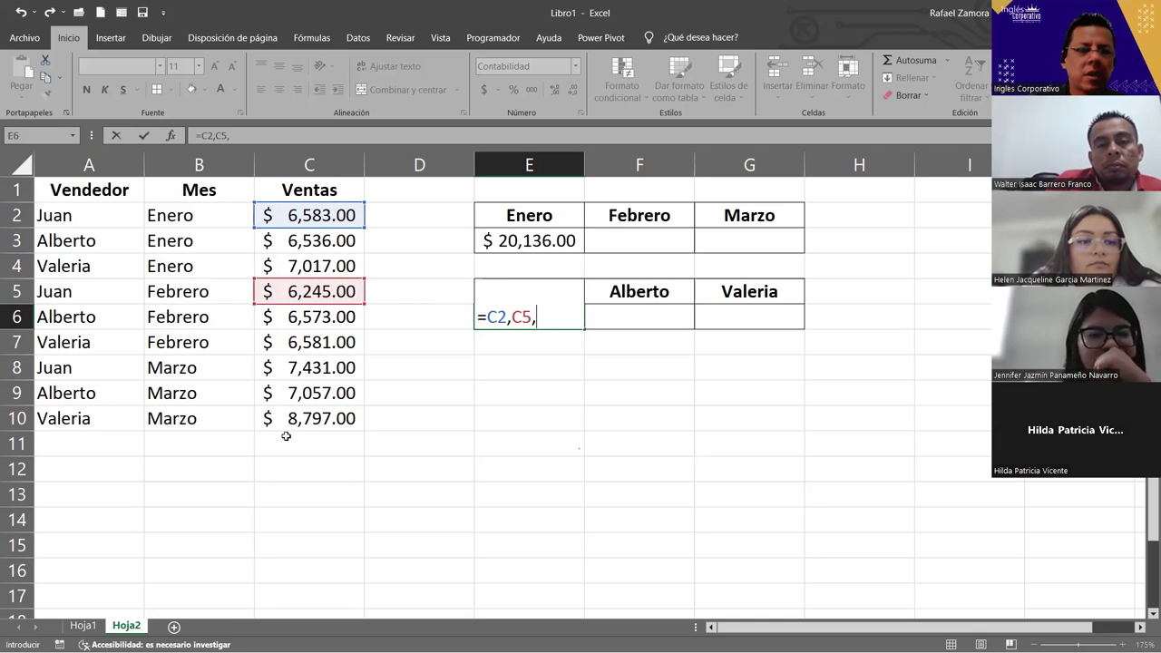
{"action": "left_click", "coordinate": [316, 368]}
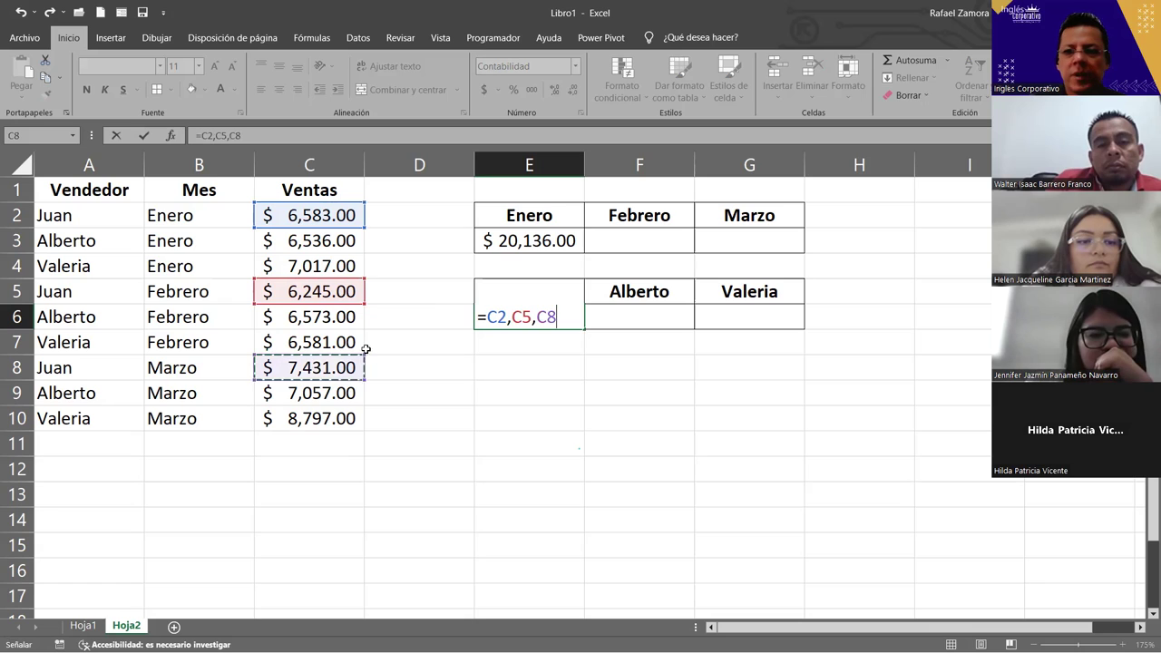
Cancel the comma-separated formula and reopen E3's =C2+C3+C4 for editing.
{"action": "left_click", "coordinate": [508, 317]}
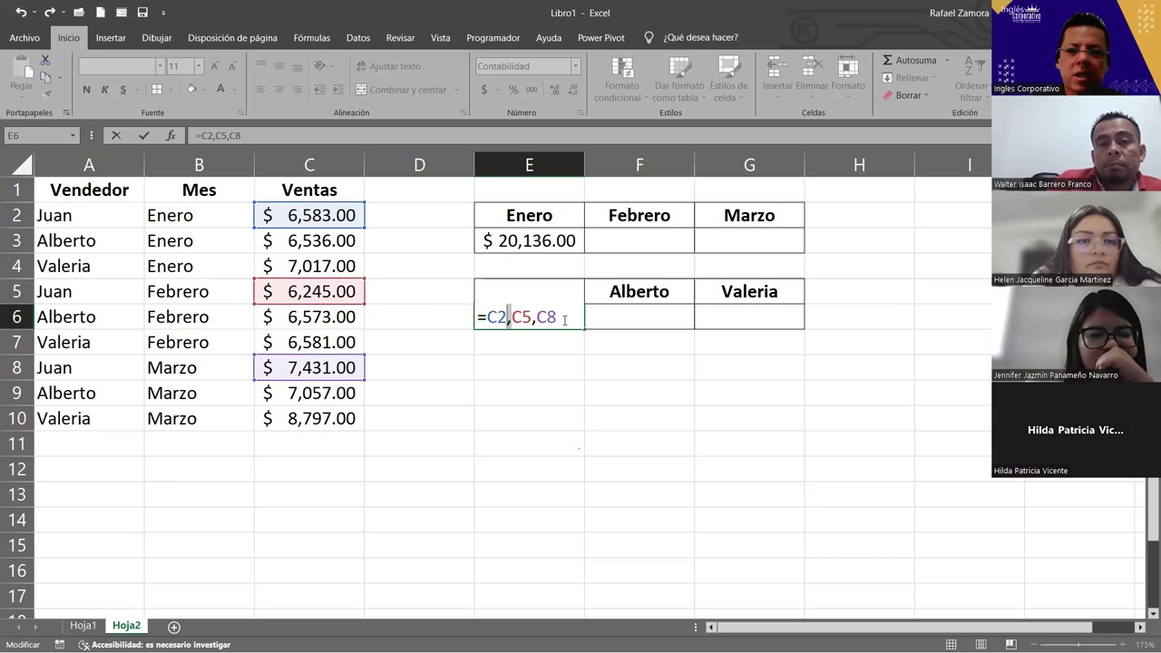
{"action": "left_click", "coordinate": [534, 318]}
{"action": "left_click", "coordinate": [510, 322]}
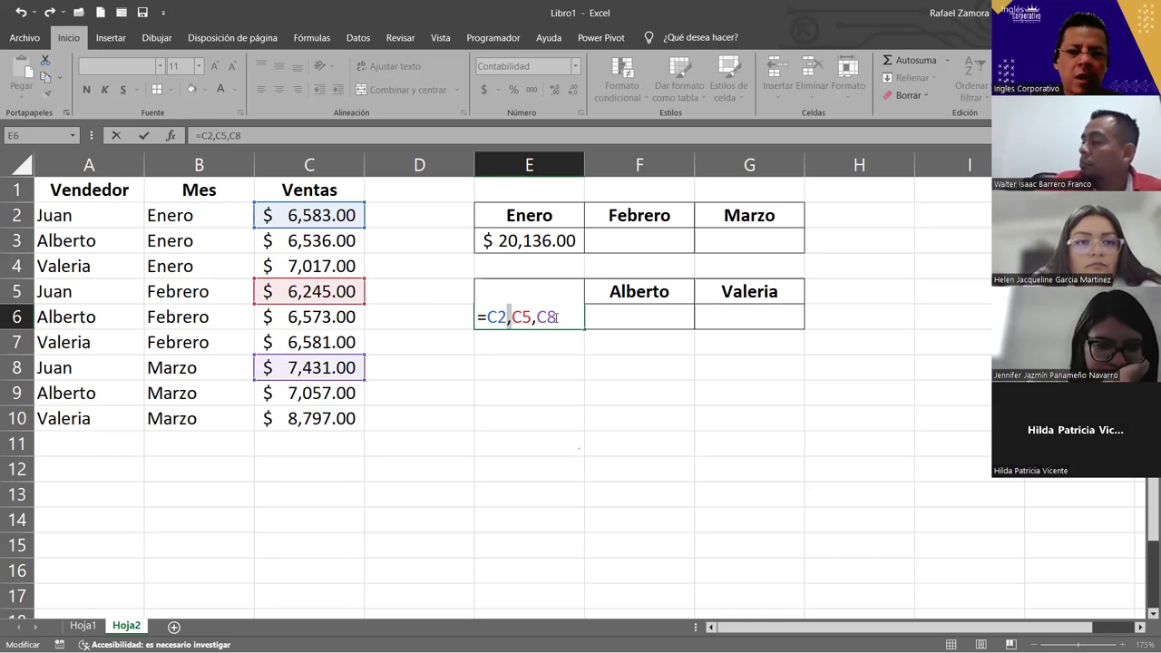
{"action": "key", "text": "Escape"}
{"action": "left_click", "coordinate": [564, 240]}
{"action": "double_click", "coordinate": [564, 240]}
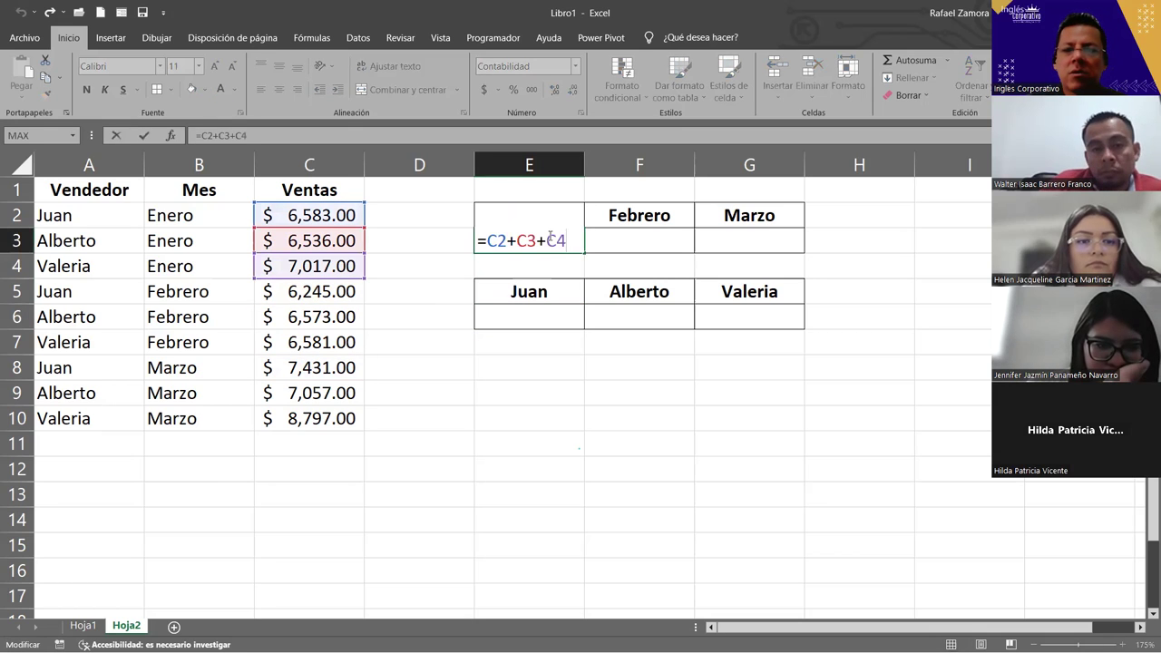
Try rewriting E3 as the range =C2:C4, keep =C2+C3+C4, and select E6.
{"action": "left_click_drag", "start_coordinate": [506, 241], "coordinate": [556, 240]}
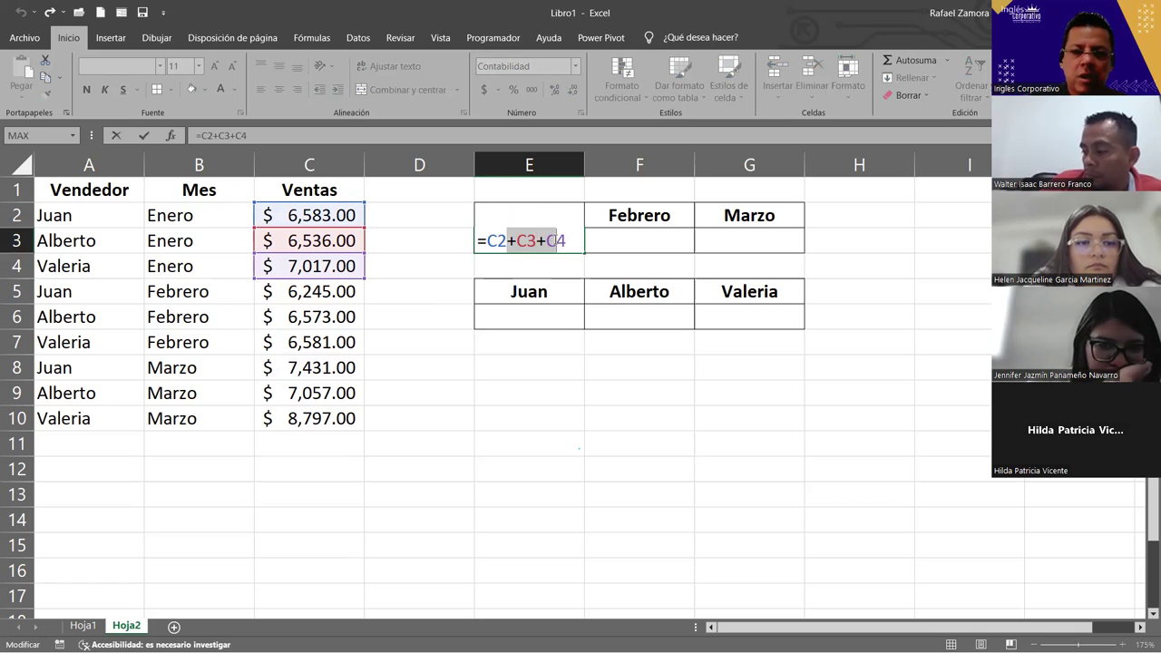
{"action": "type", "text": ":4"}
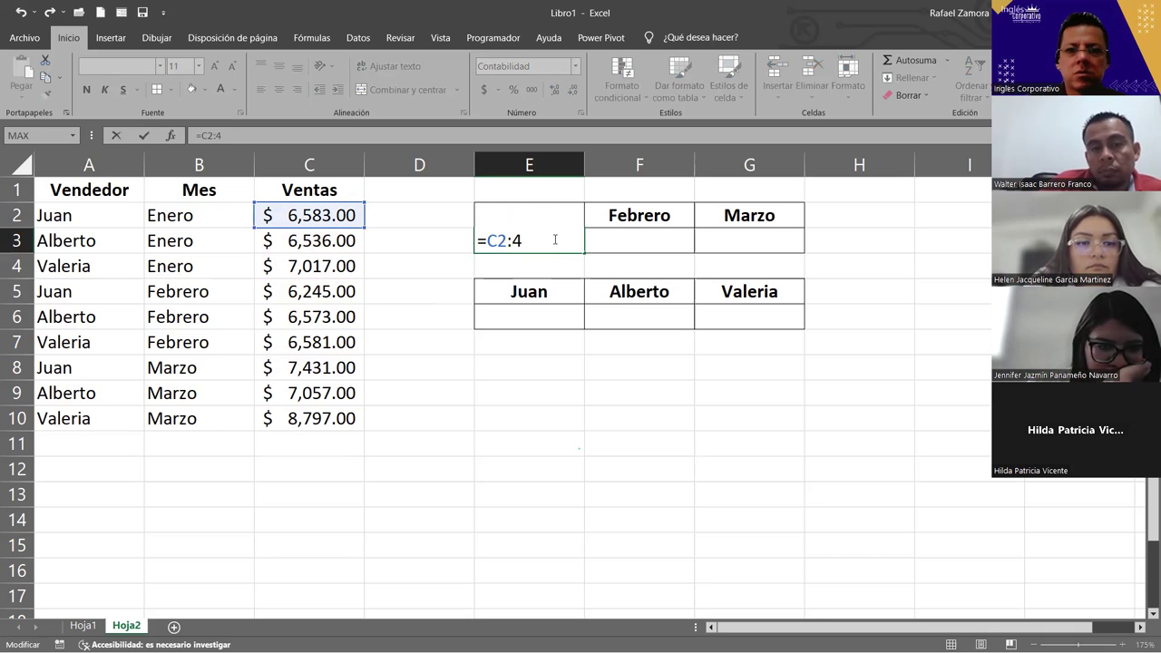
{"action": "type", "text": "C"}
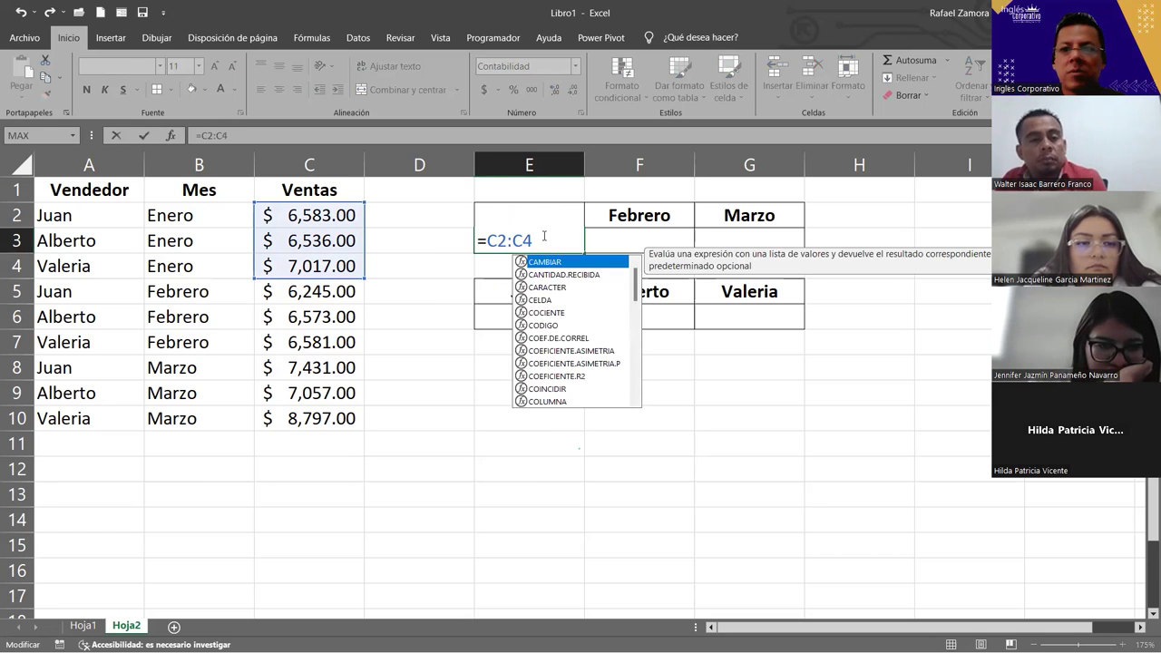
{"action": "left_click", "coordinate": [544, 237]}
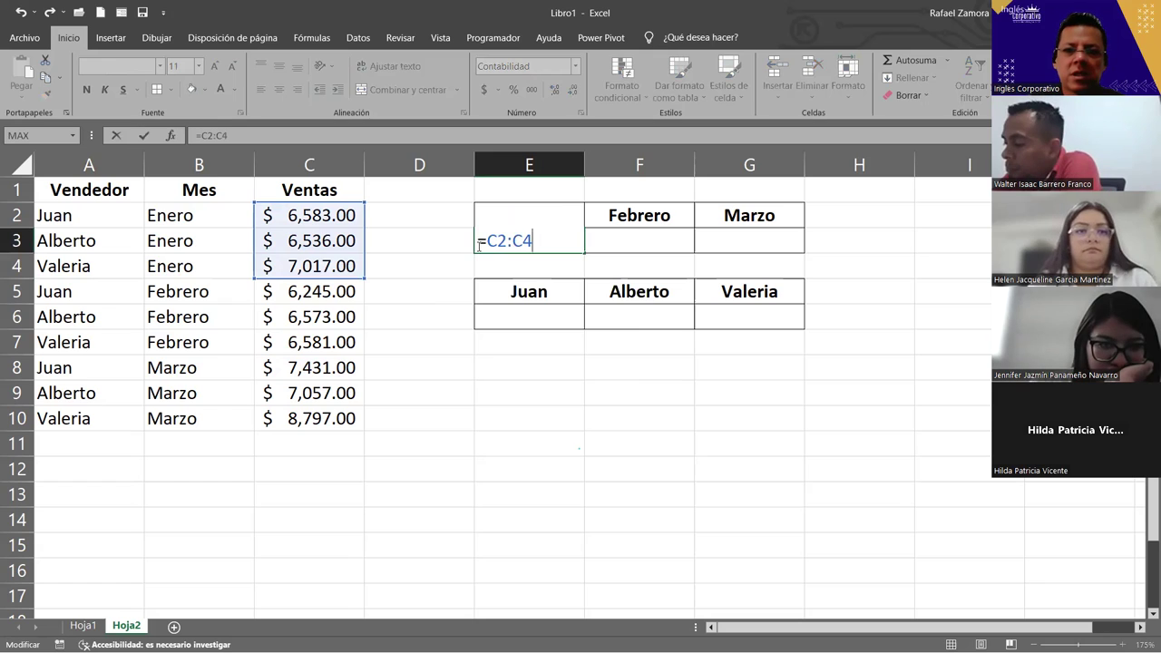
{"action": "left_click", "coordinate": [511, 240]}
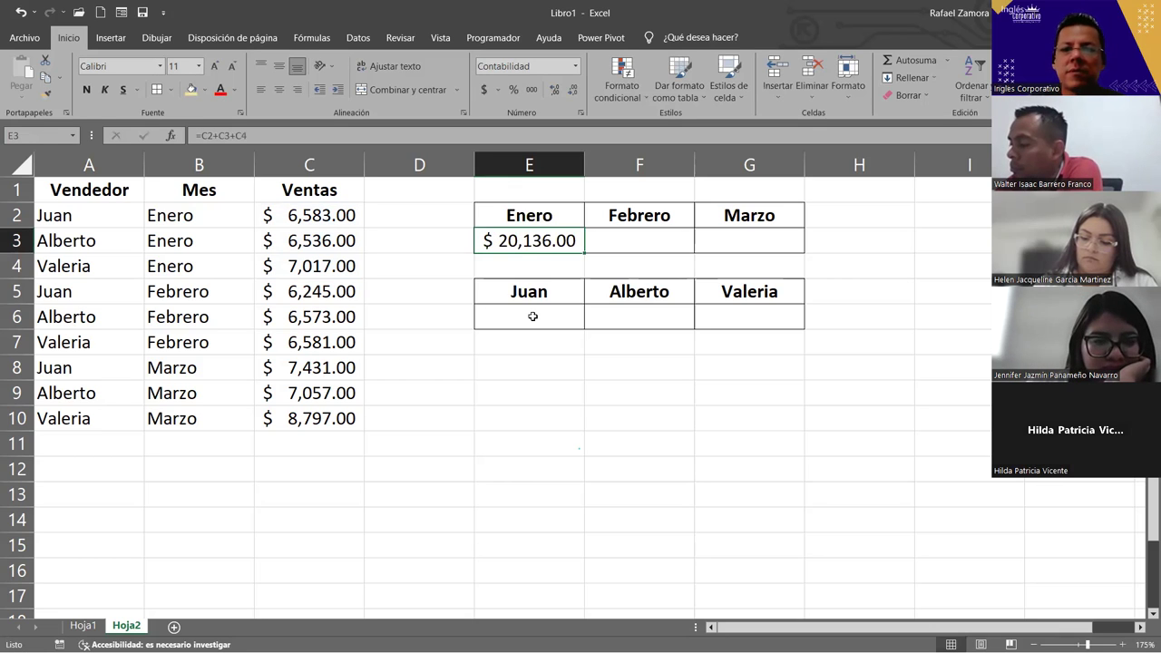
{"action": "left_click", "coordinate": [533, 315]}
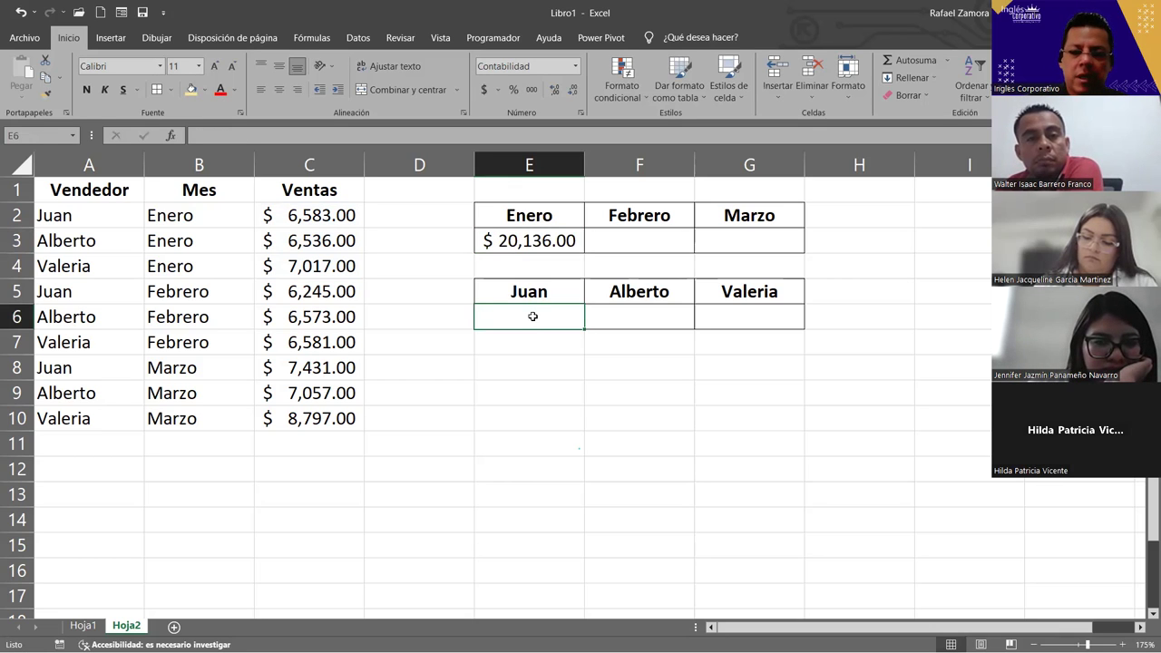
Enter =C2+C5+C8 in E6 so Juan's total shows $ 20,259.00, then recheck it.
{"action": "type", "text": "="}
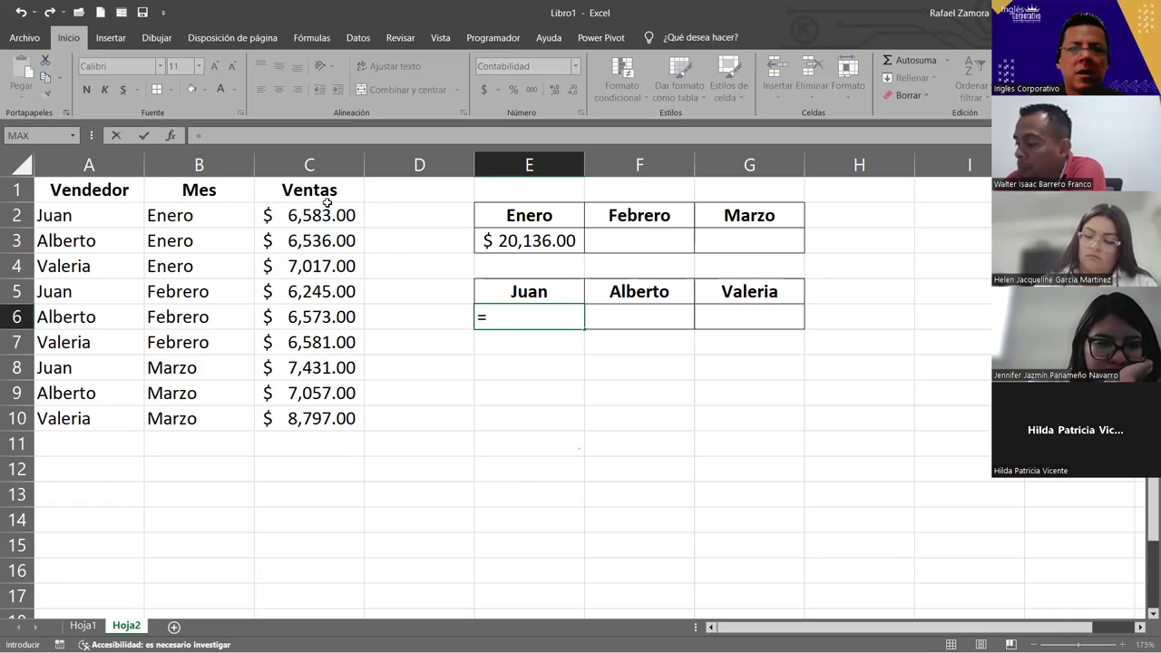
{"action": "left_click", "coordinate": [327, 213]}
{"action": "type", "text": "+"}
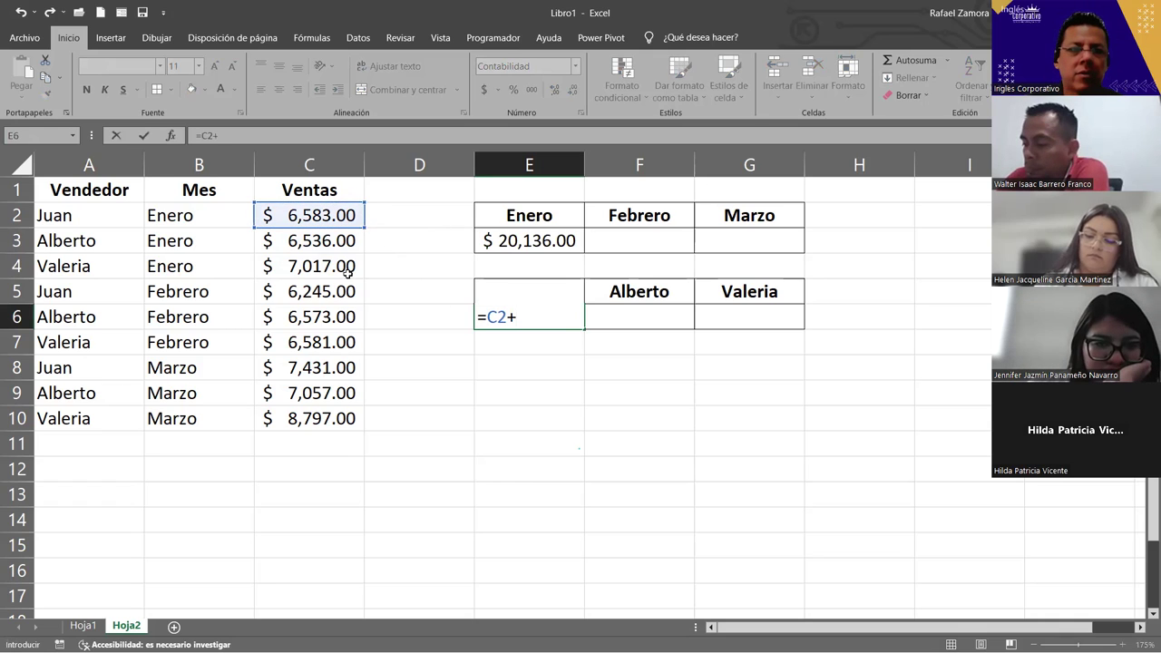
{"action": "left_click", "coordinate": [327, 291]}
{"action": "type", "text": "+"}
{"action": "type", "text": "++"}
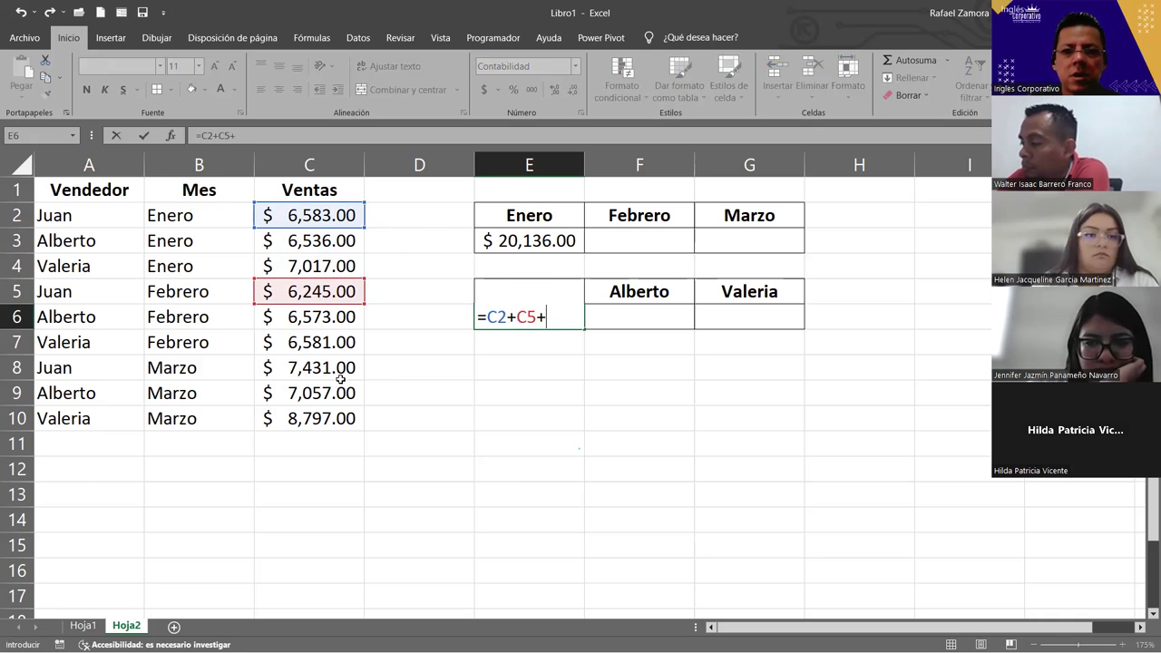
{"action": "left_click", "coordinate": [335, 371]}
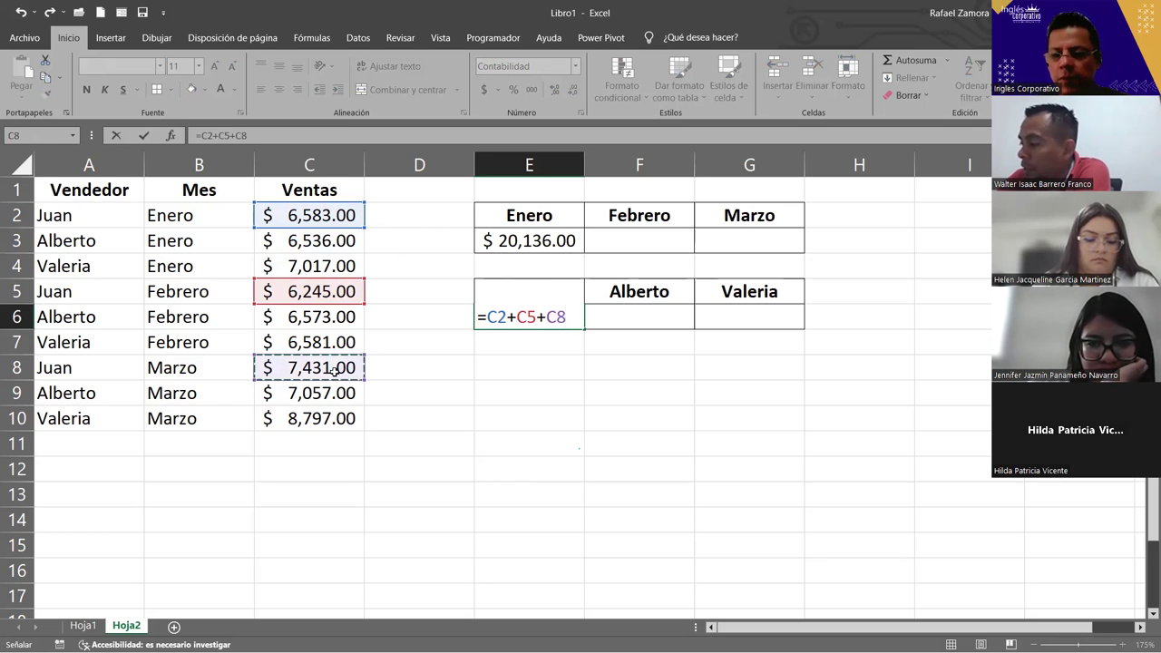
{"action": "key", "text": "Return"}
{"action": "type", "text": "Juan"}
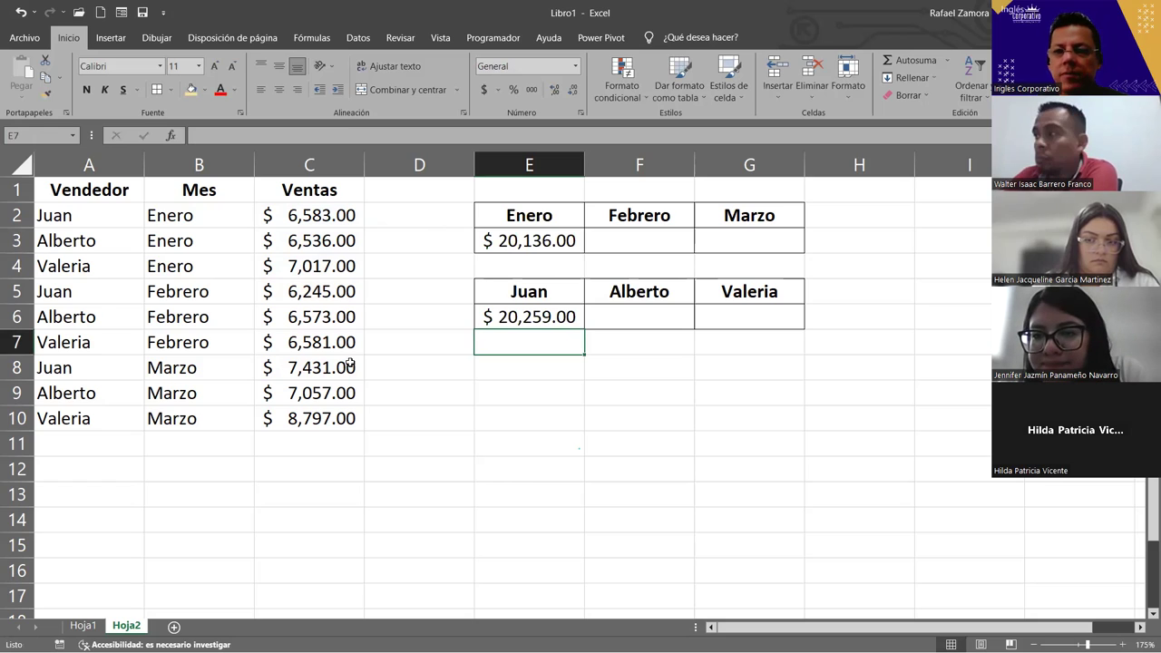
{"action": "double_click", "coordinate": [537, 318]}
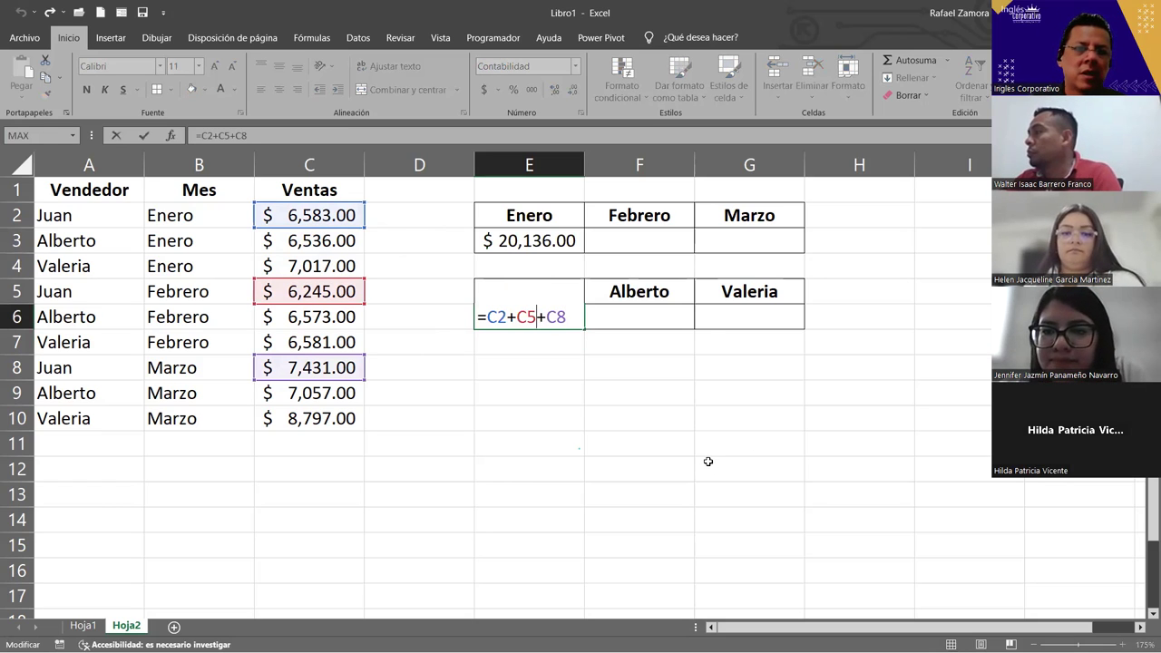
{"action": "key", "text": "Return"}
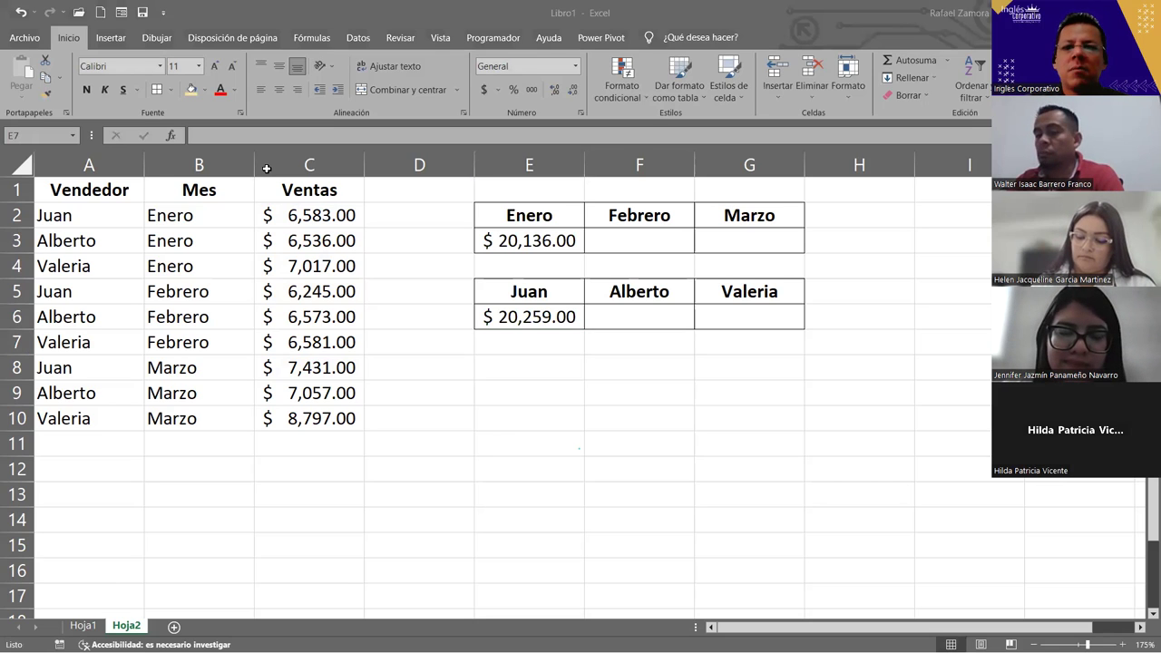
{"action": "left_click", "coordinate": [662, 237]}
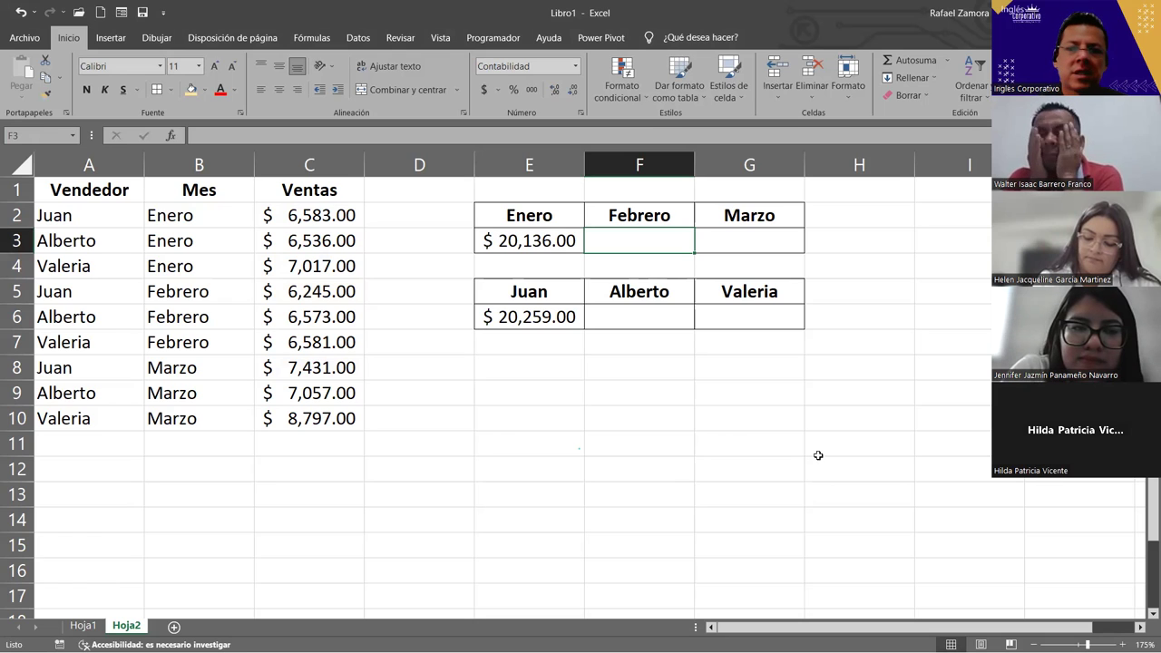
{"action": "left_click", "coordinate": [544, 250]}
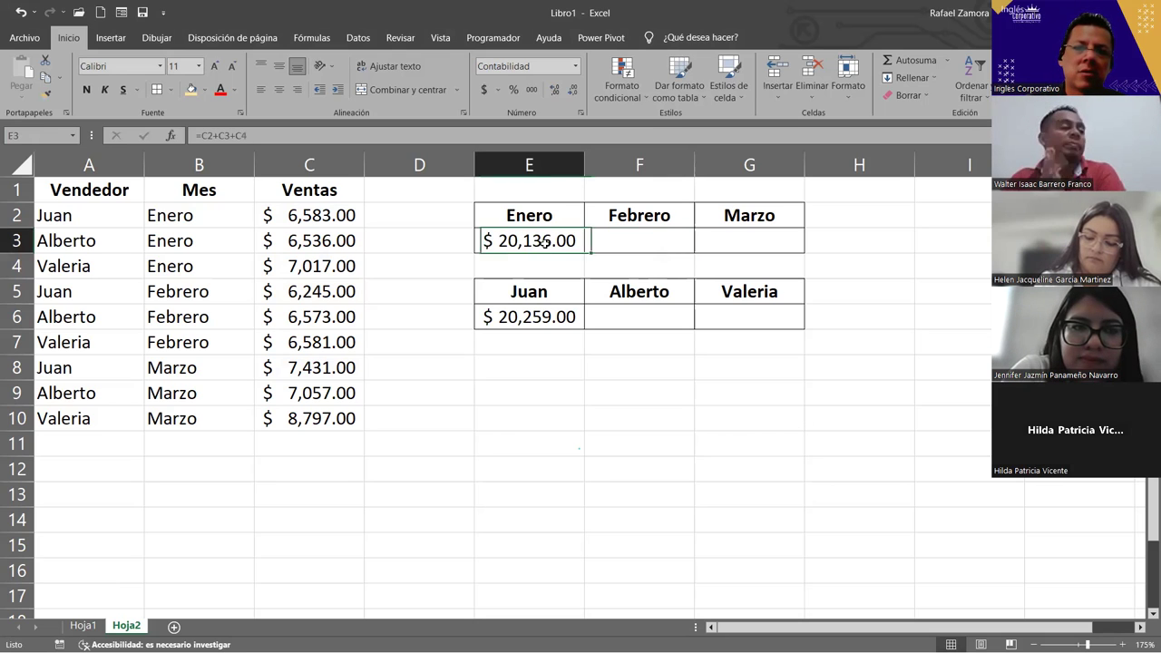
{"action": "double_click", "coordinate": [544, 248]}
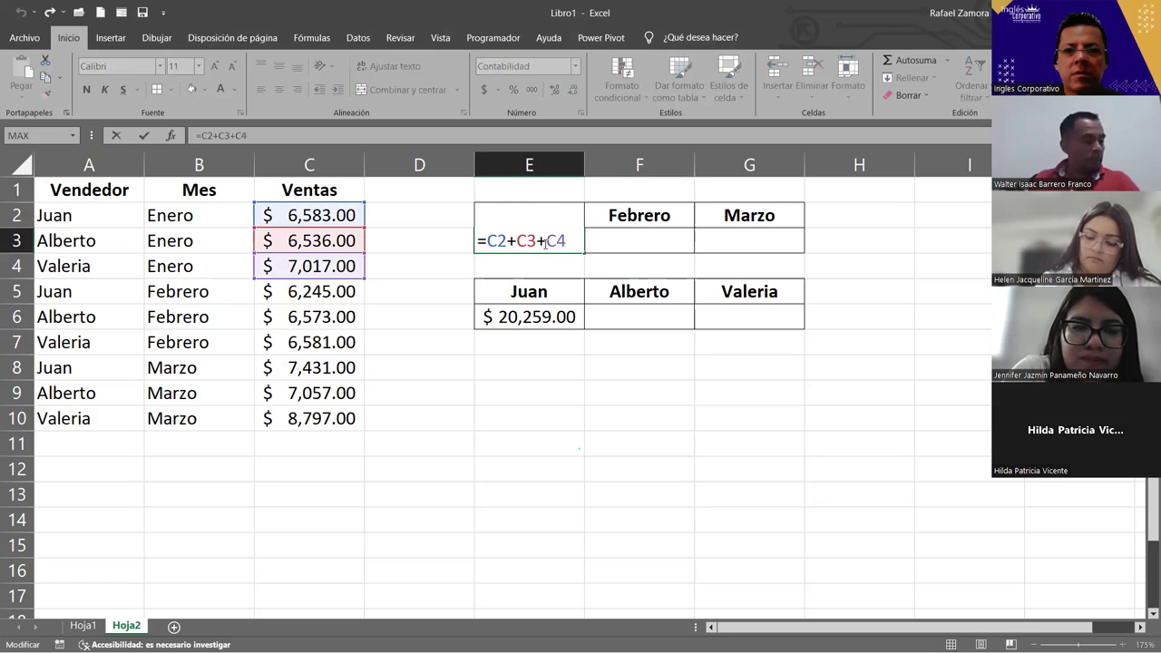
{"action": "left_click", "coordinate": [596, 242]}
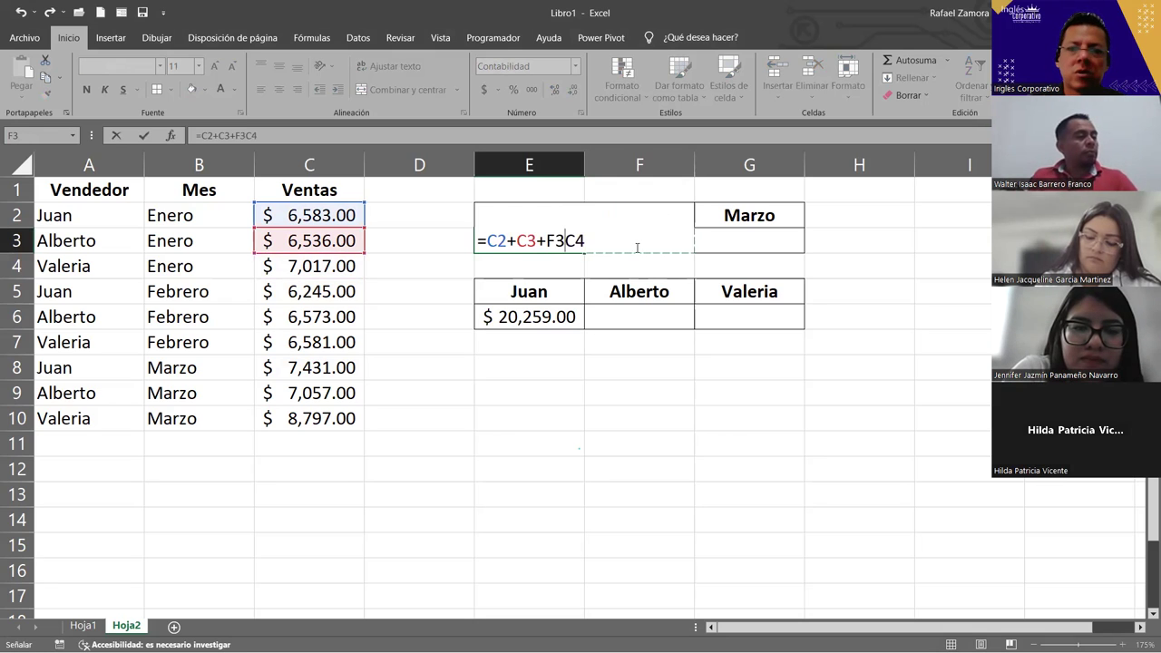
{"action": "key", "text": "Escape"}
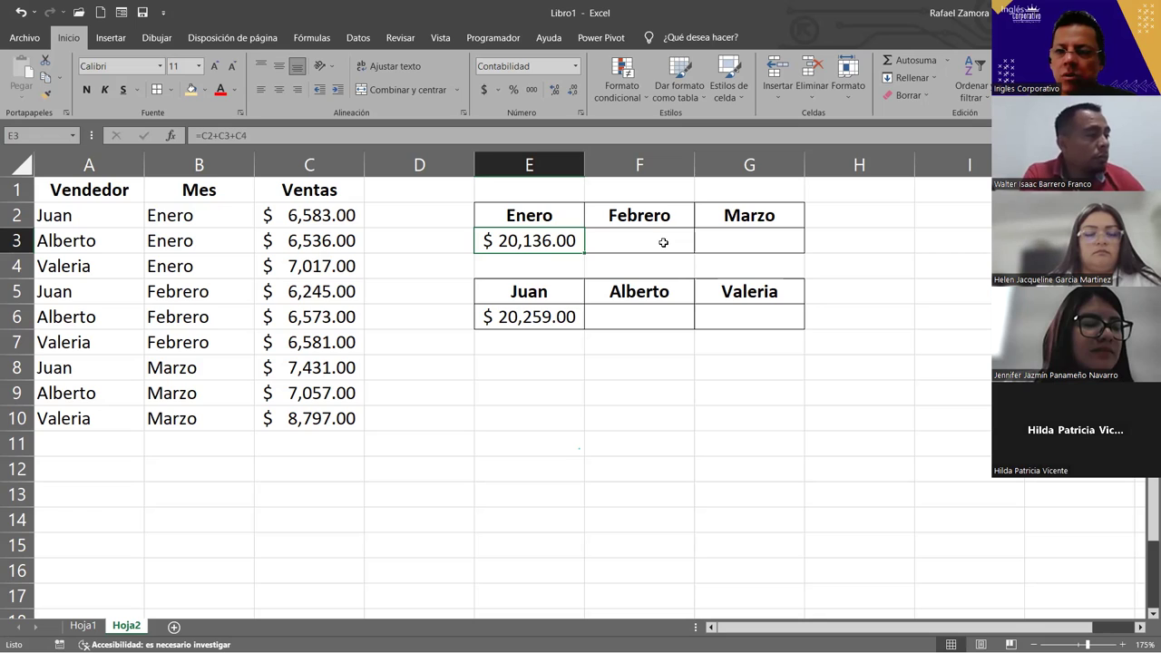
Start typing =su in F3 under Febrero to list matching functions.
{"action": "left_click", "coordinate": [664, 242]}
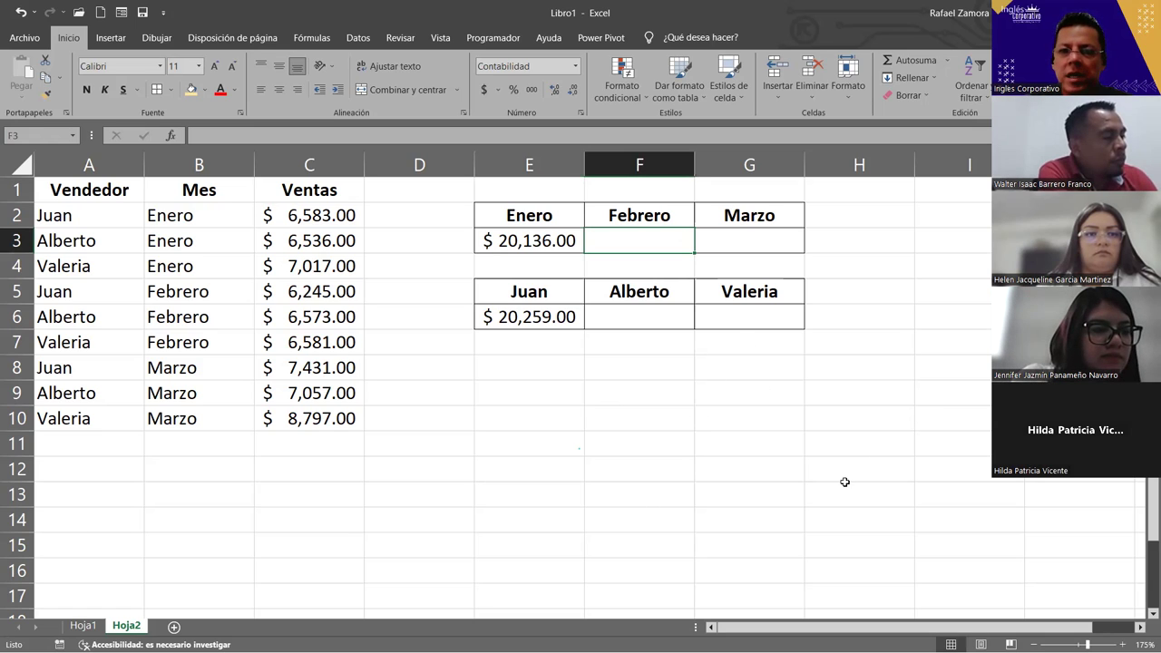
{"action": "type", "text": "="}
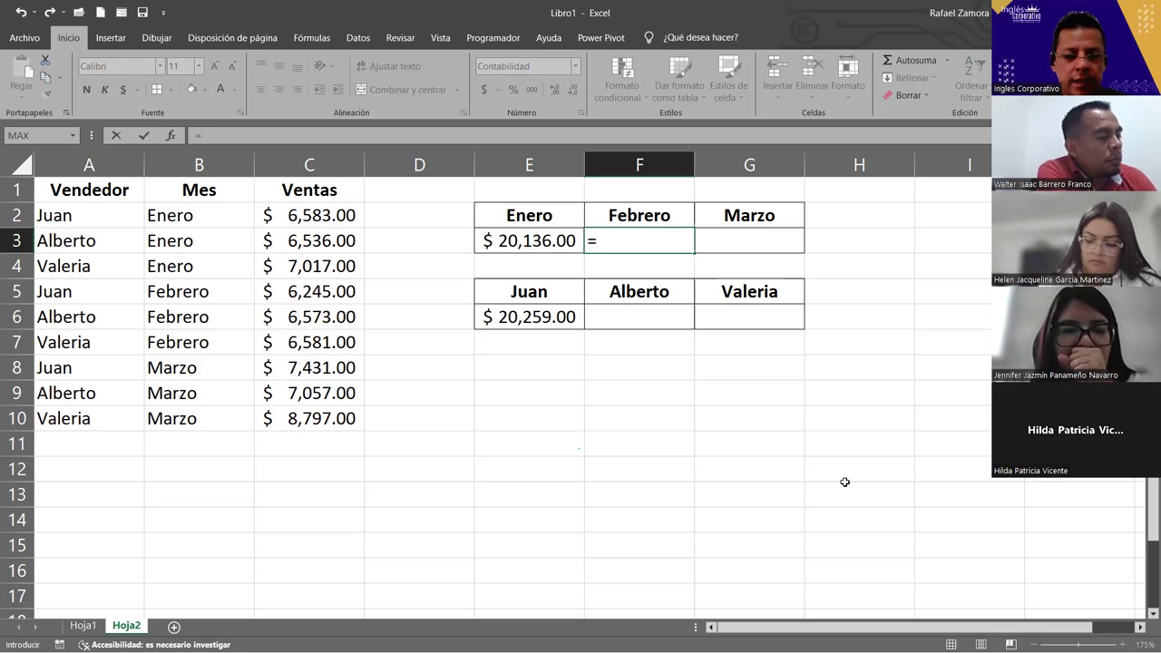
{"action": "type", "text": "su"}
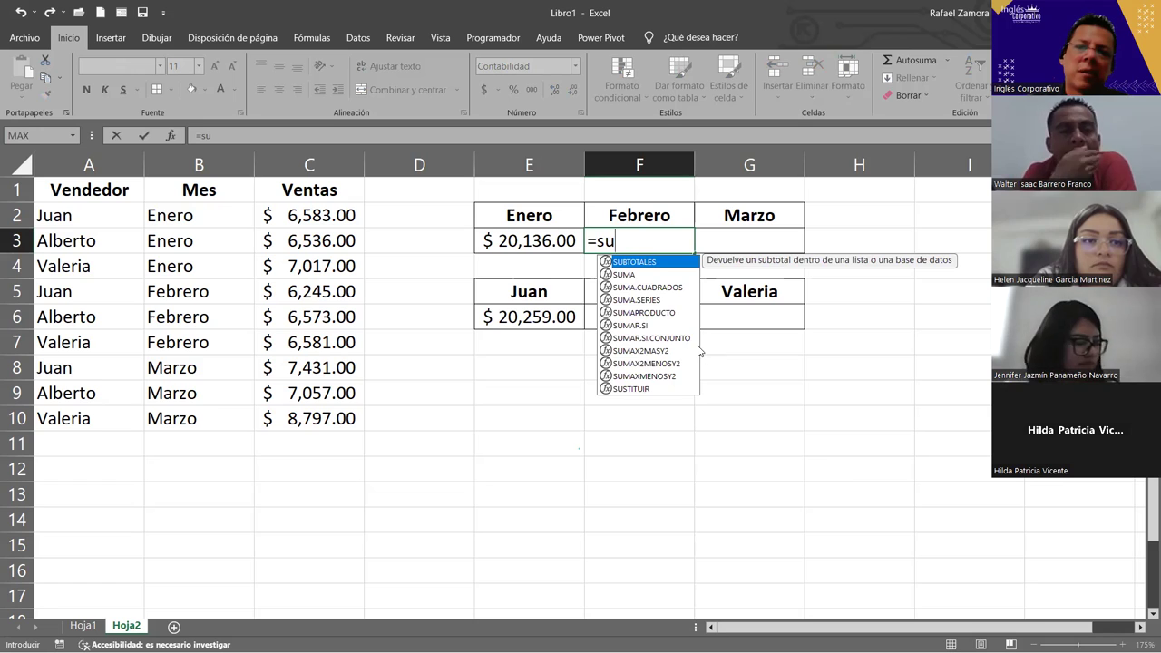
Choose SUMA from the suggestions so F3 reads =SUMA(.
{"action": "left_click", "coordinate": [653, 275]}
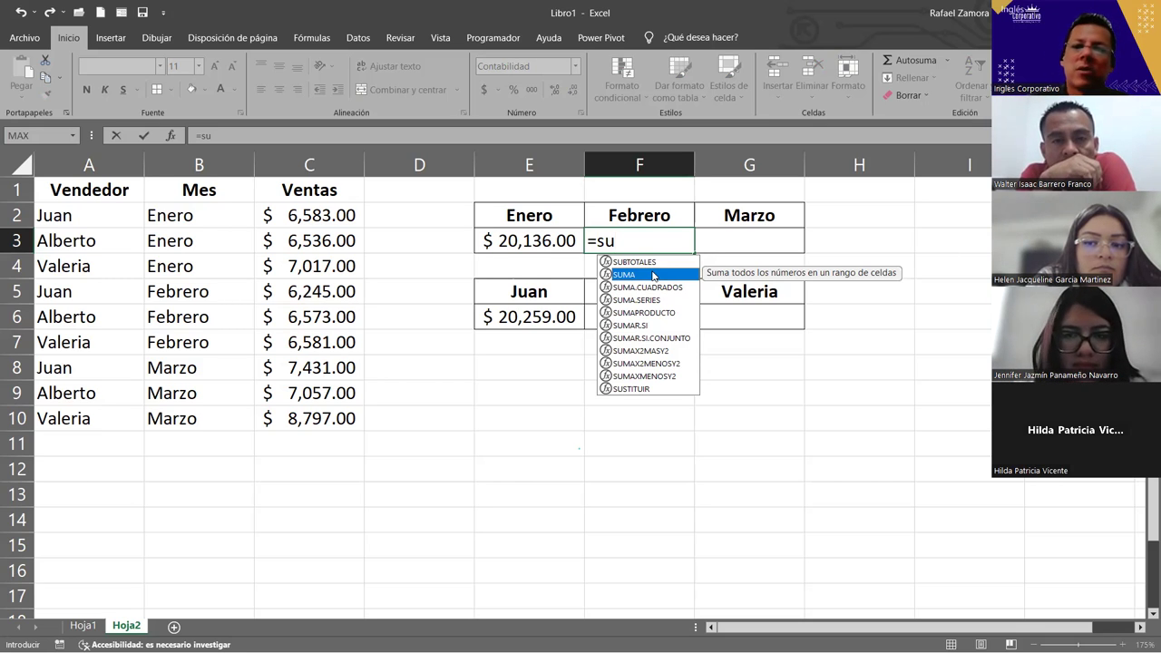
{"action": "double_click", "coordinate": [650, 270]}
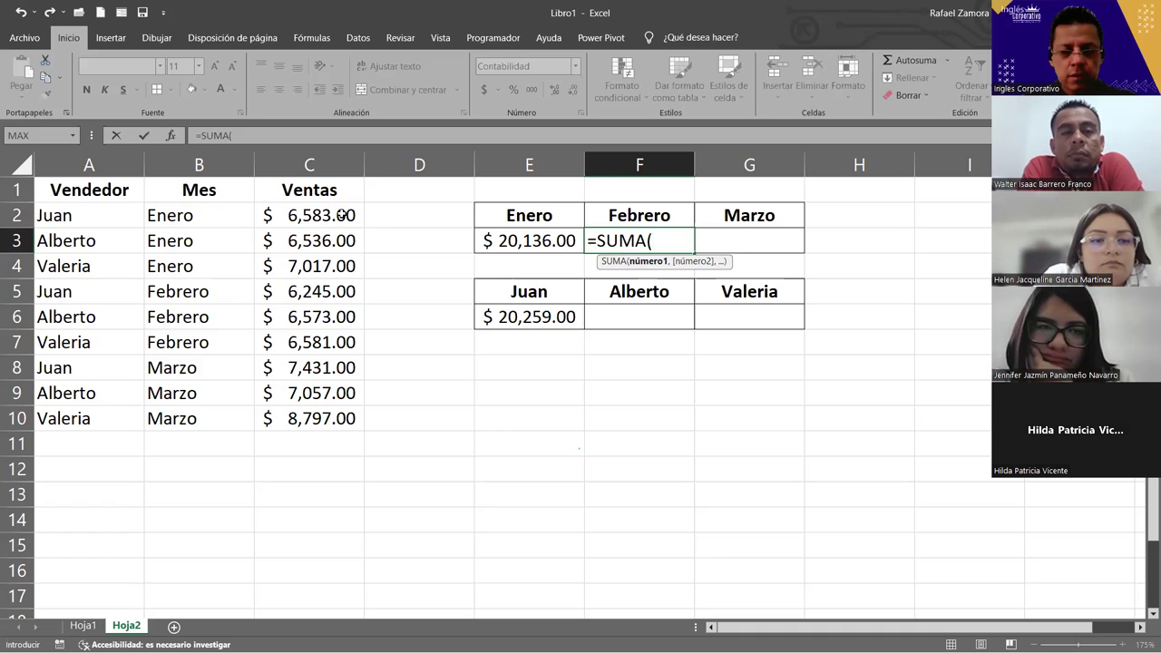
Delete the references C2,C3,C4 from F3's formula, leaving just =SUMA(.
{"action": "type", "text": "C2"}
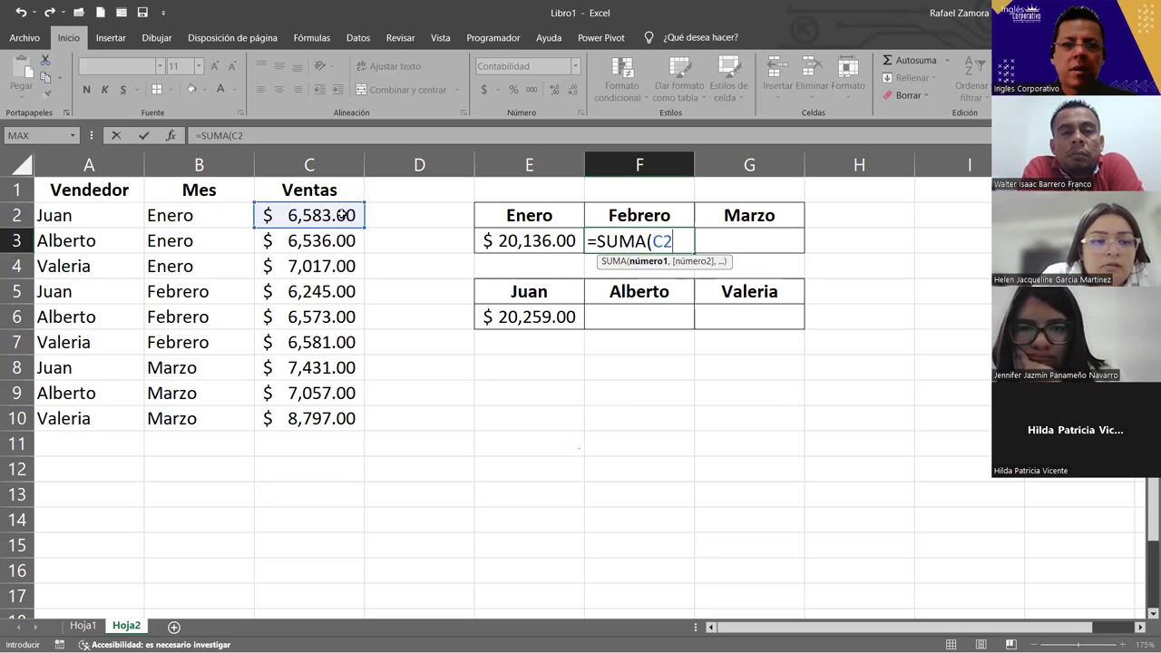
{"action": "type", "text": ",C"}
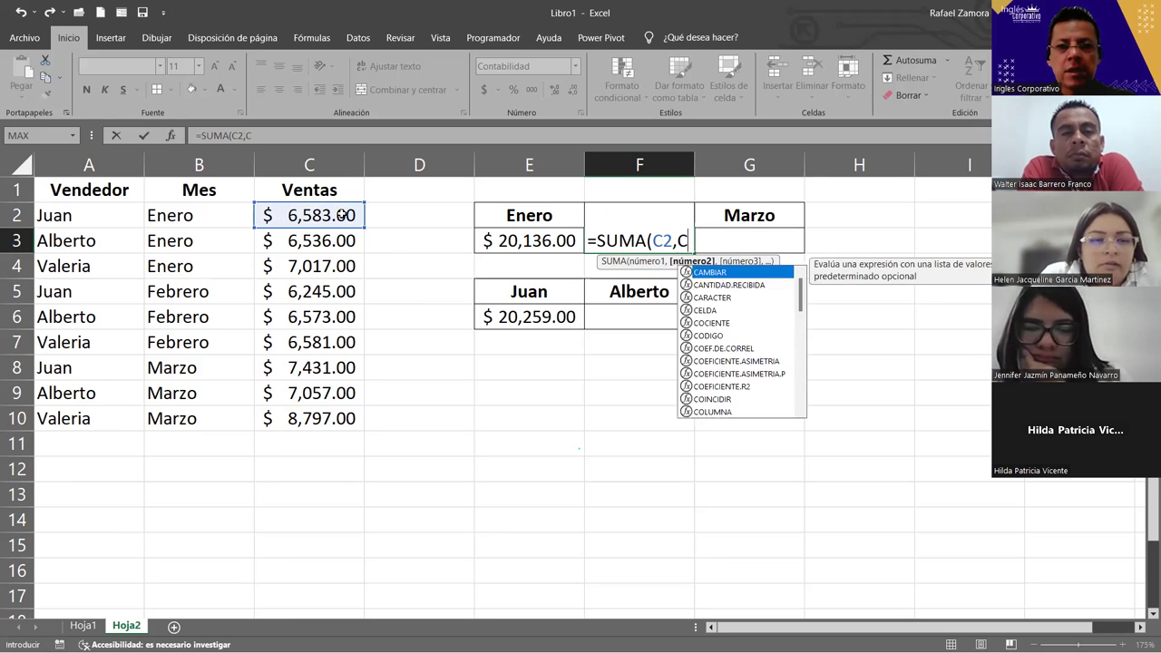
{"action": "type", "text": "3,C4"}
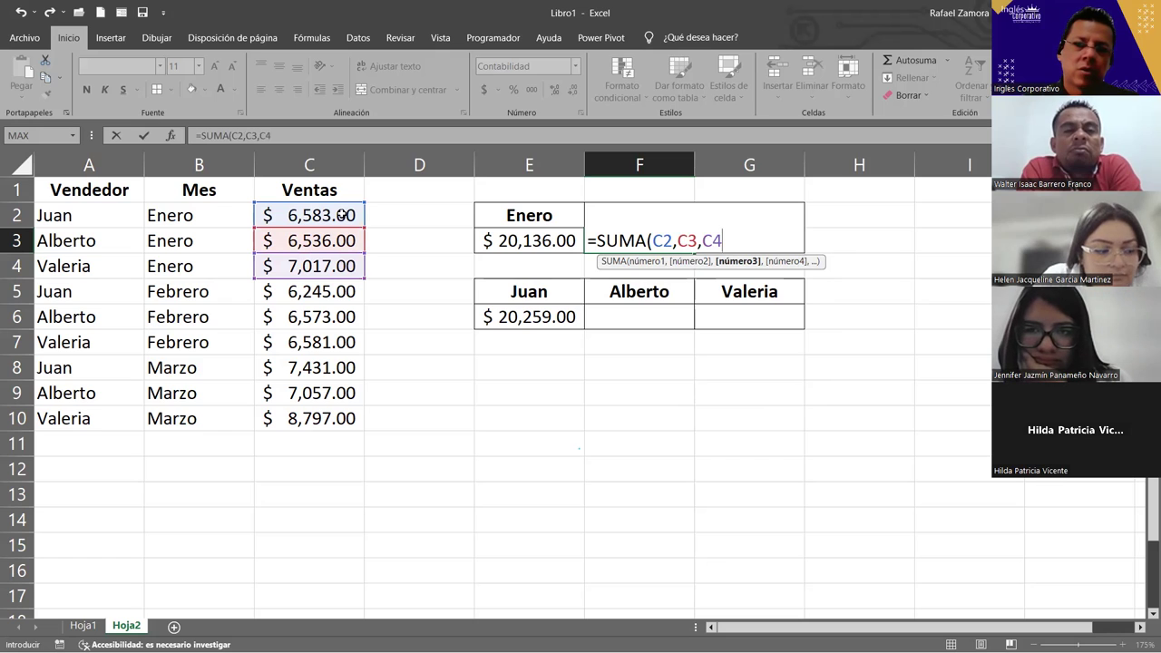
{"action": "key", "text": "BackSpace"}
{"action": "key", "text": "BackSpace"}
{"action": "key", "text": "BackSpace"}
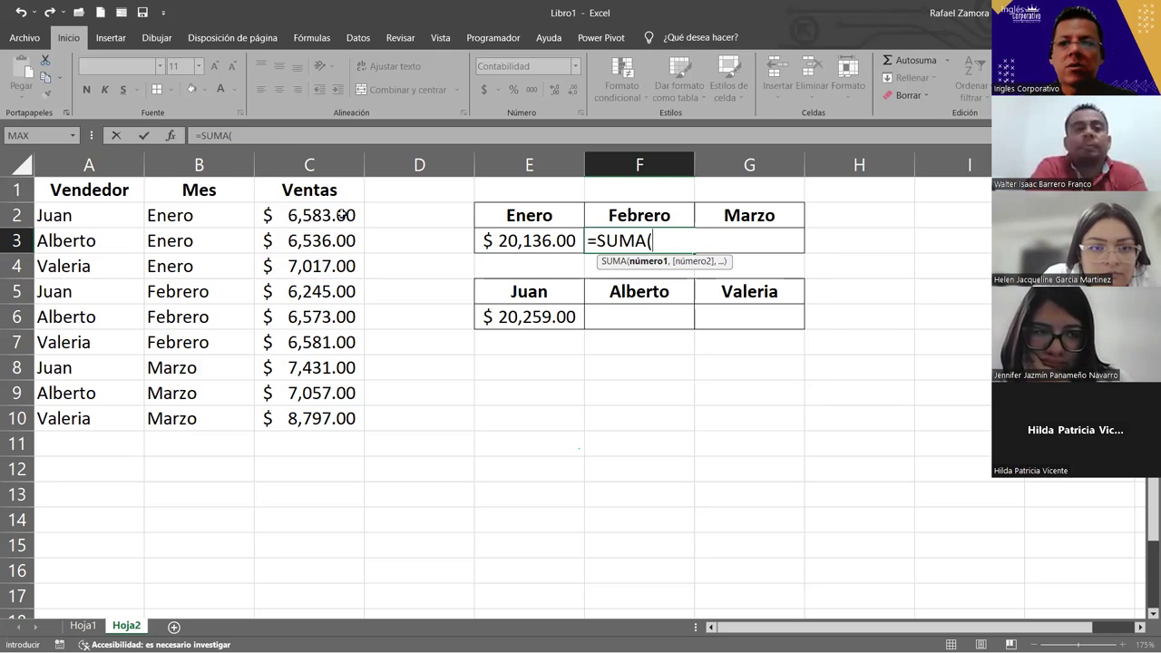
Complete F3's formula as =SUMA(C2:C4).
{"action": "left_click", "coordinate": [307, 218]}
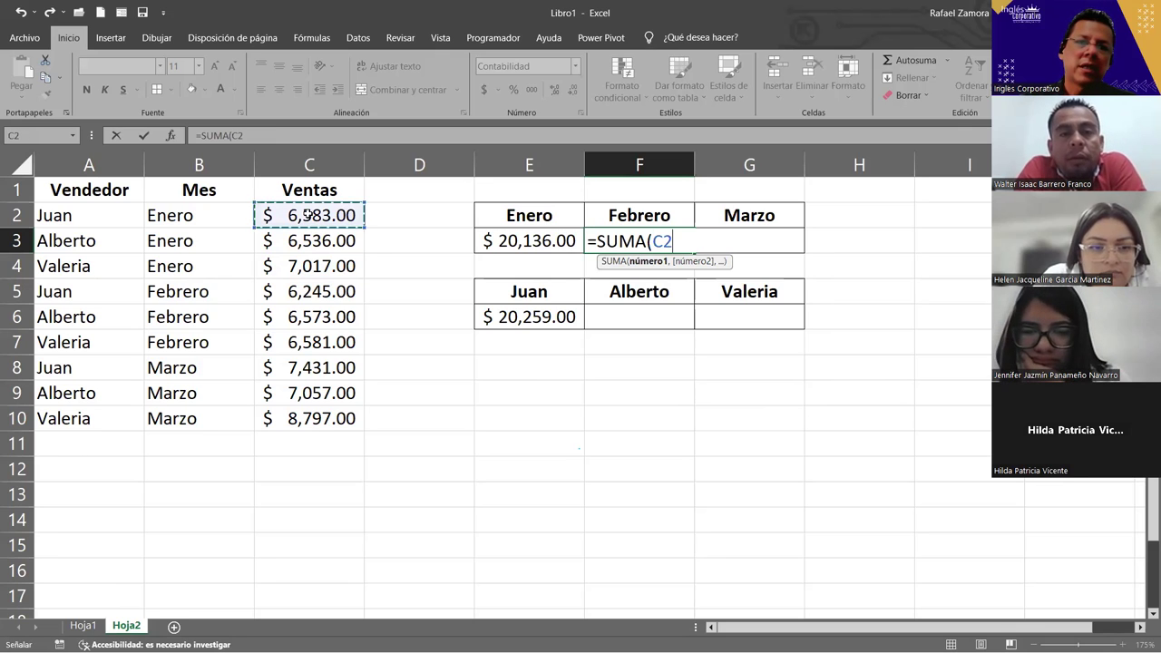
{"action": "left_click_drag", "start_coordinate": [298, 266], "coordinate": [300, 267]}
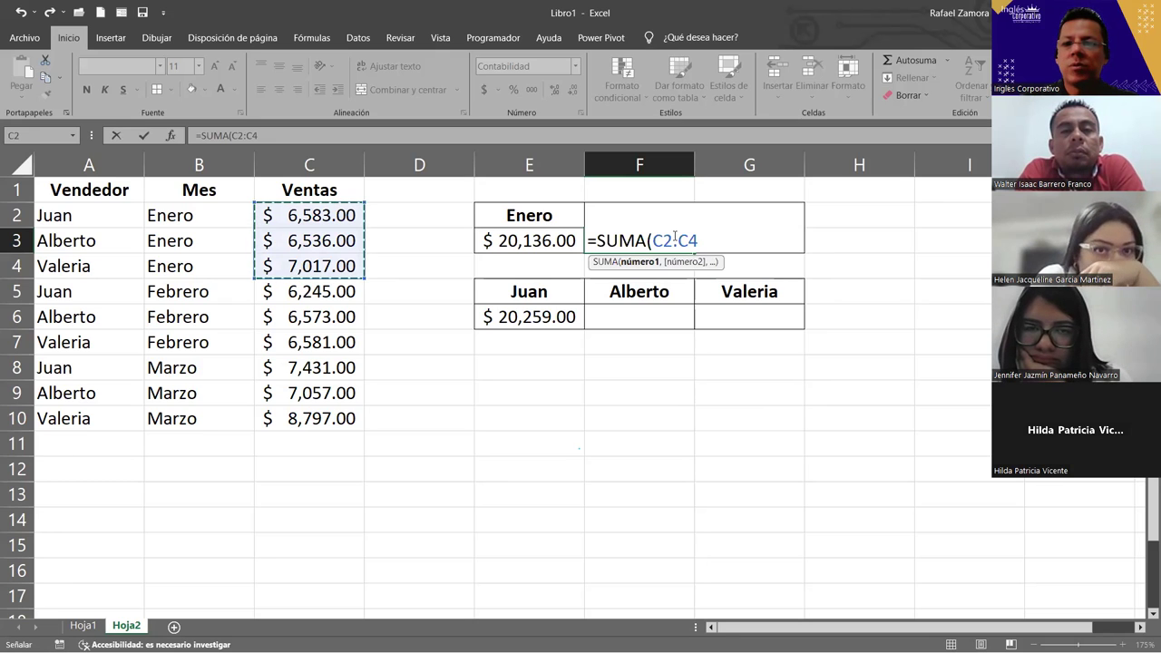
{"action": "left_click_drag", "start_coordinate": [653, 240], "coordinate": [674, 241]}
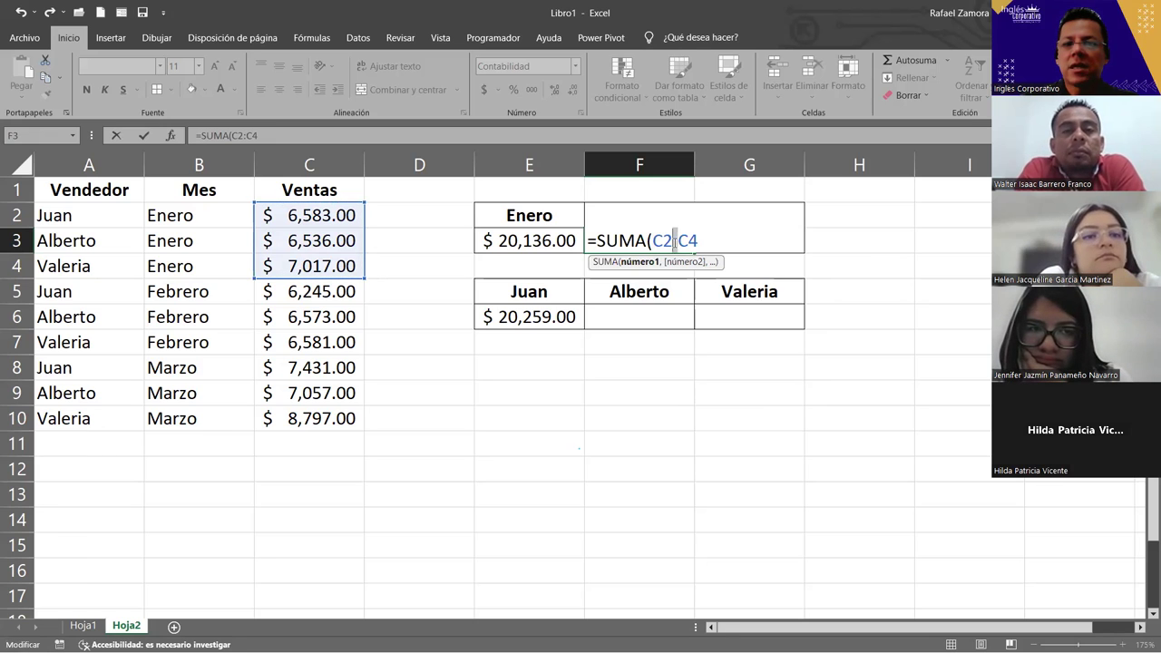
{"action": "left_click", "coordinate": [701, 243]}
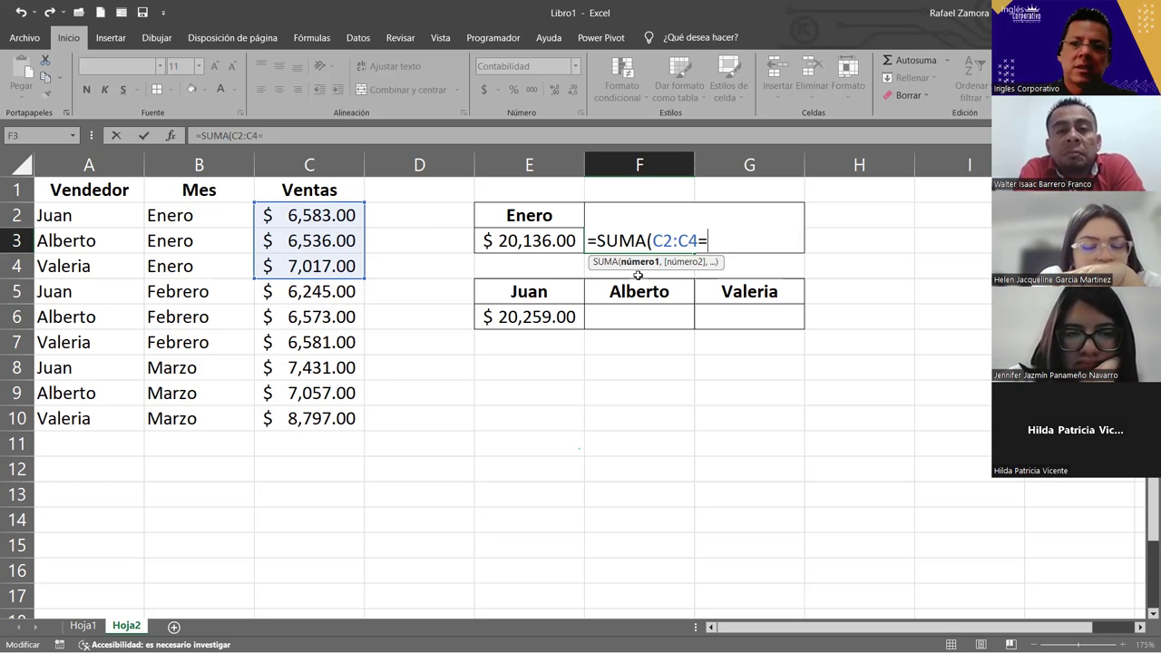
{"action": "type", "text": ")"}
{"action": "key", "text": "Return"}
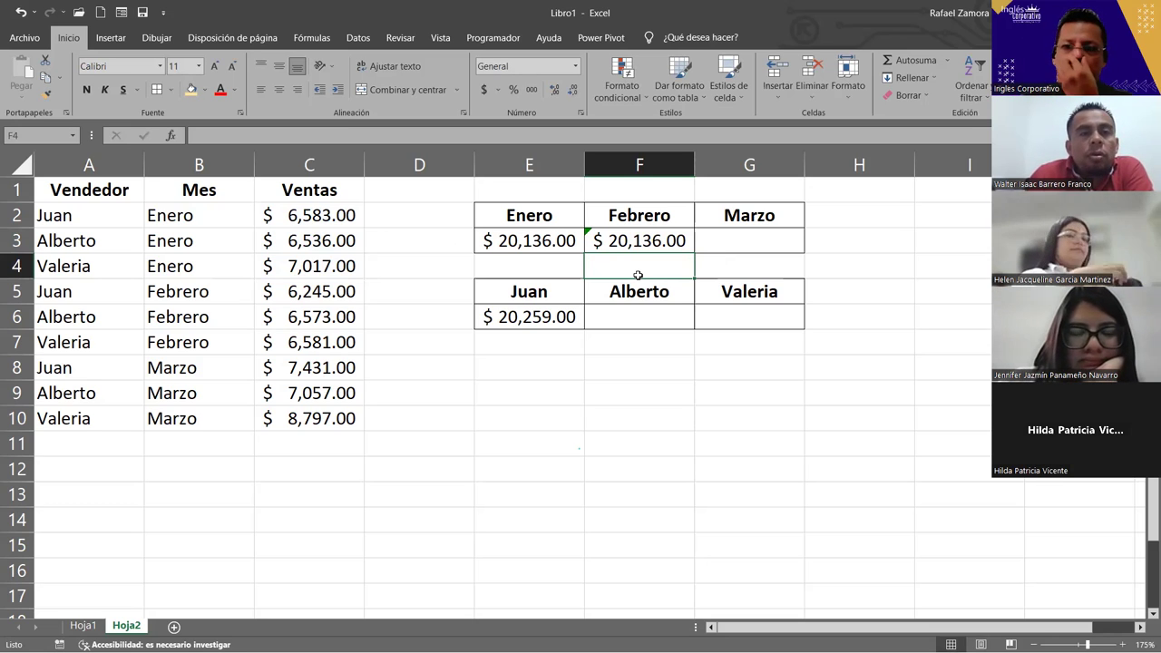
Shift F3's summed range to C5:C7 so Febrero shows $ 19,399.00.
{"action": "double_click", "coordinate": [669, 240]}
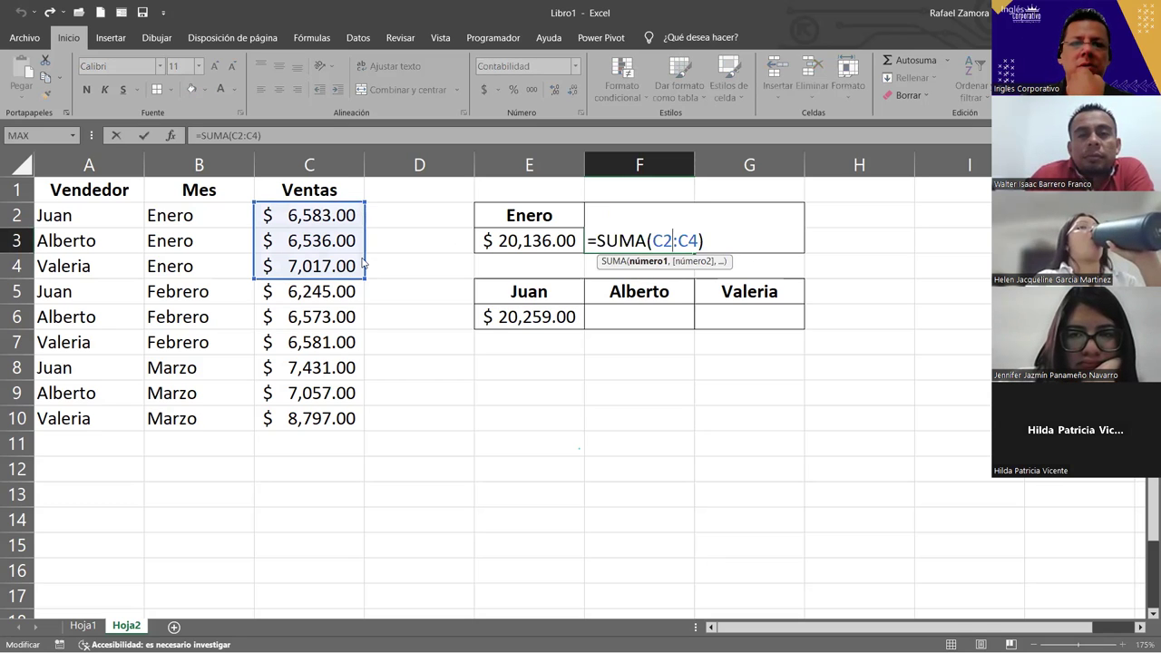
{"action": "left_click_drag", "start_coordinate": [365, 263], "coordinate": [362, 292]}
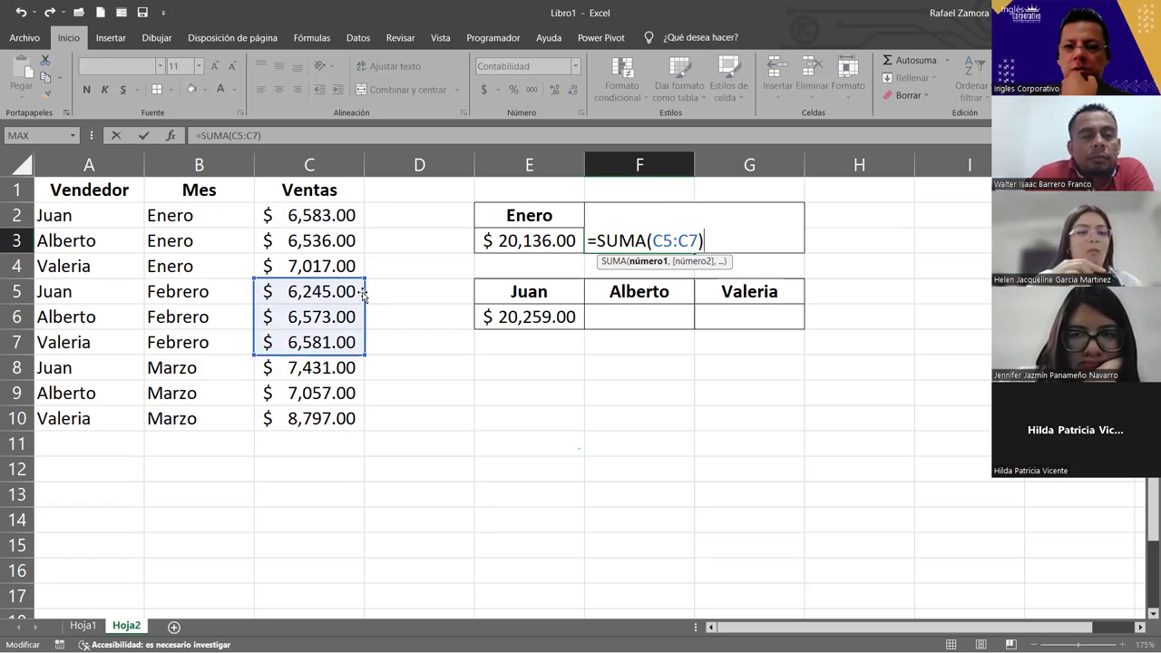
{"action": "key", "text": "Return"}
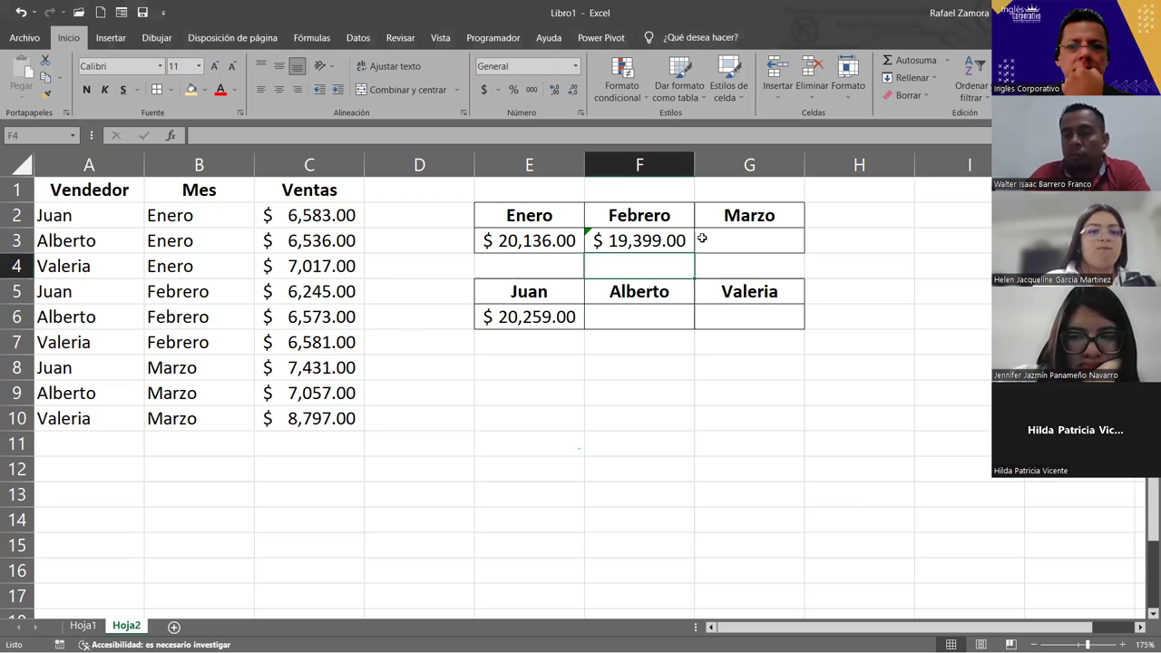
{"action": "left_click", "coordinate": [639, 239]}
{"action": "double_click", "coordinate": [640, 240]}
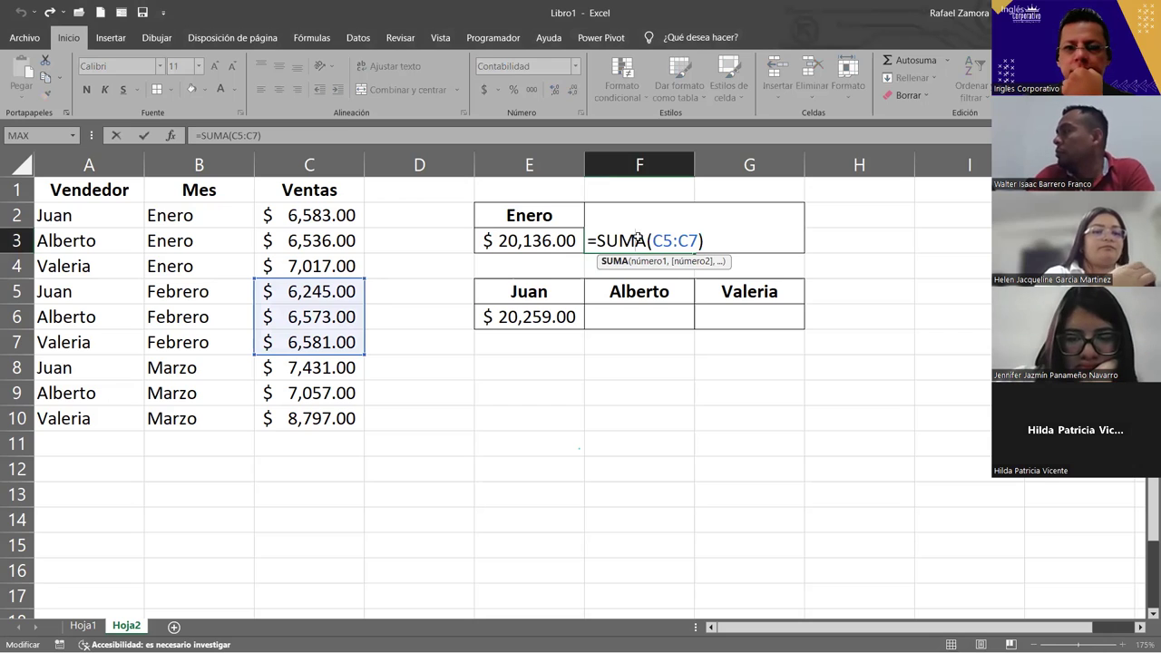
{"action": "key", "text": "Return"}
Enter =SUMA(C8:C10) in G3 for a Marzo total of $ 23,285.00.
{"action": "left_click", "coordinate": [769, 255]}
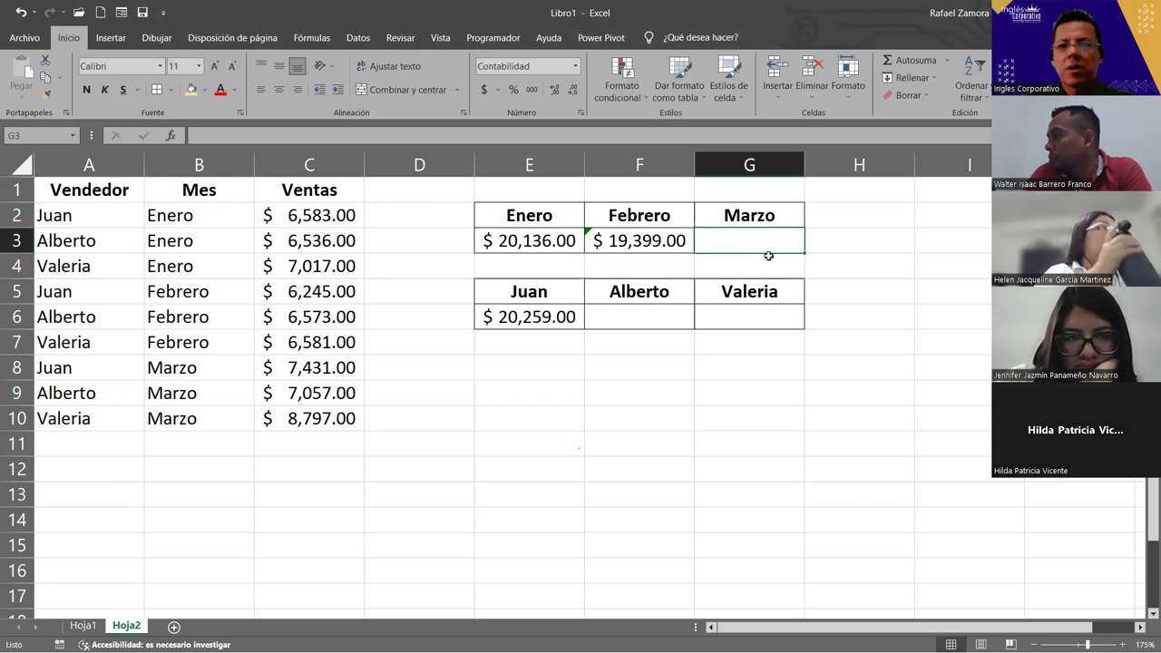
{"action": "type", "text": "="}
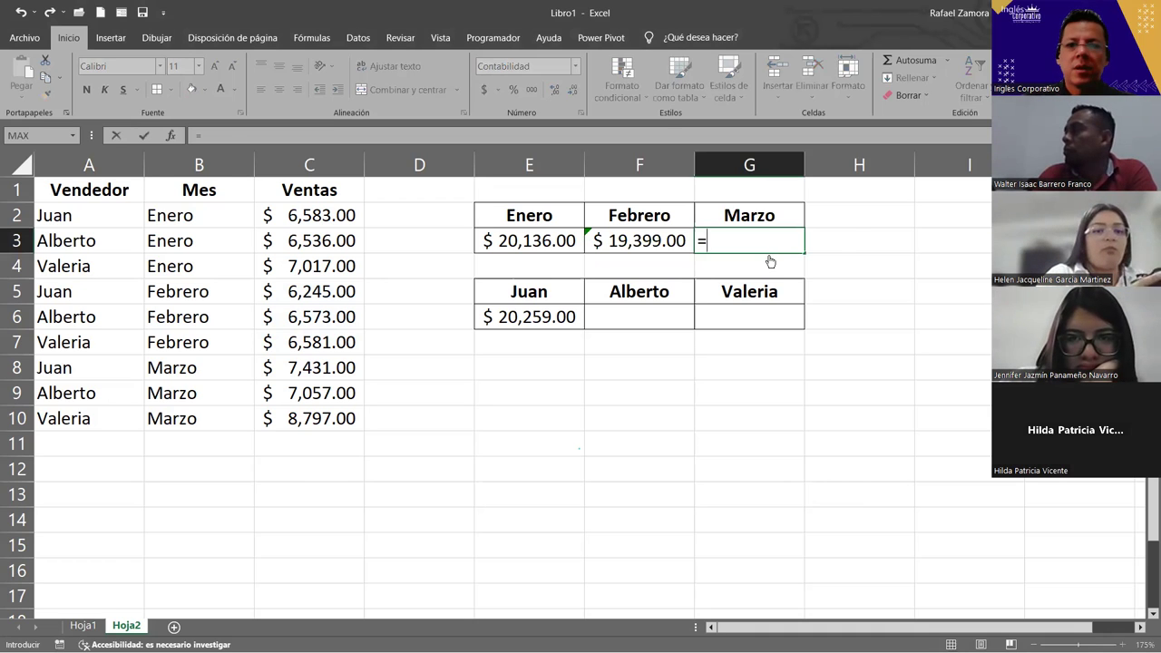
{"action": "type", "text": "SUMA("}
{"action": "left_click", "coordinate": [341, 359]}
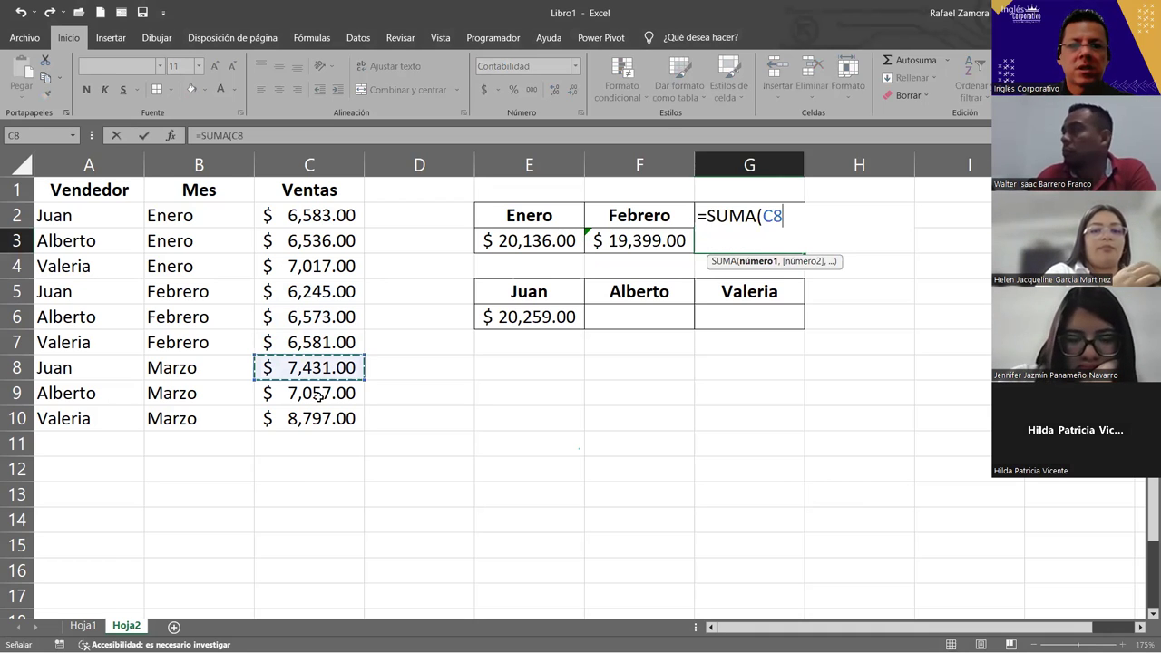
{"action": "left_click", "coordinate": [317, 419], "text": "shift"}
{"action": "type", "text": ")"}
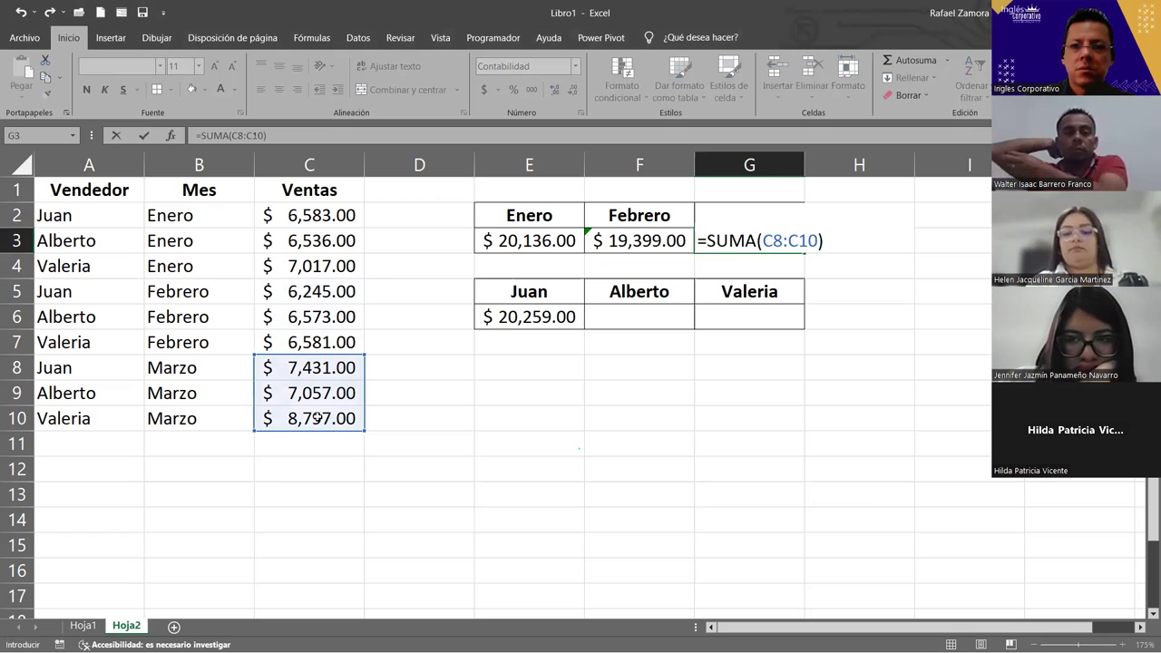
{"action": "key", "text": "Return"}
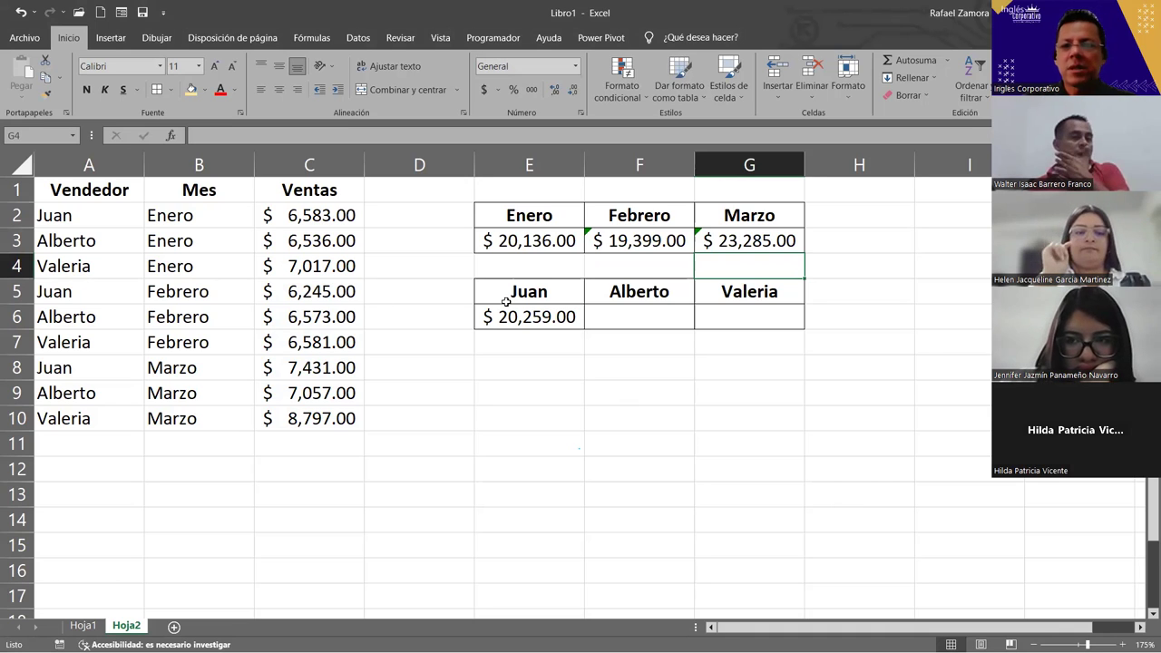
Enter =SUMA(C3,C6,C9) in F6 as Alberto's total of $ 20,166.00.
{"action": "left_click", "coordinate": [649, 317]}
{"action": "type", "text": "="}
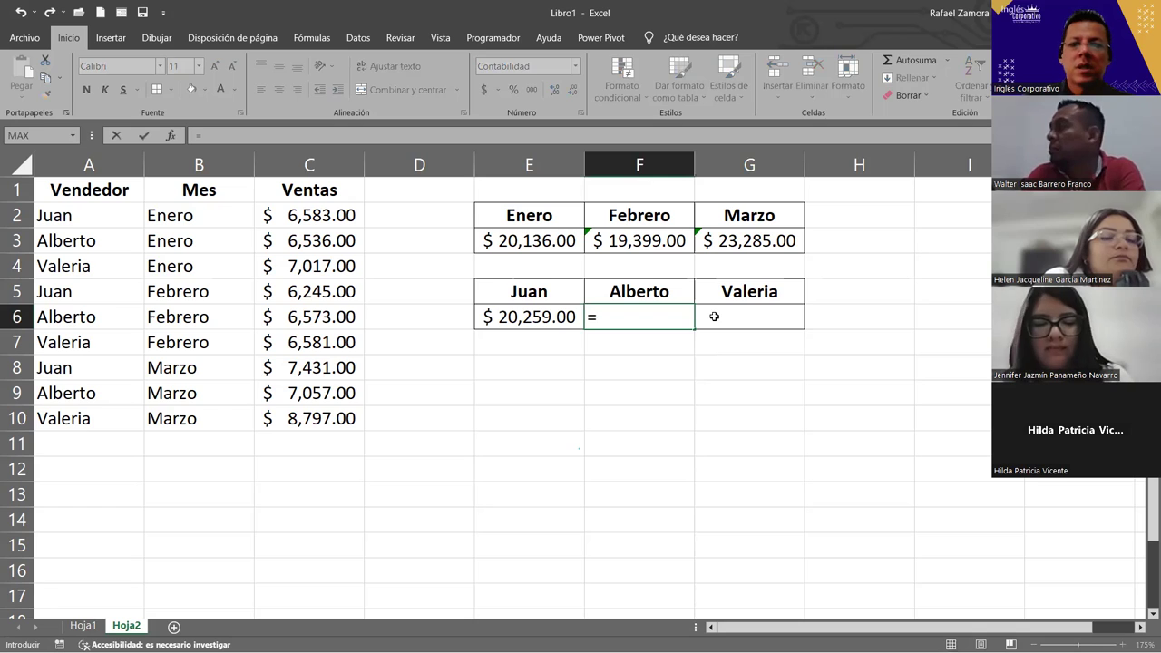
{"action": "type", "text": "SUMA("}
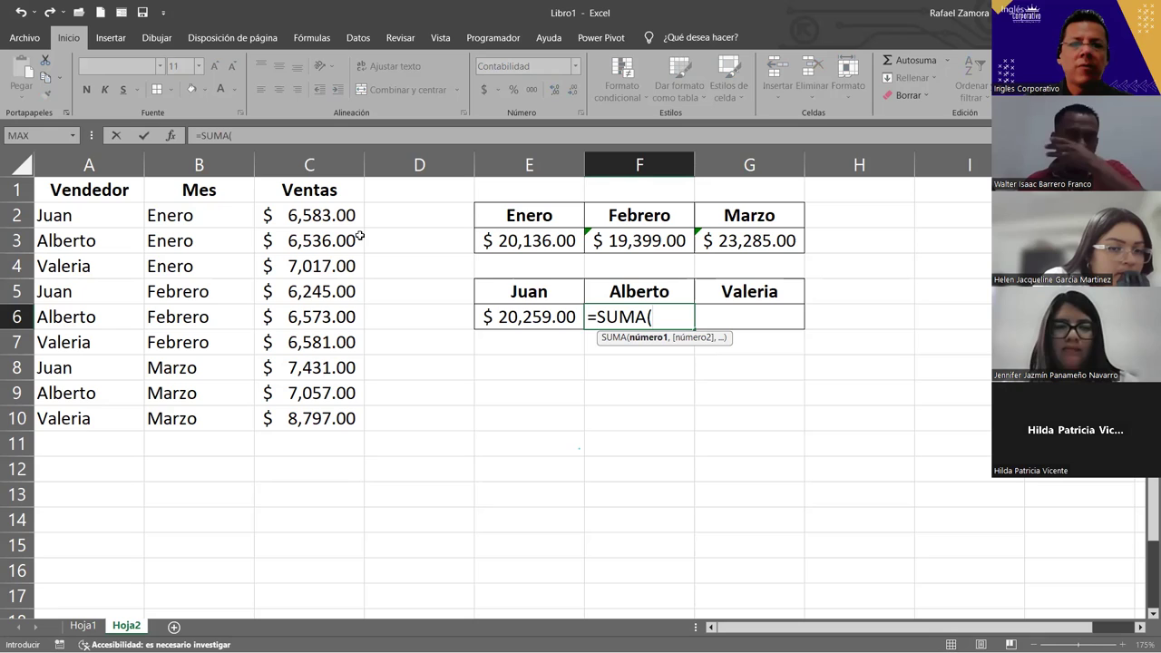
{"action": "left_click", "coordinate": [342, 240]}
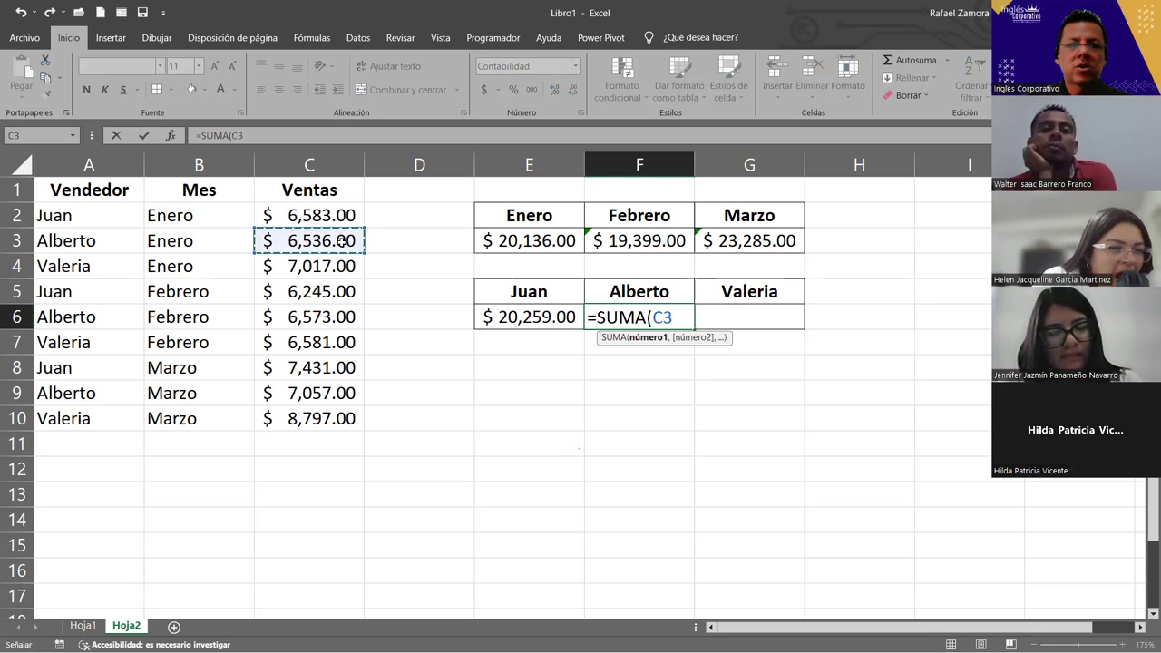
{"action": "left_click", "coordinate": [334, 317], "text": "ctrl"}
{"action": "left_click", "coordinate": [330, 397], "text": "ctrl"}
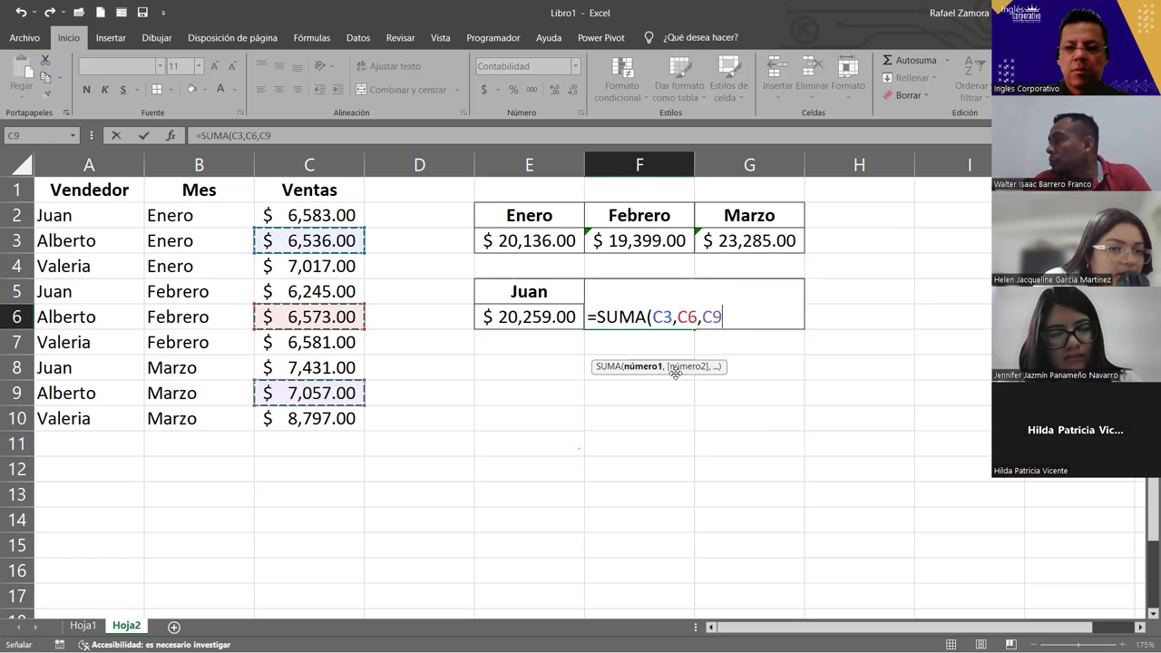
{"action": "type", "text": ")"}
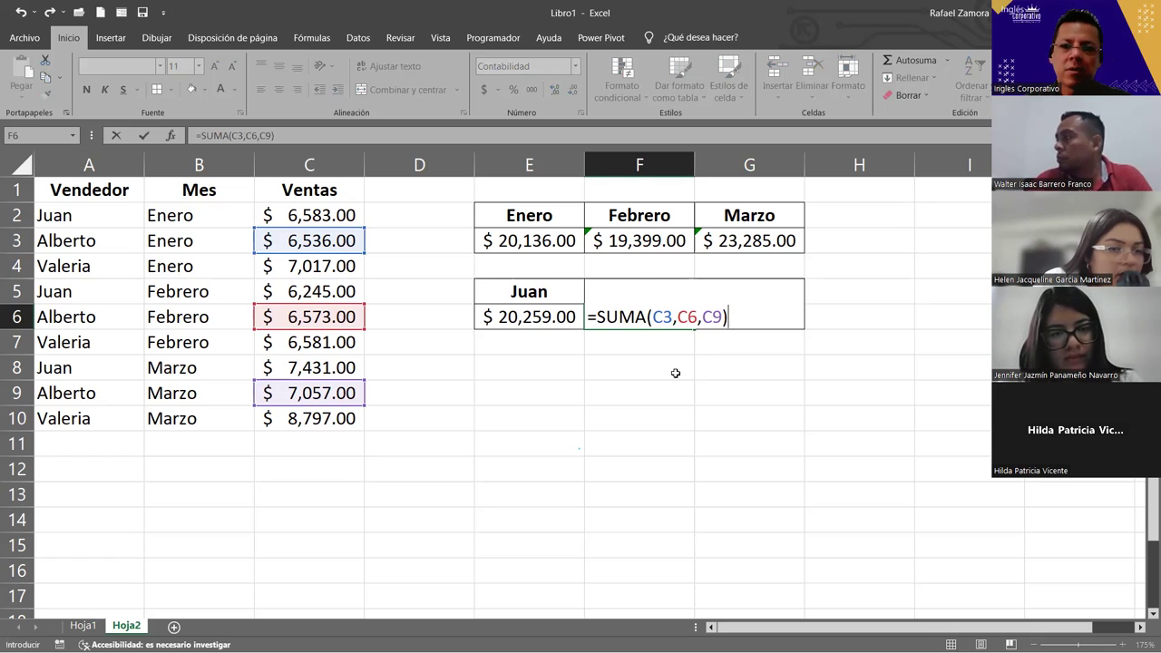
{"action": "key", "text": "Return"}
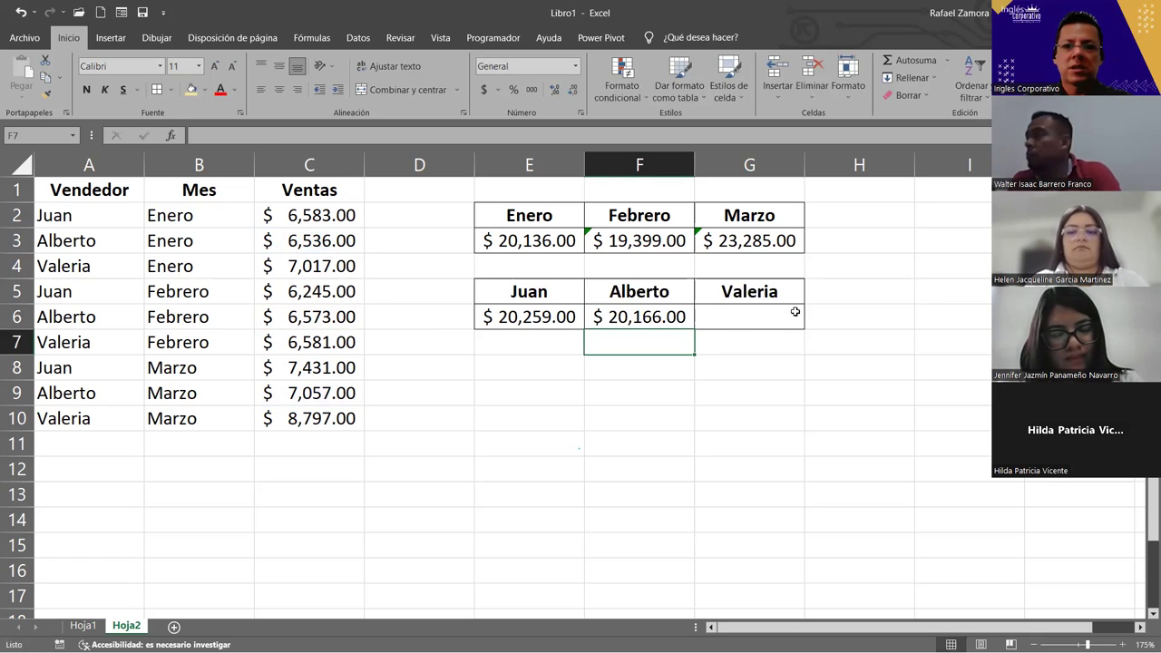
Enter =SUMA(C4,C7,C10) in G6 for Valeria's total of $ 22,395.00.
{"action": "left_click", "coordinate": [751, 323]}
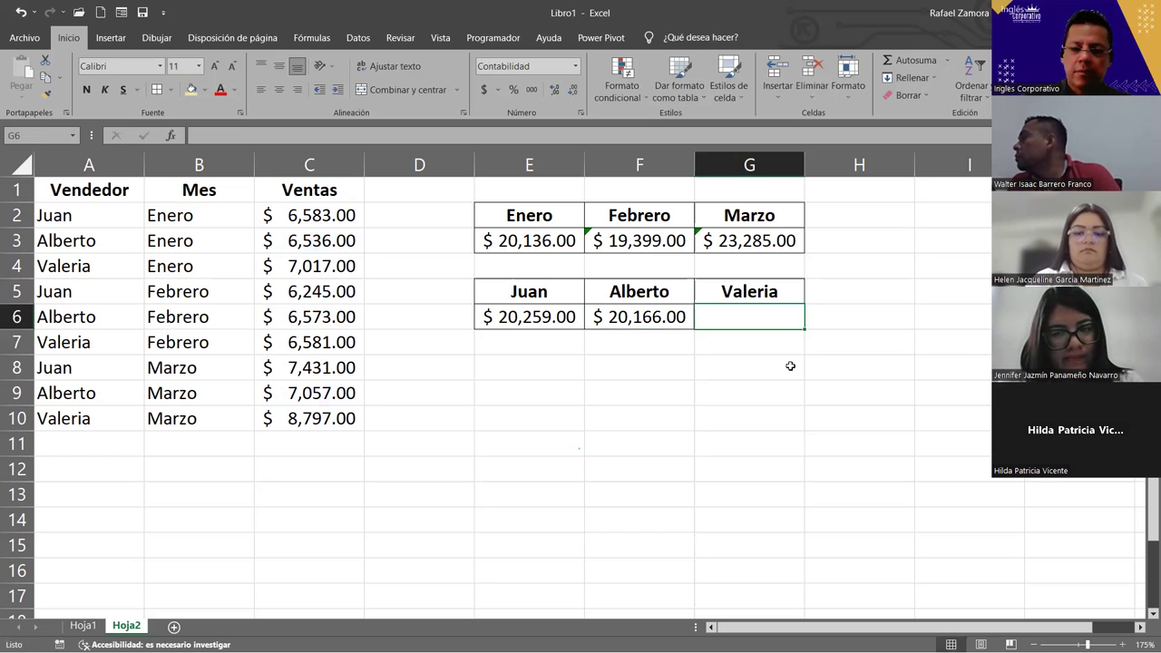
{"action": "type", "text": "="}
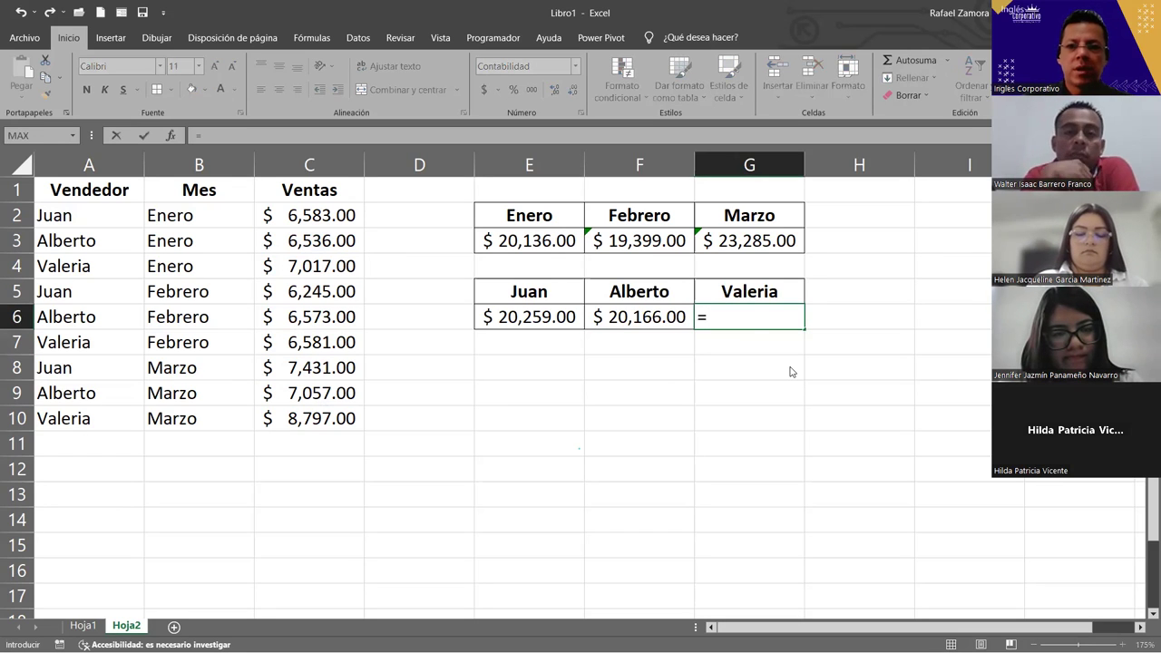
{"action": "type", "text": "SUMA("}
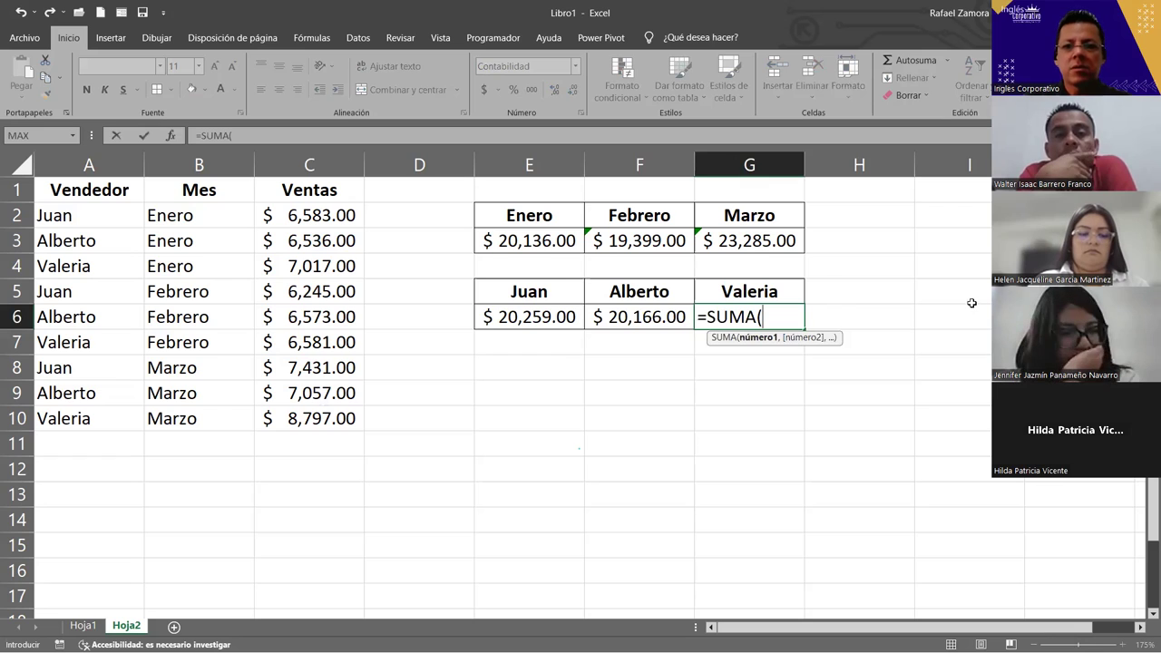
{"action": "left_click", "coordinate": [314, 266]}
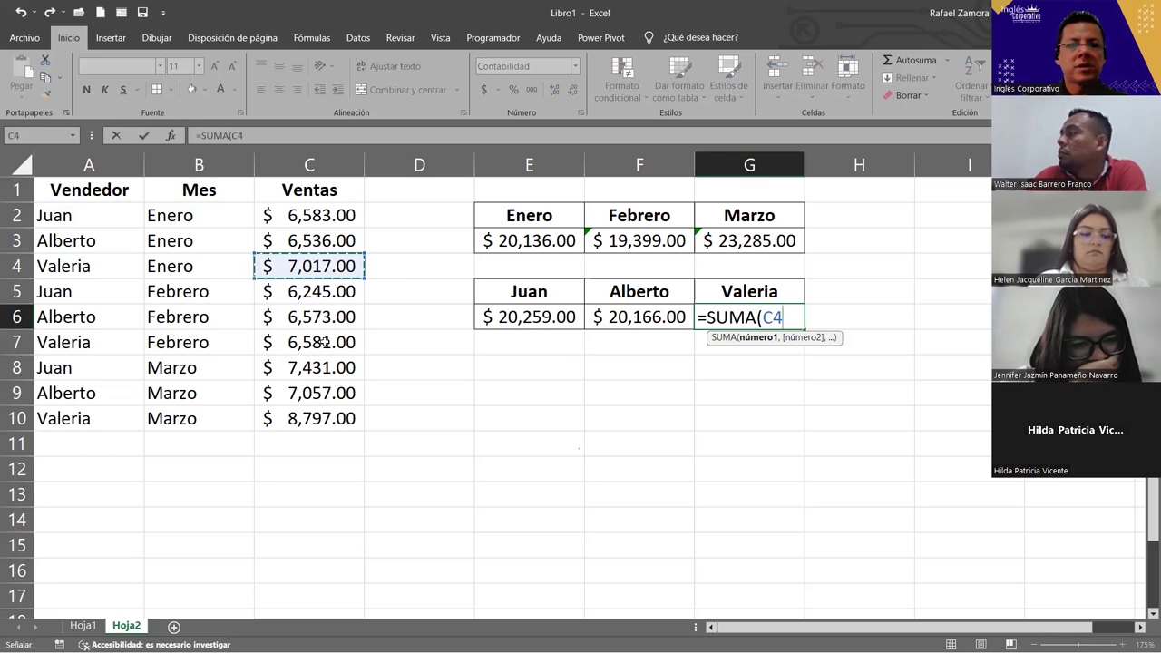
{"action": "left_click", "coordinate": [324, 342], "text": "ctrl"}
{"action": "left_click", "coordinate": [336, 418], "text": "ctrl"}
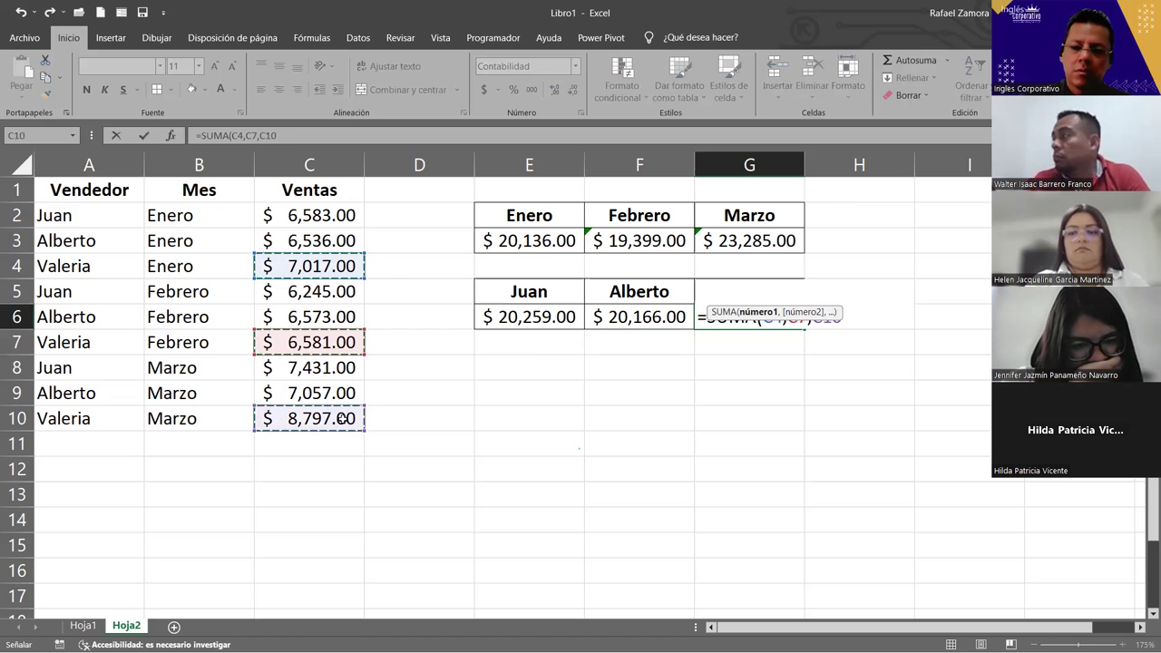
{"action": "type", "text": ")"}
{"action": "key", "text": "Return"}
{"action": "type", "text": "Valeria"}
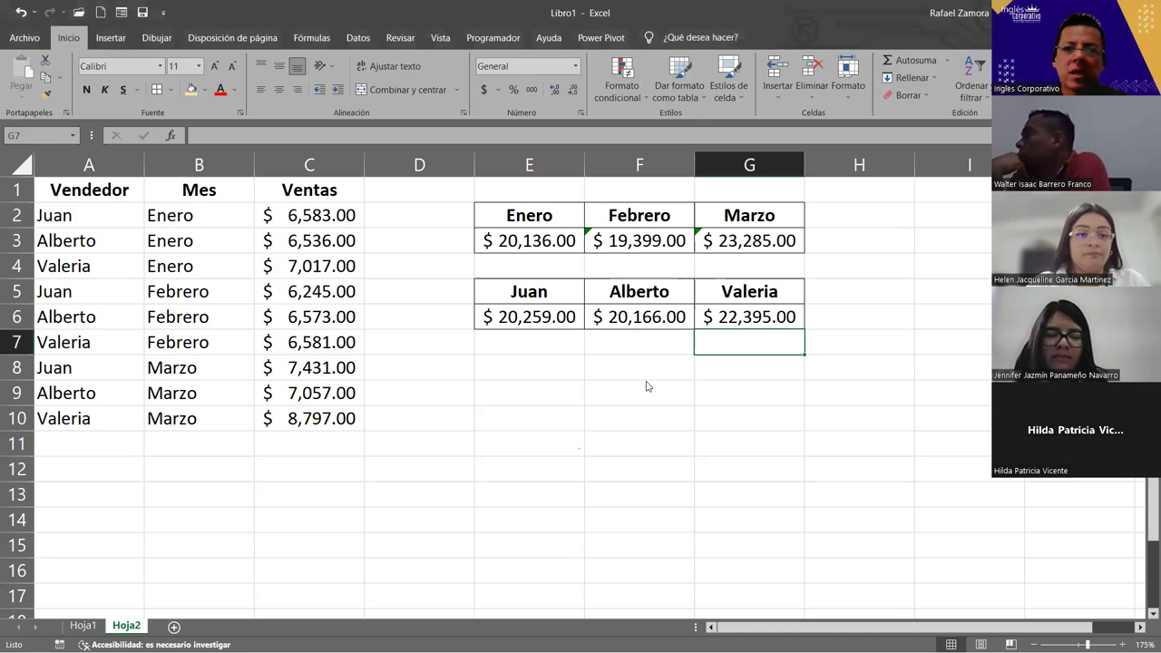
{"action": "left_click", "coordinate": [549, 360]}
{"action": "type", "text": "="}
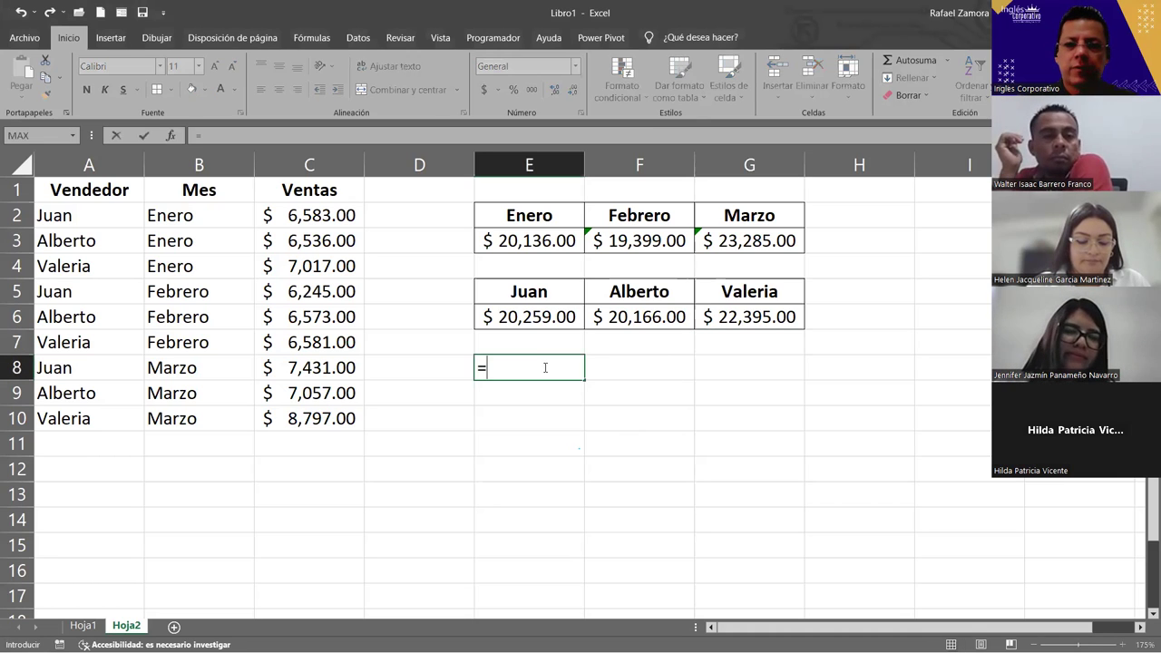
{"action": "type", "text": "SUM"}
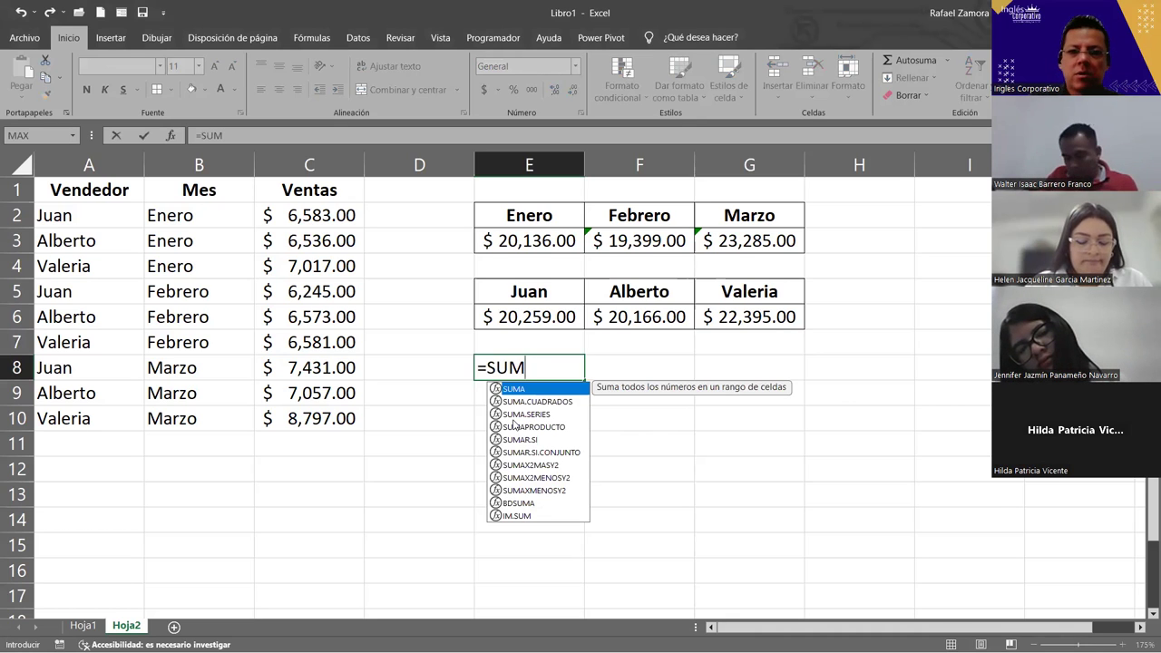
{"action": "key", "text": "BackSpace"}
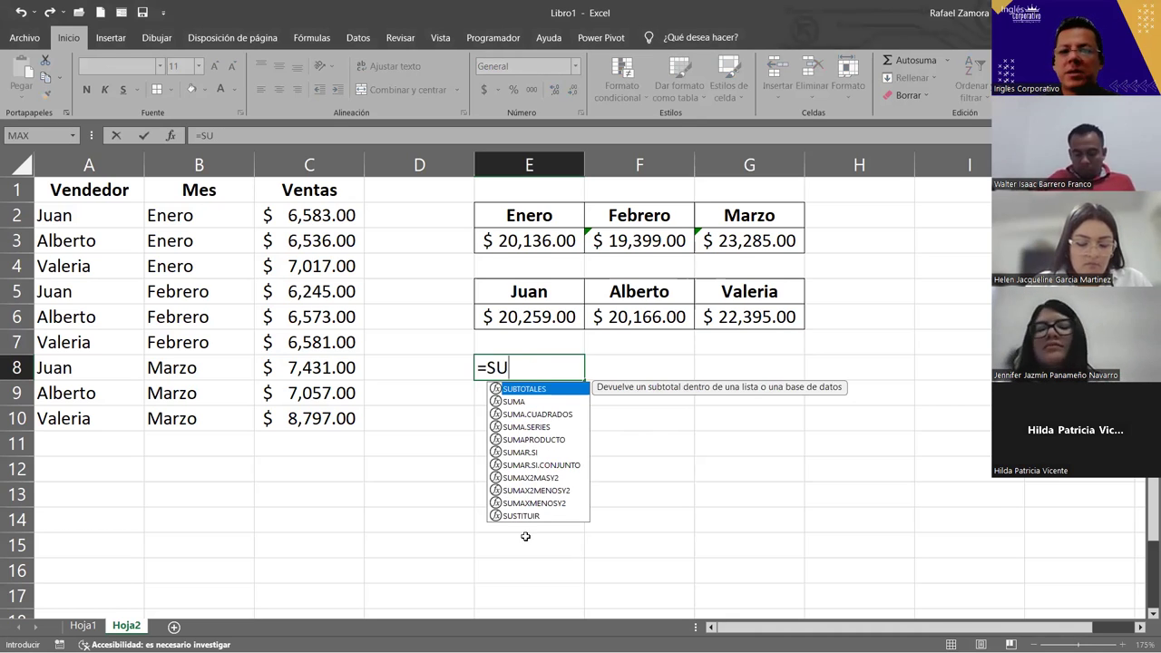
{"action": "left_click", "coordinate": [524, 405]}
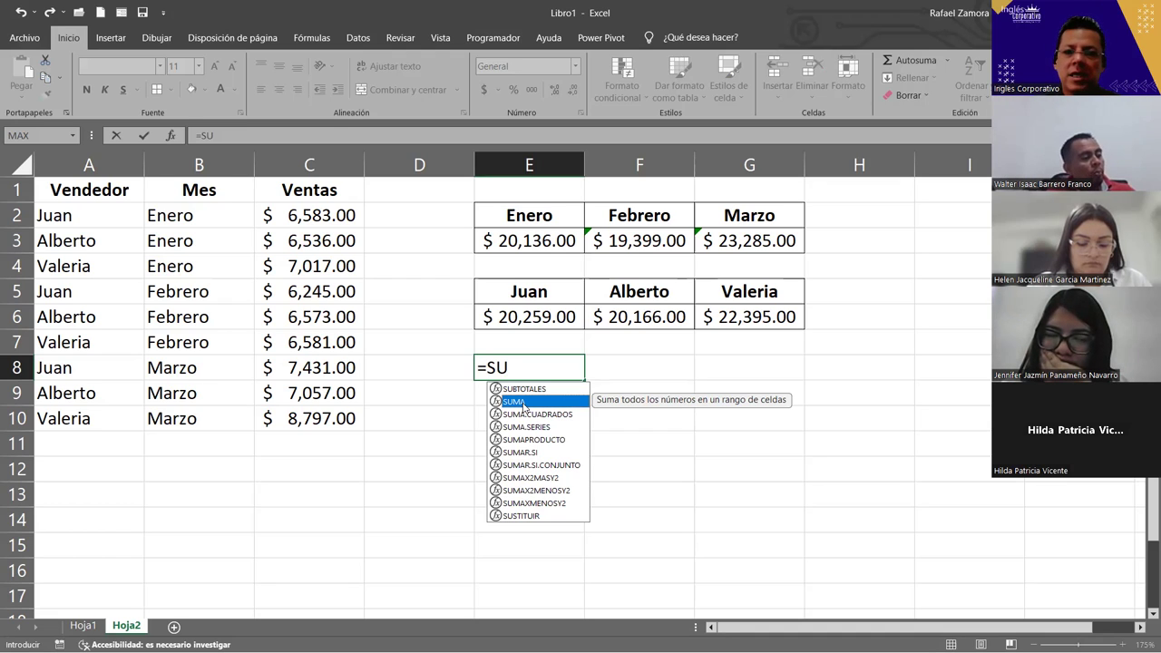
{"action": "key", "text": "Tab"}
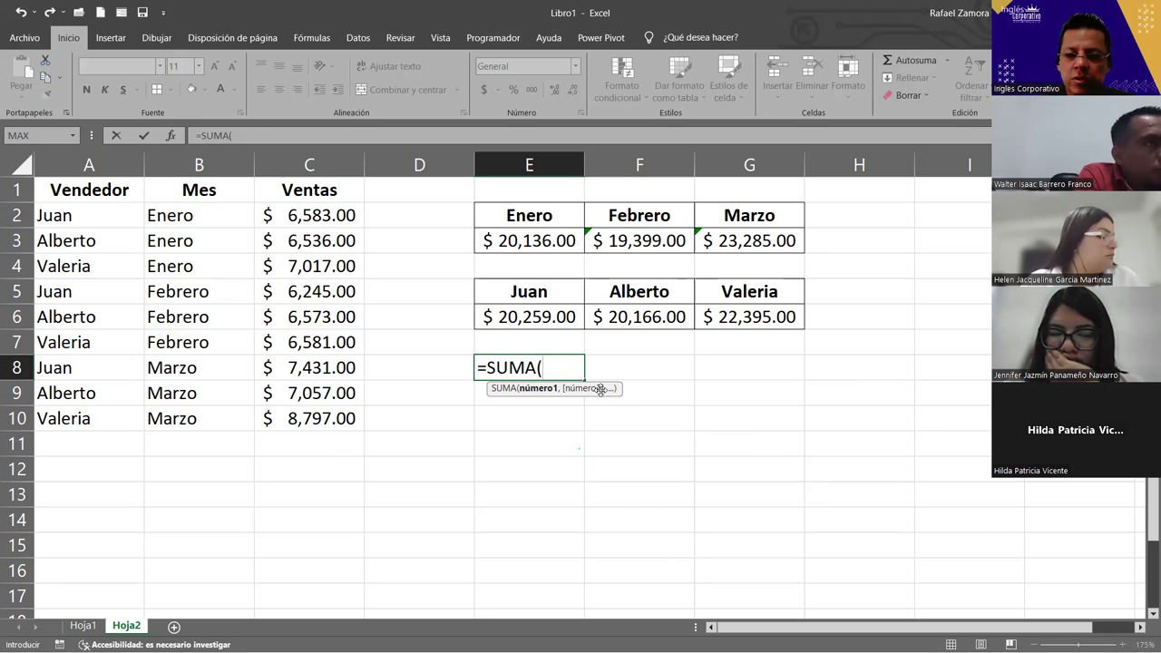
{"action": "key", "text": "BackSpace"}
{"action": "key", "text": "BackSpace"}
{"action": "key", "text": "BackSpace"}
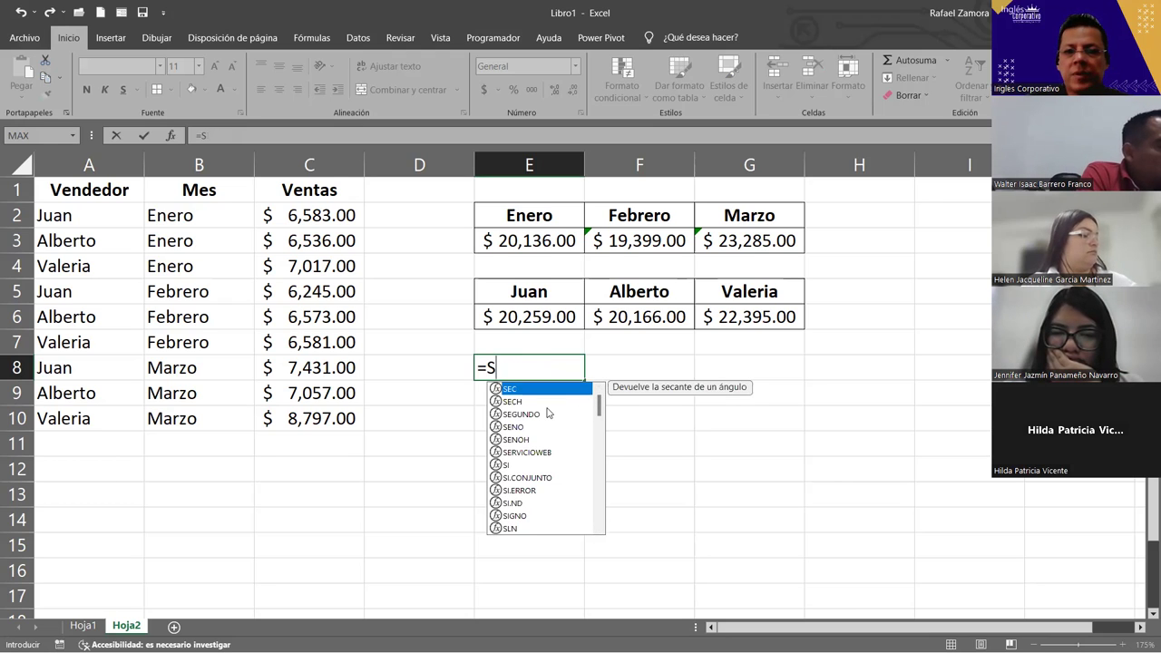
{"action": "type", "text": "U"}
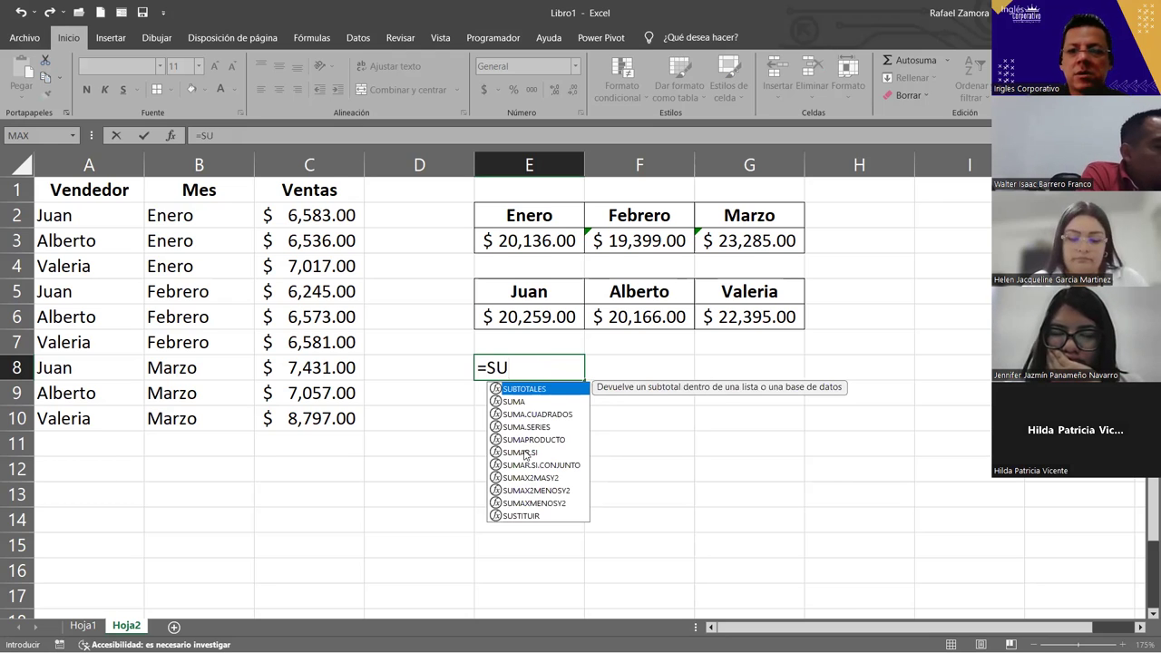
{"action": "left_click", "coordinate": [526, 402]}
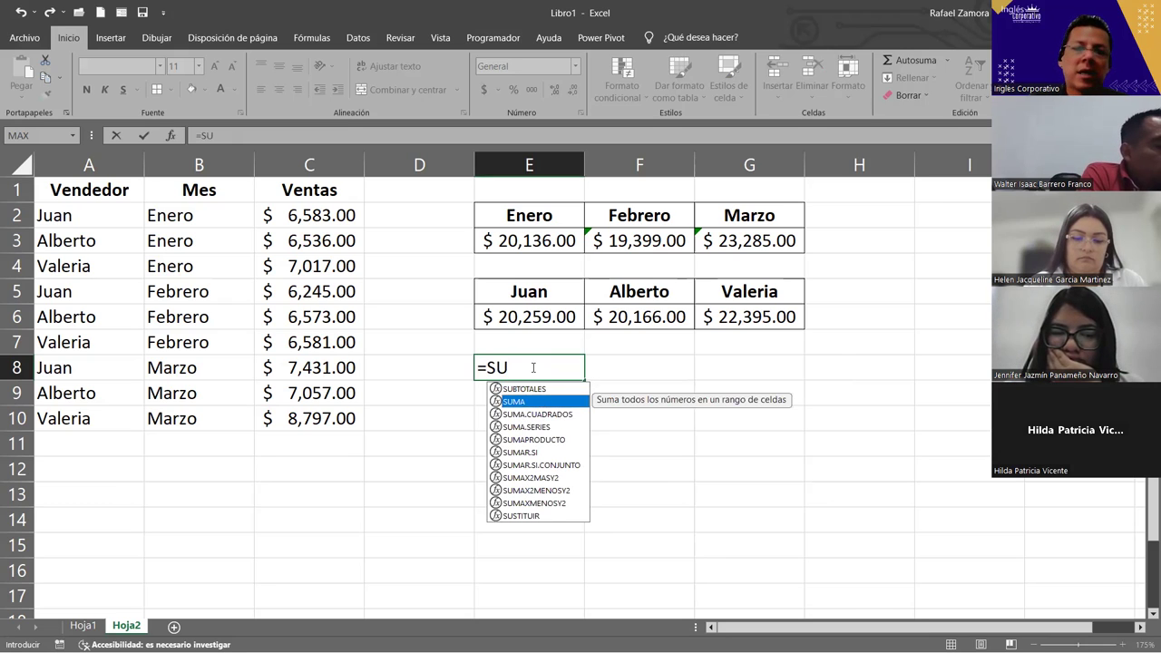
{"action": "left_click", "coordinate": [533, 368]}
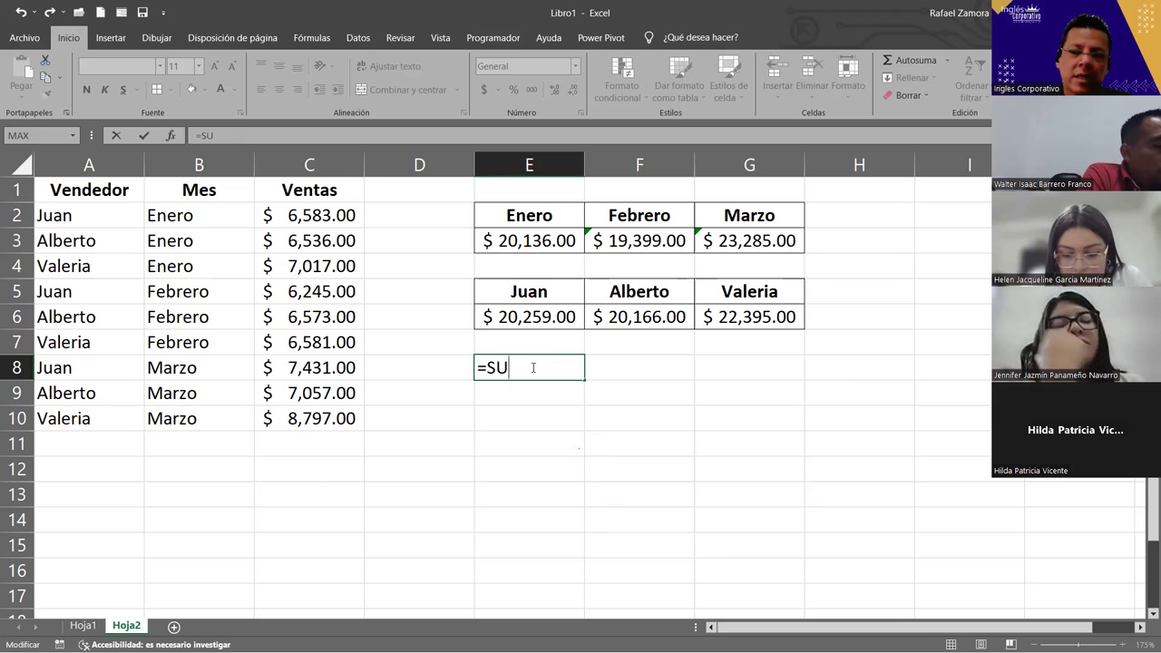
{"action": "type", "text": "M"}
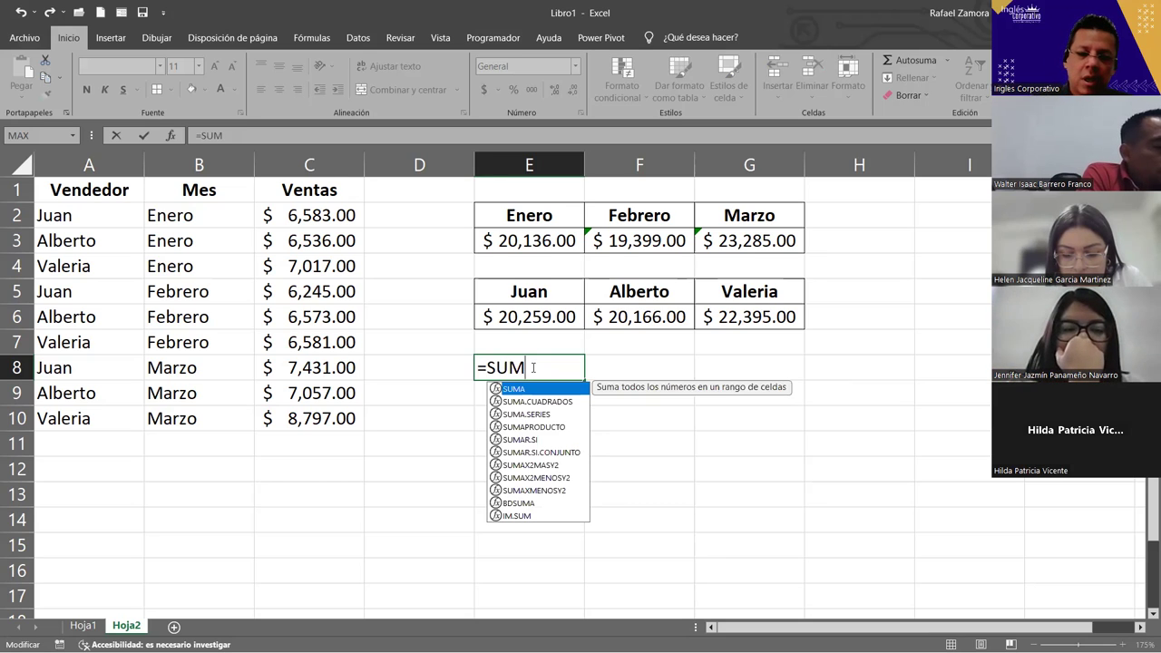
{"action": "type", "text": "("}
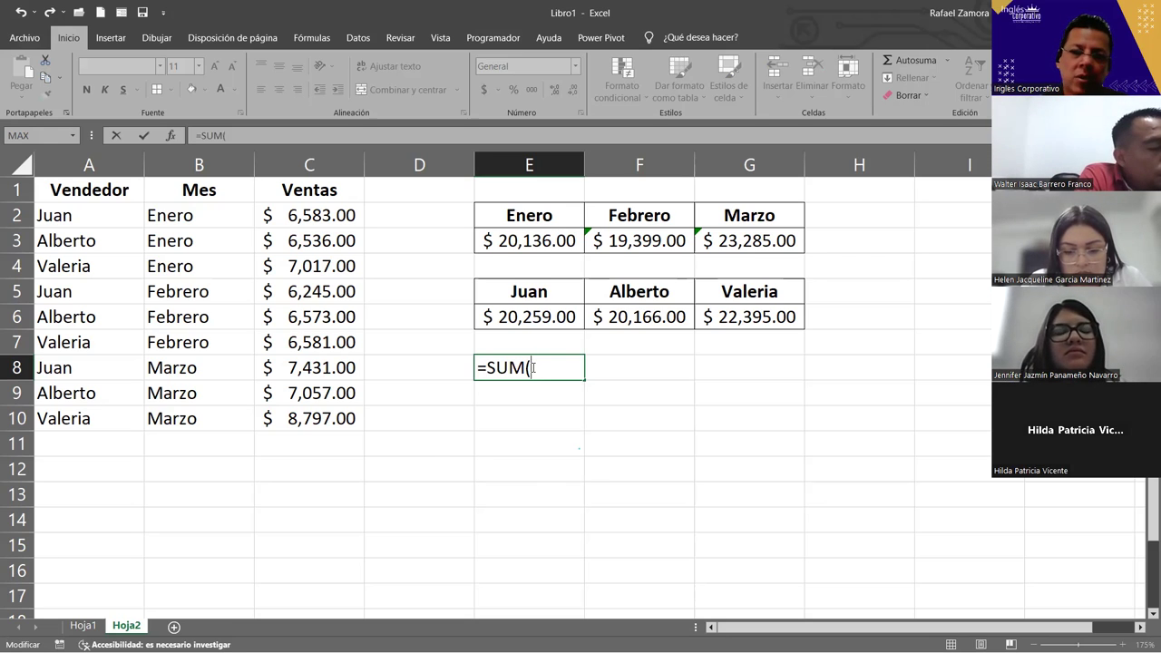
{"action": "key", "text": "BackSpace"}
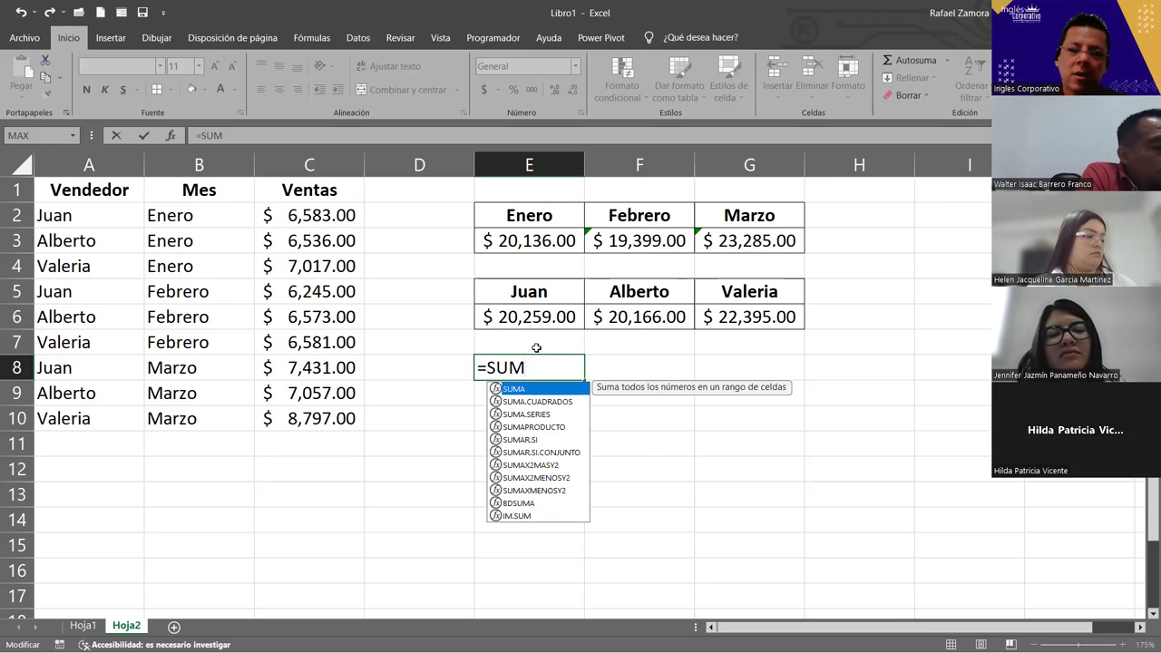
{"action": "left_click", "coordinate": [643, 407]}
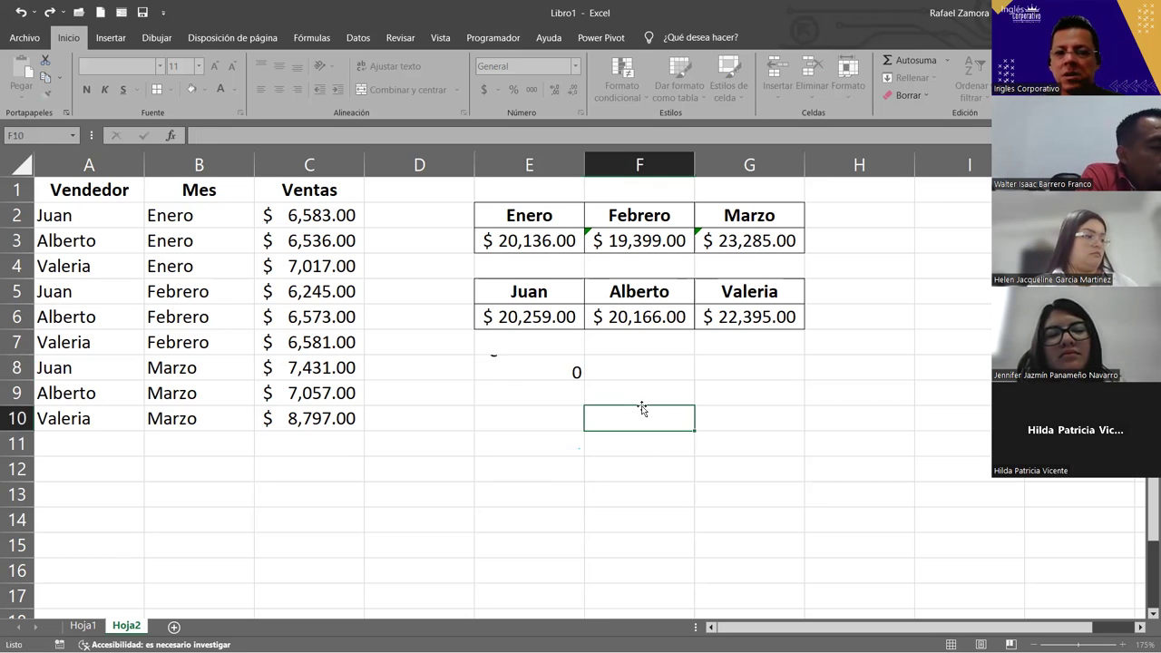
{"action": "left_click", "coordinate": [560, 370]}
{"action": "key", "text": "Delete"}
{"action": "left_click", "coordinate": [646, 520]}
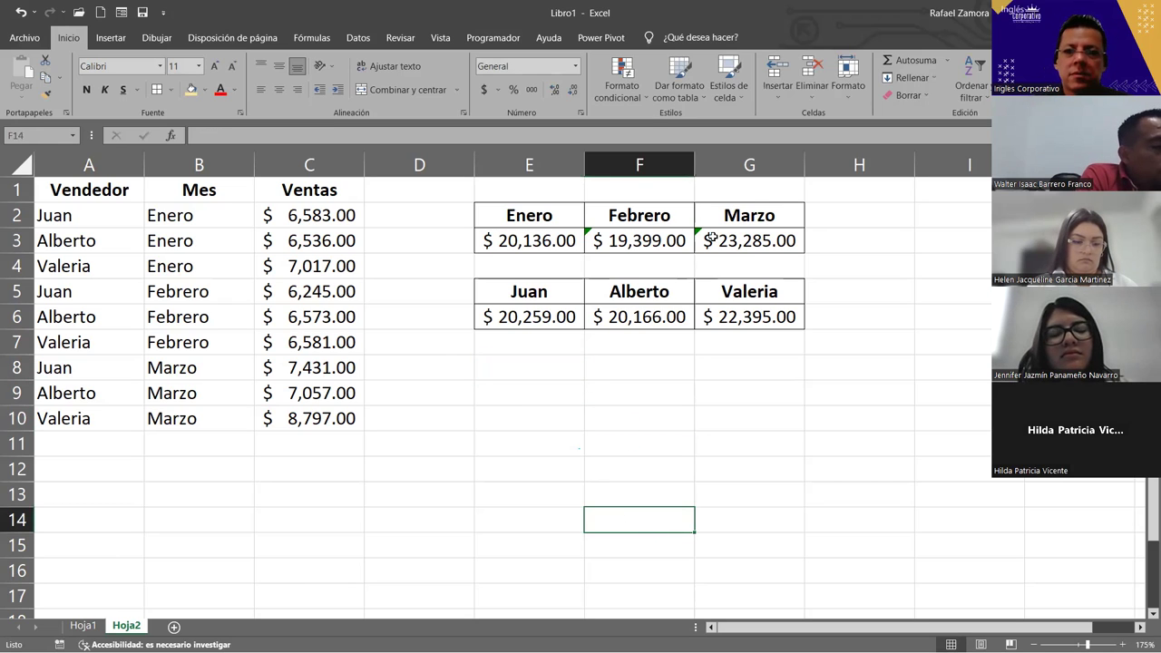
{"action": "left_click", "coordinate": [611, 245]}
{"action": "key", "text": "shift+Right"}
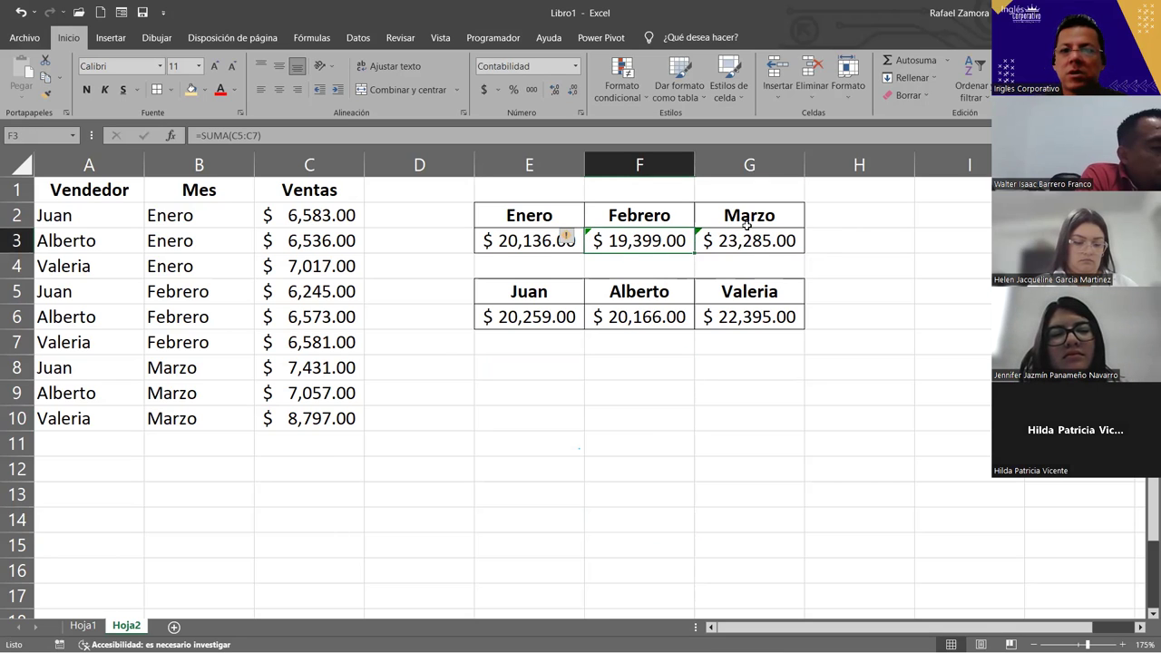
{"action": "key", "text": "Right"}
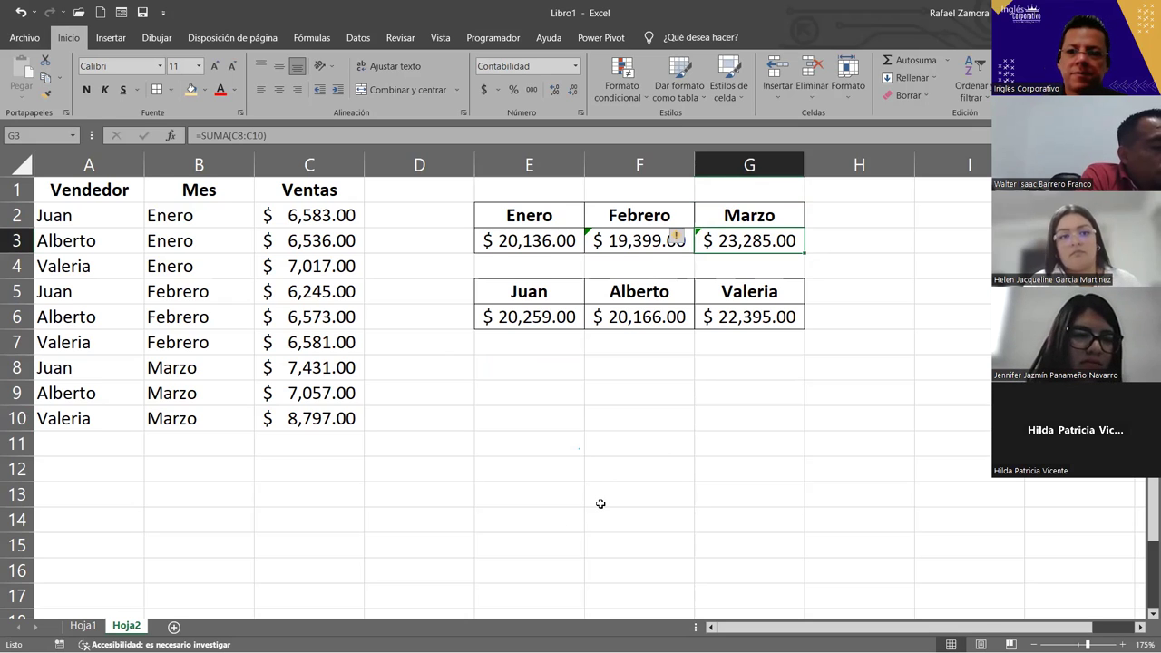
{"action": "left_click", "coordinate": [761, 420]}
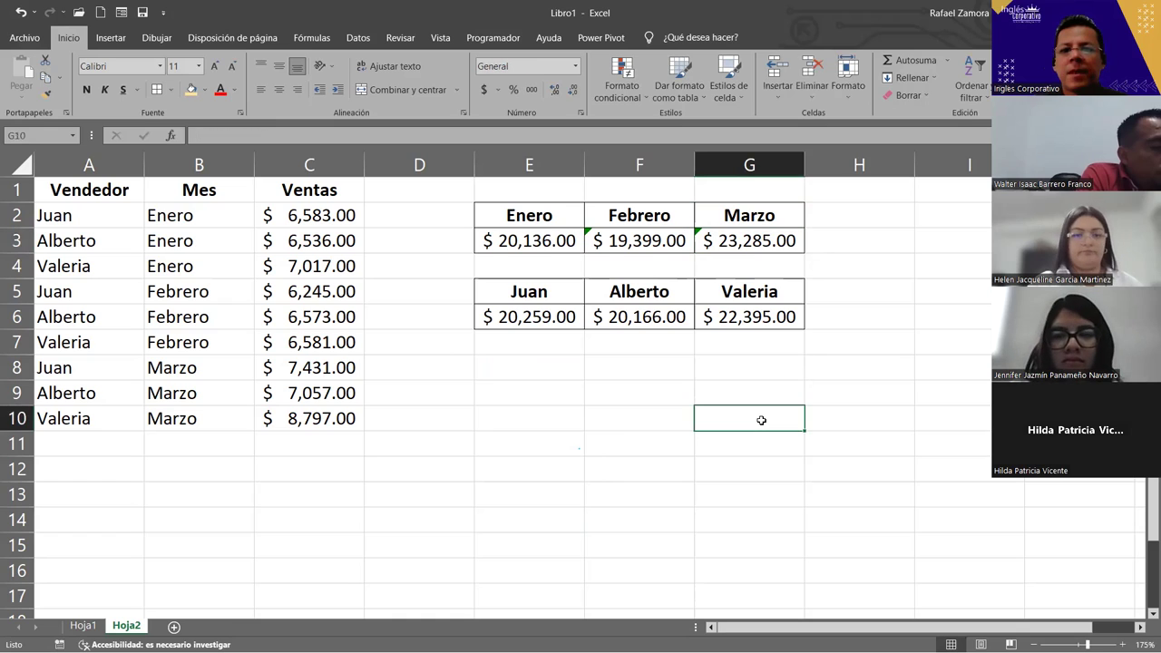
{"action": "left_click", "coordinate": [610, 240]}
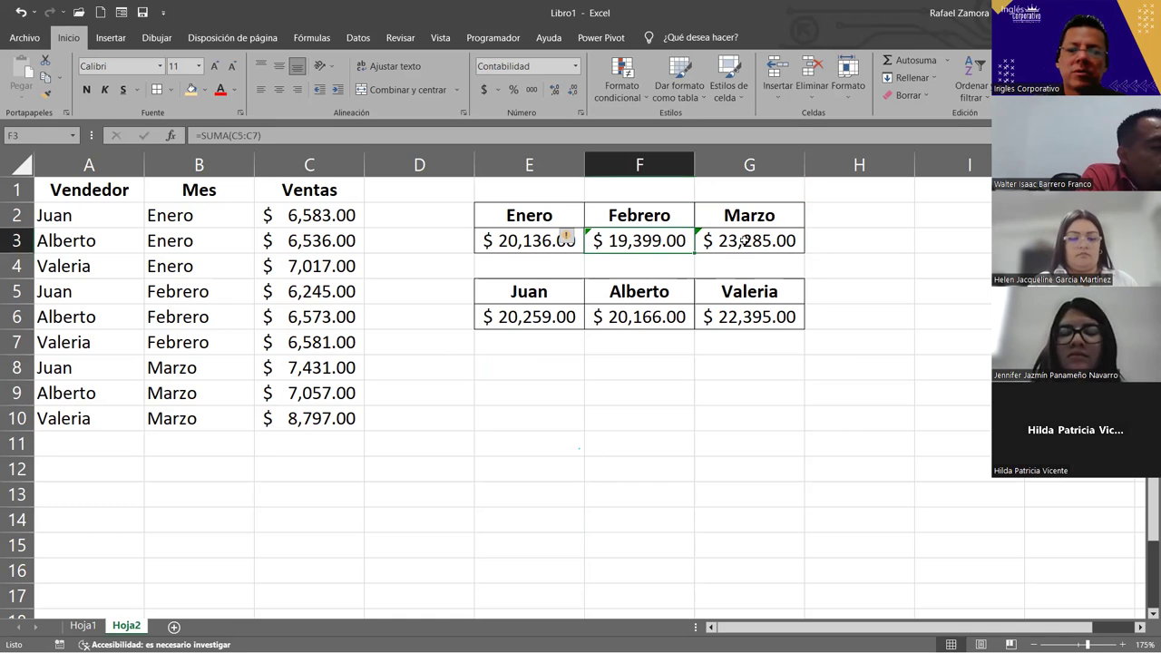
{"action": "left_click", "coordinate": [578, 241]}
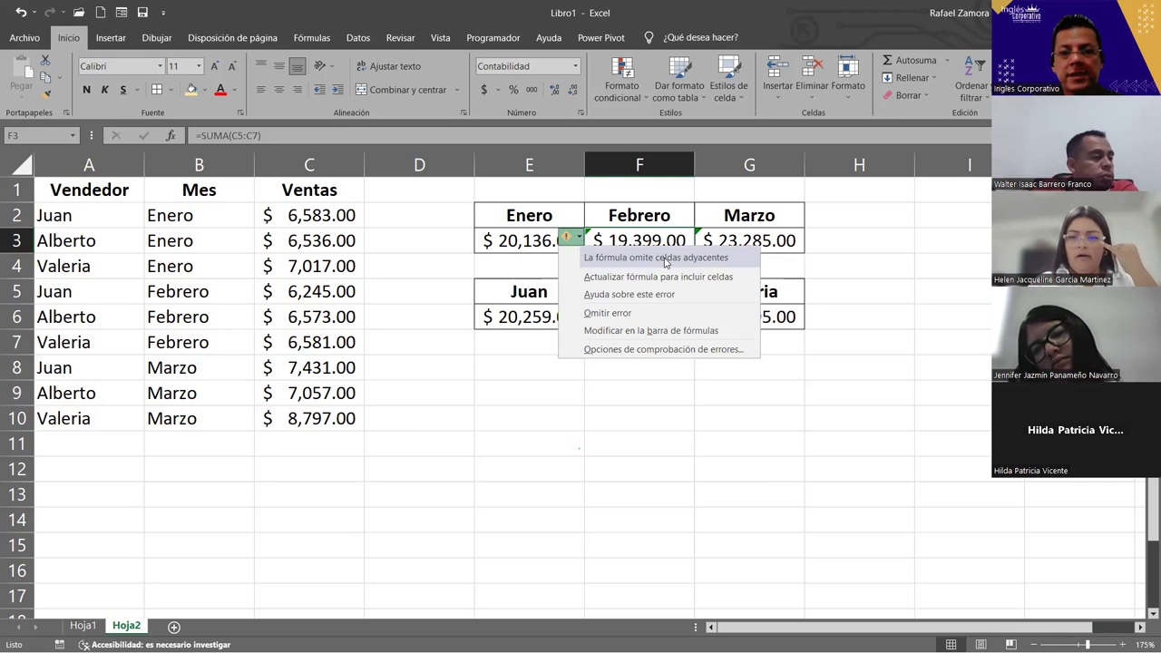
{"action": "left_click", "coordinate": [665, 259]}
{"action": "key", "text": "F2"}
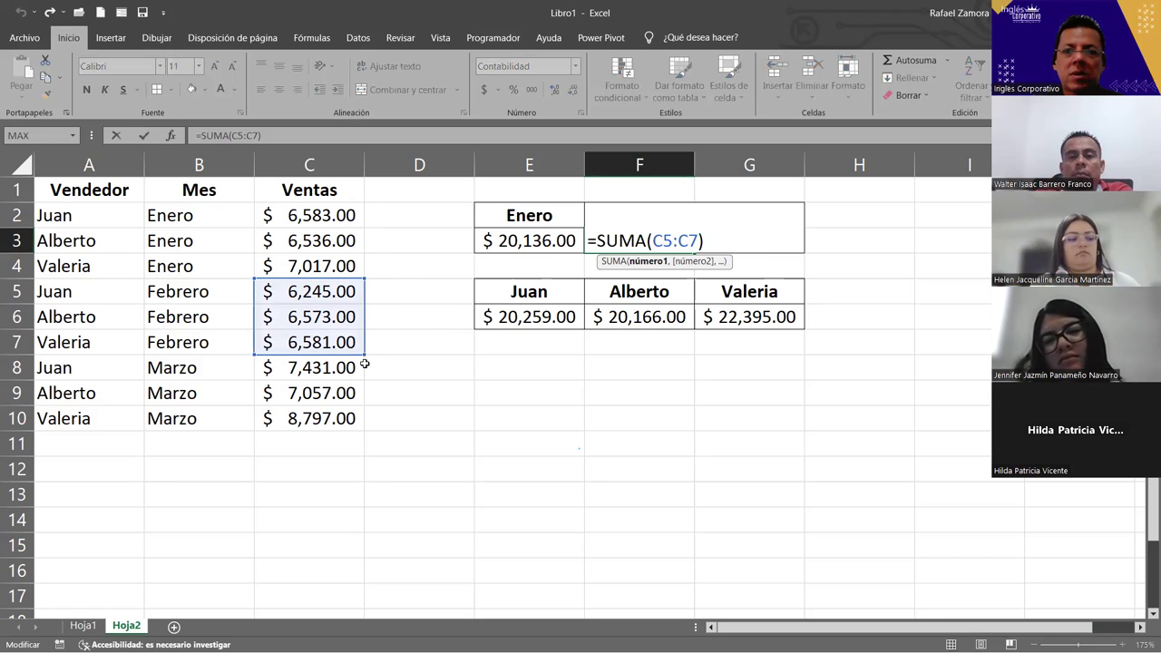
{"action": "key", "text": "ctrl+Return"}
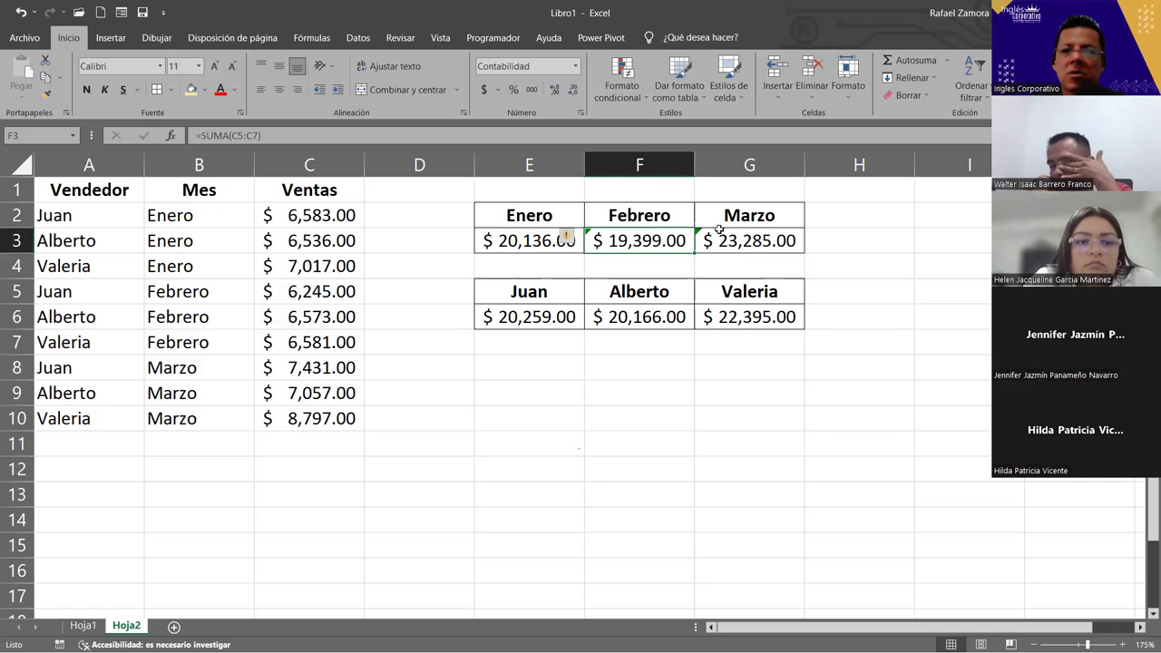
Ignore the formula error on the Febrero and Marzo totals in F3:G3.
{"action": "left_click_drag", "start_coordinate": [683, 239], "coordinate": [777, 241]}
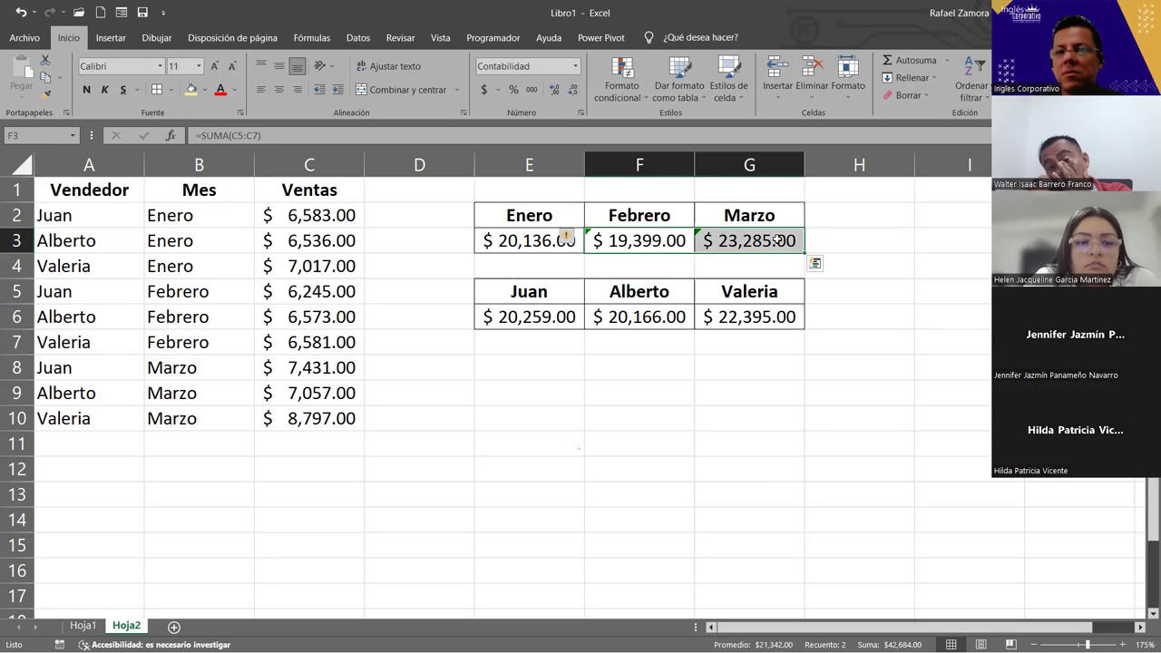
{"action": "left_click", "coordinate": [574, 238]}
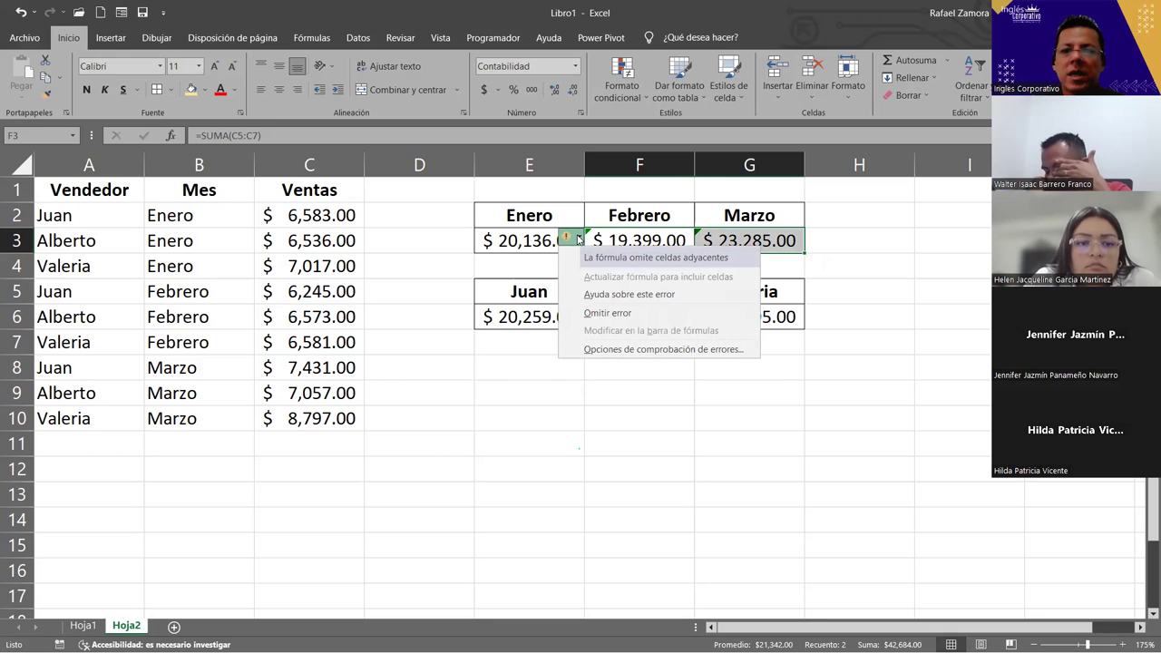
{"action": "left_click", "coordinate": [635, 312]}
Select G6 to review Valeria's SUMA formula.
{"action": "left_click", "coordinate": [651, 398]}
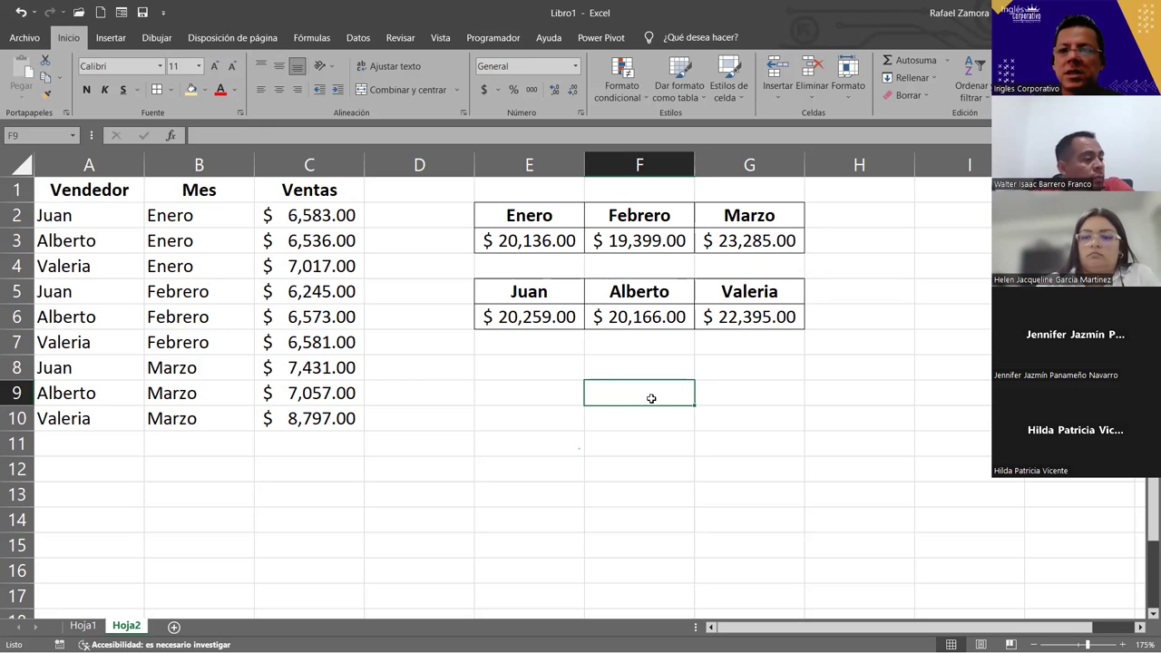
{"action": "left_click", "coordinate": [686, 439]}
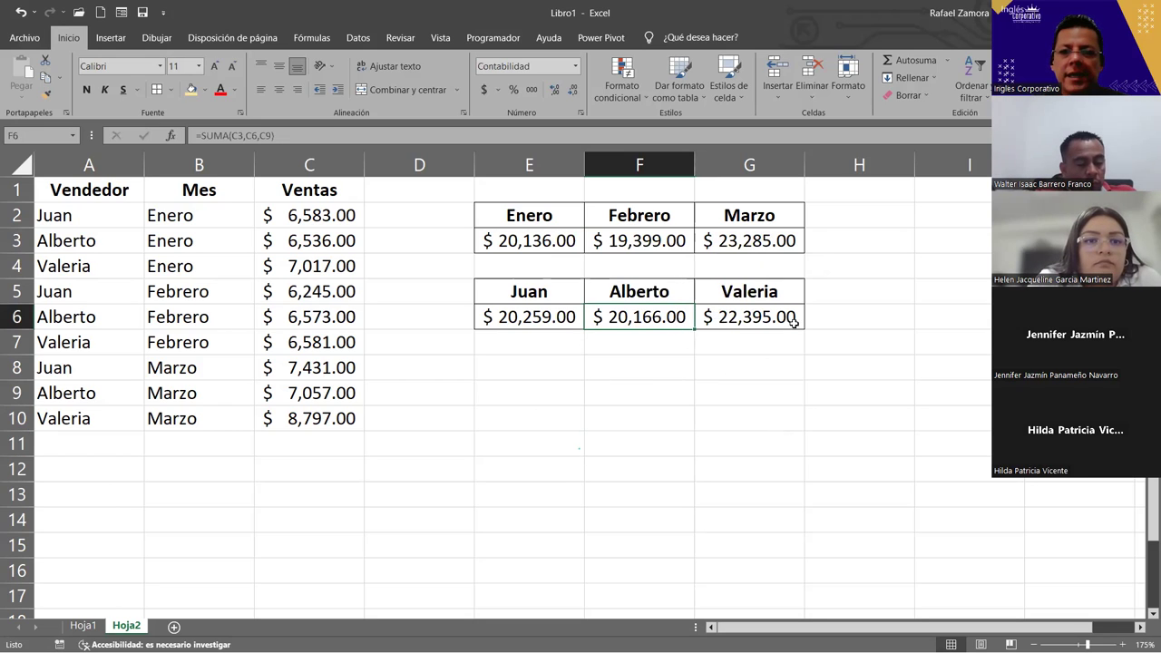
{"action": "left_click", "coordinate": [750, 317]}
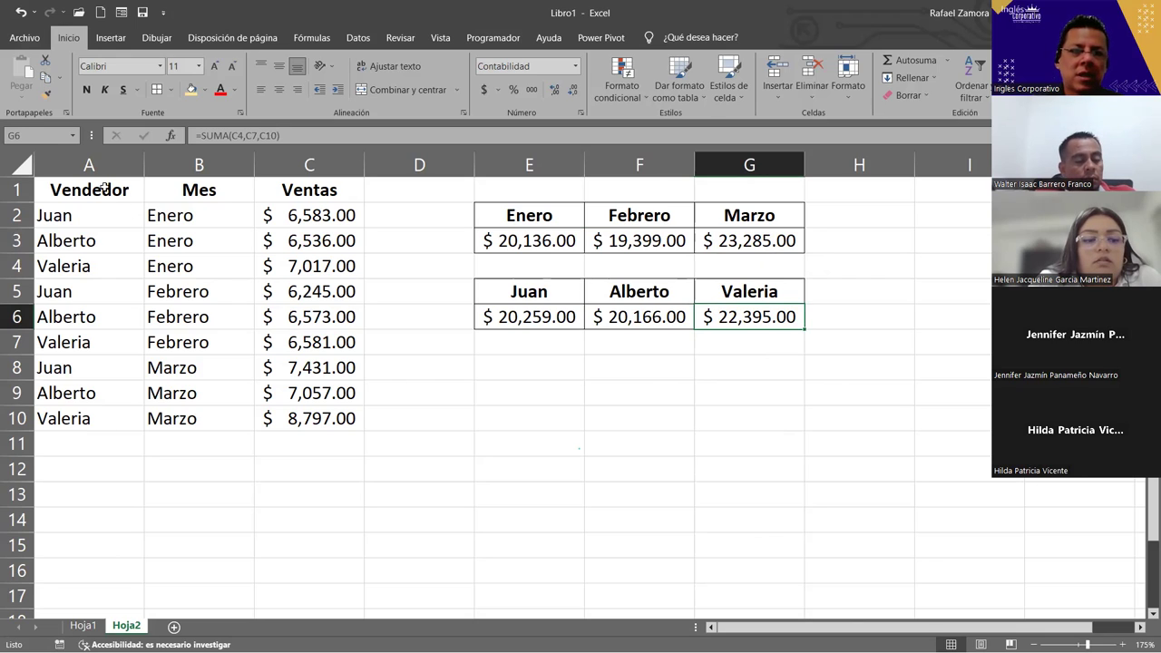
{"action": "left_click_drag", "start_coordinate": [104, 187], "coordinate": [301, 426]}
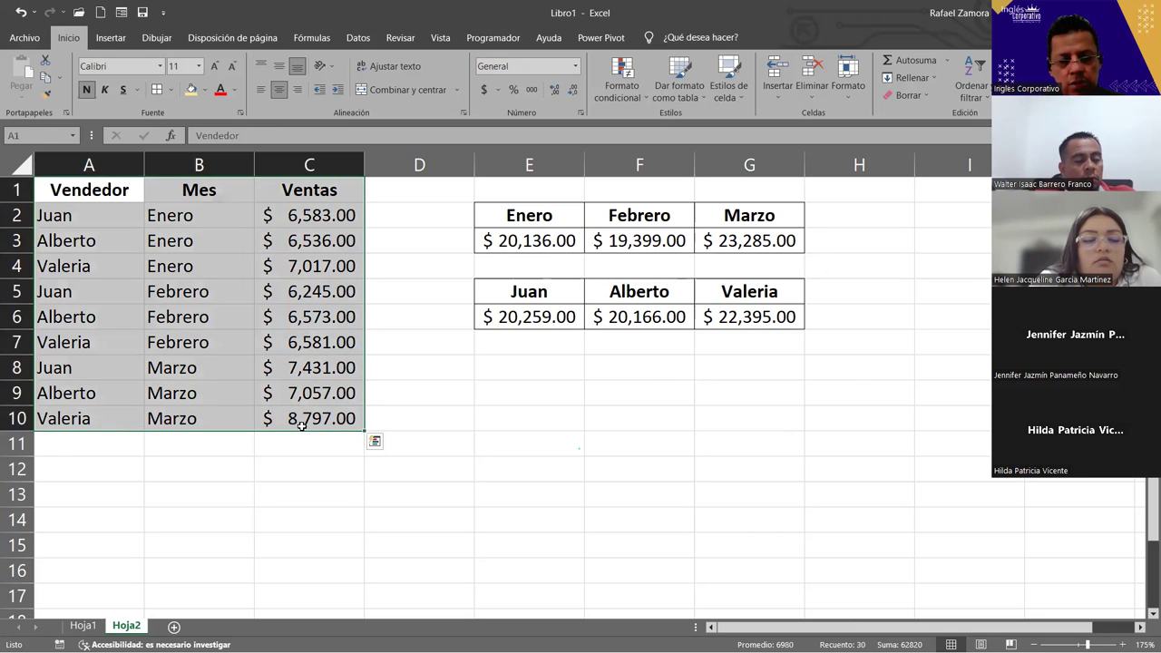
{"action": "key", "text": "ctrl+c"}
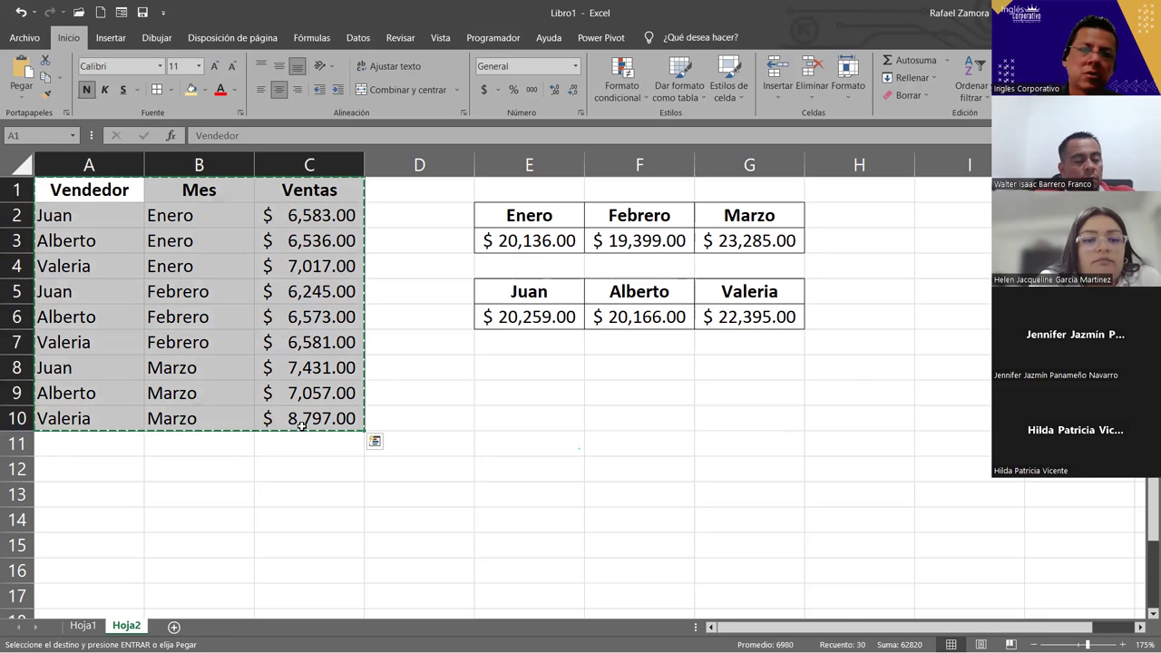
{"action": "left_click", "coordinate": [60, 79]}
{"action": "left_click", "coordinate": [90, 120]}
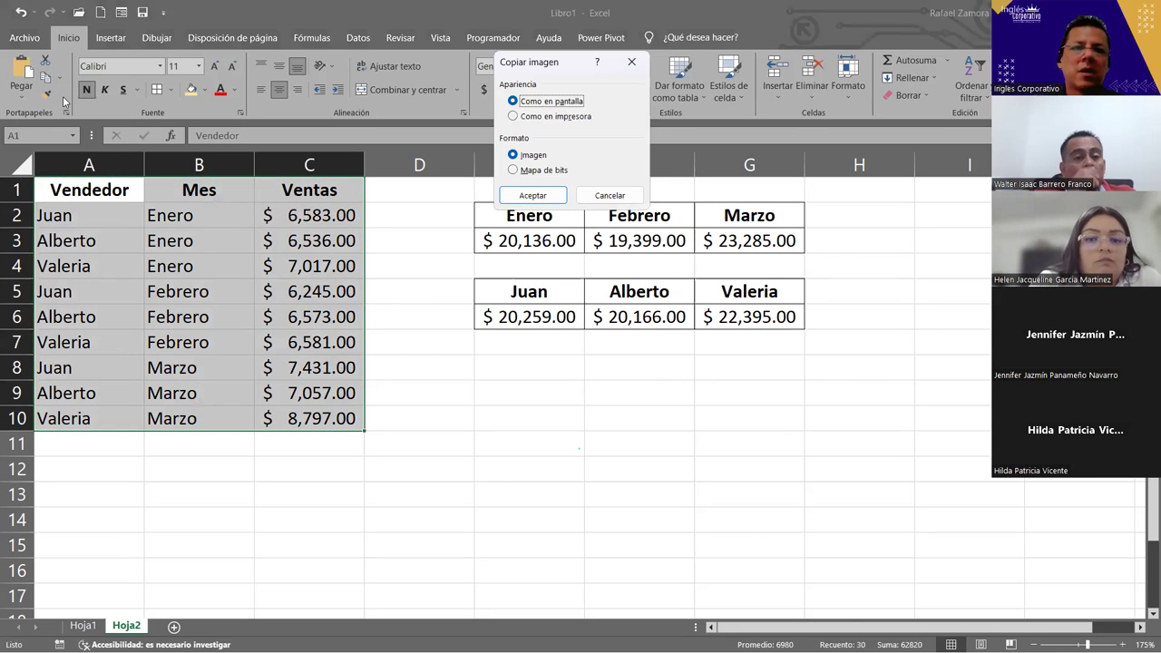
{"action": "left_click", "coordinate": [533, 196]}
{"action": "left_click", "coordinate": [536, 390]}
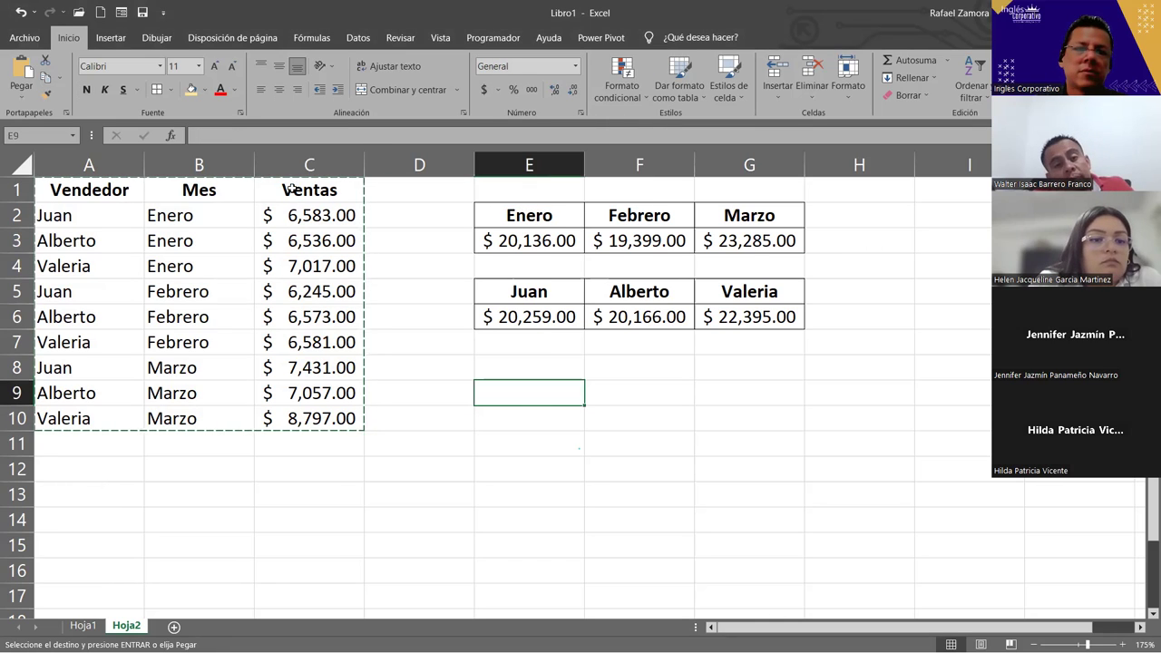
{"action": "left_click", "coordinate": [21, 95]}
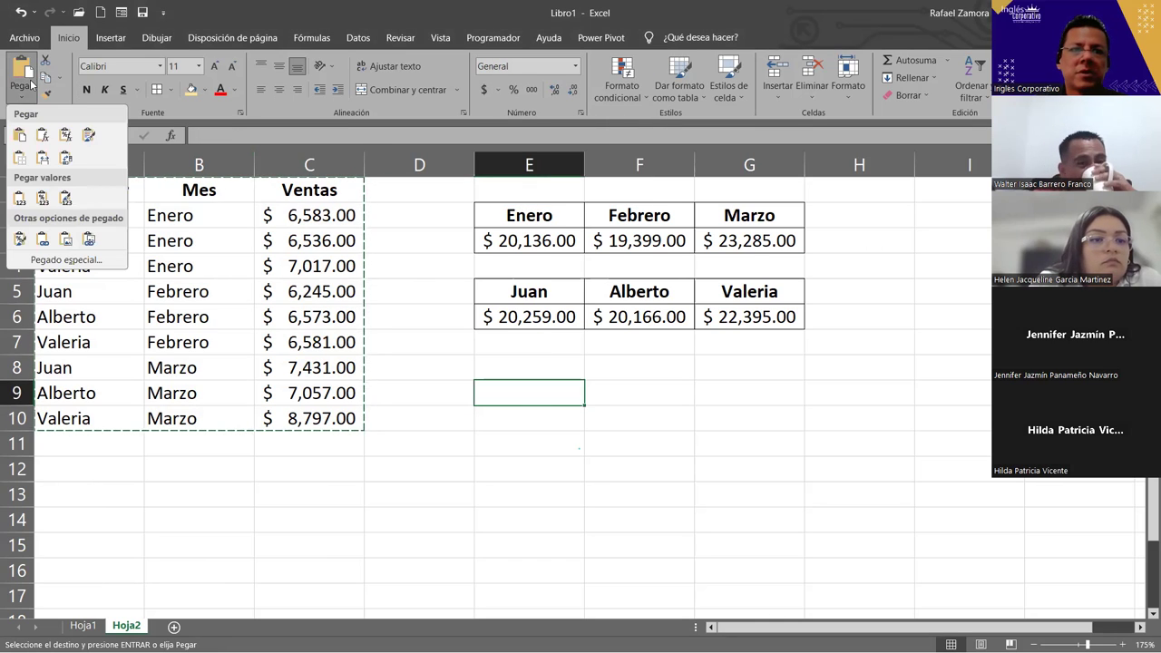
{"action": "left_click", "coordinate": [90, 240]}
{"action": "left_click", "coordinate": [907, 430]}
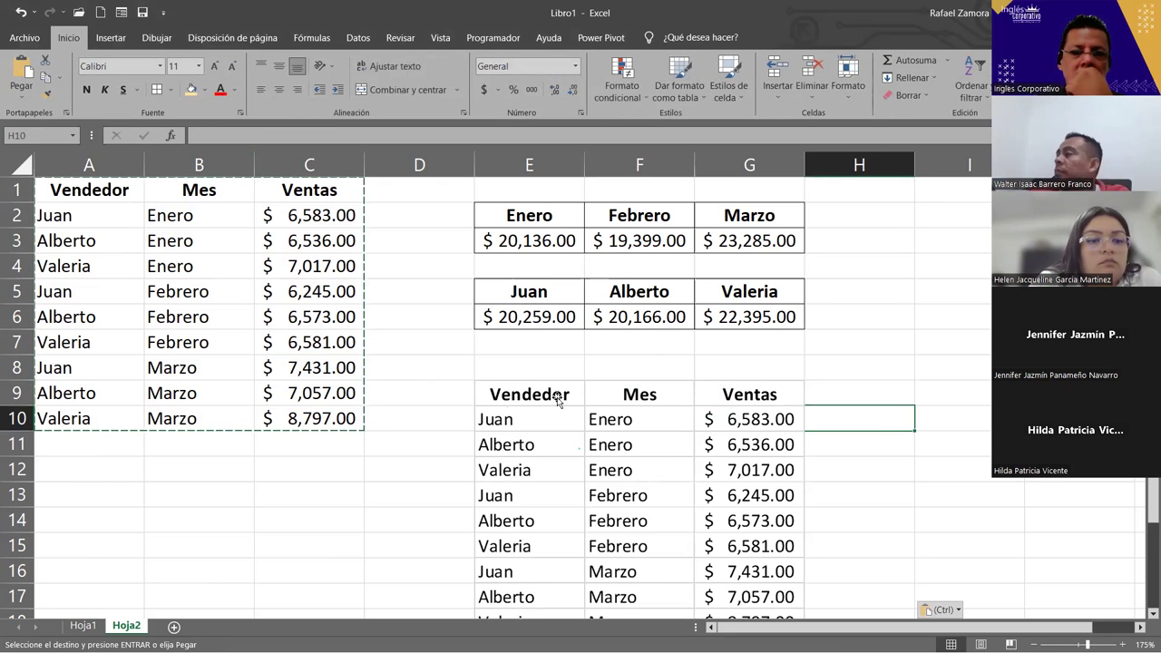
{"action": "left_click", "coordinate": [596, 432]}
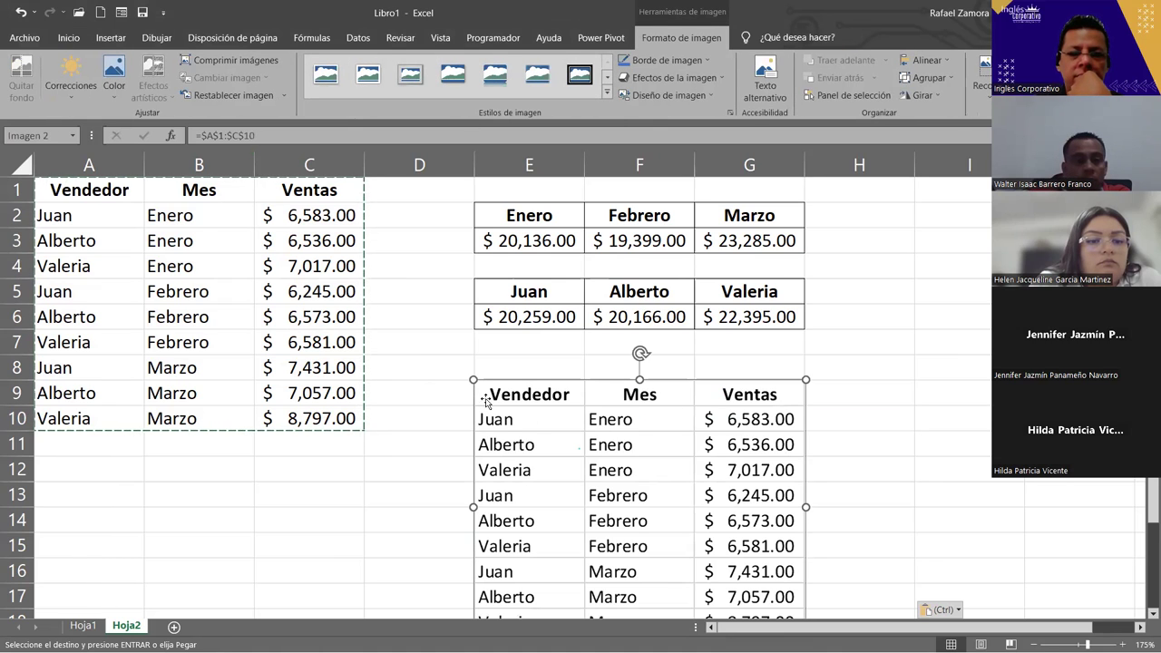
{"action": "left_click", "coordinate": [91, 466]}
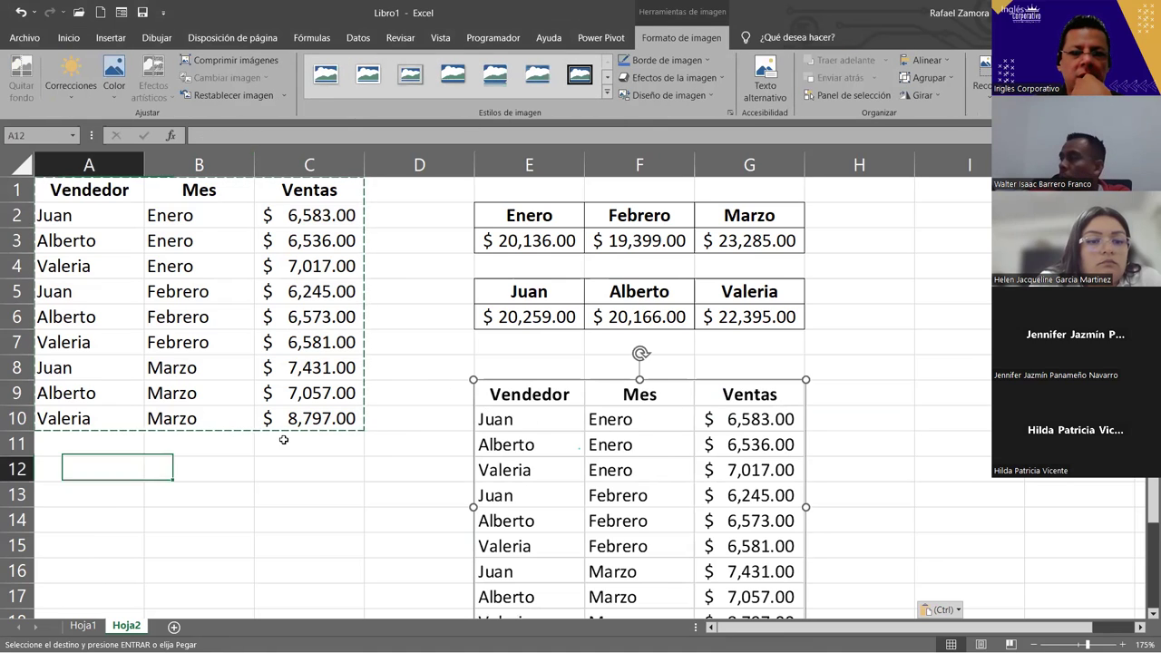
{"action": "left_click", "coordinate": [651, 437]}
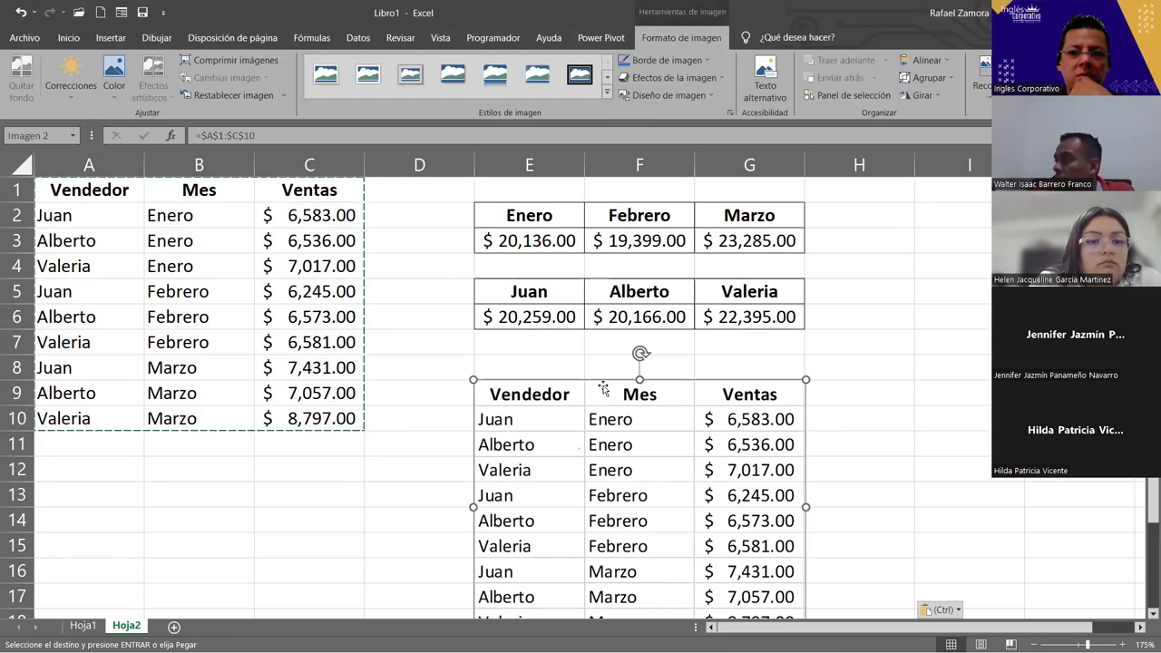
{"action": "left_click", "coordinate": [319, 462]}
Enter a first plus formula in C11 adding the Ventas cells C2 through C9.
{"action": "key", "text": "Escape"}
{"action": "left_click", "coordinate": [345, 449]}
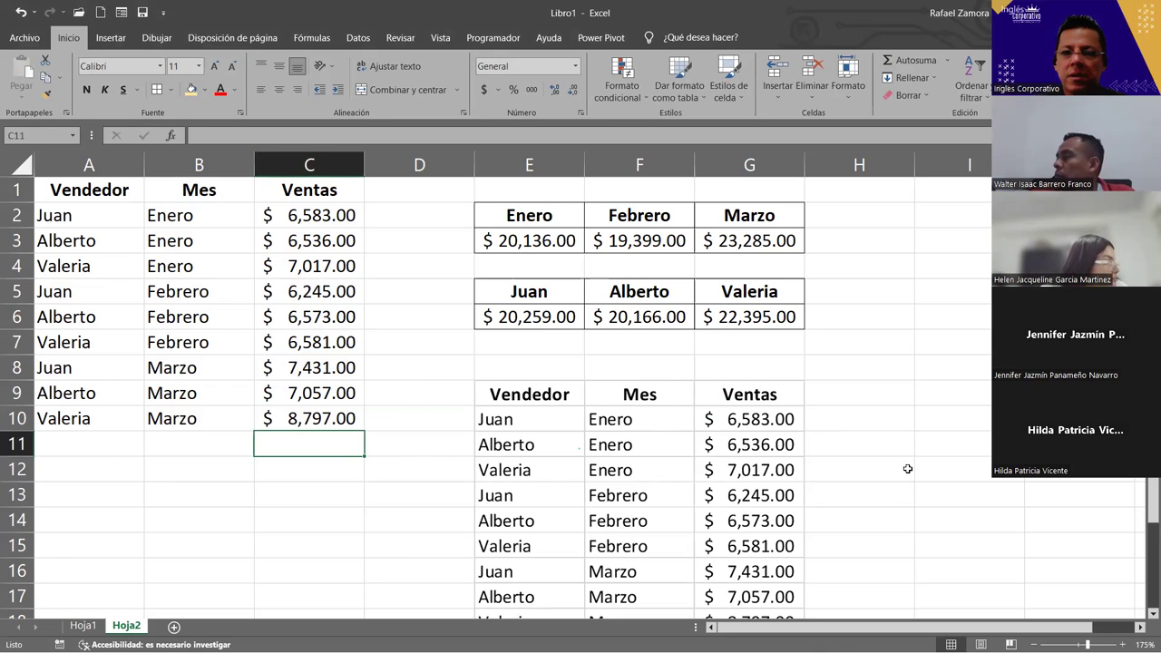
{"action": "type", "text": "="}
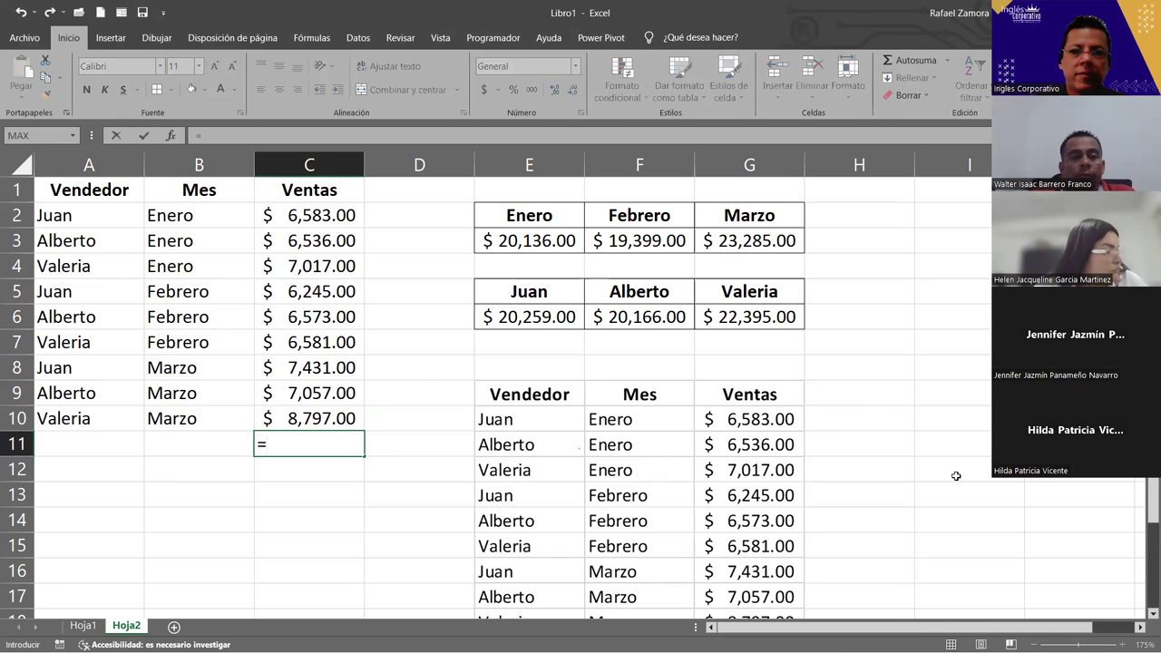
{"action": "left_click", "coordinate": [349, 215]}
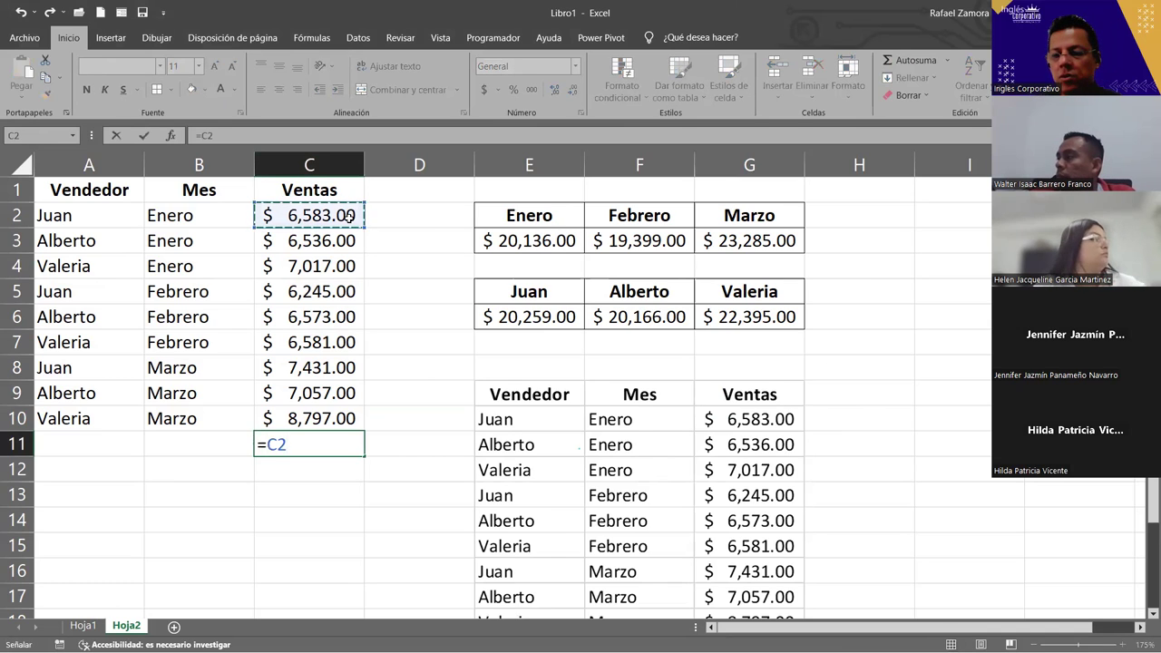
{"action": "type", "text": "+"}
{"action": "left_click", "coordinate": [347, 239]}
{"action": "type", "text": "+"}
{"action": "left_click", "coordinate": [325, 266]}
{"action": "left_click", "coordinate": [323, 291]}
{"action": "type", "text": "+"}
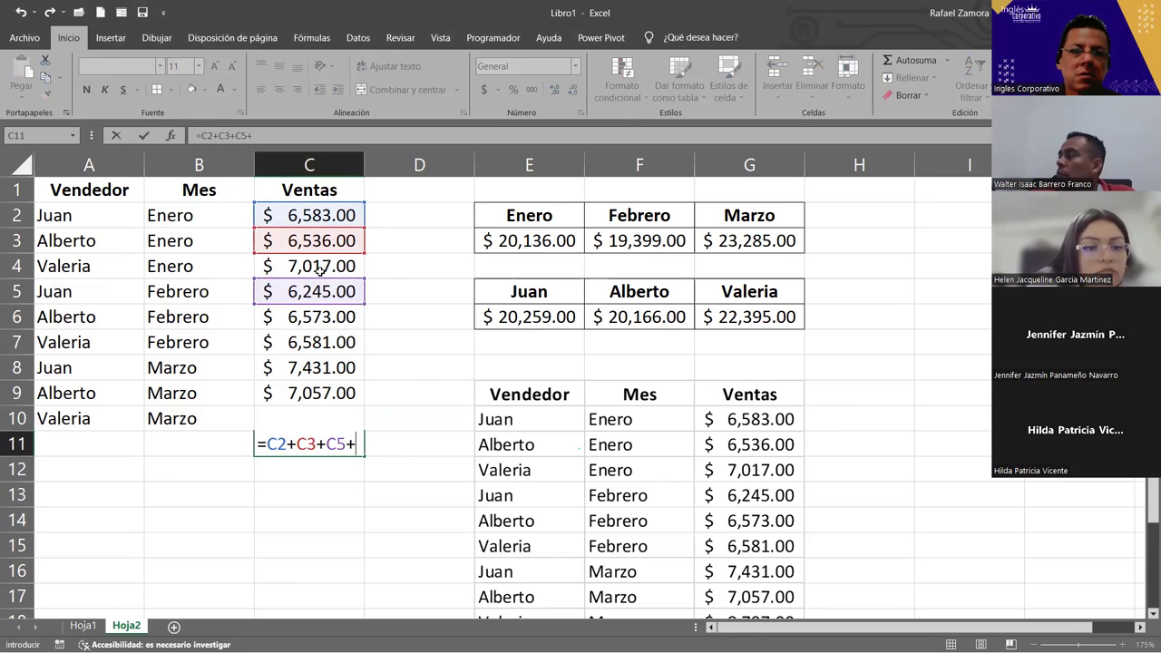
{"action": "left_click", "coordinate": [319, 269]}
{"action": "type", "text": "+"}
{"action": "left_click", "coordinate": [333, 317]}
{"action": "type", "text": "+"}
{"action": "left_click", "coordinate": [325, 343]}
{"action": "type", "text": "+"}
{"action": "left_click", "coordinate": [323, 367]}
{"action": "type", "text": "+"}
{"action": "left_click", "coordinate": [319, 389]}
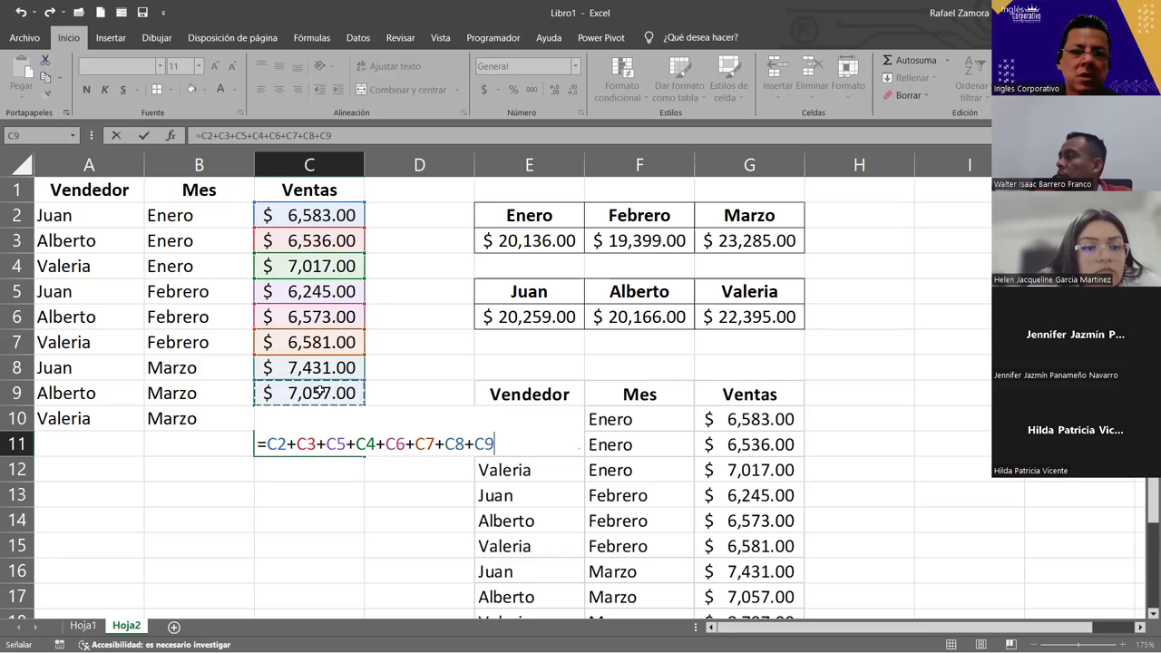
{"action": "key", "text": "Return"}
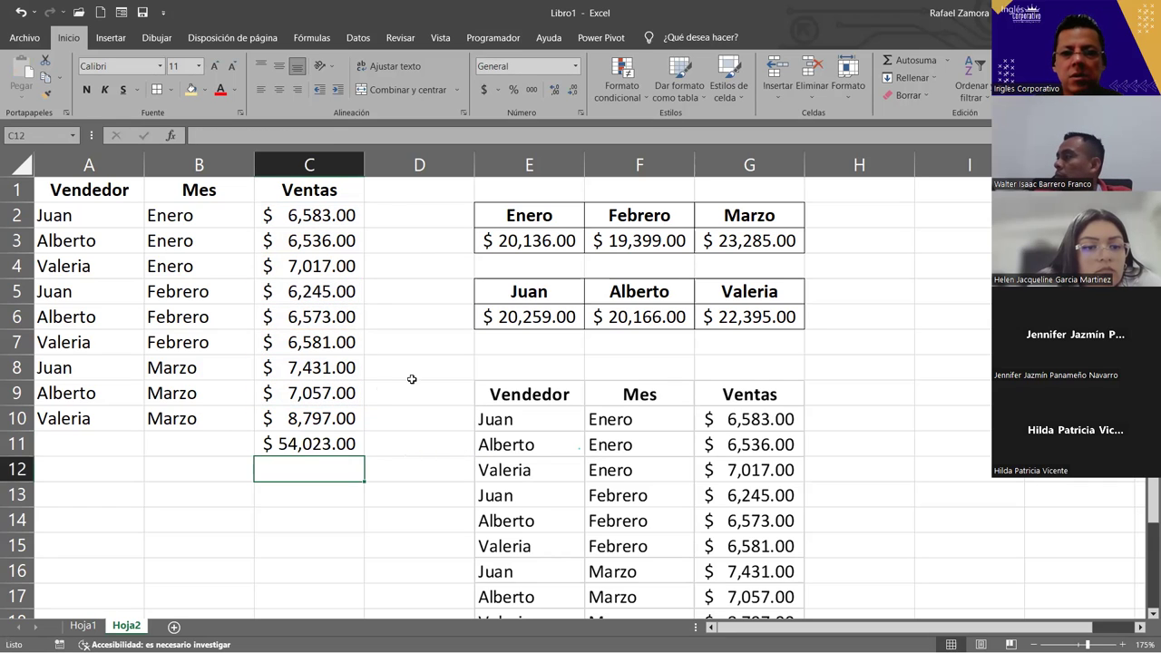
Review the C11 formula and the seller totals E6:G6.
{"action": "double_click", "coordinate": [349, 443]}
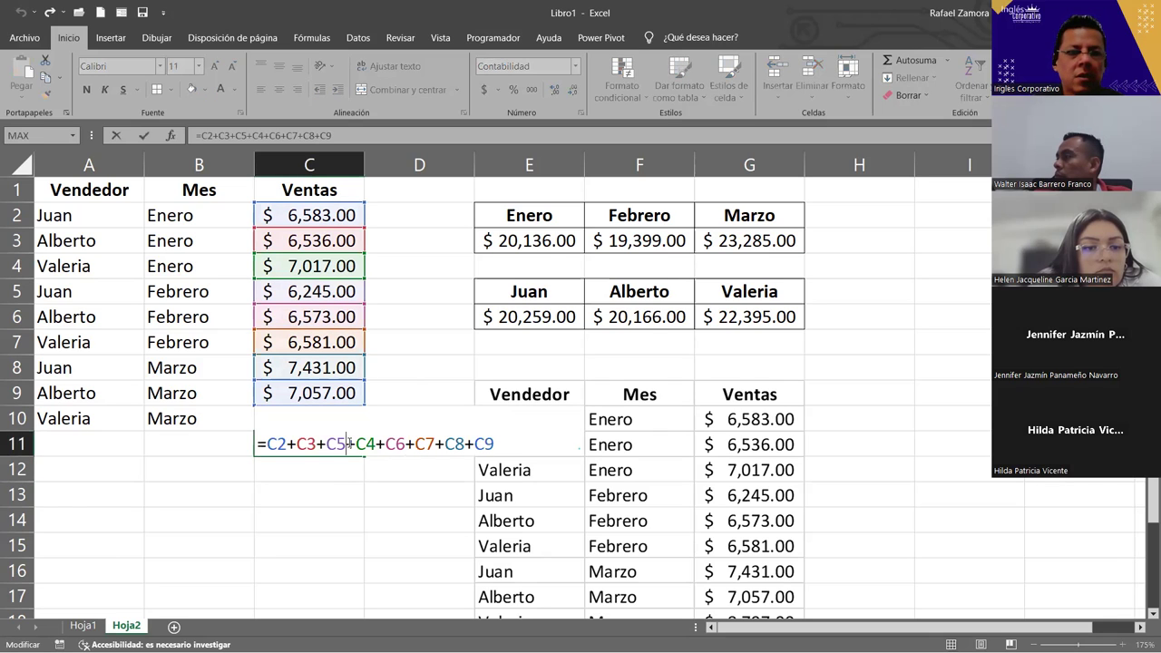
{"action": "key", "text": "Return"}
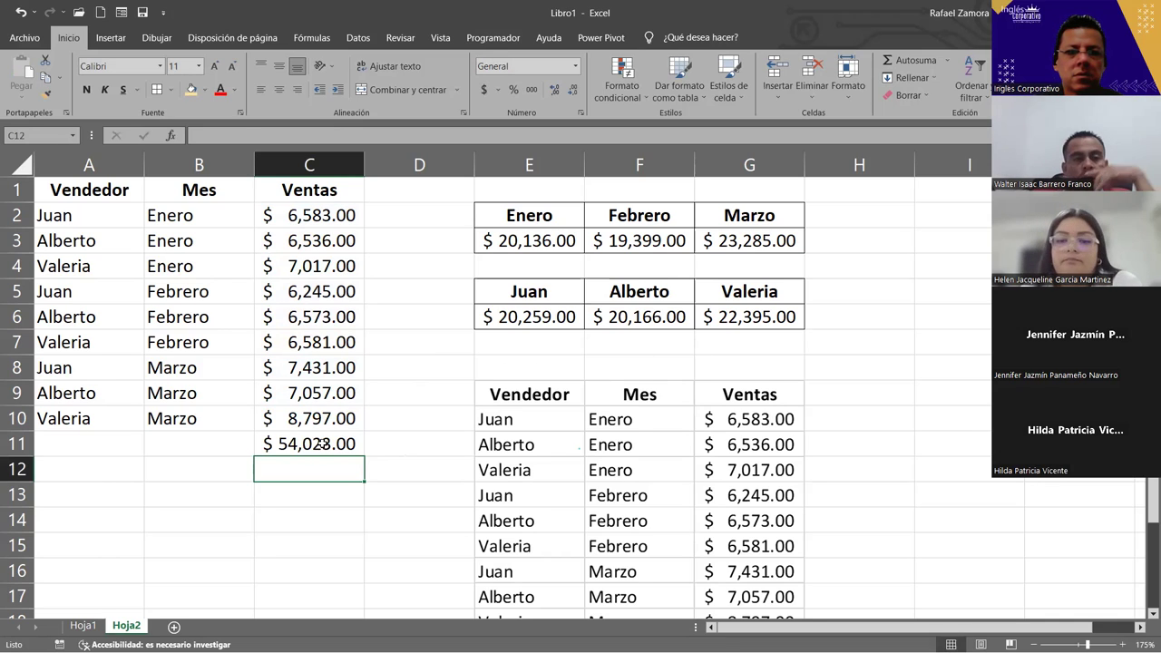
{"action": "left_click_drag", "start_coordinate": [540, 310], "coordinate": [753, 316]}
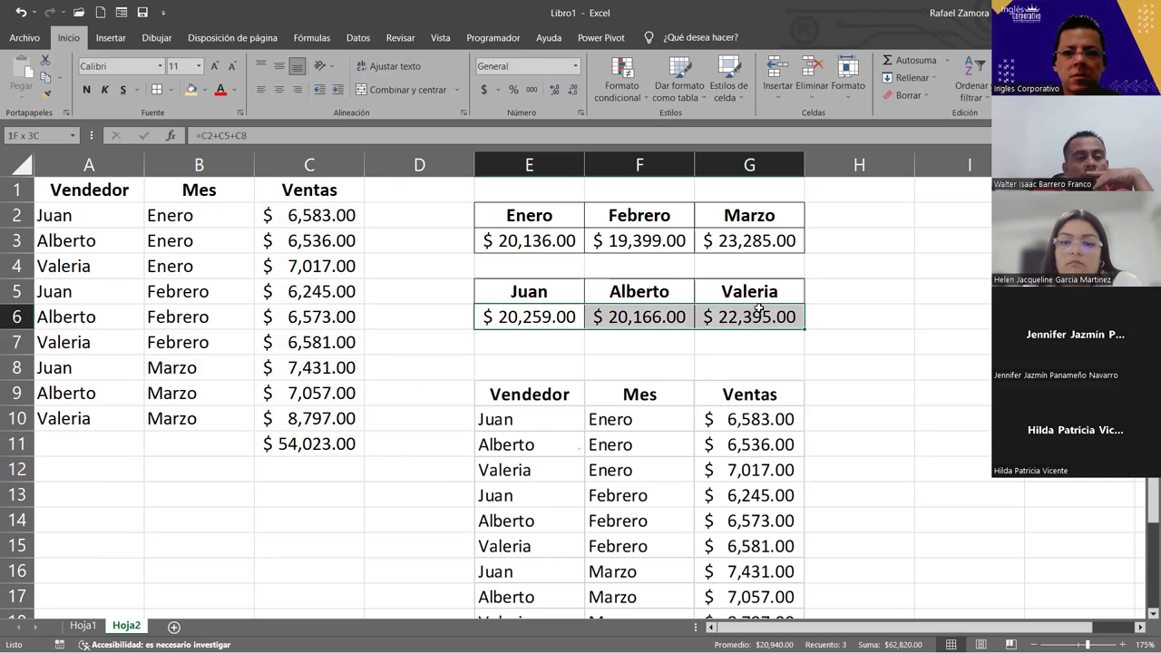
{"action": "double_click", "coordinate": [309, 446]}
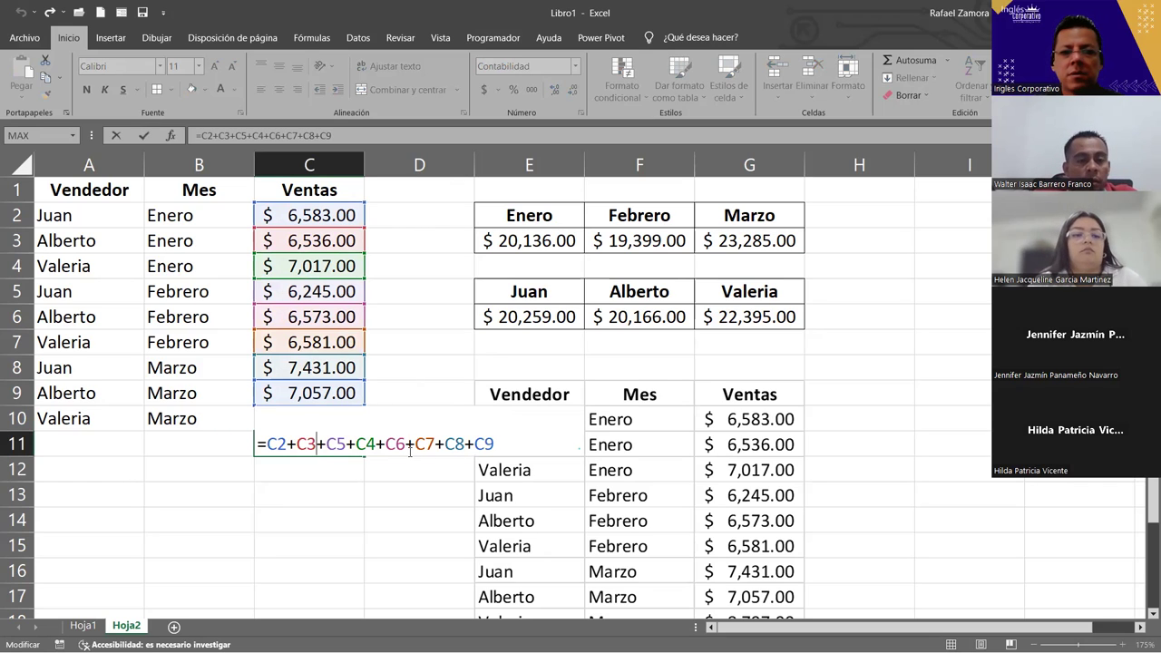
{"action": "left_click", "coordinate": [332, 215]}
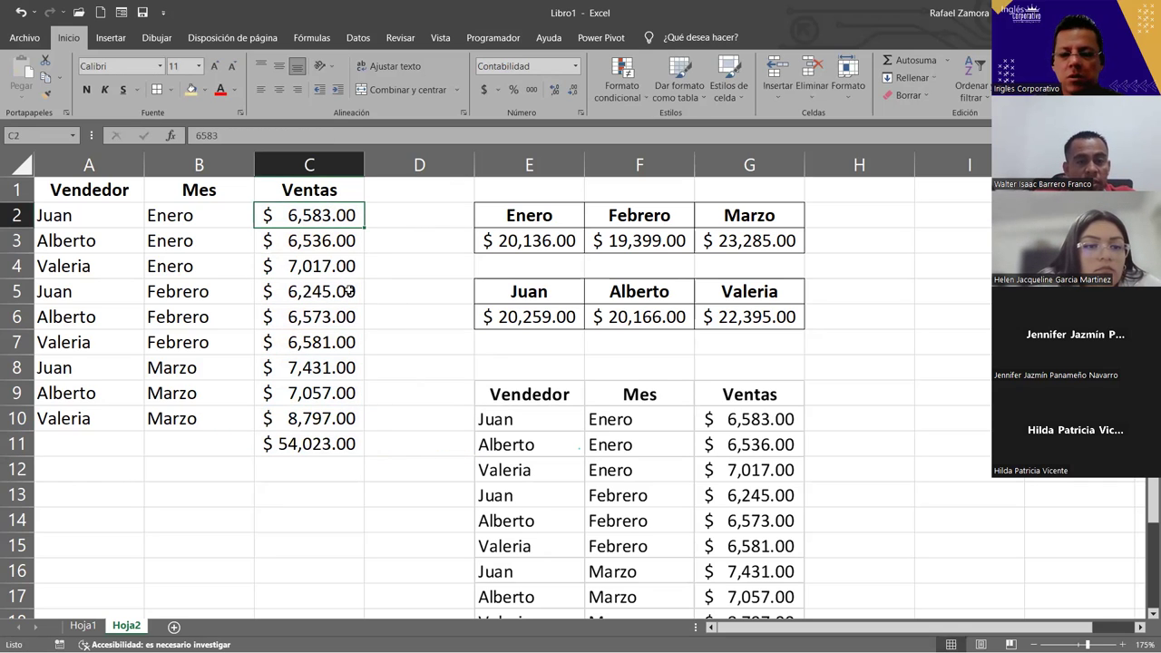
Rewrite C11 as =C2+C3+C4+C5+C6+C7+C8+C9+C10, totalling $62,820.00.
{"action": "left_click", "coordinate": [302, 438]}
{"action": "type", "text": "="}
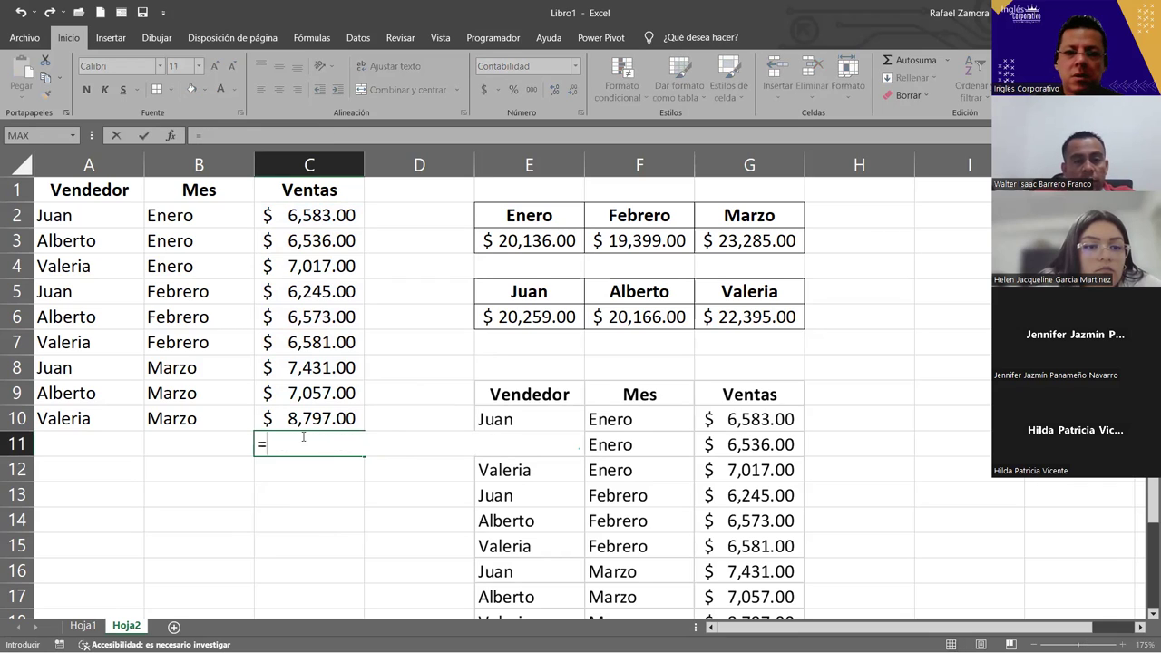
{"action": "left_click", "coordinate": [344, 215]}
{"action": "type", "text": "+"}
{"action": "left_click", "coordinate": [336, 241]}
{"action": "type", "text": "+"}
{"action": "left_click", "coordinate": [332, 266]}
{"action": "type", "text": "+"}
{"action": "left_click", "coordinate": [326, 291]}
{"action": "type", "text": "+"}
{"action": "left_click", "coordinate": [324, 315]}
{"action": "type", "text": "+"}
{"action": "left_click", "coordinate": [322, 344]}
{"action": "type", "text": "+"}
{"action": "left_click", "coordinate": [321, 368]}
{"action": "type", "text": "+"}
{"action": "left_click", "coordinate": [322, 393]}
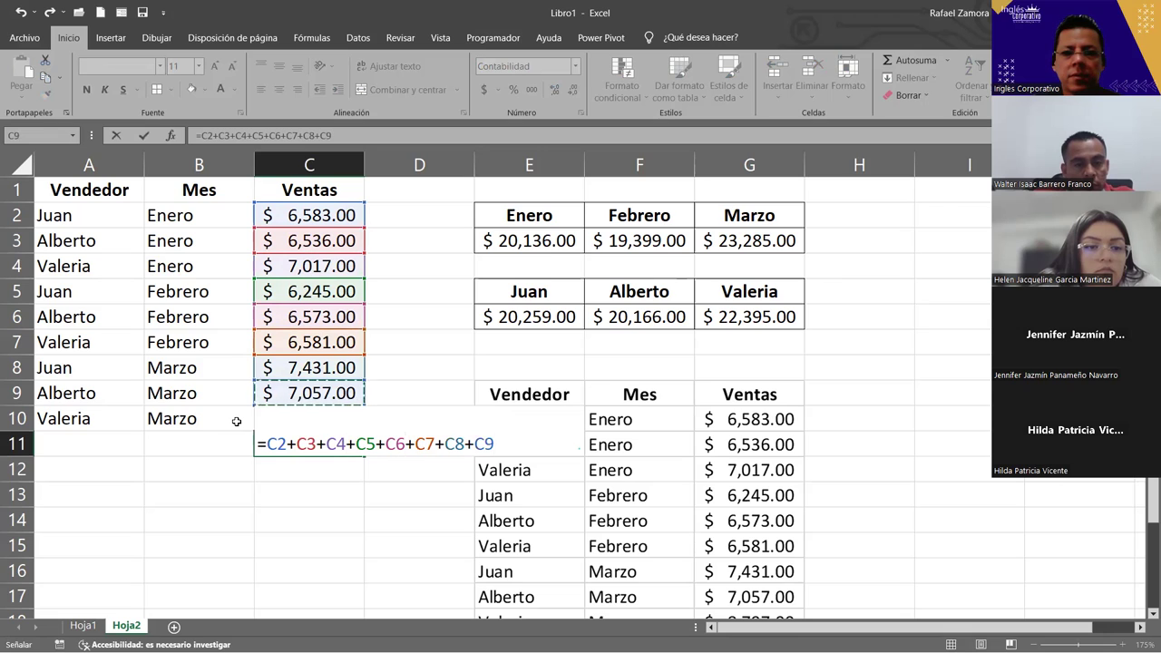
{"action": "type", "text": "+"}
{"action": "left_click", "coordinate": [236, 420]}
{"action": "key", "text": "Right"}
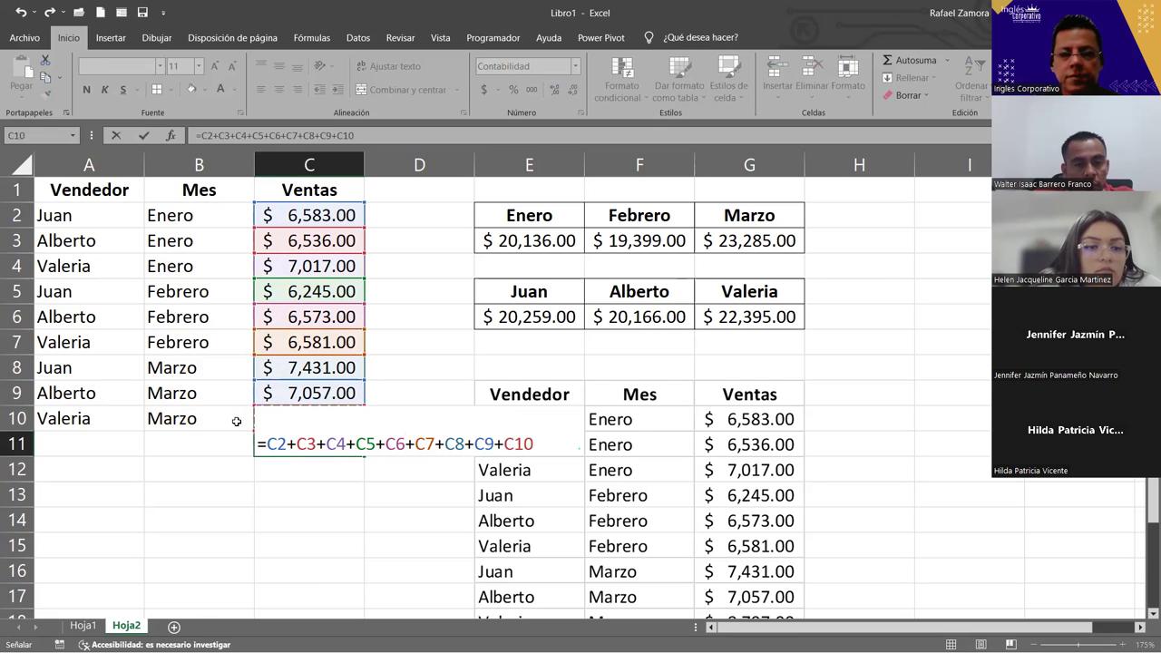
{"action": "key", "text": "Return"}
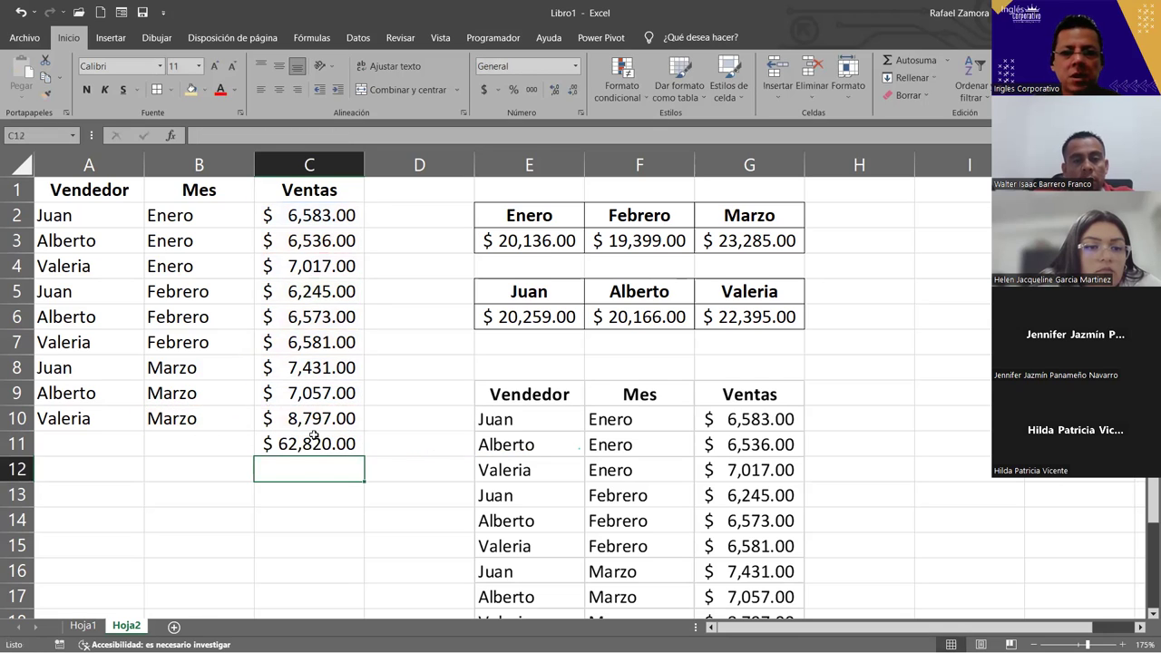
Move the plus-formula total from C11 down to C15.
{"action": "left_click", "coordinate": [309, 444]}
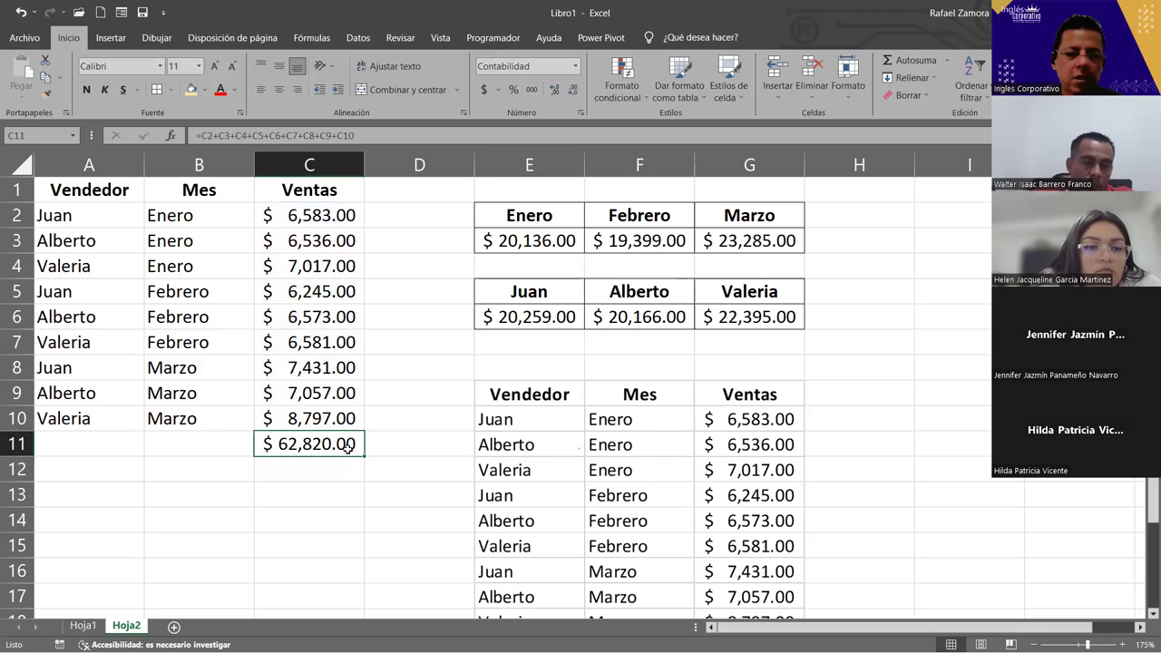
{"action": "left_click_drag", "start_coordinate": [336, 457], "coordinate": [332, 469]}
{"action": "double_click", "coordinate": [332, 468]}
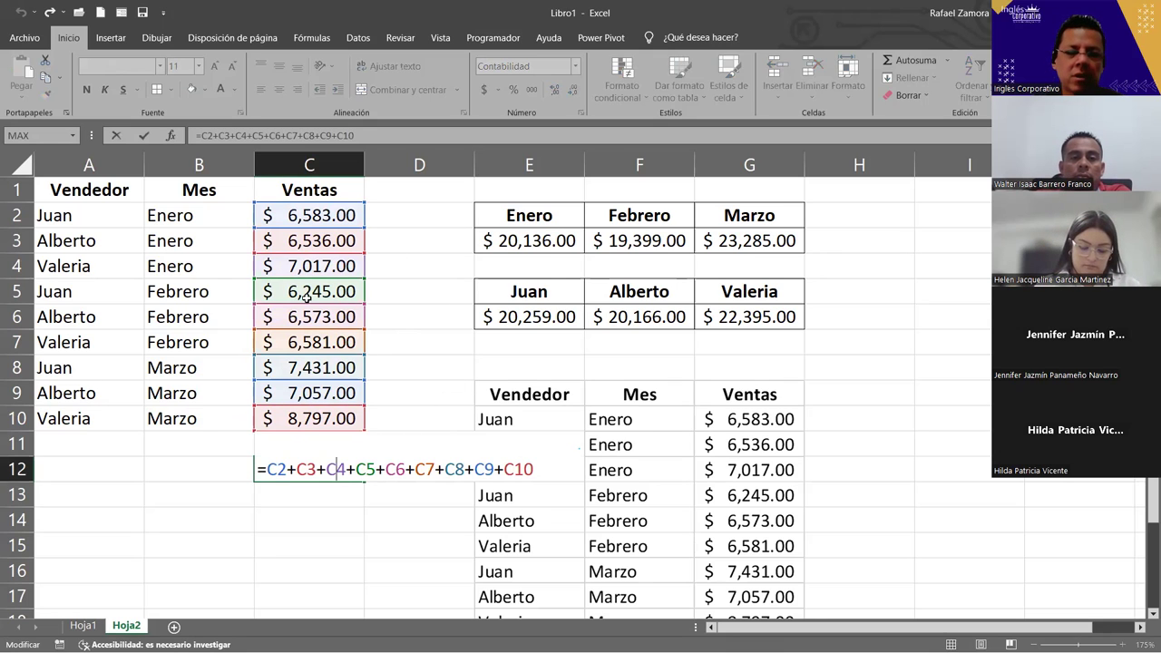
{"action": "key", "text": "Return"}
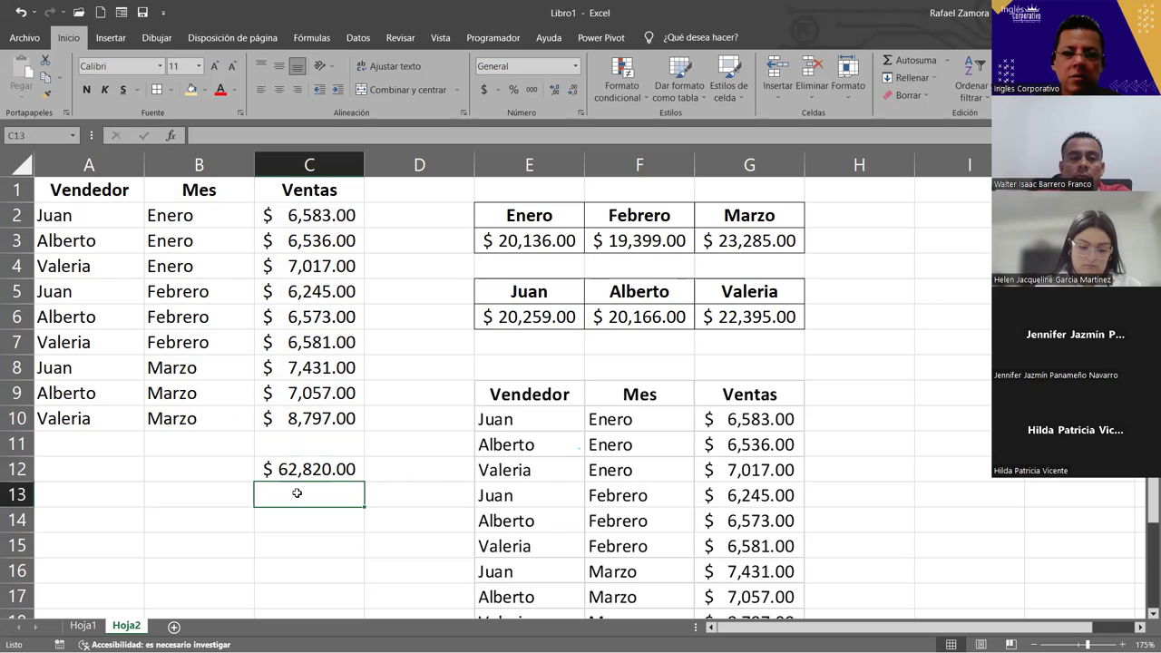
{"action": "left_click", "coordinate": [307, 469]}
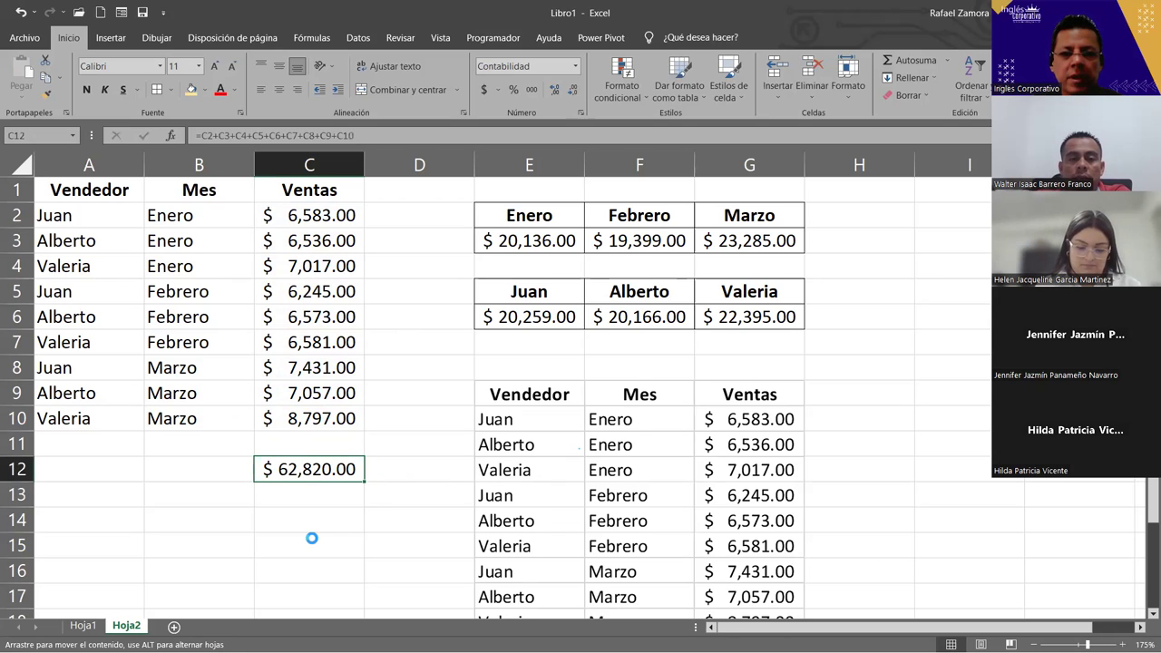
{"action": "left_click_drag", "start_coordinate": [324, 458], "coordinate": [324, 534]}
{"action": "left_click", "coordinate": [323, 448]}
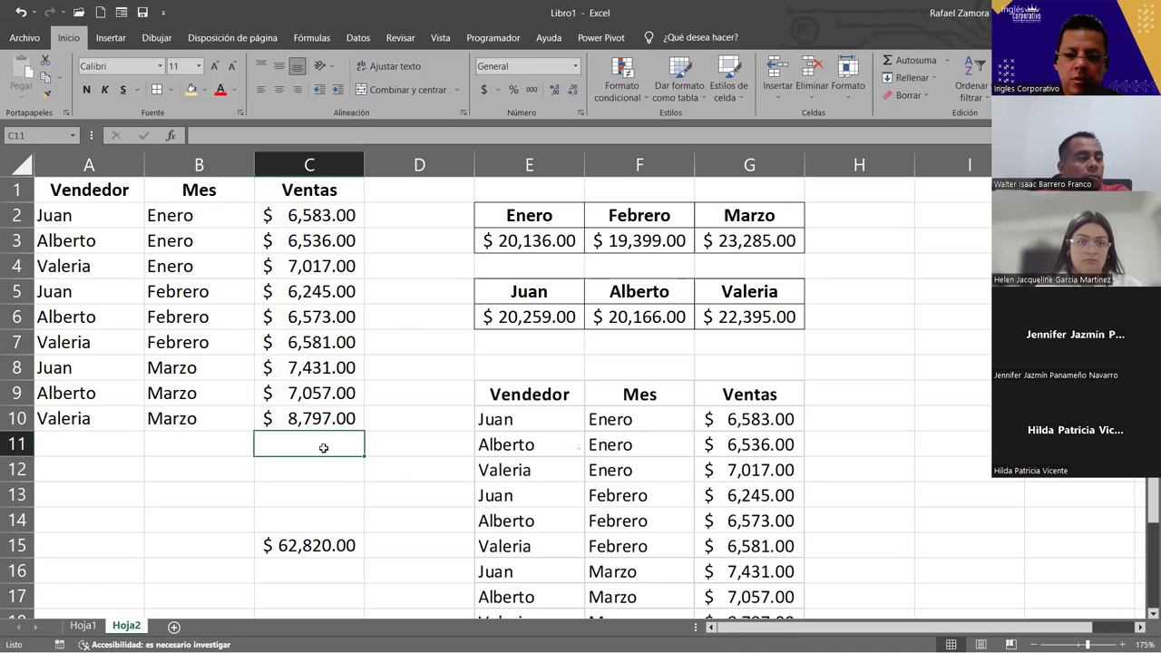
Enter =SUMA(C2:C10) in C11 and move it down to C14.
{"action": "type", "text": "=S"}
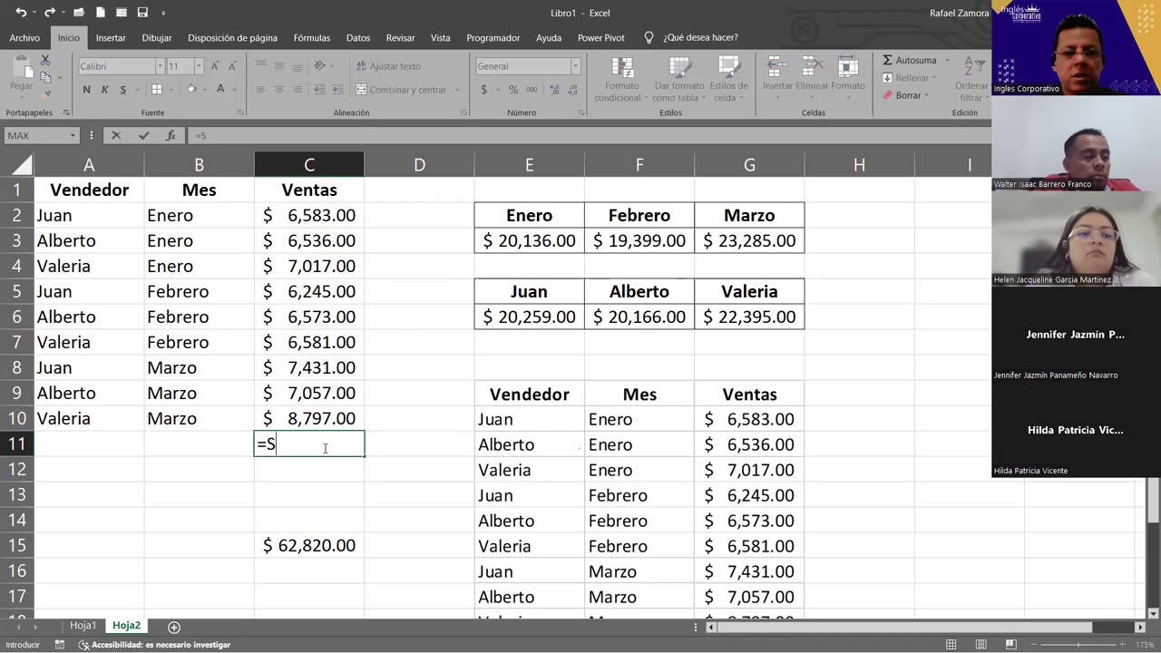
{"action": "type", "text": "UMA("}
{"action": "left_click", "coordinate": [308, 215]}
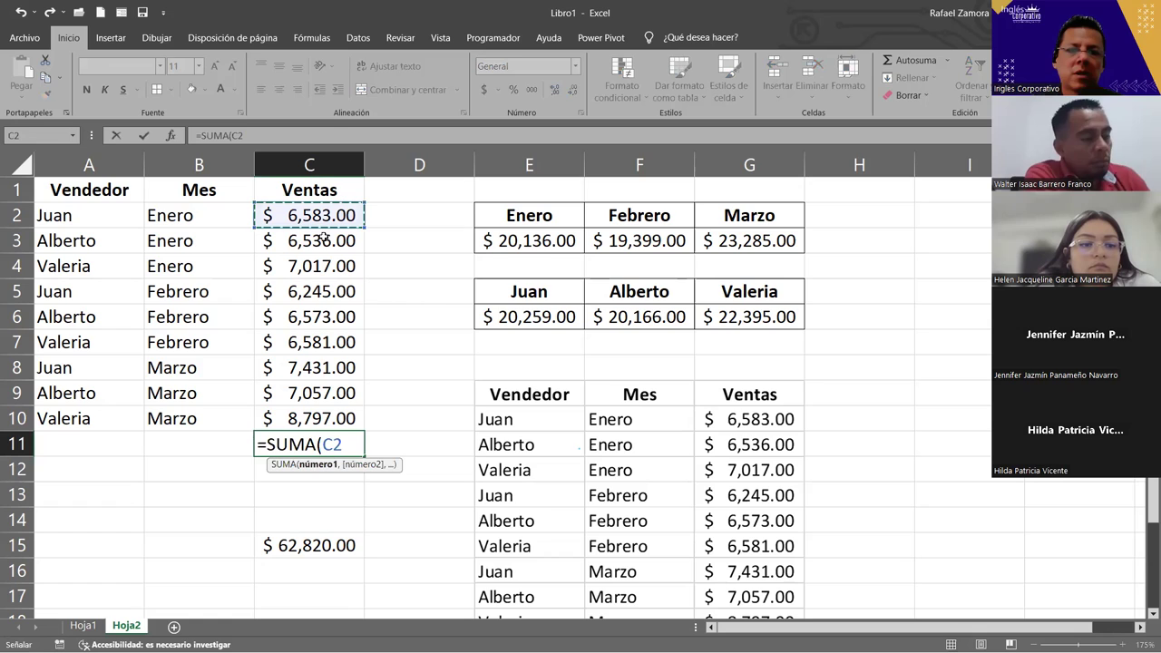
{"action": "left_click", "coordinate": [315, 417], "text": "shift"}
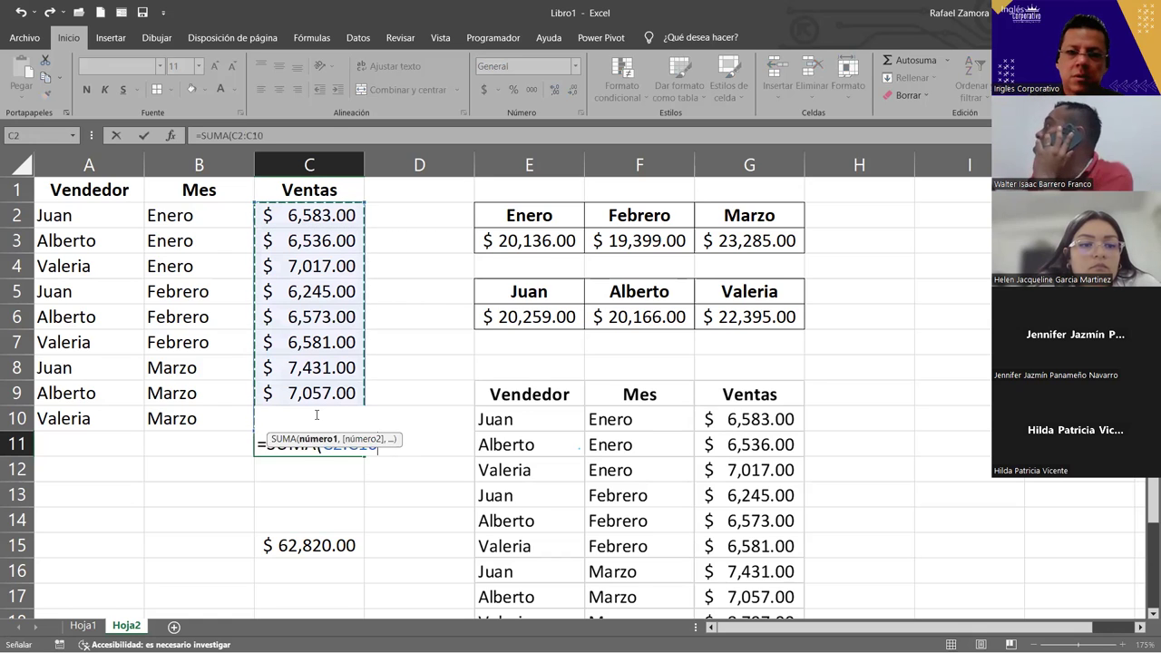
{"action": "key", "text": "Return"}
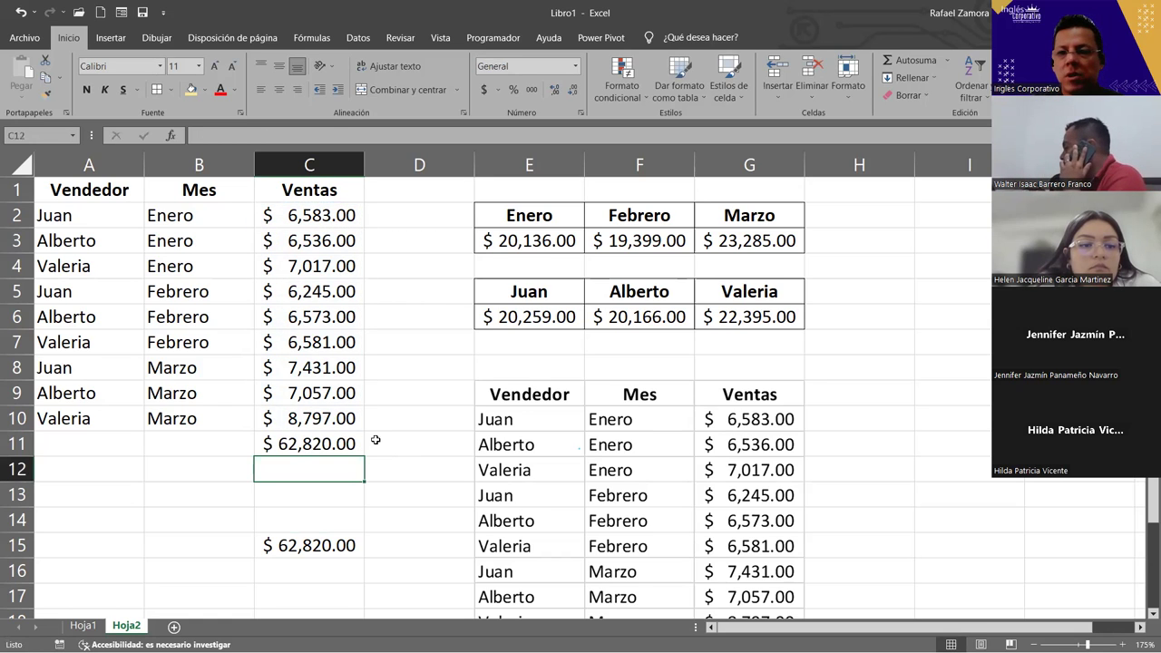
{"action": "key", "text": "Up"}
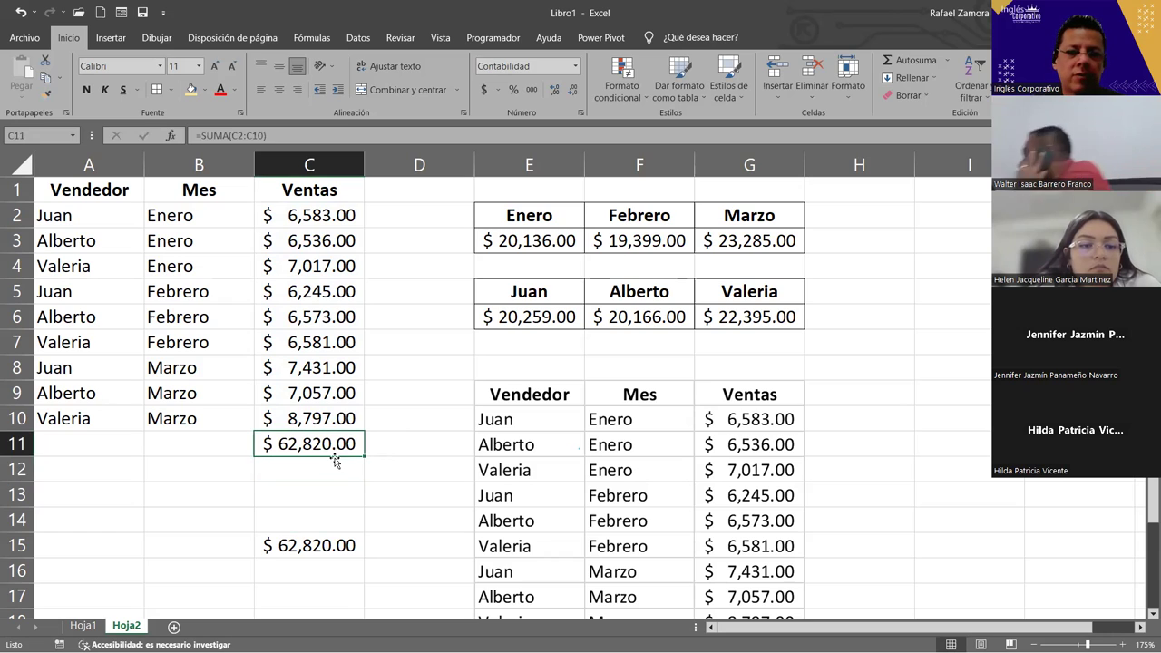
{"action": "left_click_drag", "start_coordinate": [335, 464], "coordinate": [334, 522]}
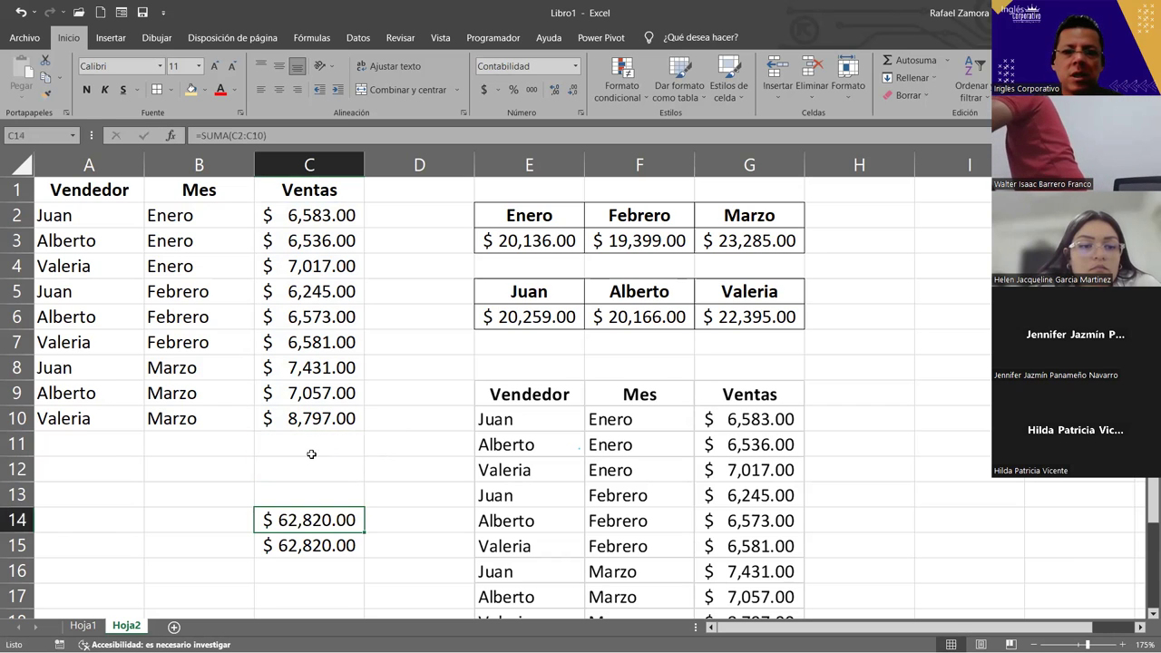
Insert an AutoSum total in C11 and move it down to C13.
{"action": "left_click", "coordinate": [321, 436]}
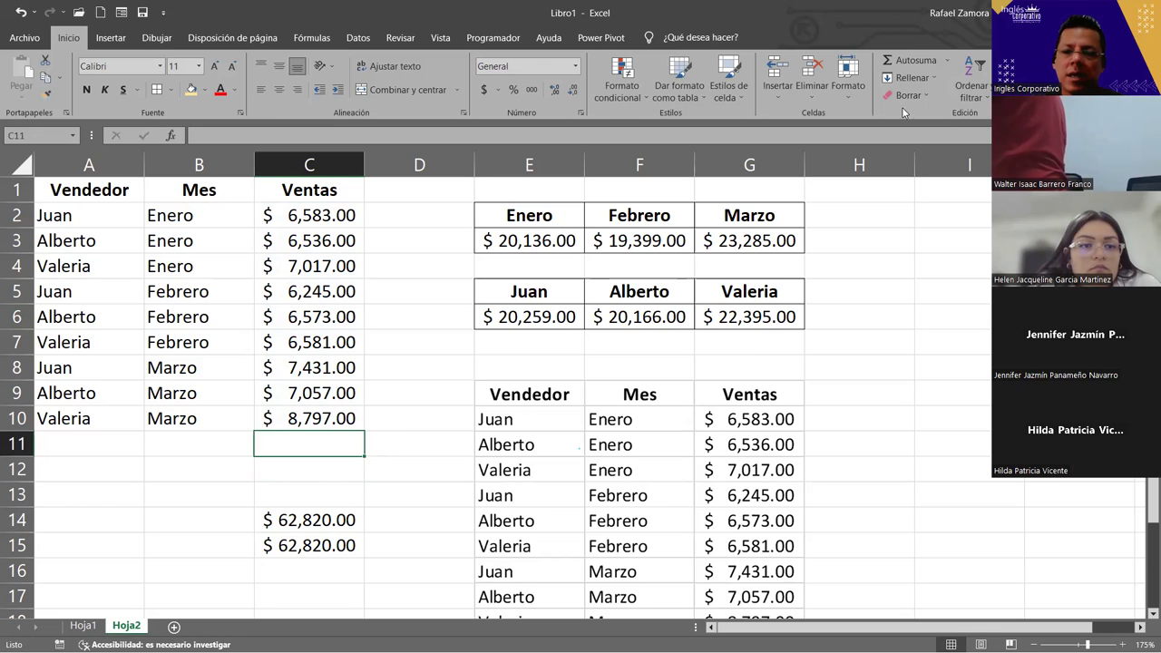
{"action": "left_click", "coordinate": [896, 61]}
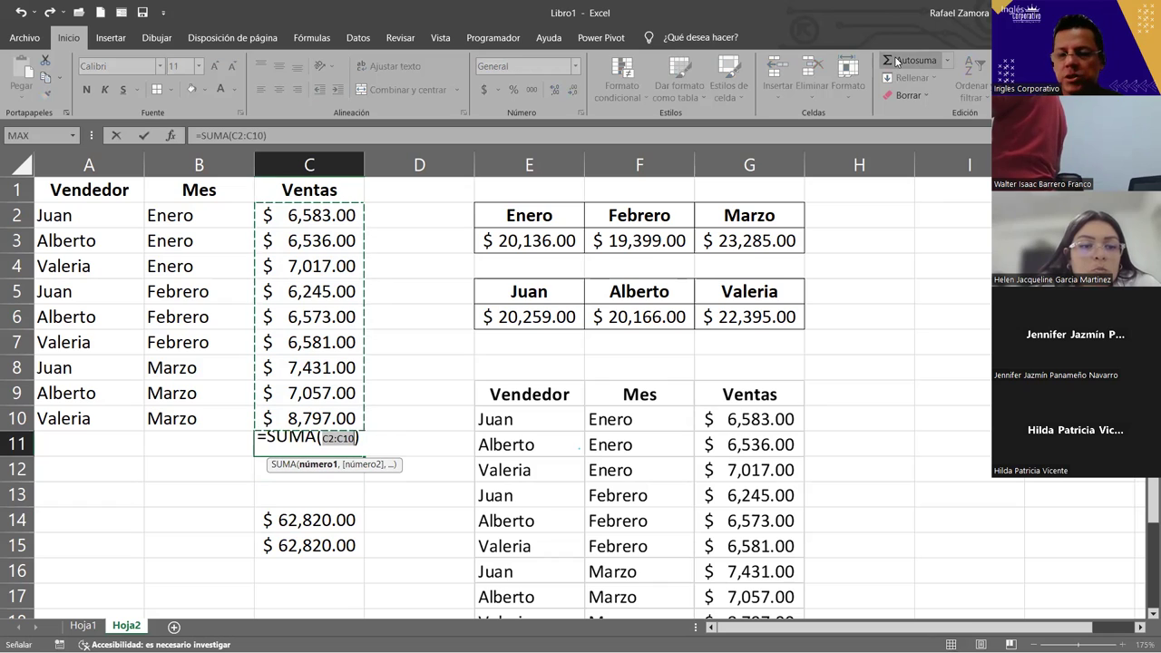
{"action": "key", "text": "Return"}
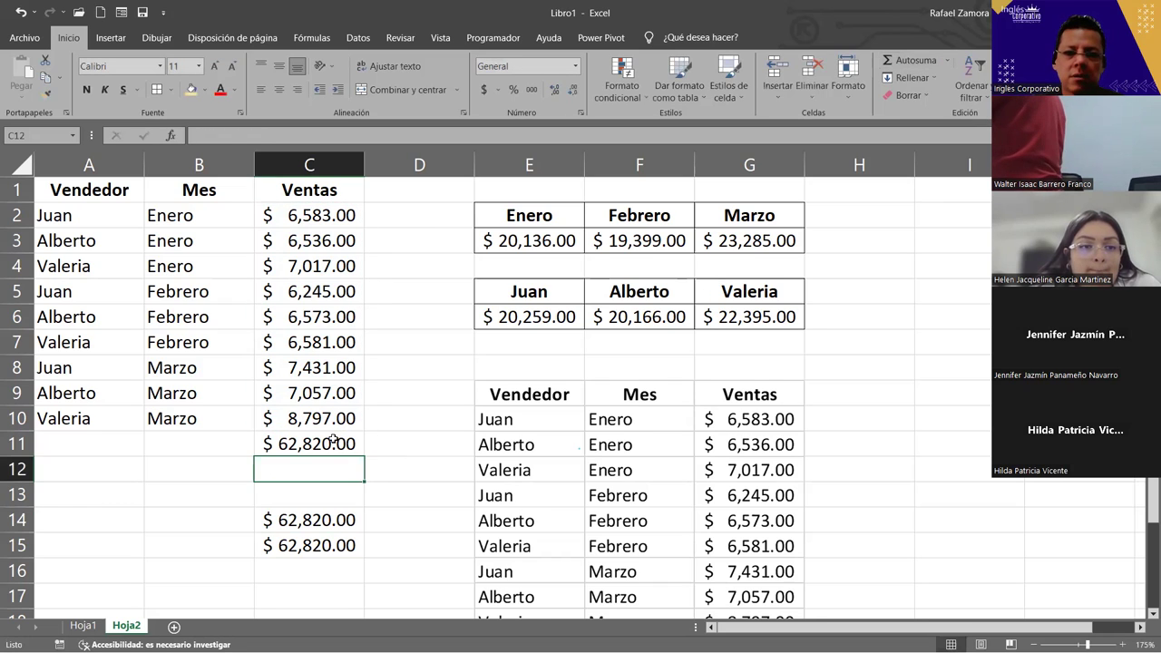
{"action": "left_click", "coordinate": [330, 444]}
{"action": "left_click_drag", "start_coordinate": [322, 482], "coordinate": [325, 506]}
Add another SUMA total in C11 with Alt+= and move it to C12.
{"action": "left_click", "coordinate": [329, 443]}
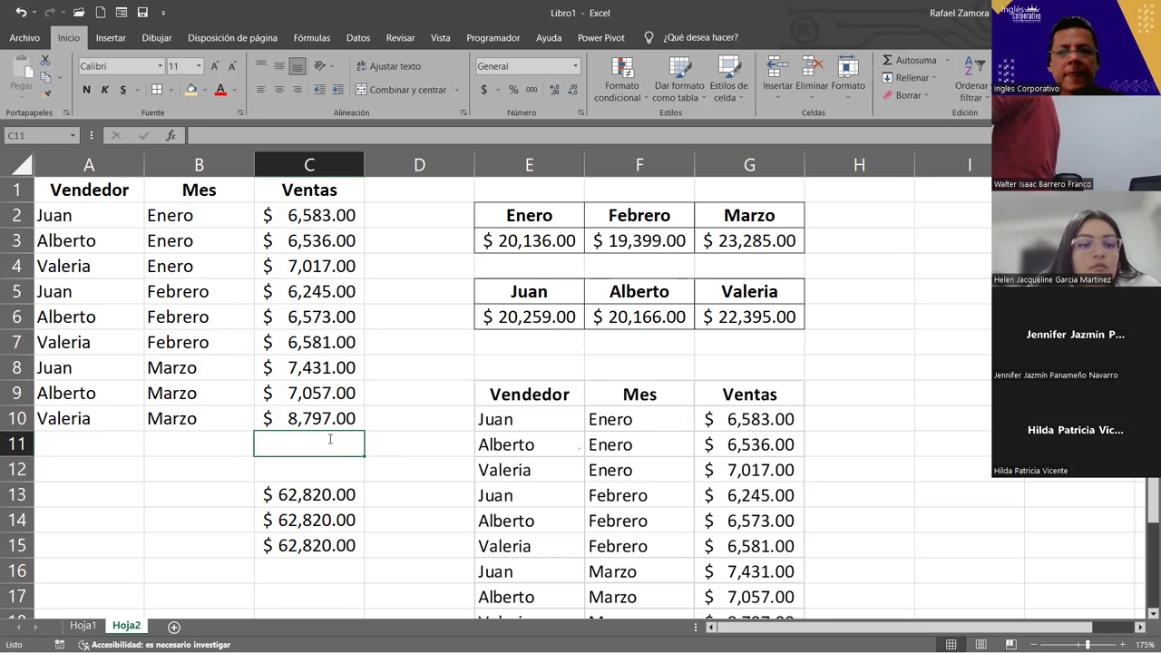
{"action": "key", "text": "alt+equal"}
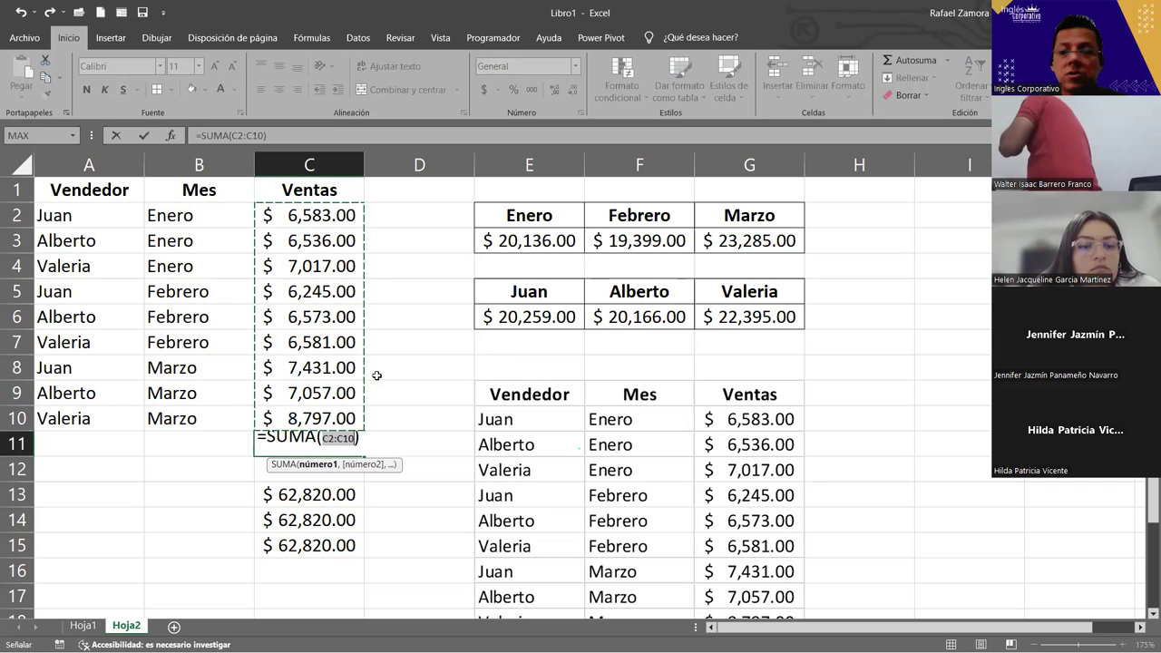
{"action": "key", "text": "Return"}
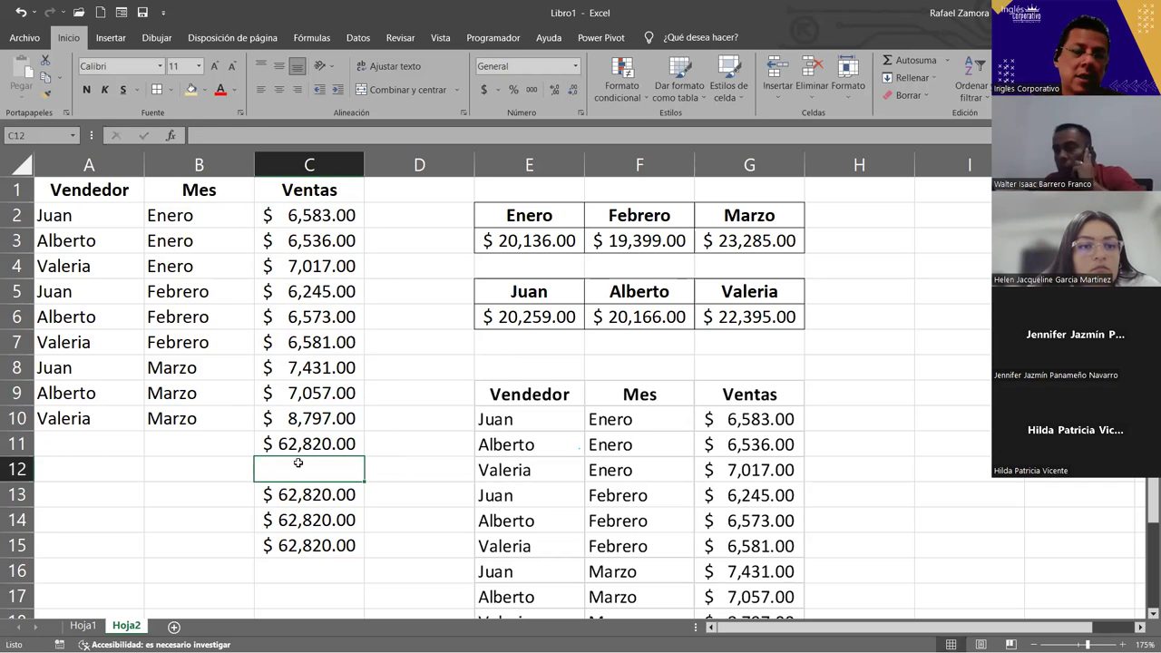
{"action": "left_click", "coordinate": [309, 444]}
{"action": "left_click_drag", "start_coordinate": [314, 455], "coordinate": [328, 461]}
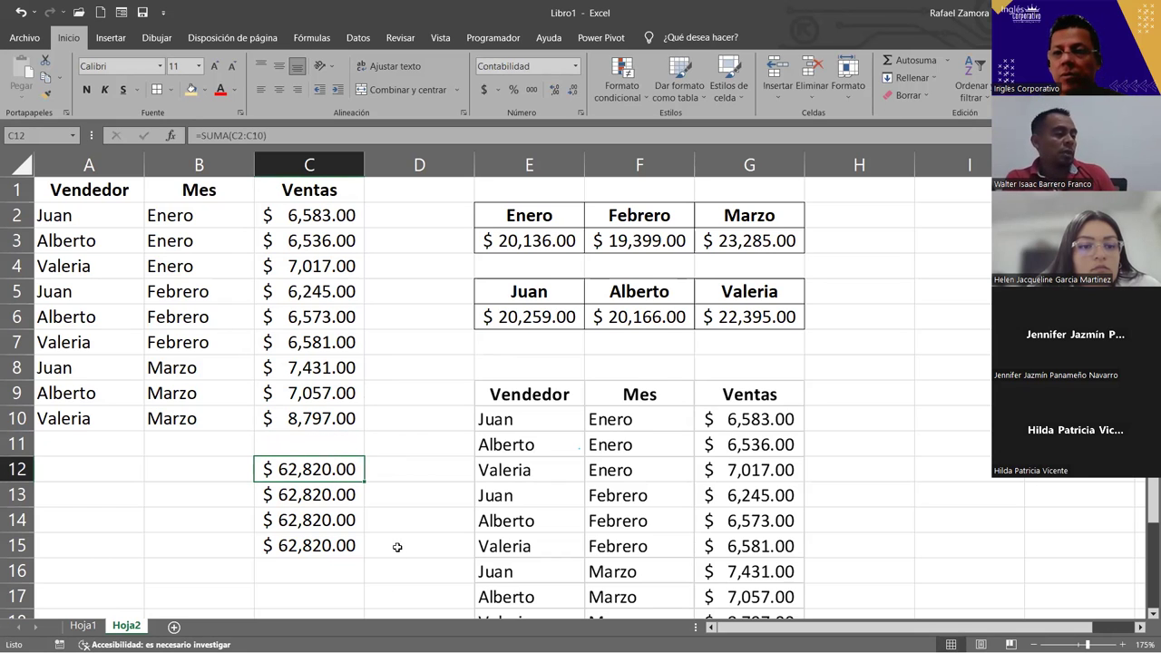
Compare the plus formula in C15 with the SUMA formula in C14.
{"action": "double_click", "coordinate": [332, 547]}
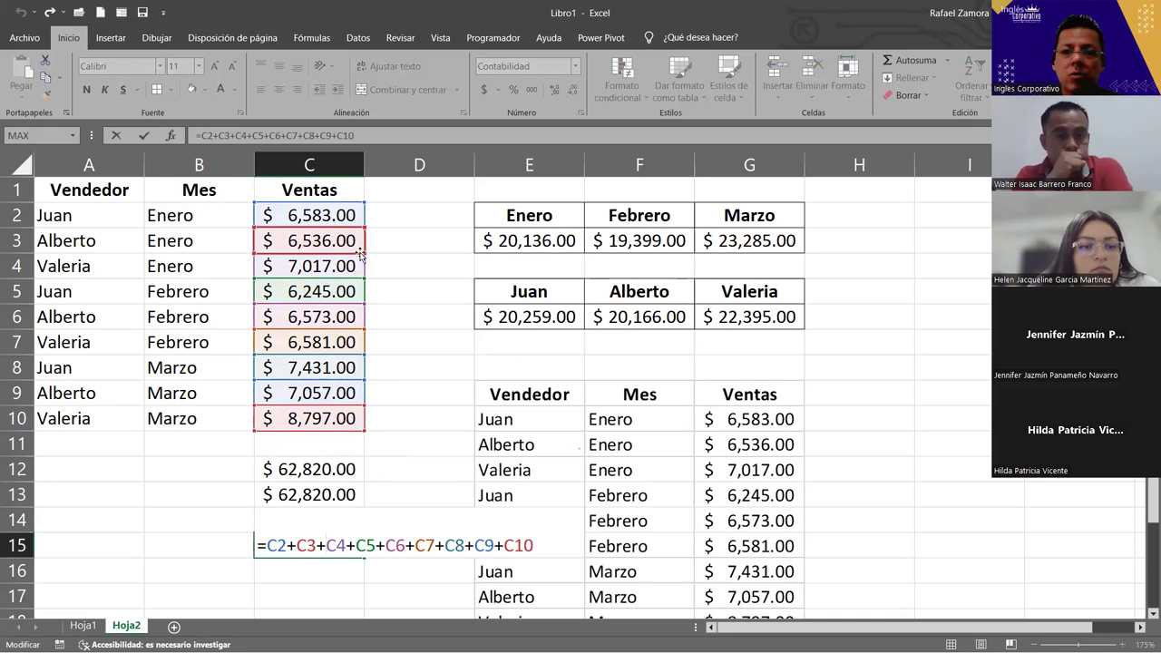
{"action": "key", "text": "Escape"}
{"action": "left_click", "coordinate": [345, 516]}
{"action": "double_click", "coordinate": [347, 520]}
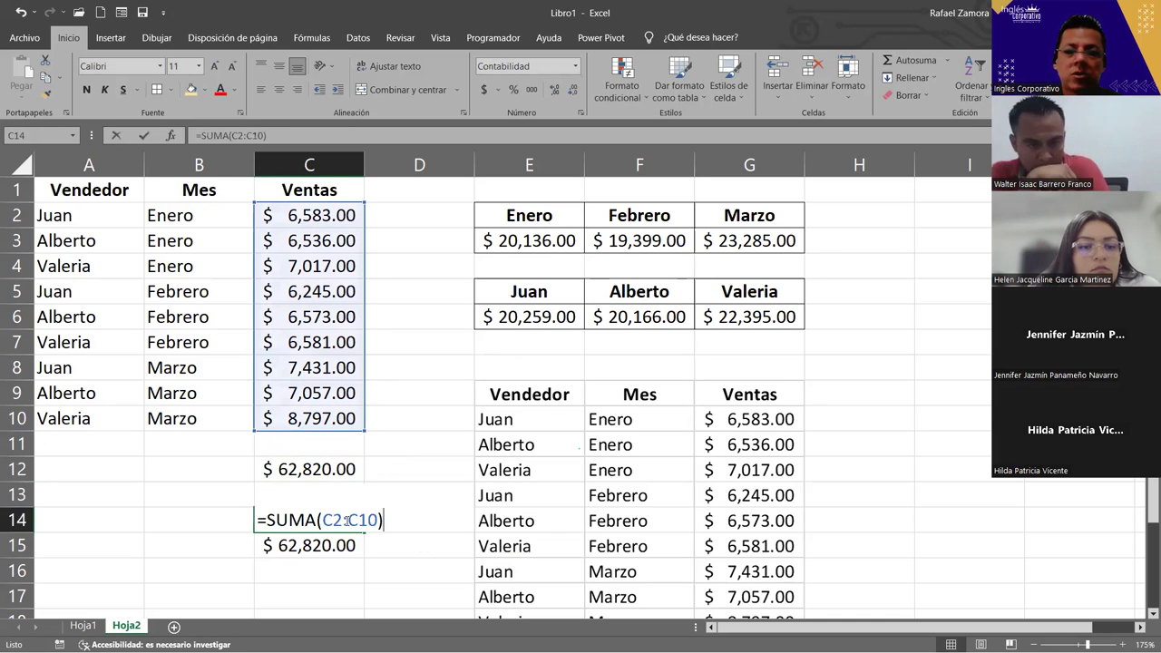
{"action": "double_click", "coordinate": [305, 520]}
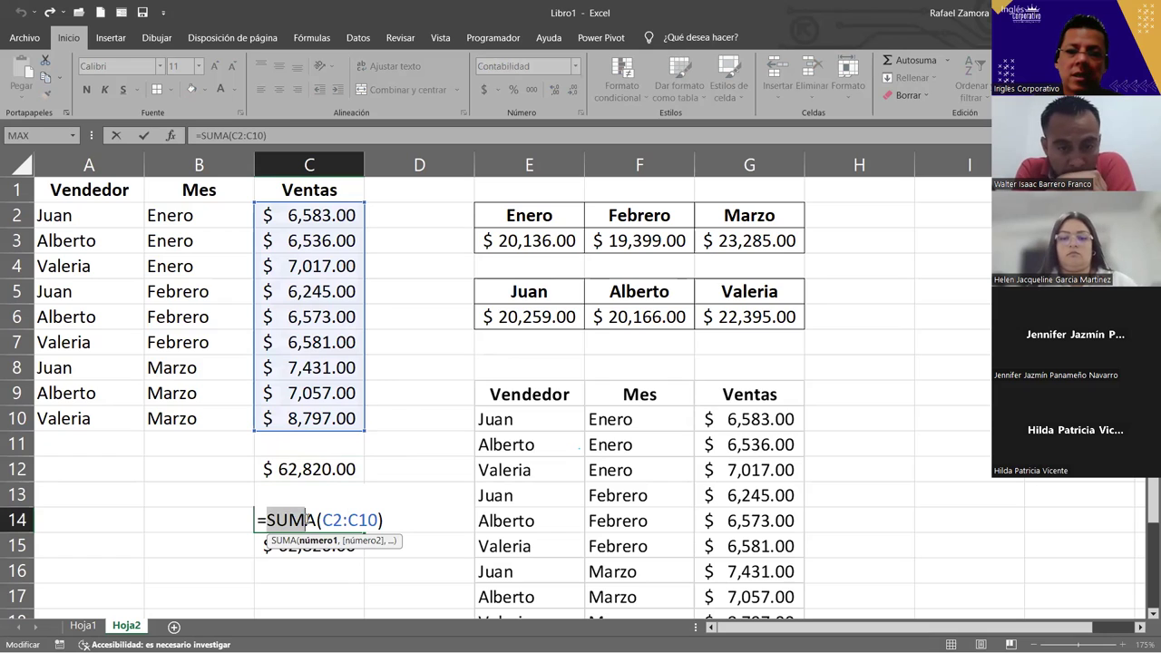
{"action": "key", "text": "Escape"}
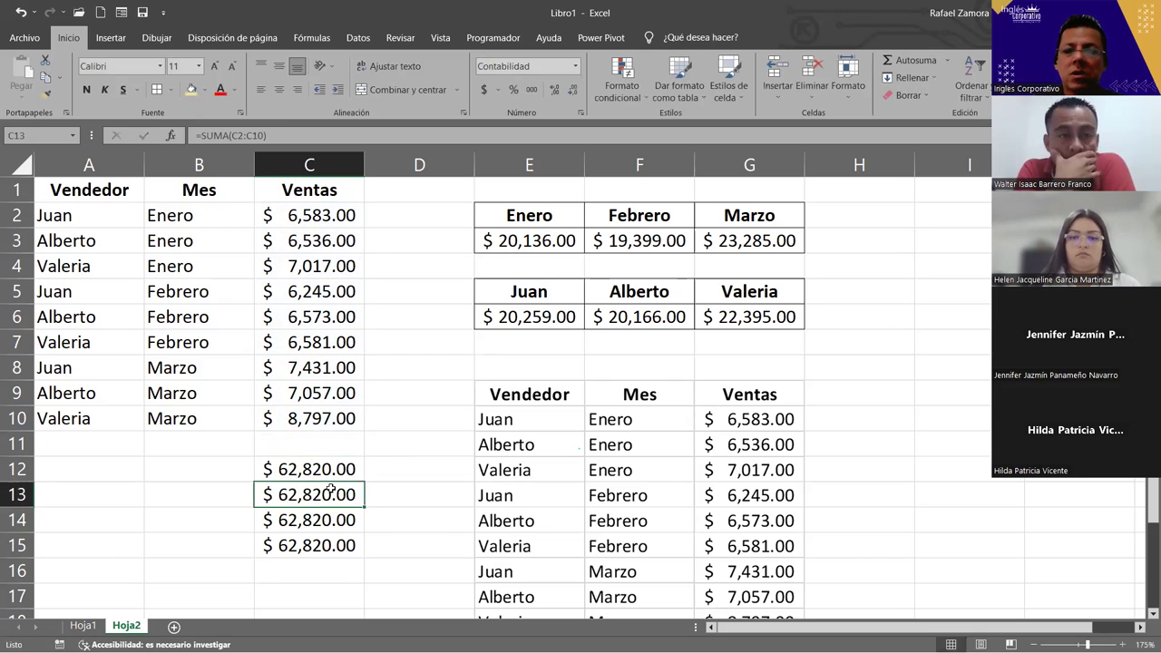
Check the C13 and C12 formulas, undo an accidental move, and select C12:C14.
{"action": "left_click_drag", "start_coordinate": [332, 461], "coordinate": [332, 487]}
{"action": "double_click", "coordinate": [325, 495]}
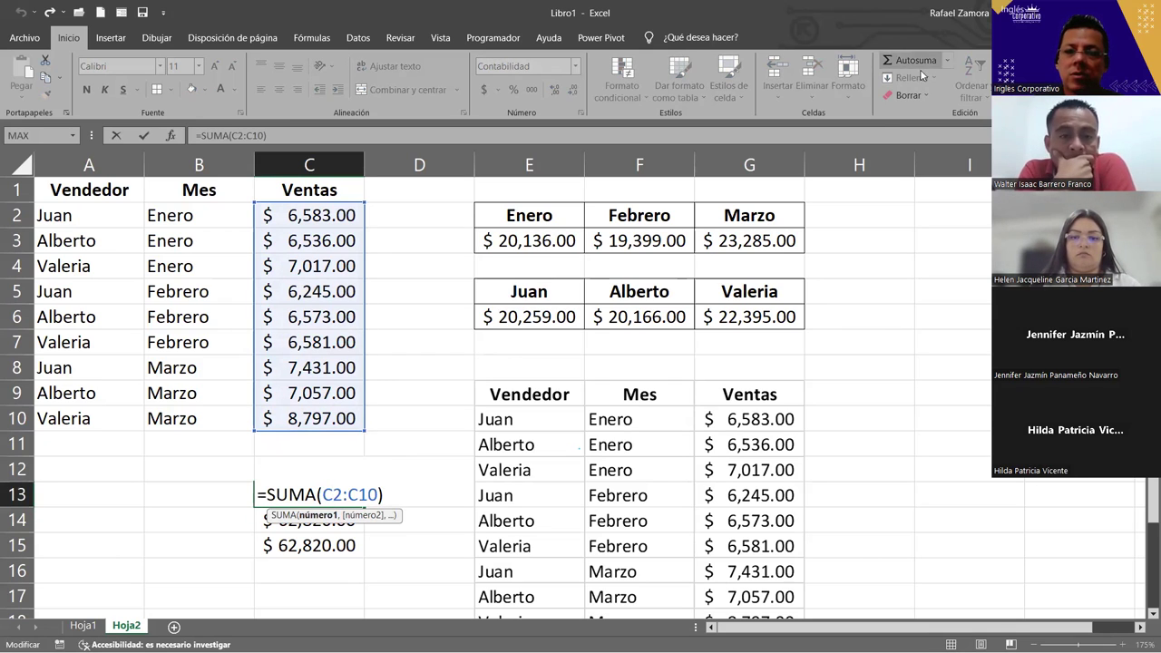
{"action": "key", "text": "Escape"}
{"action": "key", "text": "ctrl+z"}
{"action": "left_click", "coordinate": [343, 474]}
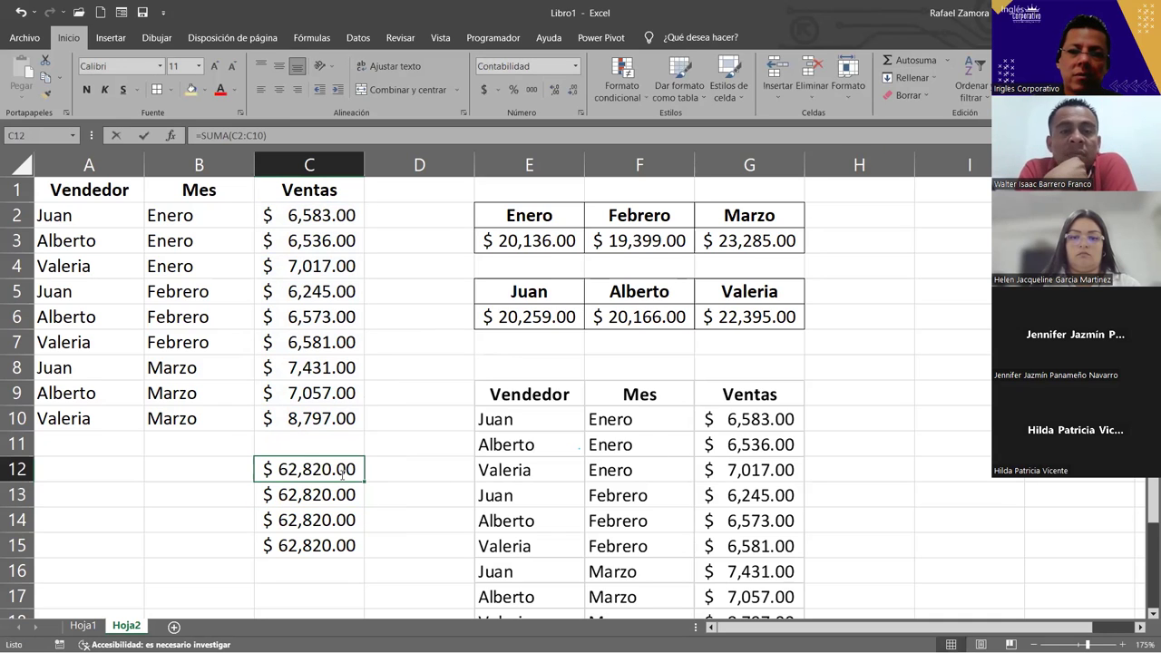
{"action": "double_click", "coordinate": [343, 474]}
{"action": "key", "text": "Escape"}
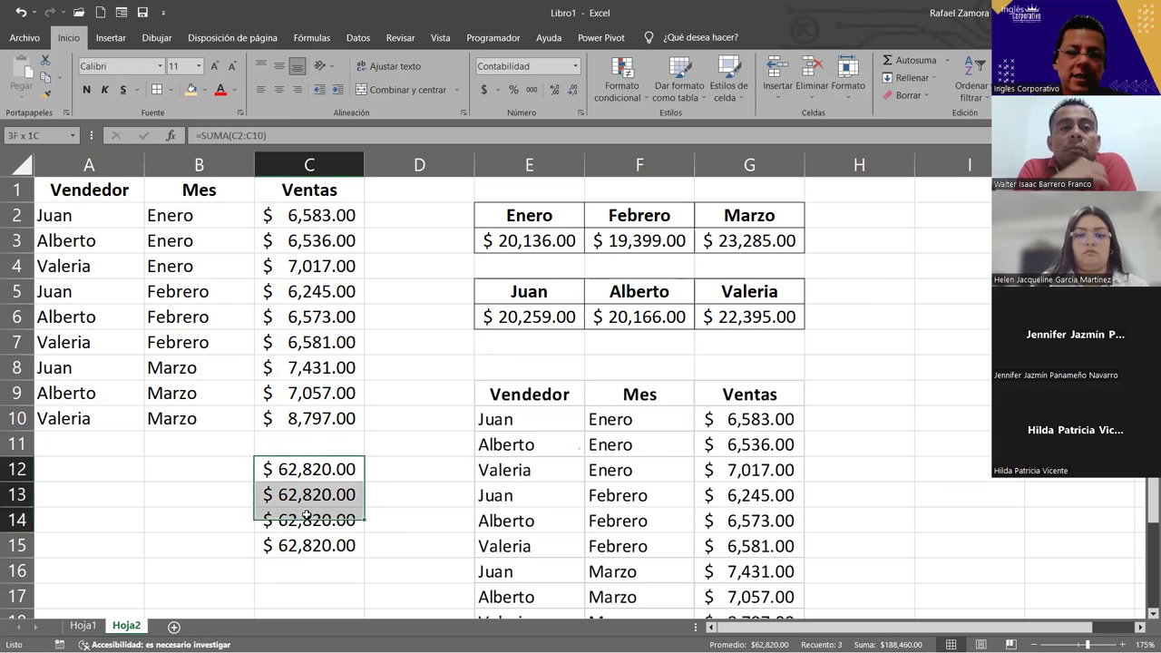
{"action": "left_click_drag", "start_coordinate": [311, 469], "coordinate": [307, 518]}
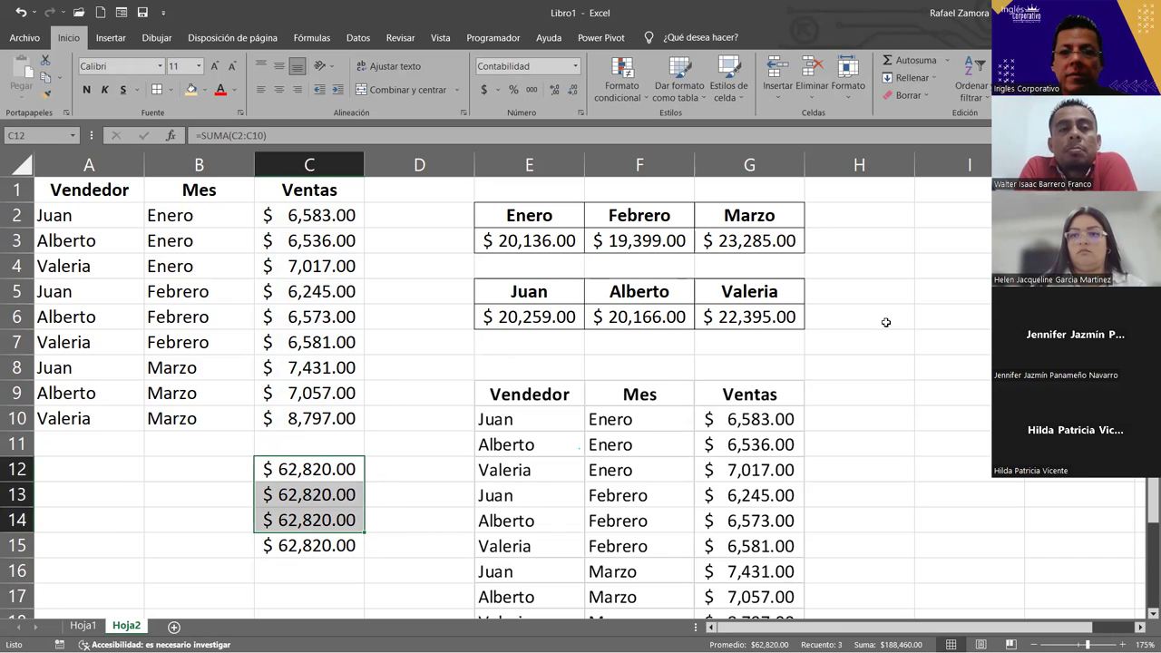
Sum the month totals E3:G3 into H3 for a $62,820.00 grand total.
{"action": "left_click", "coordinate": [858, 246]}
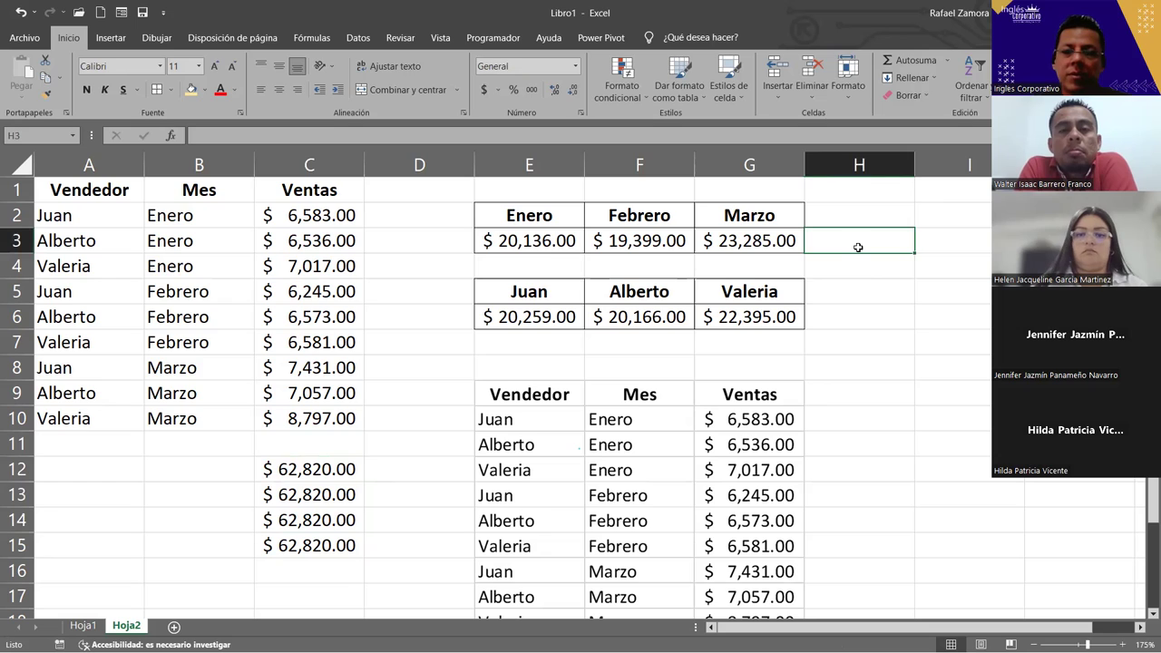
{"action": "type", "text": "="}
{"action": "key", "text": "Left"}
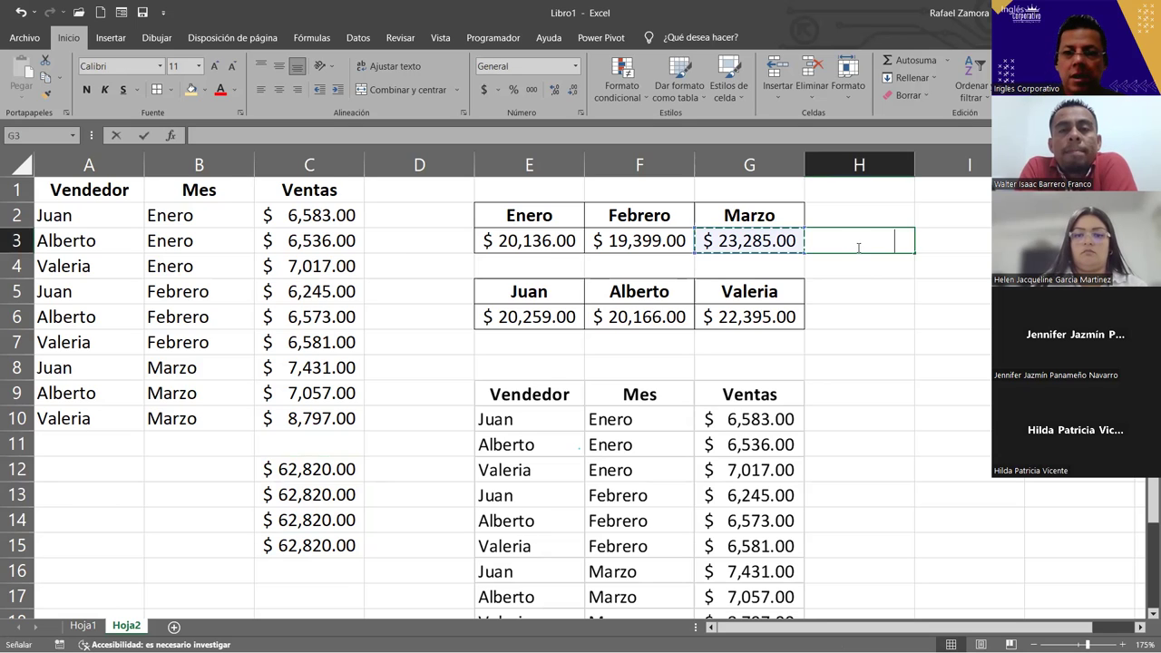
{"action": "key", "text": "alt+equal"}
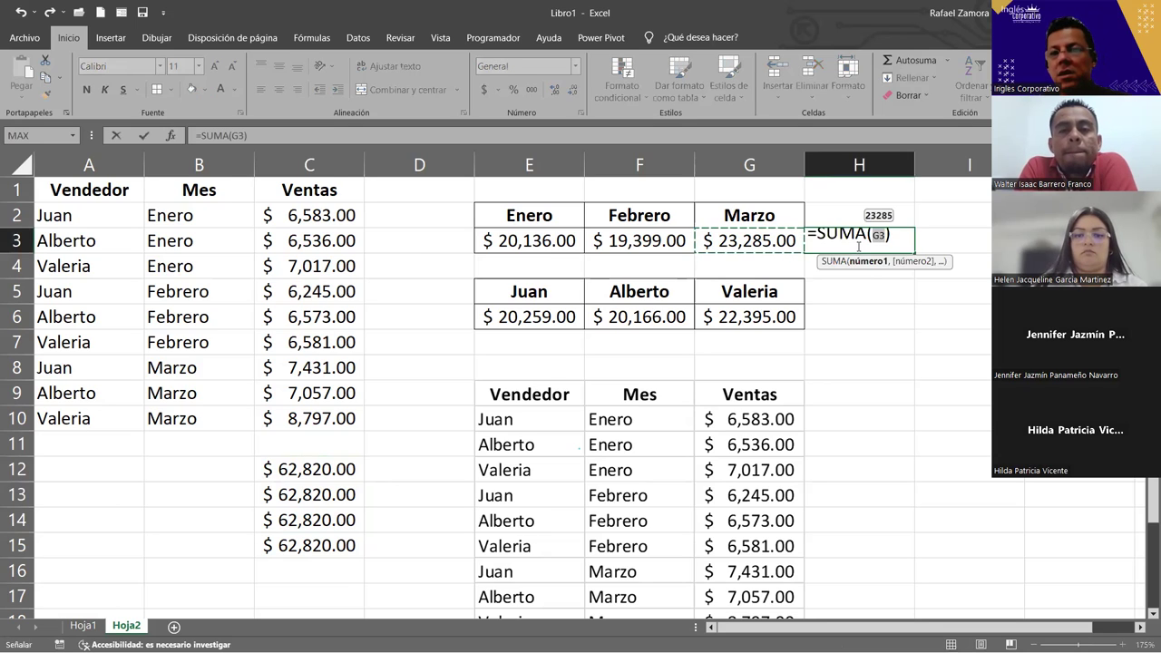
{"action": "key", "text": "Escape"}
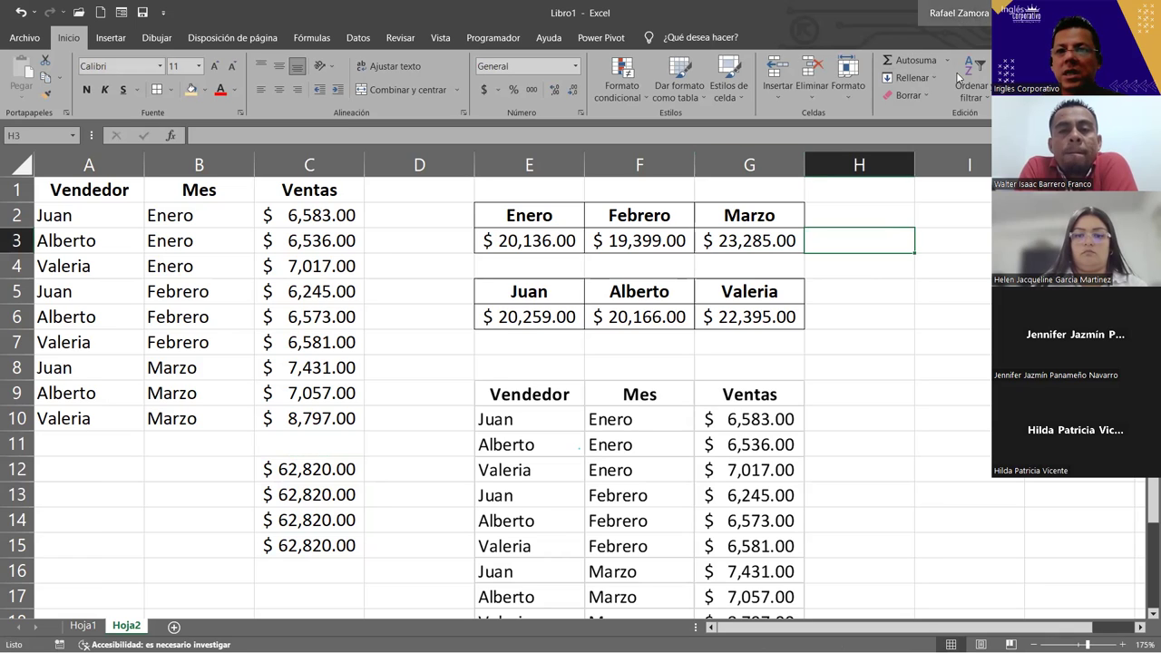
{"action": "key", "text": "alt+equal"}
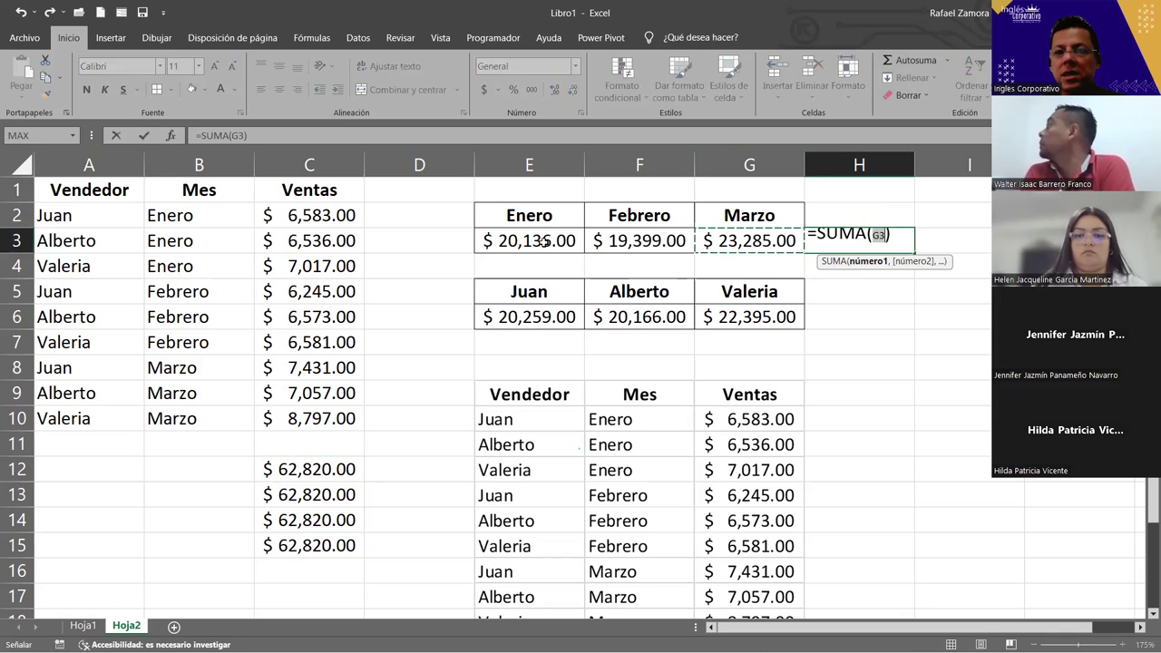
{"action": "left_click", "coordinate": [545, 240]}
{"action": "left_click", "coordinate": [726, 229], "text": "shift"}
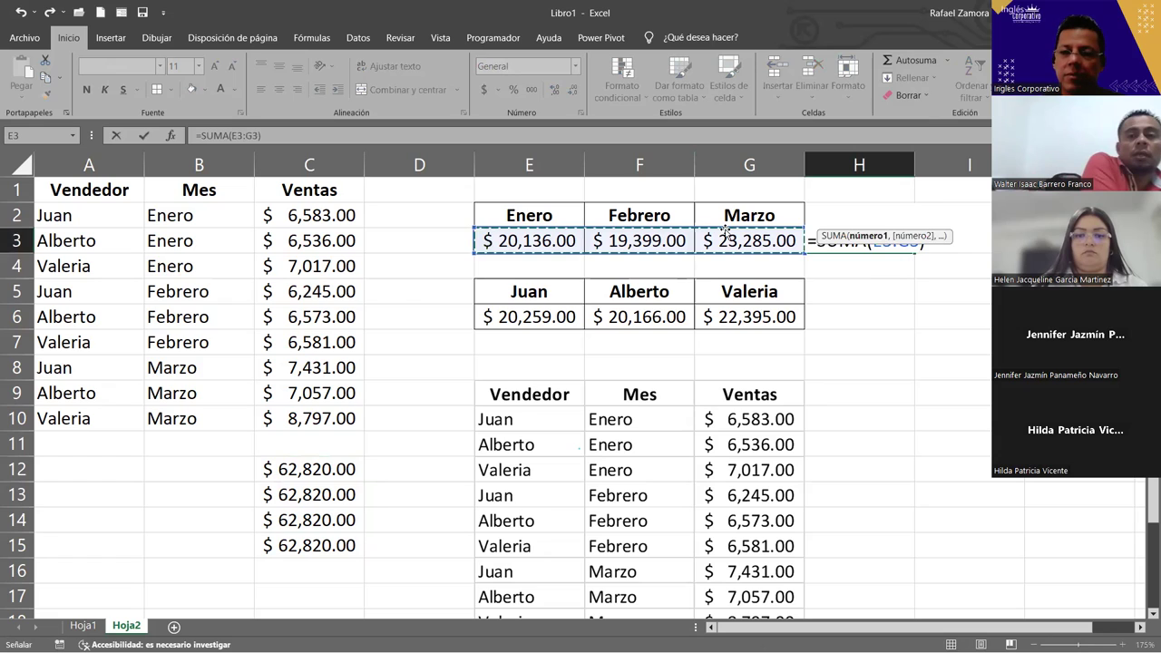
{"action": "key", "text": "Return"}
Sum the seller totals E6:G6 into H6 with Alt+=, giving $62,820.00.
{"action": "left_click", "coordinate": [861, 309]}
{"action": "key", "text": "alt+equal"}
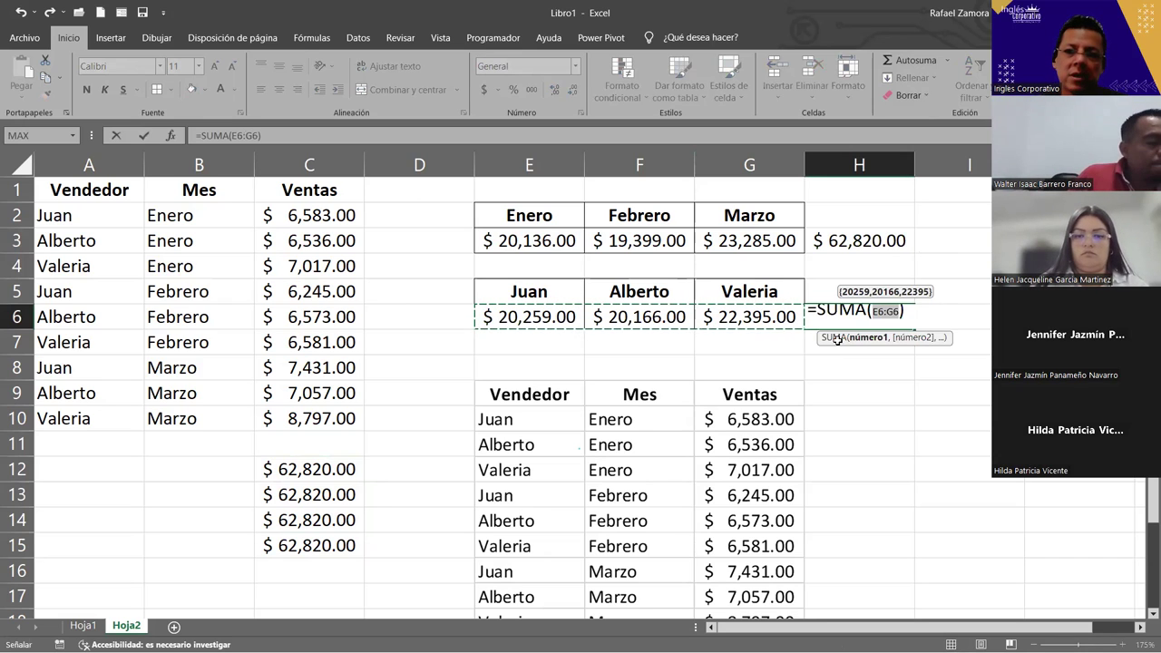
{"action": "key", "text": "Return"}
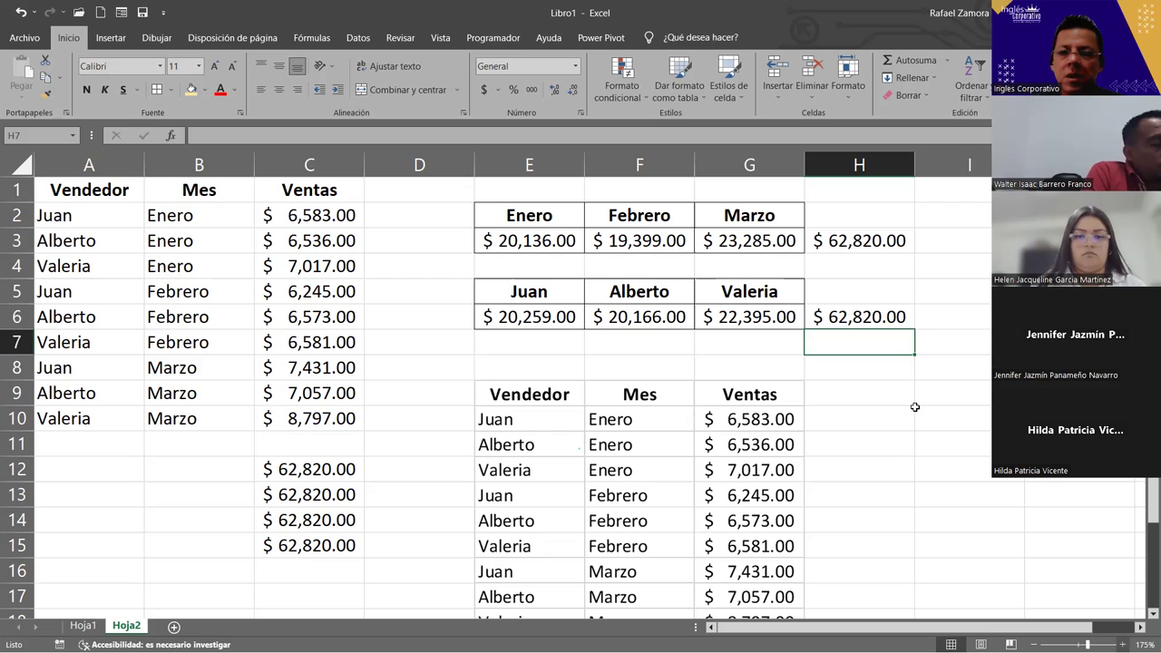
{"action": "left_click", "coordinate": [290, 442]}
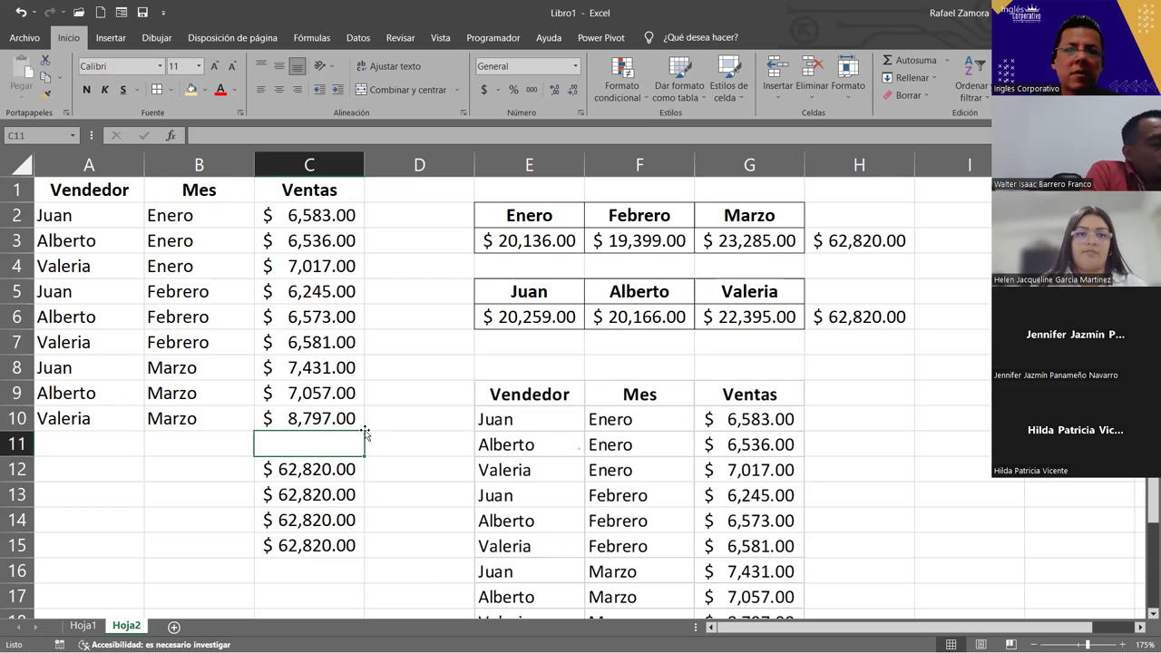
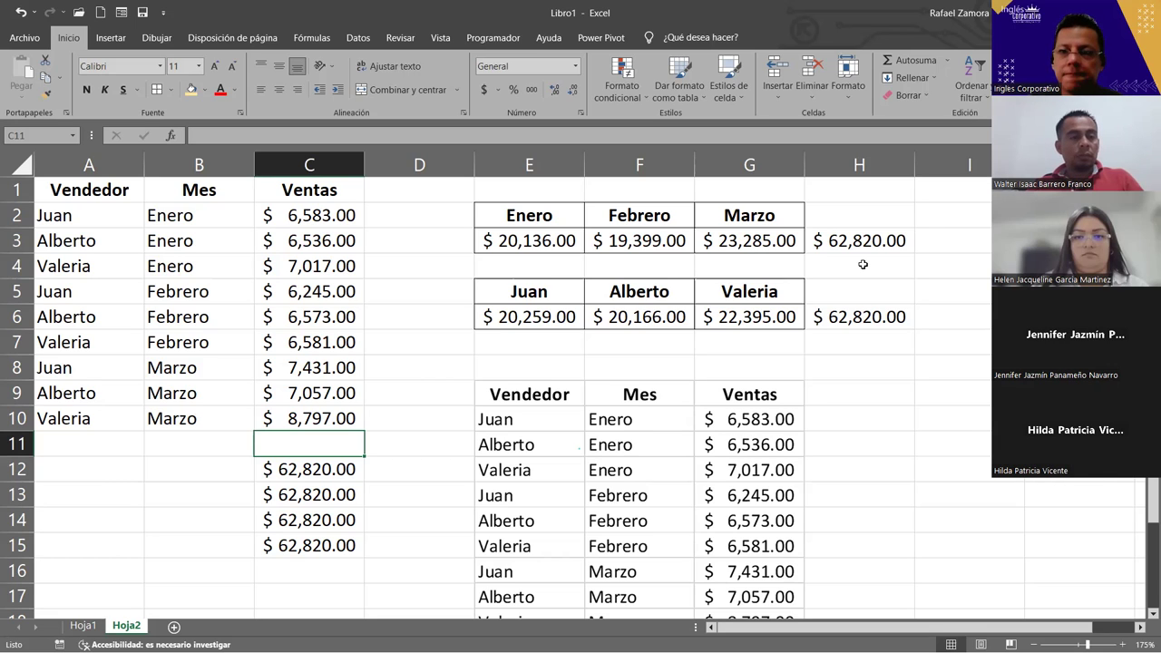
Check the cells around the totals, including the SUMA total formula in C12.
{"action": "left_click", "coordinate": [822, 421]}
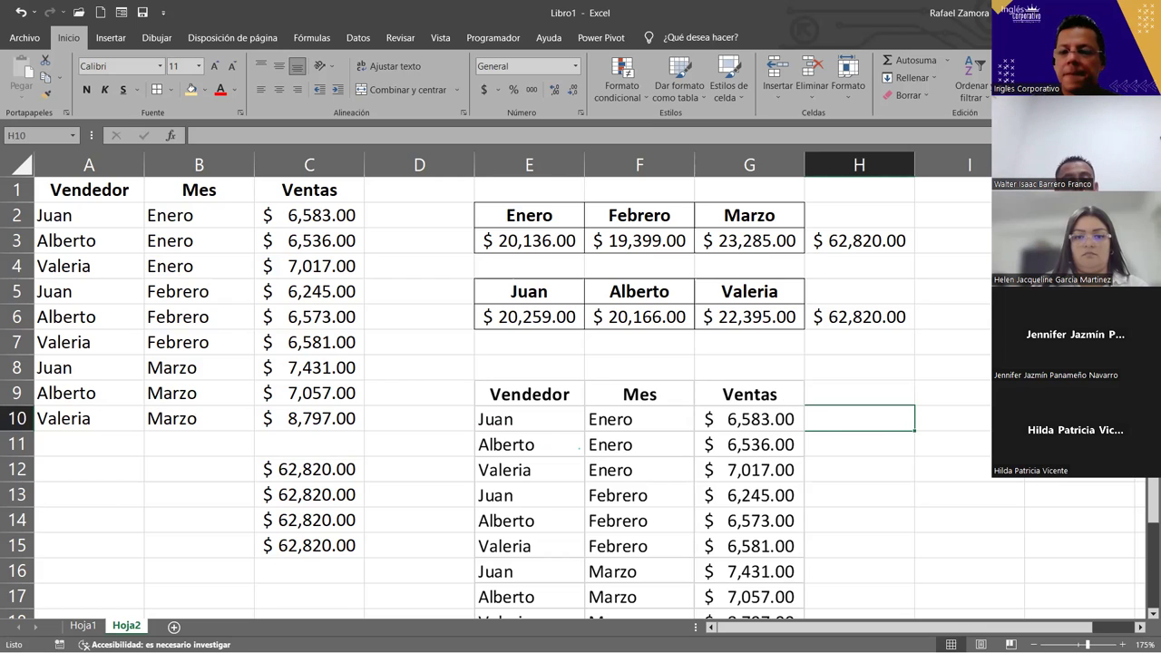
{"action": "left_click", "coordinate": [215, 312]}
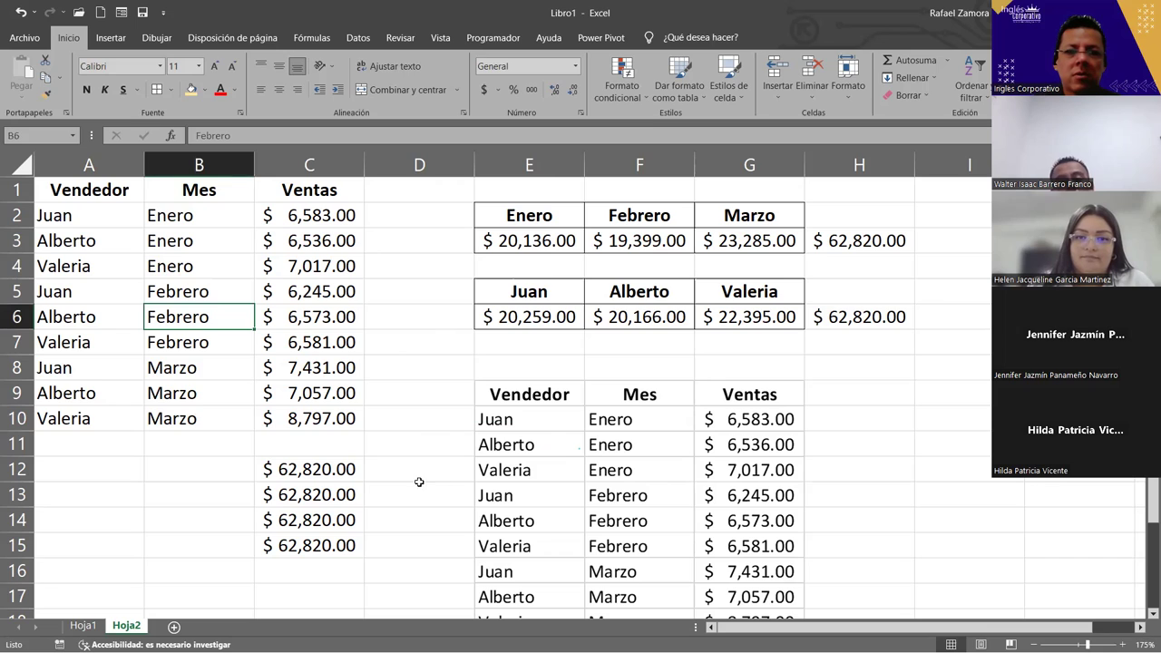
{"action": "left_click", "coordinate": [327, 469]}
Try B2 instead of C2 in E3's Enero total, undo it, and add sheet Hoja3.
{"action": "double_click", "coordinate": [560, 241]}
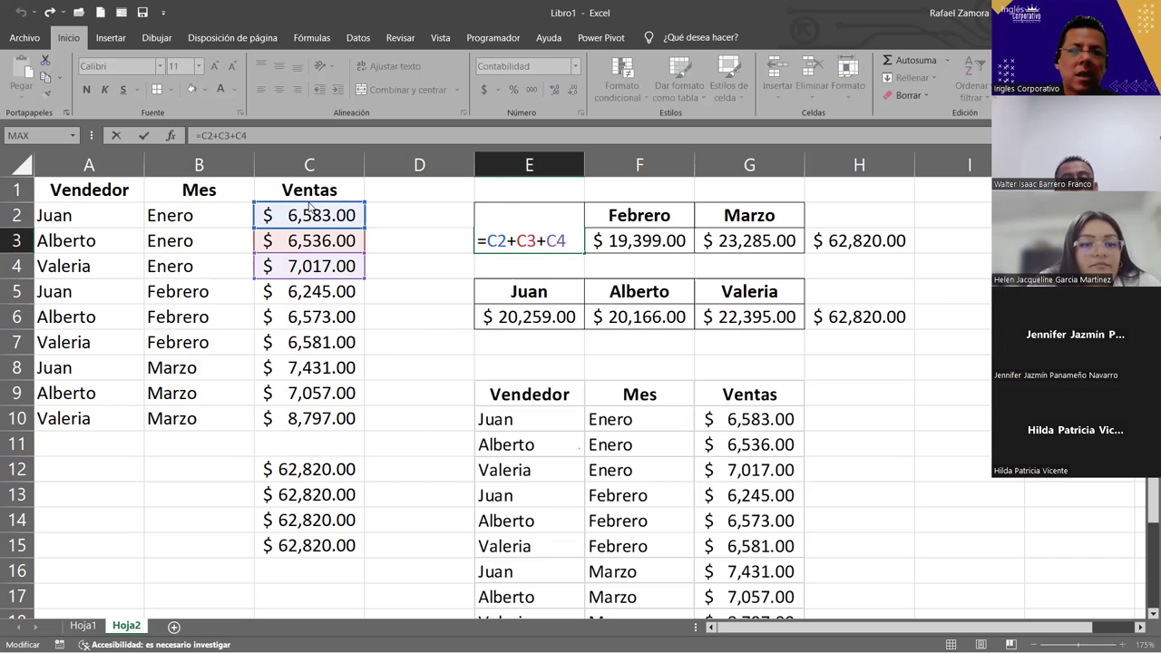
{"action": "left_click", "coordinate": [181, 215]}
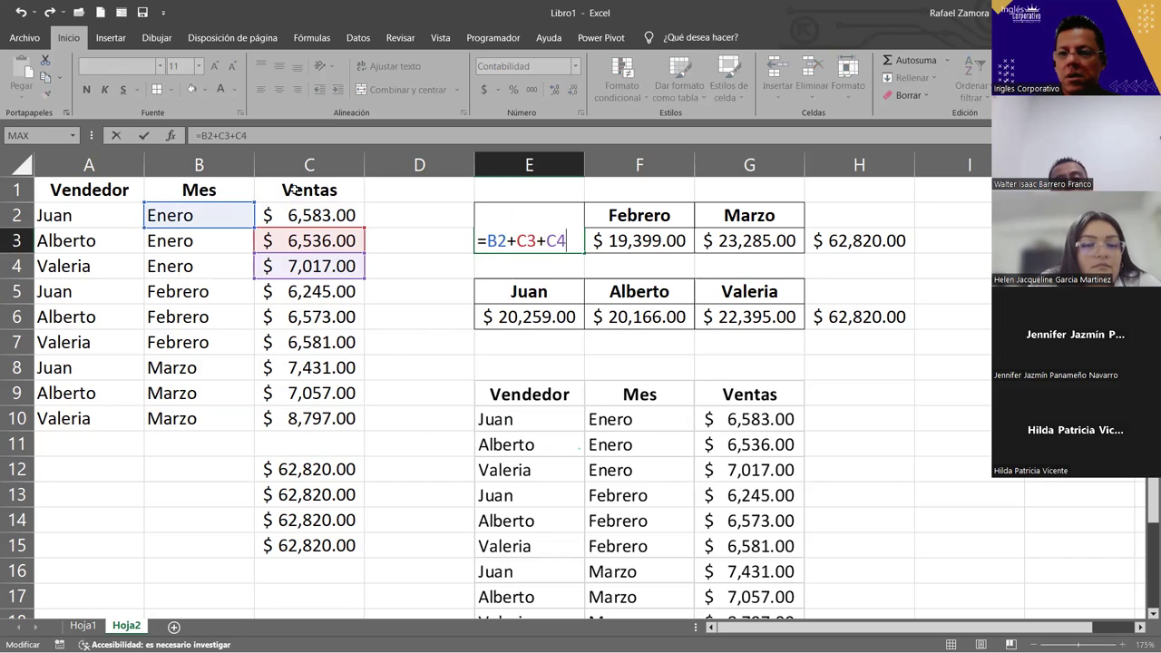
{"action": "key", "text": "Return"}
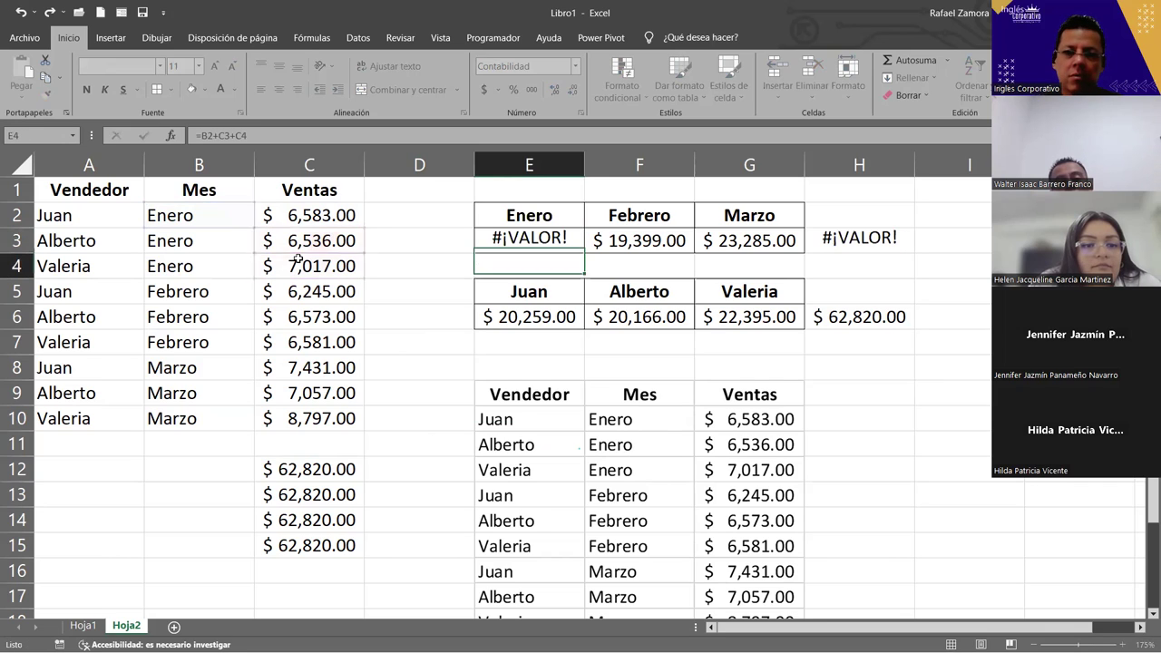
{"action": "key", "text": "ctrl+z"}
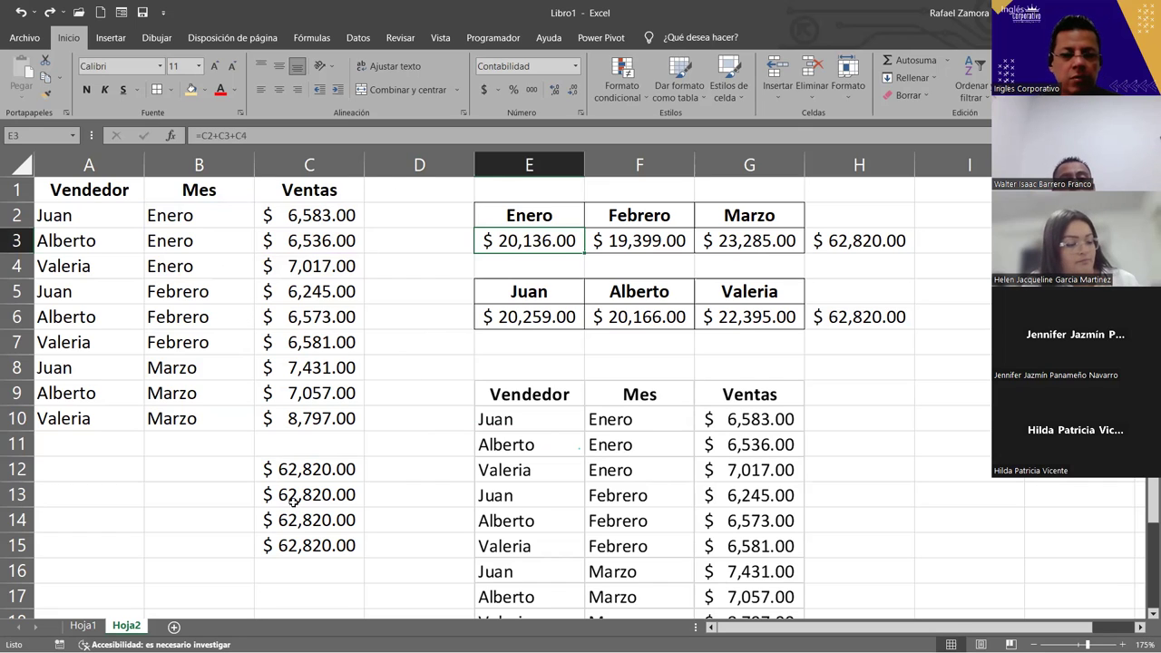
{"action": "left_click", "coordinate": [173, 626]}
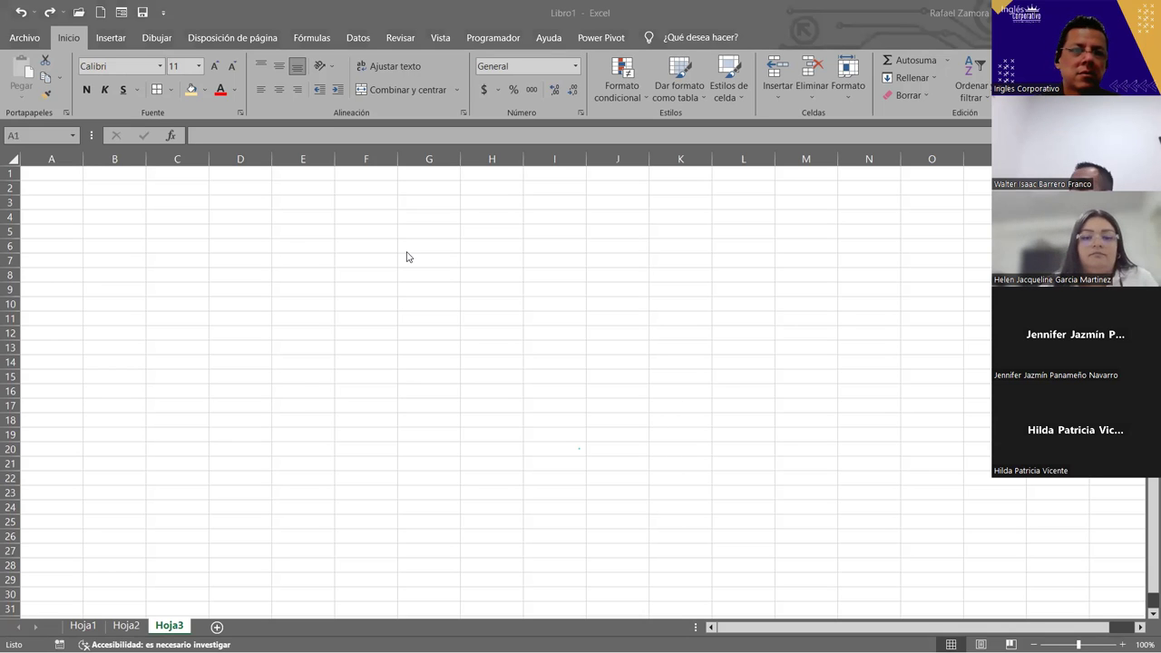
Type the headers Precio, Descuento and Total into A1:C1.
{"action": "scroll", "coordinate": [172, 246], "scroll_direction": "up", "scroll_amount": 5}
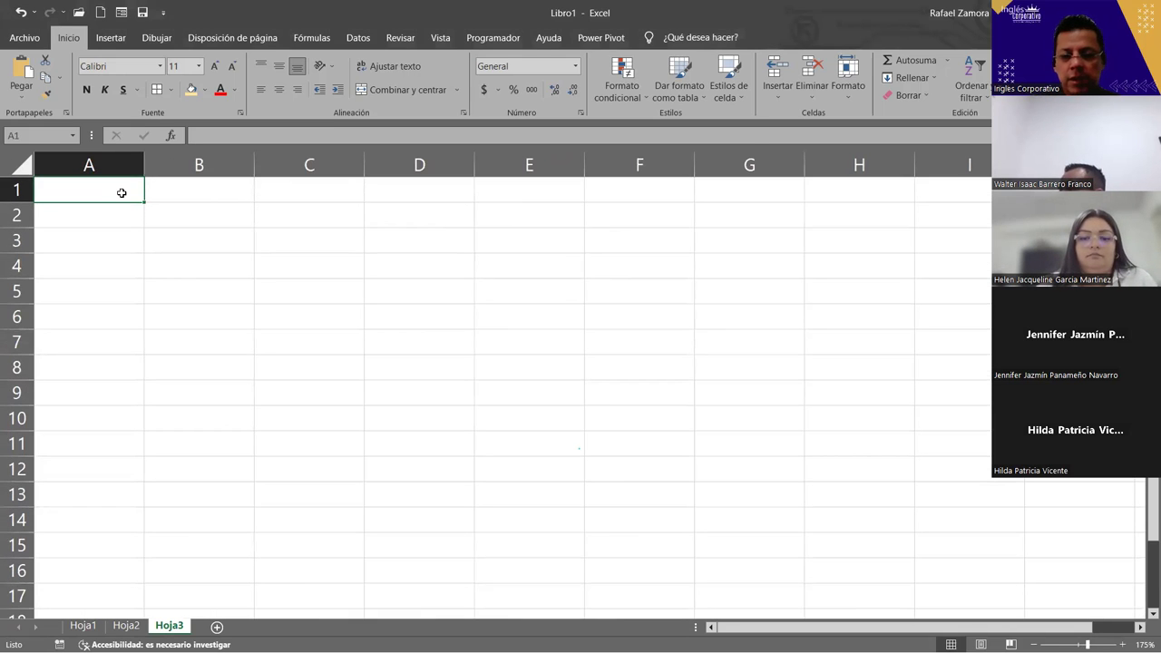
{"action": "type", "text": "pRECIO"}
{"action": "key", "text": "Return"}
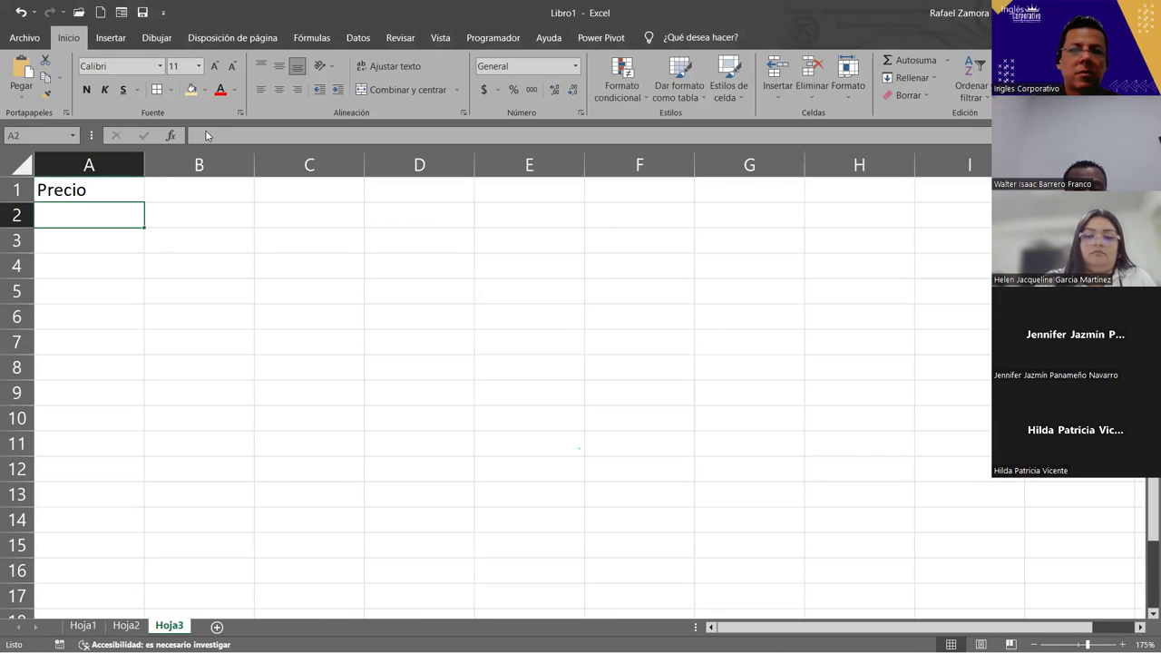
{"action": "left_click", "coordinate": [229, 200]}
{"action": "type", "text": "Descuentro"}
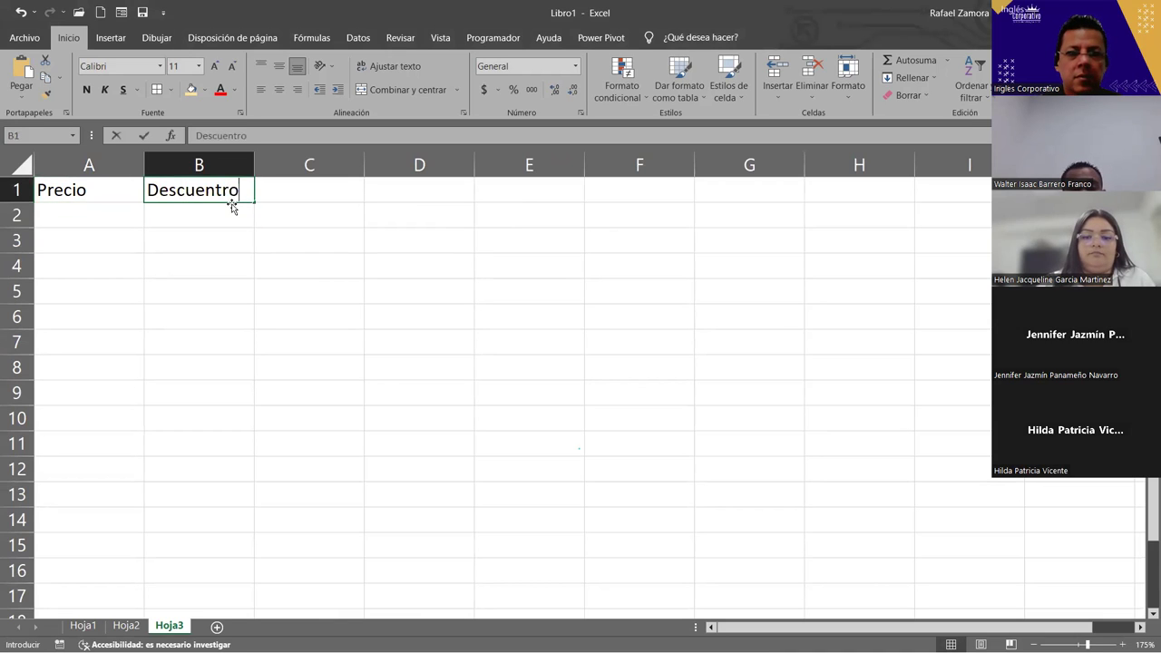
{"action": "key", "text": "BackSpace"}
{"action": "key", "text": "BackSpace"}
{"action": "type", "text": "o"}
{"action": "key", "text": "Tab"}
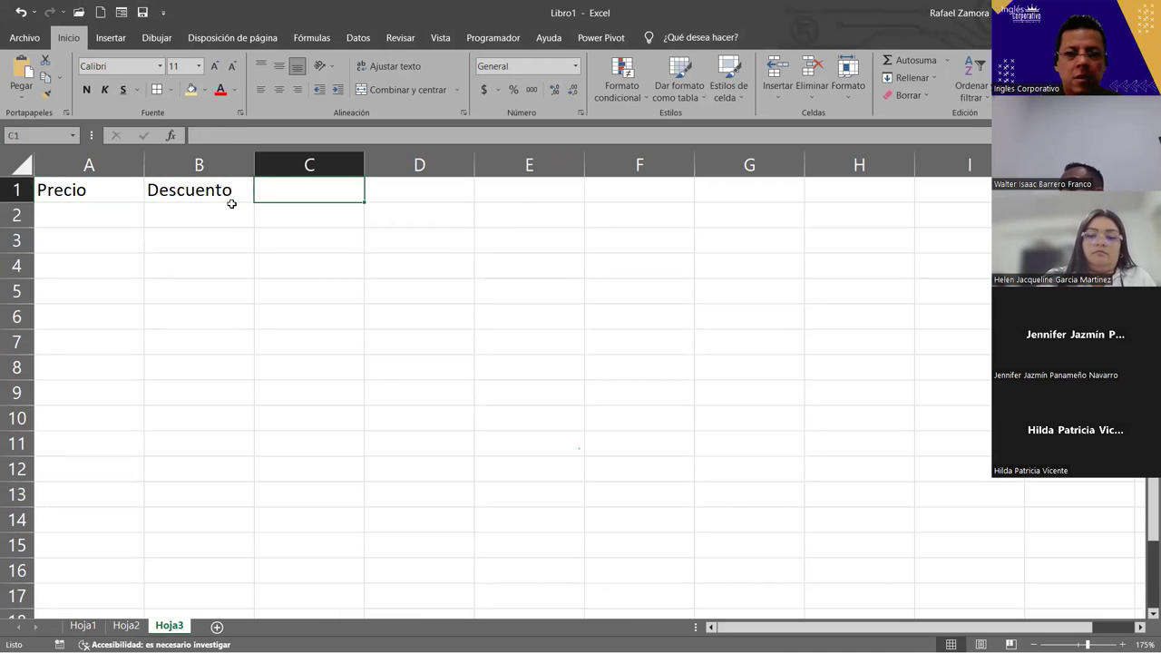
{"action": "type", "text": "Total"}
{"action": "key", "text": "Return"}
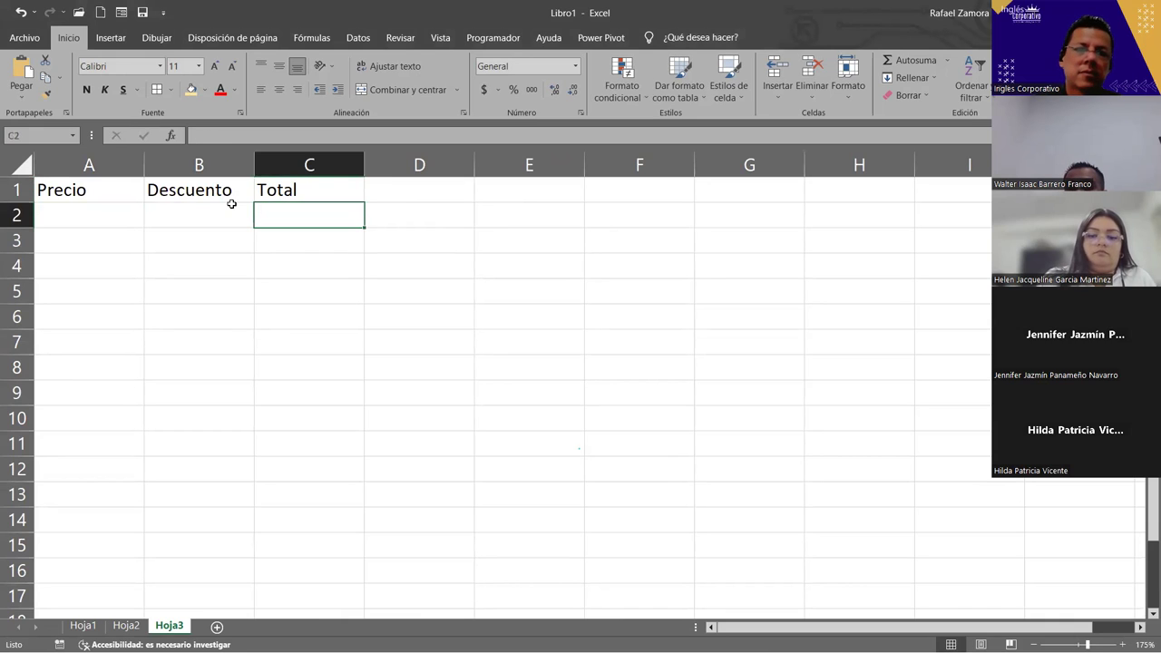
Centre the A1:C1 headers and make them bold.
{"action": "left_click_drag", "start_coordinate": [107, 184], "coordinate": [273, 190]}
{"action": "left_click", "coordinate": [278, 89]}
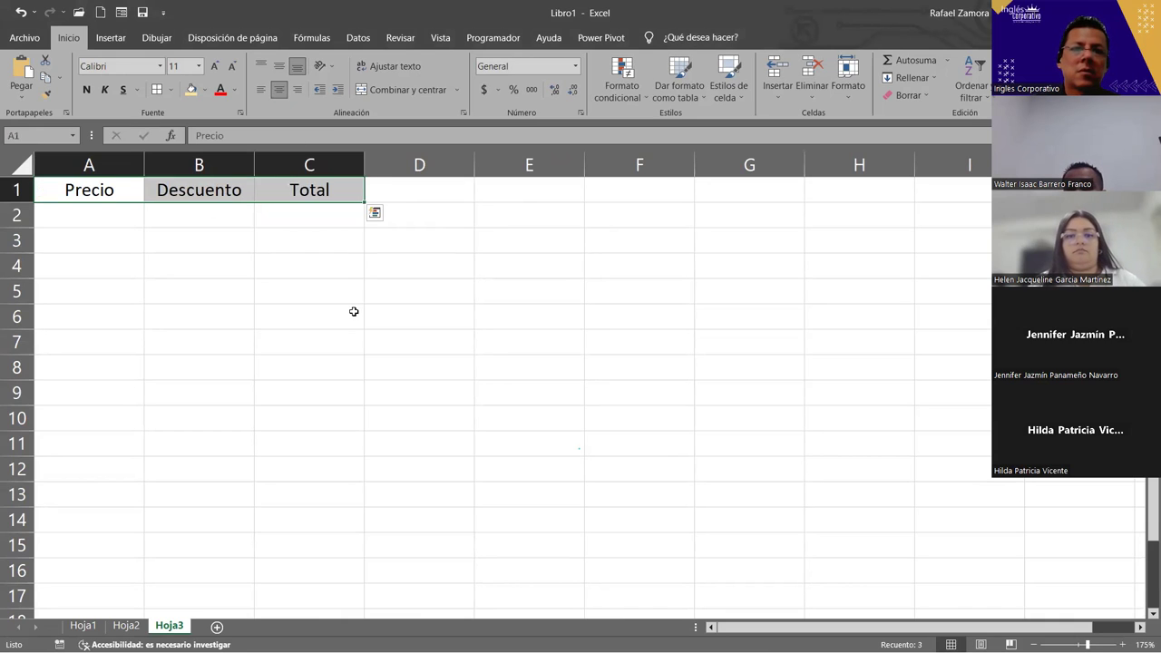
{"action": "left_click", "coordinate": [353, 311]}
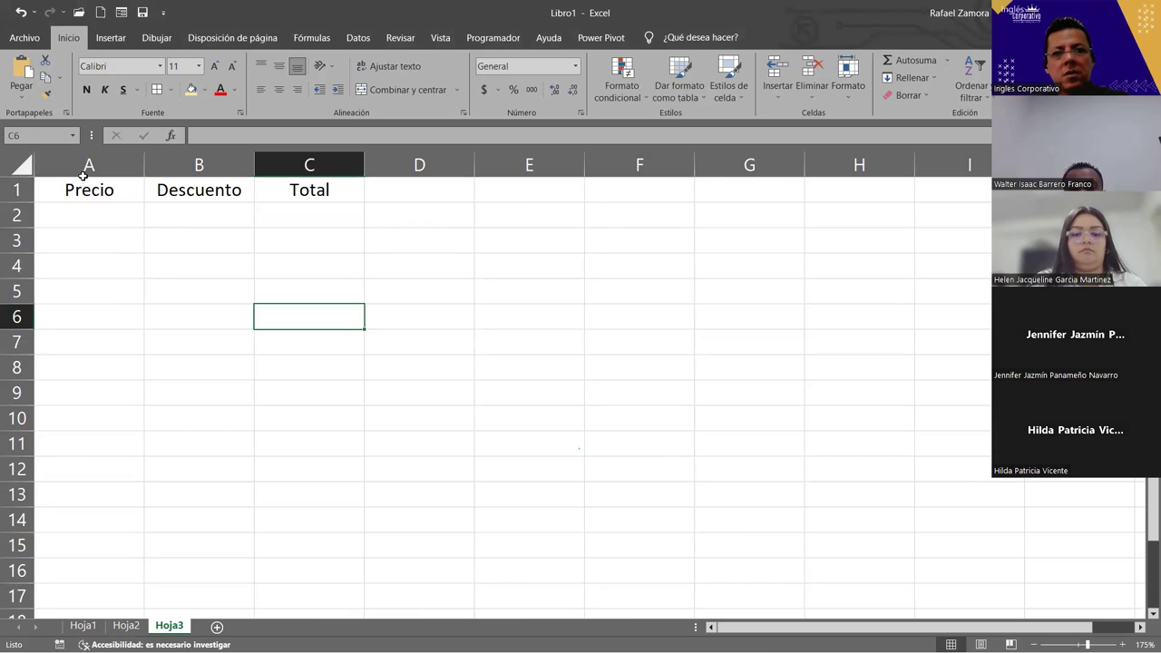
{"action": "left_click_drag", "start_coordinate": [84, 187], "coordinate": [263, 189]}
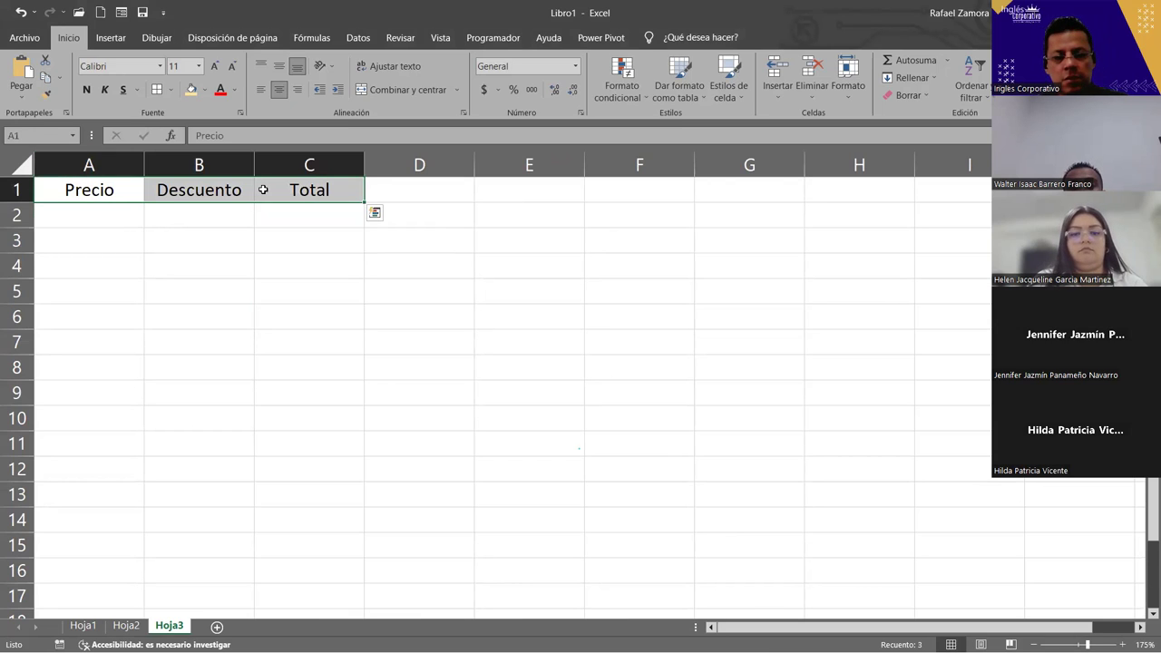
{"action": "key", "text": "ctrl+n"}
{"action": "left_click", "coordinate": [293, 317]}
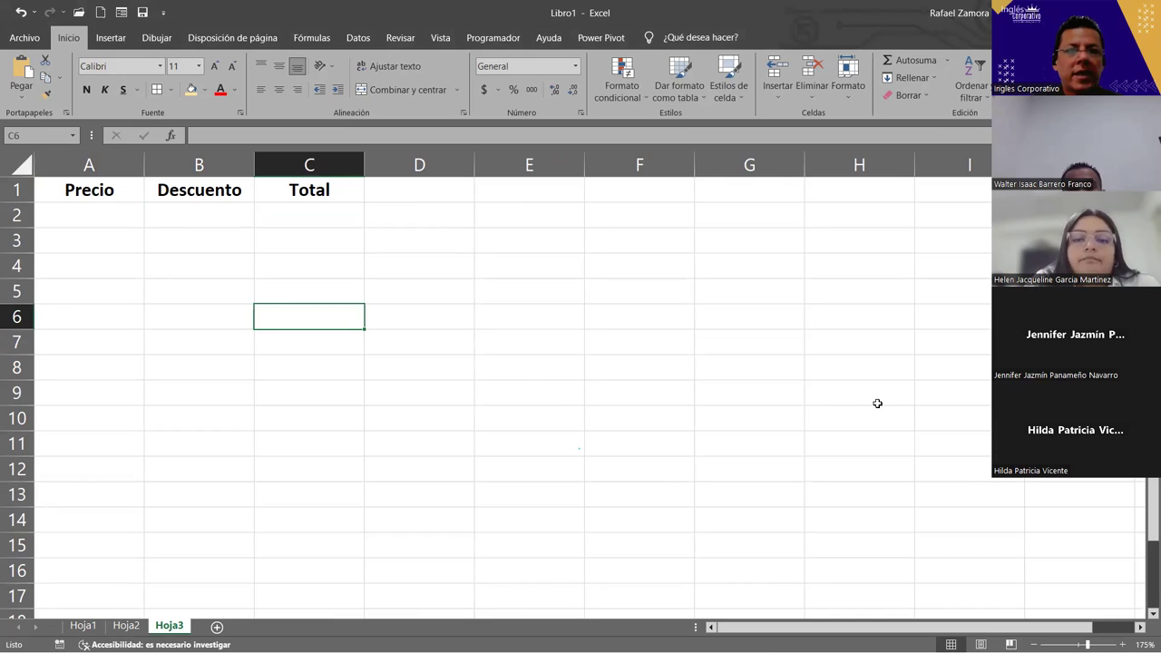
{"action": "left_click", "coordinate": [89, 215]}
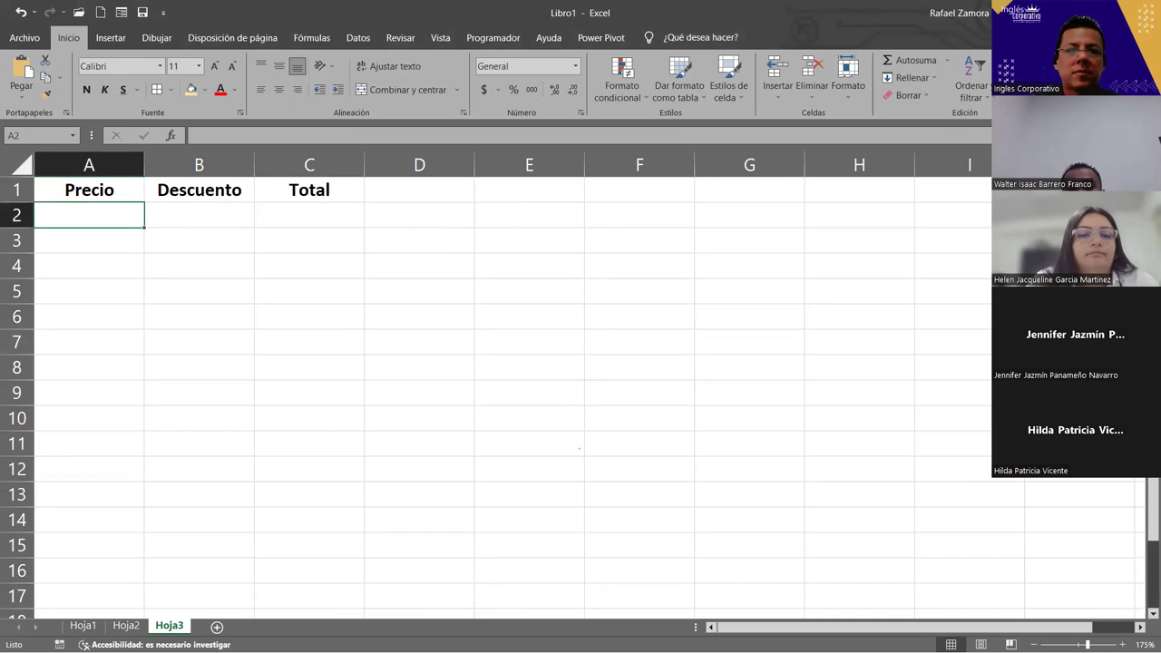
Enter 100 in A2 in accounting format and fill A2:A6 as a series stepping by 50.
{"action": "type", "text": "100"}
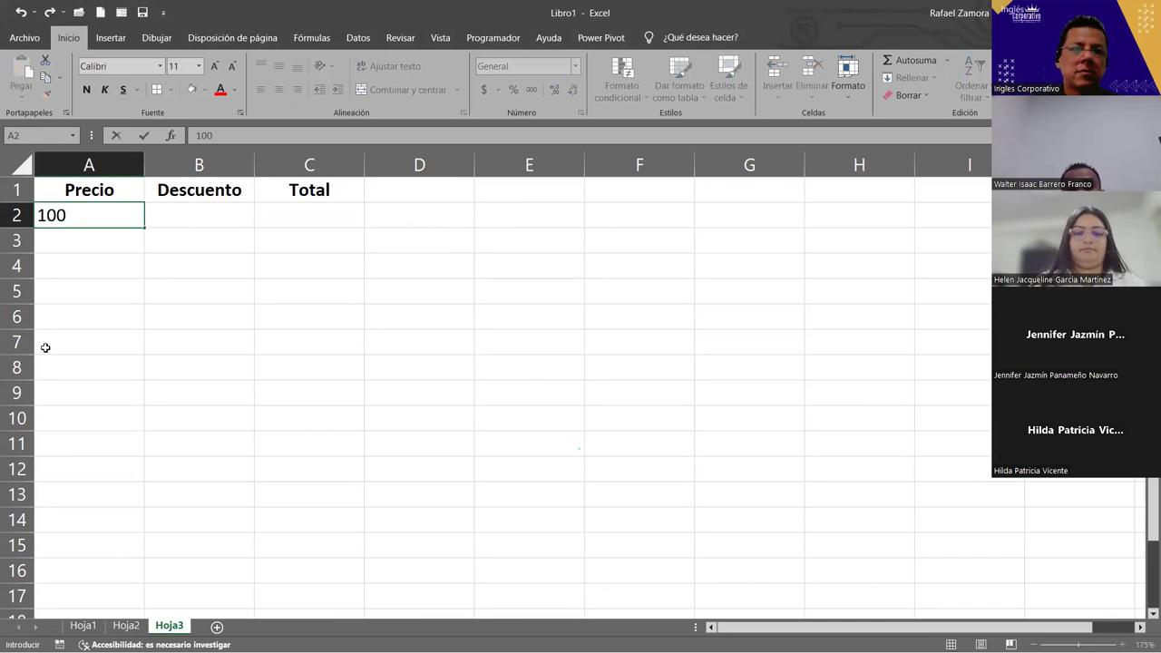
{"action": "key", "text": "Return"}
{"action": "key", "text": "Return"}
{"action": "left_click", "coordinate": [99, 218]}
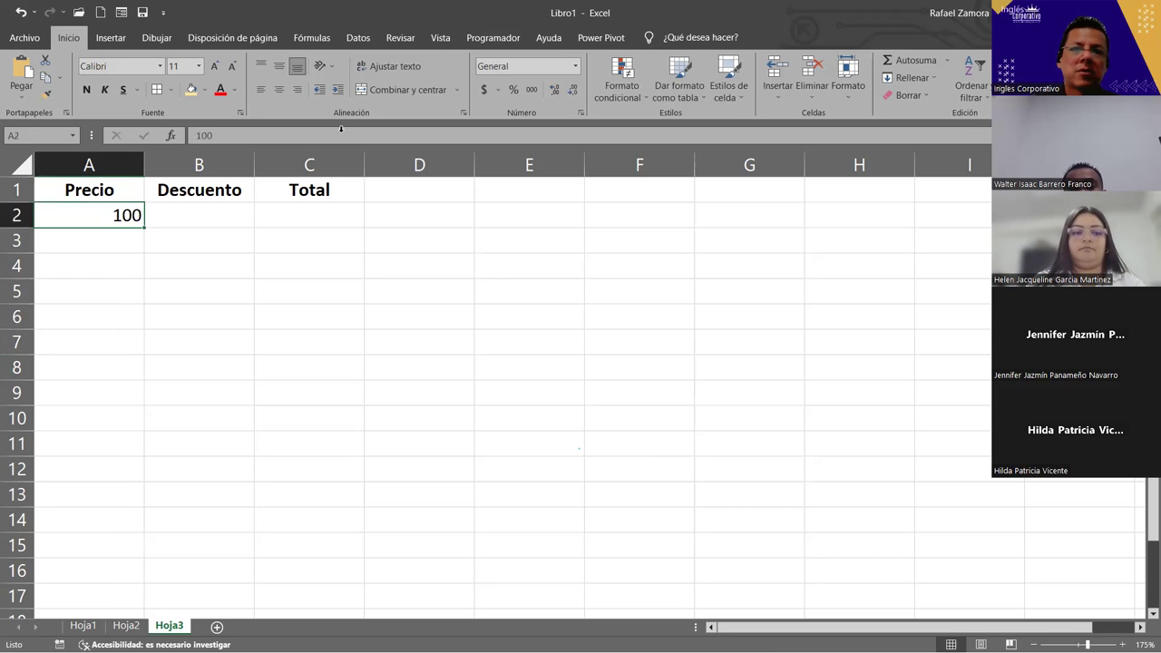
{"action": "left_click", "coordinate": [484, 89]}
{"action": "left_click_drag", "start_coordinate": [117, 211], "coordinate": [114, 316]}
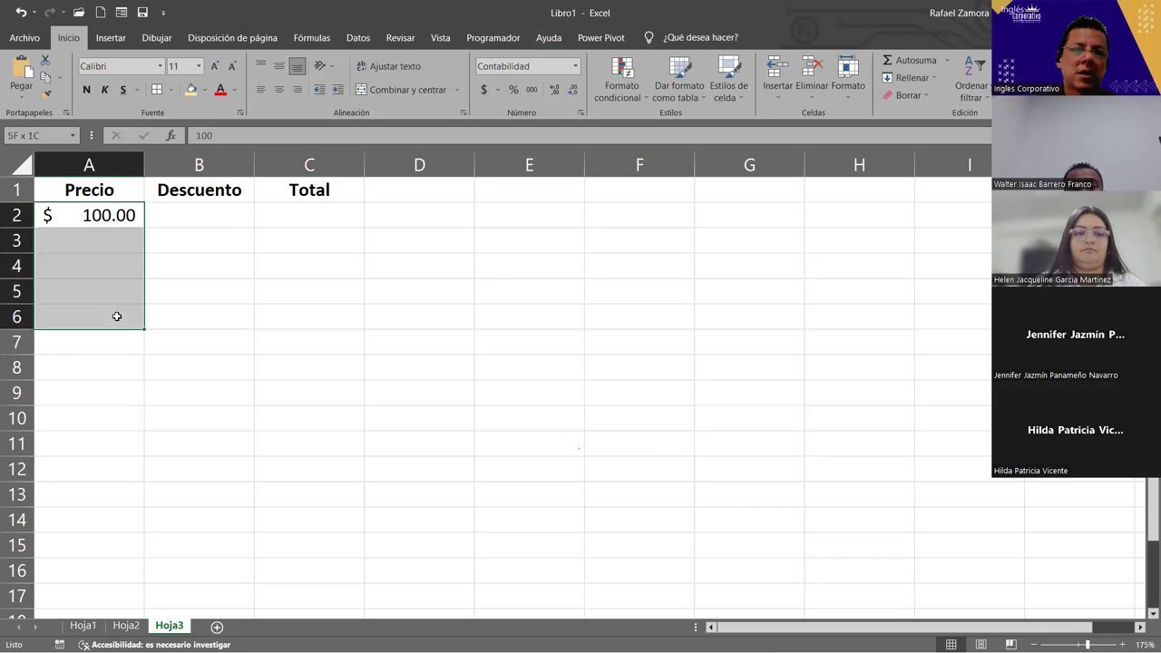
{"action": "left_click", "coordinate": [933, 85]}
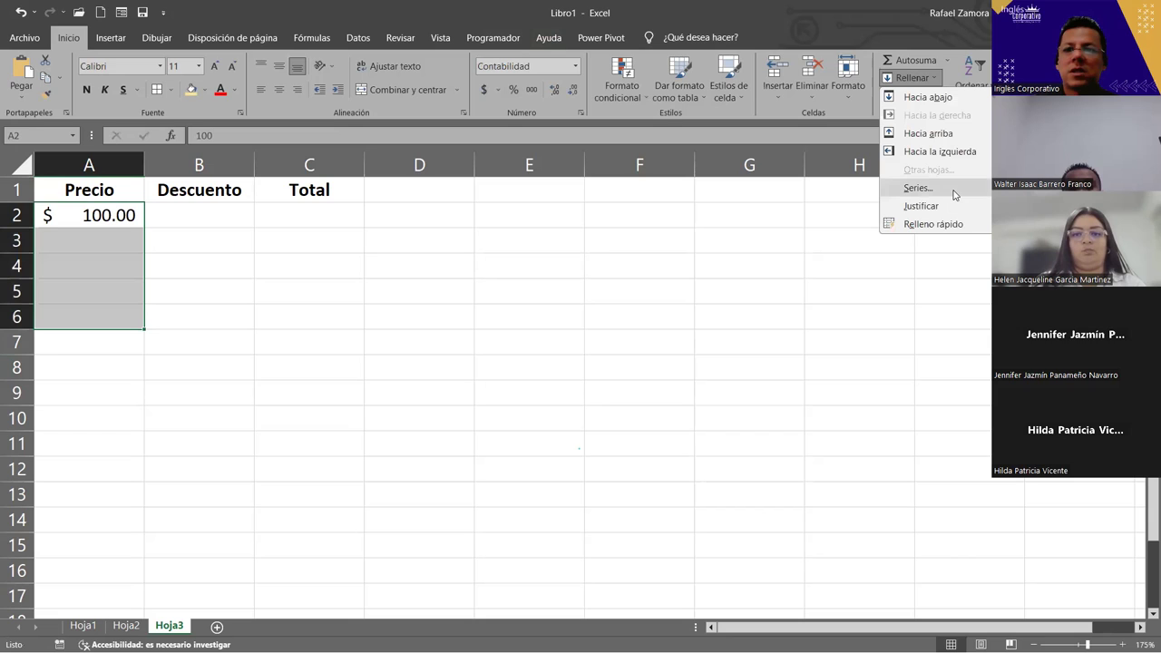
{"action": "key", "text": "Return"}
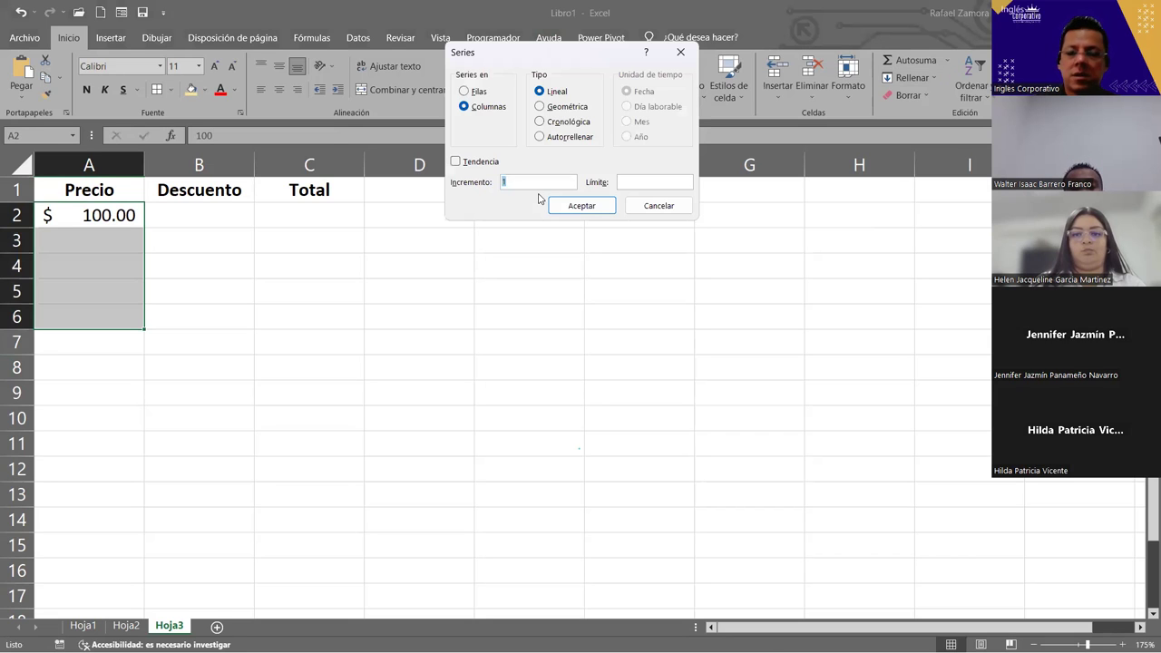
{"action": "type", "text": "50"}
{"action": "left_click", "coordinate": [581, 205]}
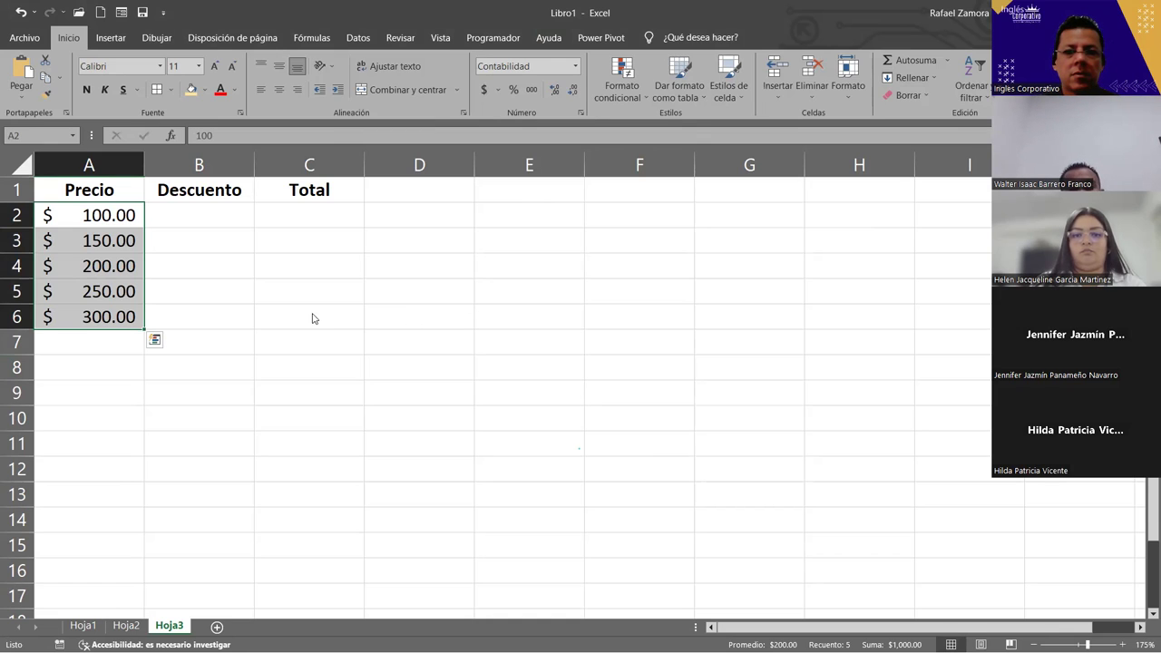
{"action": "left_click", "coordinate": [285, 326]}
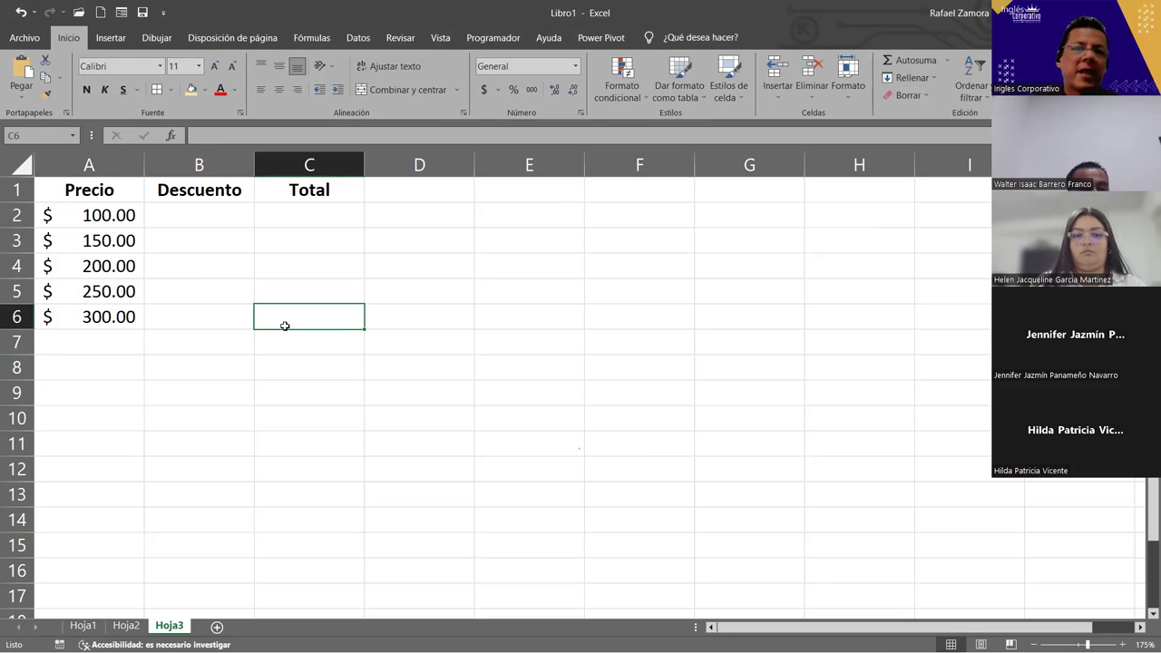
Change the B1 header to '% Descuento'.
{"action": "left_click", "coordinate": [213, 223]}
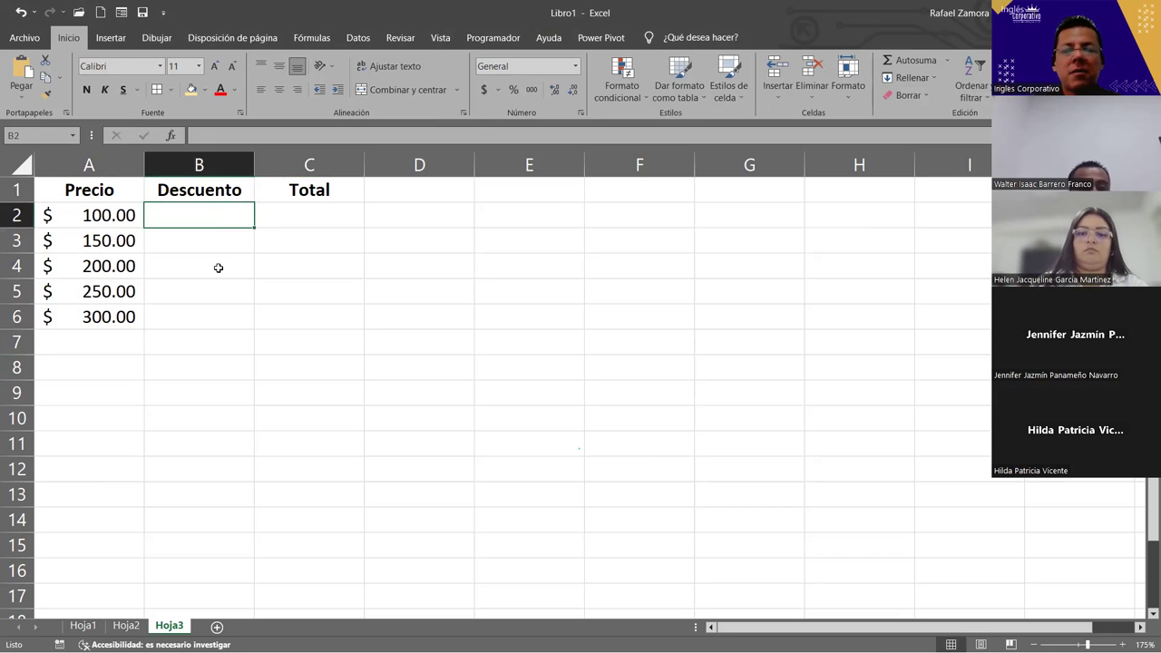
{"action": "double_click", "coordinate": [216, 189]}
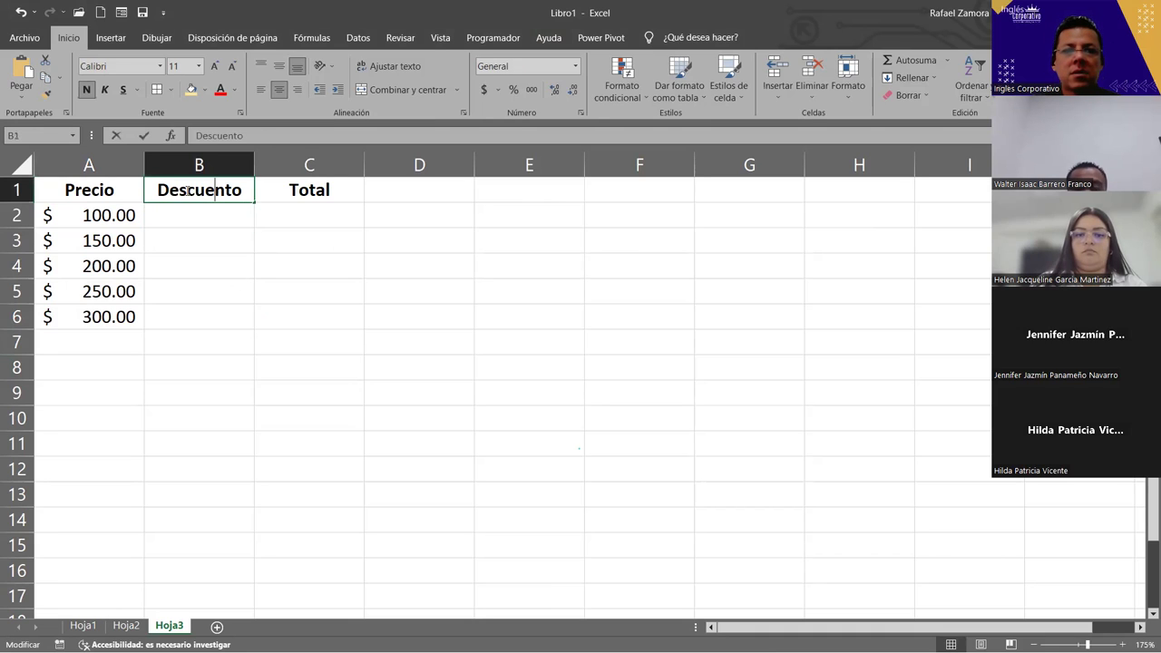
{"action": "type", "text": "%"}
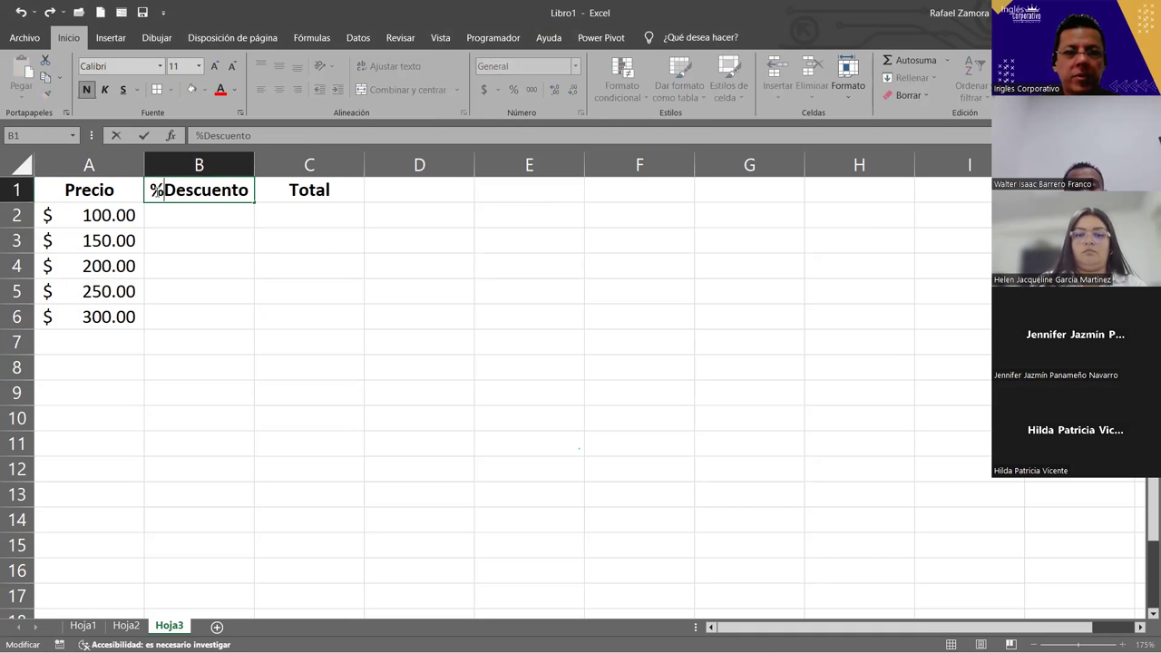
{"action": "key", "text": "Return"}
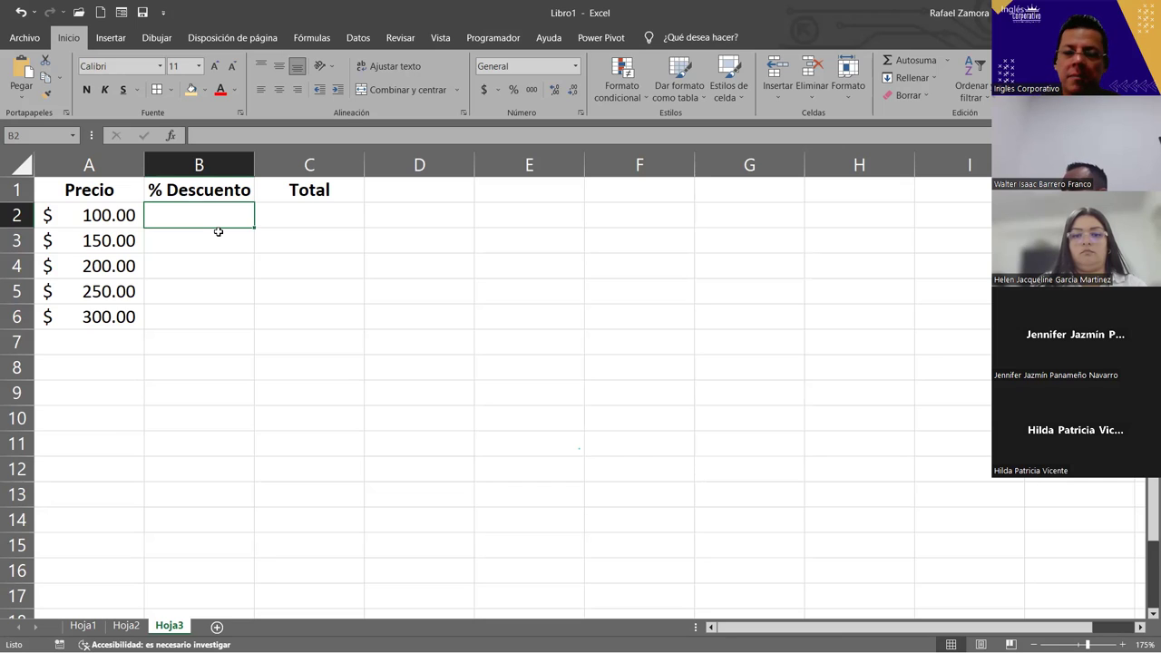
Enter 15 in B2 and try percentage format, undoing the wrong 1500% result.
{"action": "type", "text": "15"}
{"action": "key", "text": "Return"}
{"action": "left_click", "coordinate": [226, 199]}
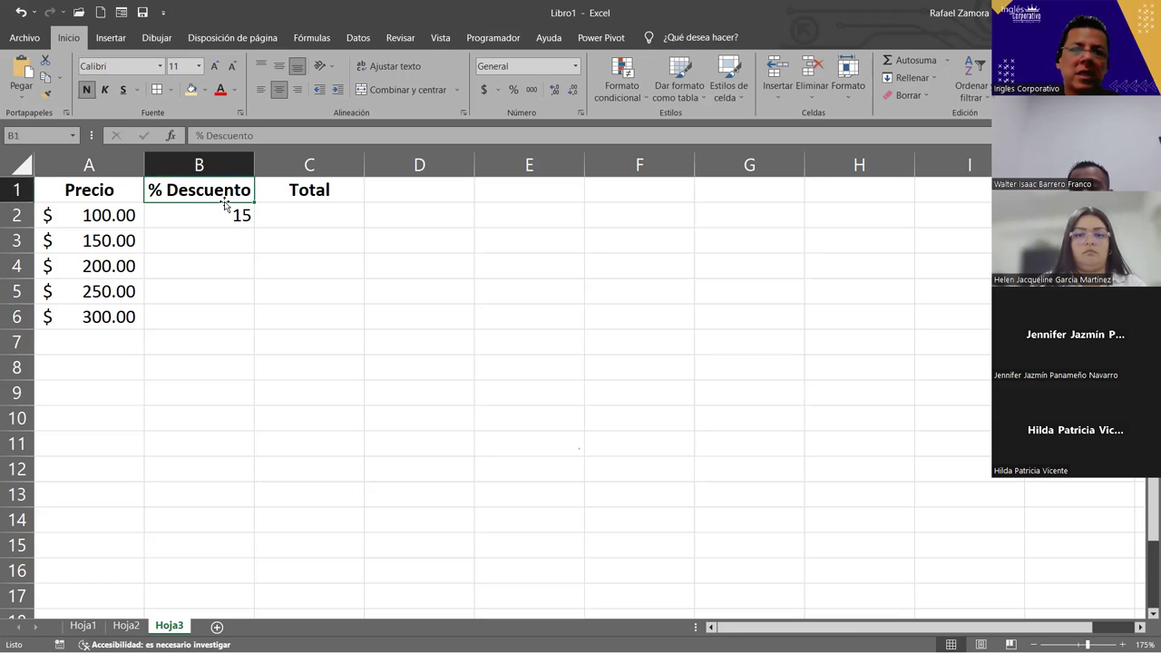
{"action": "left_click", "coordinate": [227, 214]}
{"action": "left_click", "coordinate": [506, 88]}
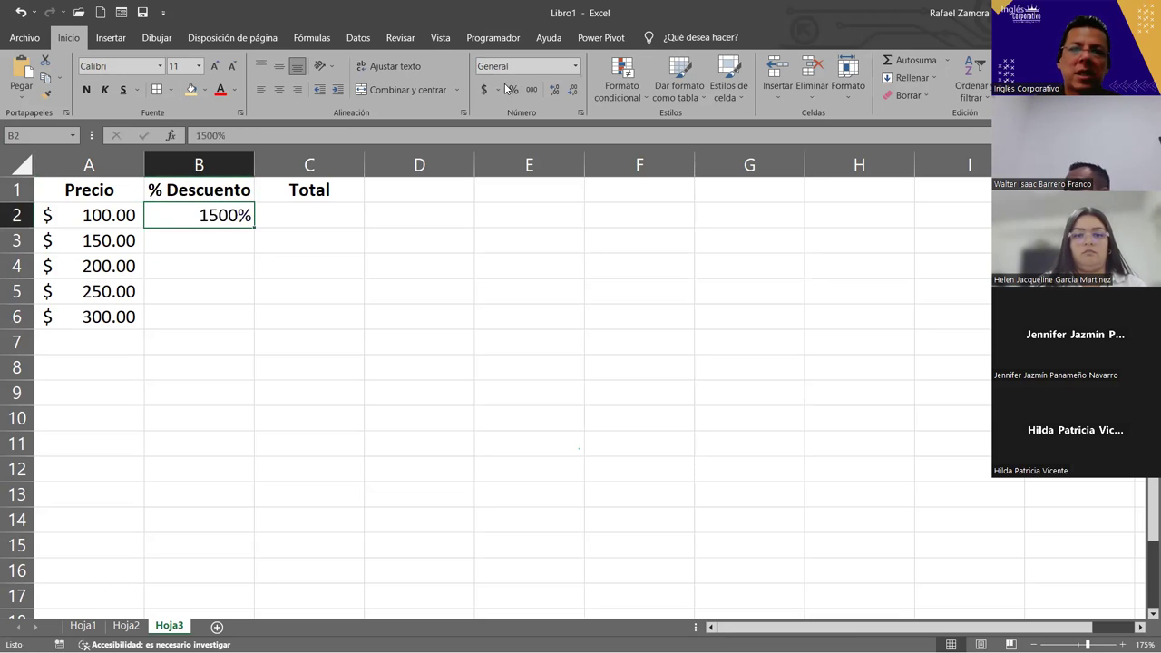
{"action": "key", "text": "ctrl+z"}
{"action": "key", "text": "ctrl+z"}
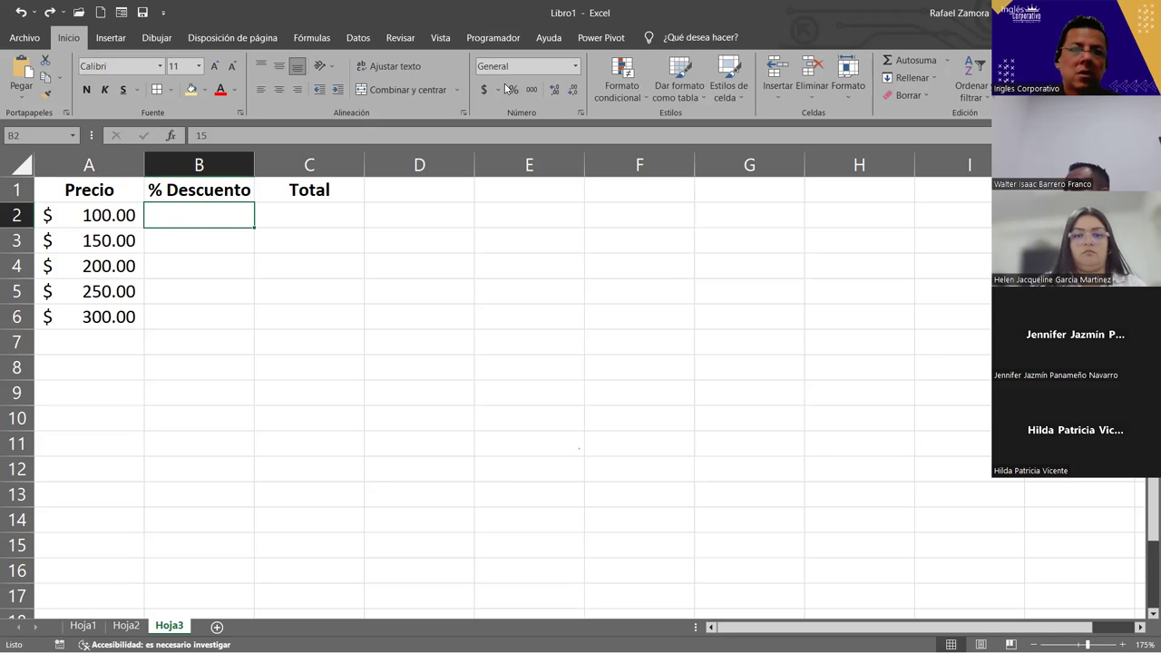
{"action": "left_click_drag", "start_coordinate": [229, 217], "coordinate": [214, 324]}
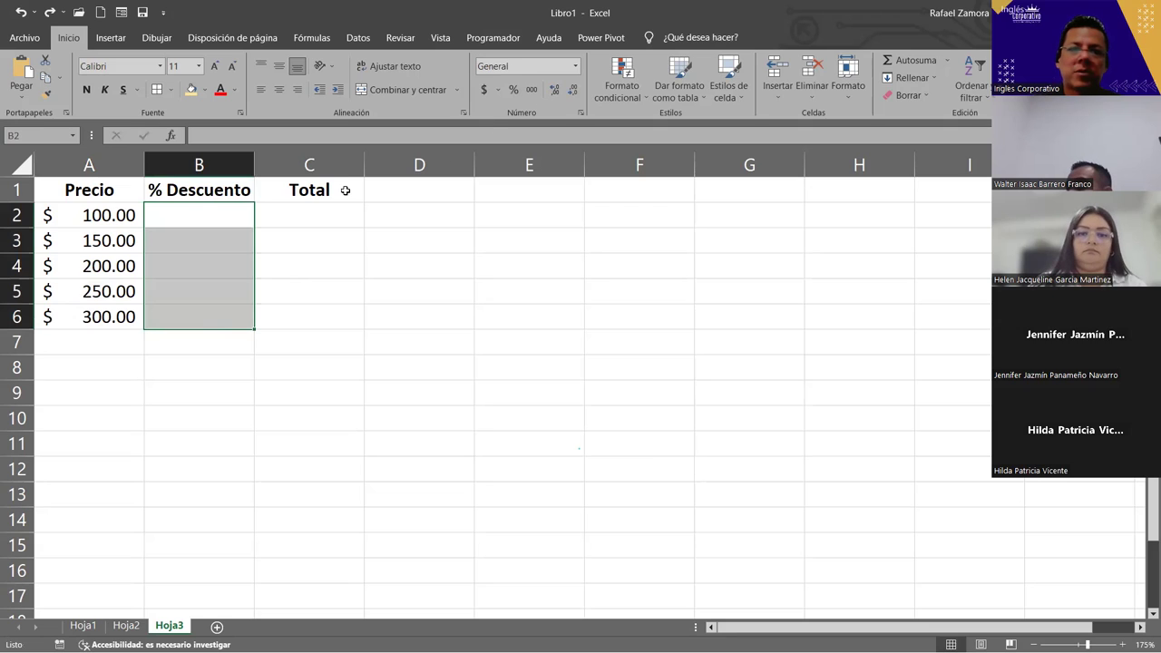
{"action": "left_click", "coordinate": [201, 213]}
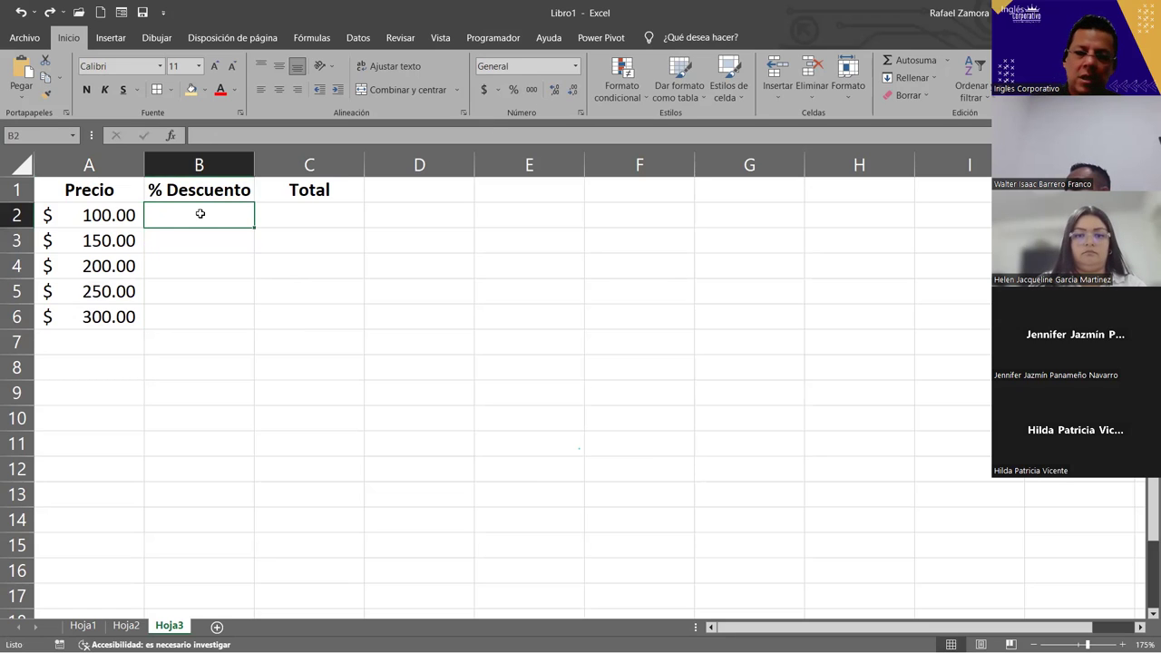
Enter 15% in B2, copy it down to B6, and centre the percentages.
{"action": "type", "text": "15%"}
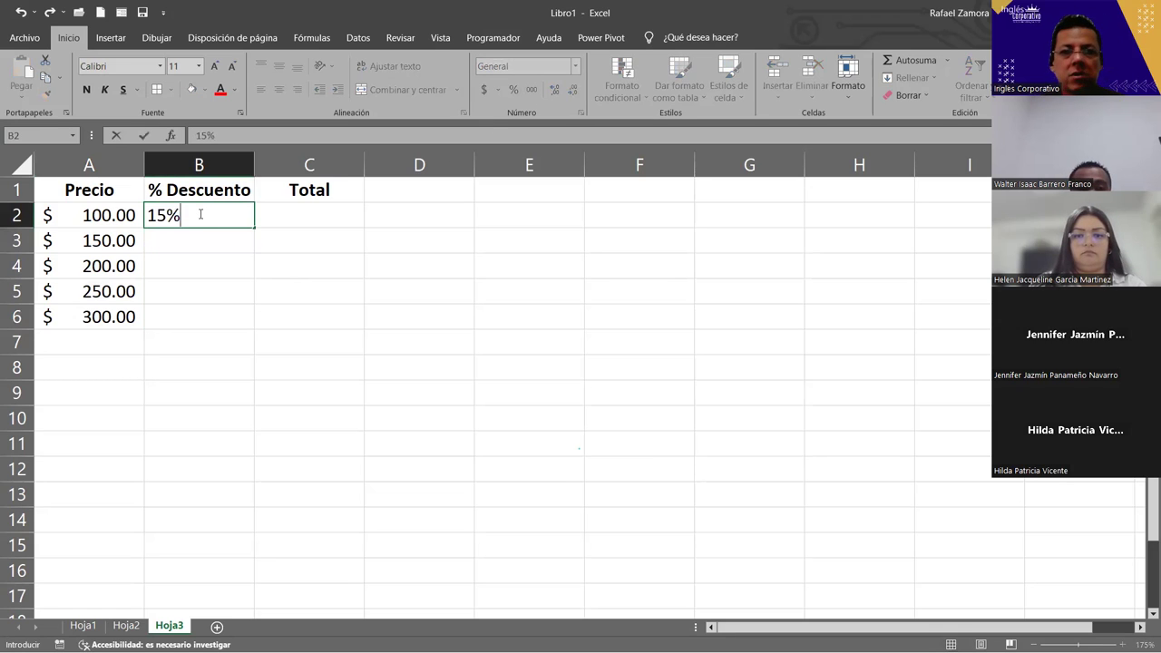
{"action": "key", "text": "Return"}
{"action": "left_click", "coordinate": [201, 213]}
{"action": "left_click_drag", "start_coordinate": [254, 227], "coordinate": [224, 337]}
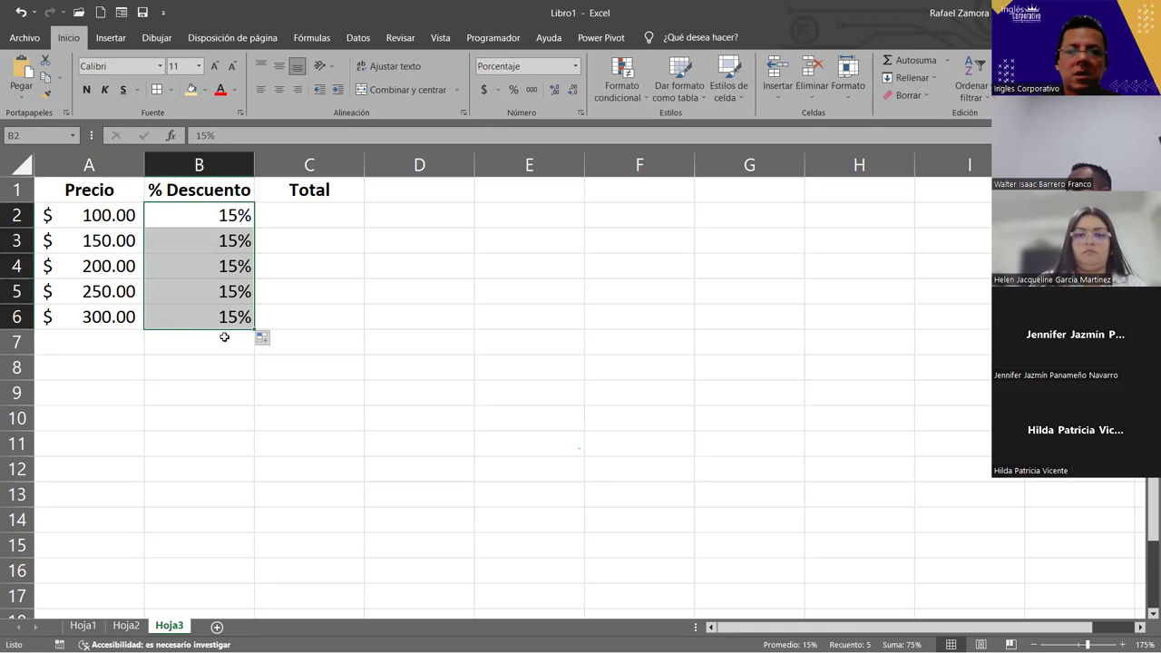
{"action": "left_click", "coordinate": [281, 89]}
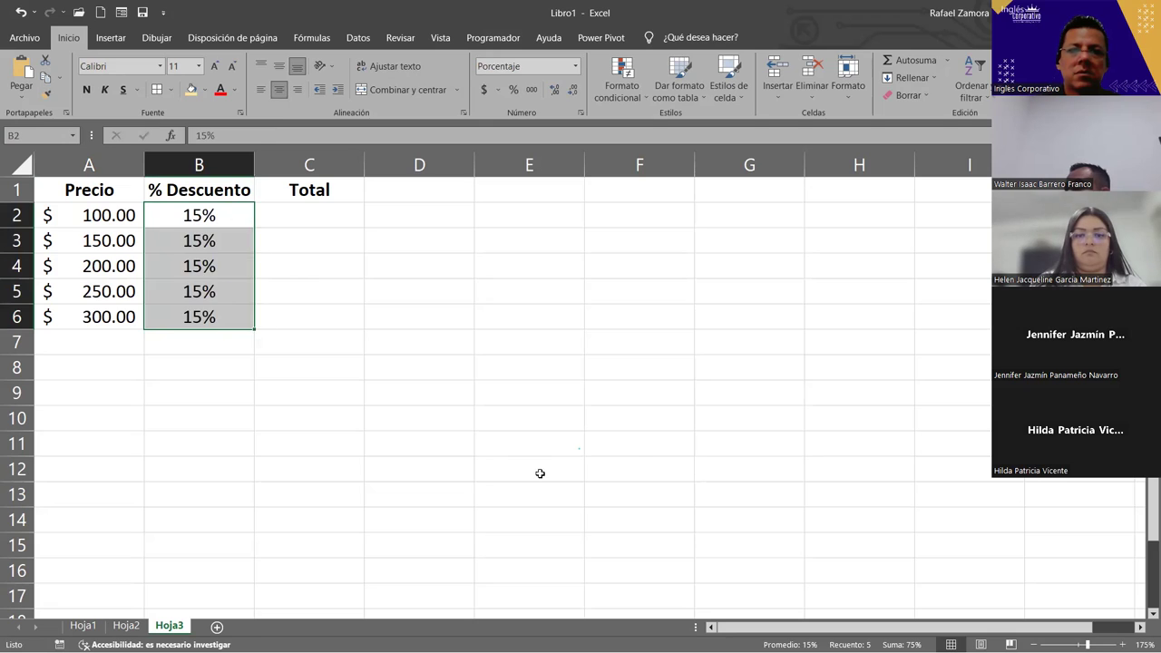
{"action": "left_click", "coordinate": [541, 473]}
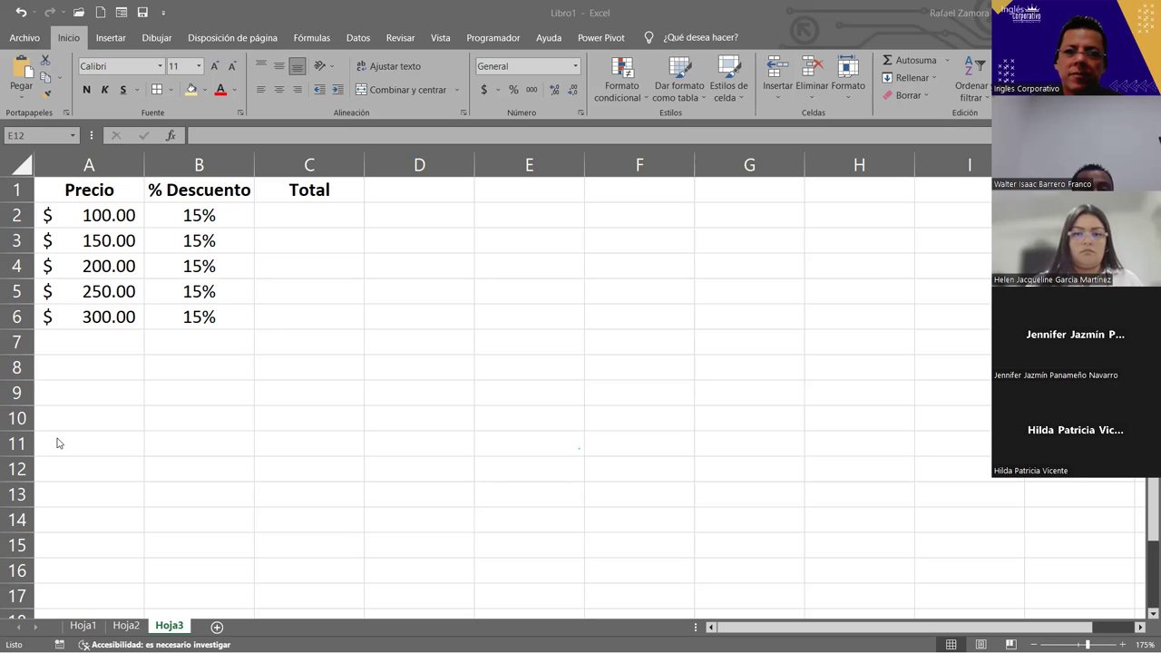
Enter =A2*B2 in C2 to show the $15.00 discount amount.
{"action": "left_click", "coordinate": [322, 200]}
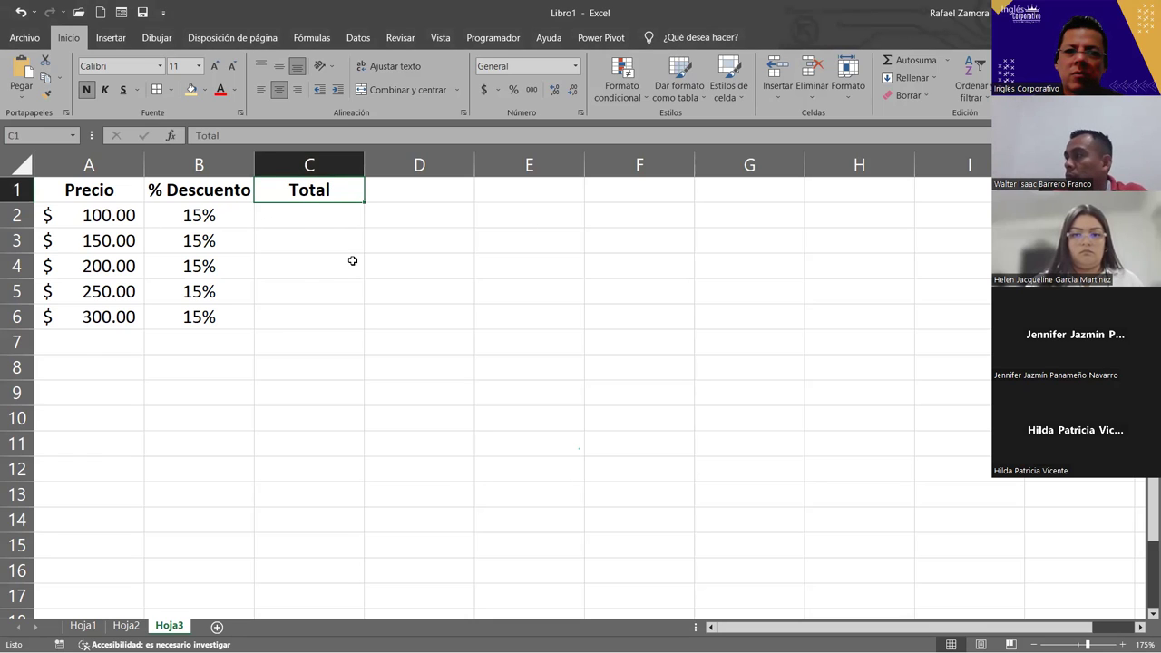
{"action": "left_click", "coordinate": [347, 220]}
{"action": "type", "text": ")"}
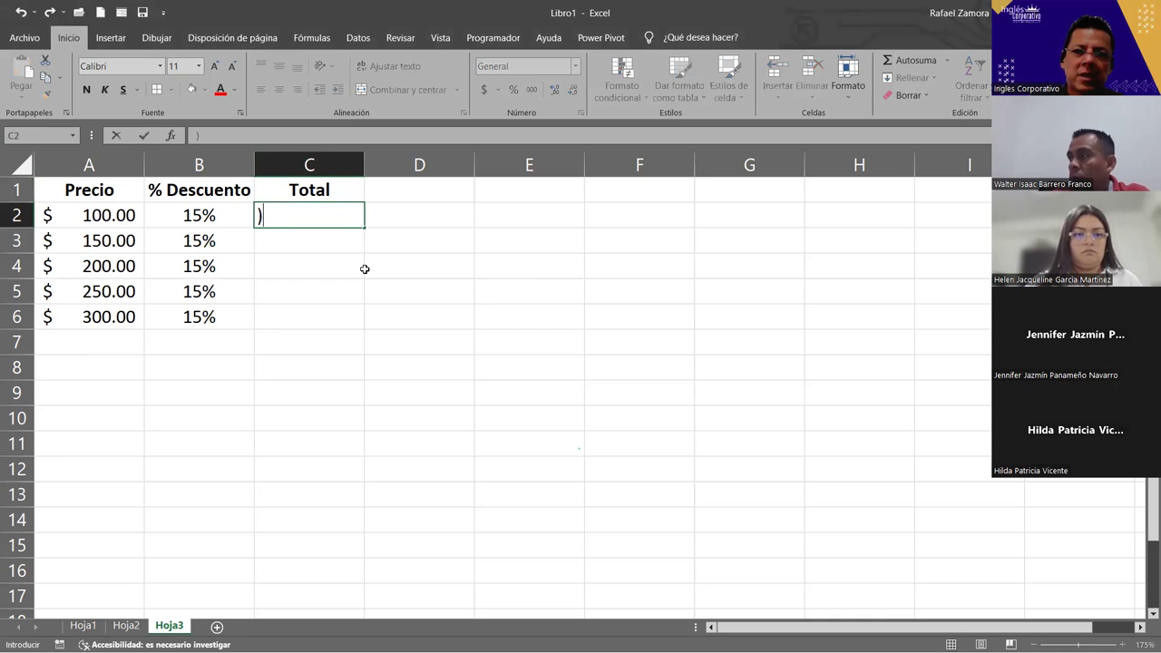
{"action": "type", "text": "="}
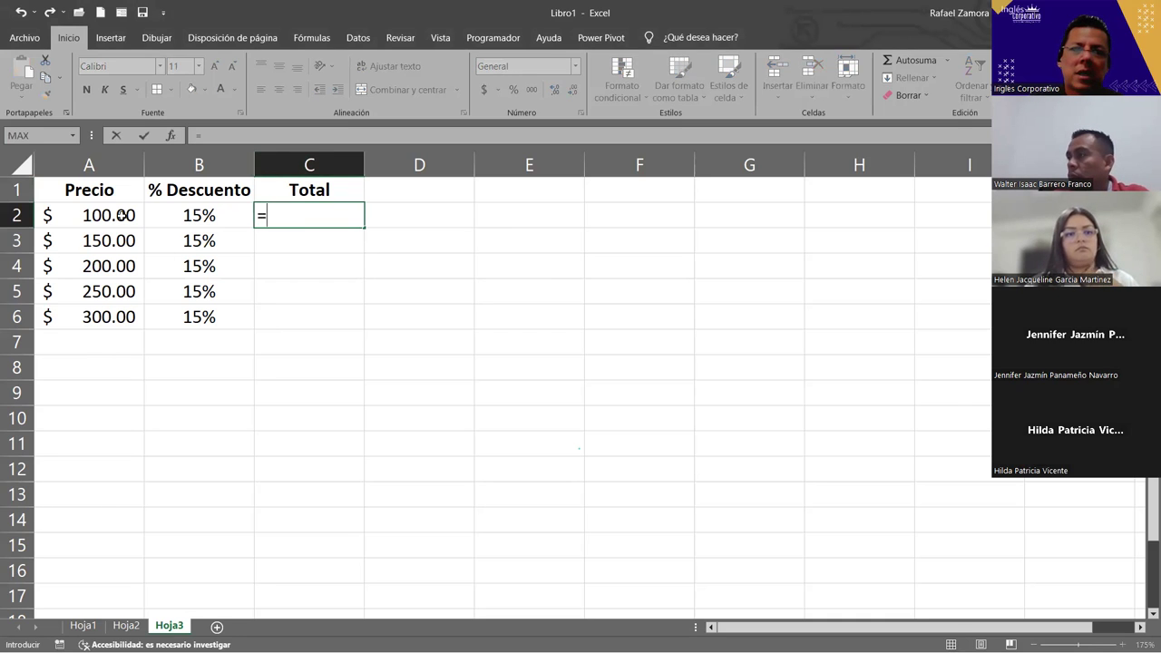
{"action": "left_click", "coordinate": [109, 212]}
{"action": "type", "text": "*"}
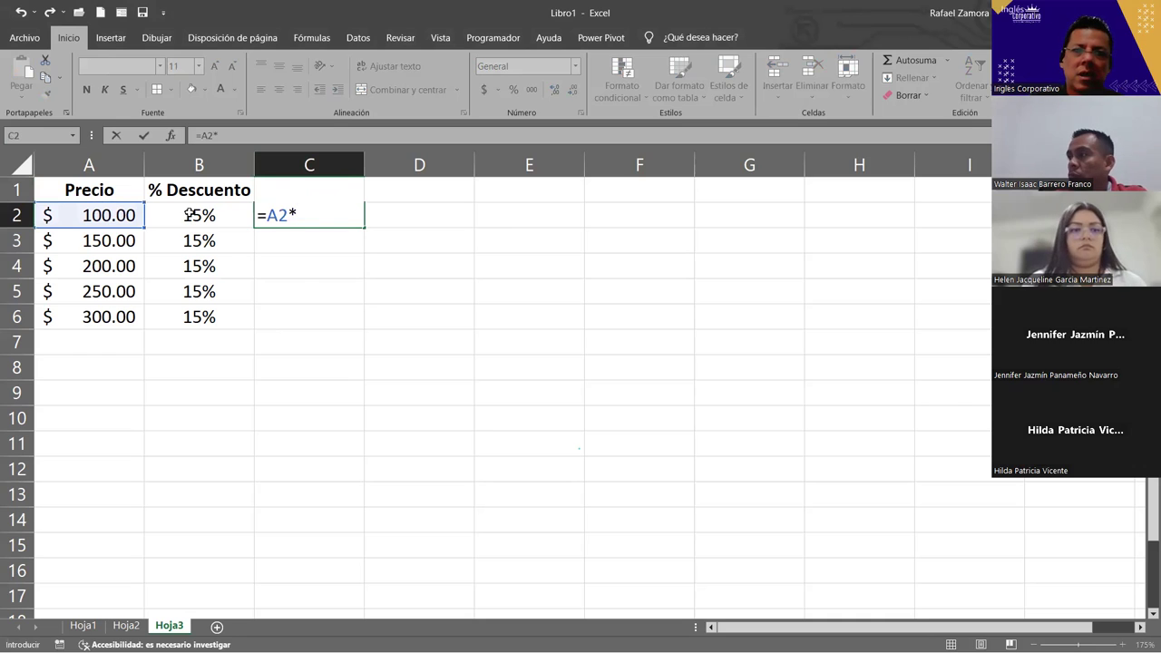
{"action": "left_click", "coordinate": [187, 212]}
{"action": "key", "text": "Return"}
{"action": "type", "text": "Total"}
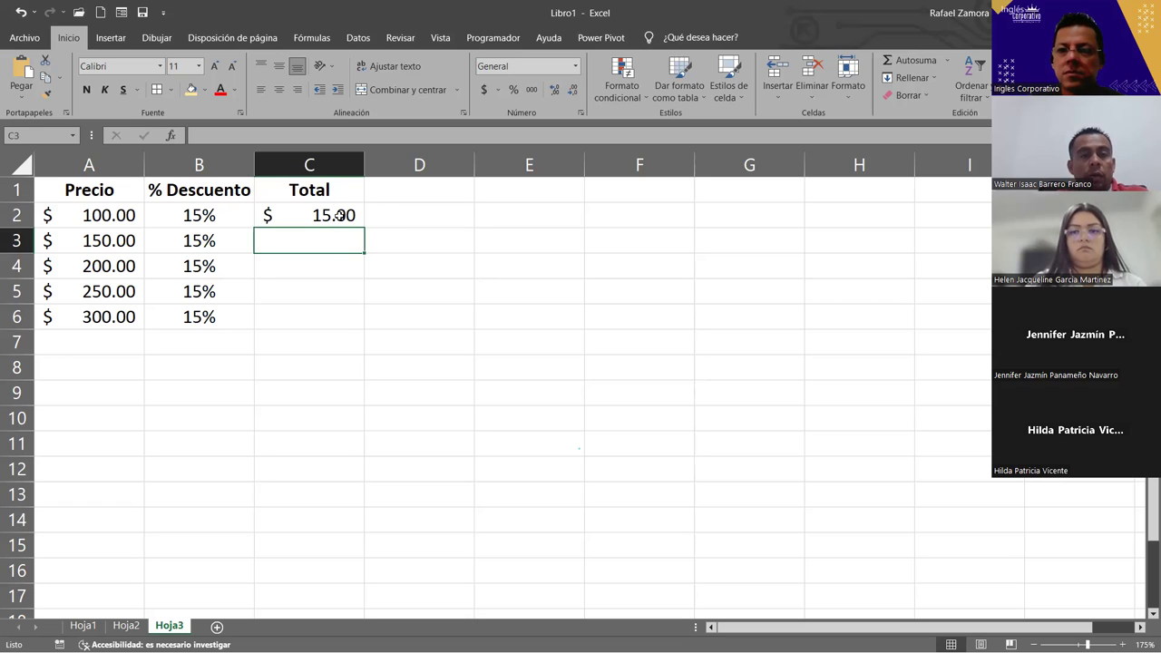
Move the Total header from C1 over to D1.
{"action": "left_click", "coordinate": [304, 184]}
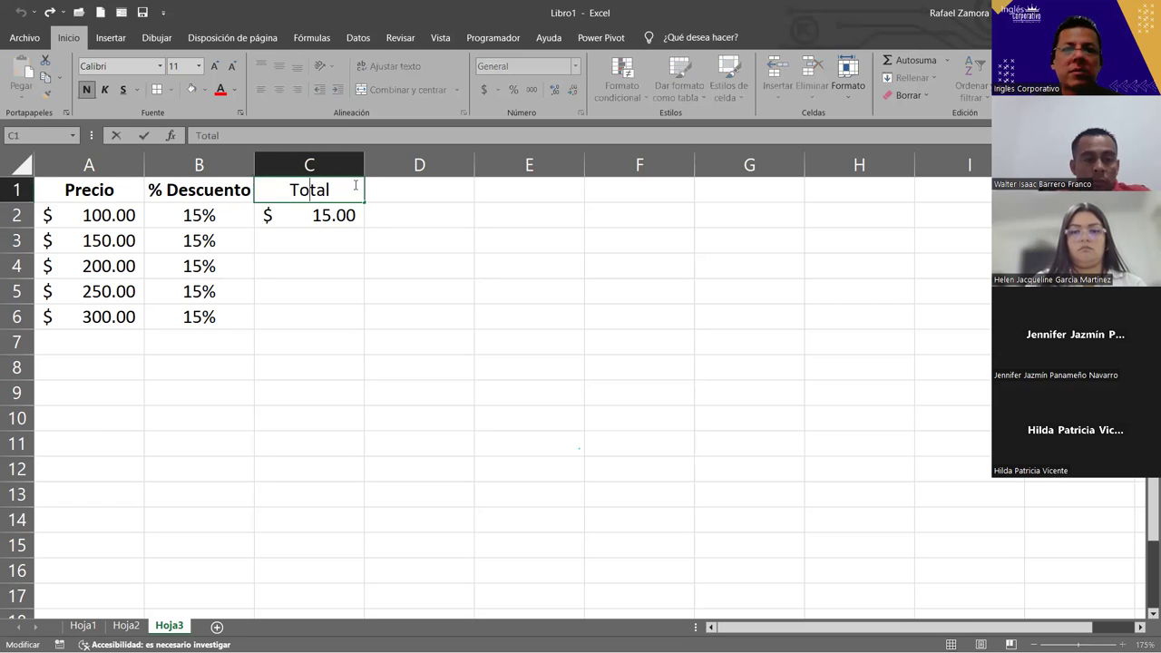
{"action": "left_click", "coordinate": [355, 280]}
{"action": "left_click", "coordinate": [361, 192]}
{"action": "left_click_drag", "start_coordinate": [365, 192], "coordinate": [433, 185]}
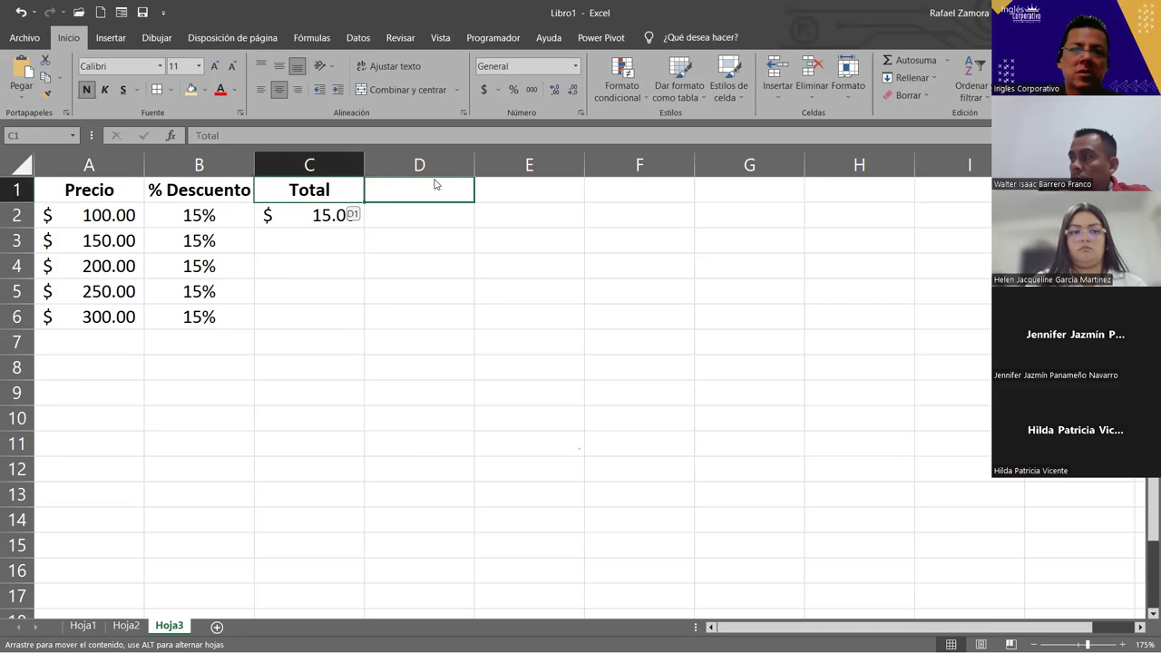
Label C1 'Valor Desc.' in bold and centred, and copy C2's formula down to C6.
{"action": "left_click", "coordinate": [311, 194]}
{"action": "type", "text": "Valor Desc."}
{"action": "key", "text": "Return"}
{"action": "double_click", "coordinate": [316, 193]}
{"action": "key", "text": "Escape"}
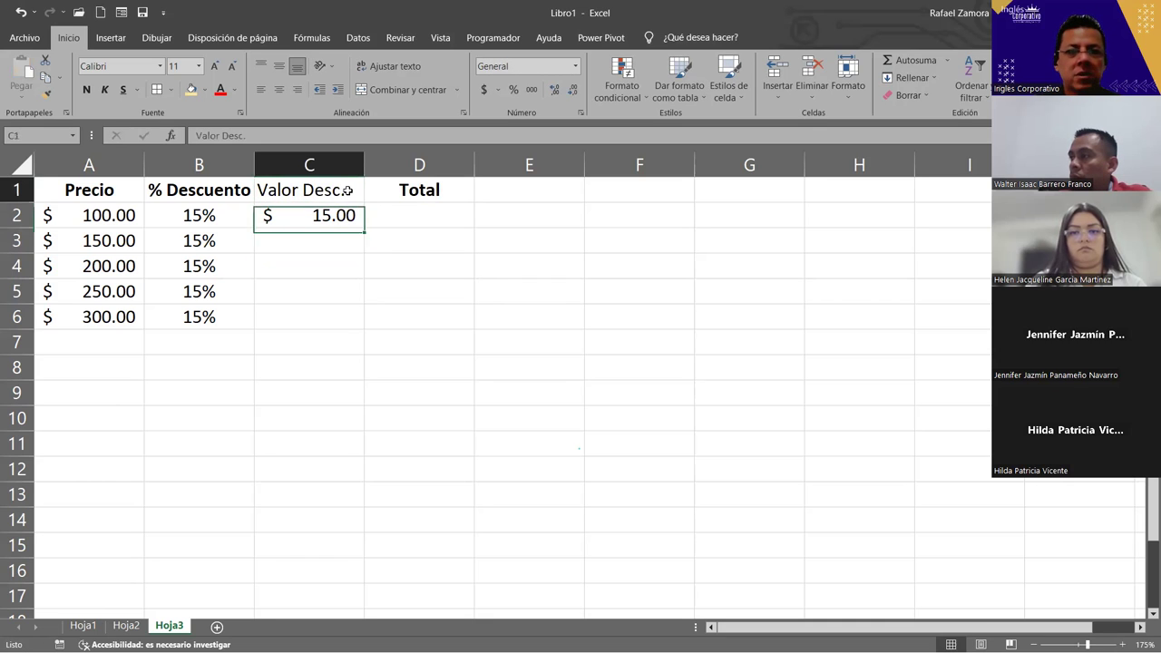
{"action": "key", "text": "ctrl+n"}
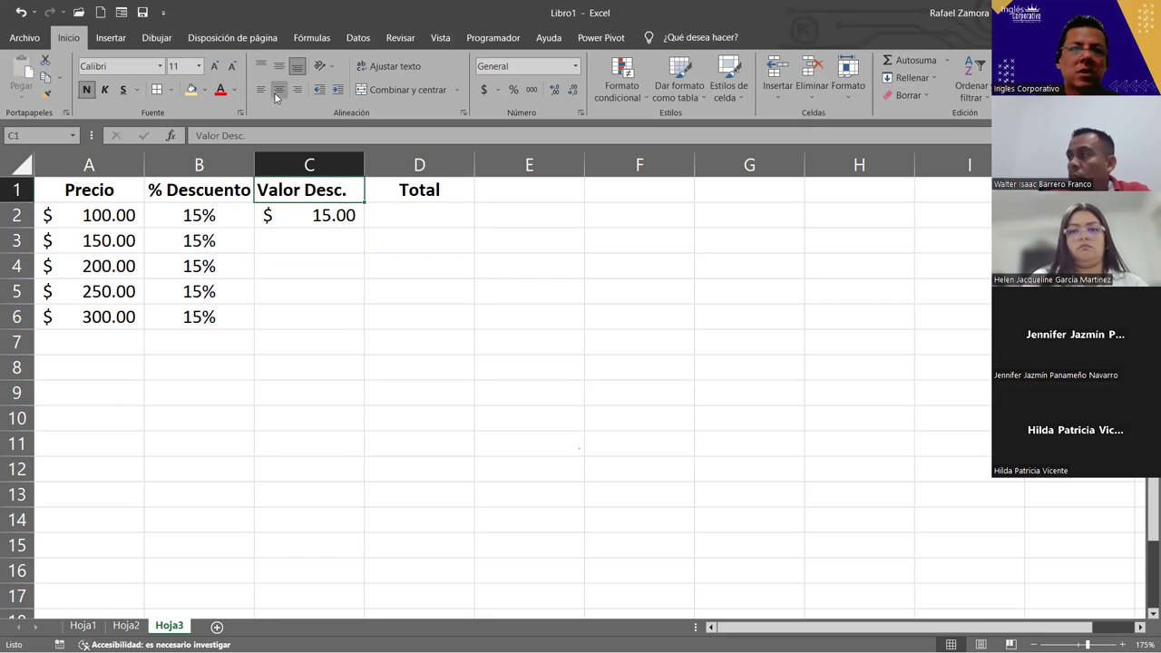
{"action": "left_click", "coordinate": [278, 89]}
{"action": "left_click", "coordinate": [405, 288]}
{"action": "left_click", "coordinate": [349, 215]}
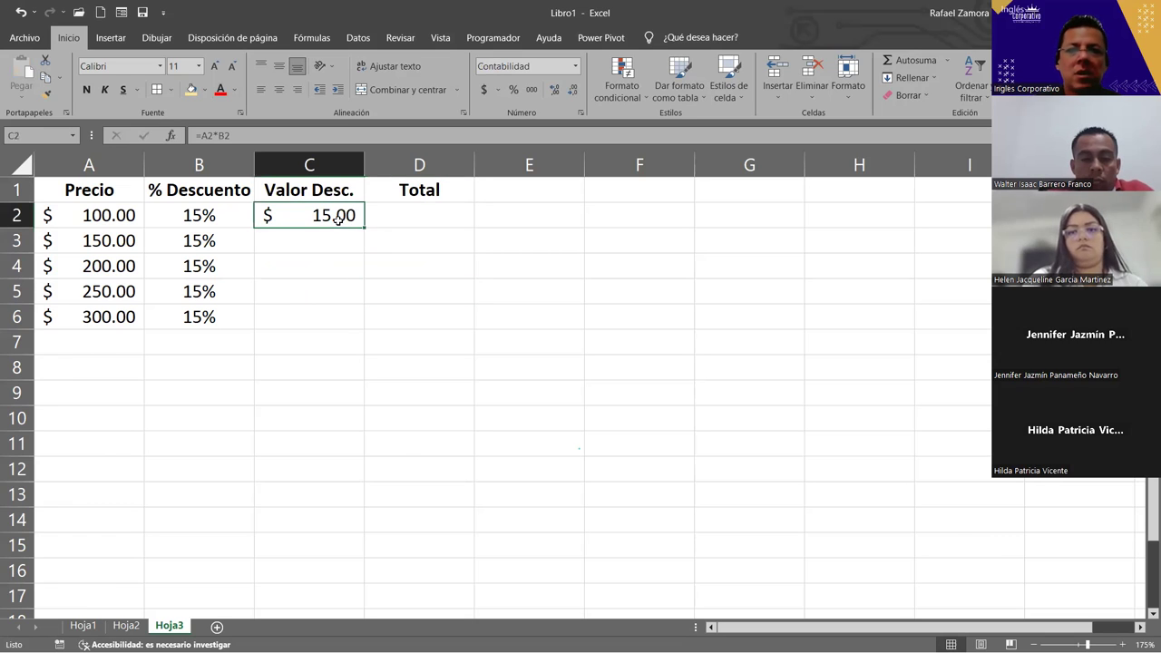
{"action": "left_click_drag", "start_coordinate": [364, 229], "coordinate": [355, 326]}
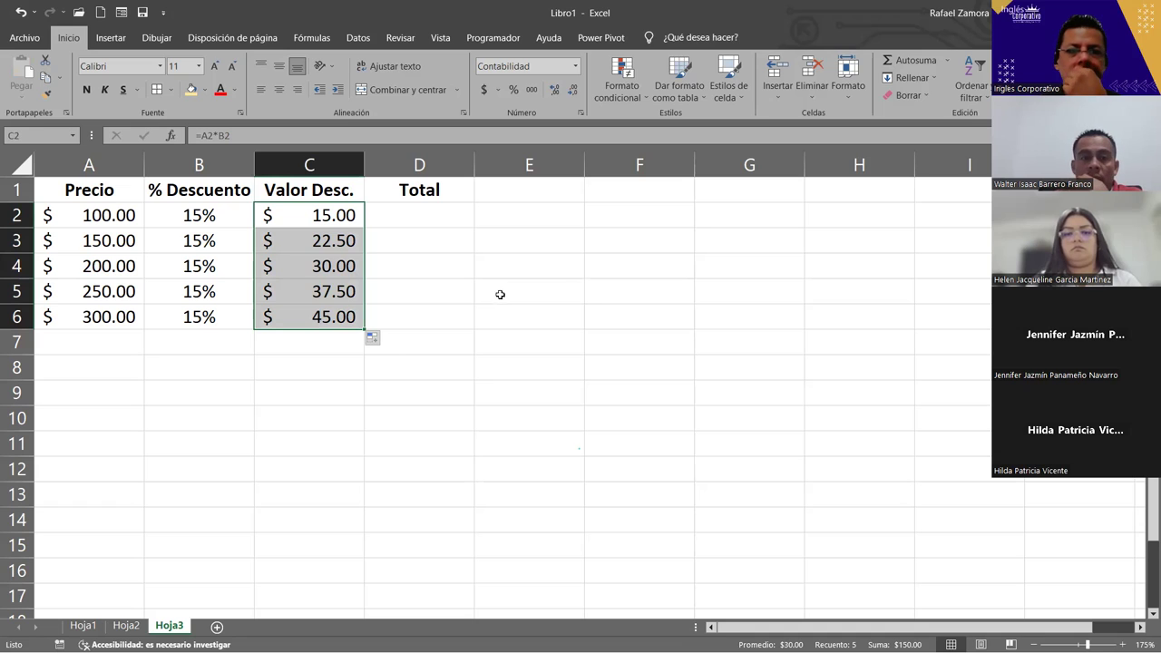
Enter =A2-C2 in D2 and fill it down to D6, giving $85.00 to $255.00.
{"action": "left_click", "coordinate": [433, 216]}
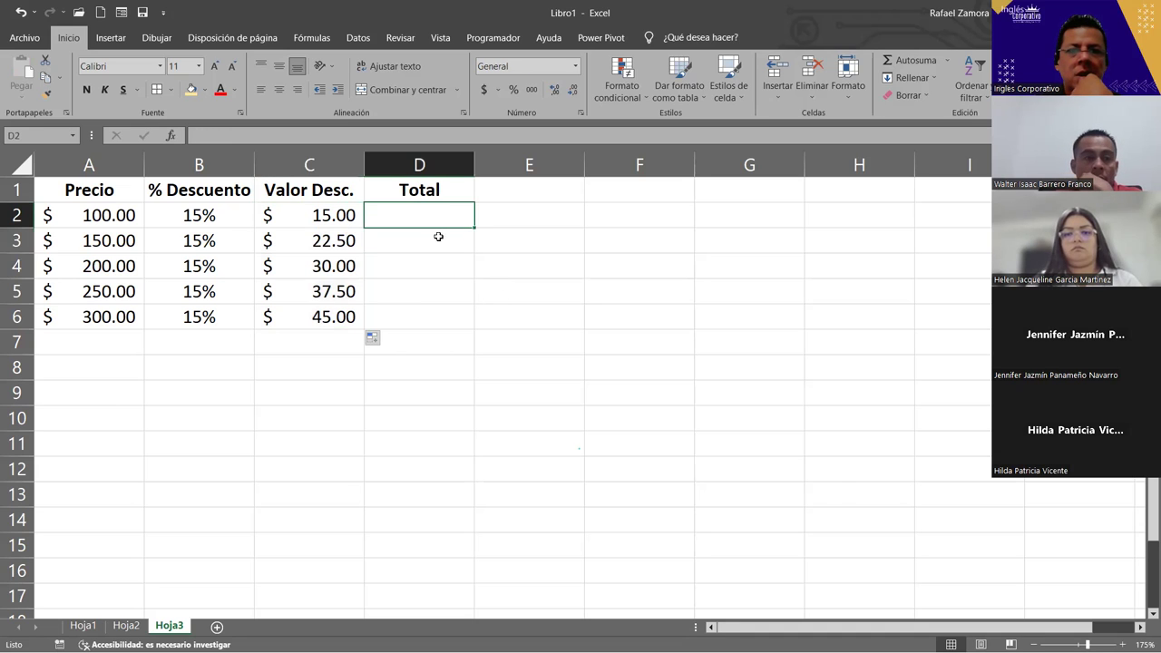
{"action": "type", "text": "="}
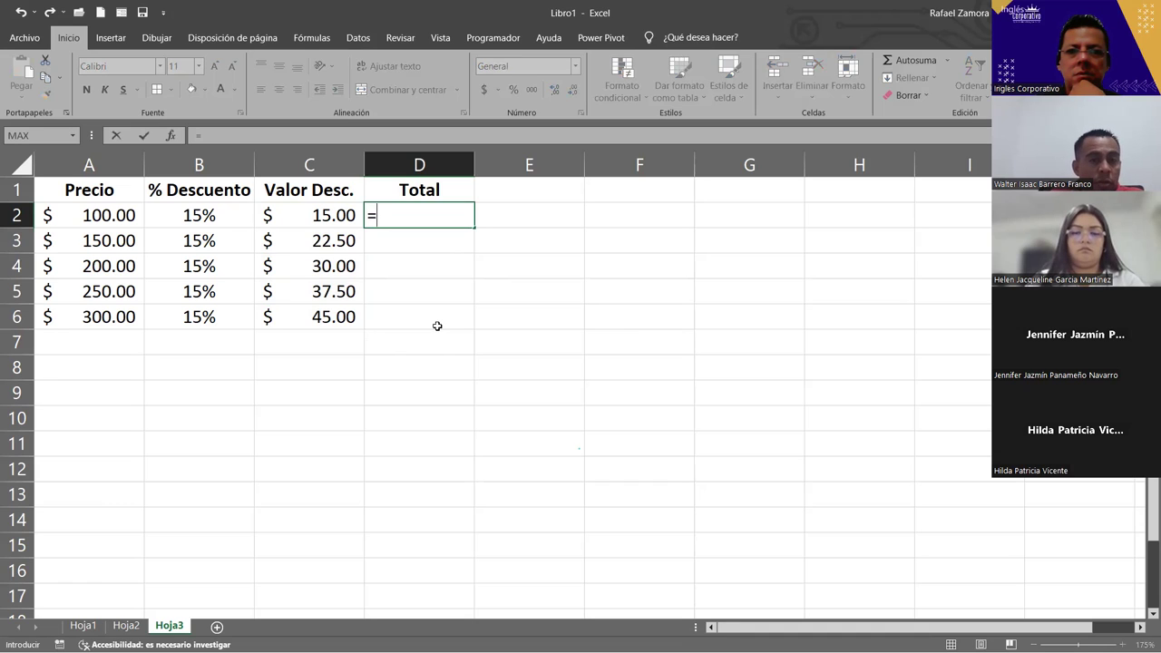
{"action": "left_click", "coordinate": [107, 215]}
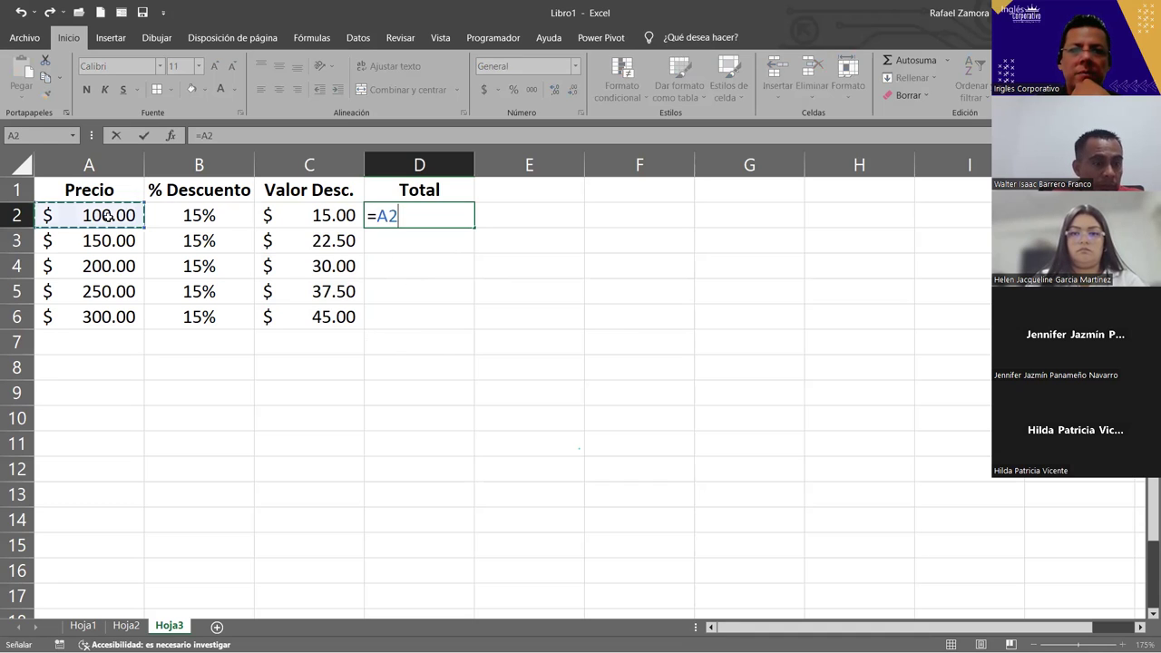
{"action": "type", "text": "-"}
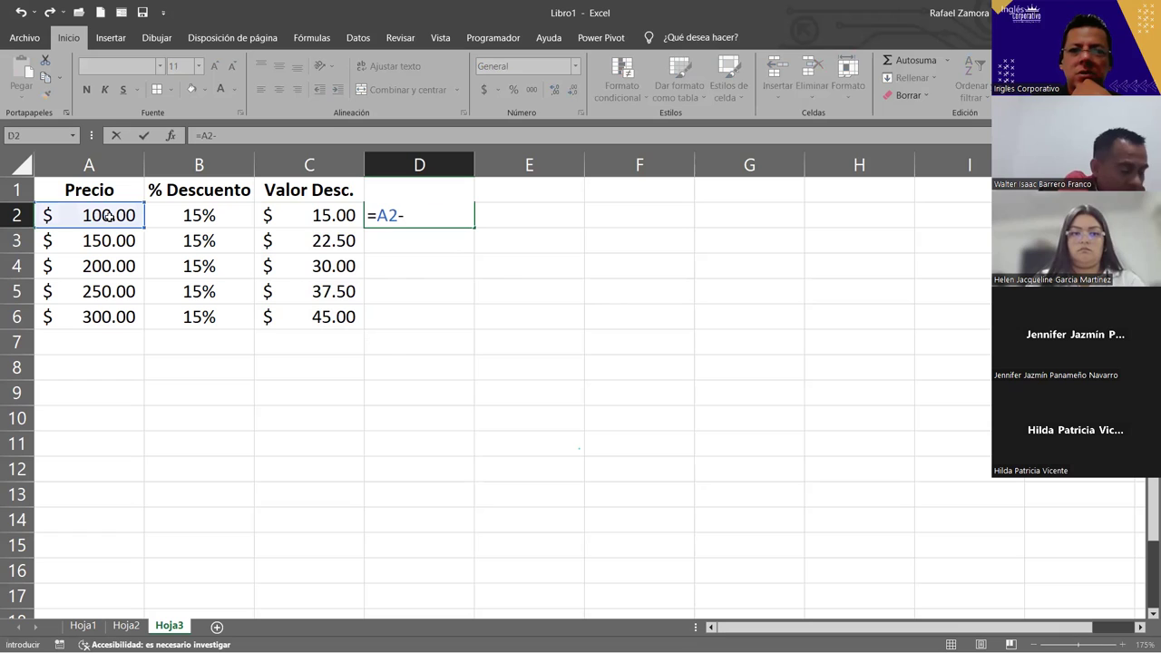
{"action": "left_click", "coordinate": [334, 215]}
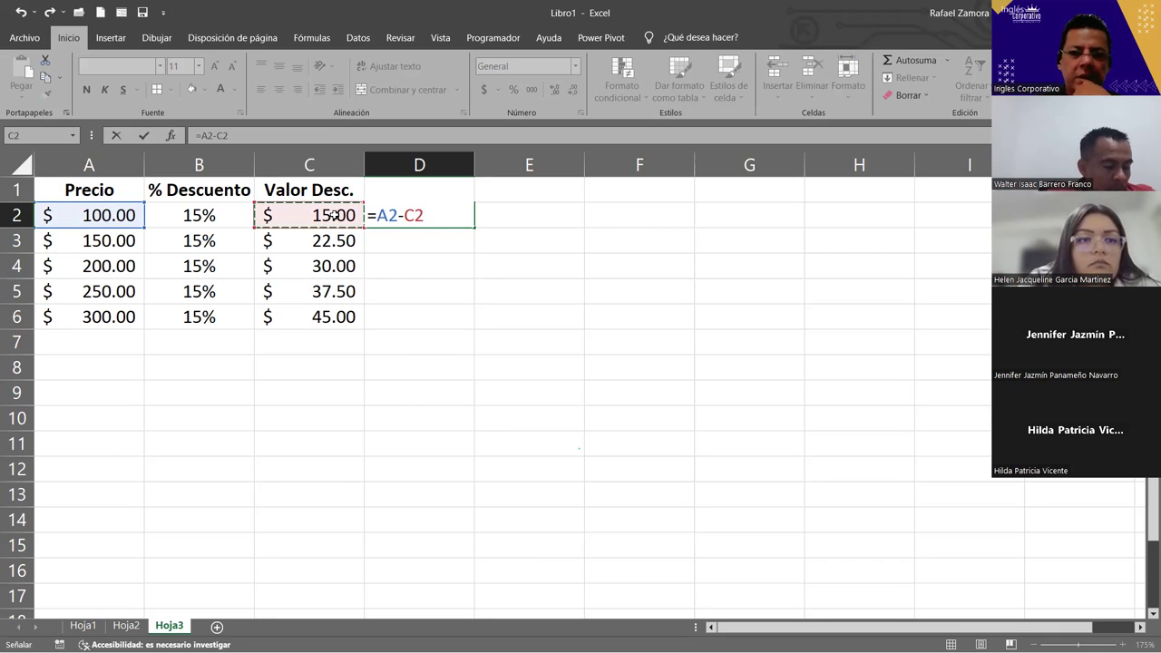
{"action": "key", "text": "Return"}
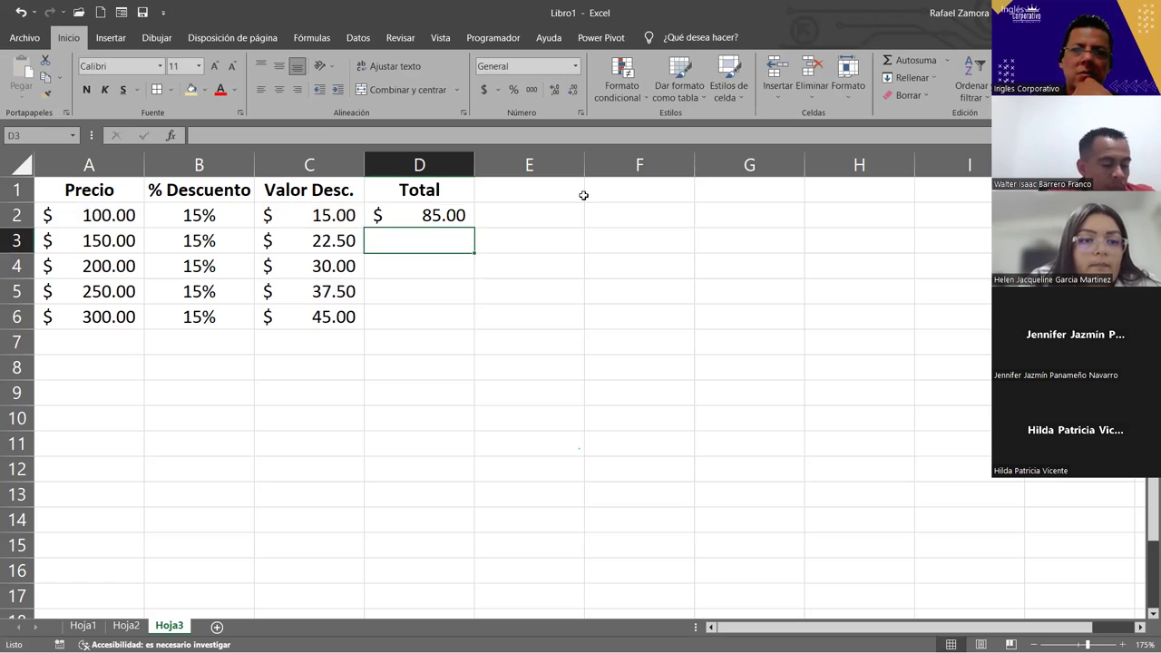
{"action": "left_click", "coordinate": [468, 217]}
{"action": "left_click_drag", "start_coordinate": [472, 232], "coordinate": [467, 325]}
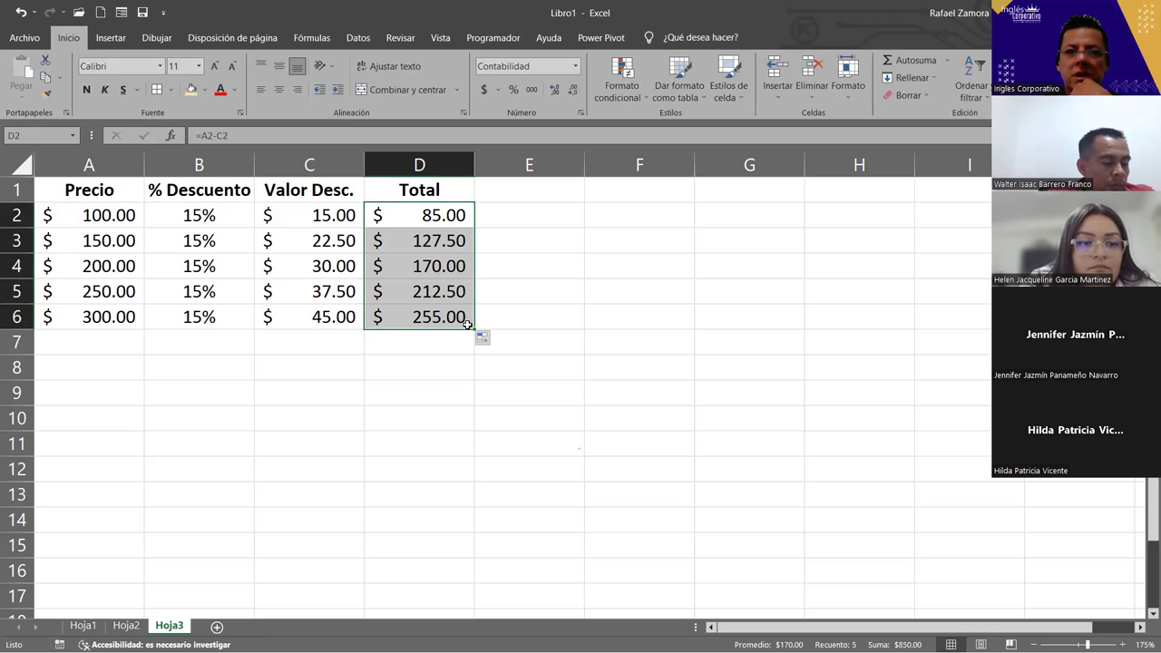
{"action": "left_click_drag", "start_coordinate": [97, 211], "coordinate": [98, 316]}
{"action": "left_click_drag", "start_coordinate": [205, 211], "coordinate": [203, 313]}
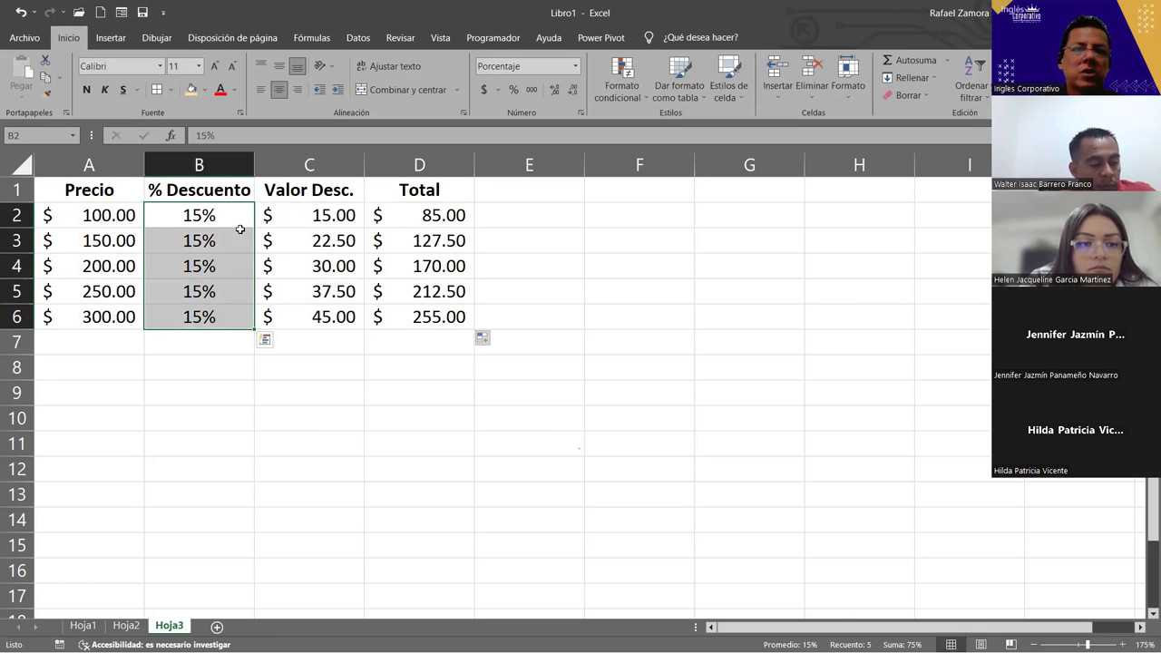
{"action": "left_click", "coordinate": [173, 215]}
{"action": "left_click", "coordinate": [306, 212]}
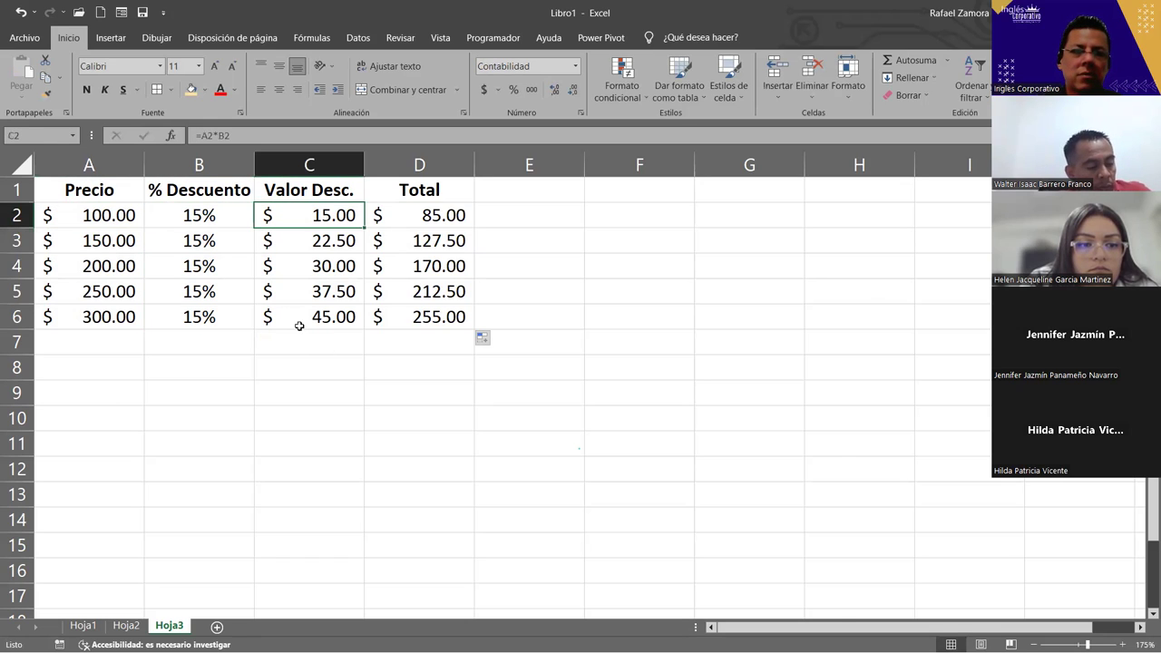
{"action": "left_click", "coordinate": [441, 199]}
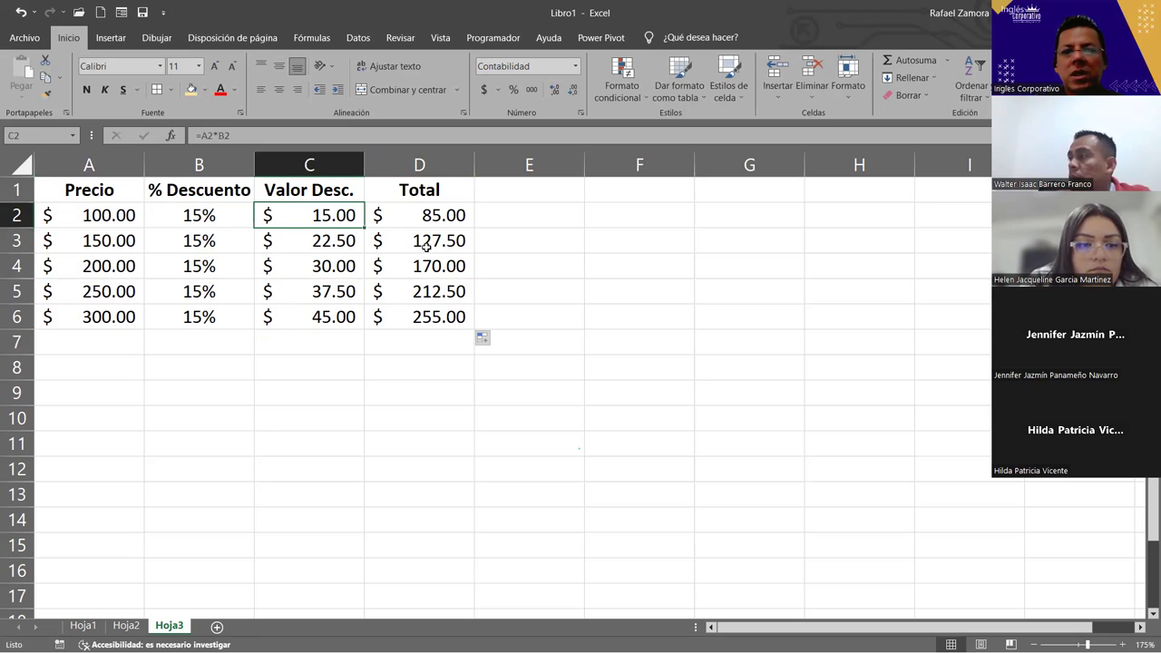
{"action": "left_click", "coordinate": [441, 215]}
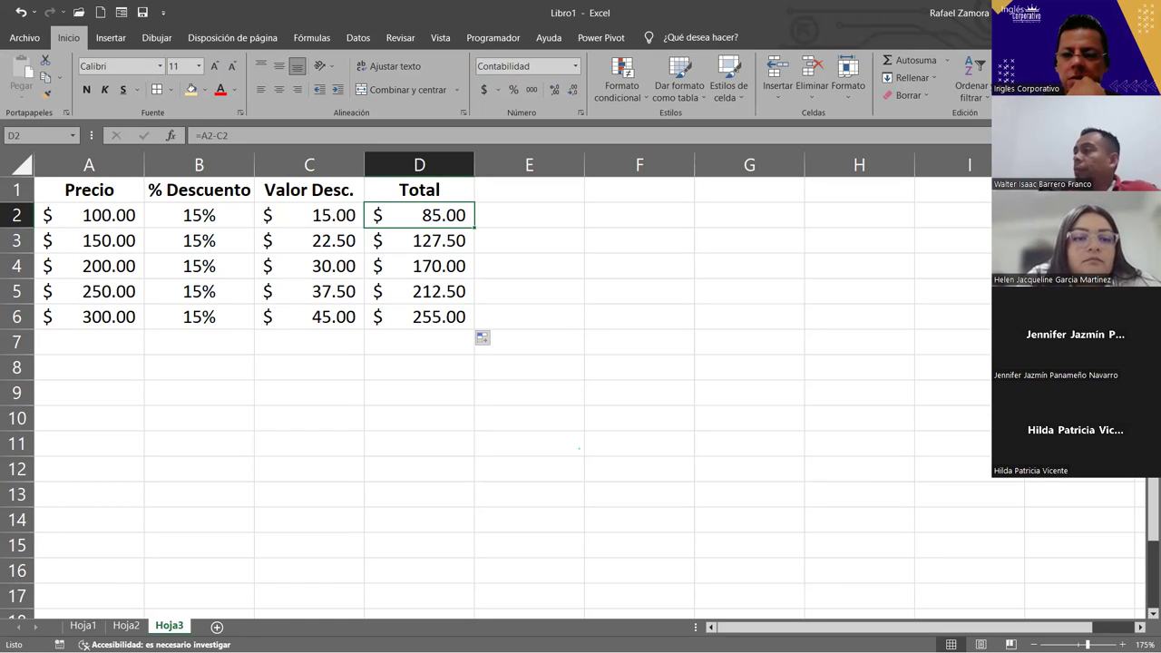
{"action": "key", "text": "alt"}
{"action": "left_click", "coordinate": [927, 408]}
{"action": "left_click", "coordinate": [868, 370]}
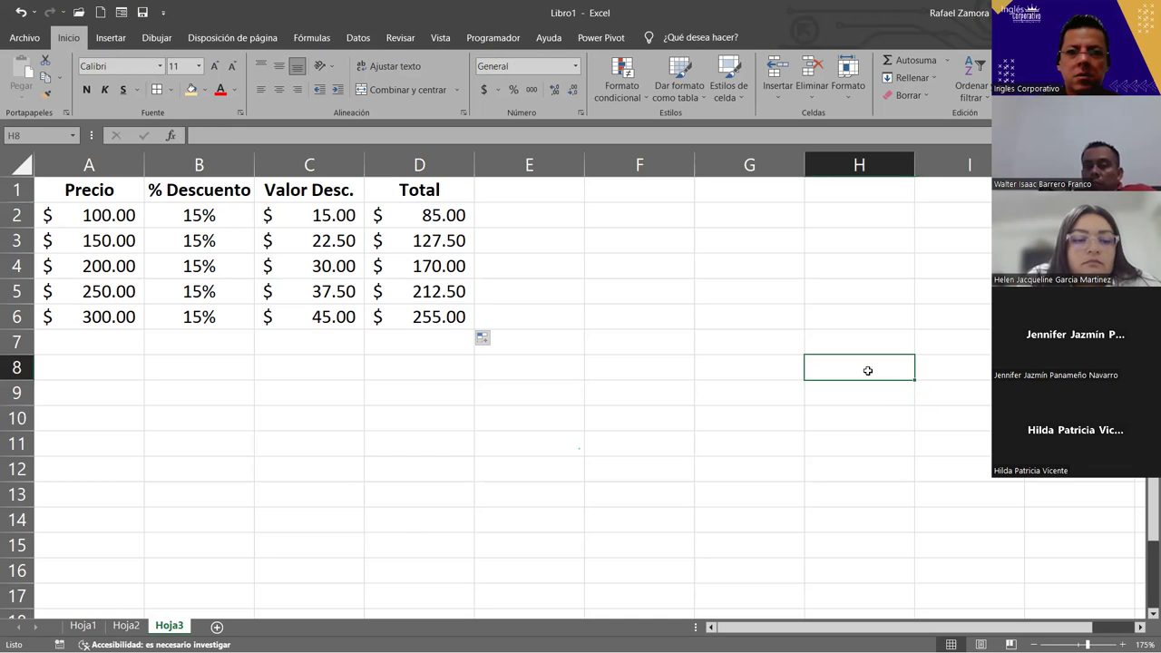
{"action": "left_click", "coordinate": [630, 388]}
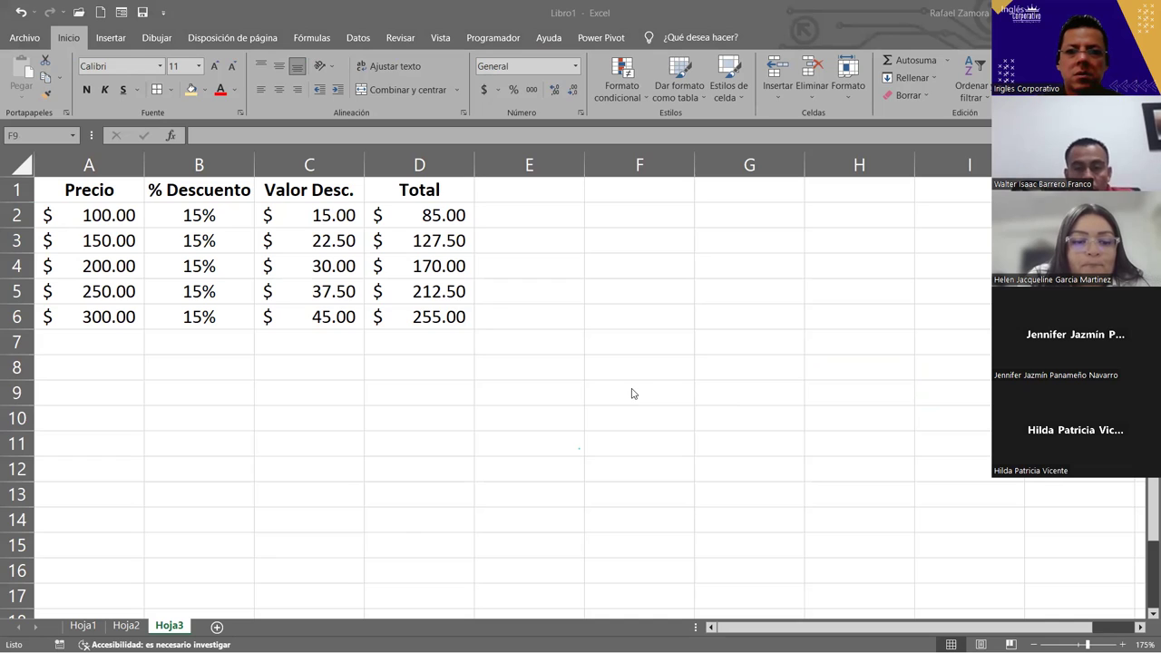
{"action": "left_click", "coordinate": [529, 417]}
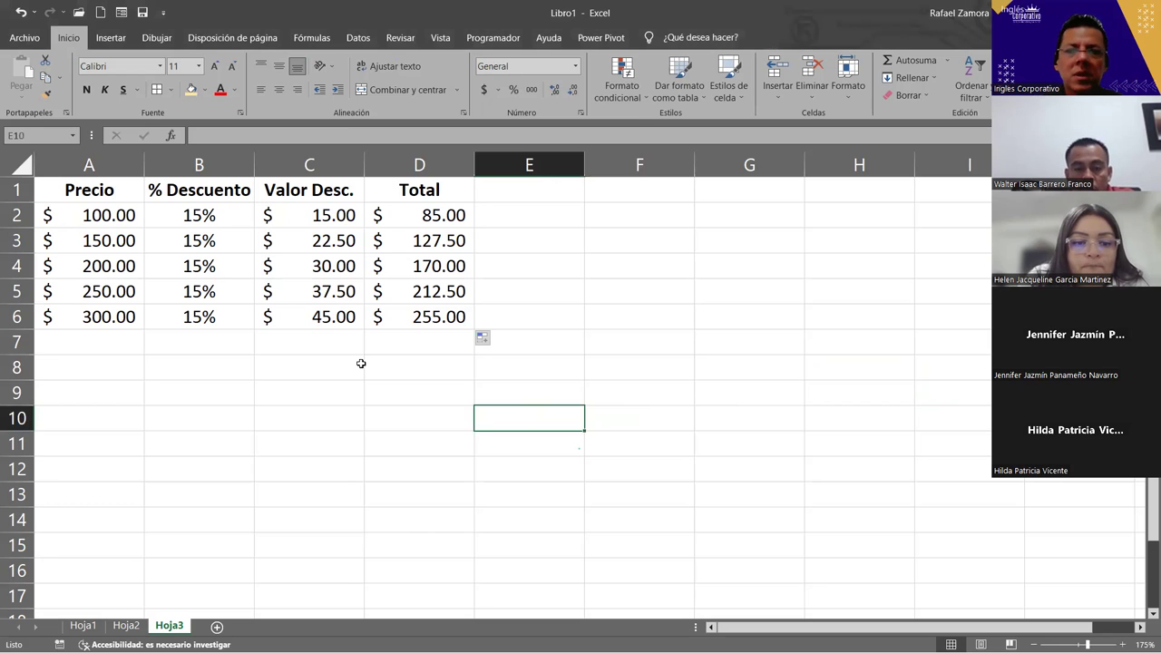
{"action": "left_click", "coordinate": [275, 426]}
{"action": "left_click", "coordinate": [441, 214]}
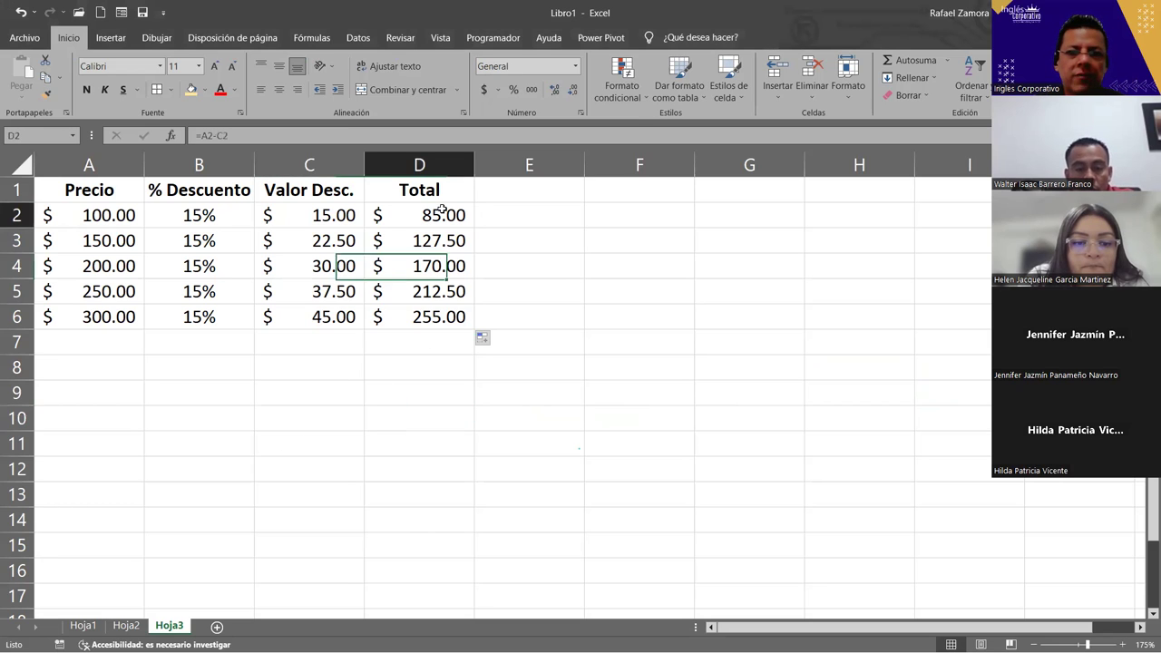
{"action": "left_click", "coordinate": [323, 215]}
{"action": "left_click", "coordinate": [427, 310]}
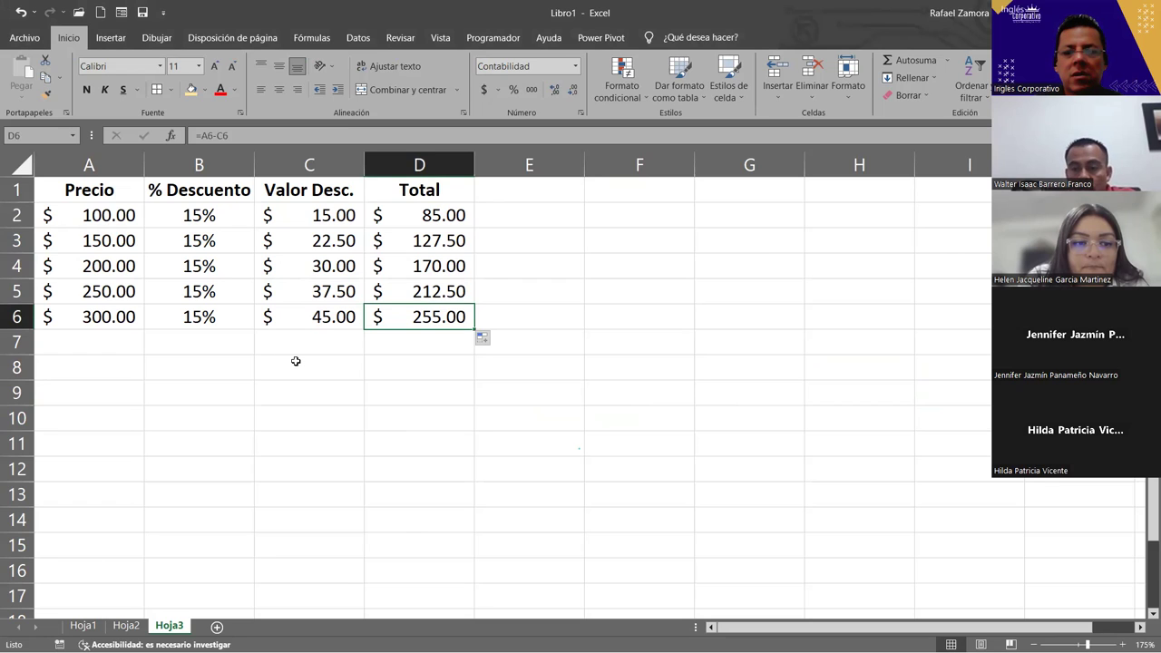
Delete column C (Valor Desc.) and clear the #¡REF! errors from C2:C6.
{"action": "left_click", "coordinate": [310, 158]}
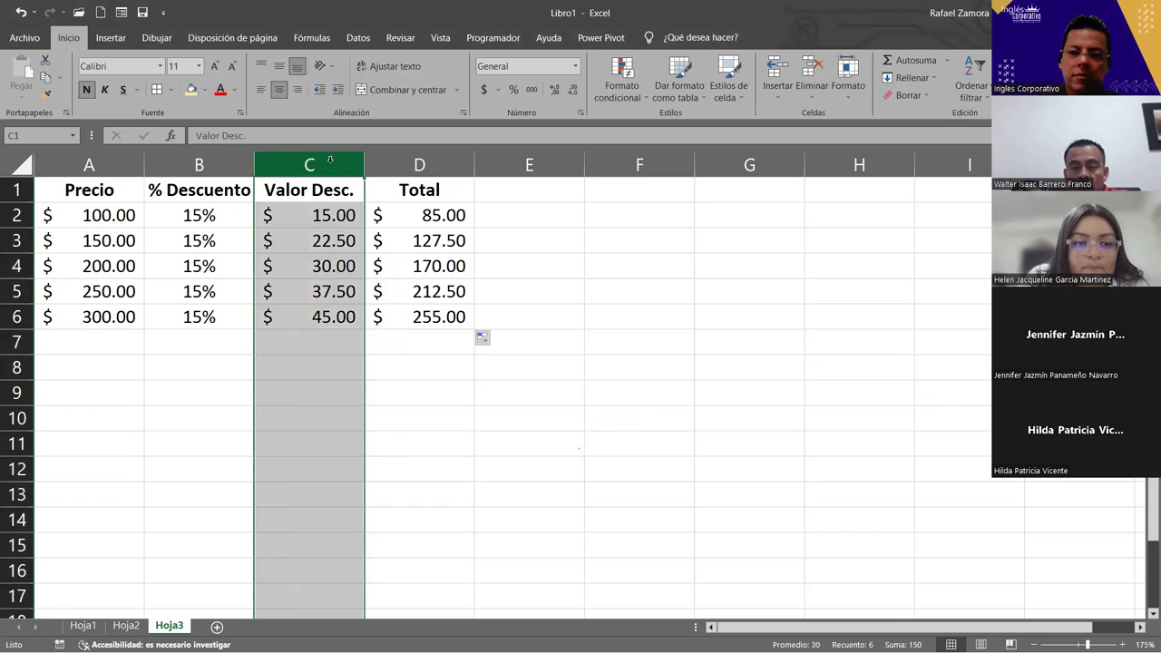
{"action": "key", "text": "ctrl+minus"}
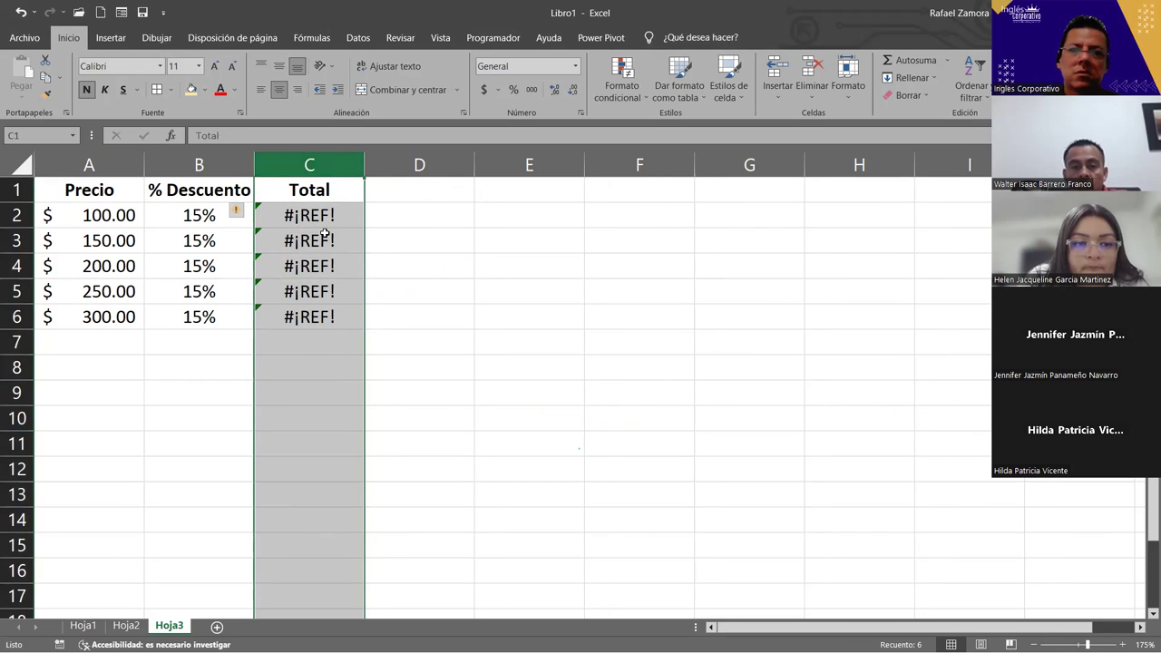
{"action": "left_click_drag", "start_coordinate": [330, 214], "coordinate": [330, 325]}
{"action": "key", "text": "Delete"}
{"action": "left_click", "coordinate": [354, 410]}
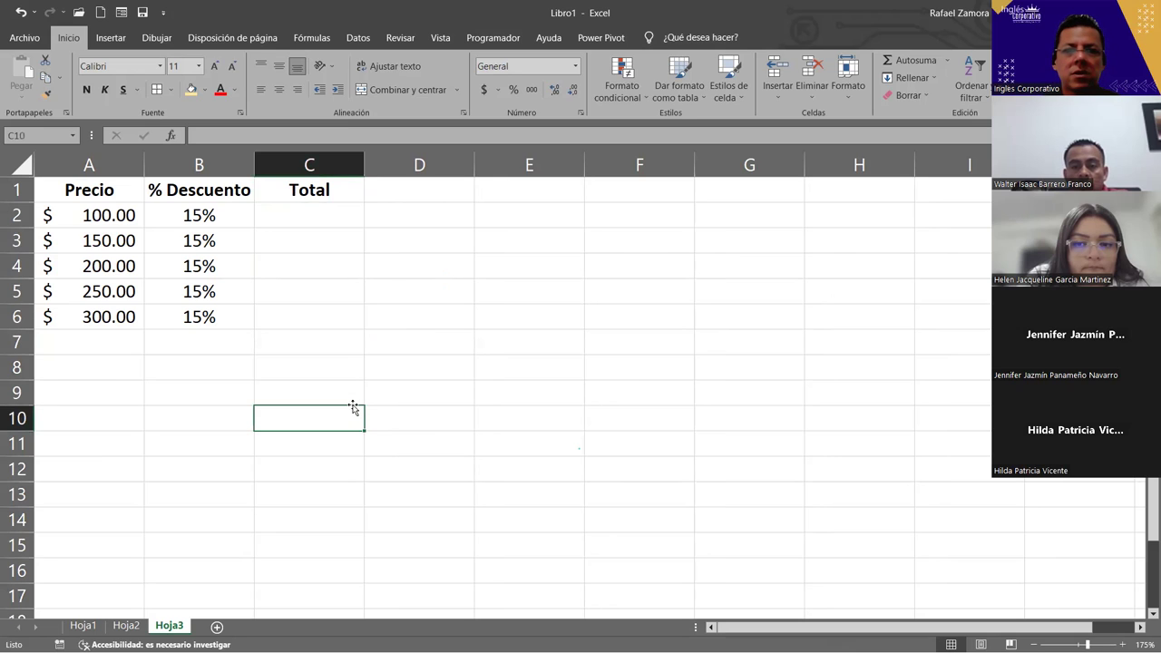
{"action": "left_click", "coordinate": [359, 213]}
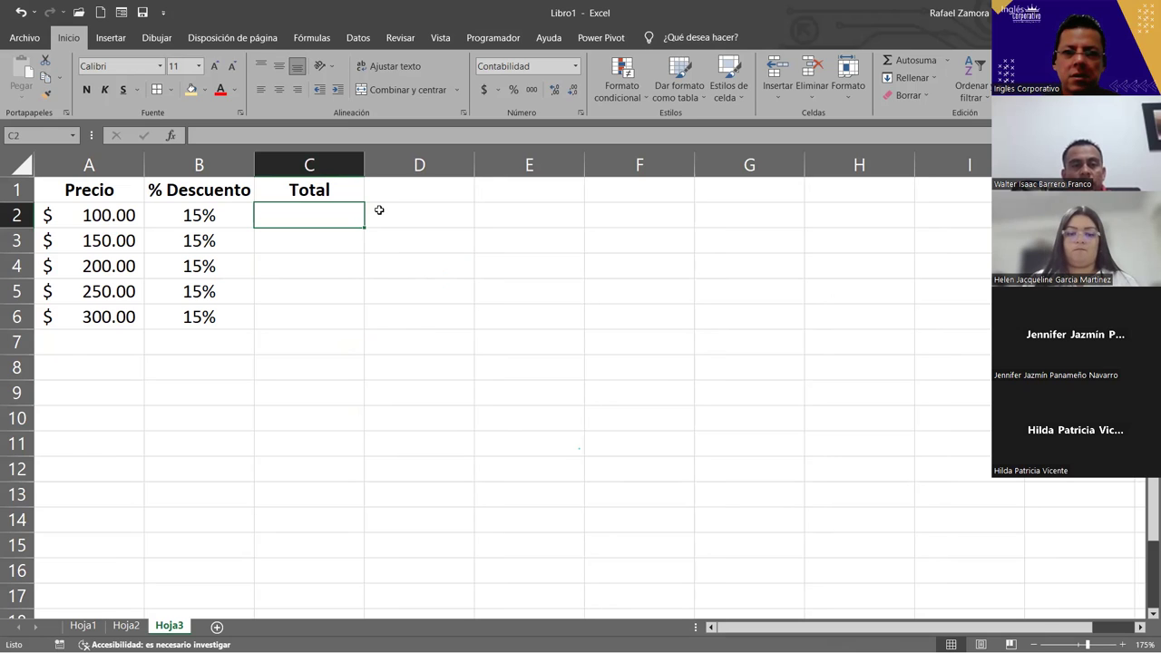
Enter =A2*B2 in E2 to show the 15.00 discount.
{"action": "left_click", "coordinate": [532, 217]}
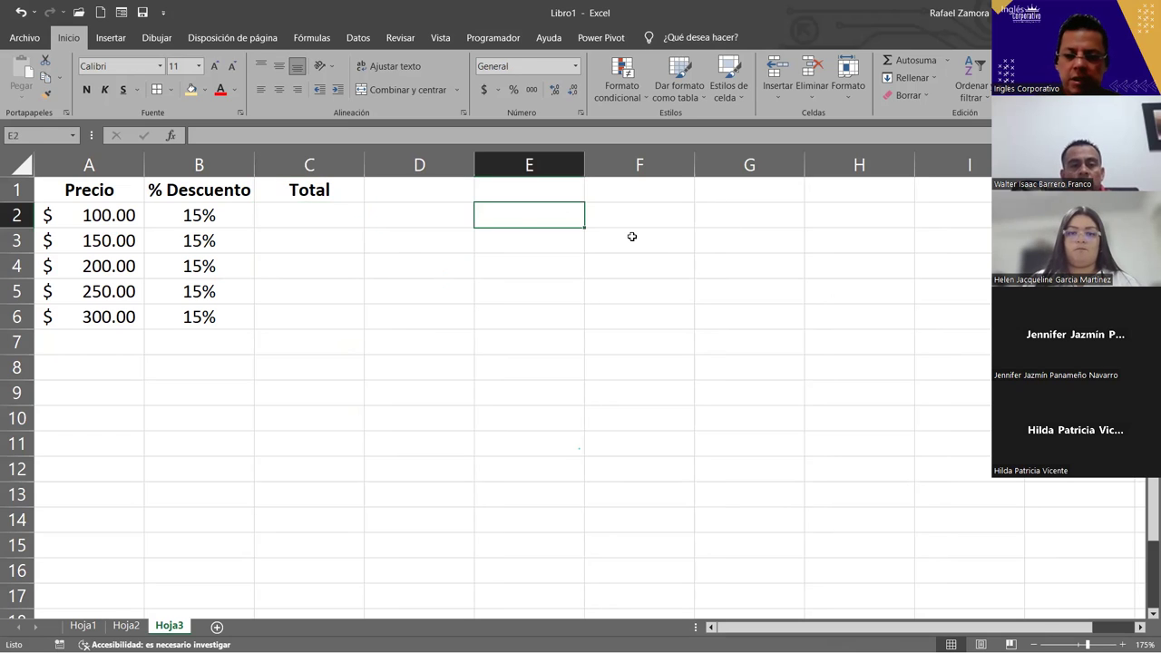
{"action": "type", "text": "="}
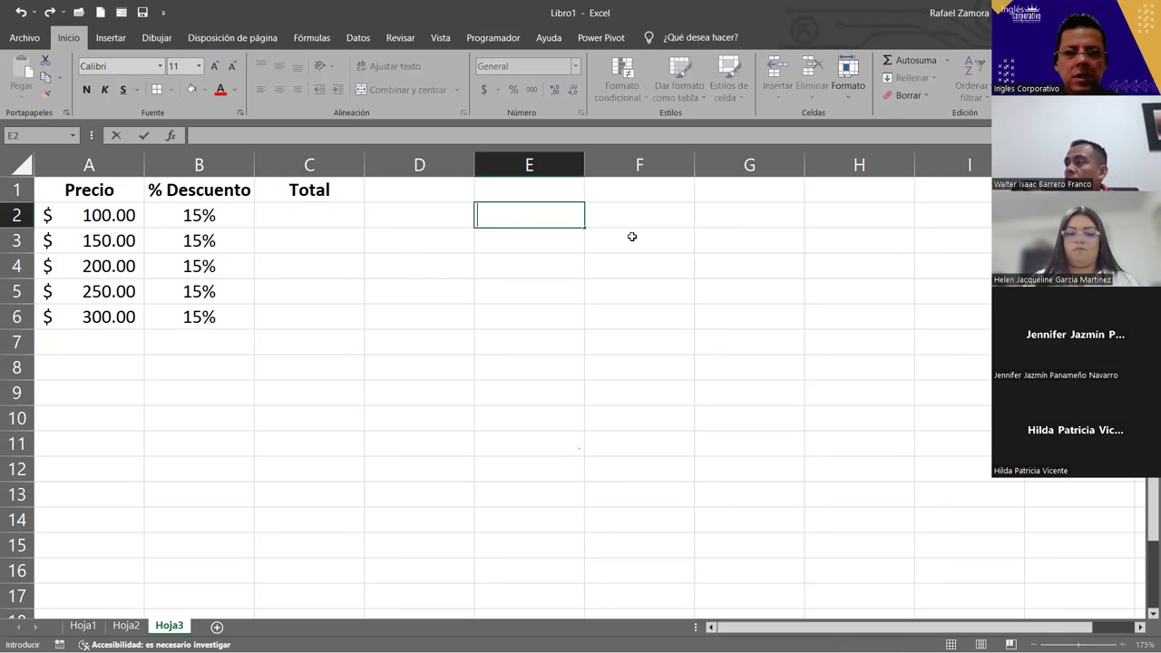
{"action": "left_click", "coordinate": [120, 218]}
{"action": "type", "text": "+"}
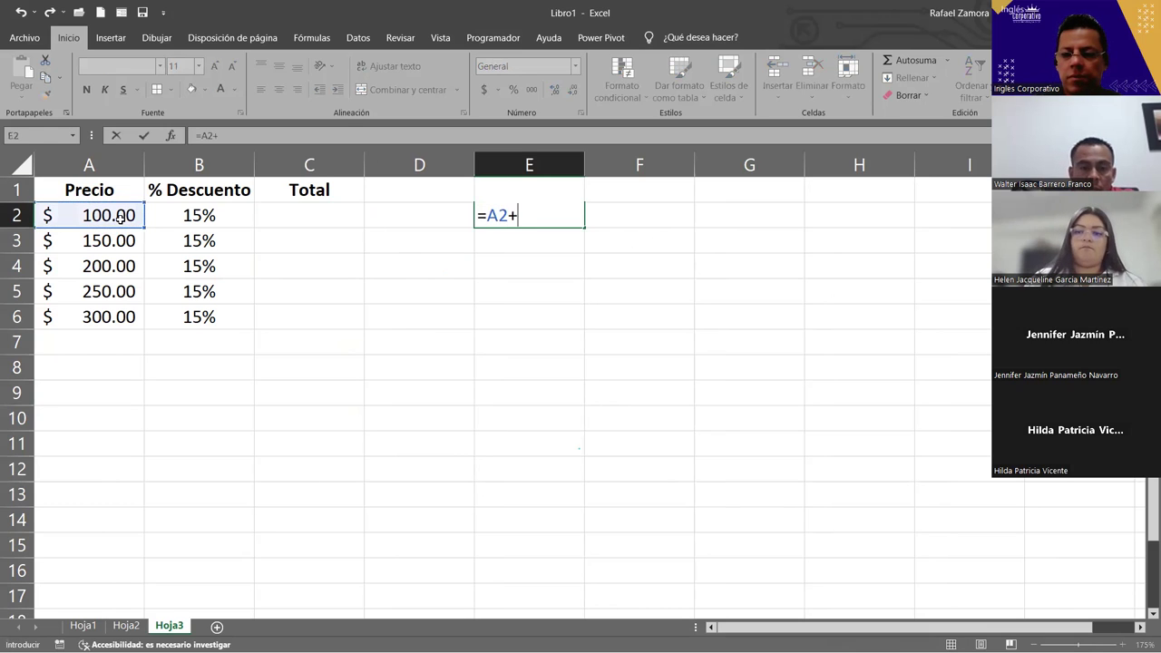
{"action": "type", "text": "*"}
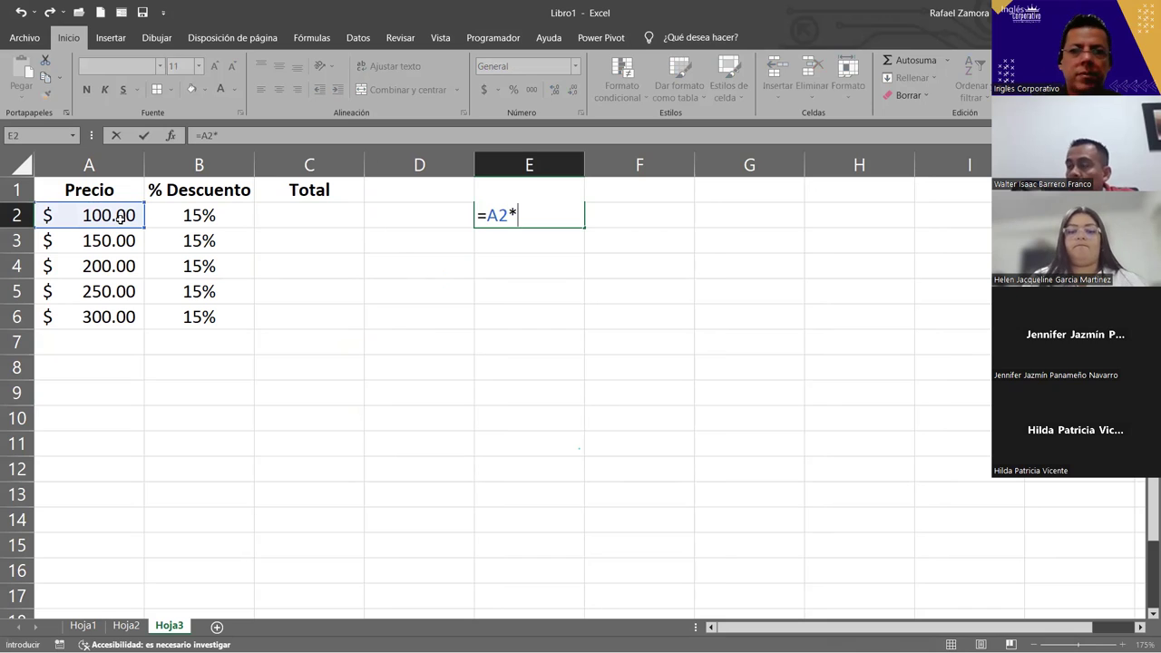
{"action": "left_click", "coordinate": [200, 214]}
{"action": "key", "text": "Return"}
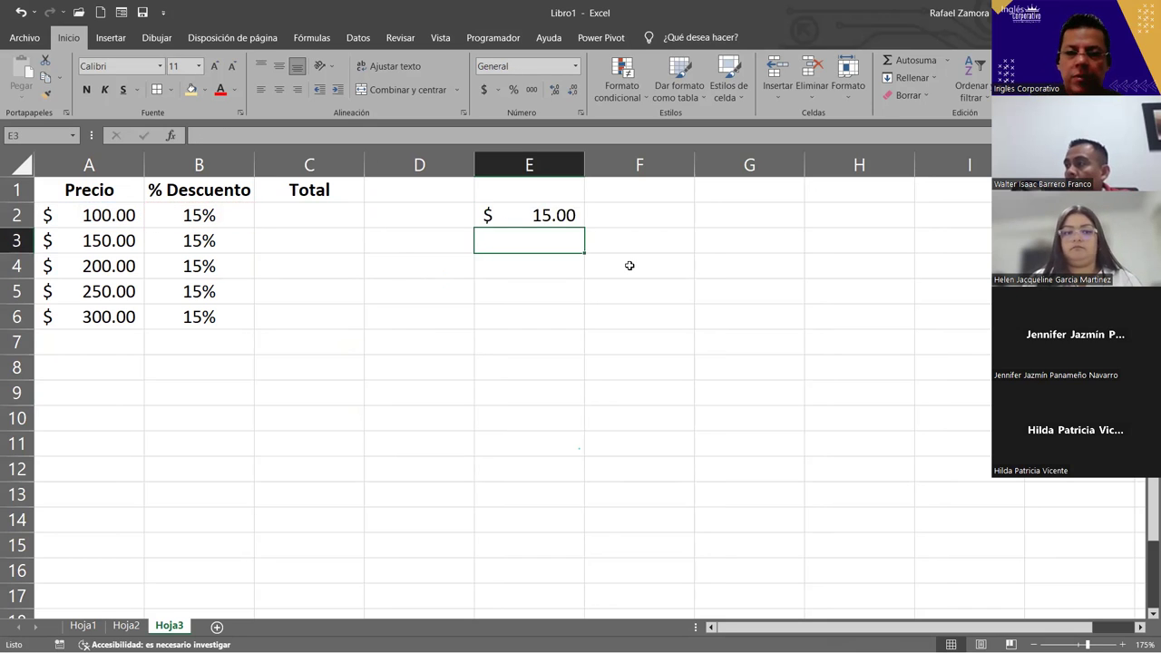
Enter =A2-E2 in E3 to show the 85.00 net price.
{"action": "type", "text": "="}
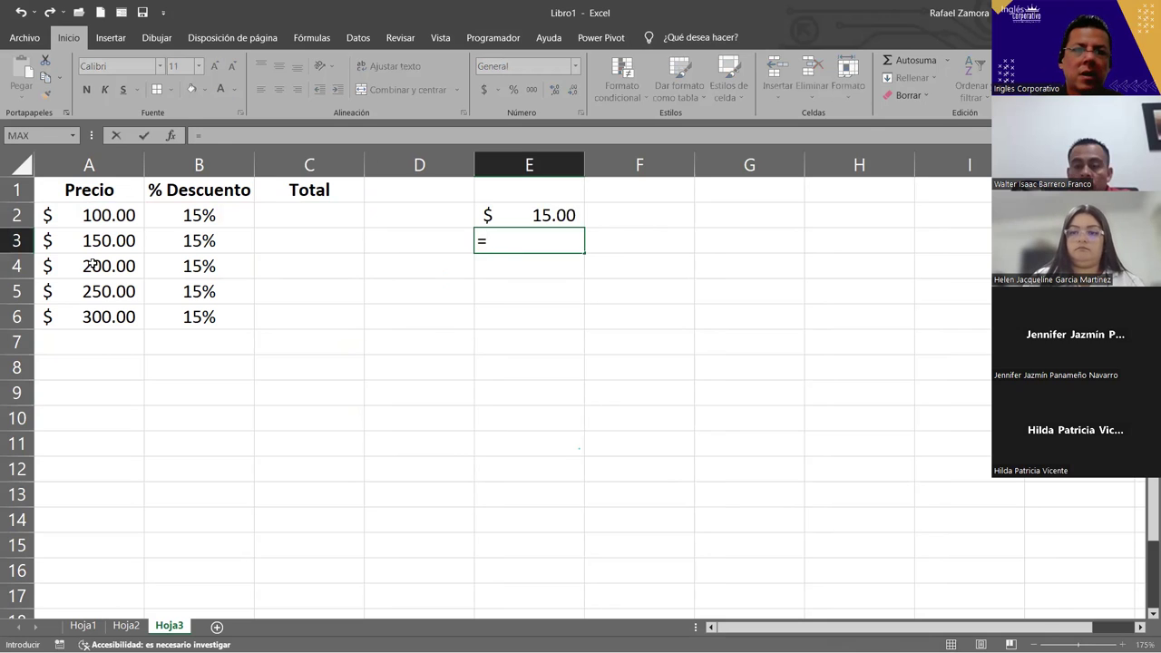
{"action": "left_click", "coordinate": [96, 214]}
{"action": "type", "text": "-"}
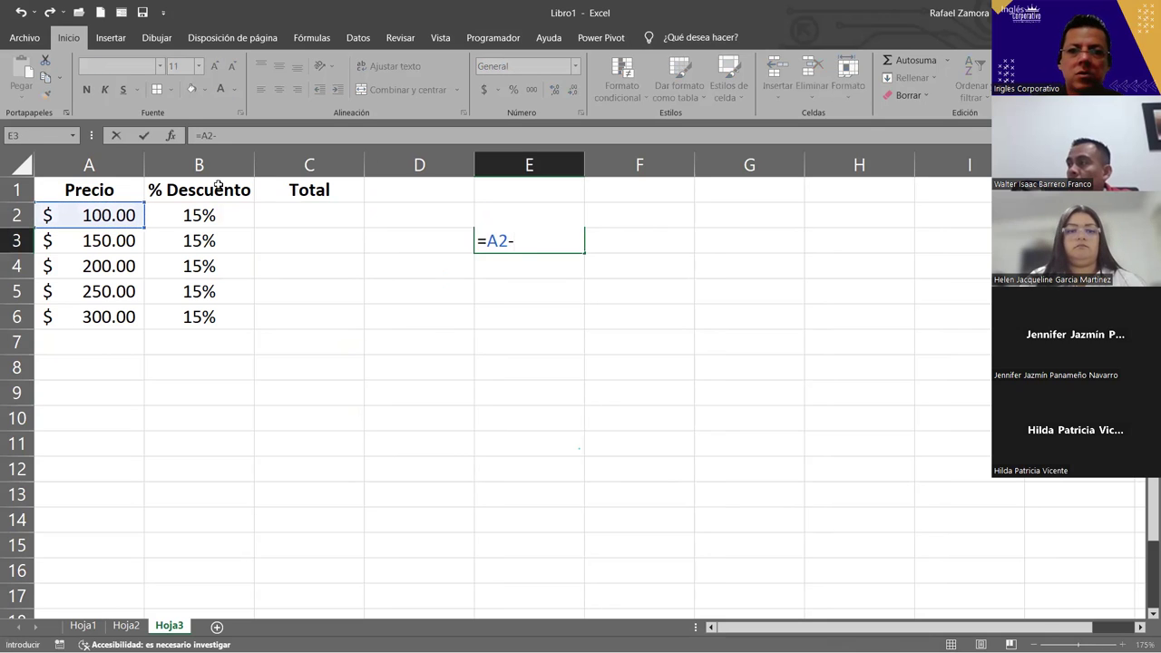
{"action": "left_click", "coordinate": [232, 210]}
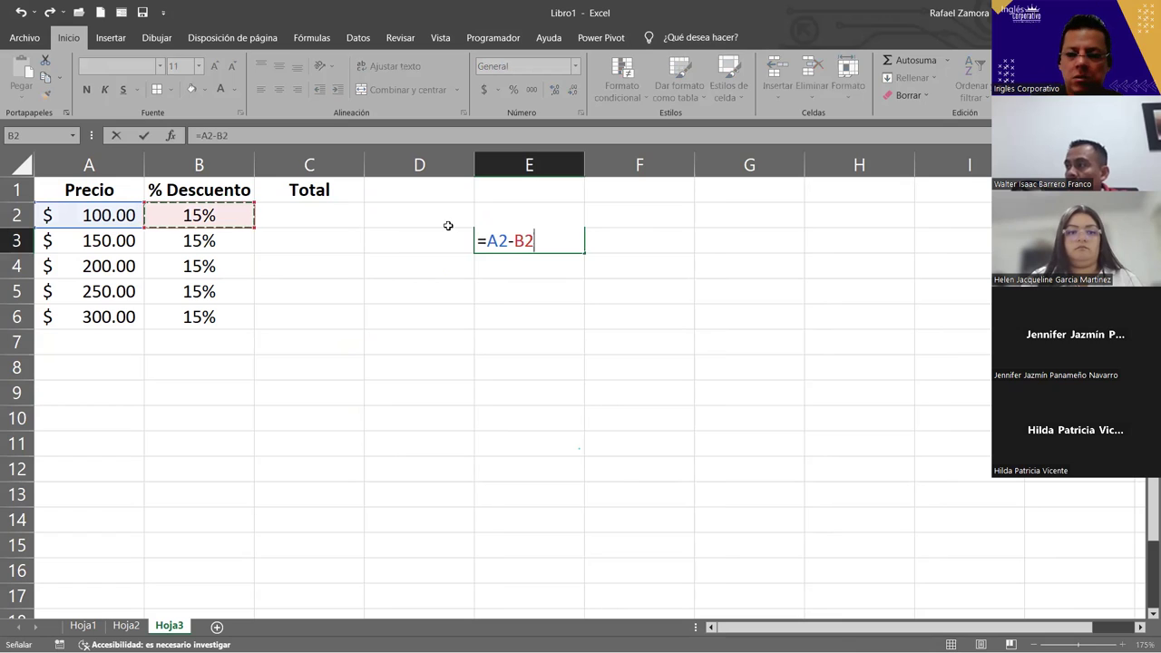
{"action": "key", "text": "BackSpace"}
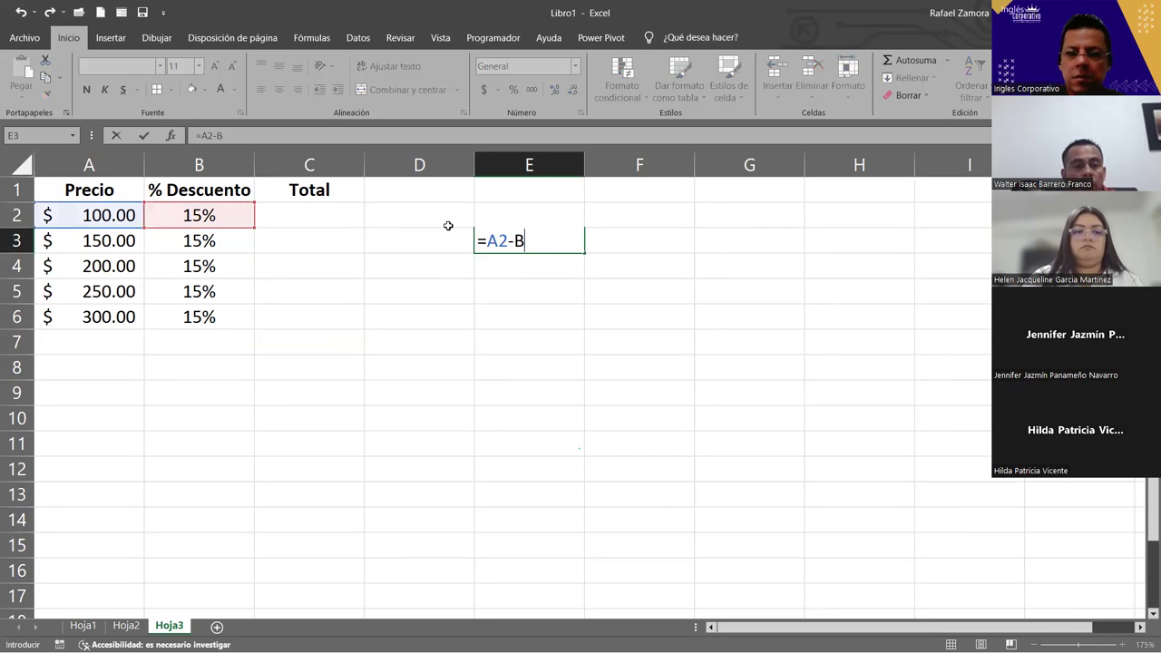
{"action": "key", "text": "BackSpace"}
{"action": "left_click", "coordinate": [462, 218]}
{"action": "key", "text": "Right"}
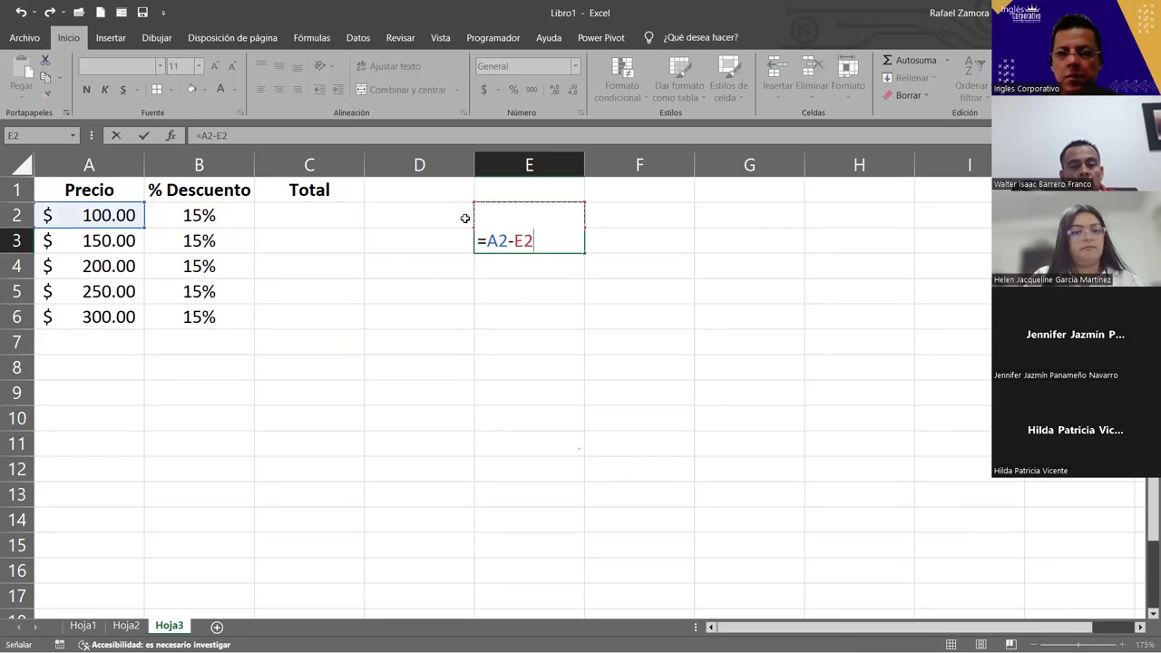
{"action": "key", "text": "Return"}
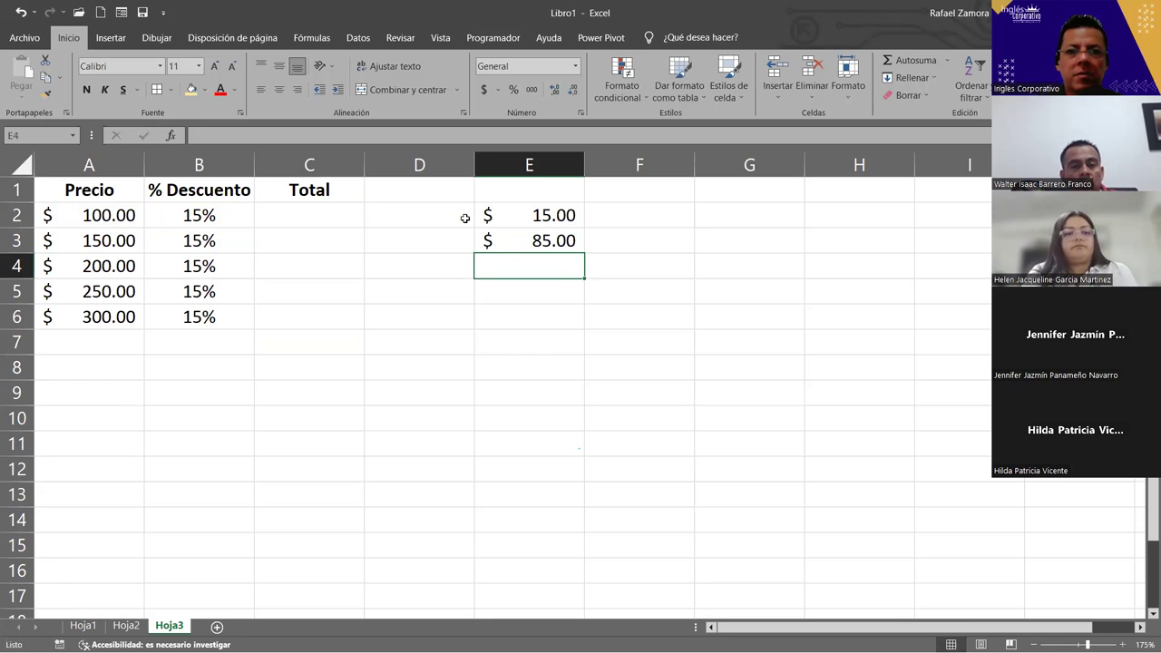
{"action": "left_click", "coordinate": [558, 237]}
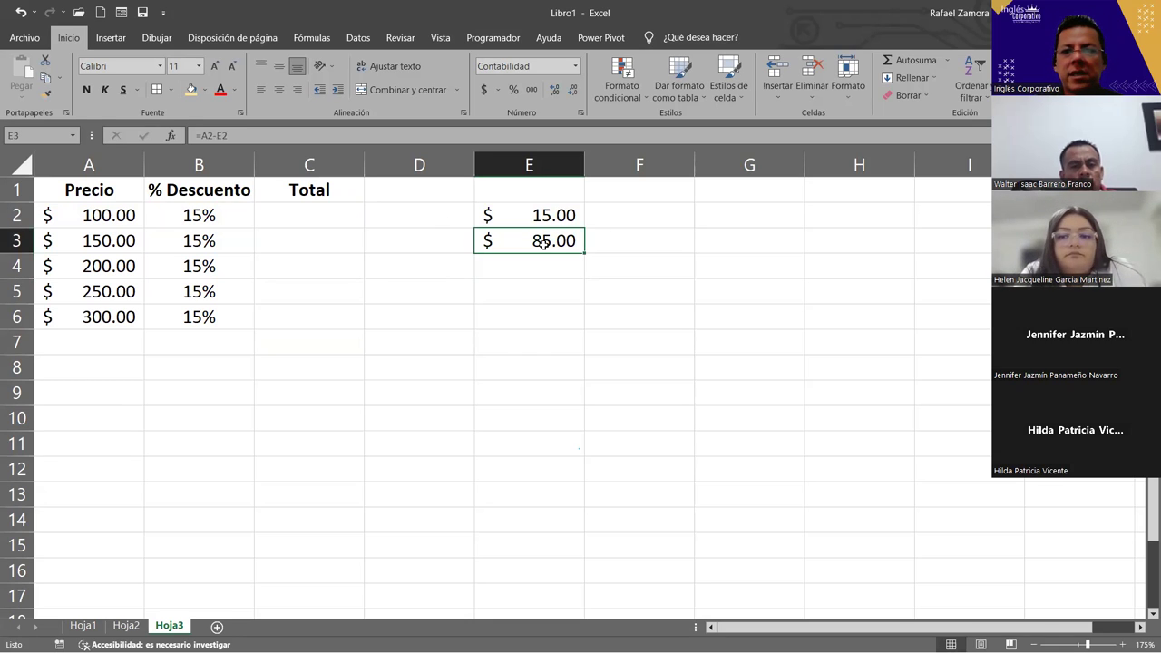
Enter =A2*B2 in C2, then edit it to =A2-A2*B2 so Total shows $85.00.
{"action": "left_click", "coordinate": [298, 213]}
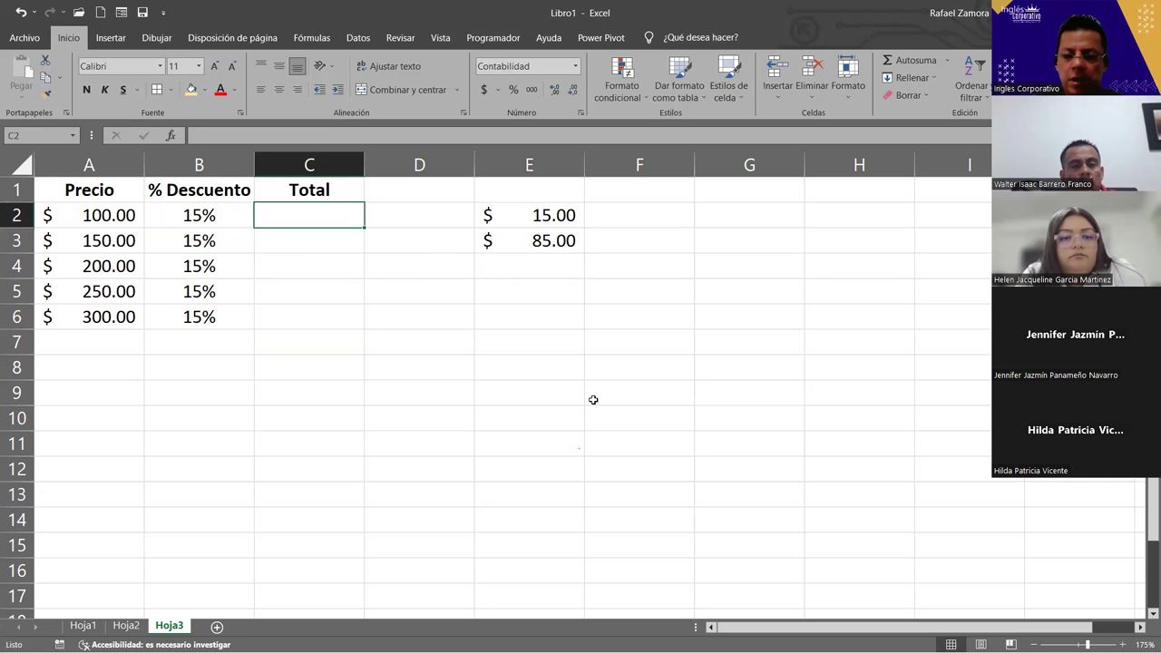
{"action": "type", "text": "="}
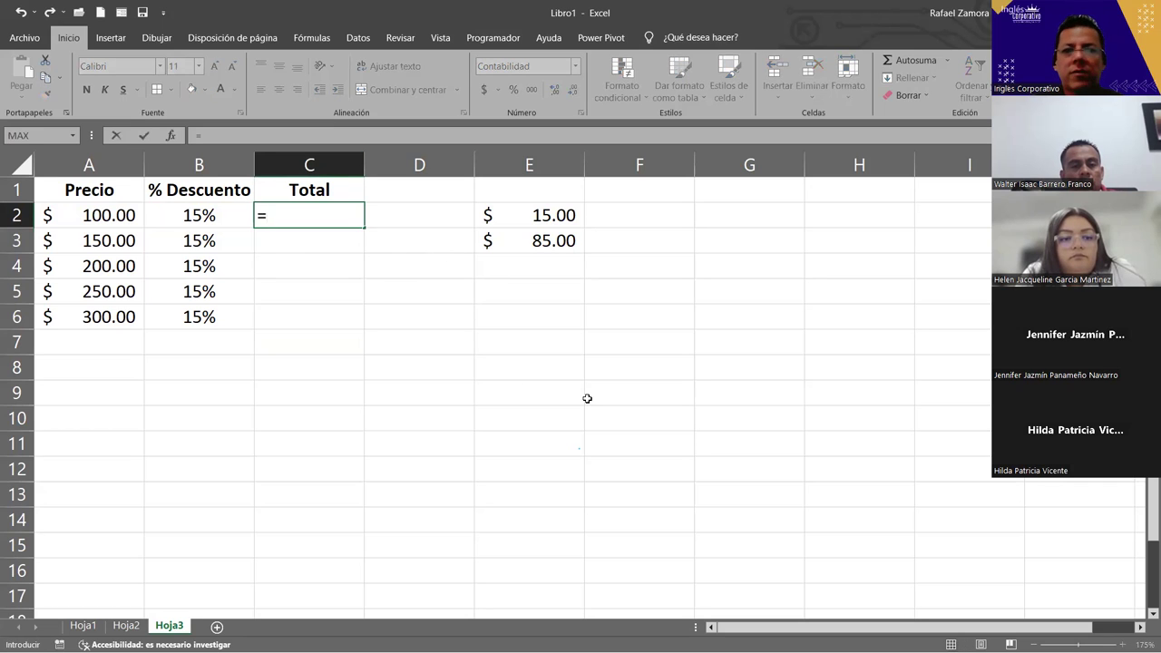
{"action": "left_click", "coordinate": [105, 215]}
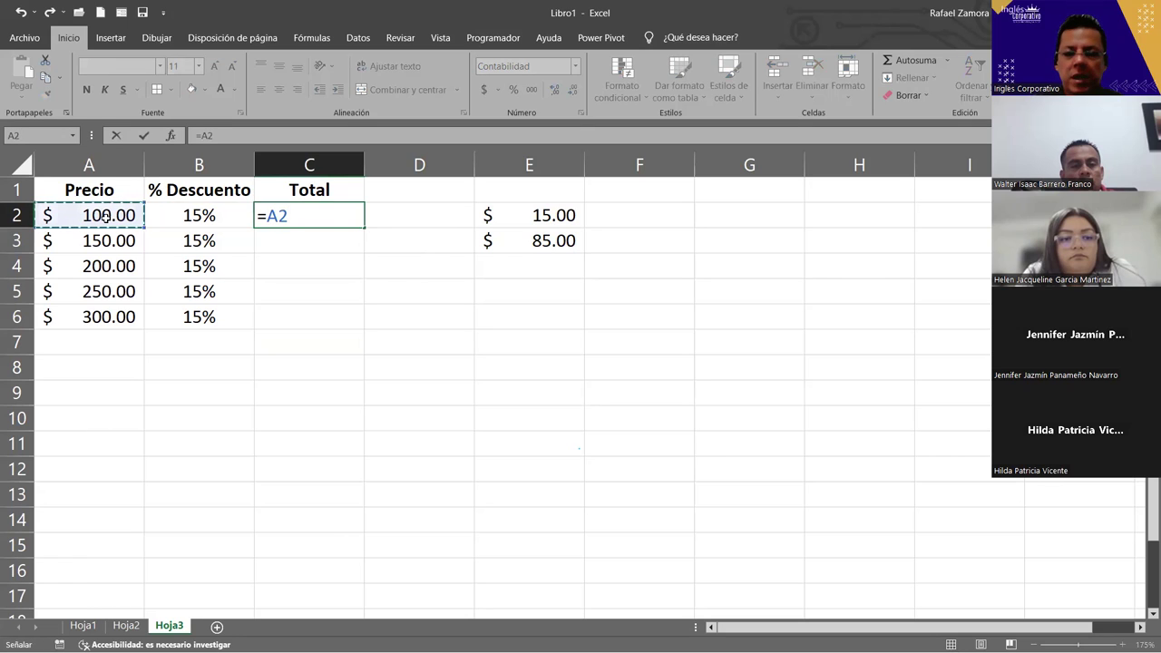
{"action": "type", "text": "*"}
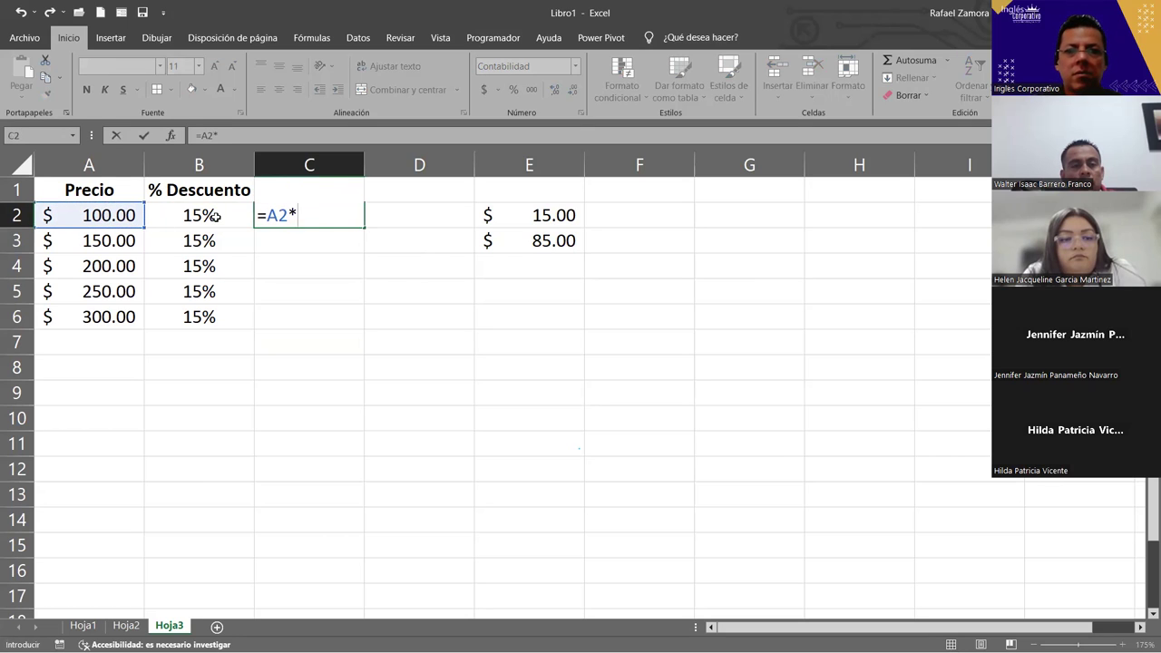
{"action": "left_click", "coordinate": [215, 216]}
{"action": "key", "text": "Return"}
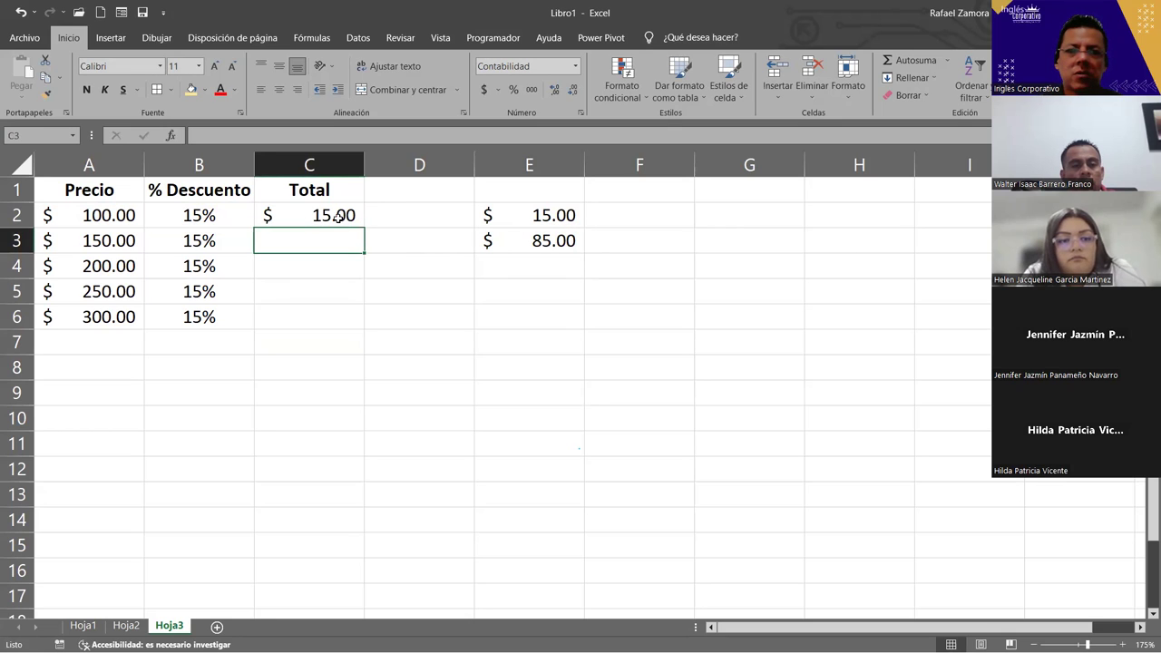
{"action": "double_click", "coordinate": [288, 215]}
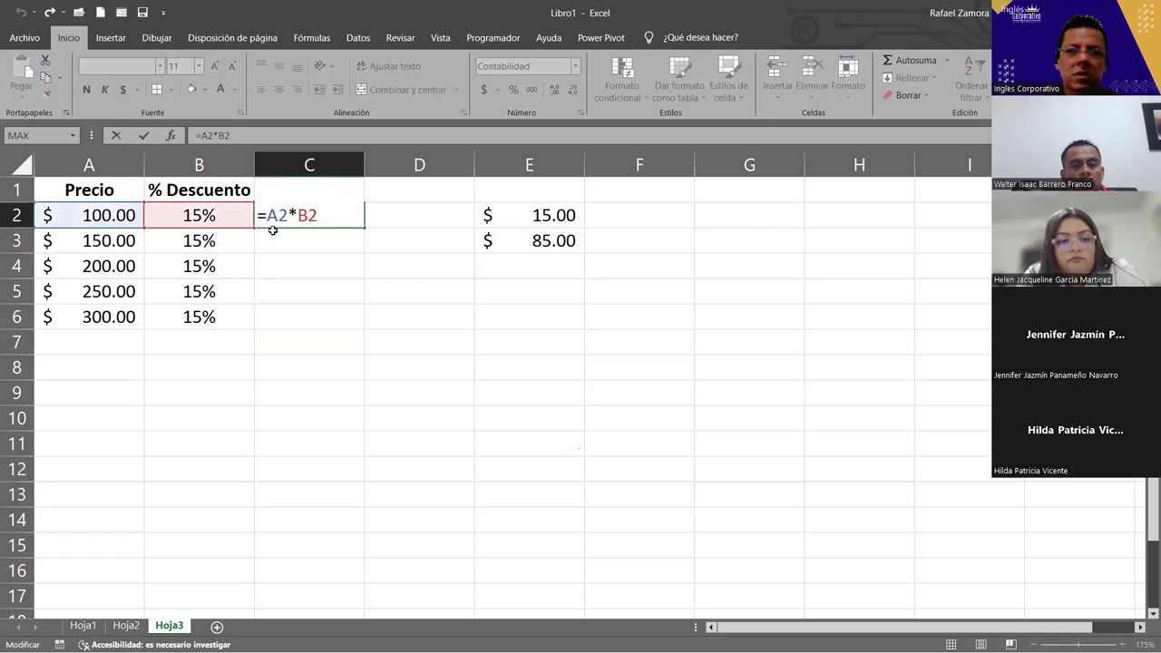
{"action": "left_click", "coordinate": [112, 215]}
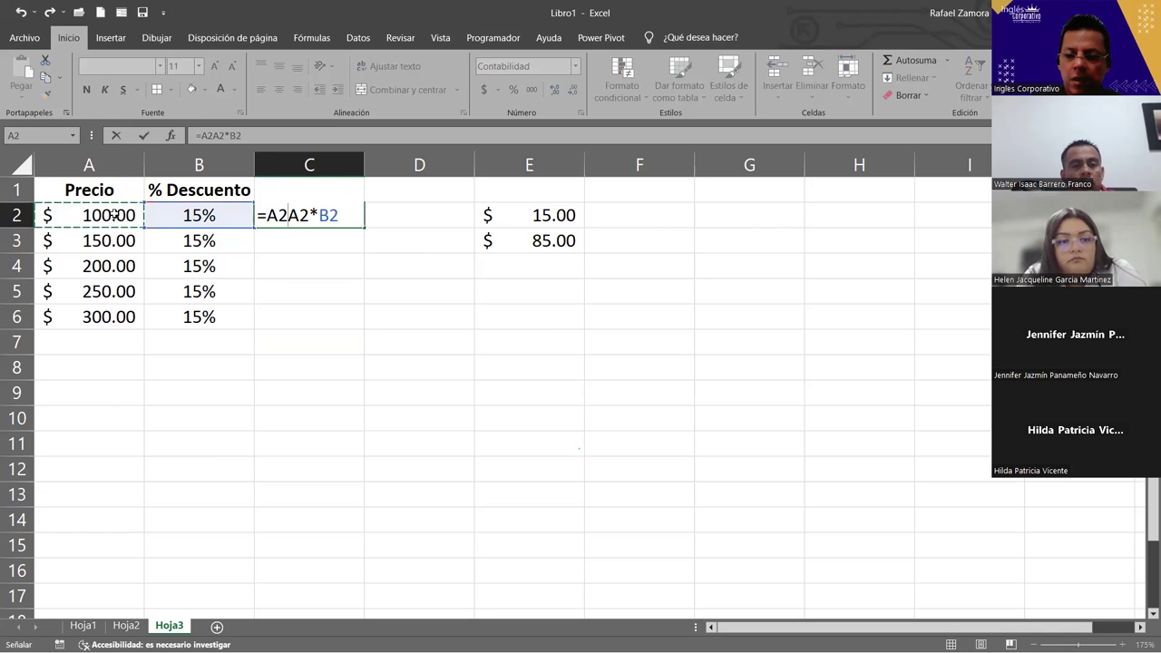
{"action": "type", "text": "-"}
{"action": "key", "text": "Return"}
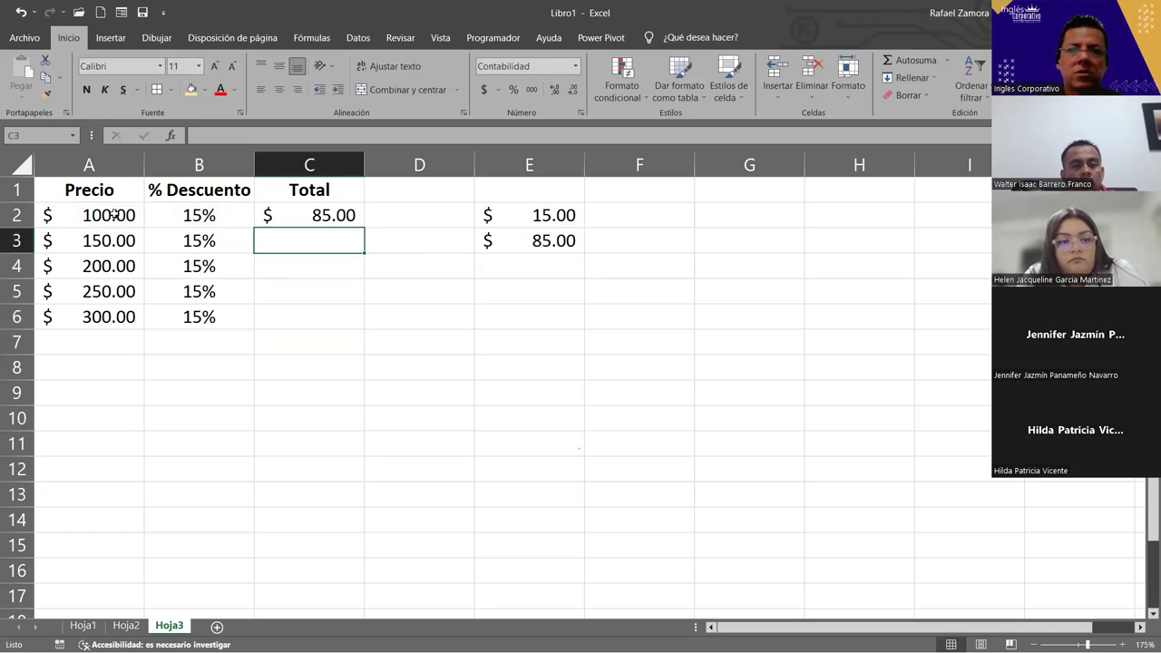
{"action": "left_click", "coordinate": [326, 220]}
Copy the discount formula =A2-A2*B2 from C2 down to C6 and review its price and discount parts.
{"action": "left_click_drag", "start_coordinate": [364, 228], "coordinate": [341, 332]}
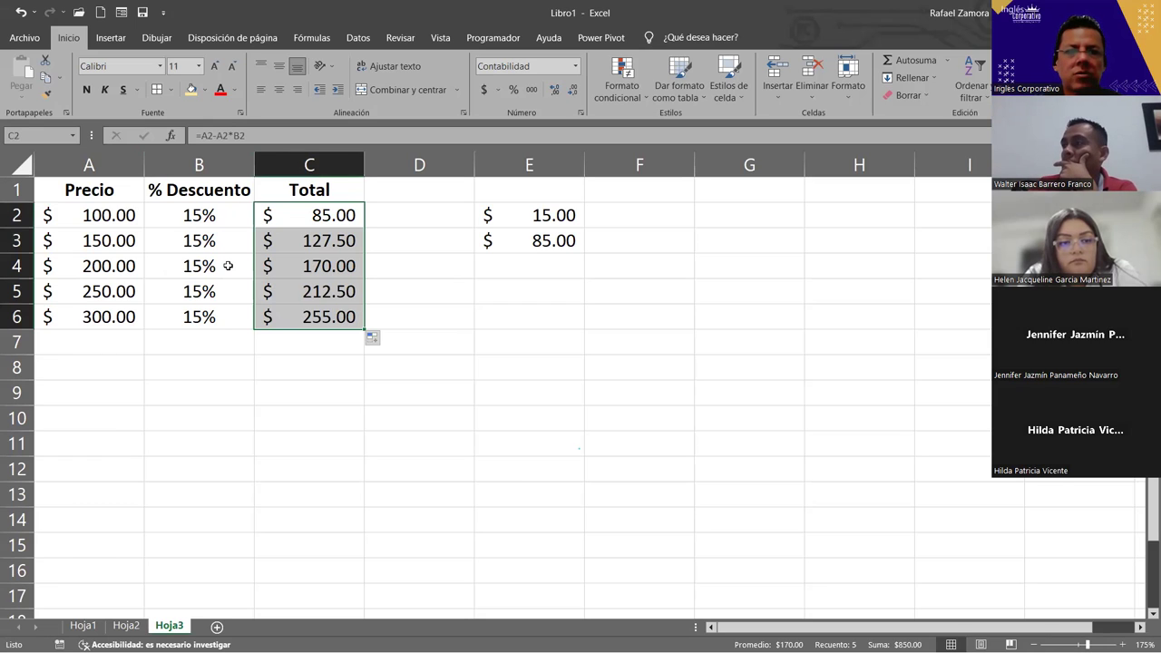
{"action": "double_click", "coordinate": [307, 216]}
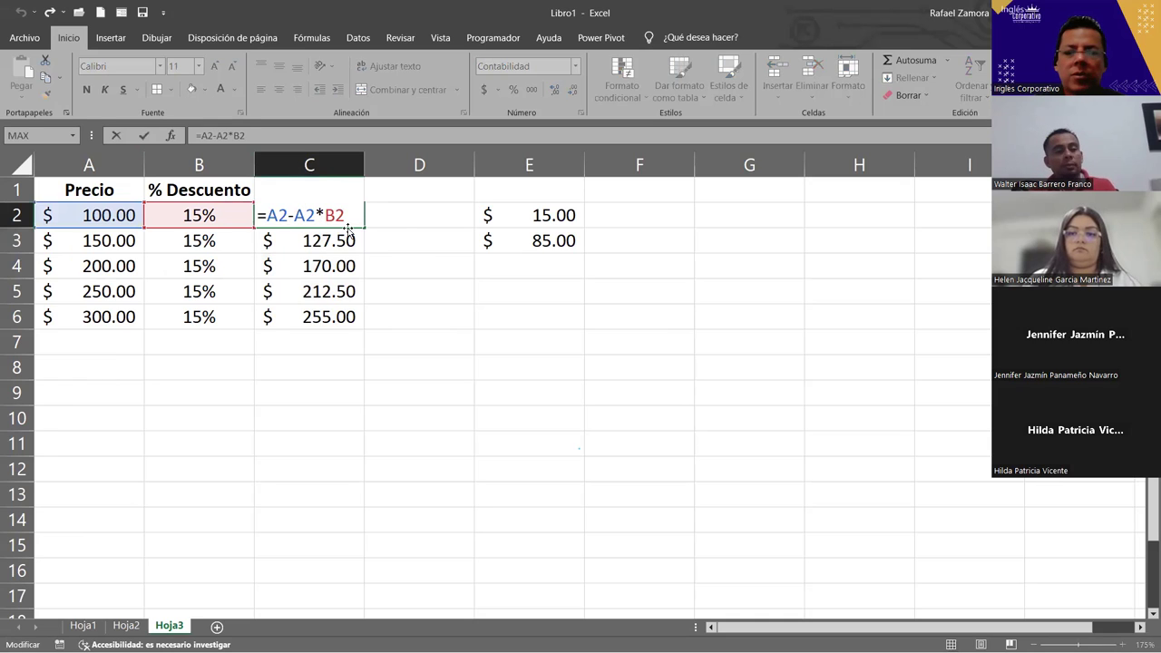
{"action": "left_click_drag", "start_coordinate": [295, 215], "coordinate": [362, 215]}
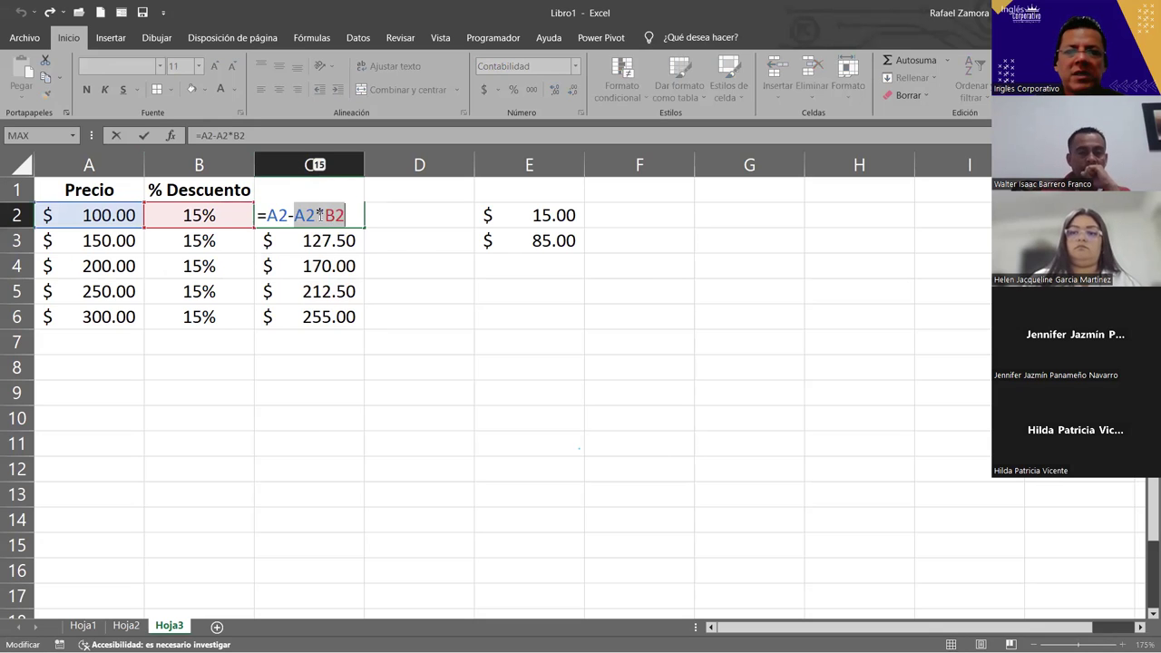
{"action": "left_click_drag", "start_coordinate": [288, 215], "coordinate": [268, 215]}
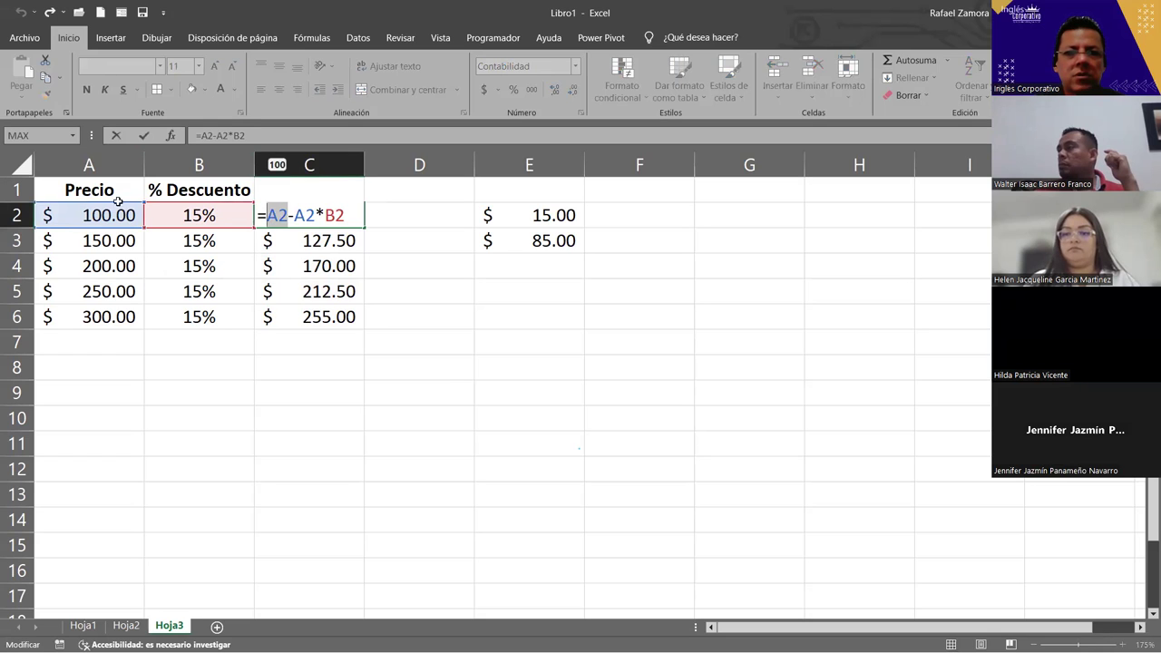
{"action": "left_click_drag", "start_coordinate": [293, 215], "coordinate": [362, 212]}
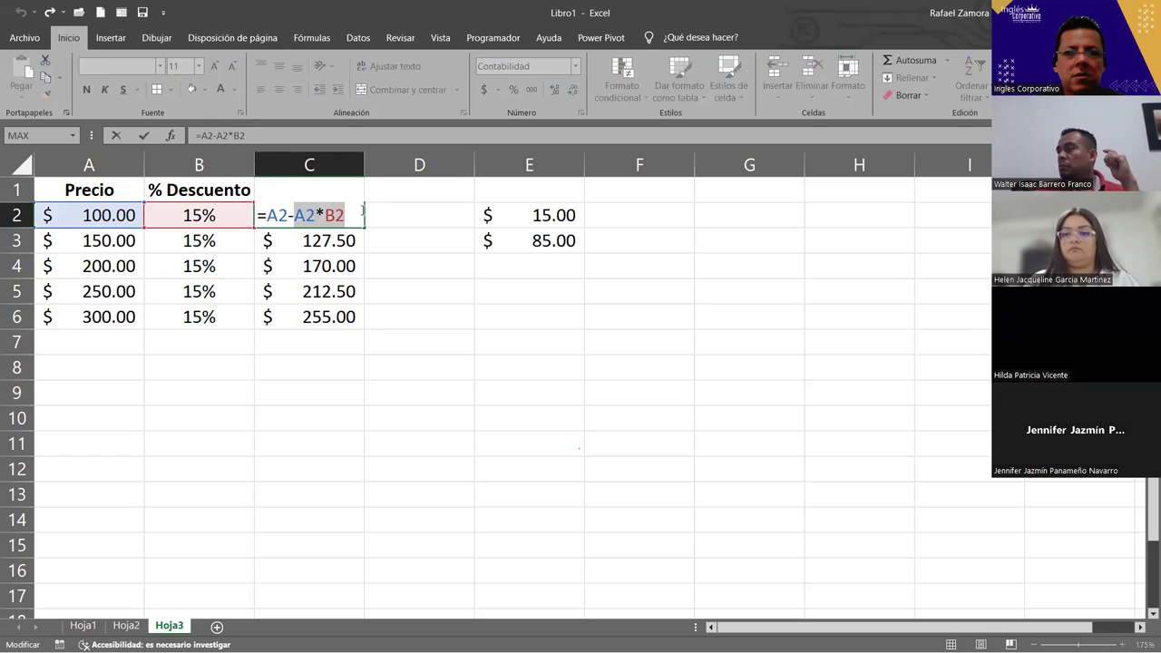
{"action": "key", "text": "Return"}
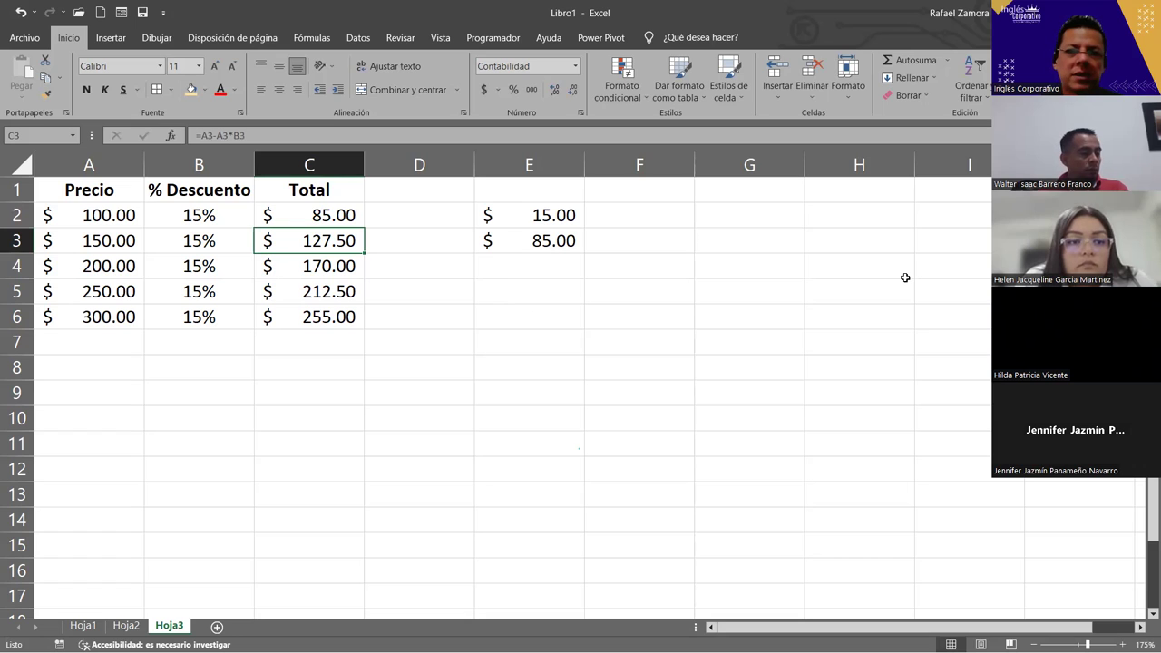
Clear the helper values 15.00 and 85.00 from E1:E6.
{"action": "left_click", "coordinate": [529, 444]}
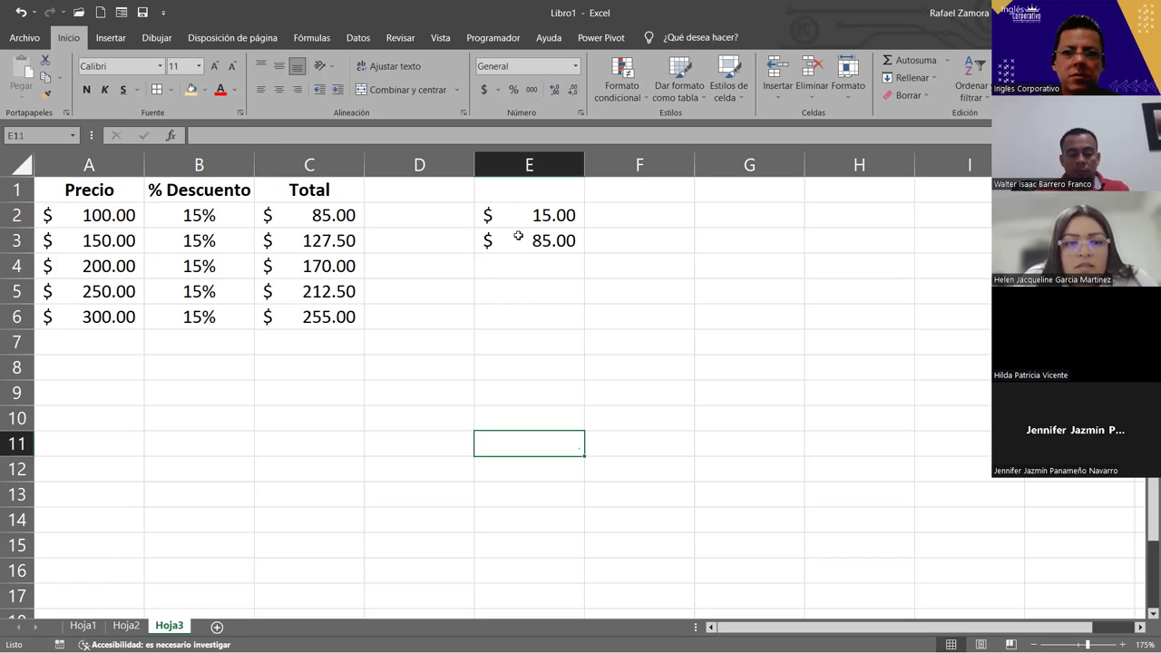
{"action": "left_click_drag", "start_coordinate": [524, 193], "coordinate": [535, 316]}
{"action": "key", "text": "Delete"}
{"action": "left_click", "coordinate": [656, 485]}
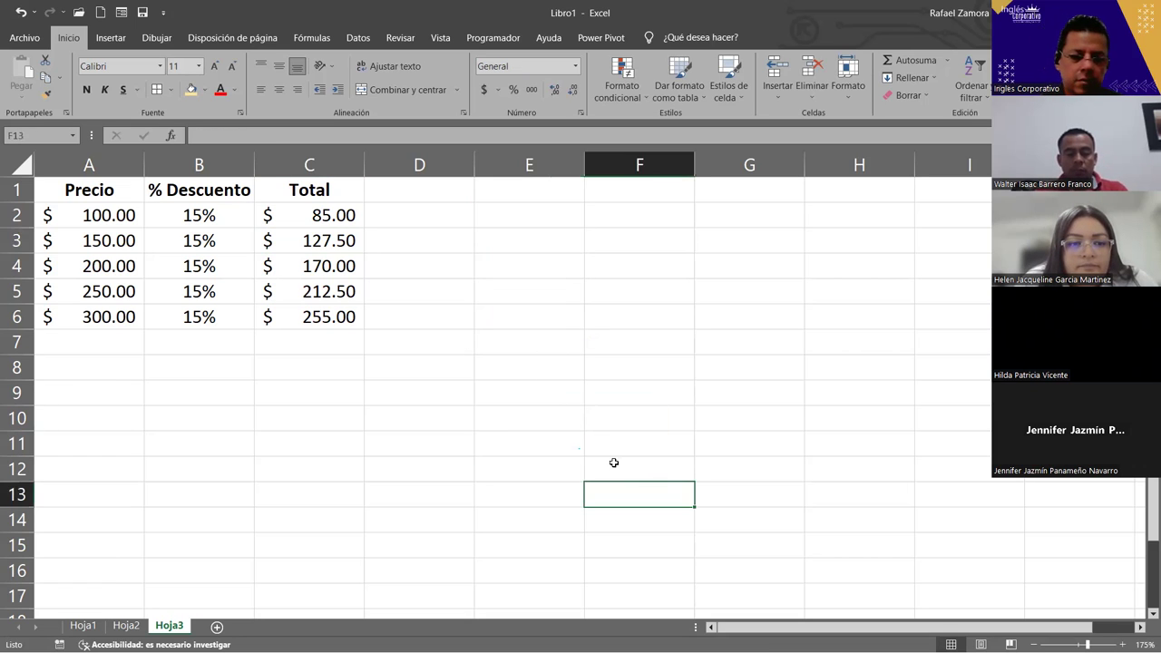
Enter Ingresos in F1 and Costo 1 in F3, filling Costo 2 and Costo 3 into F4:F5.
{"action": "left_click", "coordinate": [611, 207]}
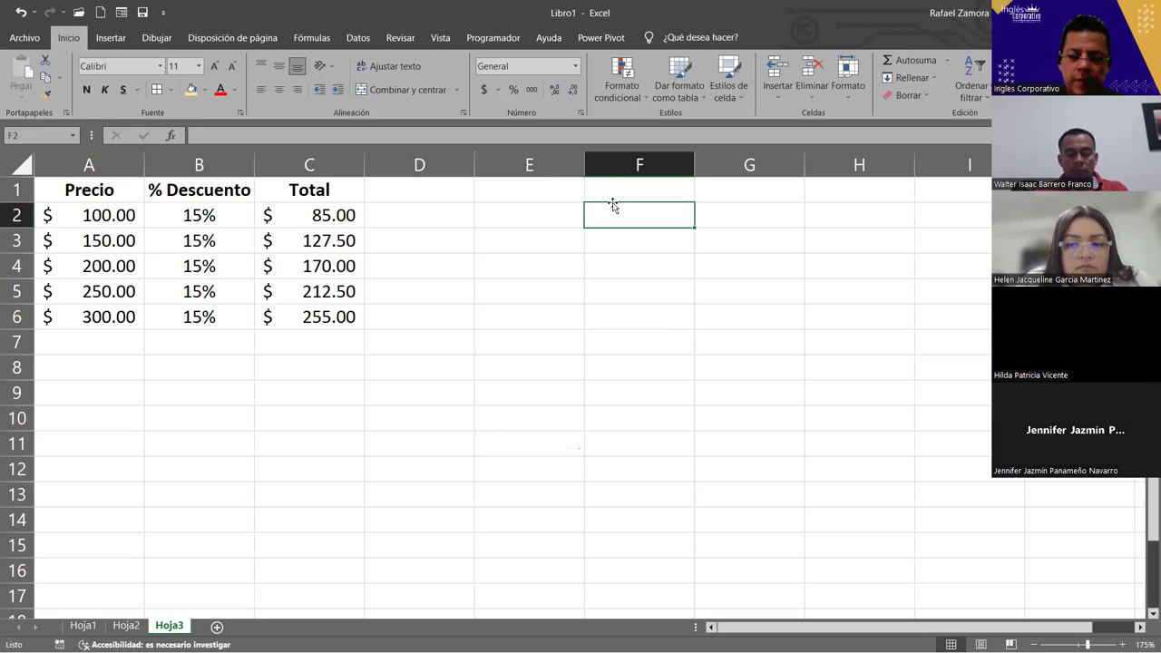
{"action": "key", "text": "Up"}
{"action": "type", "text": "Ingresos"}
{"action": "key", "text": "Return"}
{"action": "key", "text": "Return"}
{"action": "type", "text": "Costo 1"}
{"action": "key", "text": "Return"}
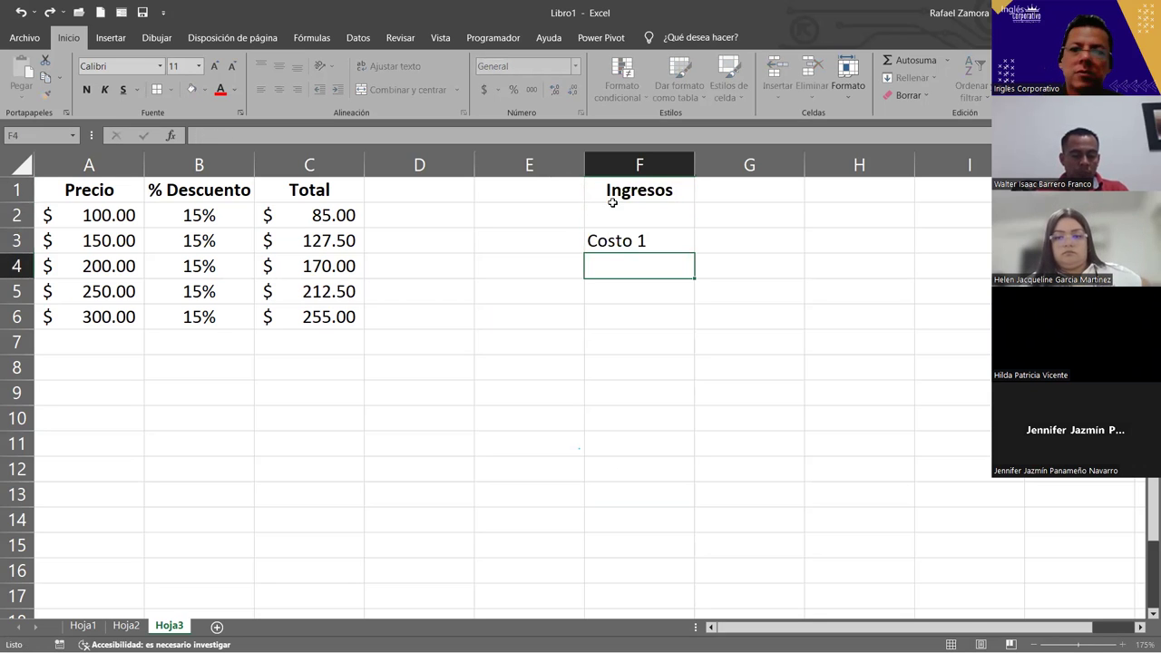
{"action": "left_click", "coordinate": [682, 241]}
{"action": "left_click_drag", "start_coordinate": [690, 253], "coordinate": [690, 257]}
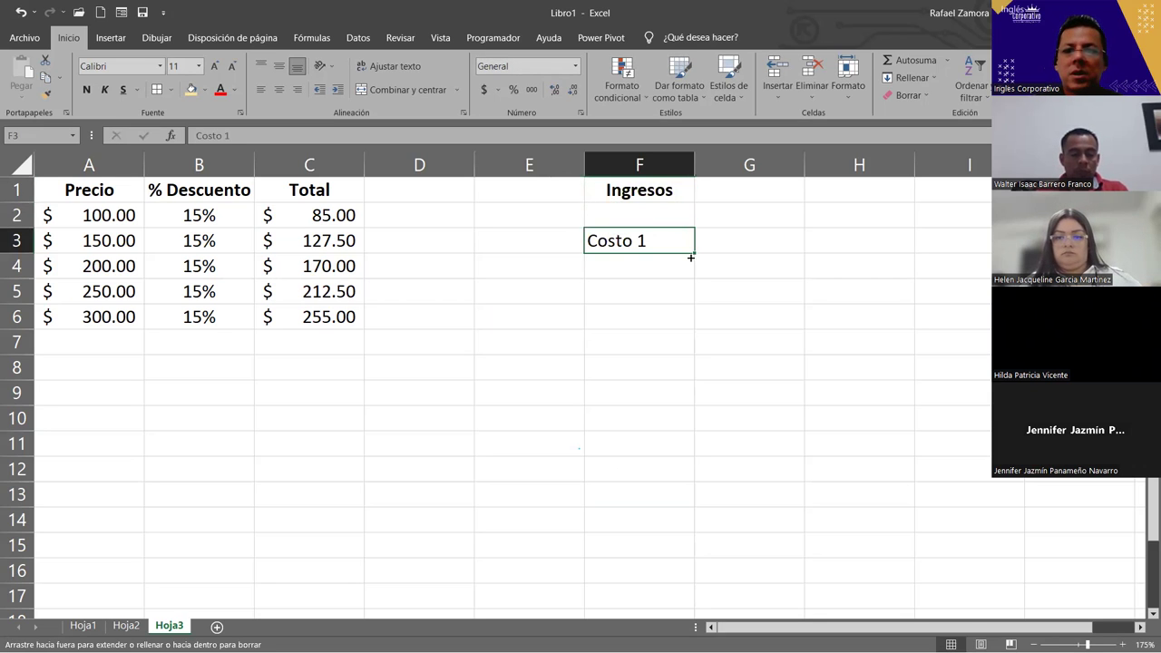
{"action": "left_click_drag", "start_coordinate": [687, 305], "coordinate": [687, 303]}
Label F7 as Utilidad.
{"action": "left_click", "coordinate": [659, 341]}
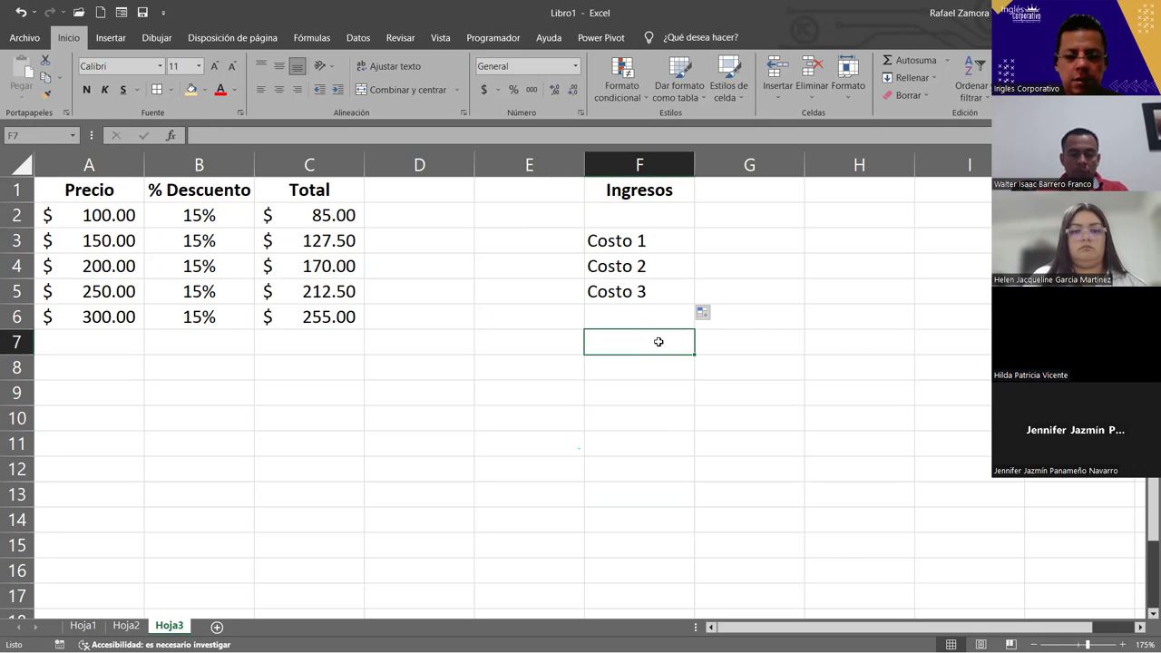
{"action": "type", "text": "Utilidada"}
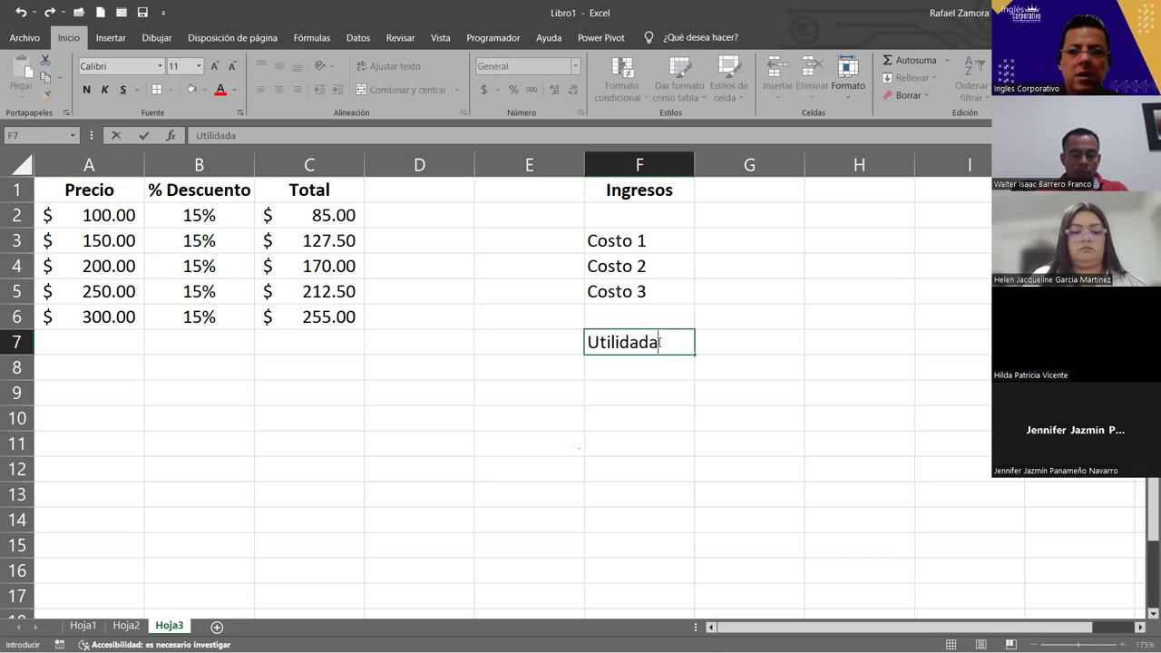
{"action": "key", "text": "Return"}
{"action": "left_click", "coordinate": [658, 342]}
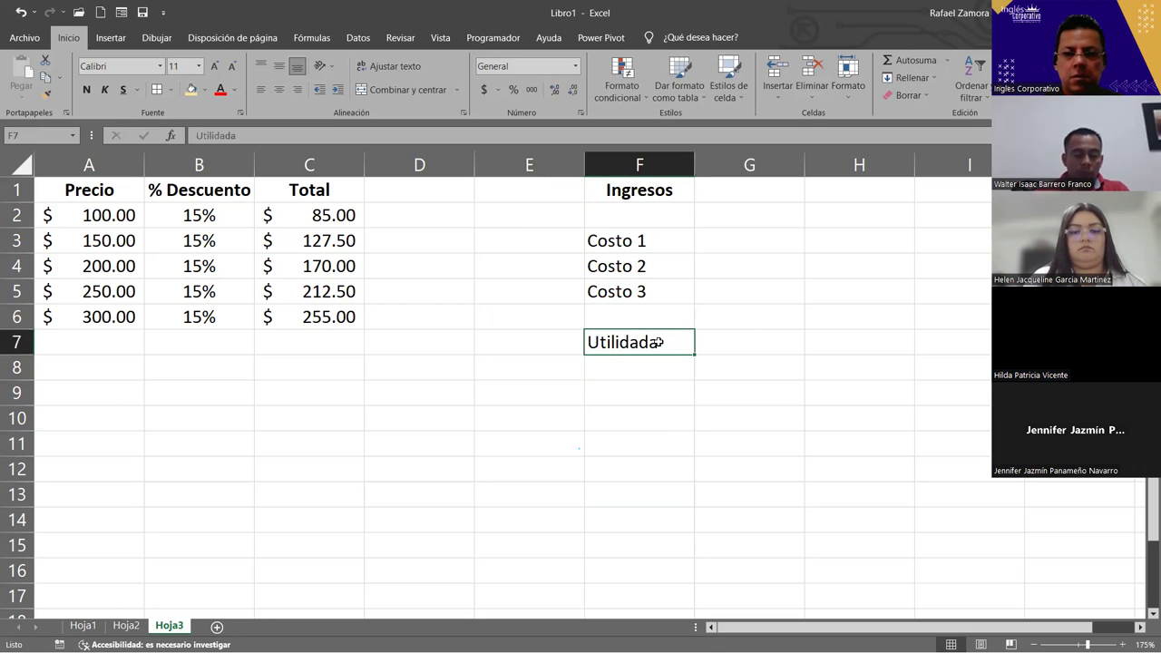
{"action": "double_click", "coordinate": [660, 342]}
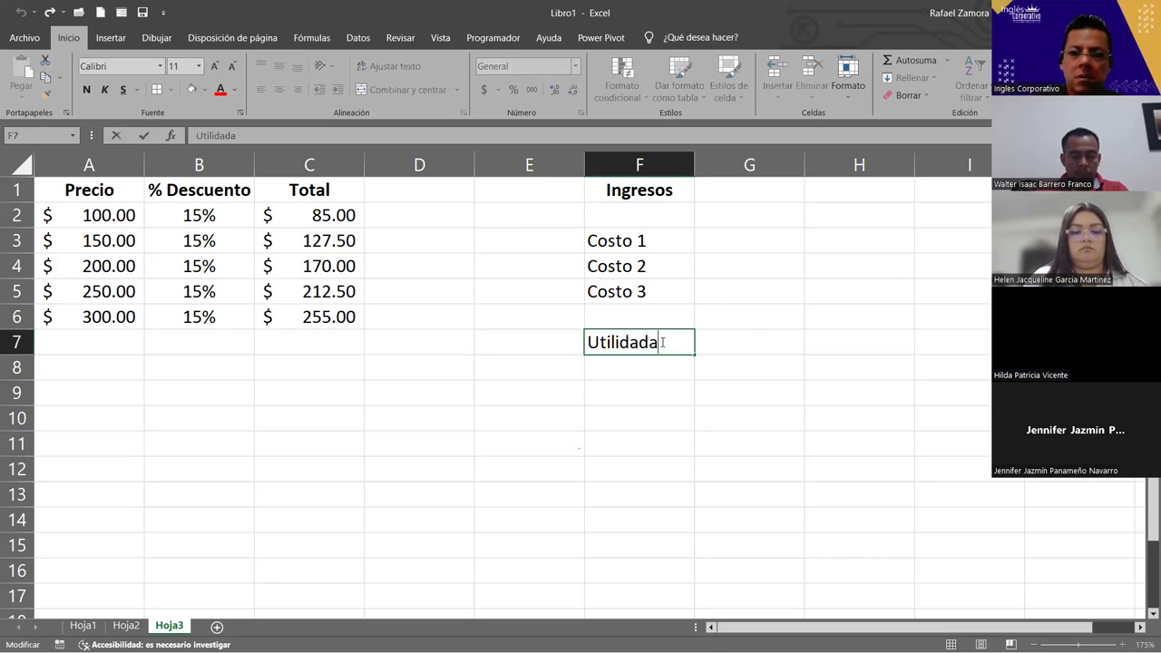
{"action": "key", "text": "Return"}
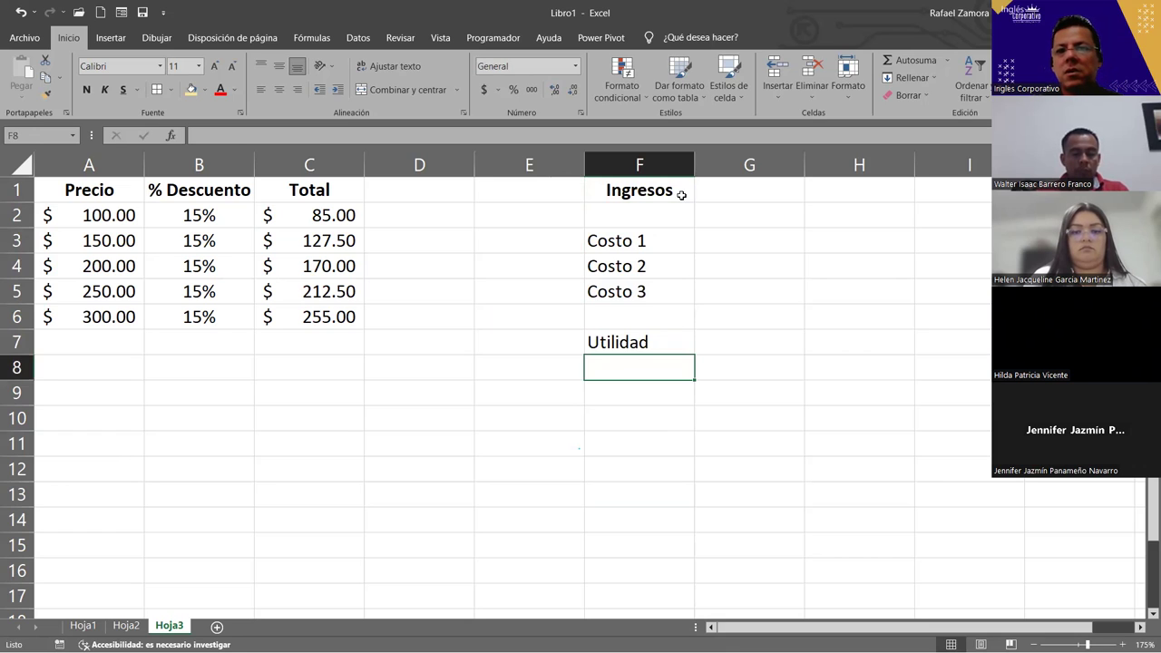
{"action": "left_click", "coordinate": [681, 194]}
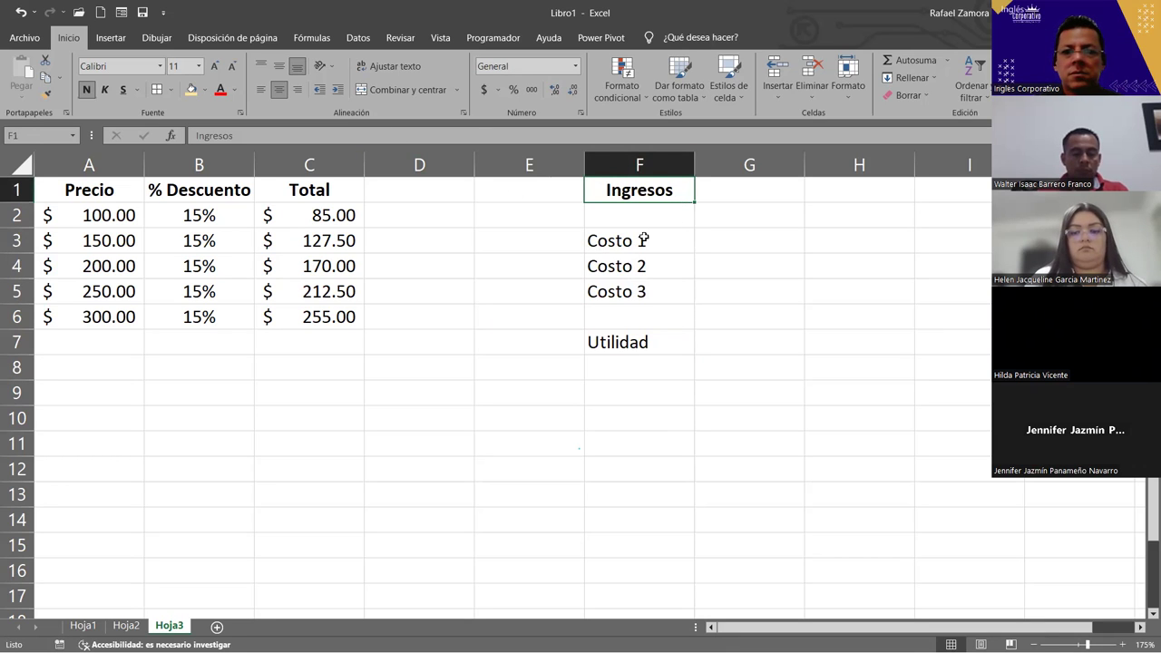
Italicize and border the Costo 1–3 and Utilidad labels.
{"action": "left_click_drag", "start_coordinate": [643, 238], "coordinate": [643, 291]}
{"action": "left_click", "coordinate": [665, 335], "text": "ctrl"}
{"action": "key", "text": "ctrl+k"}
{"action": "left_click", "coordinate": [161, 89]}
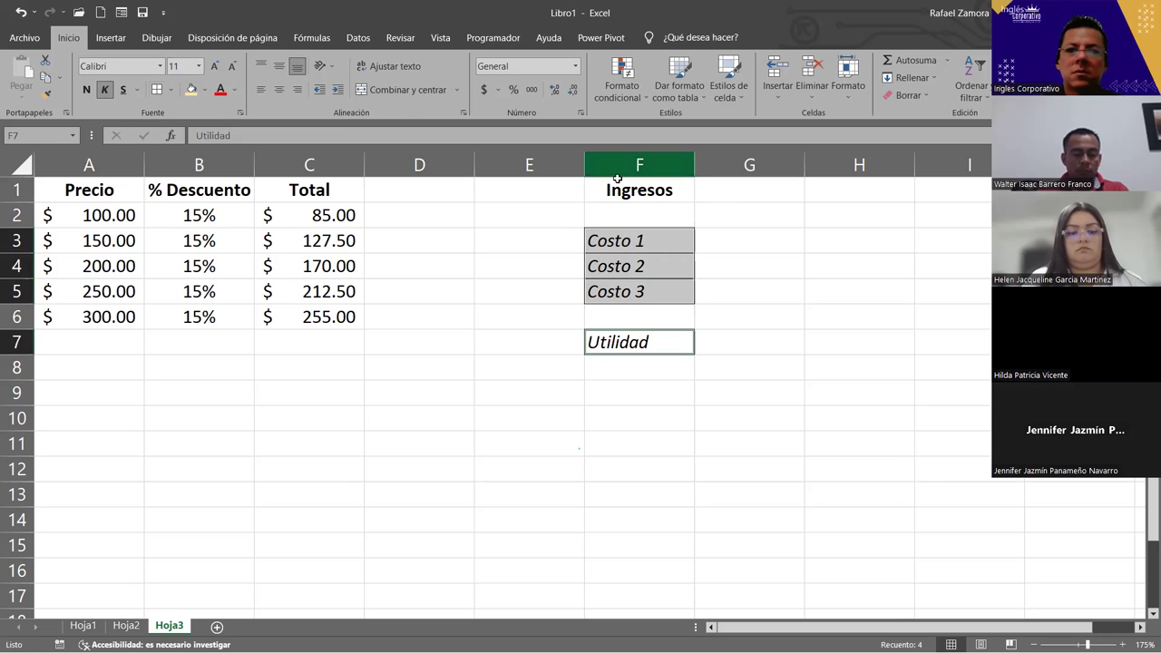
Add borders around the value cells G1, G3:G5 and G7.
{"action": "left_click", "coordinate": [640, 190]}
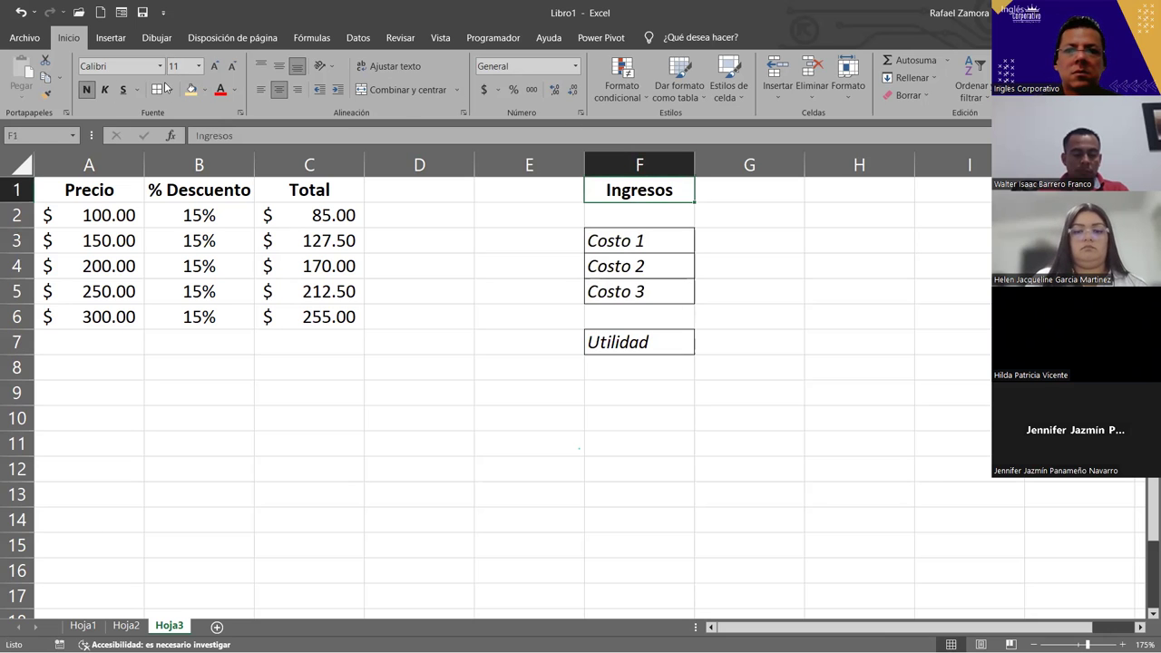
{"action": "left_click", "coordinate": [741, 190]}
{"action": "left_click_drag", "start_coordinate": [736, 237], "coordinate": [740, 292], "text": "ctrl"}
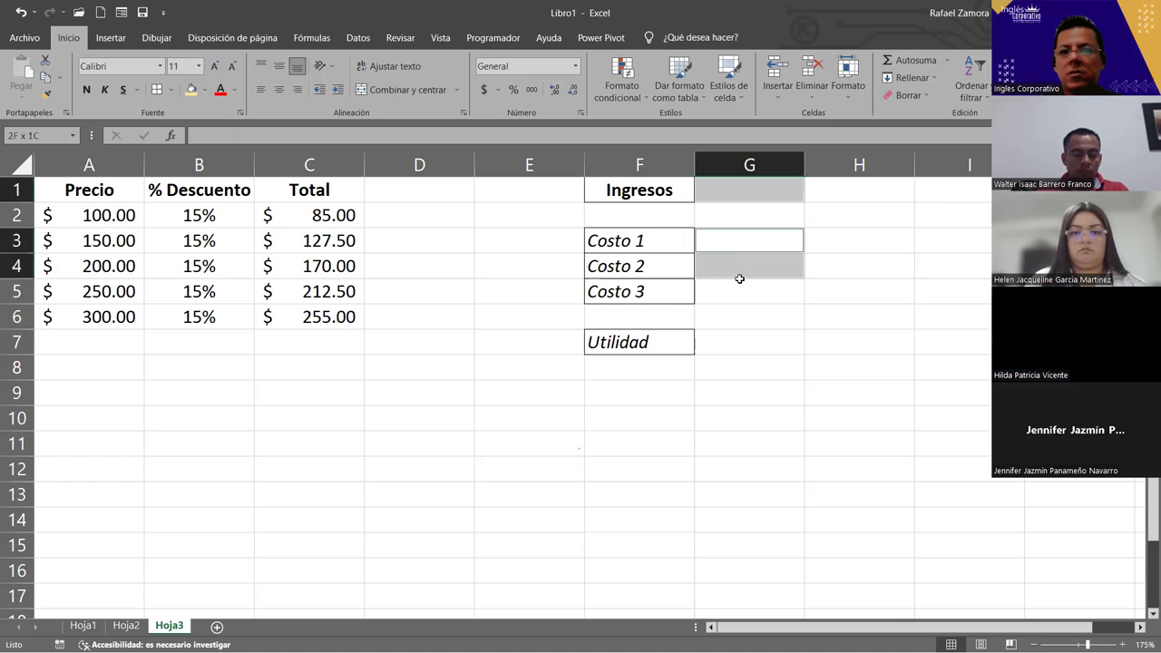
{"action": "left_click", "coordinate": [743, 344], "text": "ctrl"}
{"action": "left_click", "coordinate": [157, 90]}
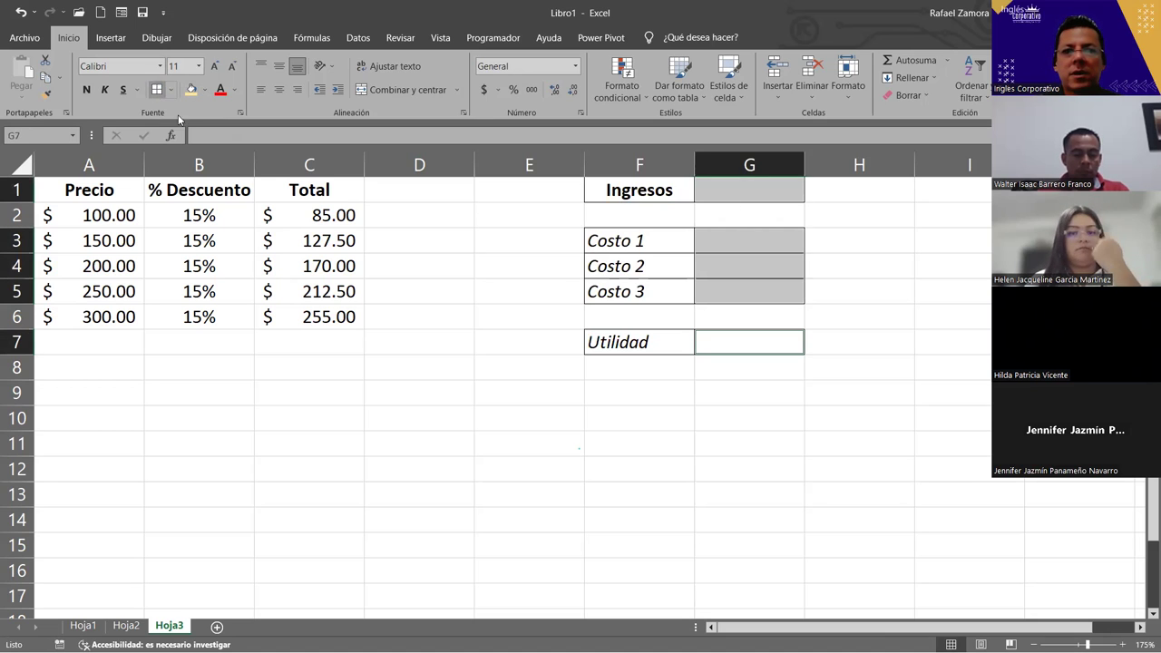
Enter Ingresos 750 in G1 and costs 100, 225 and 350 in G3:G5.
{"action": "left_click", "coordinate": [747, 197]}
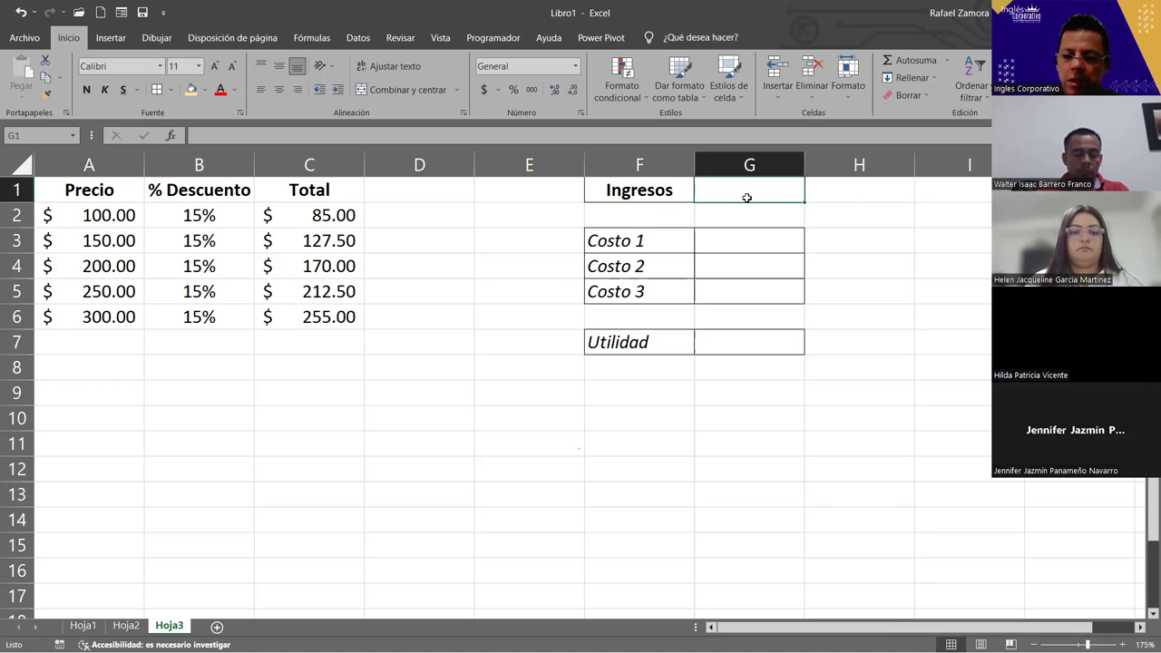
{"action": "type", "text": "750"}
{"action": "key", "text": "Return"}
{"action": "key", "text": "Return"}
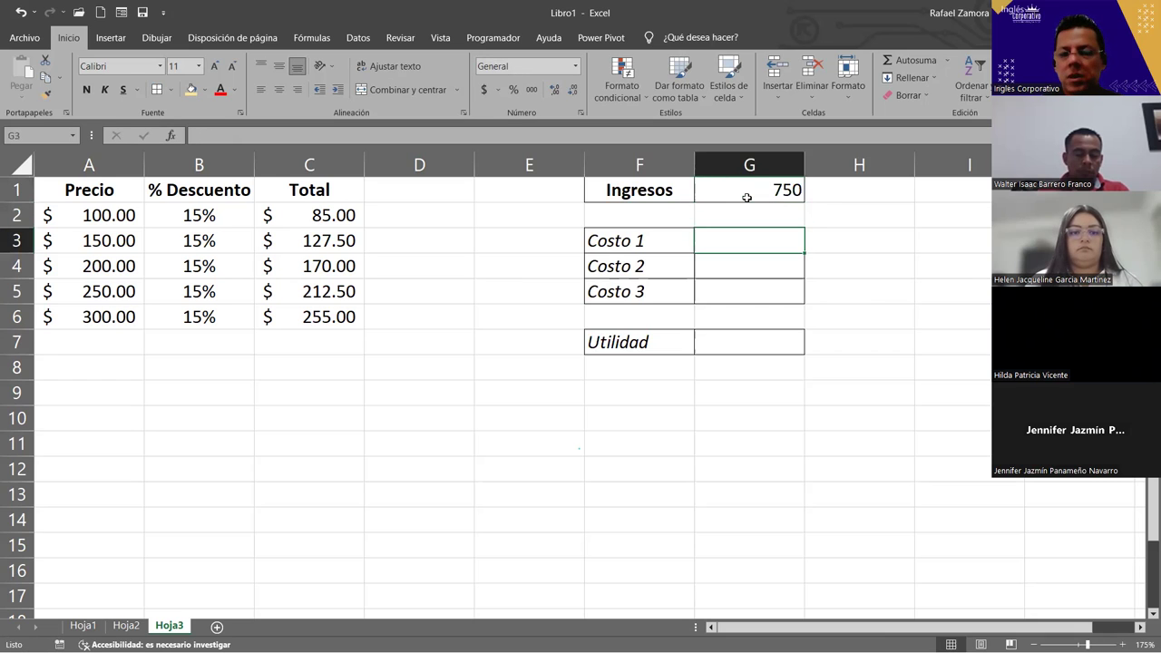
{"action": "type", "text": "100"}
{"action": "key", "text": "Return"}
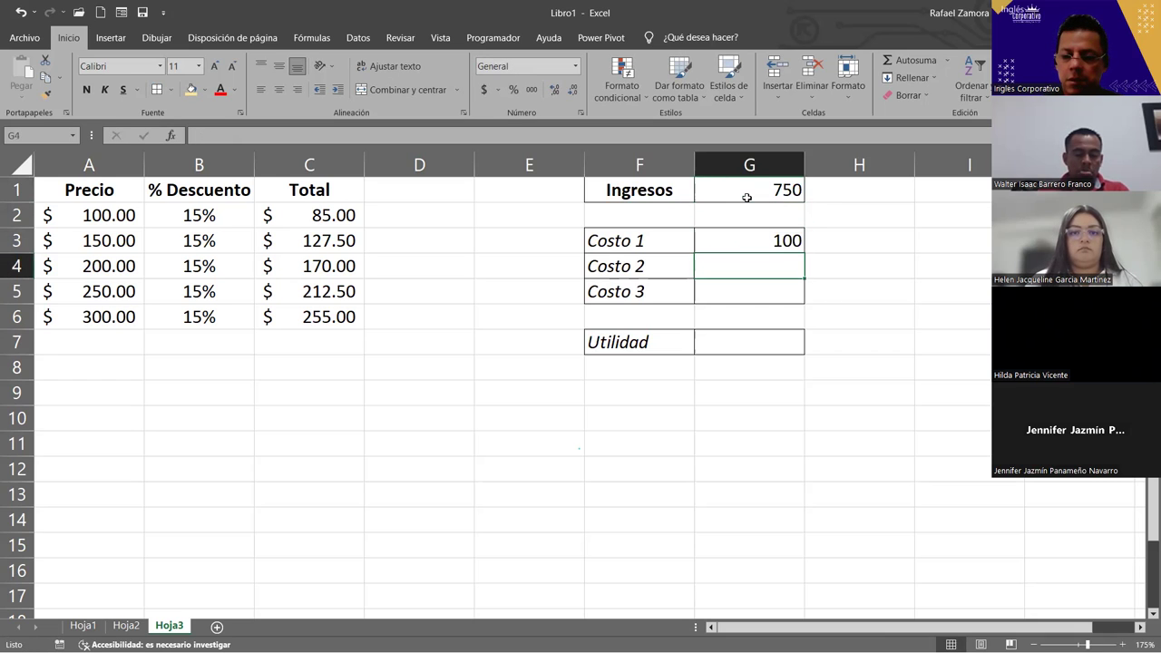
{"action": "type", "text": "225"}
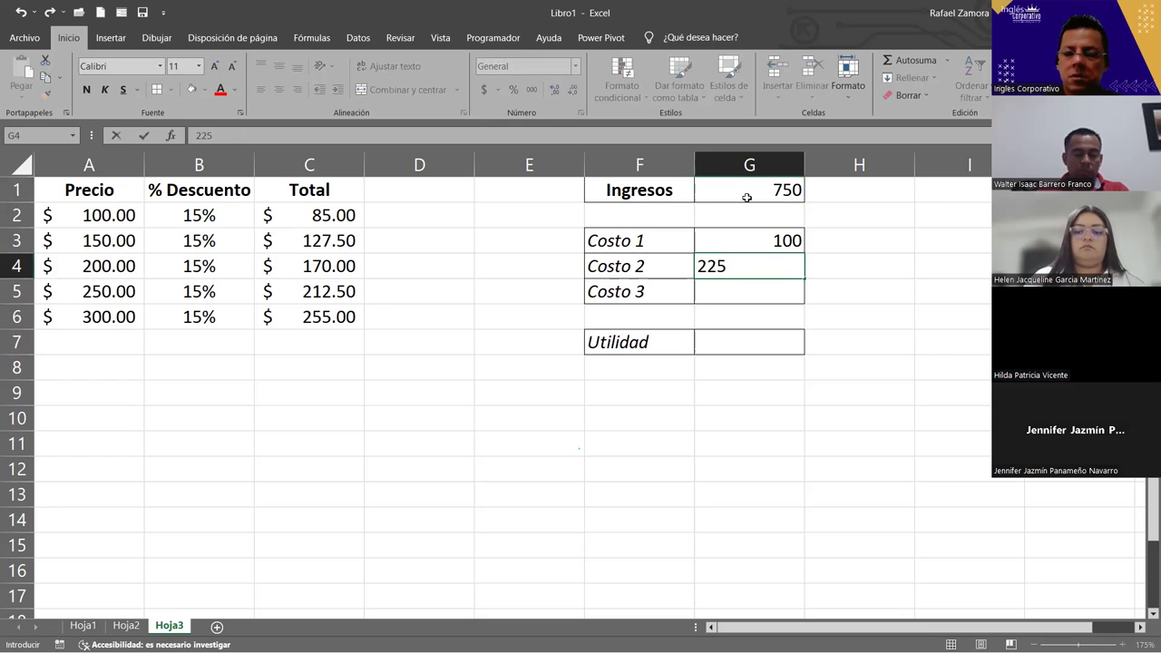
{"action": "key", "text": "Return"}
{"action": "type", "text": "350"}
{"action": "key", "text": "Return"}
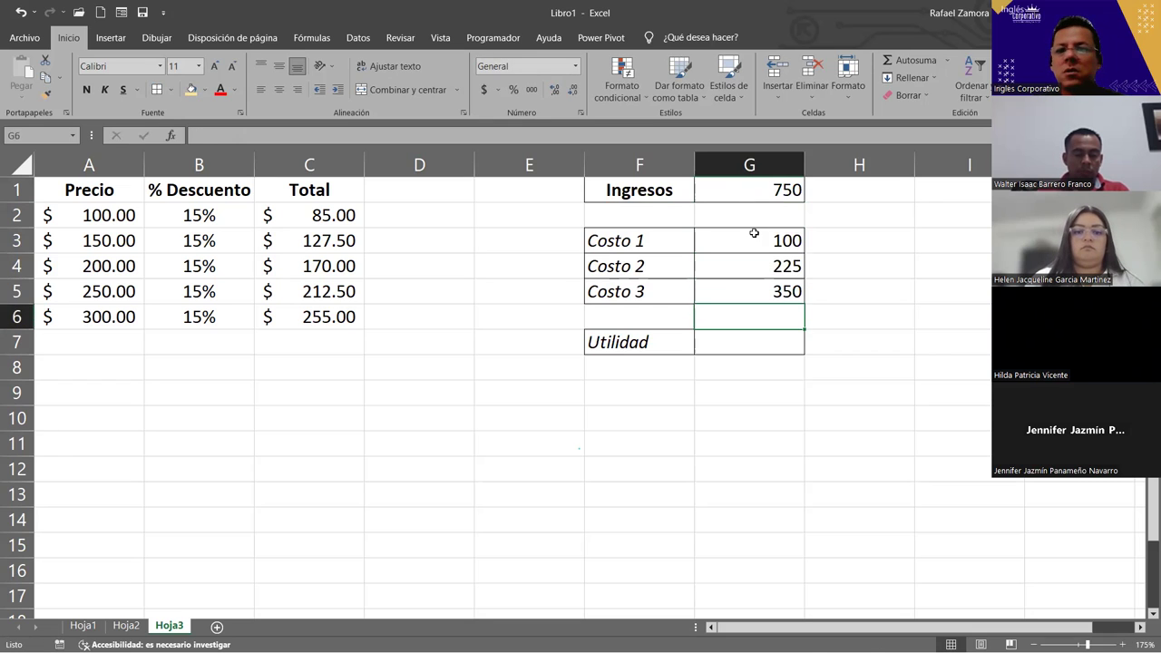
Apply dollar Accounting format to the values G1:G7.
{"action": "left_click_drag", "start_coordinate": [754, 233], "coordinate": [756, 289]}
{"action": "left_click_drag", "start_coordinate": [757, 188], "coordinate": [759, 345]}
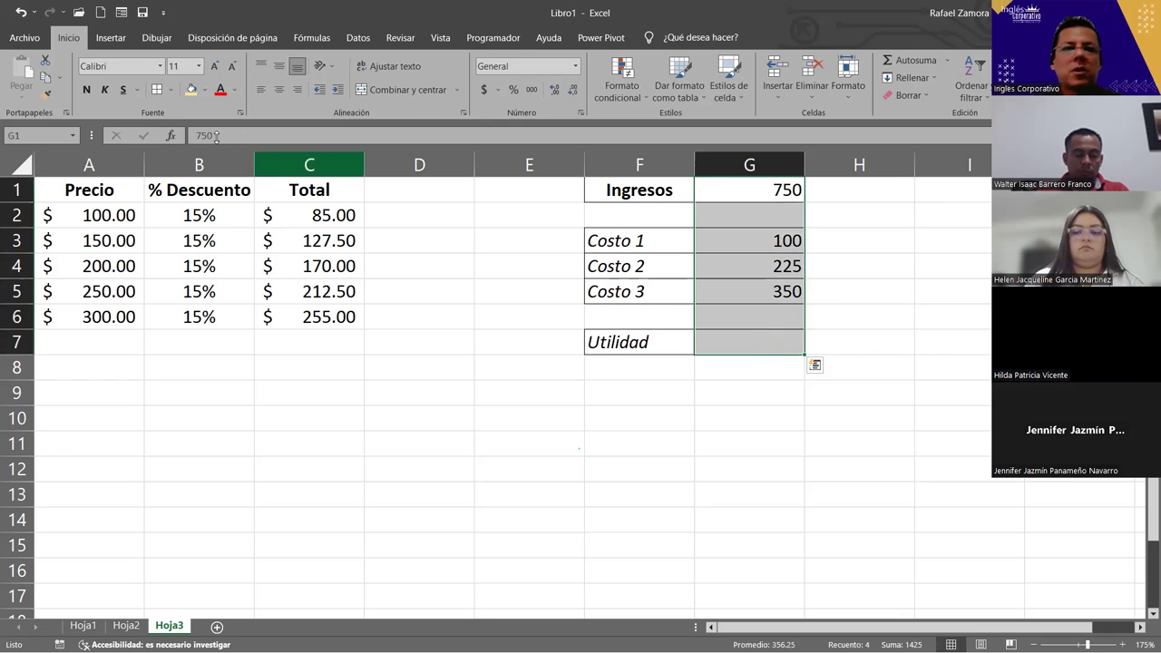
{"action": "left_click", "coordinate": [485, 91]}
{"action": "left_click", "coordinate": [718, 417]}
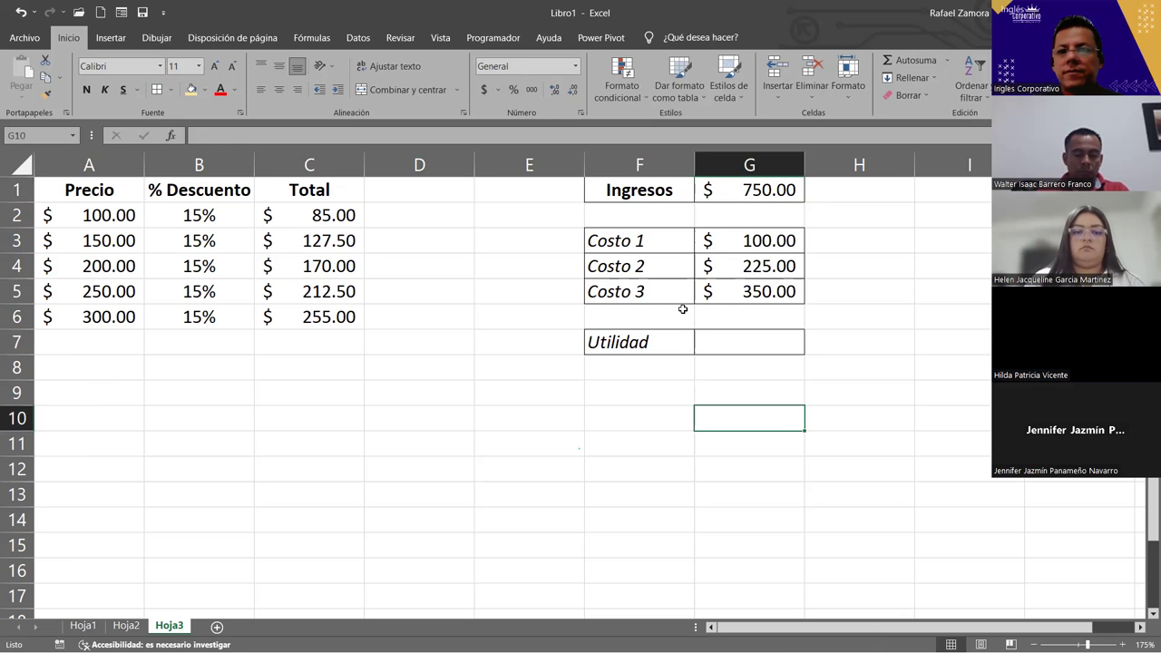
Shade Ingresos yellow, the Costo labels light blue and Utilidad light orange.
{"action": "left_click", "coordinate": [640, 189]}
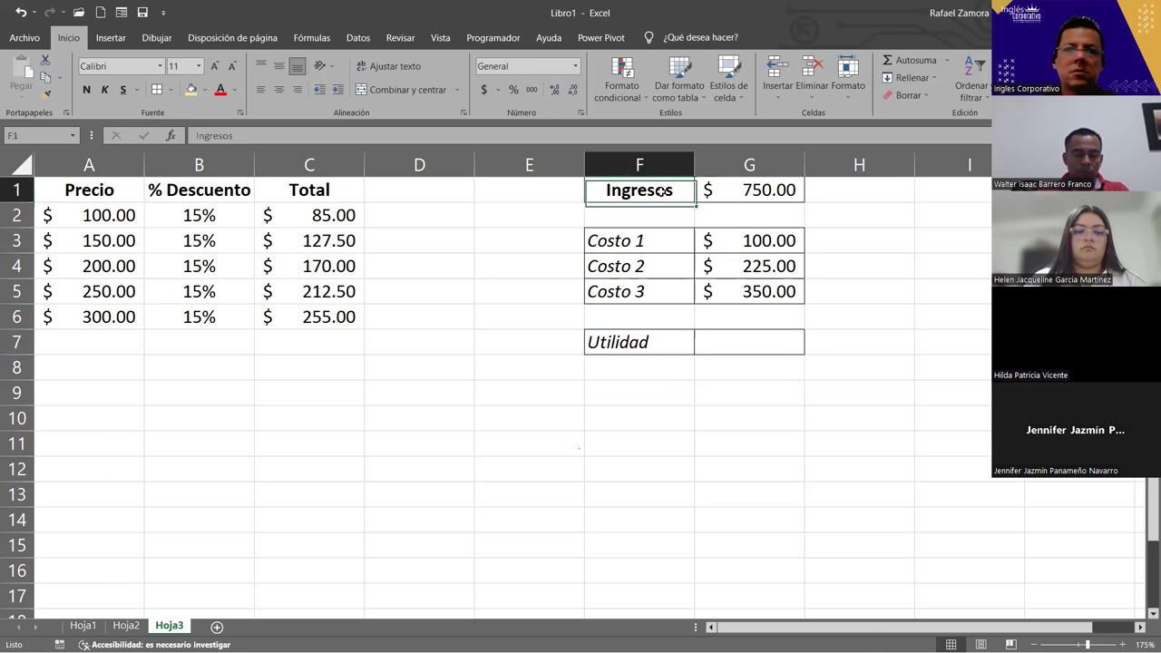
{"action": "left_click", "coordinate": [191, 91]}
{"action": "left_click_drag", "start_coordinate": [655, 240], "coordinate": [658, 290]}
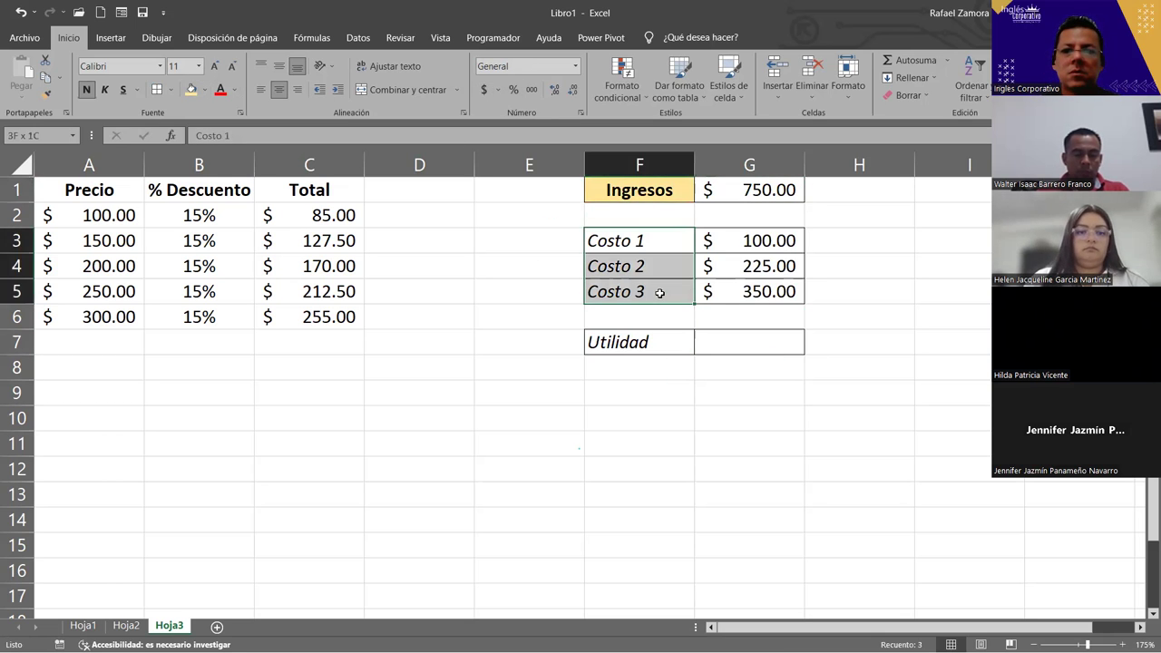
{"action": "left_click", "coordinate": [204, 91]}
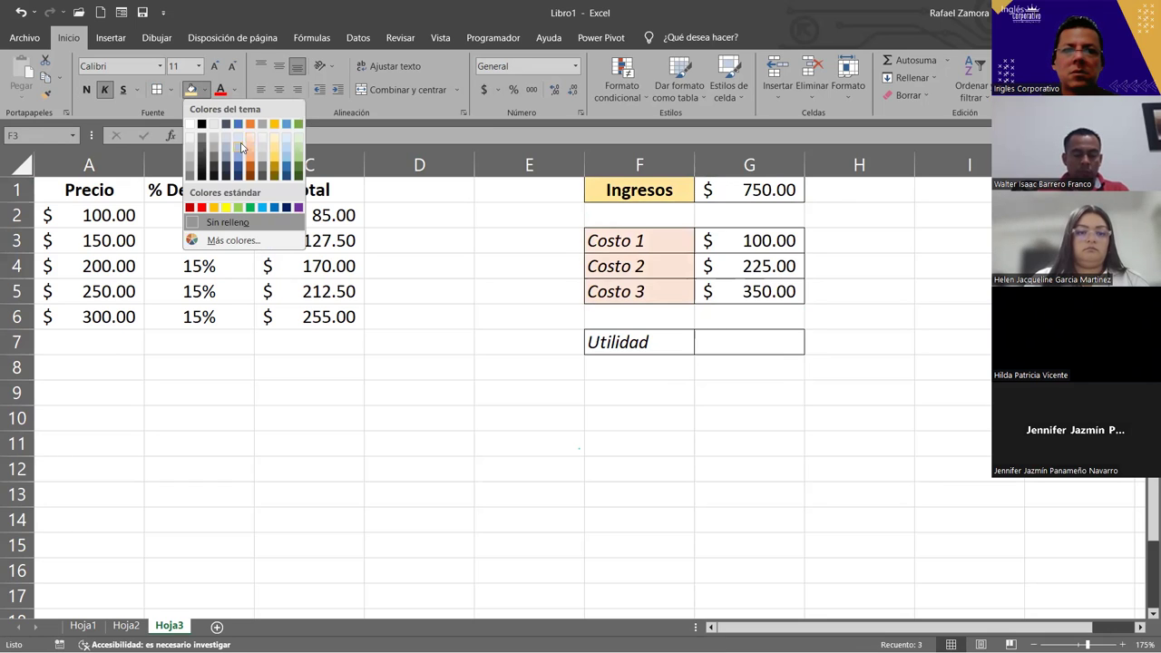
{"action": "left_click", "coordinate": [656, 341]}
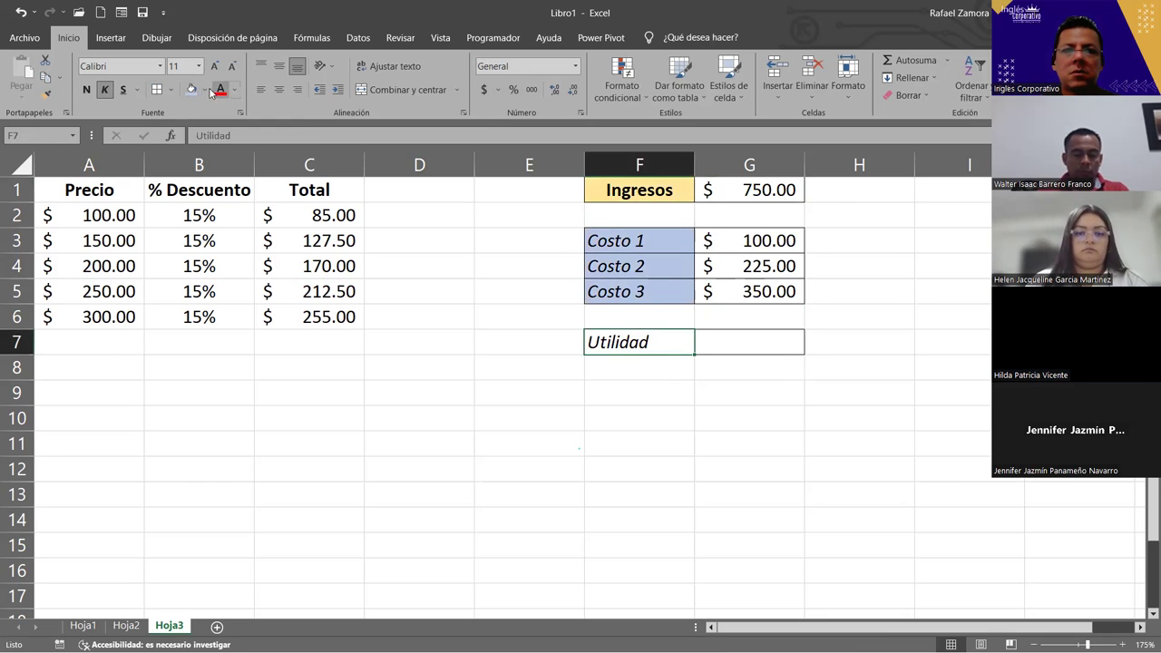
{"action": "left_click", "coordinate": [204, 91]}
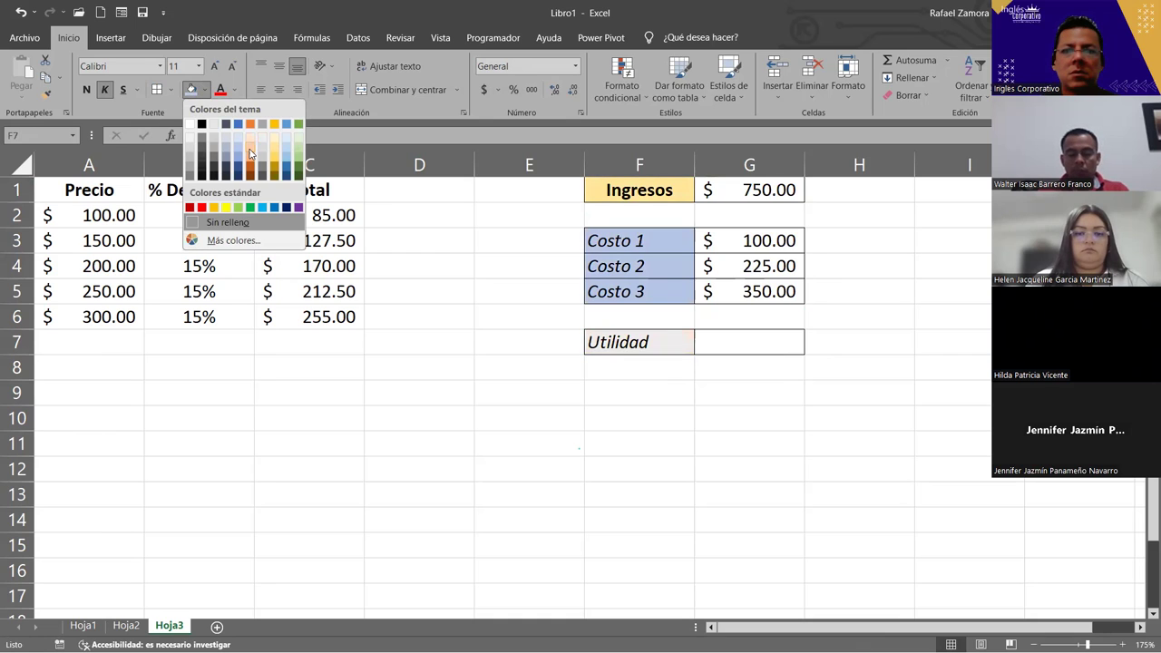
{"action": "left_click", "coordinate": [256, 143]}
{"action": "left_click", "coordinate": [726, 443]}
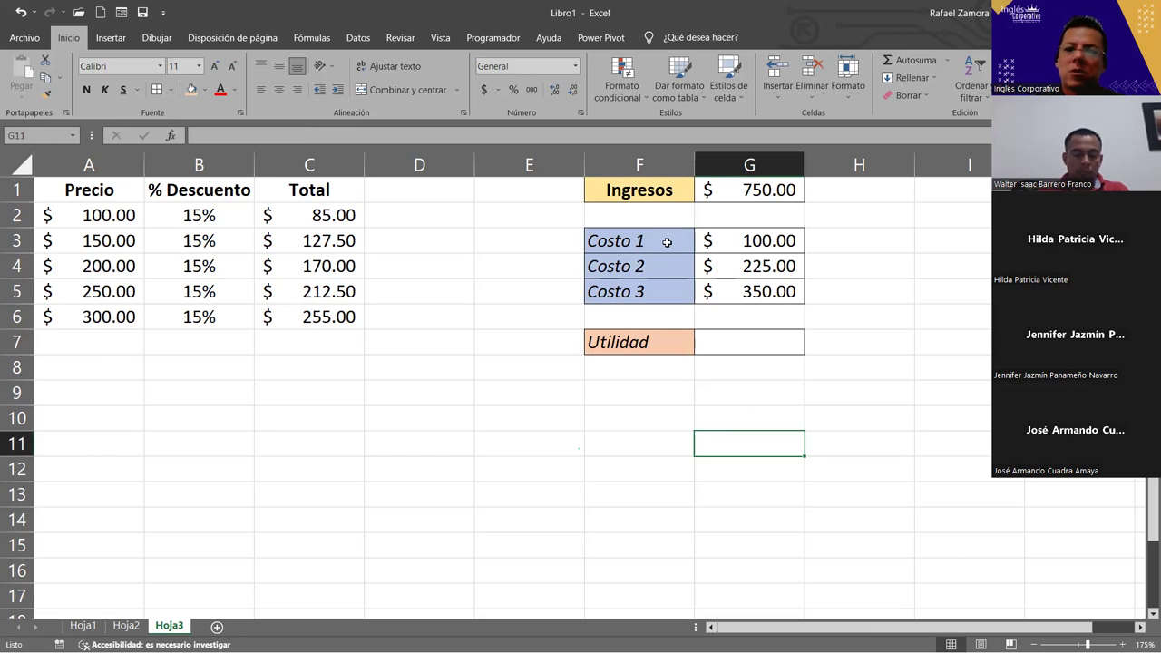
Make the Costo 1–3 and Utilidad labels bold.
{"action": "left_click_drag", "start_coordinate": [666, 242], "coordinate": [659, 290]}
{"action": "left_click", "coordinate": [645, 351], "text": "ctrl"}
{"action": "key", "text": "ctrl+n"}
{"action": "left_click", "coordinate": [717, 388]}
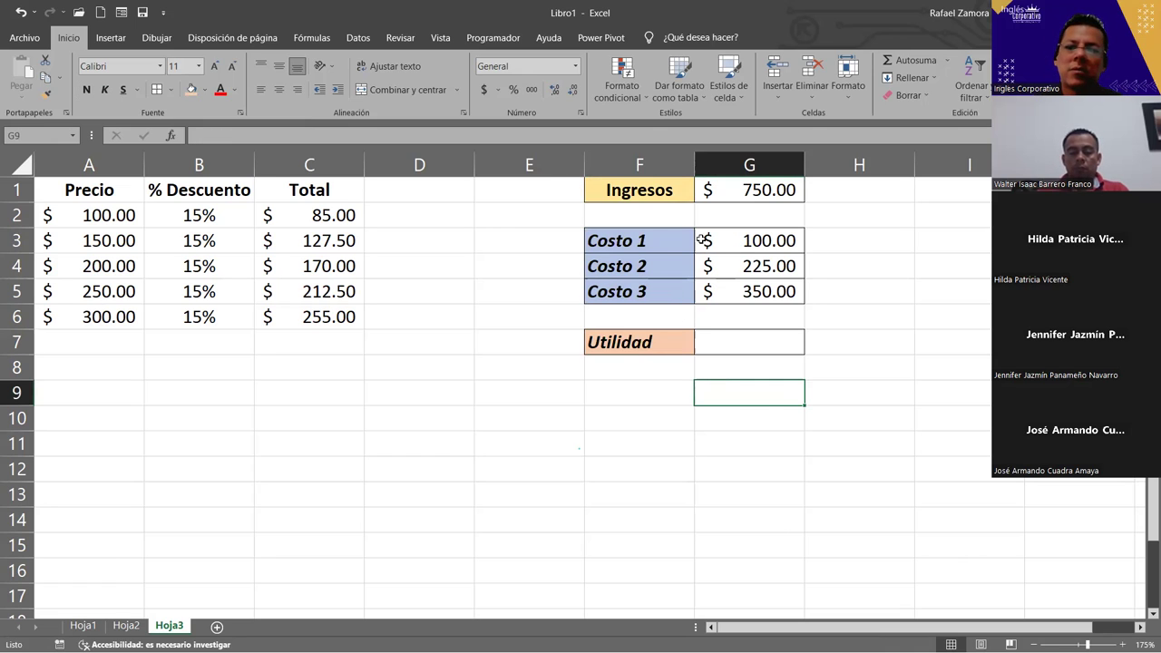
{"action": "left_click", "coordinate": [751, 349]}
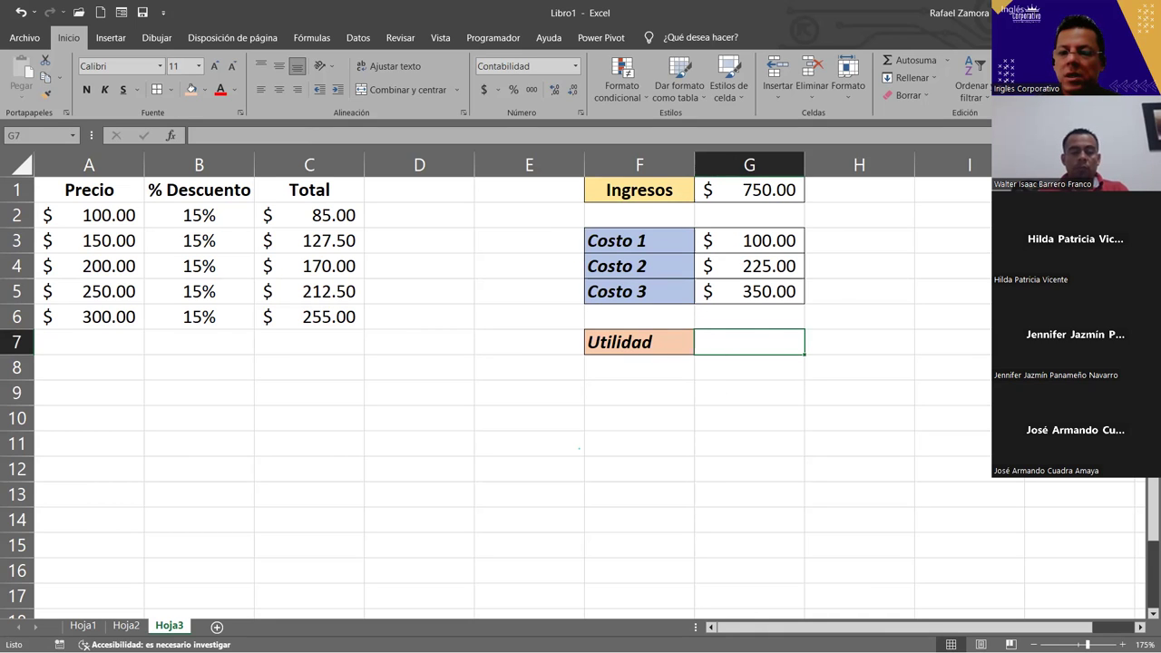
{"action": "scroll", "coordinate": [841, 544], "scroll_direction": "right", "scroll_amount": 2}
Copy the Utilidad row into rows 8–9 and label H7 'Formula simple'.
{"action": "mouse_move", "coordinate": [419, 342]}
{"action": "left_mouse_down"}
{"action": "mouse_move", "coordinate": [531, 342]}
{"action": "mouse_move", "coordinate": [581, 405]}
{"action": "left_mouse_up"}
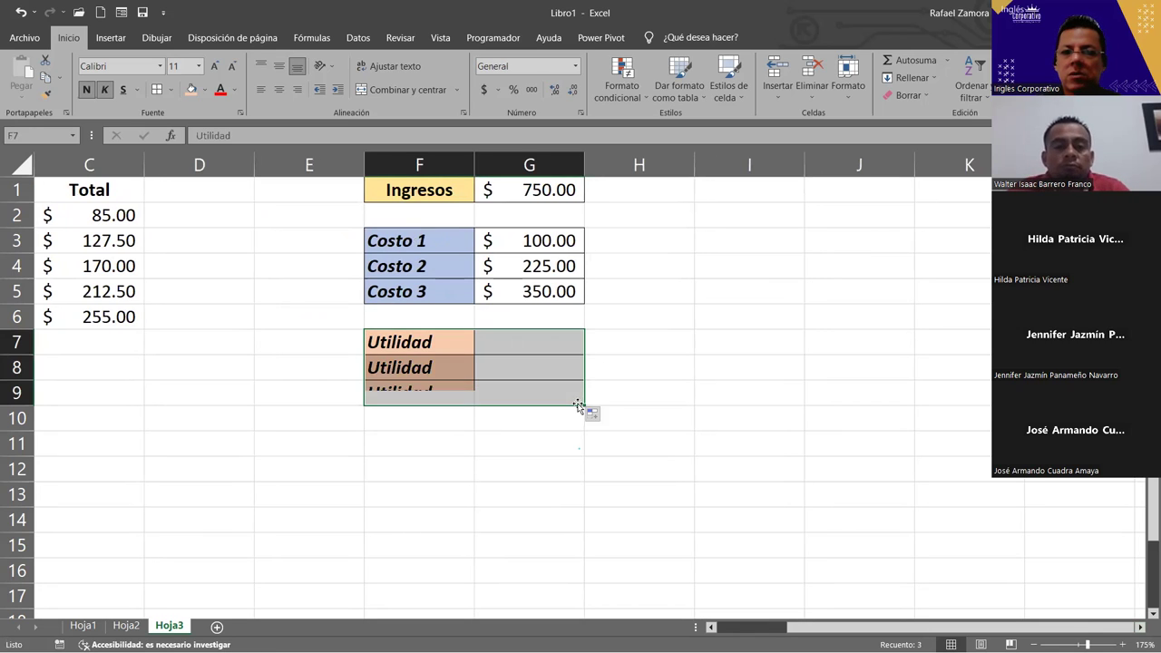
{"action": "left_click", "coordinate": [678, 341]}
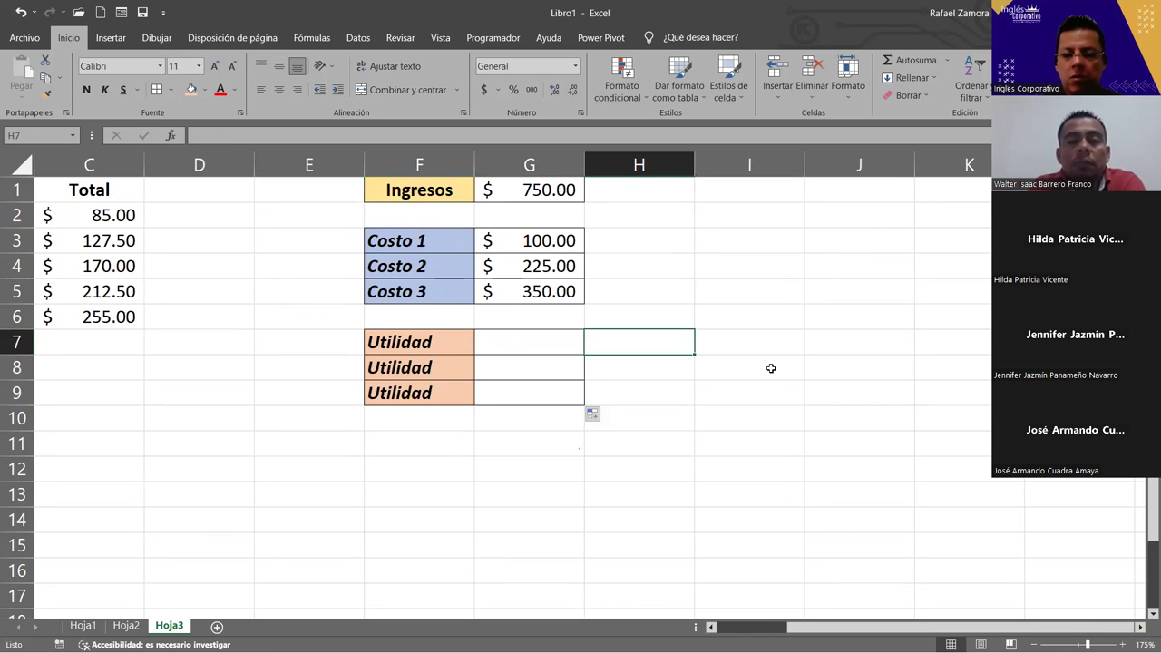
{"action": "type", "text": "Formula simple"}
{"action": "key", "text": "Return"}
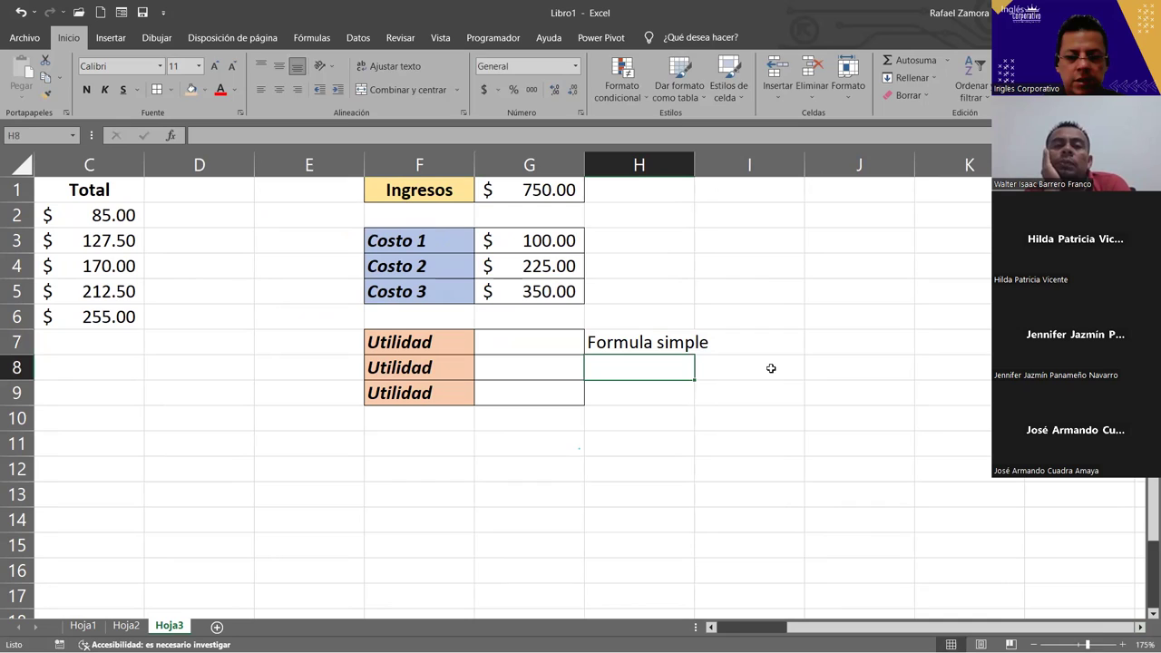
Label H8 'Formula con parentesis' and H9 'Formula con Función'.
{"action": "type", "text": "Formula con par[entesis"}
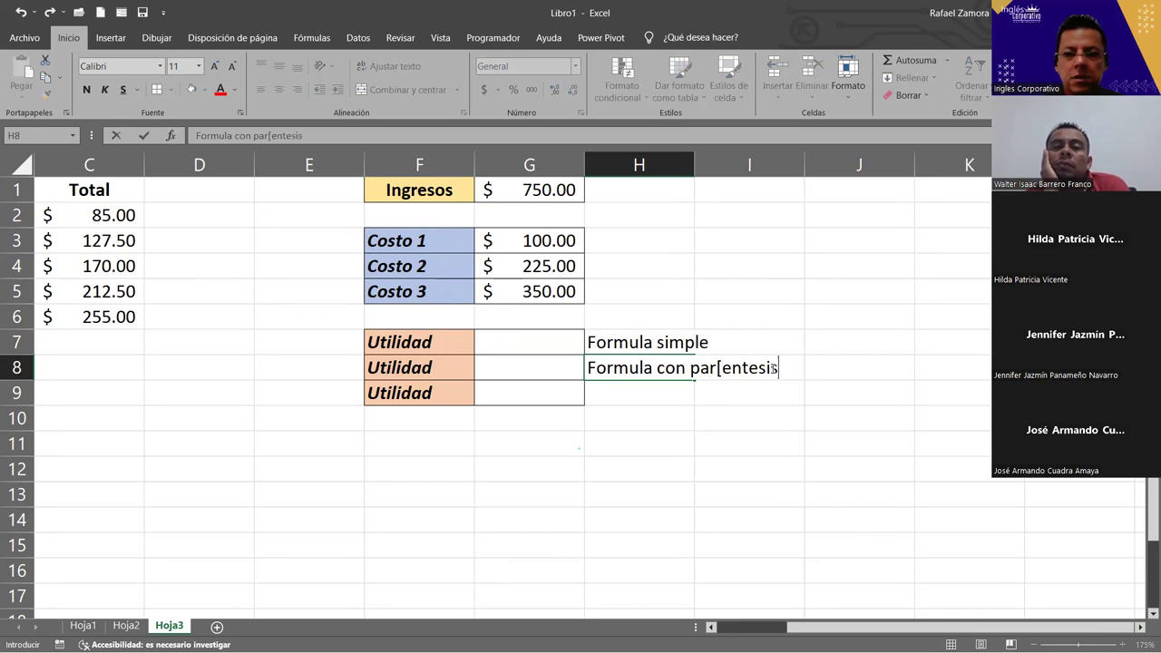
{"action": "key", "text": "BackSpace"}
{"action": "key", "text": "BackSpace"}
{"action": "key", "text": "BackSpace"}
{"action": "key", "text": "BackSpace"}
{"action": "key", "text": "BackSpace"}
{"action": "key", "text": "BackSpace"}
{"action": "key", "text": "BackSpace"}
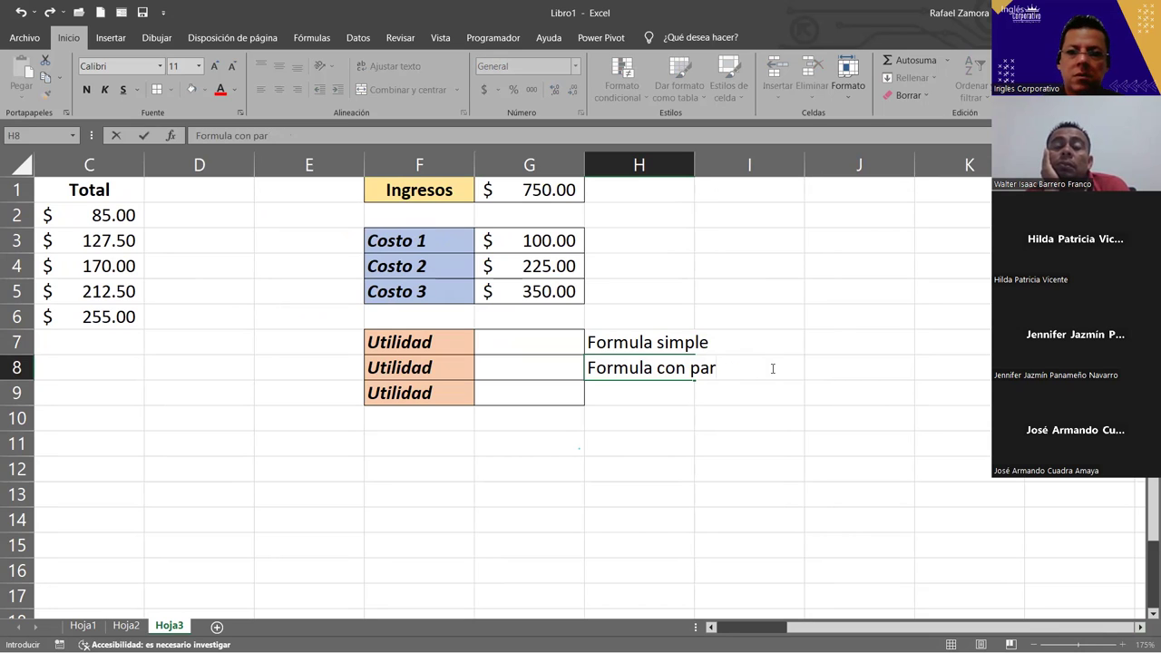
{"action": "key", "text": "Escape"}
{"action": "type", "text": "Formul"}
{"action": "key", "text": "BackSpace"}
{"action": "type", "text": "a con parentesis"}
{"action": "key", "text": "Return"}
{"action": "type", "text": "Formuala"}
{"action": "key", "text": "BackSpace"}
{"action": "key", "text": "BackSpace"}
{"action": "key", "text": "BackSpace"}
{"action": "type", "text": "la"}
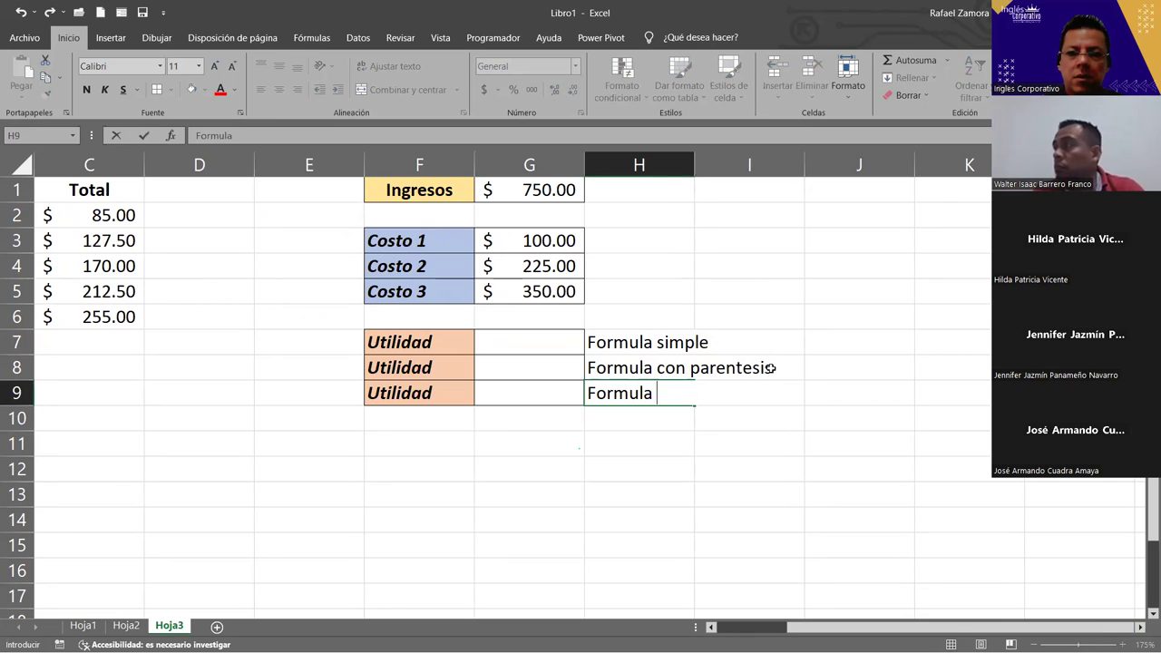
{"action": "type", "text": " con Función"}
{"action": "key", "text": "Return"}
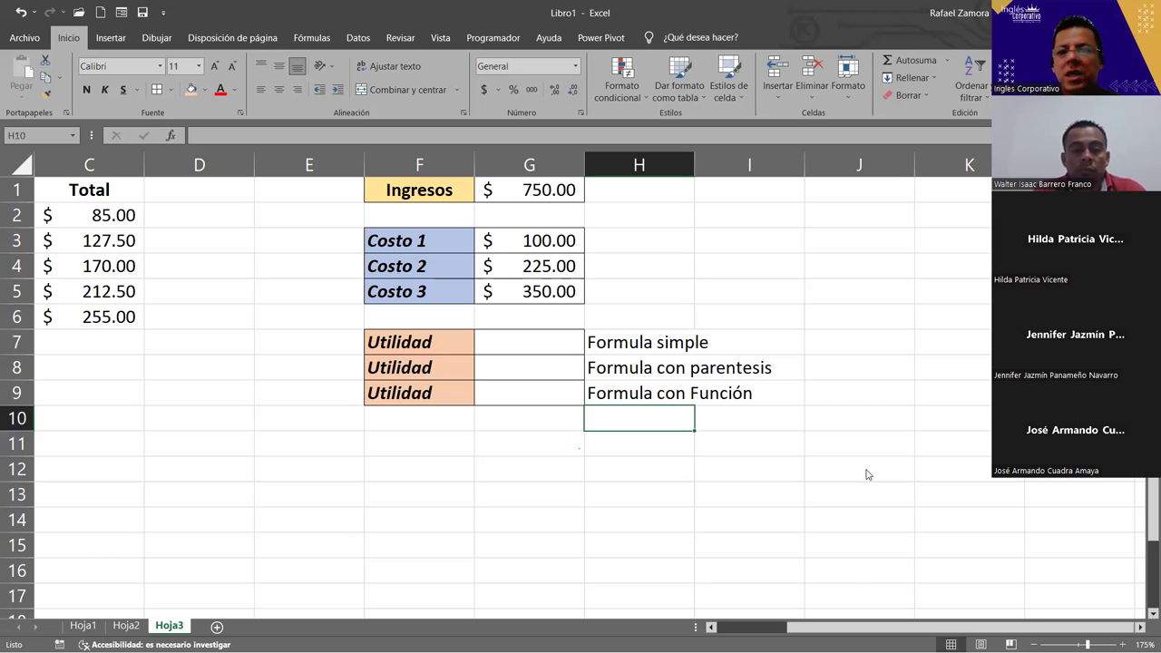
{"action": "left_click", "coordinate": [525, 459]}
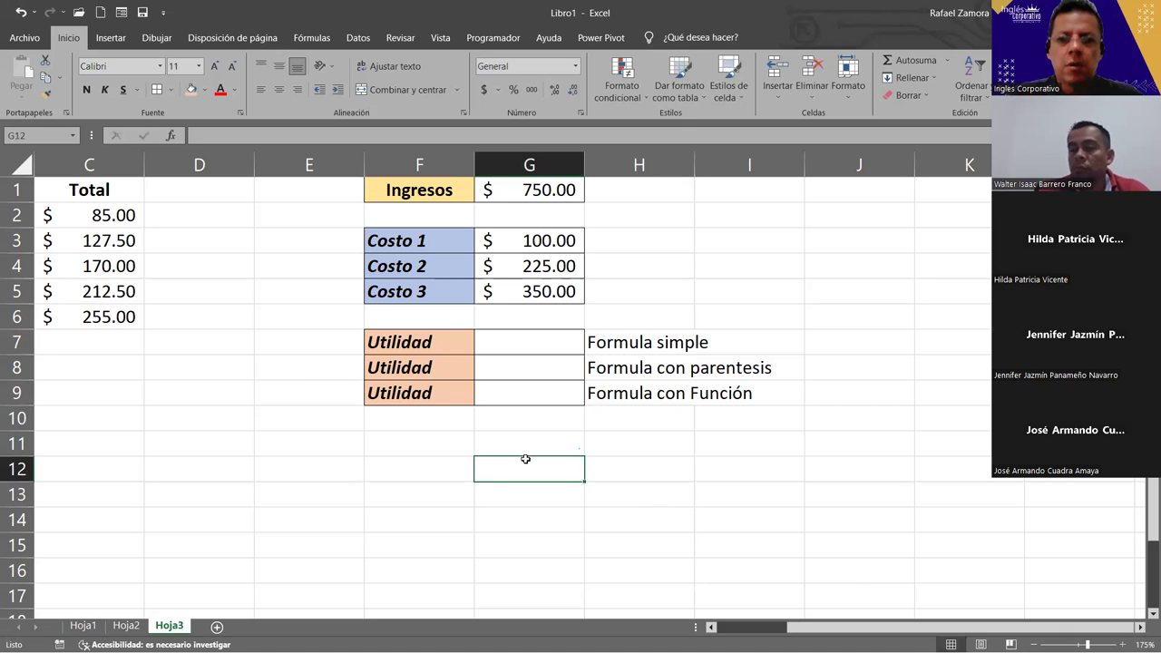
{"action": "left_click", "coordinate": [546, 363]}
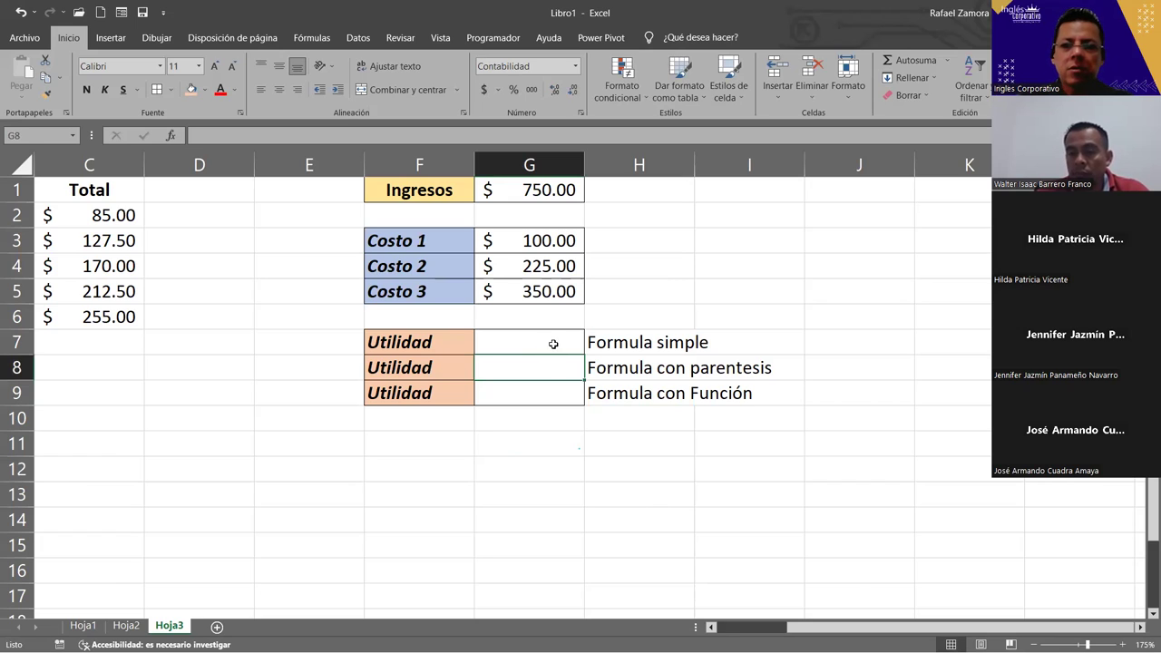
{"action": "left_click", "coordinate": [552, 345]}
{"action": "left_click", "coordinate": [551, 368]}
{"action": "left_click", "coordinate": [551, 397]}
{"action": "left_click", "coordinate": [549, 371]}
{"action": "left_click", "coordinate": [540, 343]}
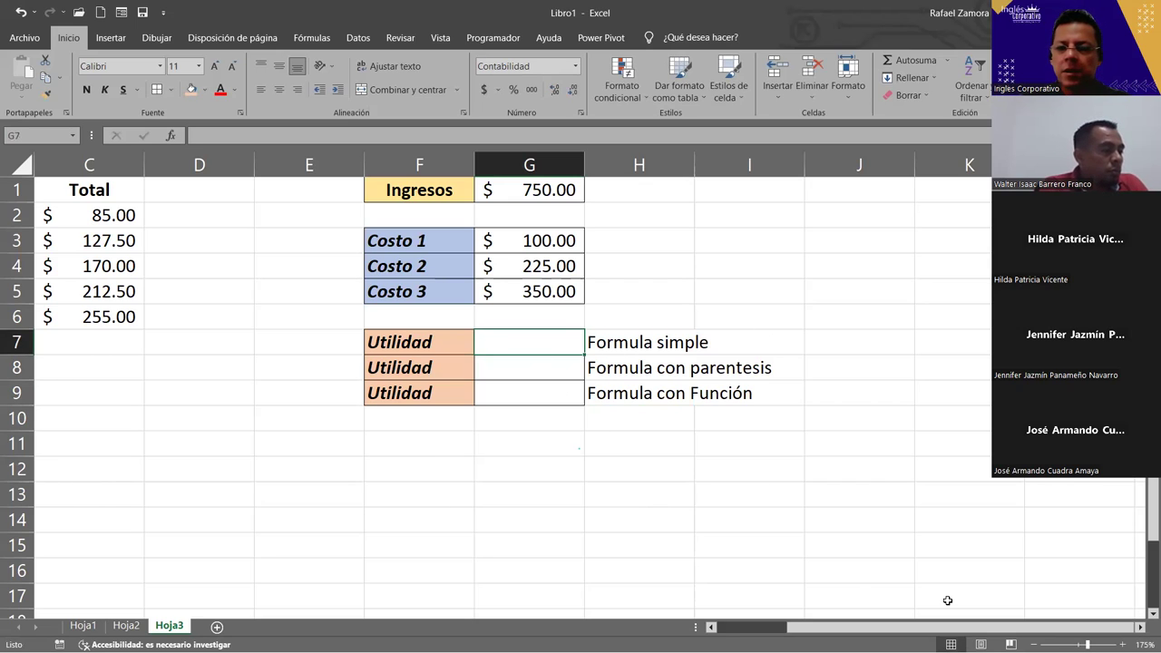
{"action": "scroll", "coordinate": [403, 523], "scroll_direction": "right", "scroll_amount": 2}
{"action": "left_click", "coordinate": [404, 524]}
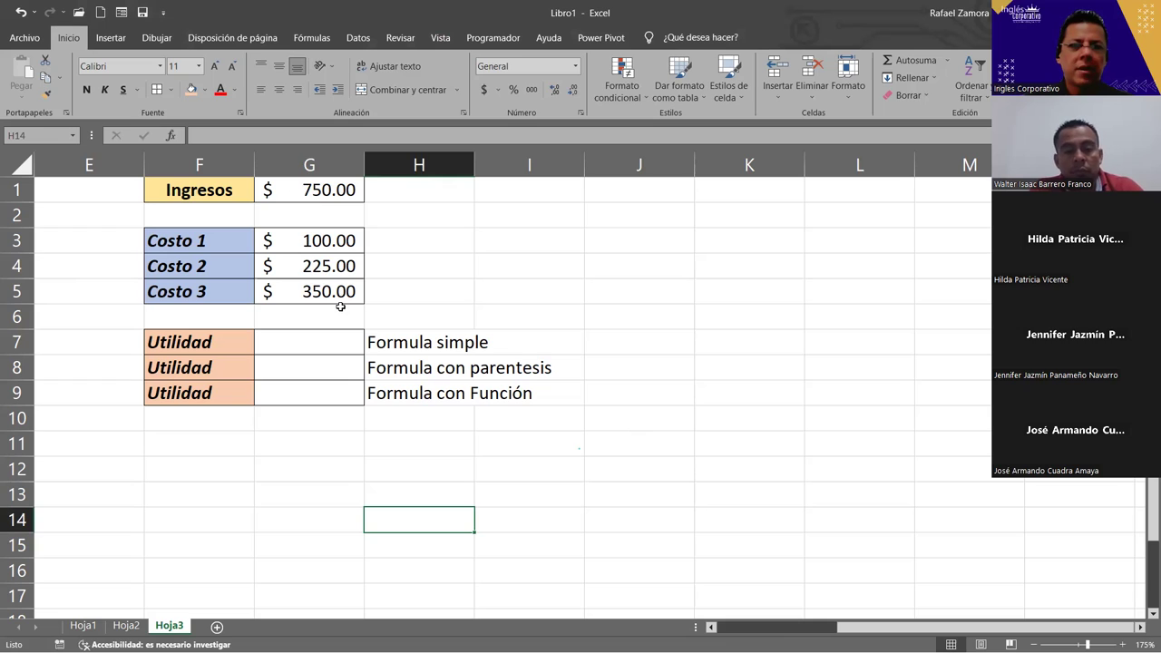
{"action": "double_click", "coordinate": [308, 263]}
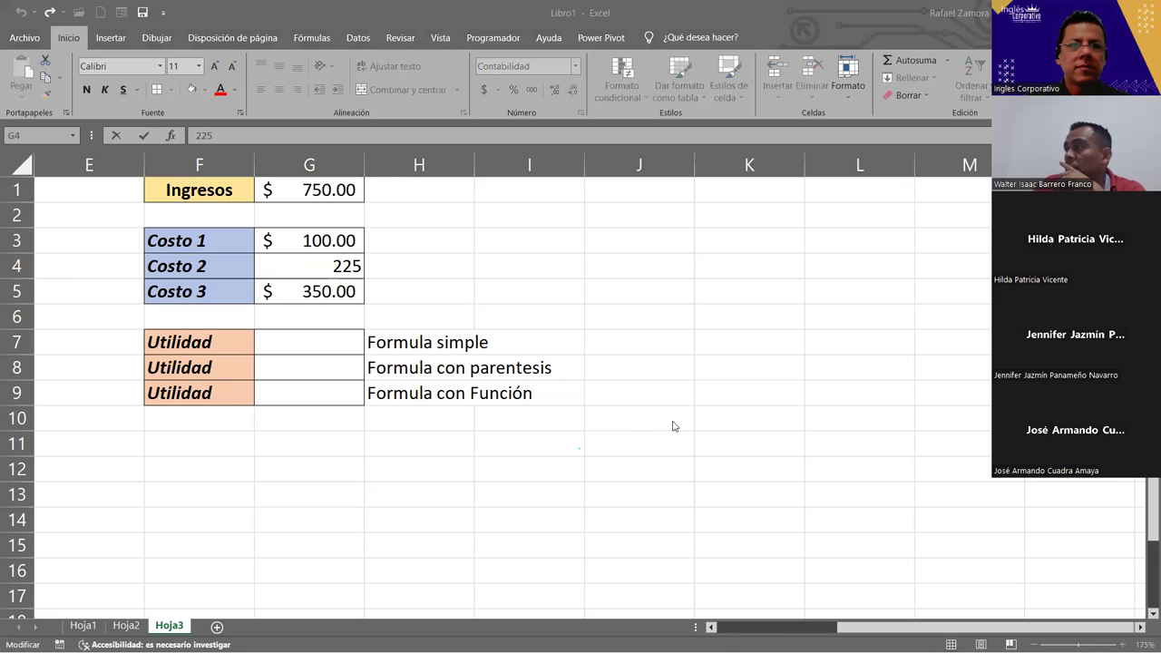
{"action": "key", "text": "Escape"}
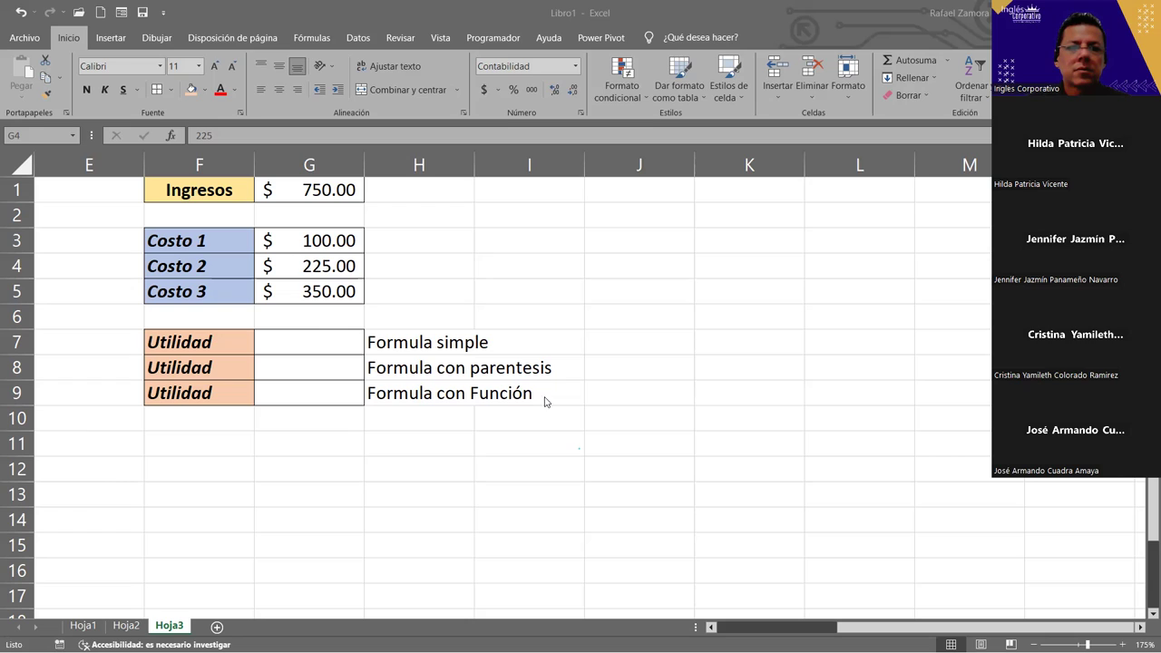
{"action": "left_click", "coordinate": [501, 127]}
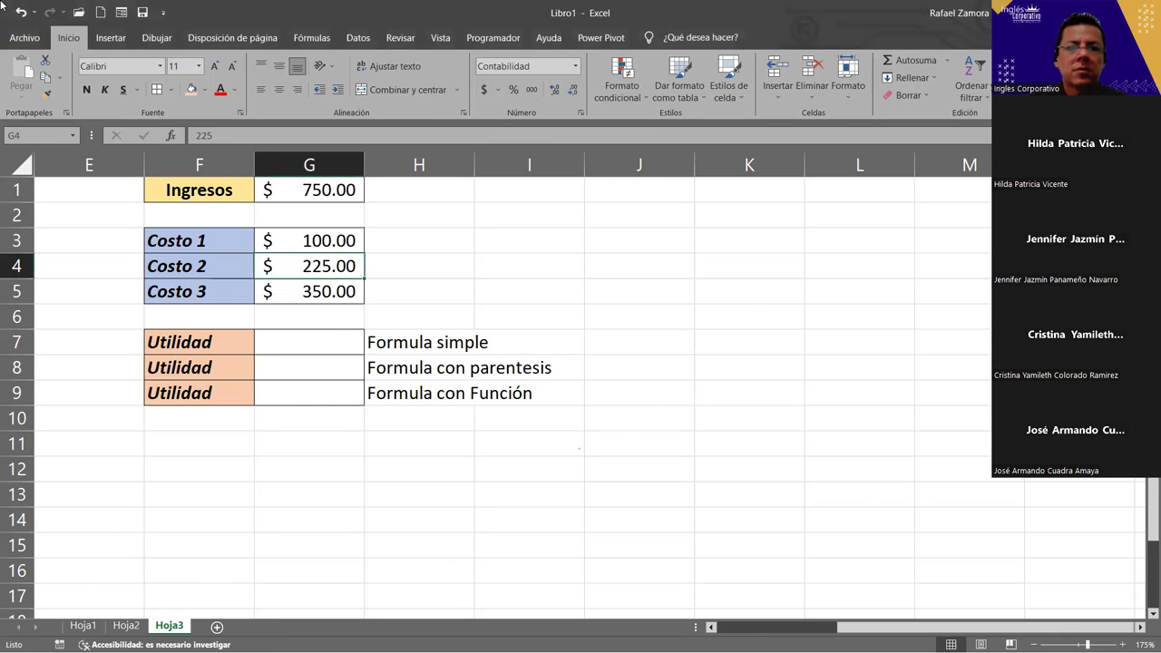
{"action": "left_click", "coordinate": [398, 474]}
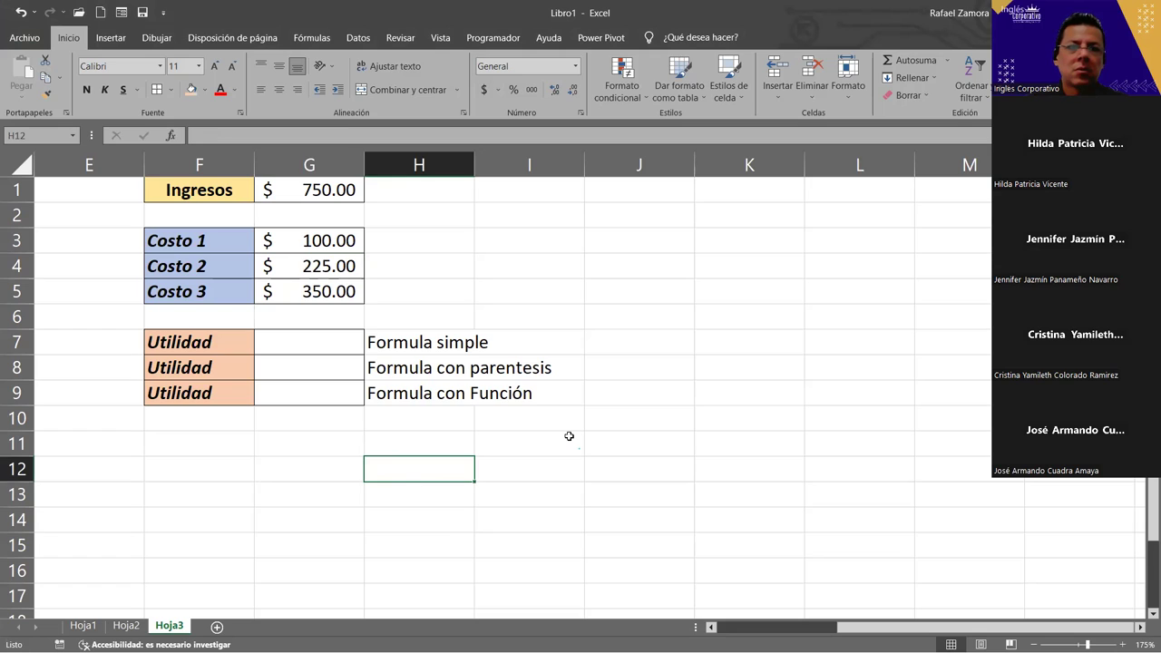
Copy the cost block F3:G5 and paste it at K3 as a linked picture.
{"action": "left_click_drag", "start_coordinate": [173, 240], "coordinate": [345, 291]}
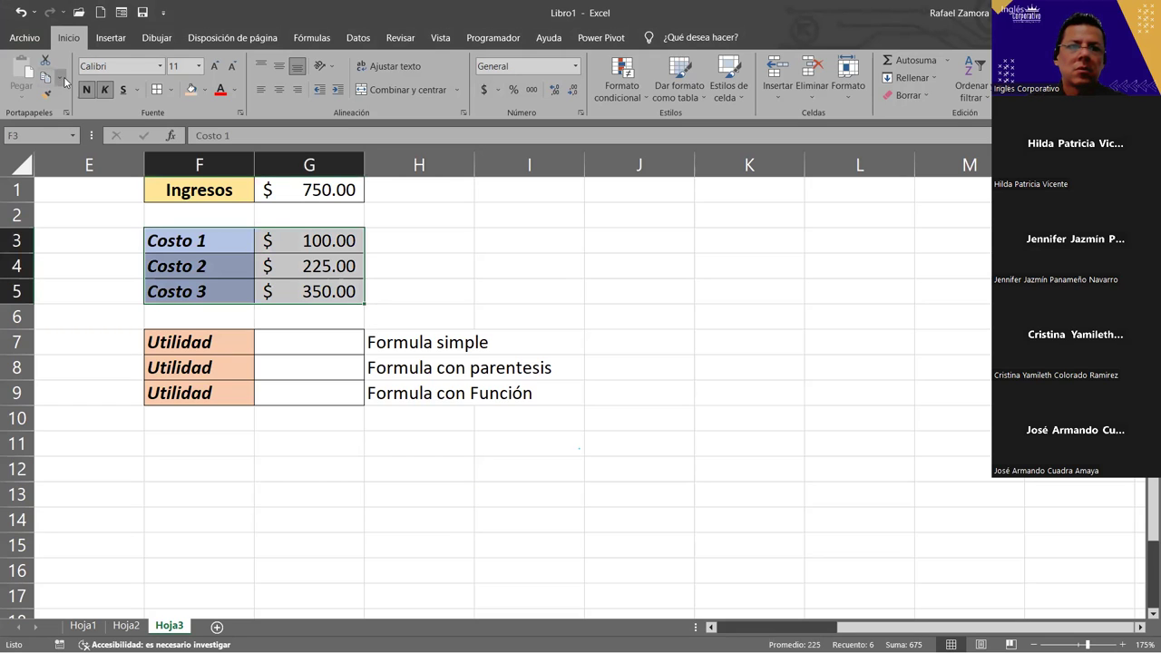
{"action": "key", "text": "ctrl+c"}
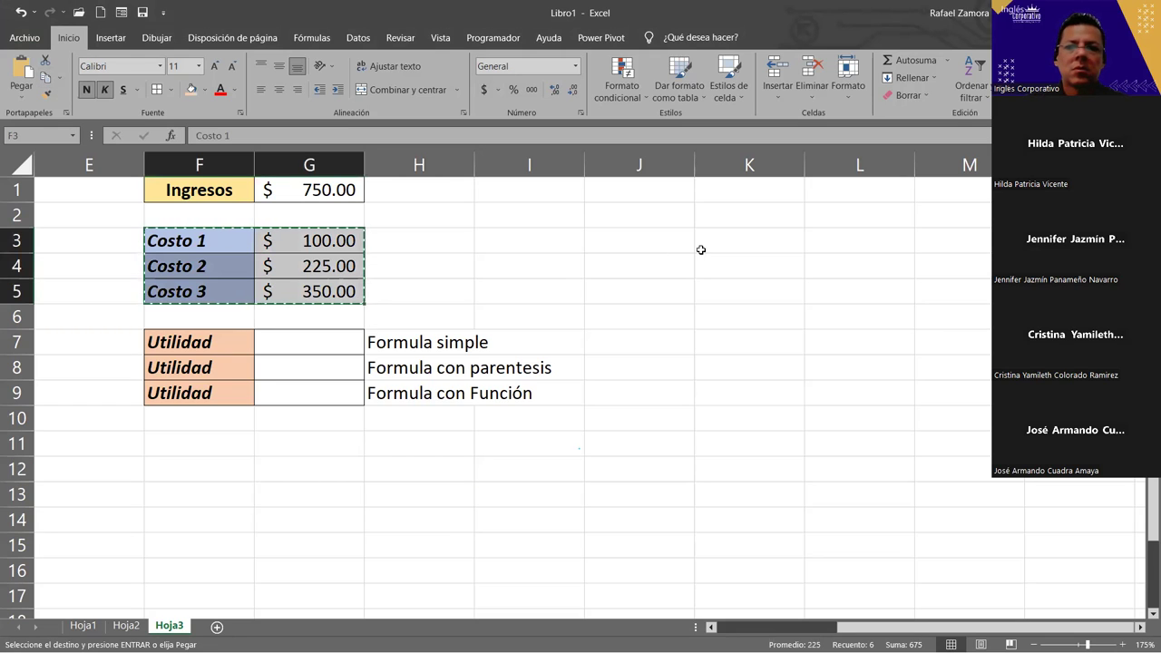
{"action": "left_click", "coordinate": [700, 249]}
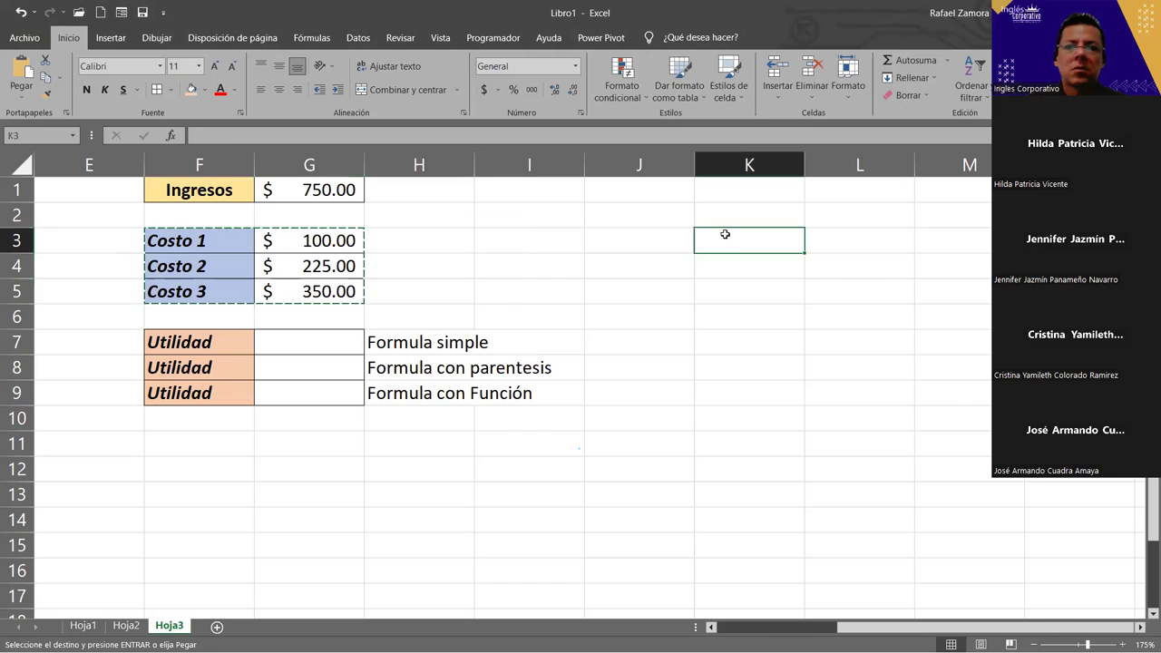
{"action": "left_click", "coordinate": [18, 98]}
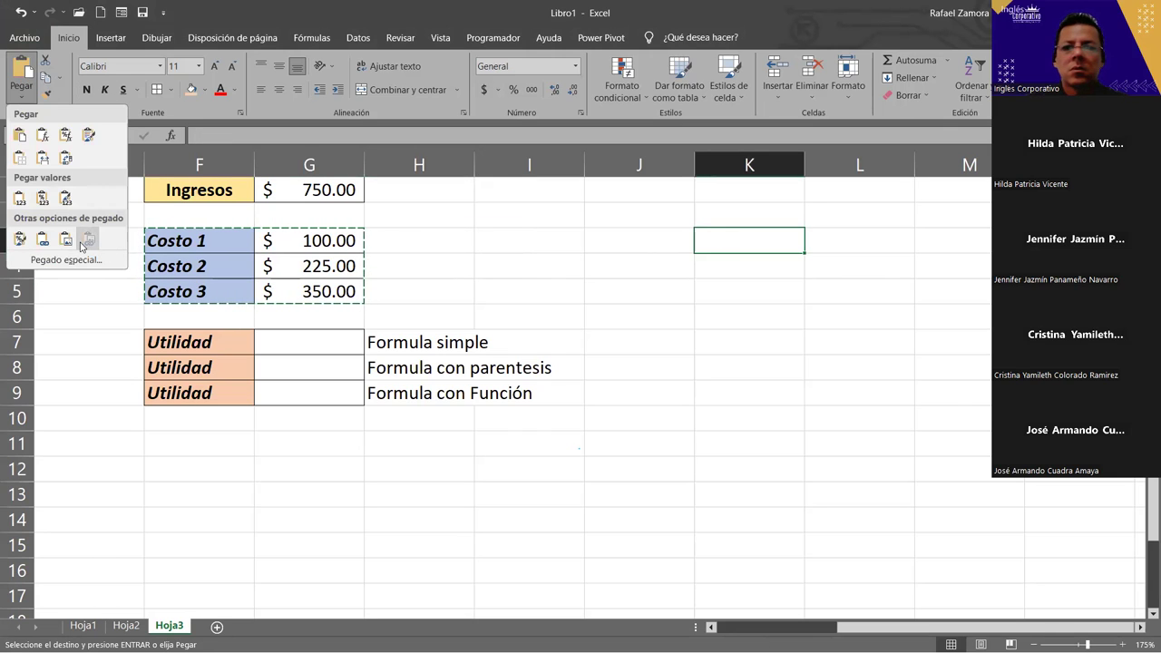
{"action": "left_click", "coordinate": [82, 244]}
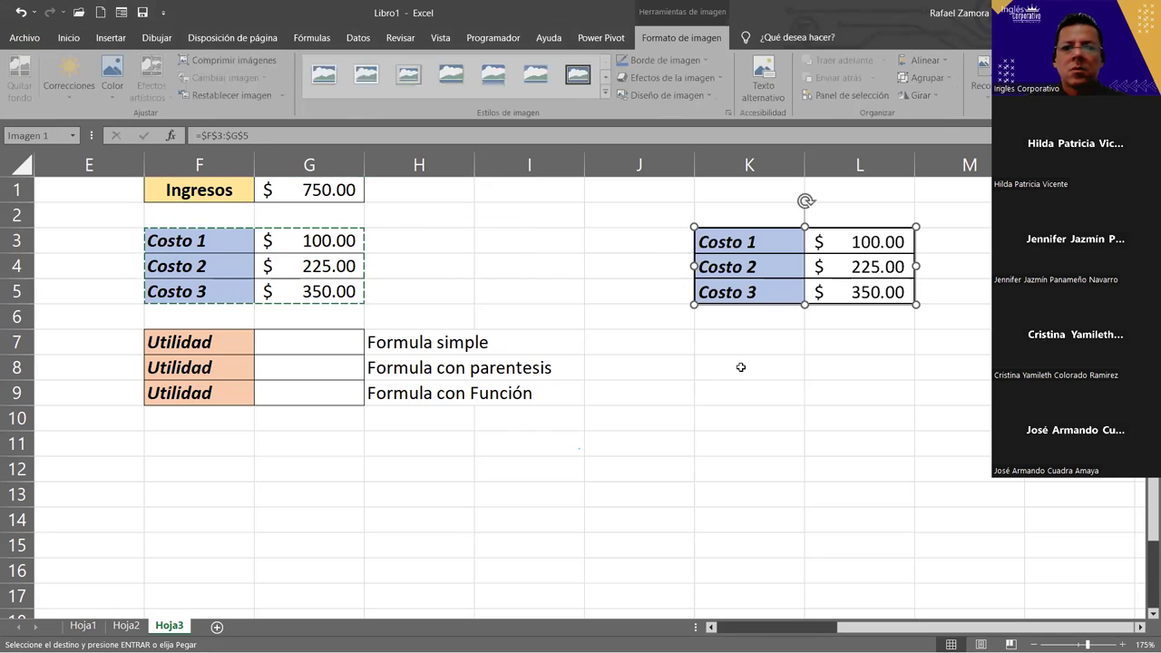
{"action": "left_click", "coordinate": [469, 536]}
{"action": "key", "text": "Escape"}
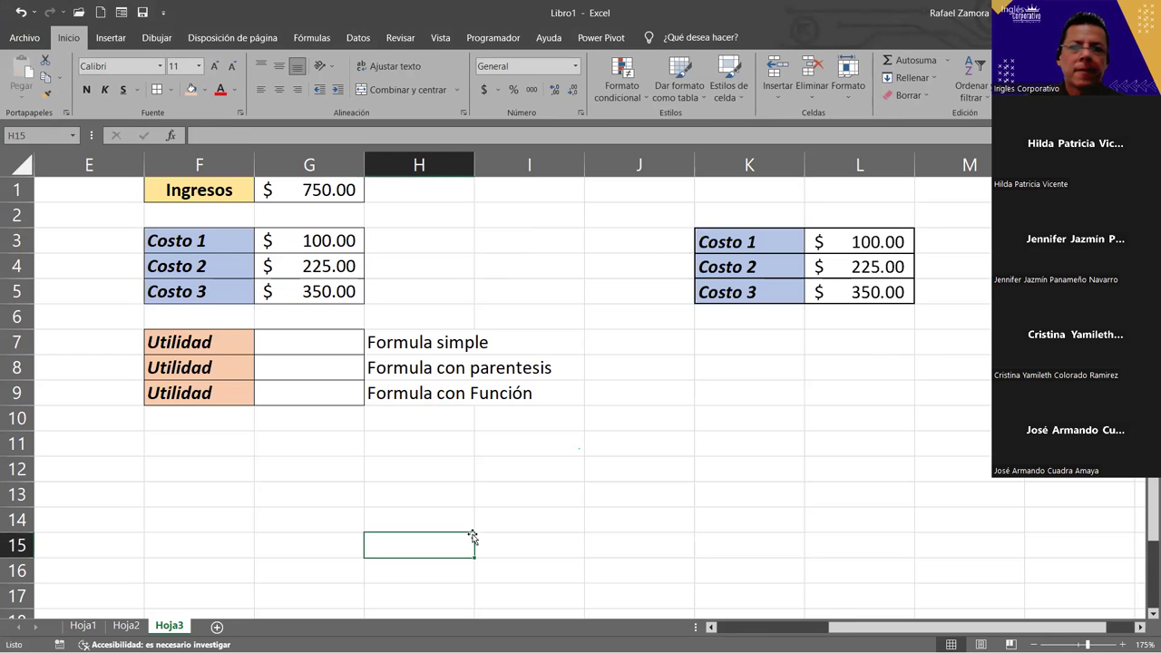
Insert a WordArt reading EN PRACTICA.
{"action": "left_click", "coordinate": [669, 524]}
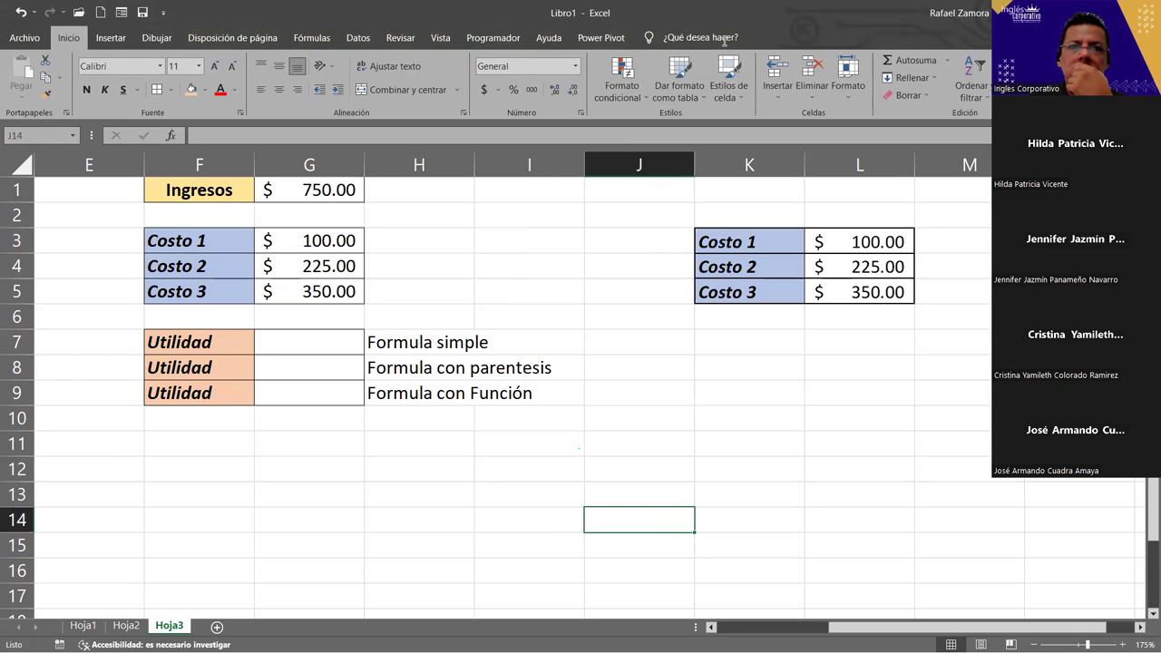
{"action": "left_click", "coordinate": [110, 37]}
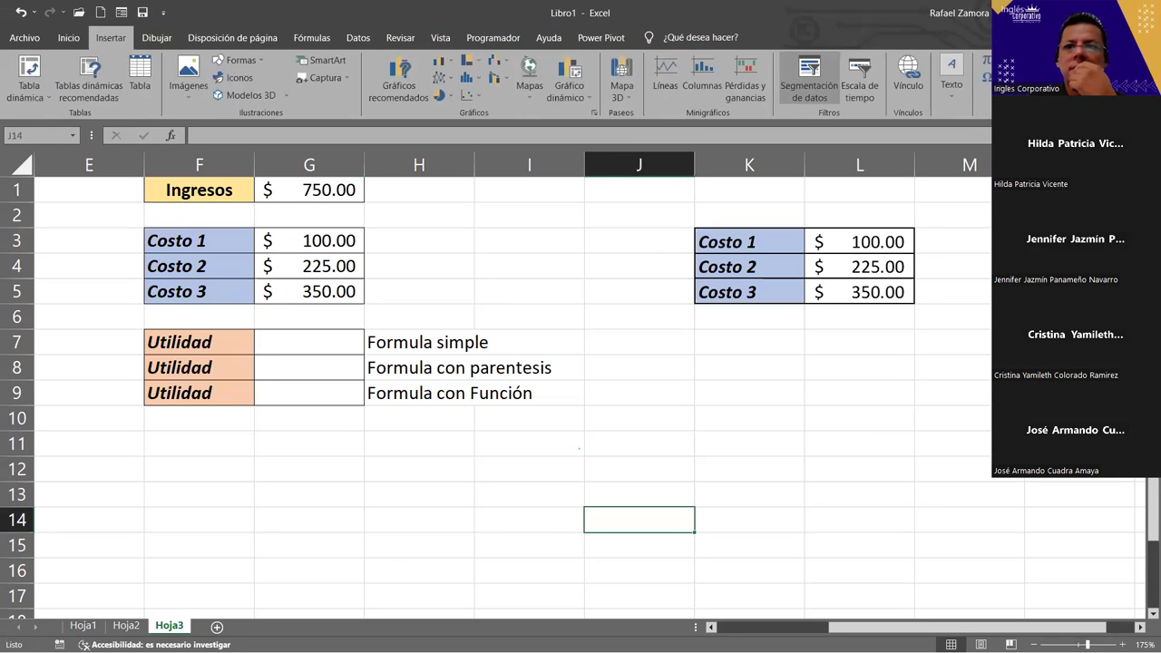
{"action": "left_click", "coordinate": [951, 82]}
{"action": "left_click", "coordinate": [1010, 146]}
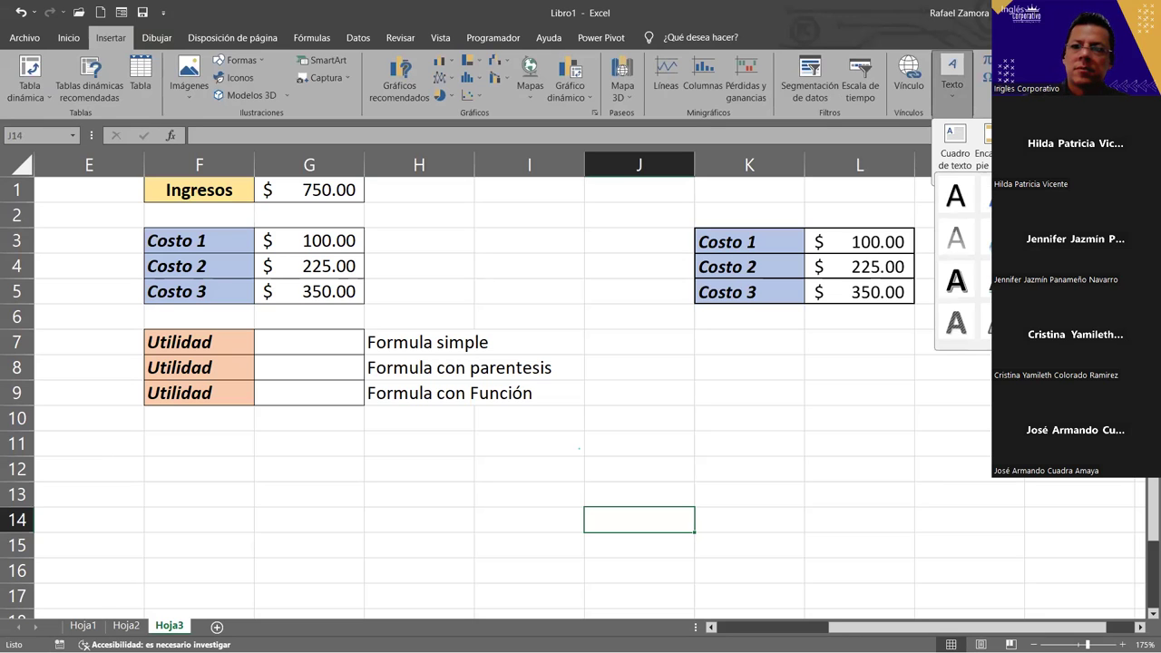
{"action": "left_click", "coordinate": [998, 322]}
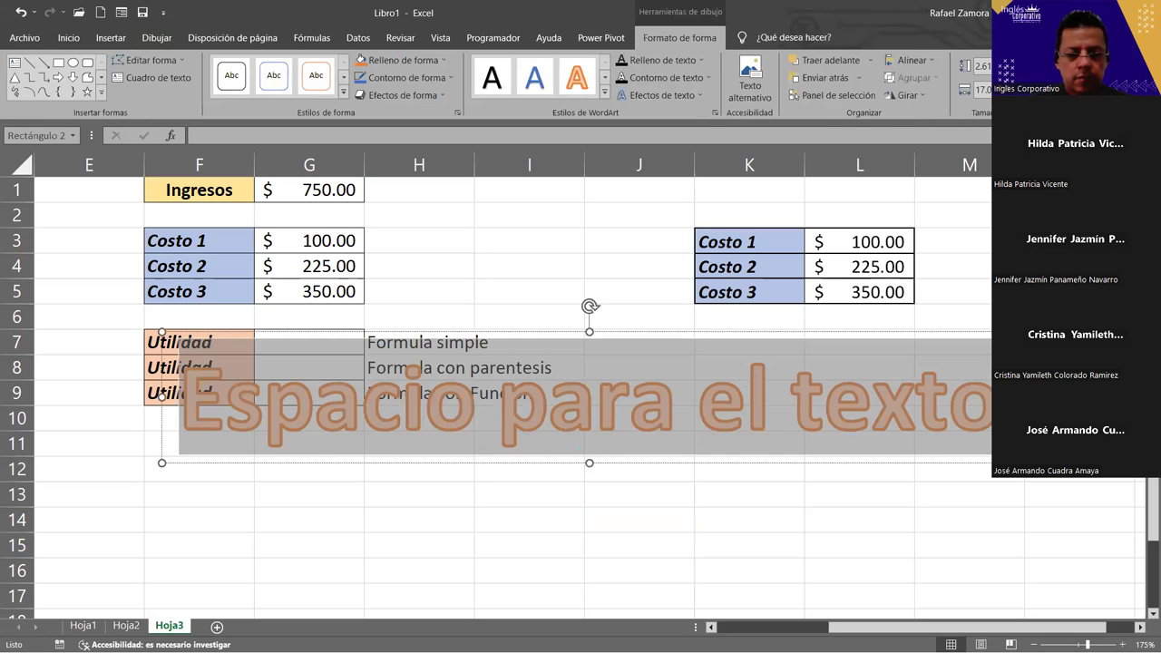
{"action": "type", "text": "EN PRACTICA"}
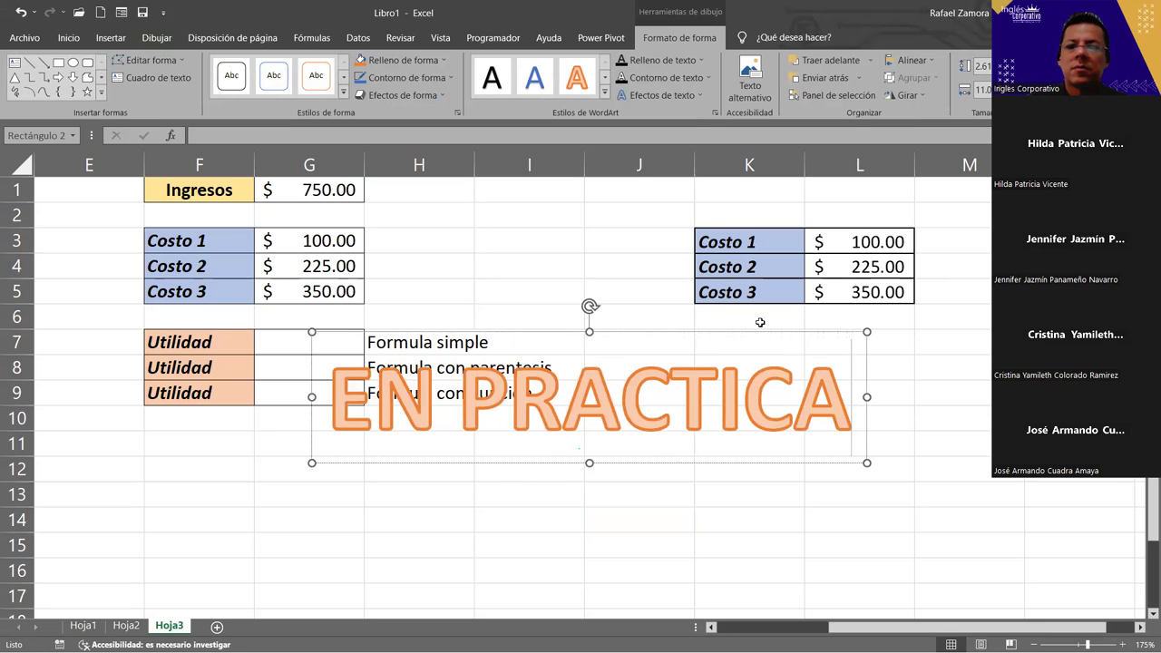
Move the WordArt below the Utilidad rows and fill its text red.
{"action": "left_click_drag", "start_coordinate": [760, 322], "coordinate": [646, 449]}
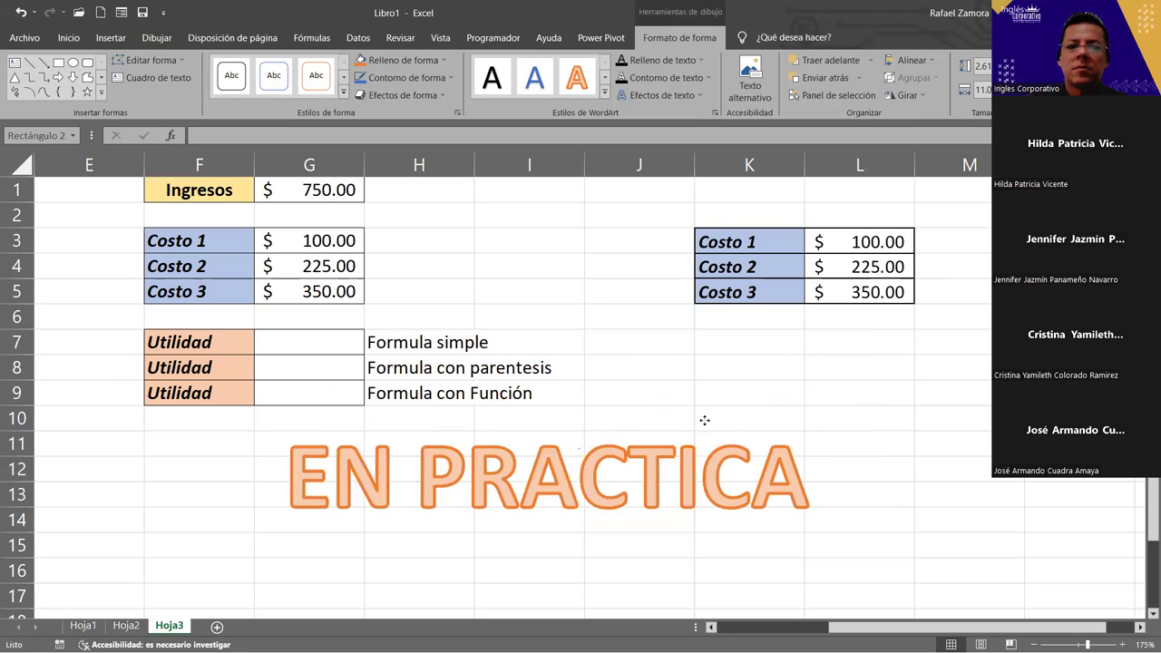
{"action": "left_click", "coordinate": [700, 60]}
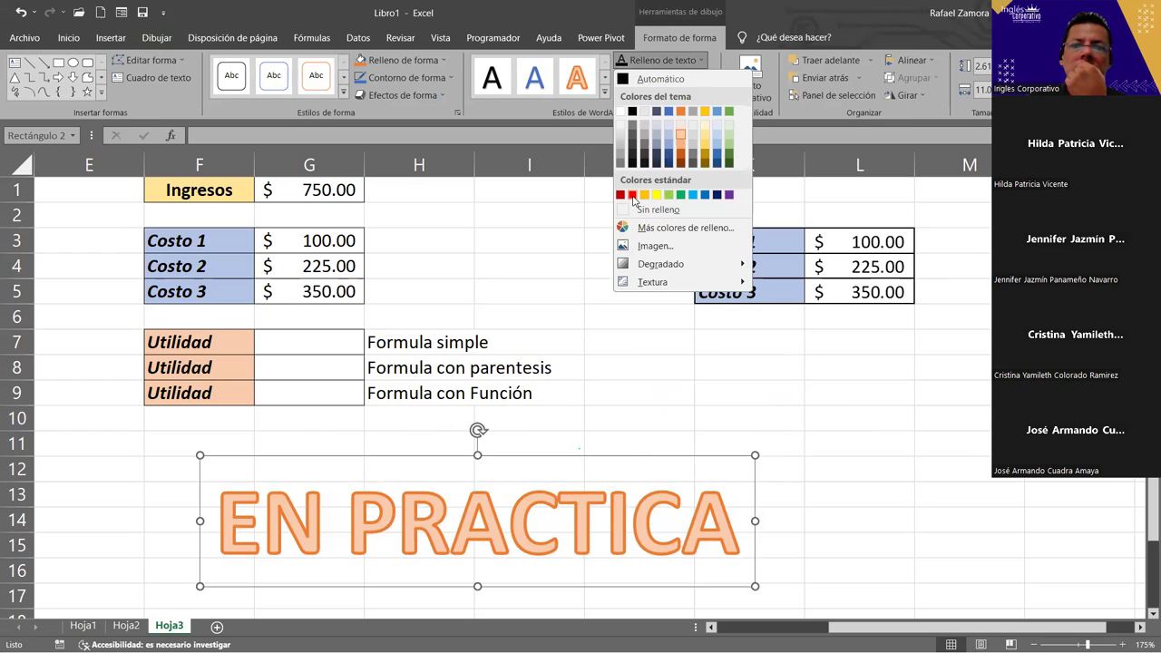
{"action": "left_click", "coordinate": [634, 195]}
{"action": "left_click", "coordinate": [811, 391]}
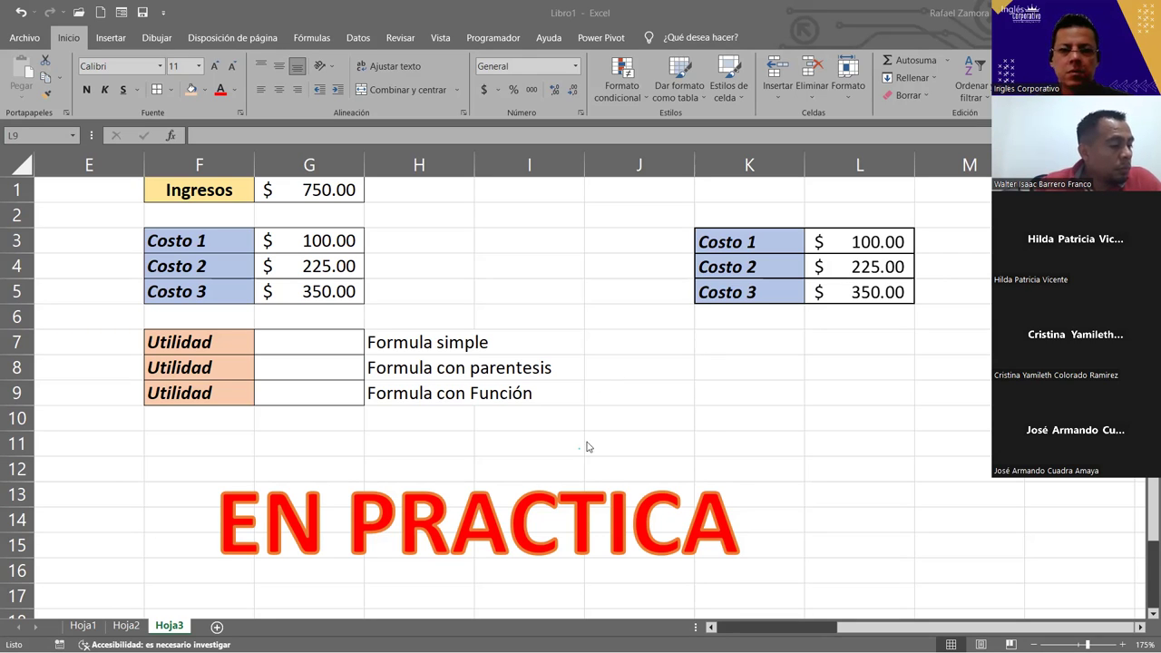
{"action": "key", "text": "alt+Tab"}
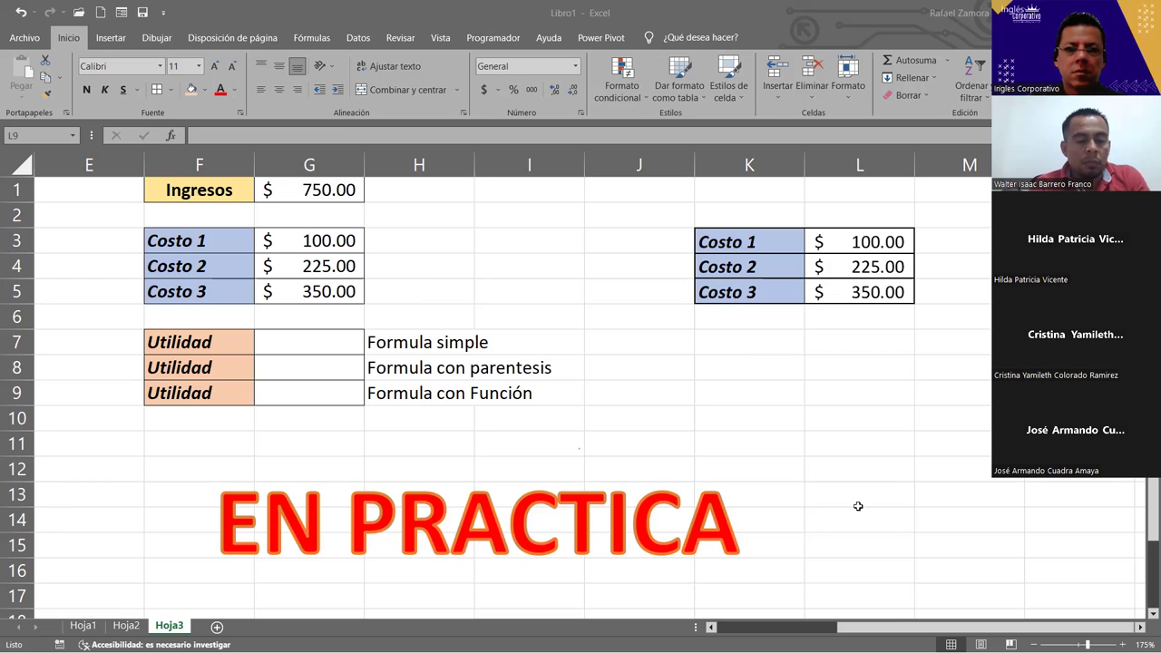
{"action": "left_click", "coordinate": [316, 341]}
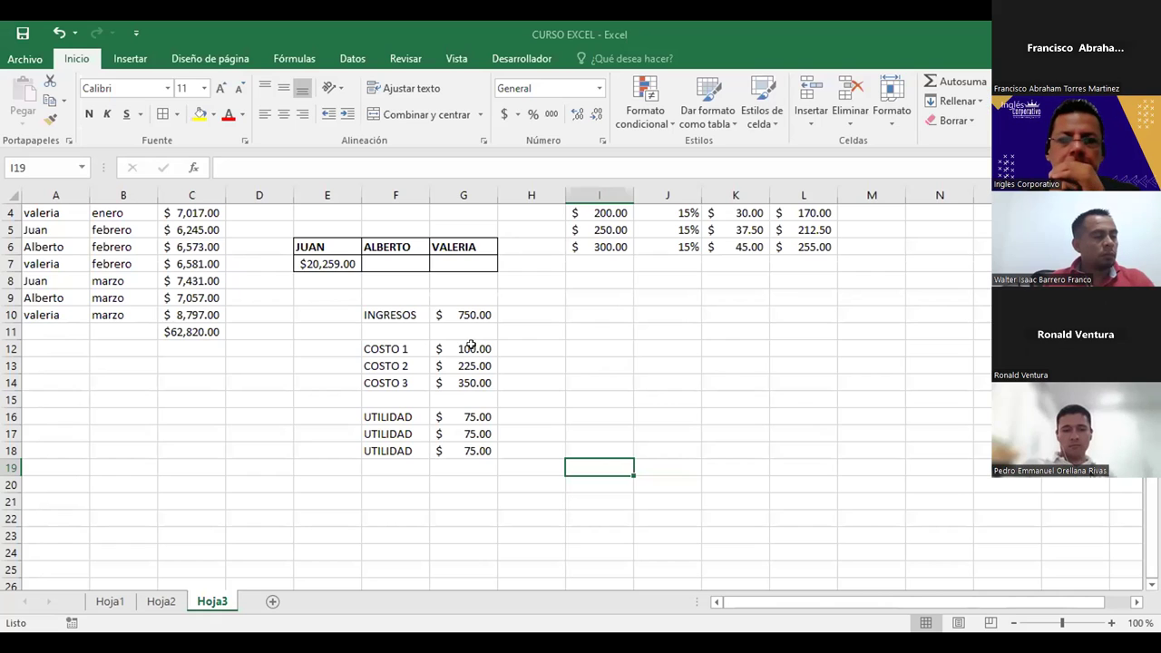
{"action": "left_click", "coordinate": [473, 416]}
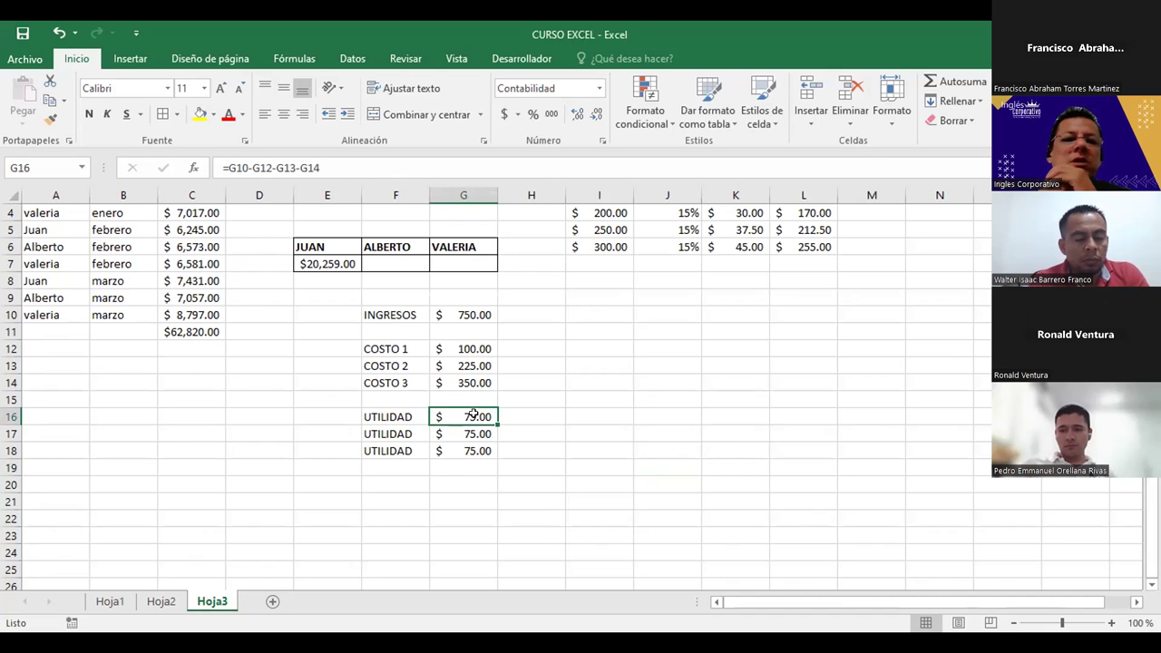
{"action": "key", "text": "Down"}
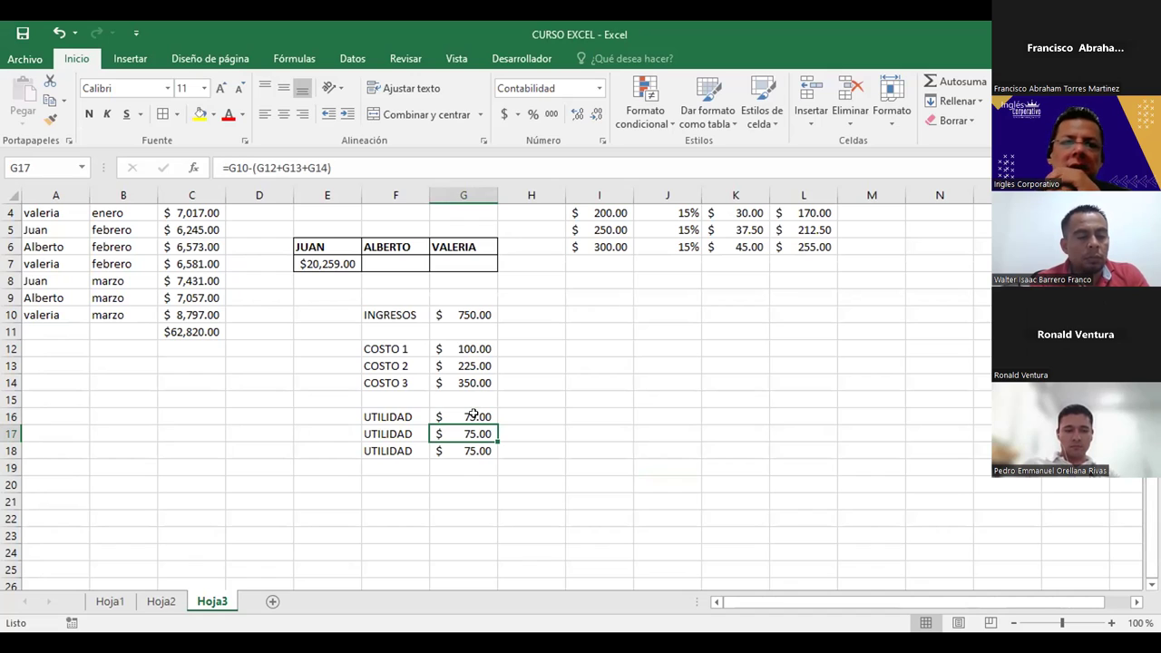
{"action": "key", "text": "Down"}
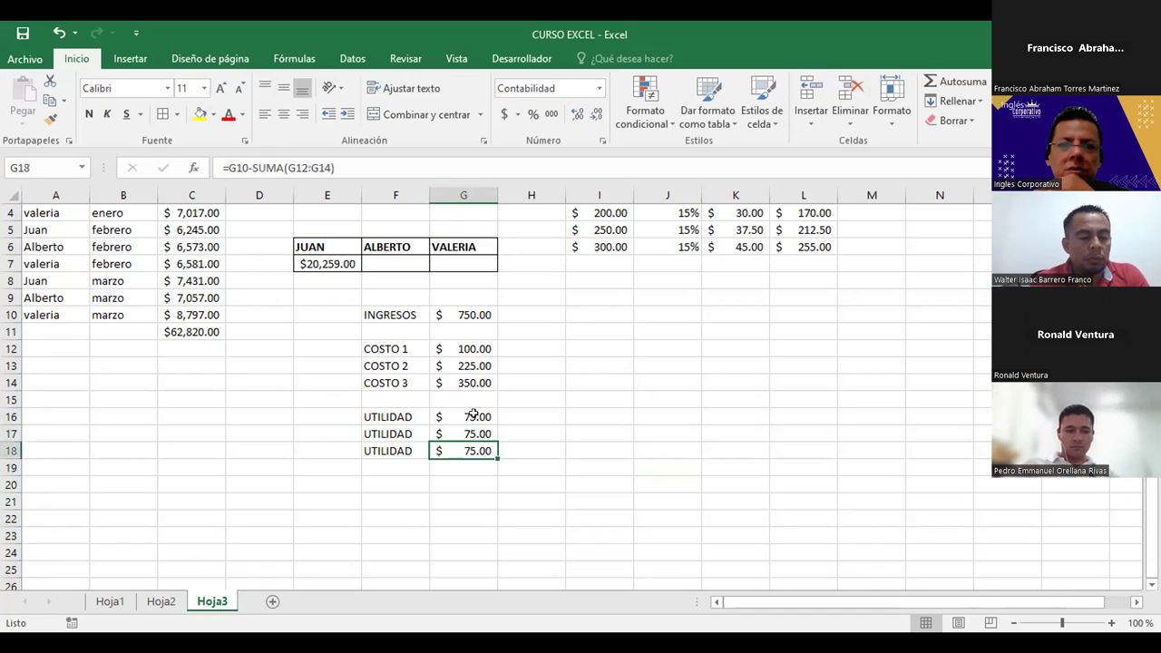